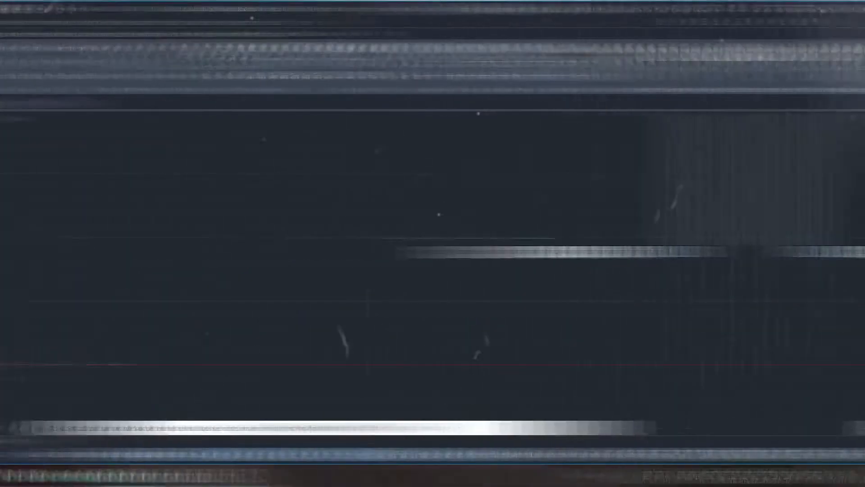
Draw a circle with a diameter of 1.13, centered at about 3.62, 6.28.
click(66, 73)
click(91, 117)
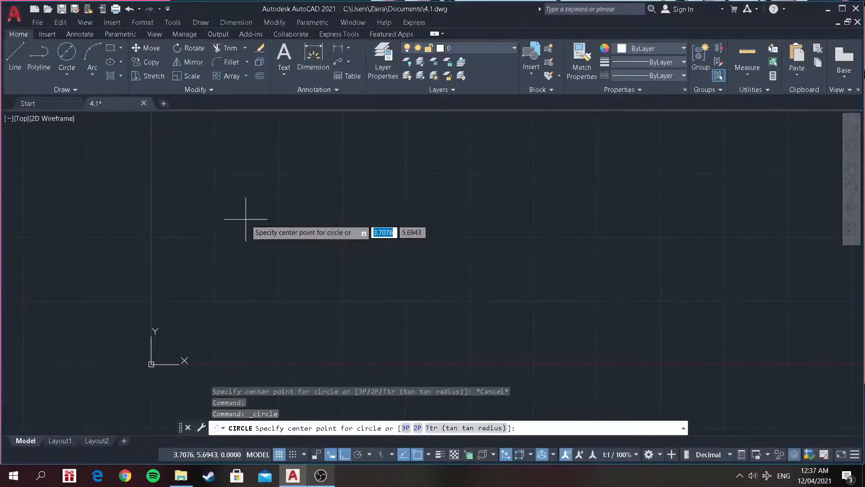
click(244, 204)
text(d)
key(Return)
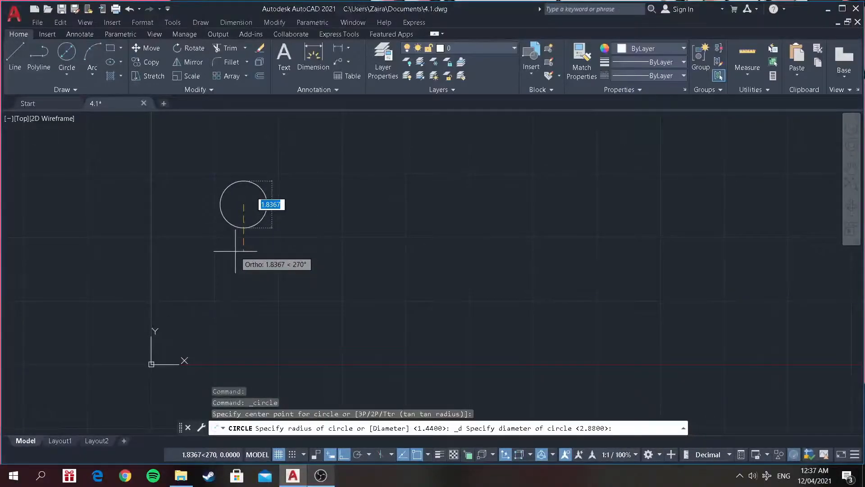
text(1)
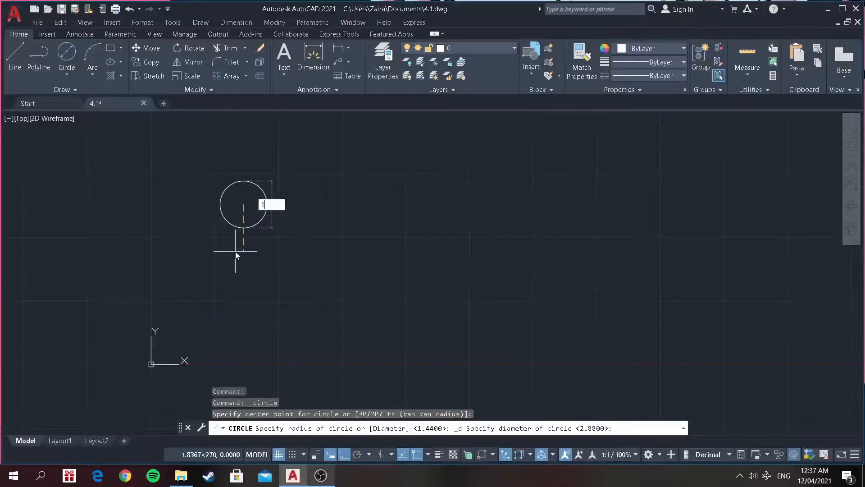
text(.13)
key(Return)
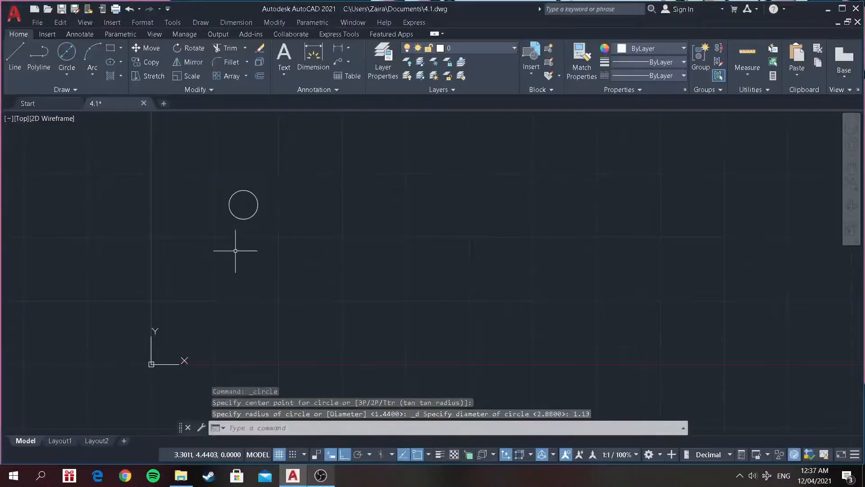
Draw a concentric circle with a diameter of 2.06 around the 1.13 diameter circle.
scroll(270, 206, up, 2)
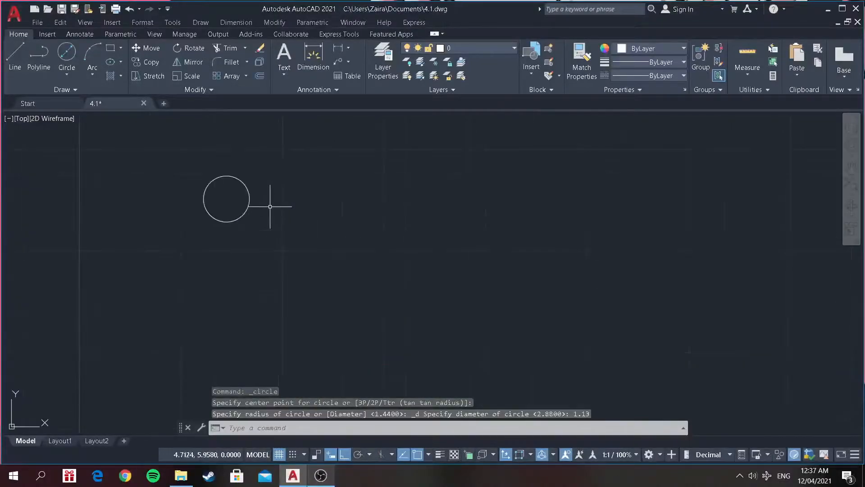
click(66, 53)
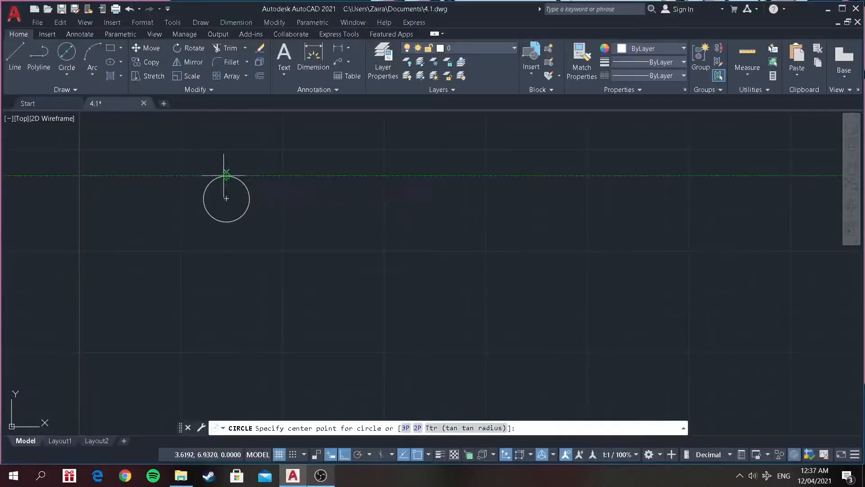
click(226, 198)
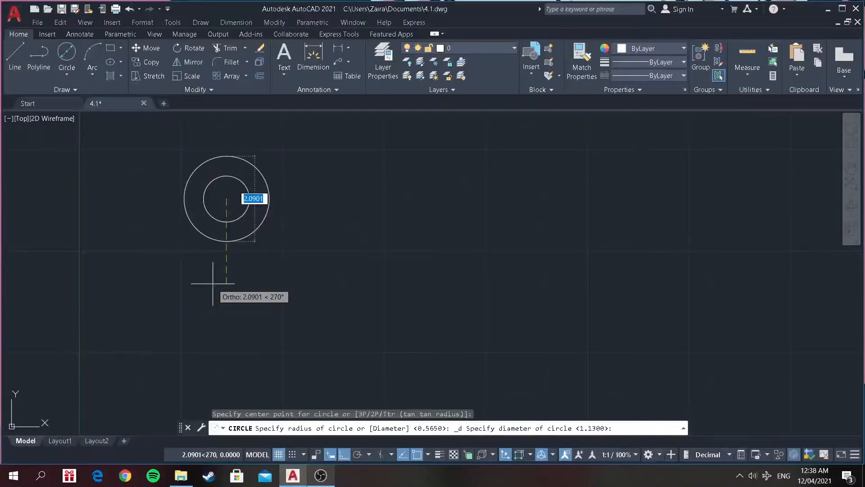
text(2.)
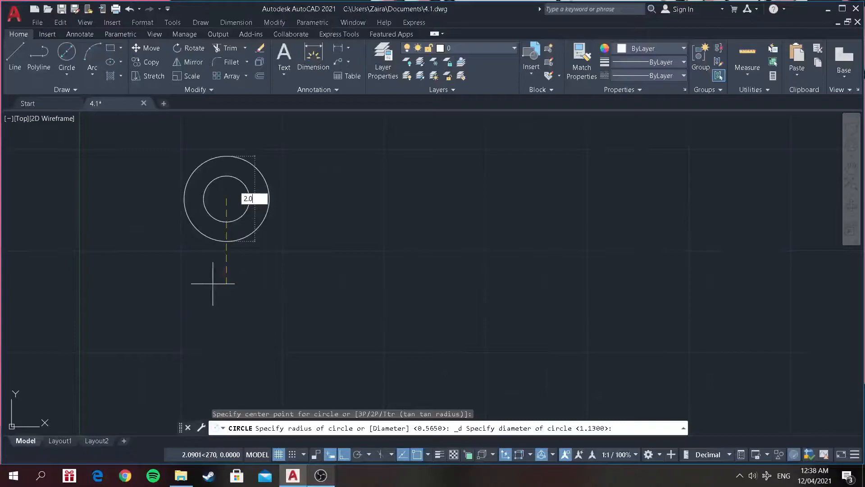
key(Return)
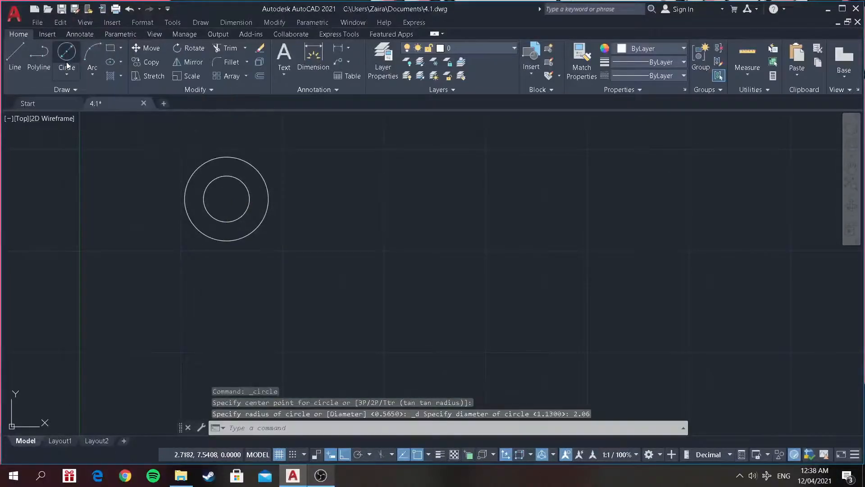
Add a third circle with a diameter of 2.88 on the same center as the two existing circles.
click(67, 64)
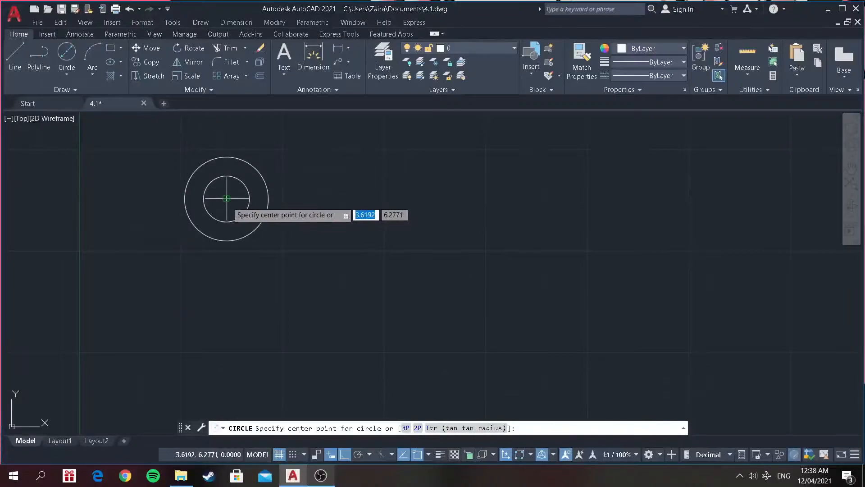
click(226, 199)
text(2)
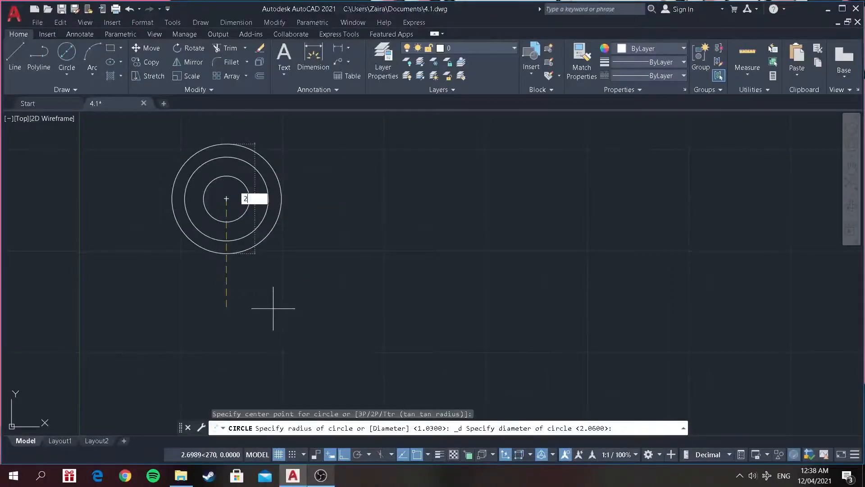
text(.88)
key(Return)
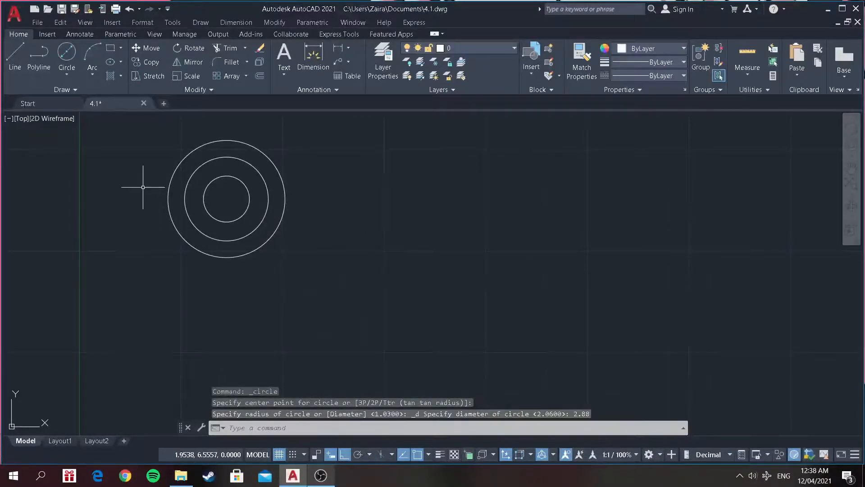
Draw connected construction lines from the circles' center, 1.49 straight down and 2.62 to the right.
click(8, 67)
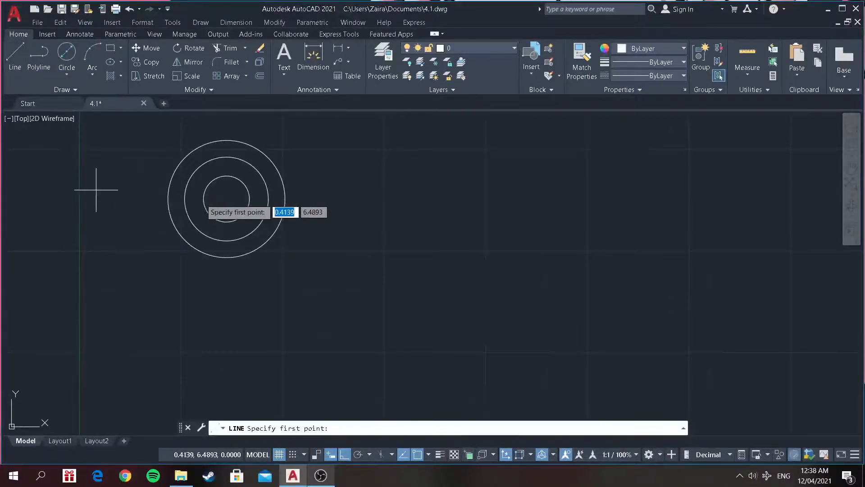
click(226, 198)
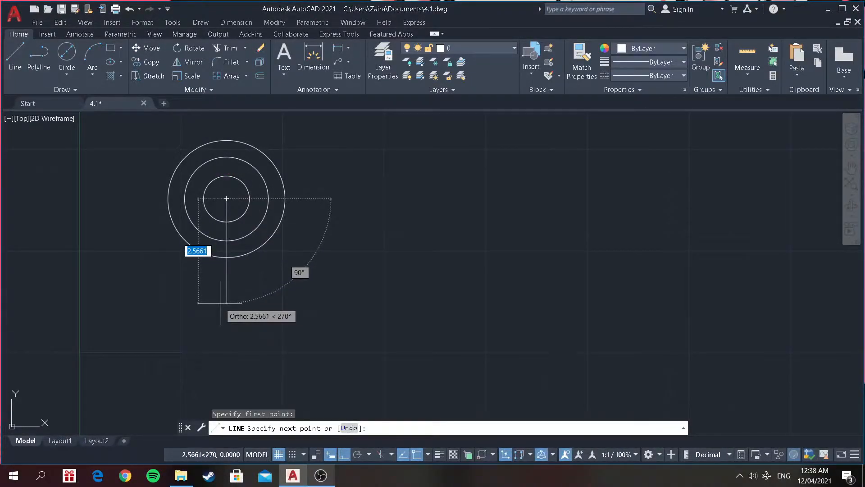
text(1.49)
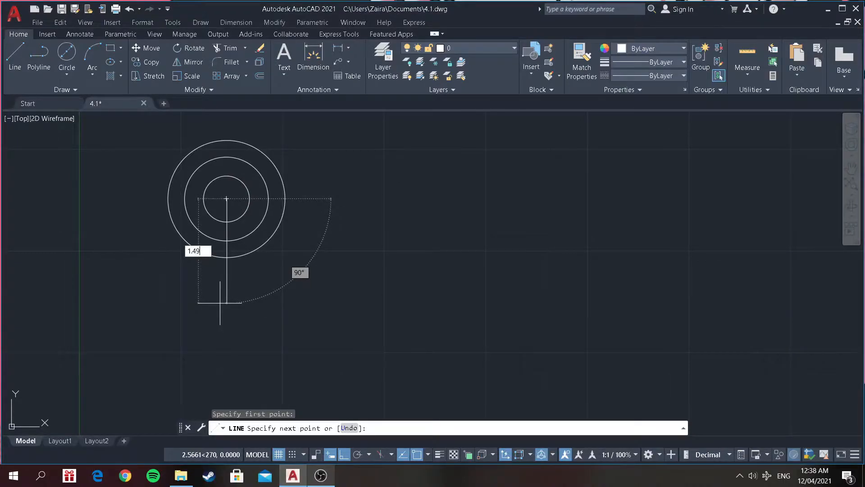
key(Return)
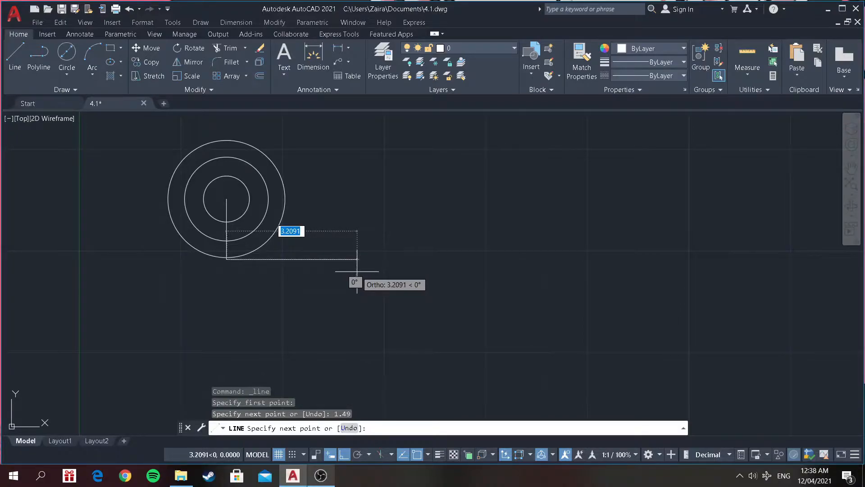
text(2.)
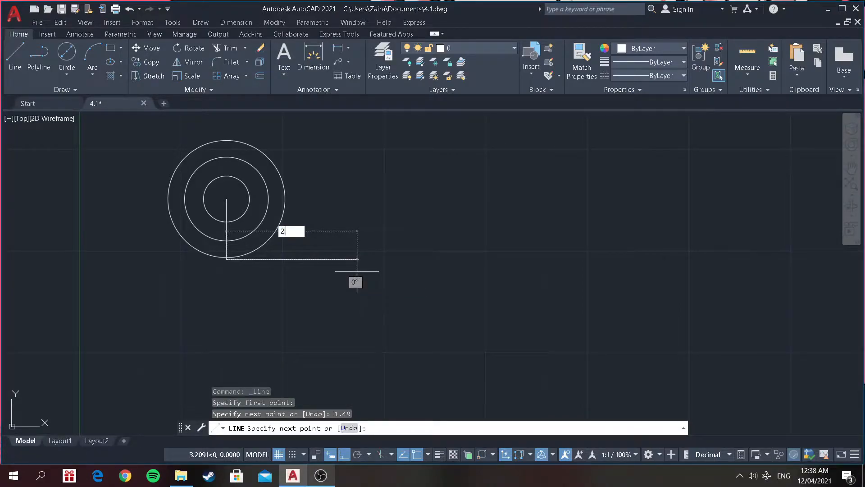
text(62)
key(Return)
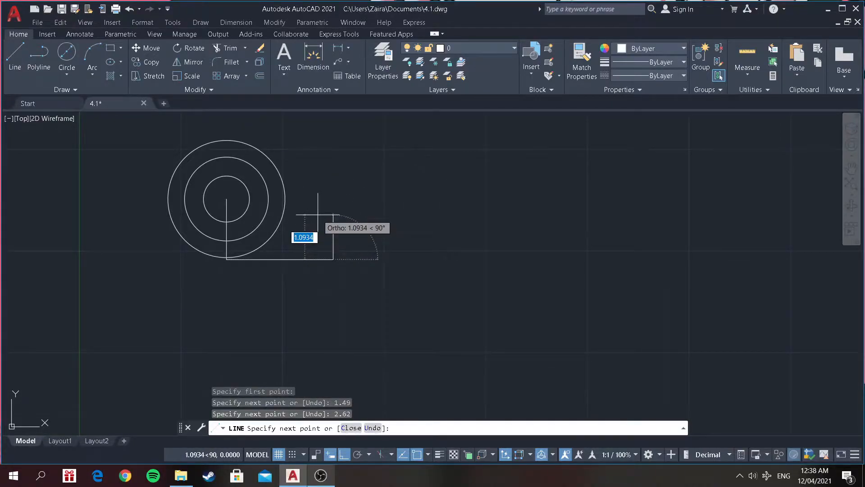
key(Return)
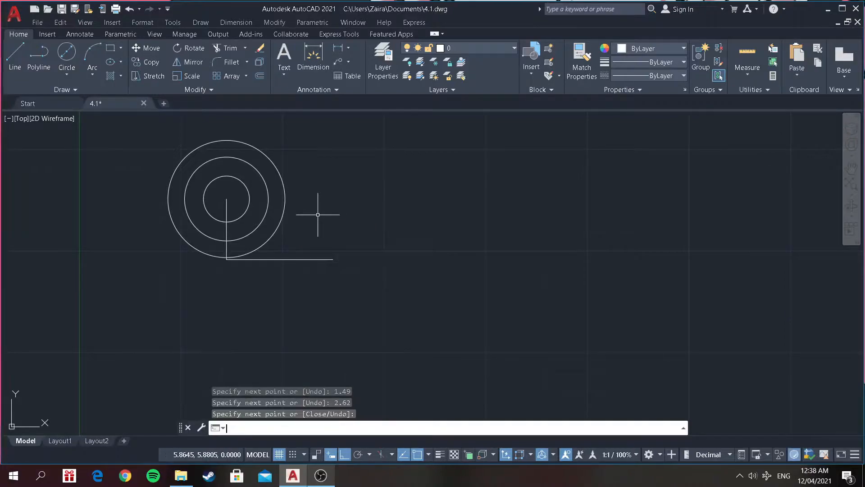
Draw a circle with a radius of 0.375 centered on the free end of the 2.62 horizontal line.
click(67, 74)
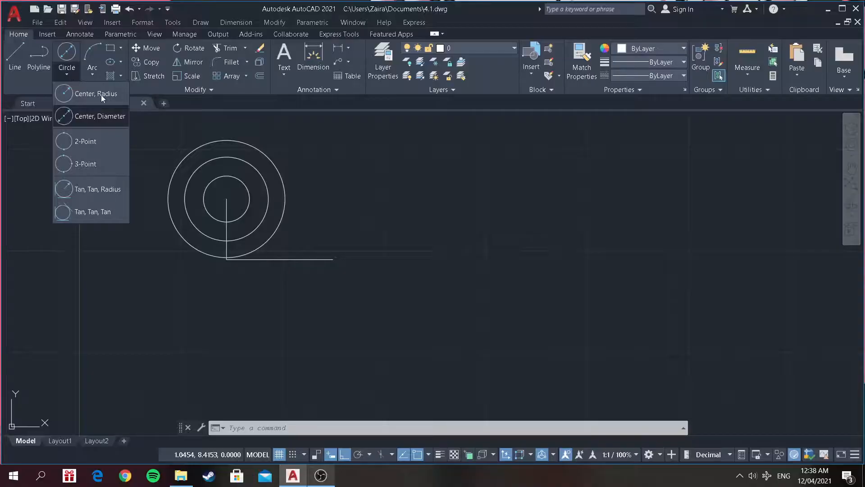
click(97, 95)
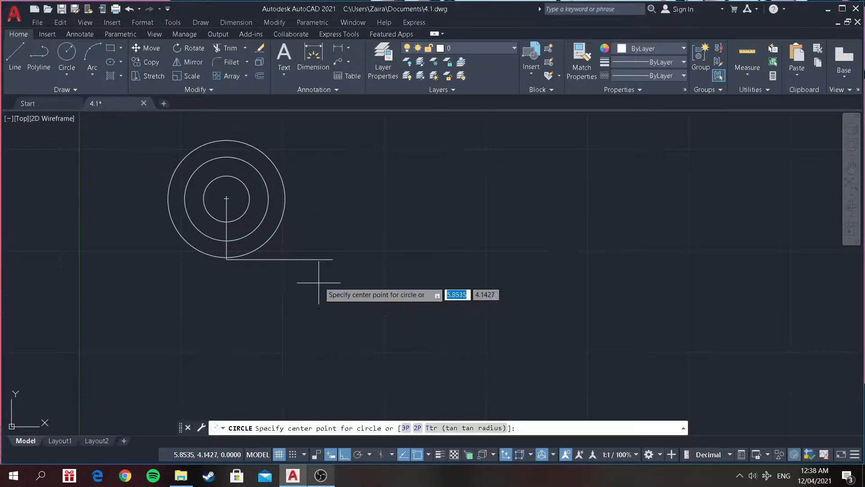
click(334, 259)
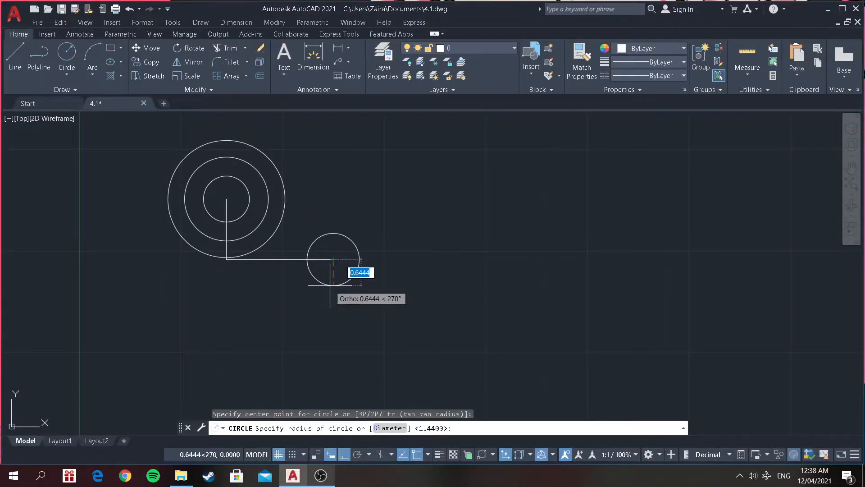
text(0)
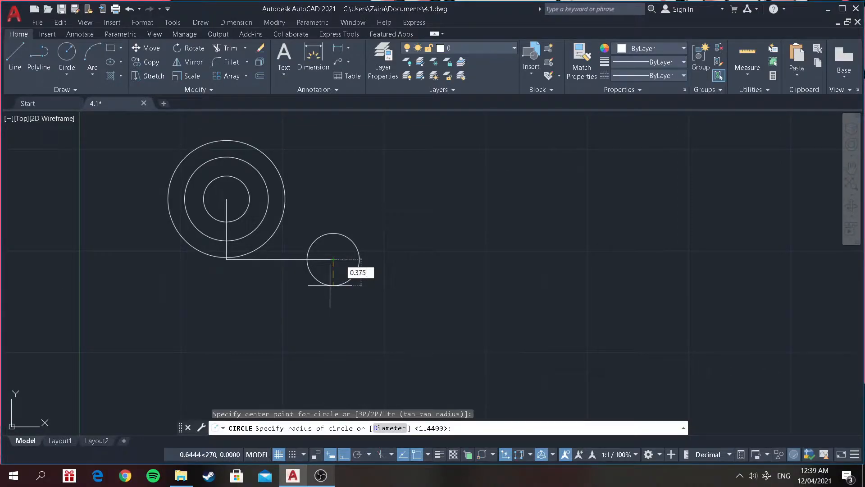
text(.375)
key(Return)
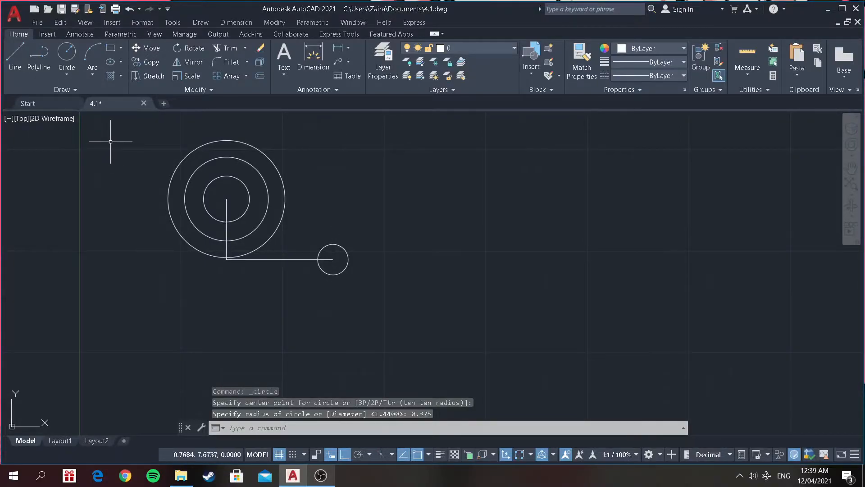
Draw a concentric circle with a diameter of 1.88 around the 0.375 radius circle.
click(66, 72)
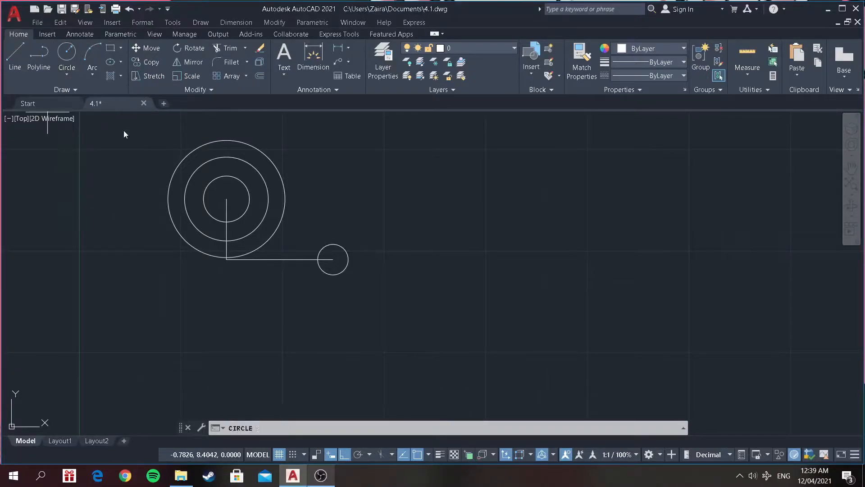
click(333, 259)
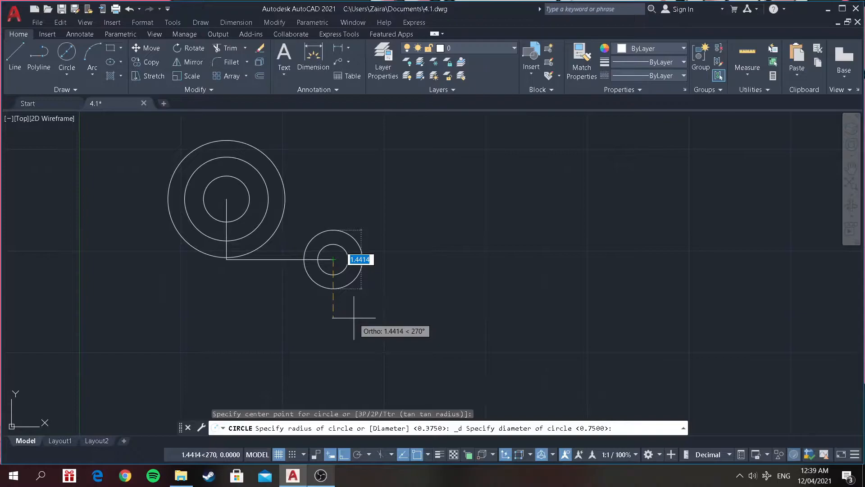
text(1.88)
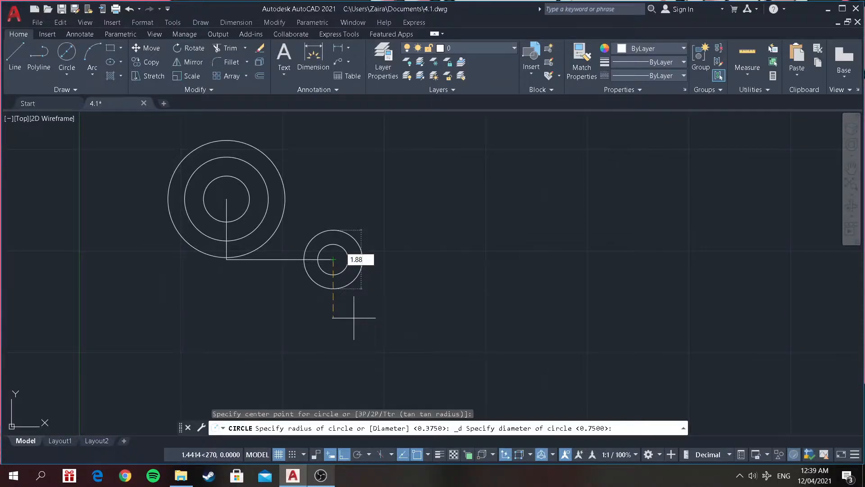
key(Return)
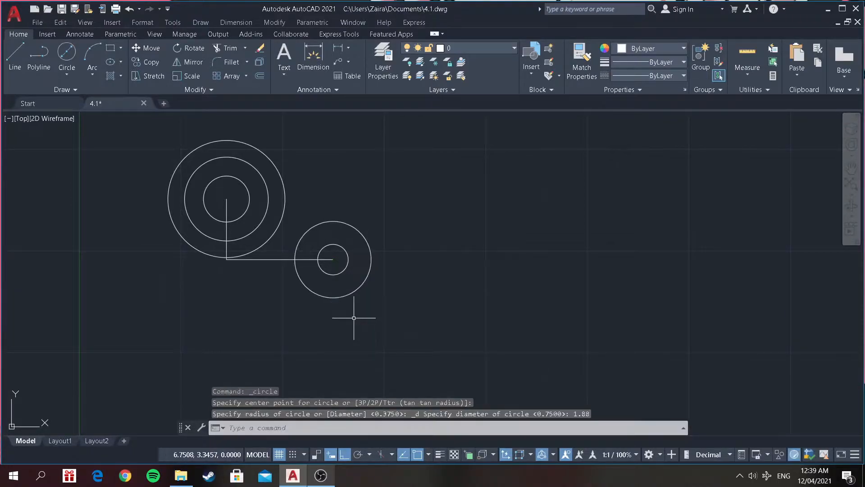
Draw connected lines from the center of the three concentric circles, 5.26 to the right and 1.62 straight up.
text(l)
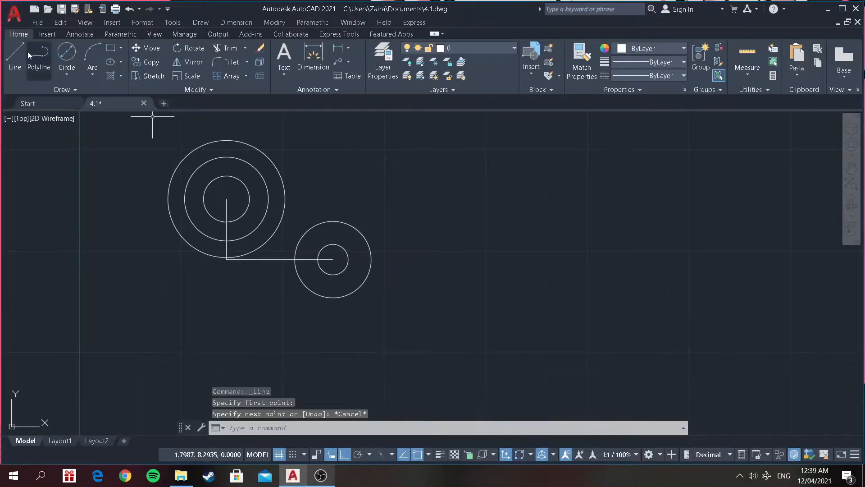
key(Return)
click(227, 199)
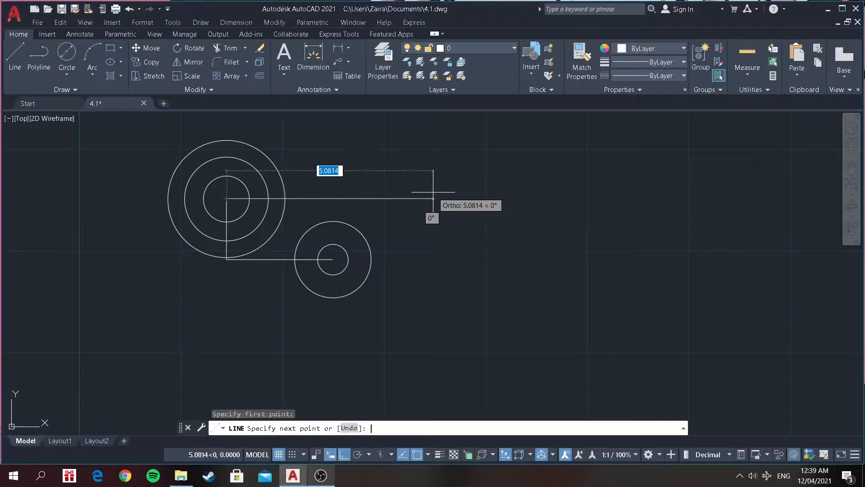
text(.26)
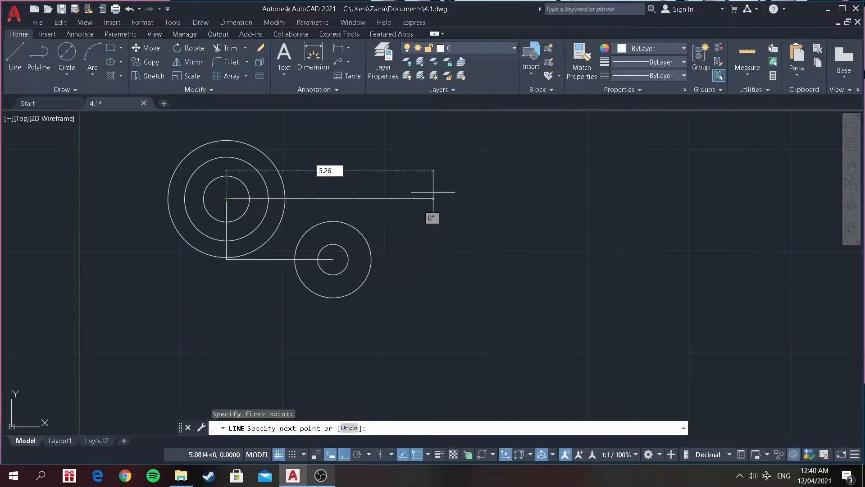
key(Return)
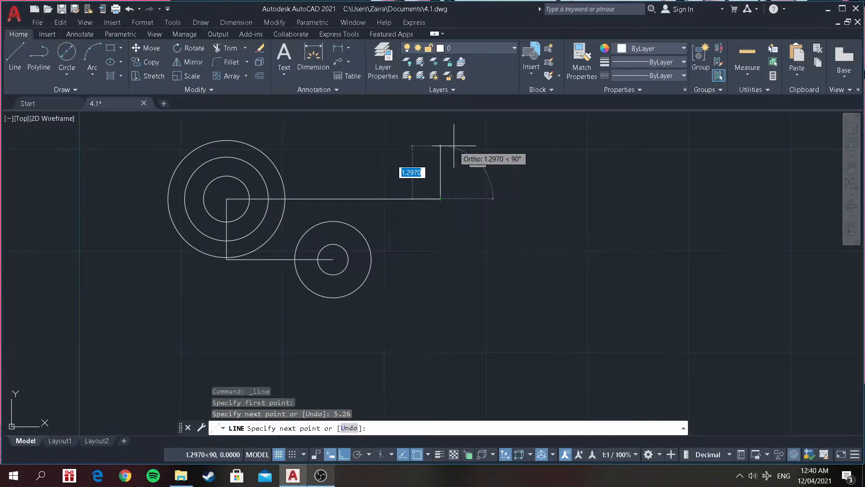
text(1.6)
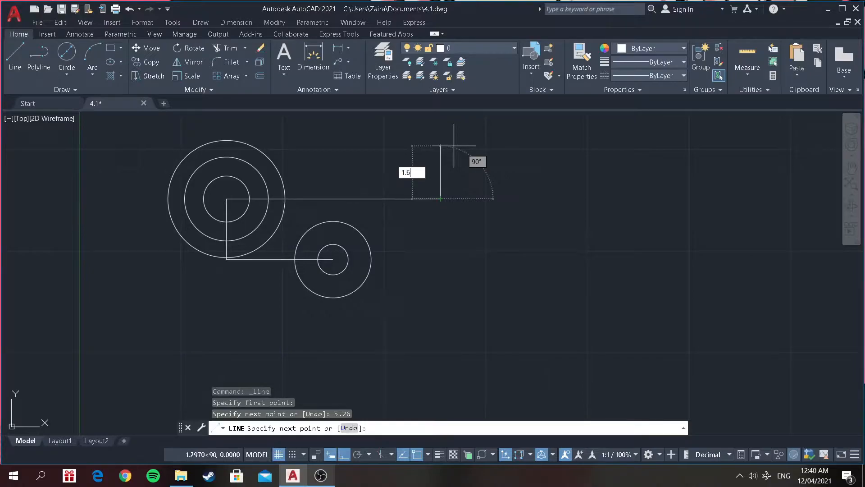
key(Return)
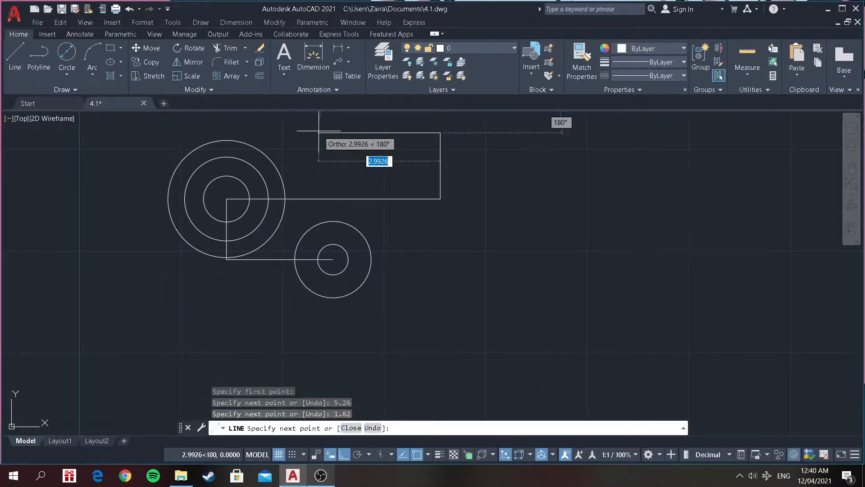
Continue the line 3.62 to the left and 1.26 down, and close the rectangle with a horizontal line back to the 1.62 vertical.
text(3.)
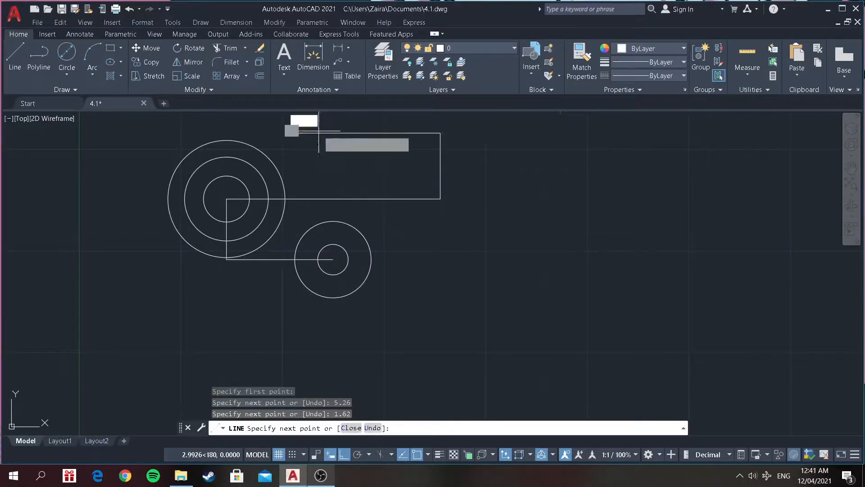
key(Return)
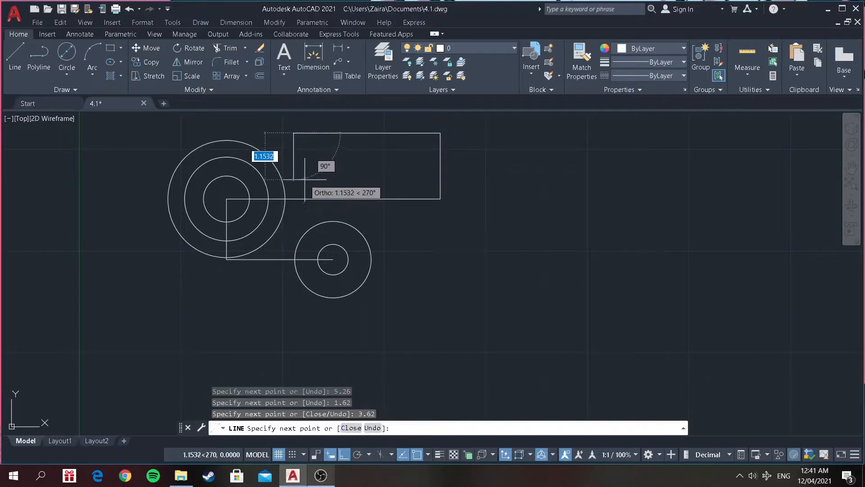
text(1.)
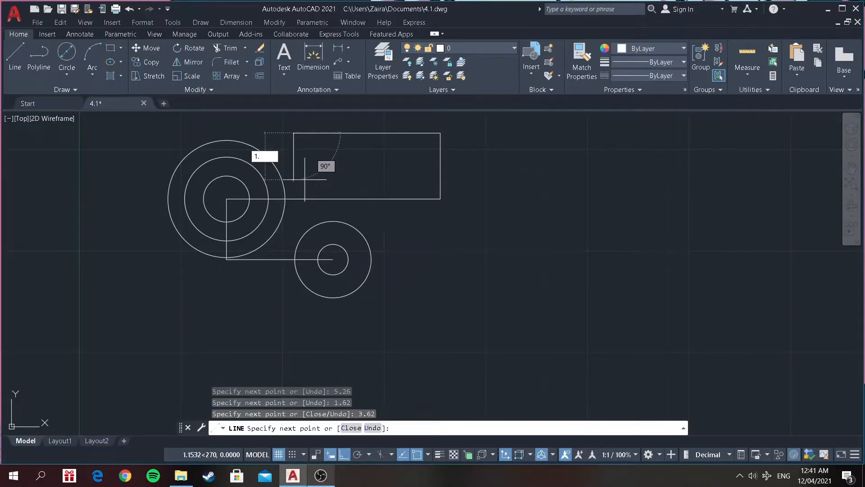
key(Return)
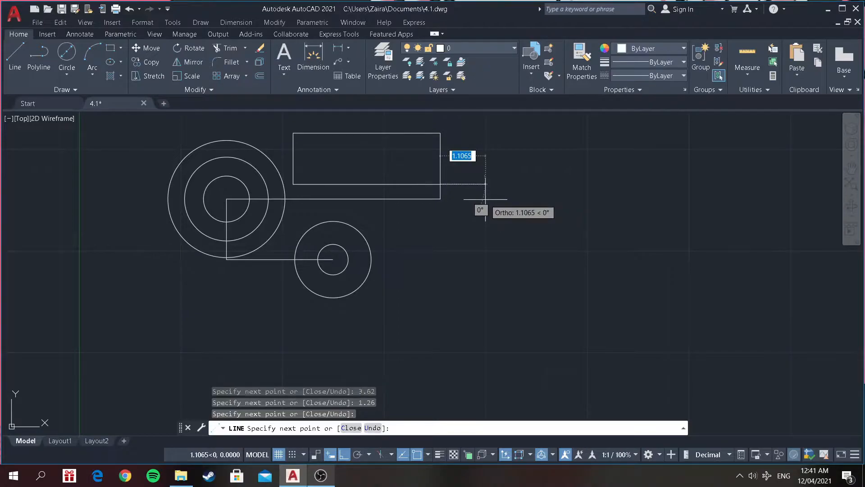
key(Return)
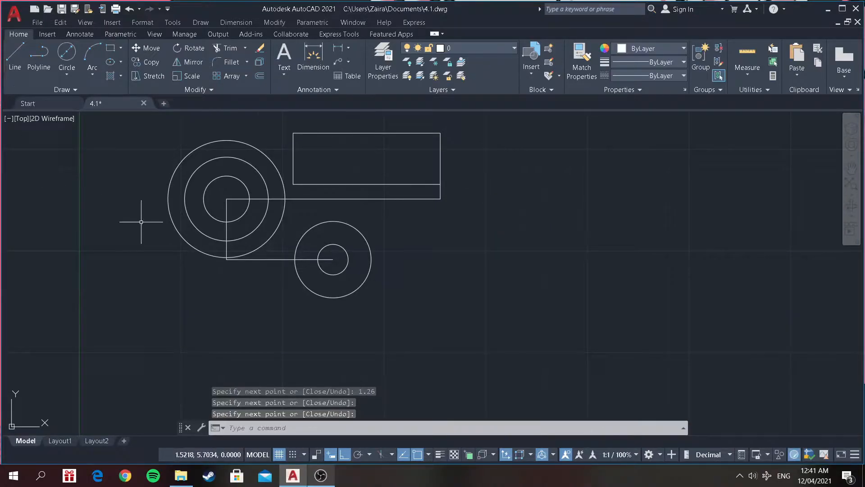
key(Escape)
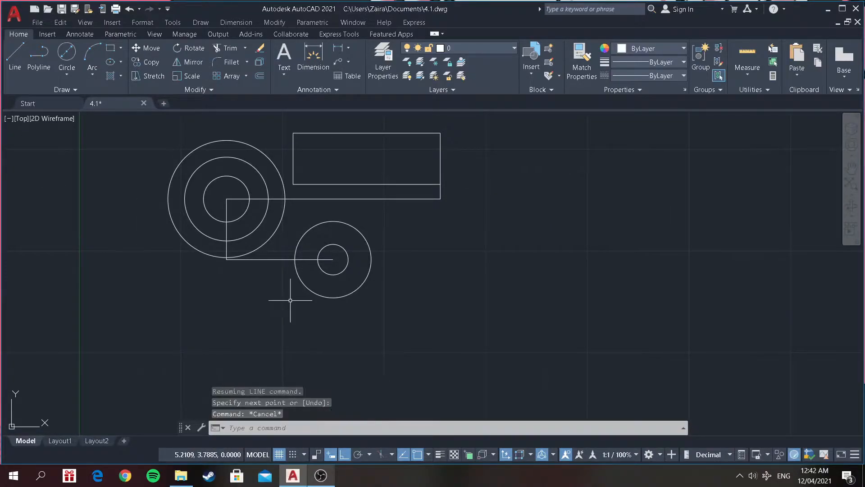
Draw a line tangent to the undersides of the middle circle of the three-circle group and the 1.88 diameter circle.
text(l)
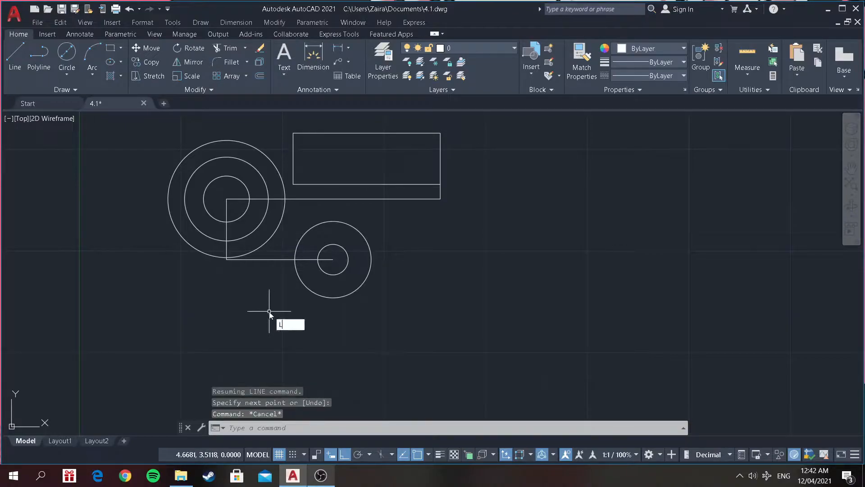
key(Return)
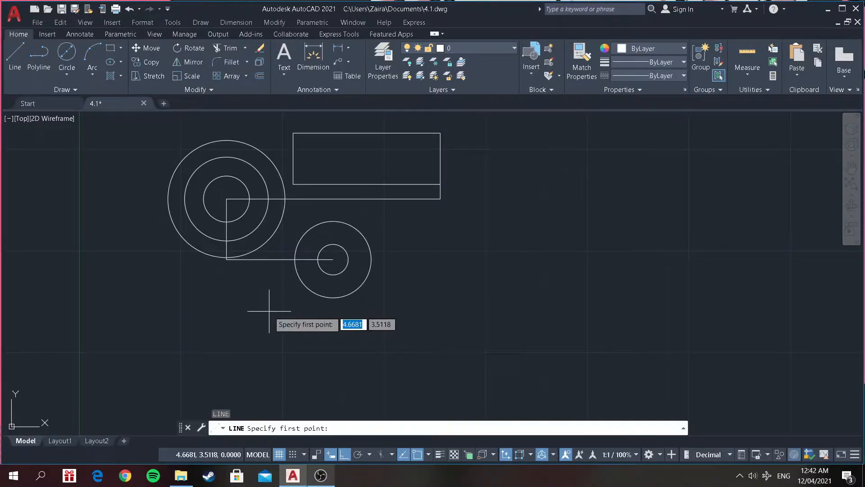
shift+right_click(269, 311)
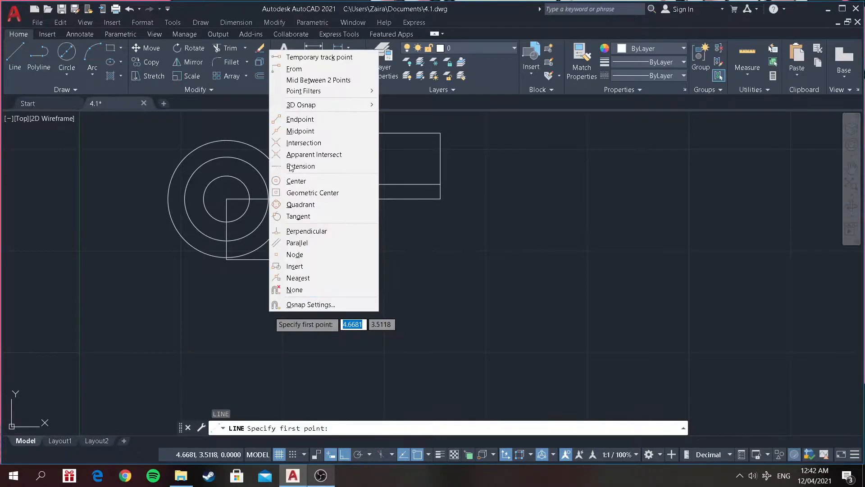
click(305, 217)
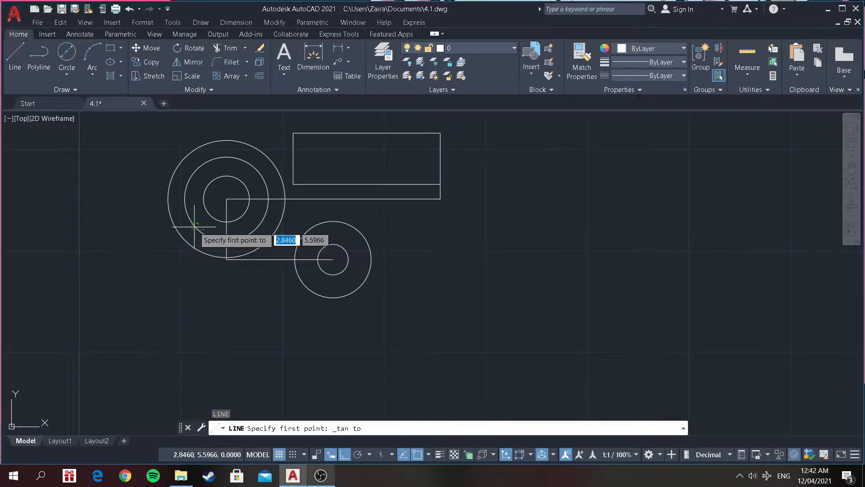
click(189, 227)
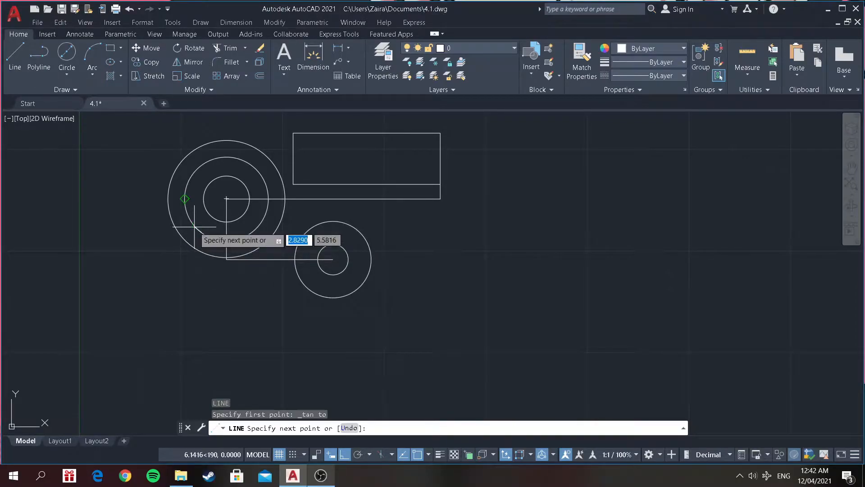
shift+right_click(298, 299)
click(331, 205)
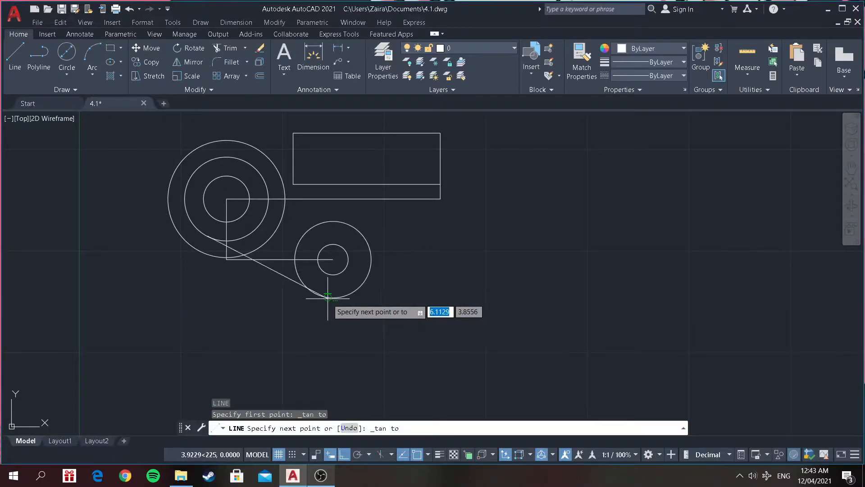
scroll(323, 295, up, 4)
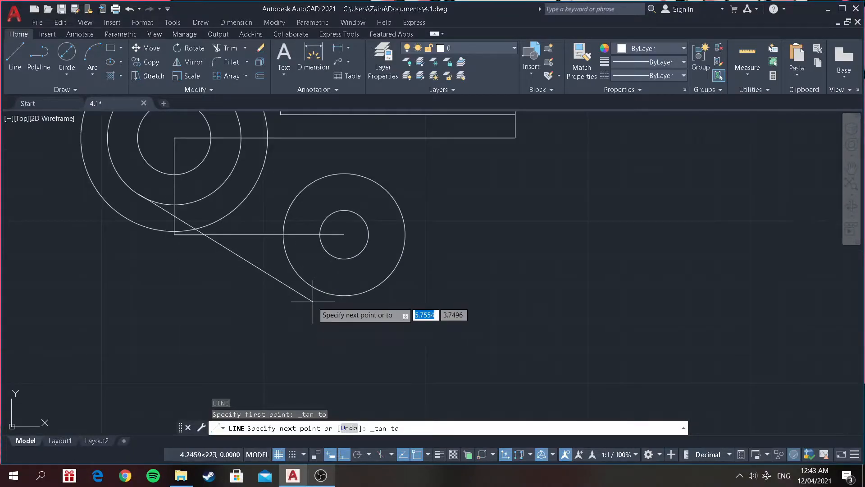
click(340, 288)
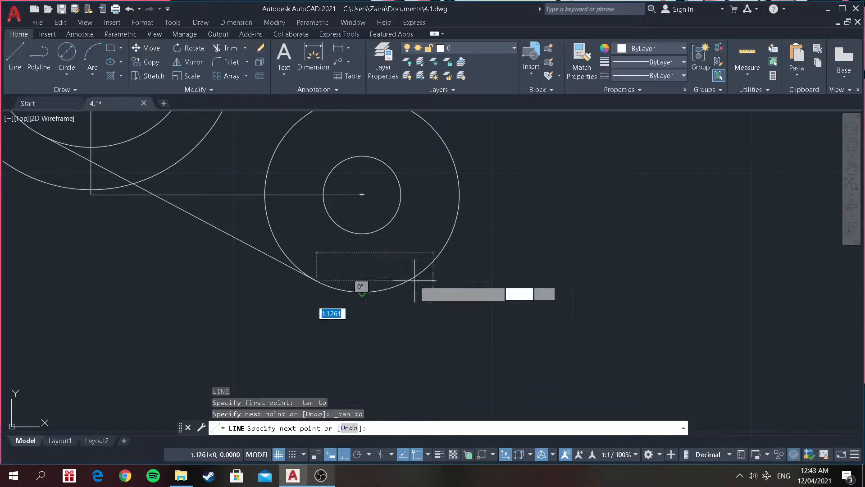
scroll(347, 238, down, 4)
key(Return)
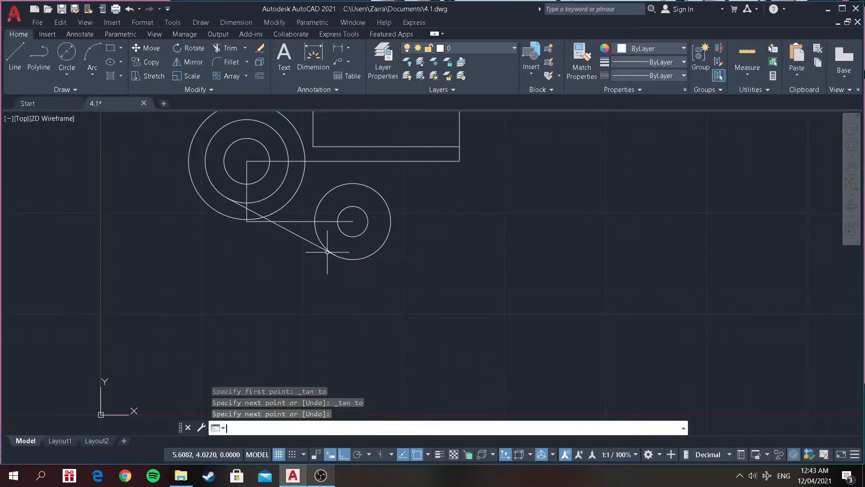
Fillet the upper-left corner of the rectangle with a radius of 0.12.
scroll(329, 251, down, 3)
scroll(381, 156, up, 3)
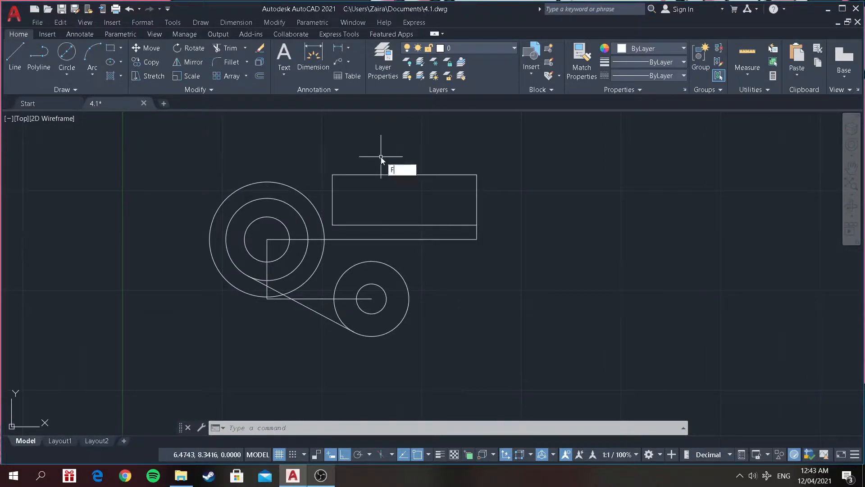
key(Return)
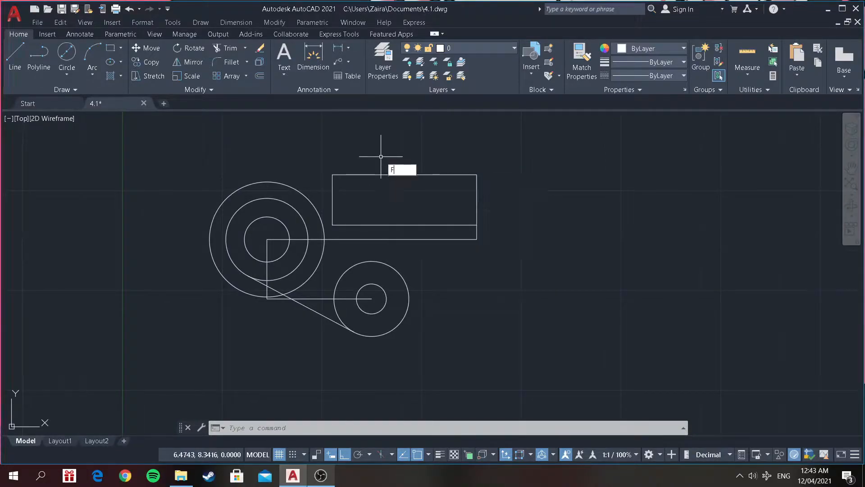
text(R)
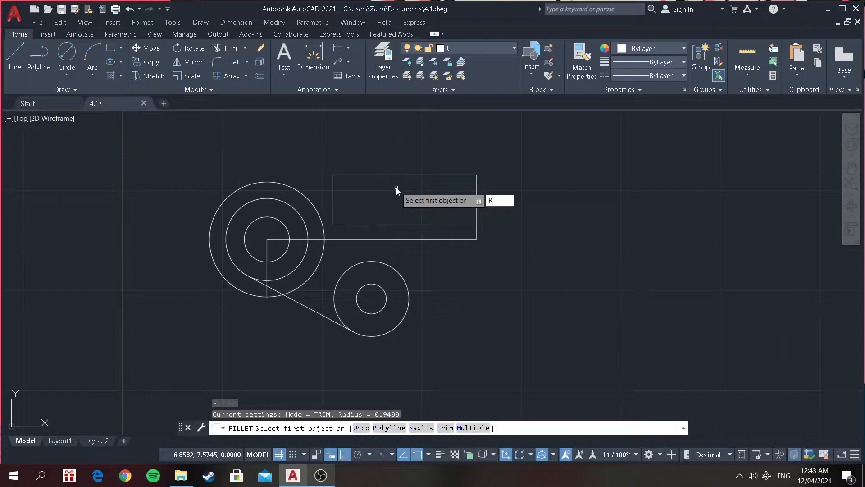
key(Return)
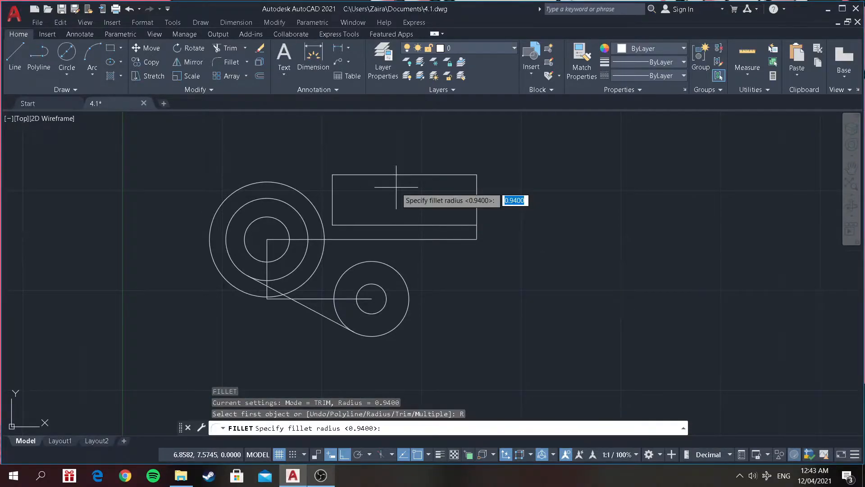
text(0.12)
key(Return)
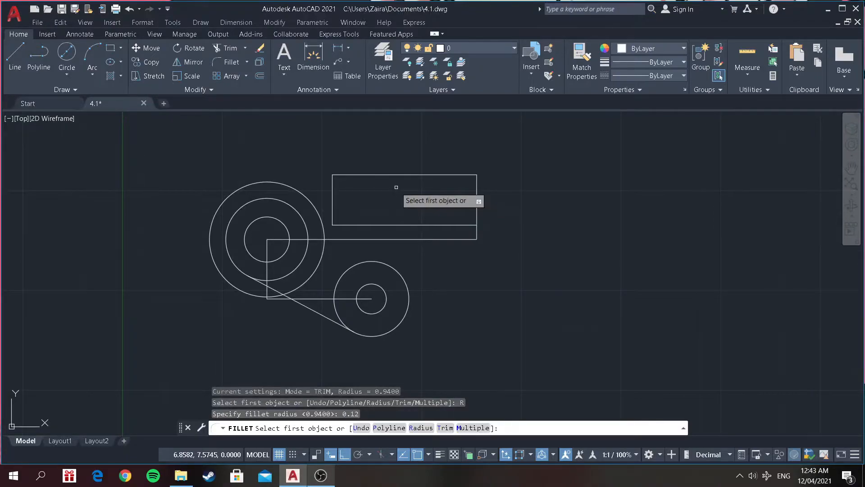
click(336, 175)
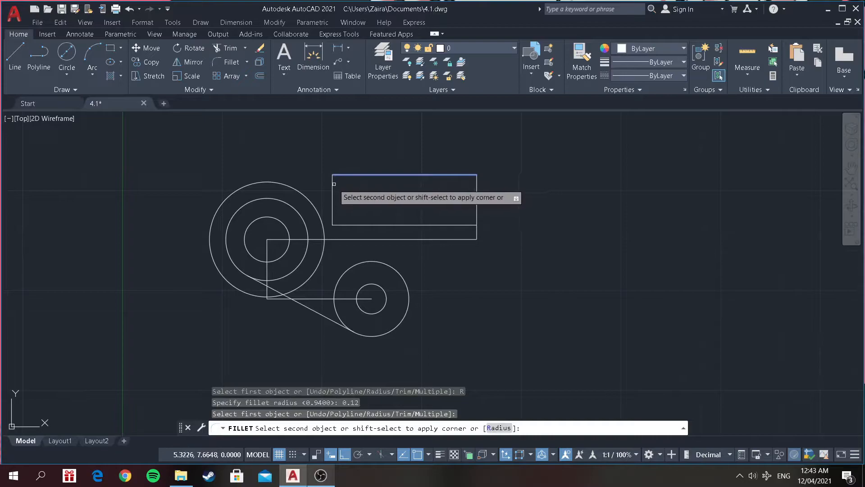
click(335, 183)
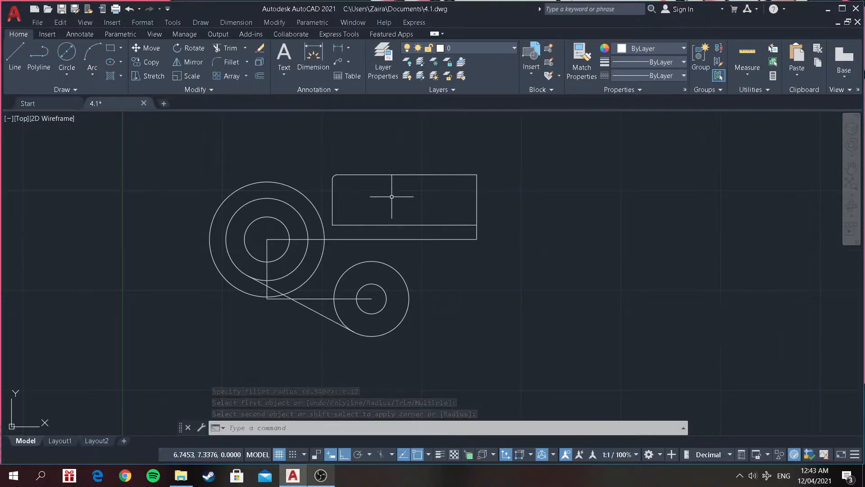
Fillet the lower-left corner of the rectangle with the same 0.12 radius.
right_click(392, 198)
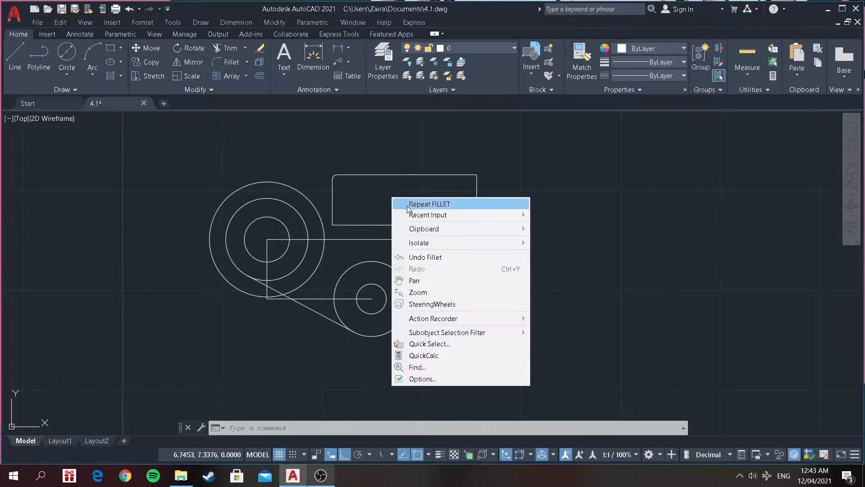
click(421, 205)
click(348, 223)
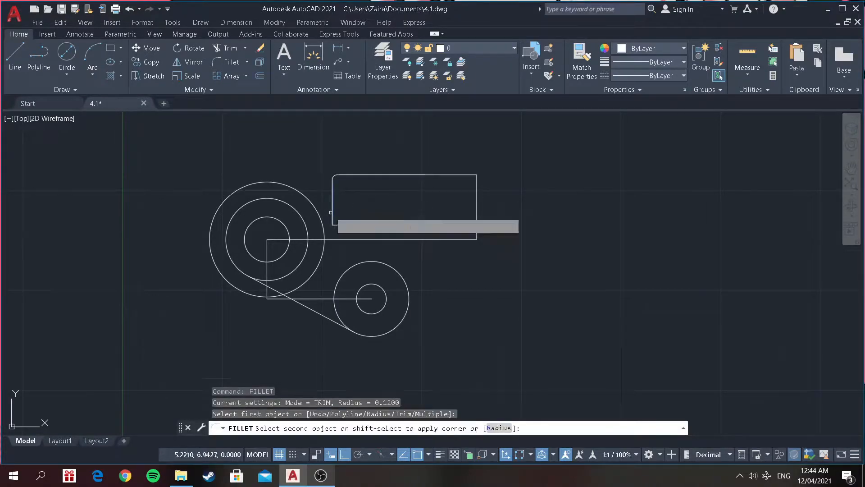
click(348, 224)
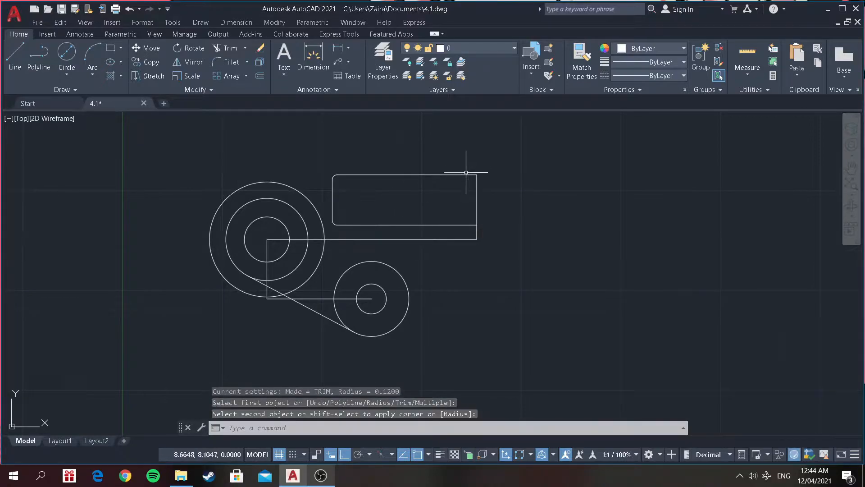
Fillet the upper-right corner of the rectangle with the 0.12 radius.
right_click(436, 198)
click(448, 205)
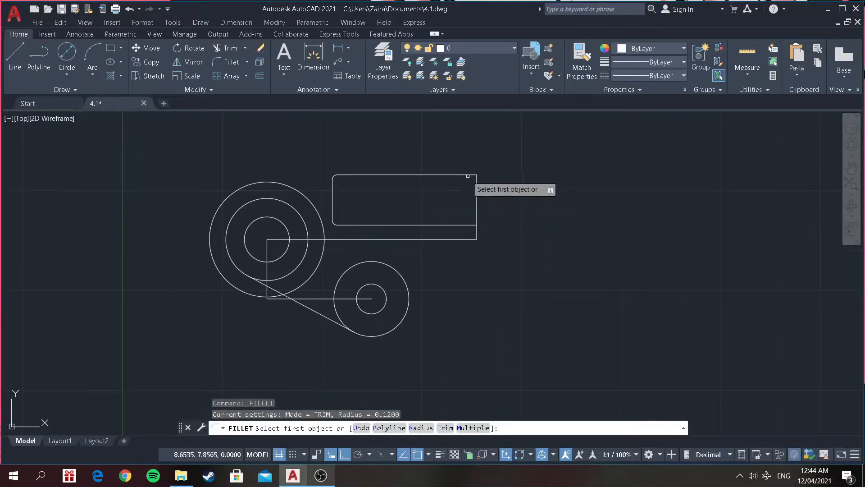
click(470, 177)
click(478, 181)
click(477, 188)
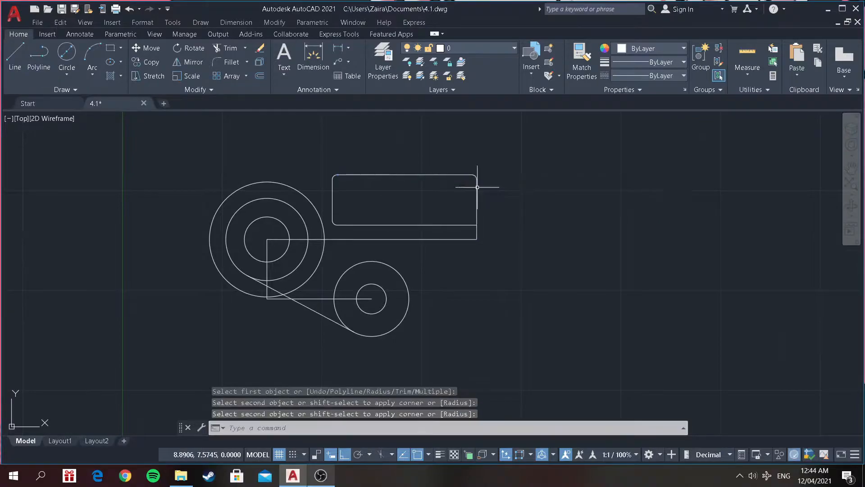
Round the rectangle's lower-right corner with the 0.12 radius fillet, trimming the vertical line extending below it.
right_click(452, 190)
click(469, 197)
click(475, 220)
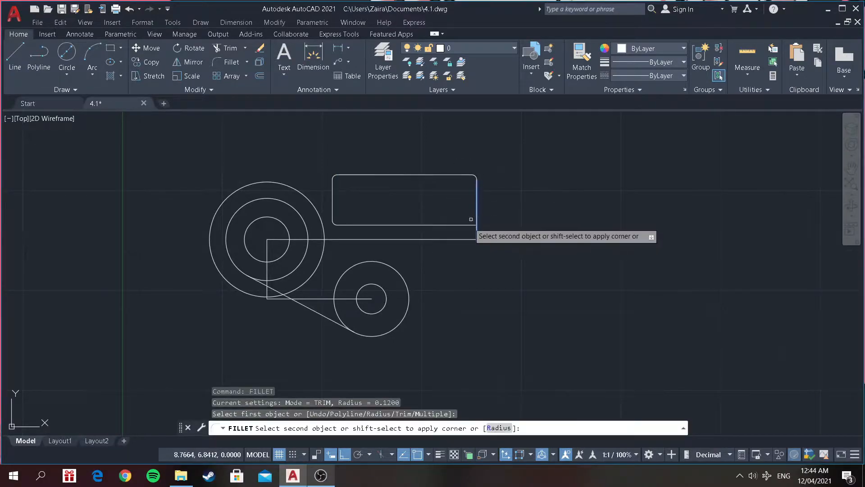
key(Escape)
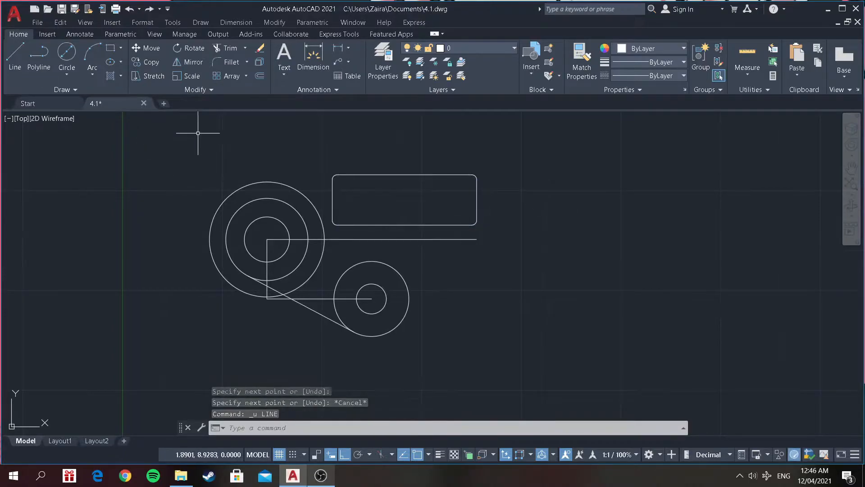
Draw a line tangent to the middle circle of the large concentric set and to the rectangle's upper-left corner fillet.
text(l)
key(Return)
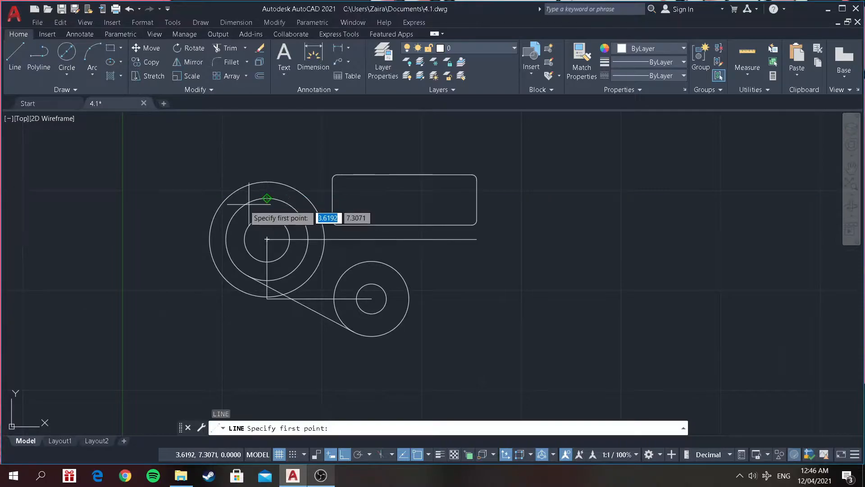
shift+right_click(267, 205)
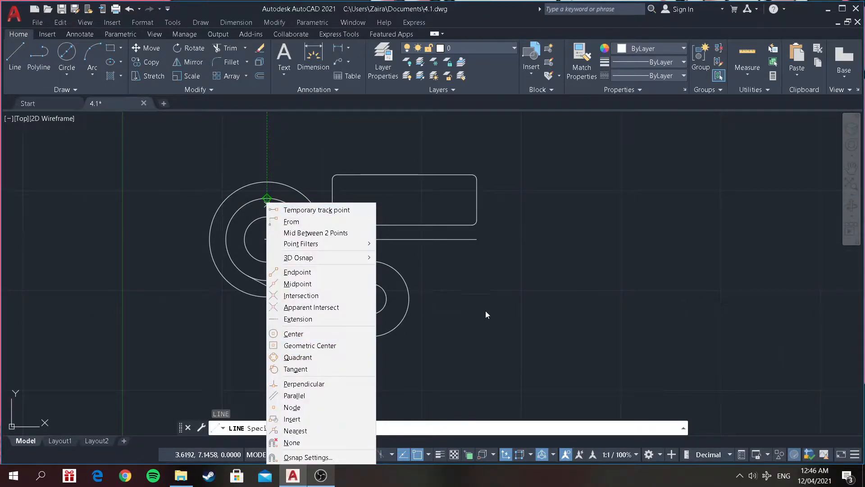
click(336, 369)
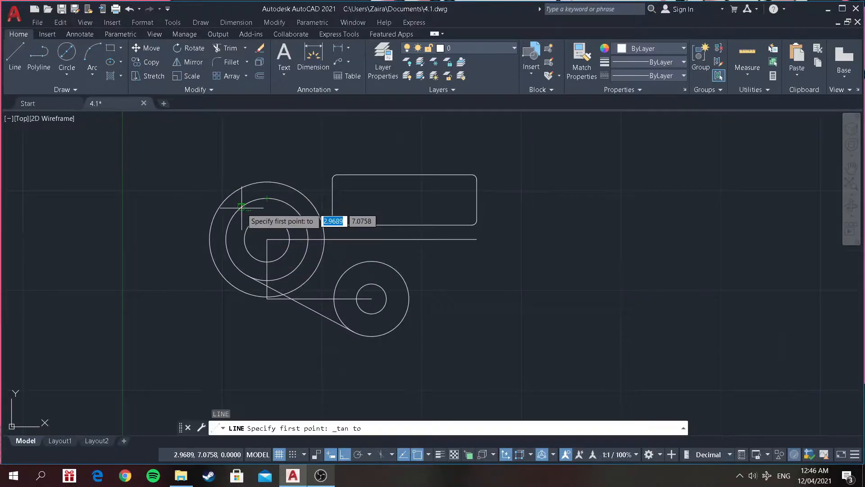
click(241, 193)
shift+right_click(318, 167)
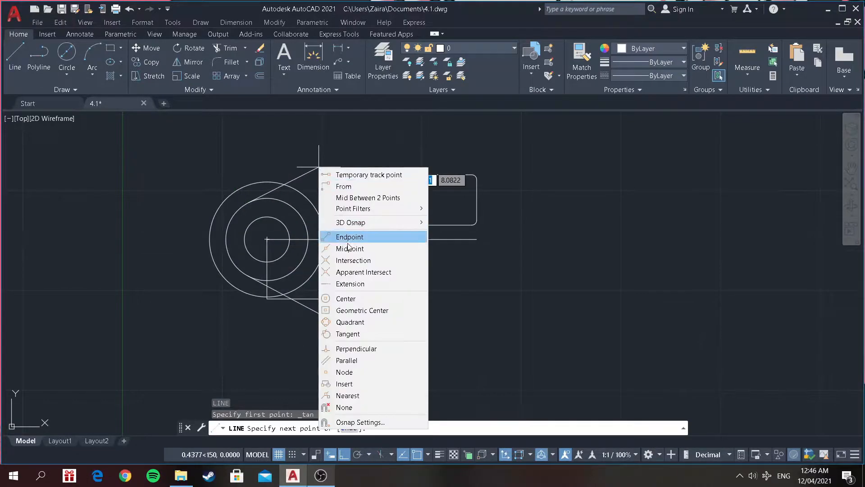
click(342, 334)
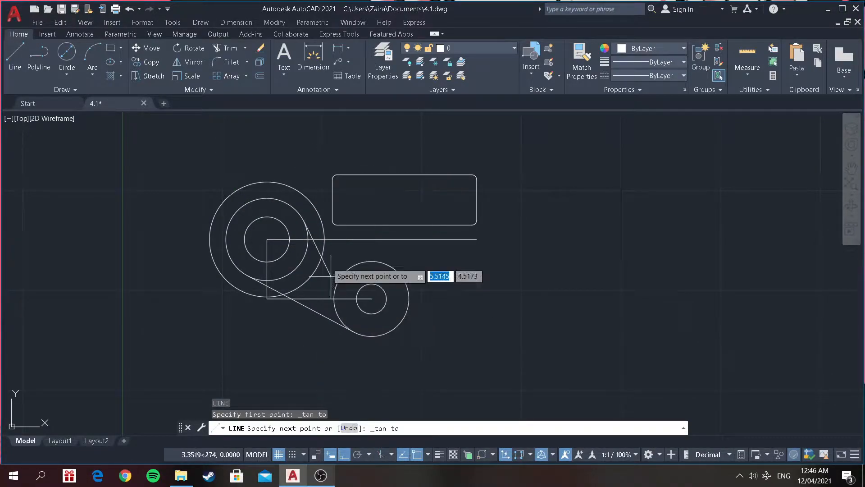
click(335, 175)
scroll(437, 189, down, 5)
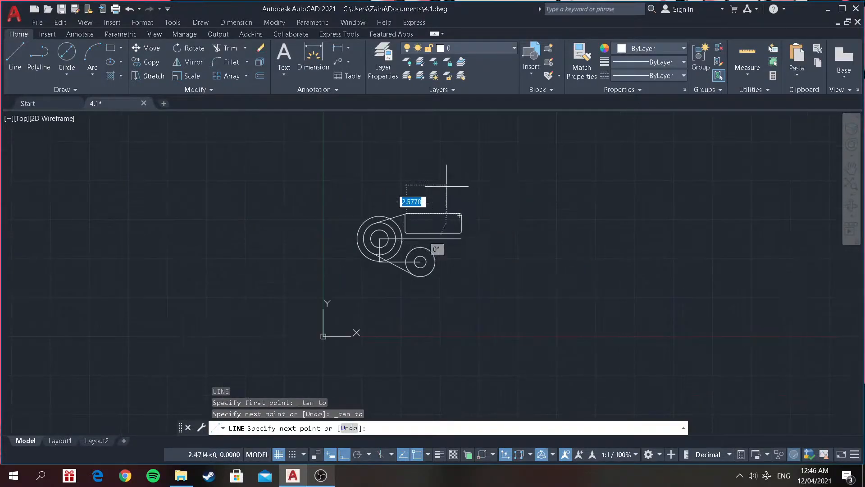
scroll(423, 186, up, 9)
scroll(403, 304, down, 4)
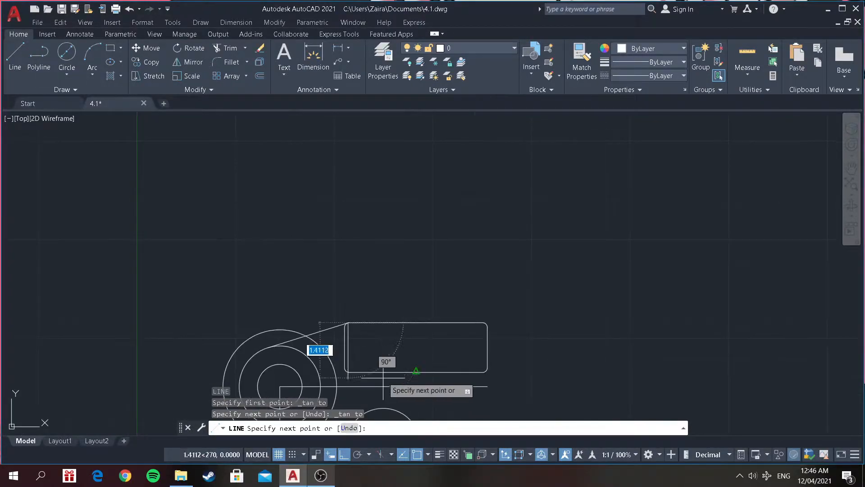
key(Return)
scroll(386, 354, down, 3)
scroll(385, 372, up, 5)
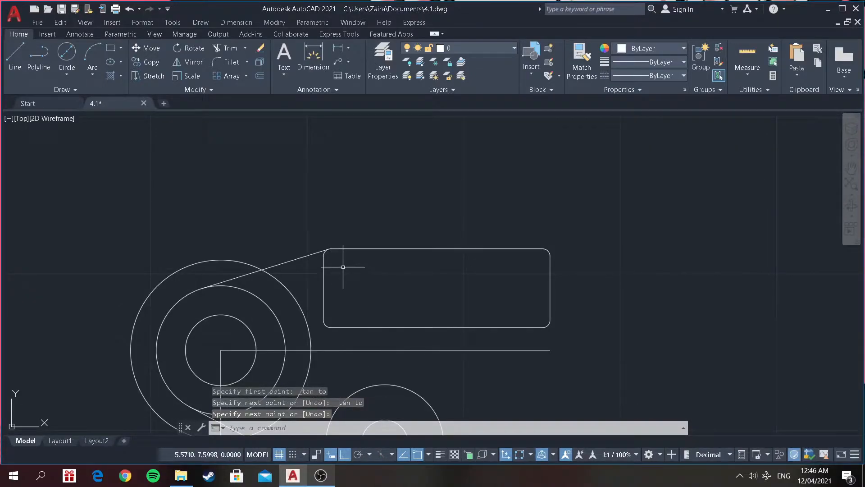
Draw a vertical centre line inside the rectangle from the midpoint of its upper edge to its lower edge.
click(15, 57)
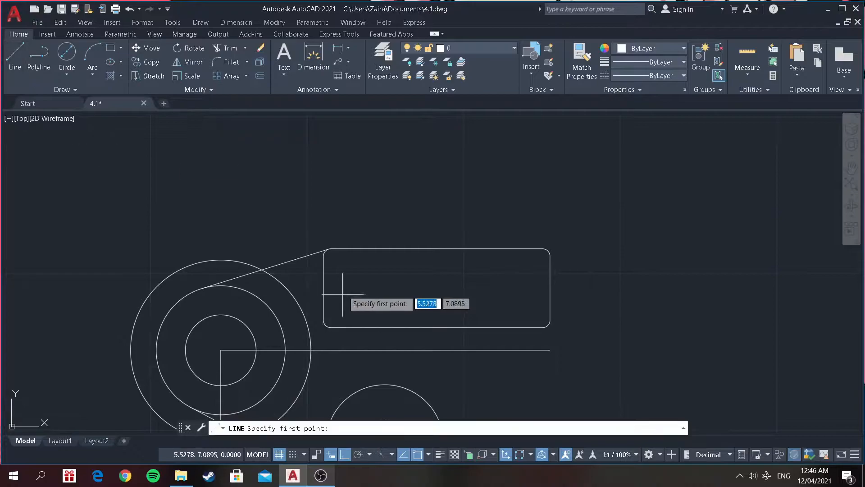
scroll(340, 316, down, 2)
scroll(348, 341, up, 2)
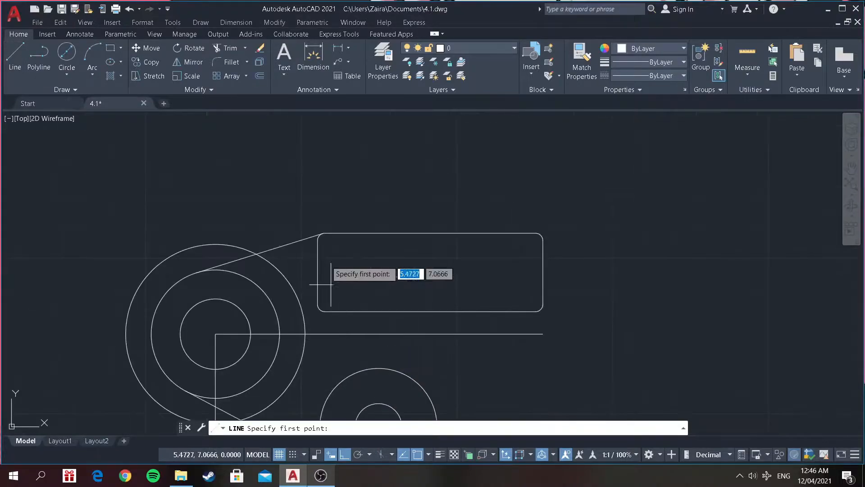
click(431, 234)
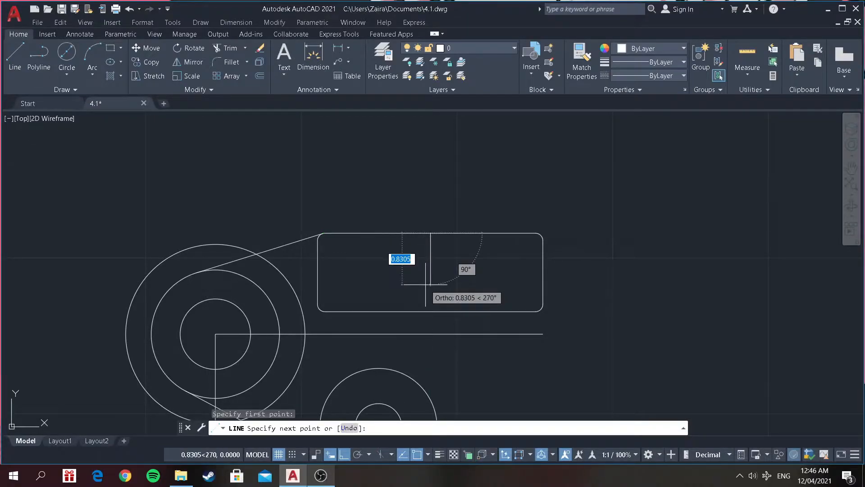
click(431, 310)
key(Escape)
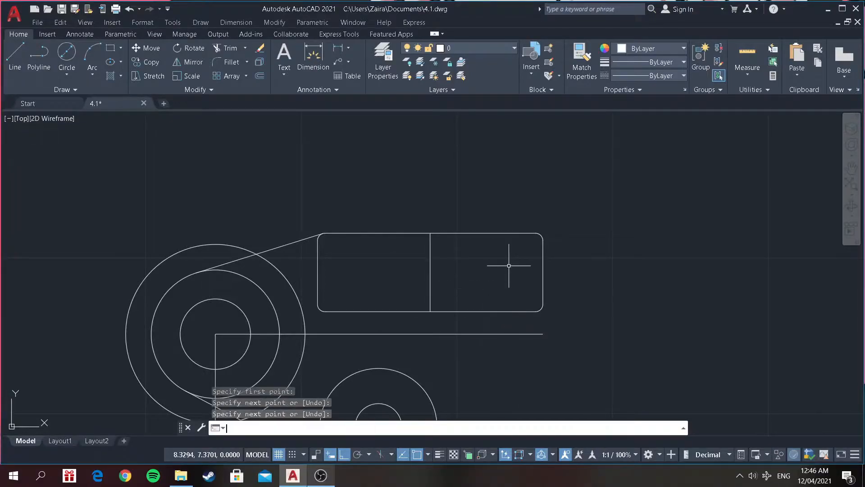
Draw a horizontal line 1.13 long to the right from the midpoint of the rectangle's vertical centre line.
click(21, 61)
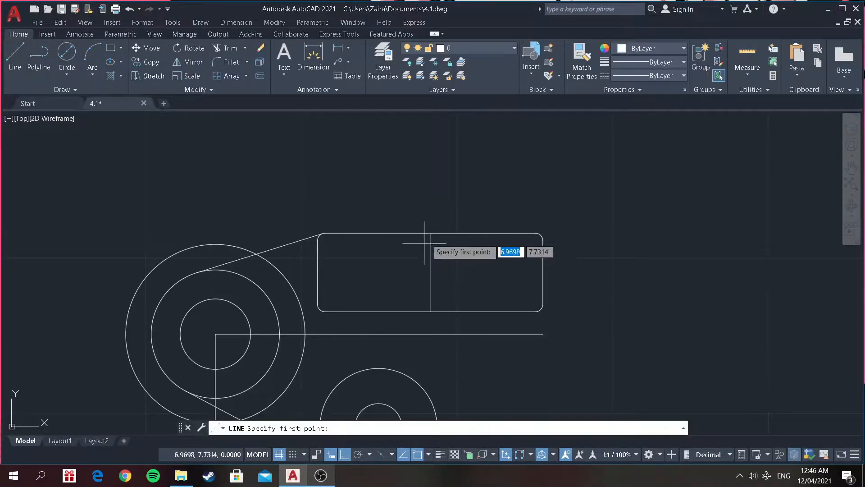
click(430, 272)
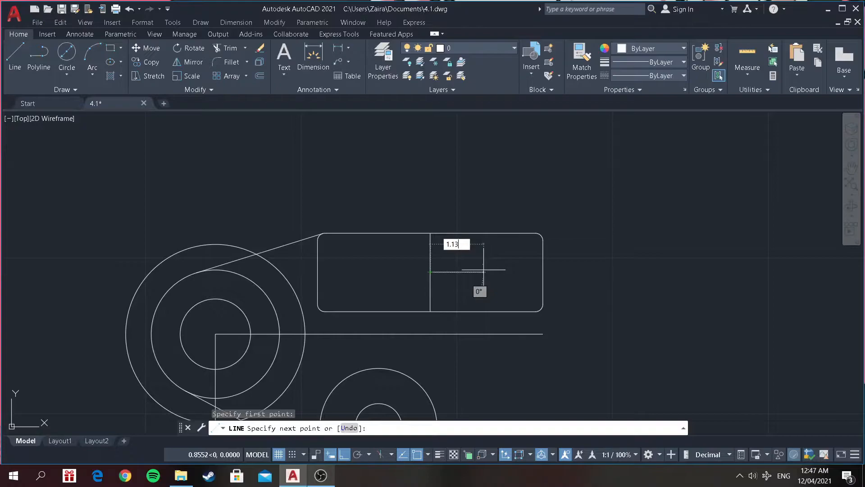
key(Return)
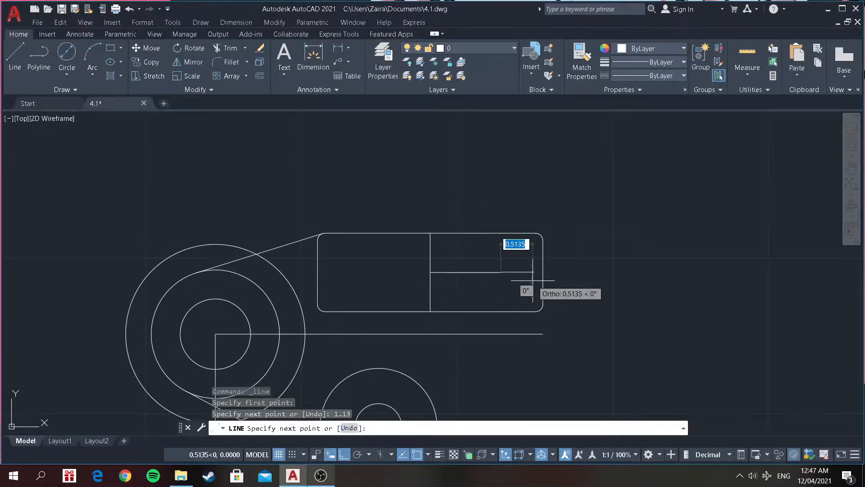
key(Return)
Draw a matching horizontal line 1.13 long to the left from the midpoint of the rectangle's vertical centre line.
click(16, 66)
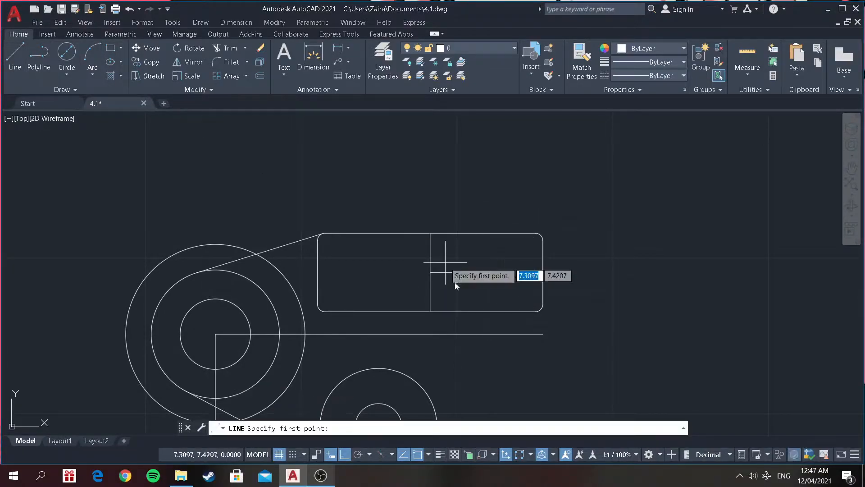
click(431, 272)
text(1.13)
key(Return)
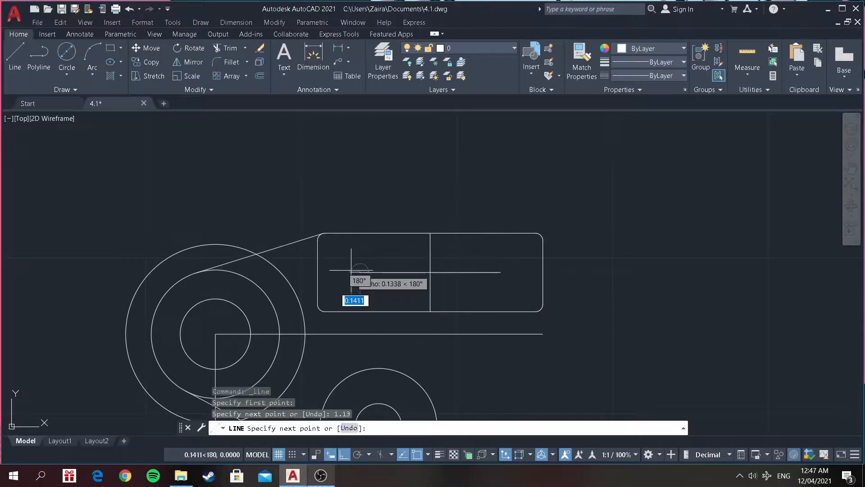
key(Return)
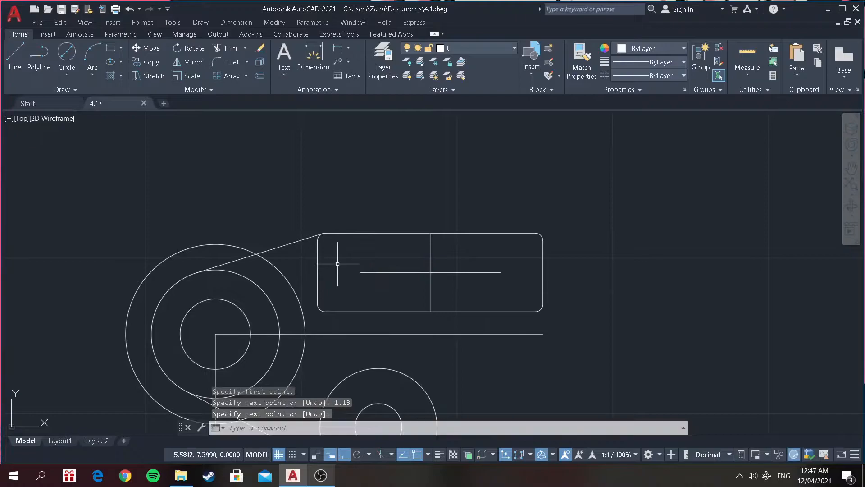
Draw a circle of diameter 0.375 centred on the right end of the horizontal line in the rectangle.
scroll(461, 395, down, 3)
scroll(460, 392, up, 3)
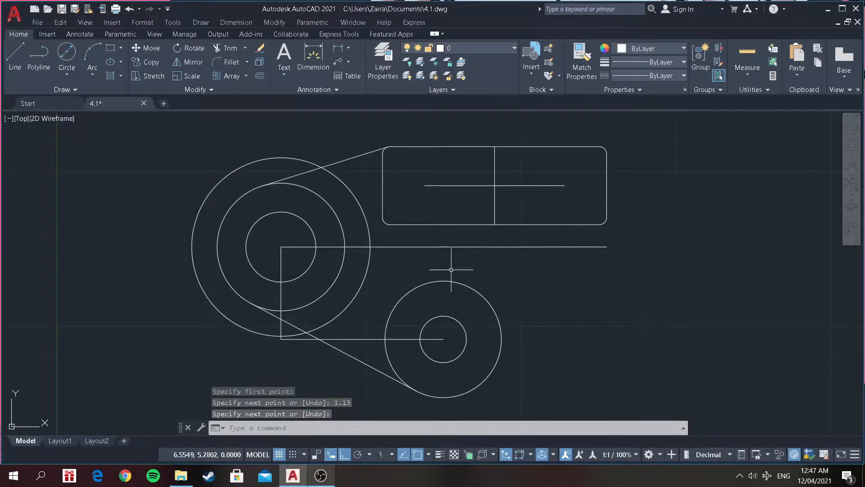
click(76, 71)
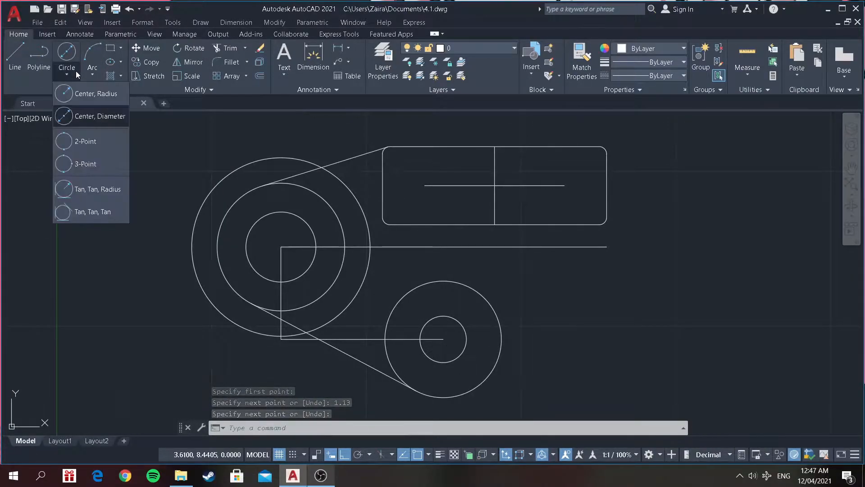
click(104, 116)
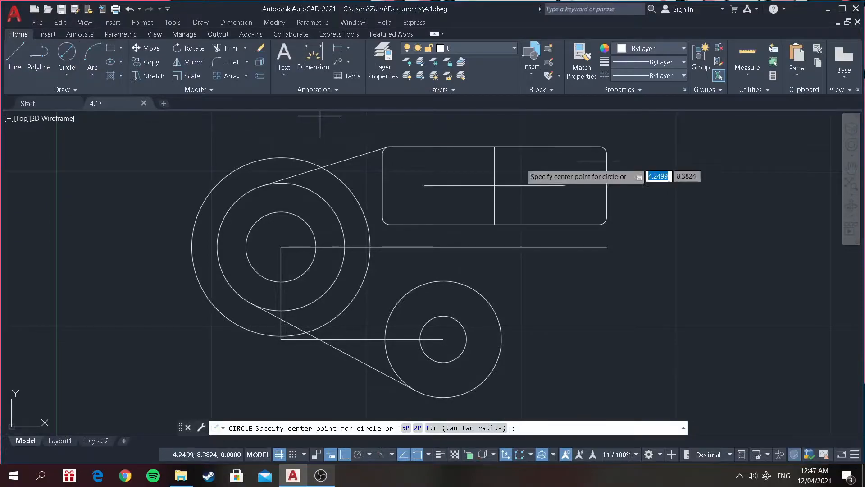
click(564, 186)
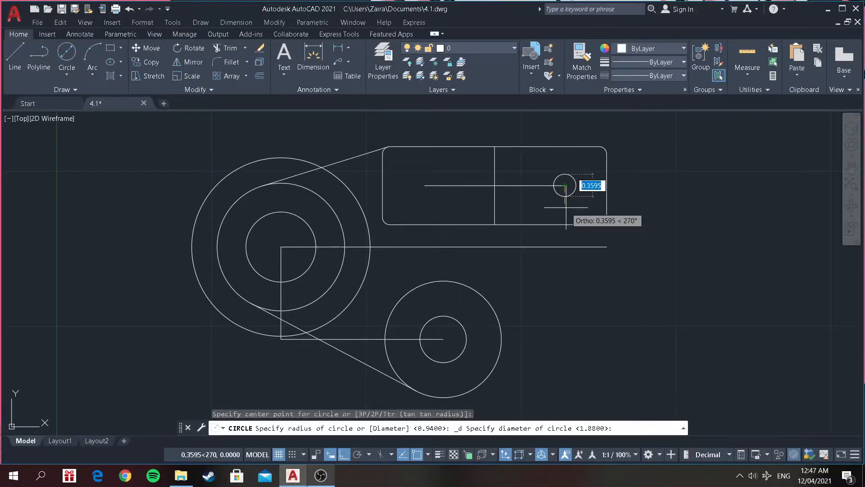
text(.)
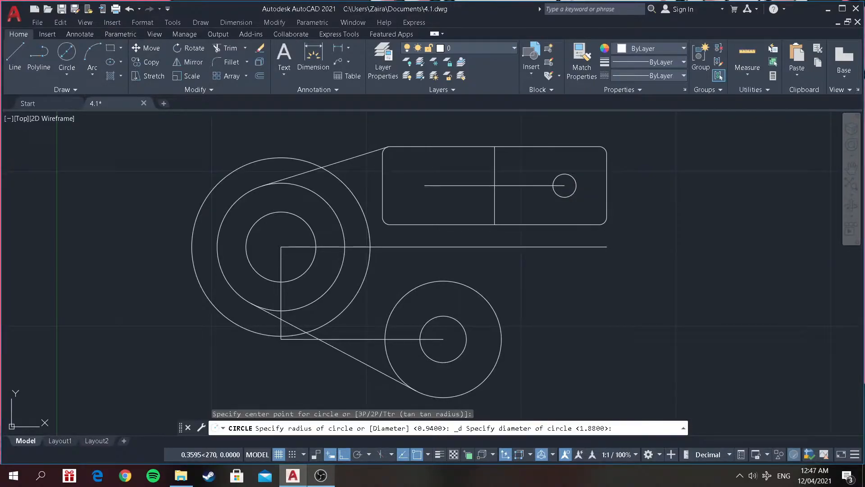
key(Return)
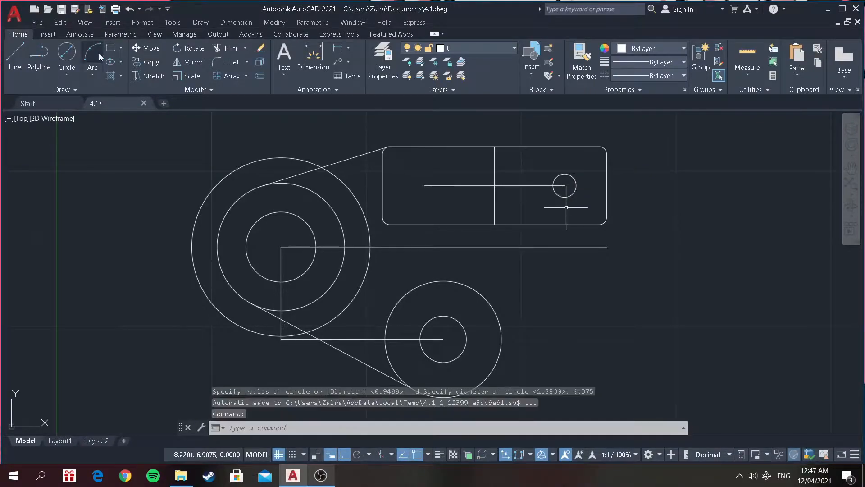
Draw a second circle of diameter 0.375 centred on the left end of the horizontal line in the rectangle.
click(67, 57)
click(424, 186)
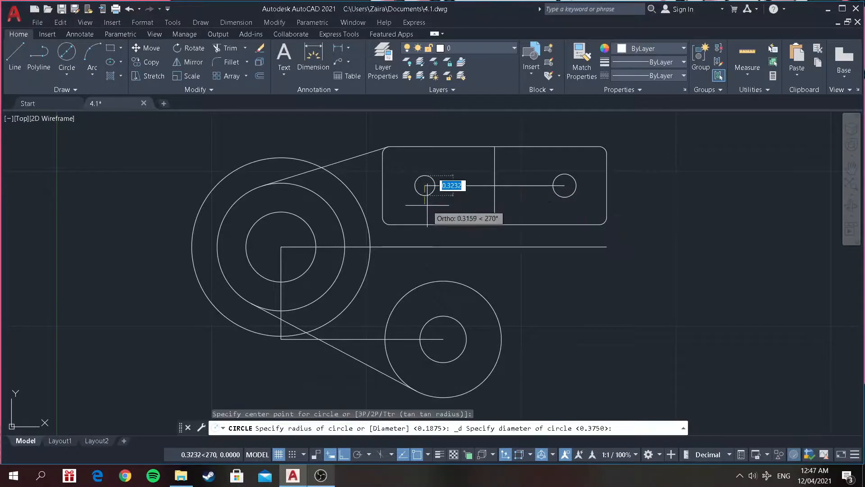
text(0.)
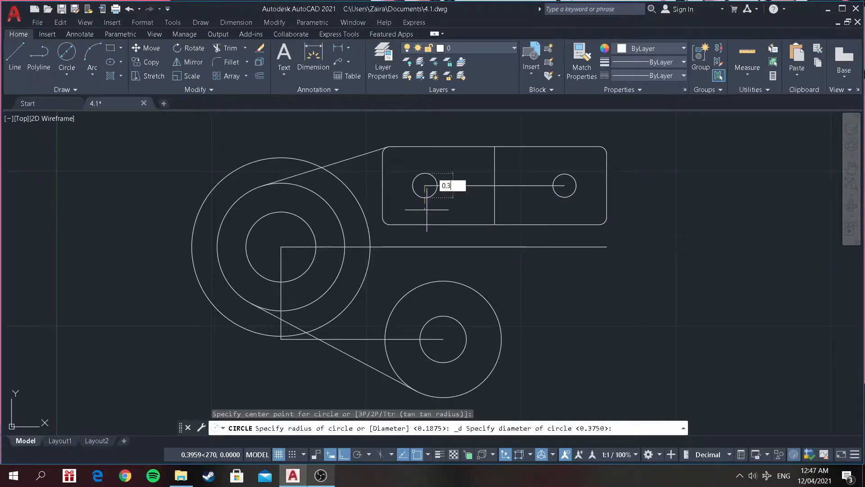
key(Return)
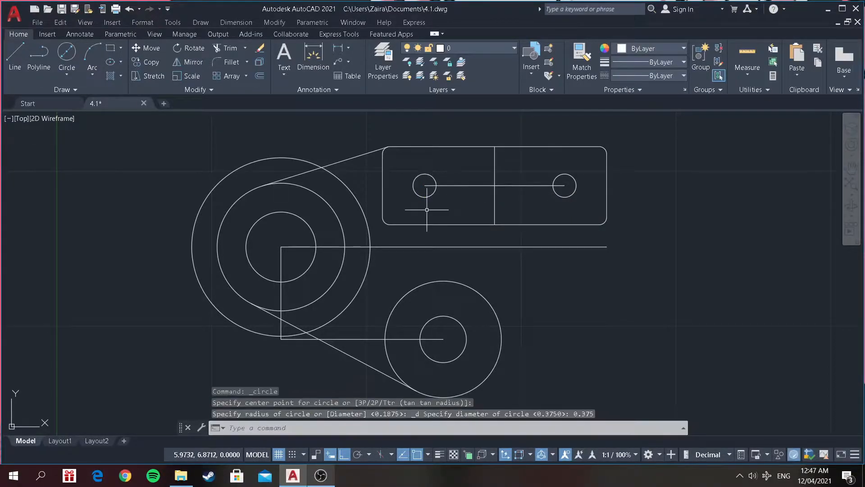
Draw a vertical line about 1.85 long from the right quadrant of the lower outer circle up to the rectangle's lower edge.
click(10, 61)
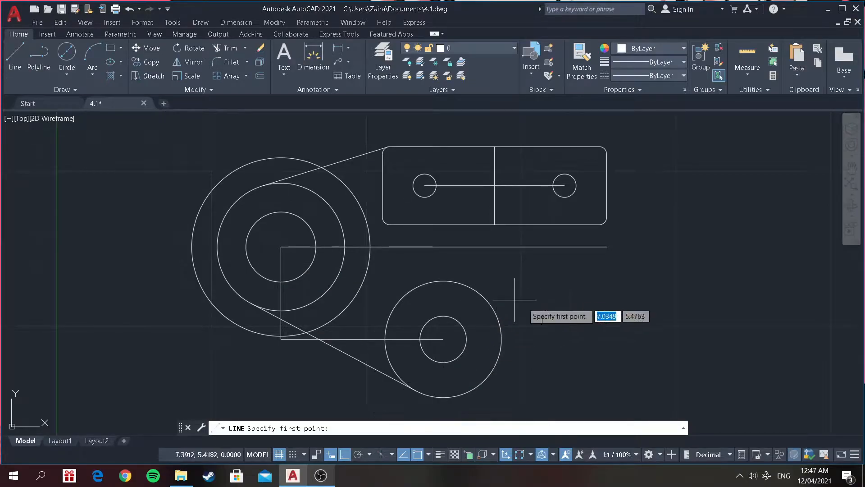
click(502, 339)
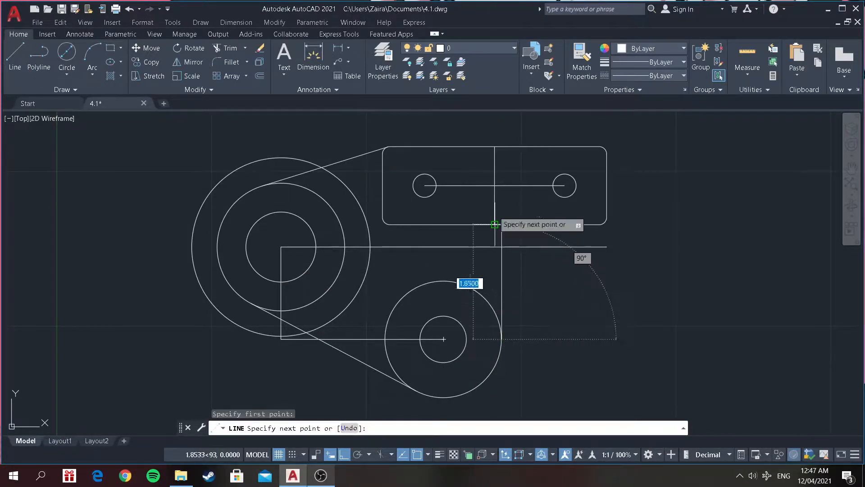
scroll(503, 217, up, 4)
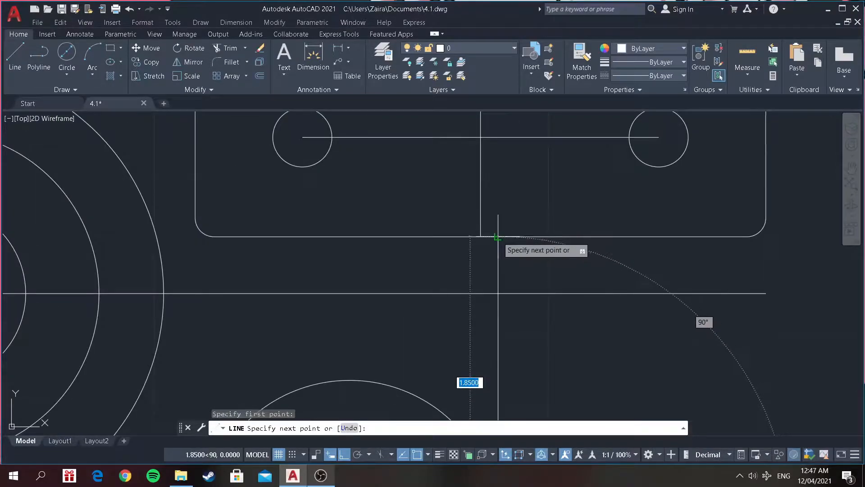
click(498, 234)
scroll(566, 271, down, 4)
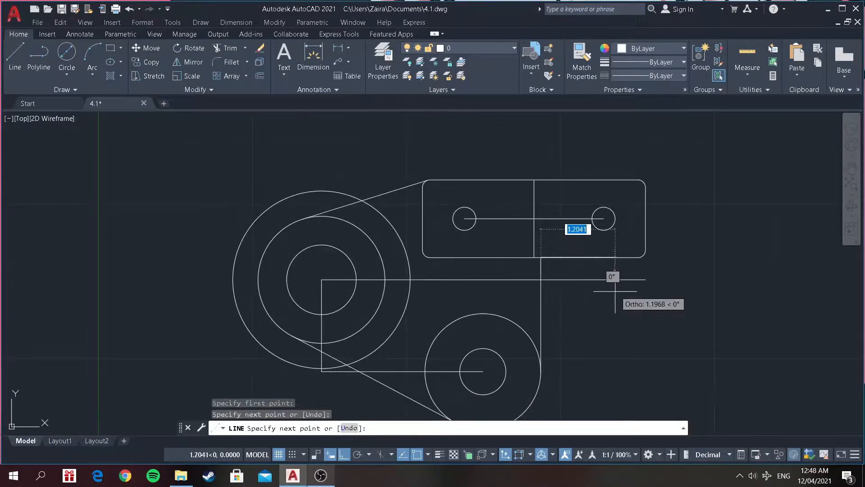
scroll(523, 234, up, 2)
scroll(522, 234, up, 5)
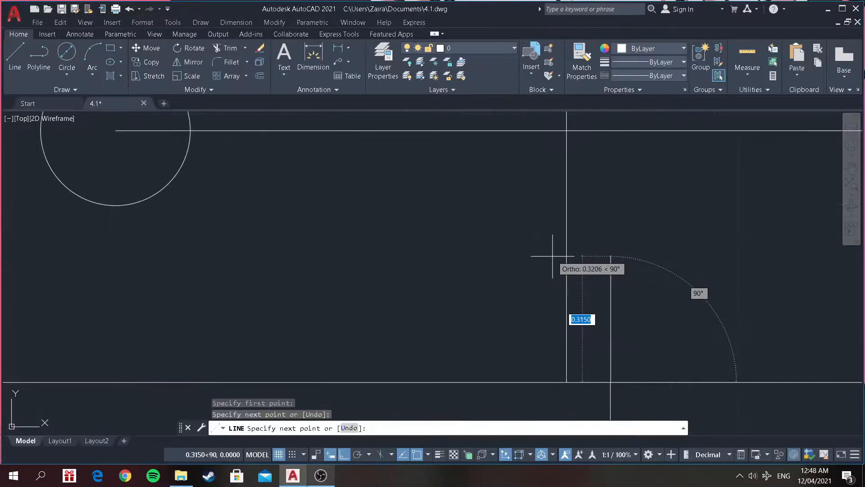
scroll(559, 253, down, 10)
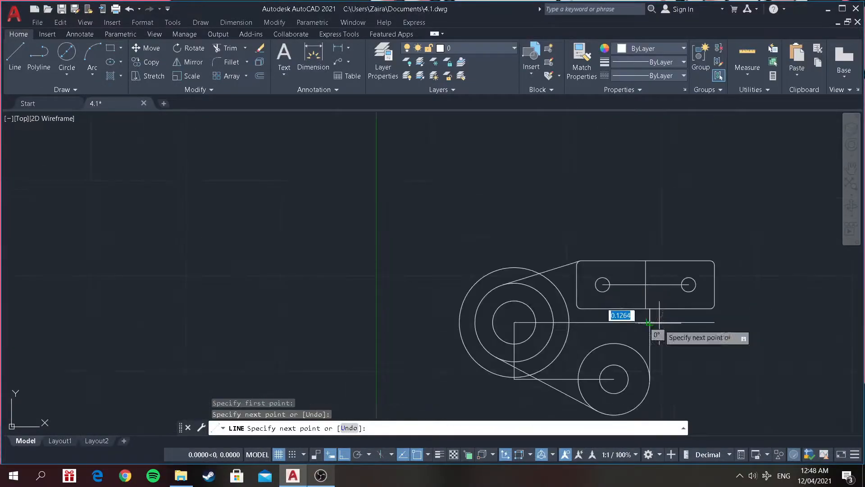
scroll(653, 338, down, 3)
scroll(649, 349, up, 3)
scroll(648, 350, up, 2)
click(649, 349)
key(Return)
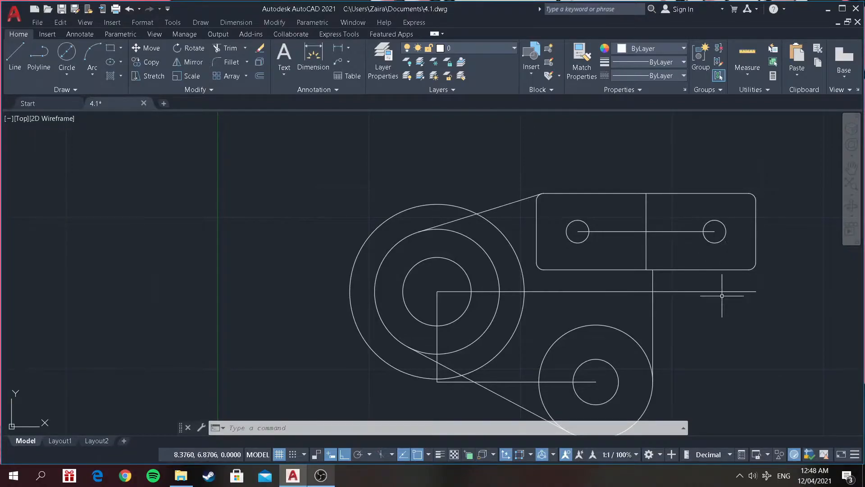
Fillet the corner between the vertical line from the lower circle and the rectangle's lower edge with radius 0.94.
text(F)
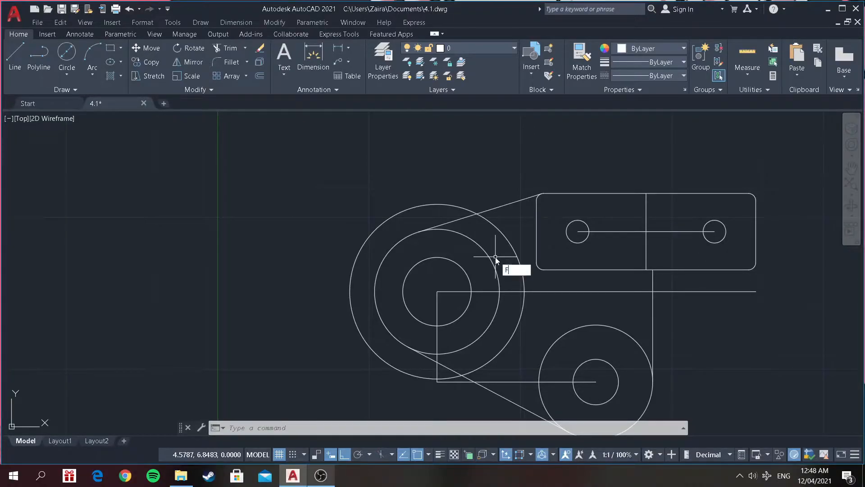
key(Return)
text(R)
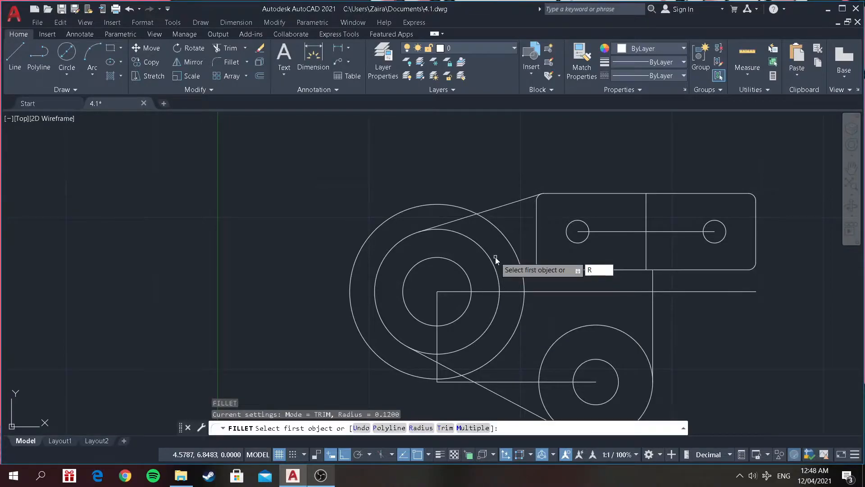
key(Return)
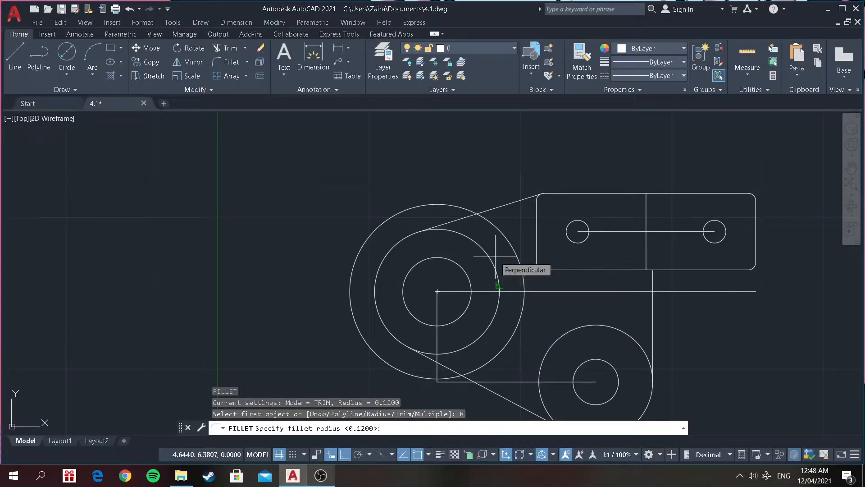
text(0.9)
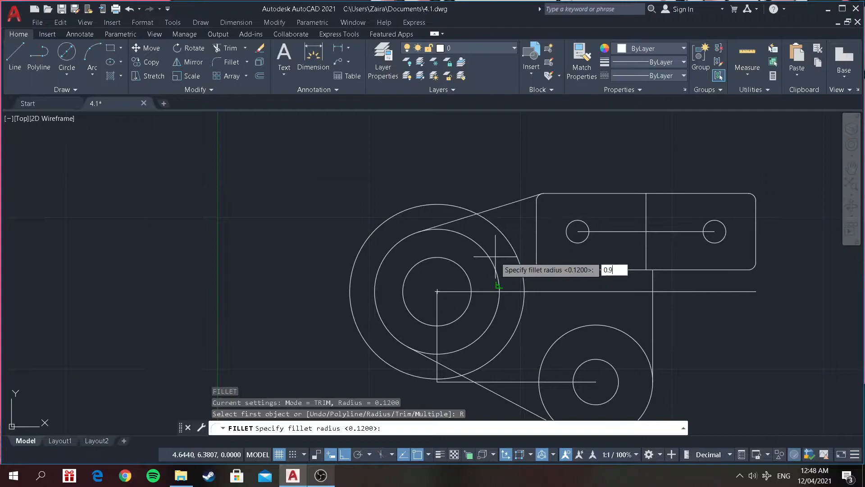
text(4)
key(Return)
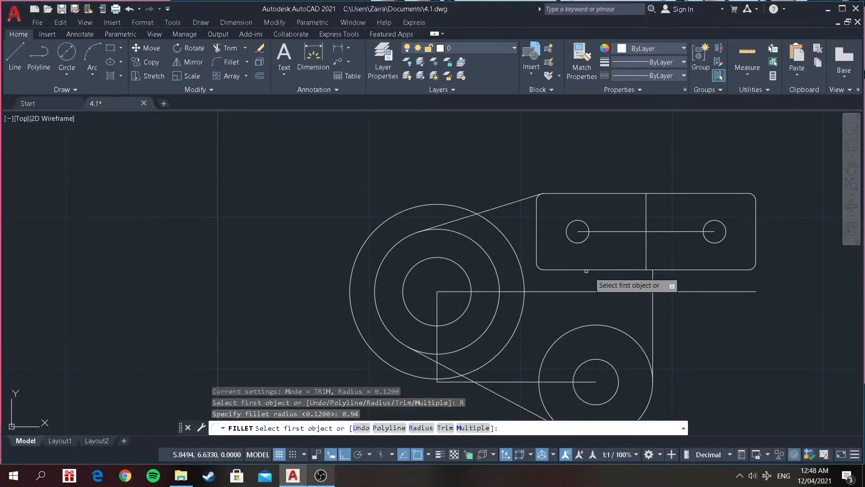
click(653, 281)
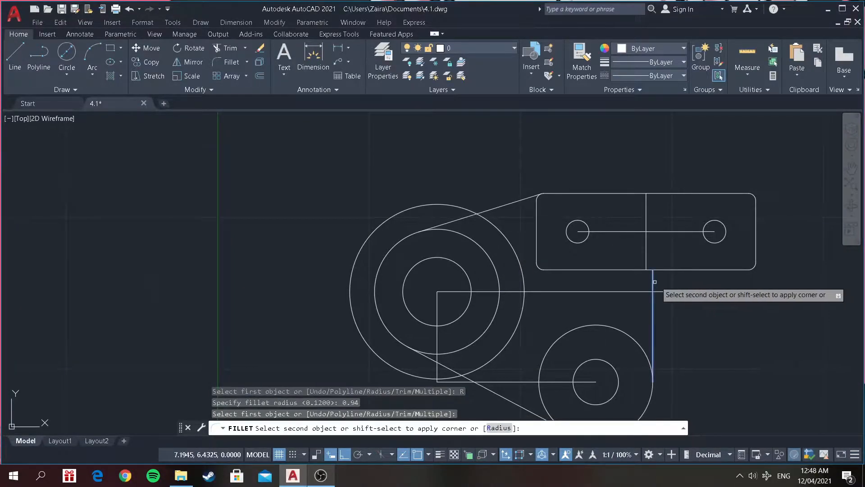
click(683, 270)
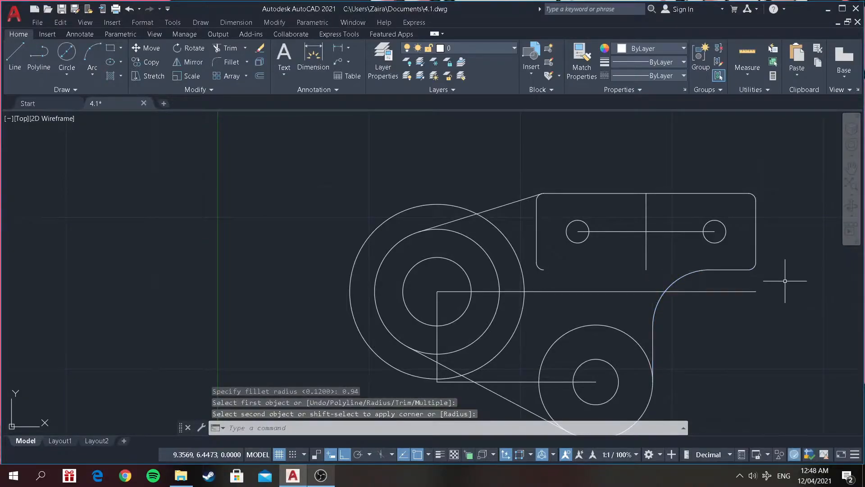
Redraw the rectangle's missing lower edge with a horizontal line from its lower-left corner arc to the upper end of the large fillet.
click(15, 52)
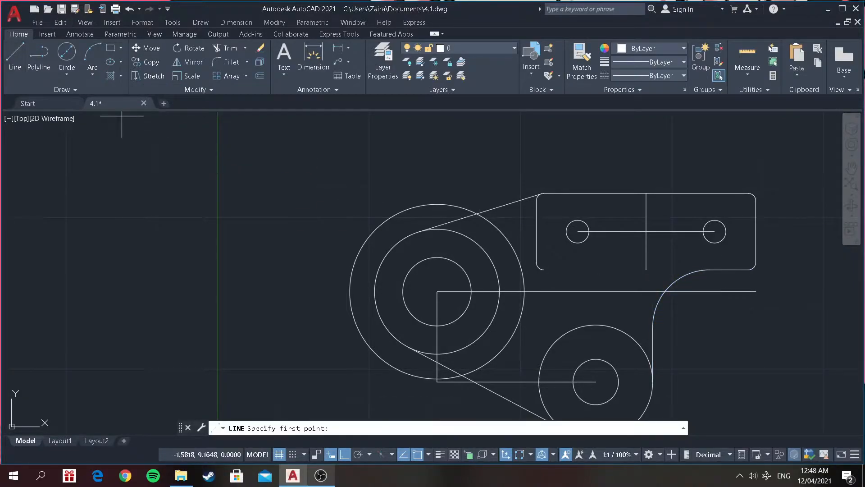
click(544, 270)
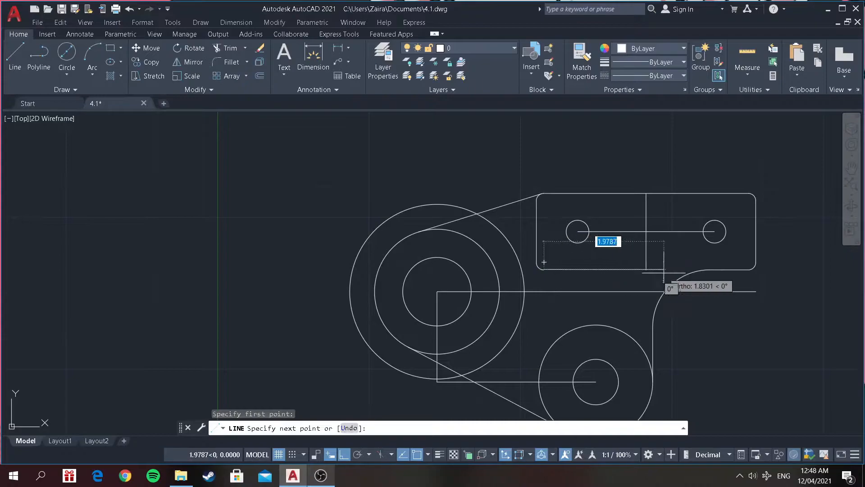
scroll(699, 271, up, 4)
scroll(693, 272, up, 2)
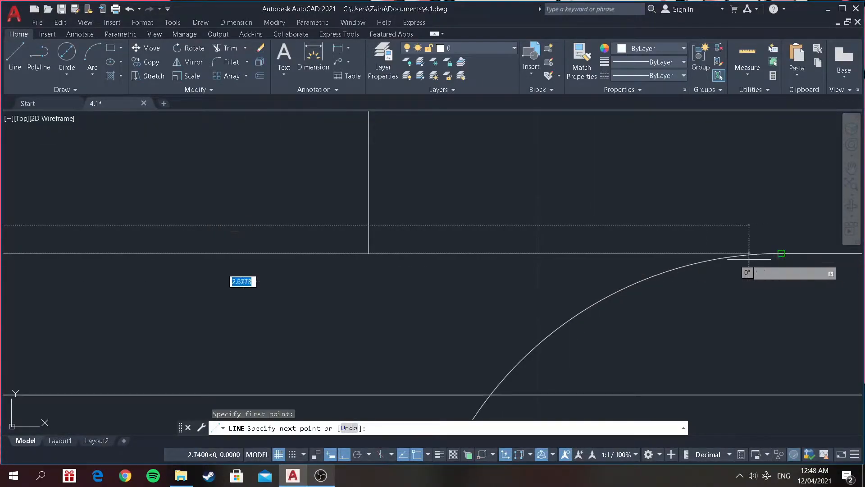
click(781, 253)
scroll(779, 226, down, 4)
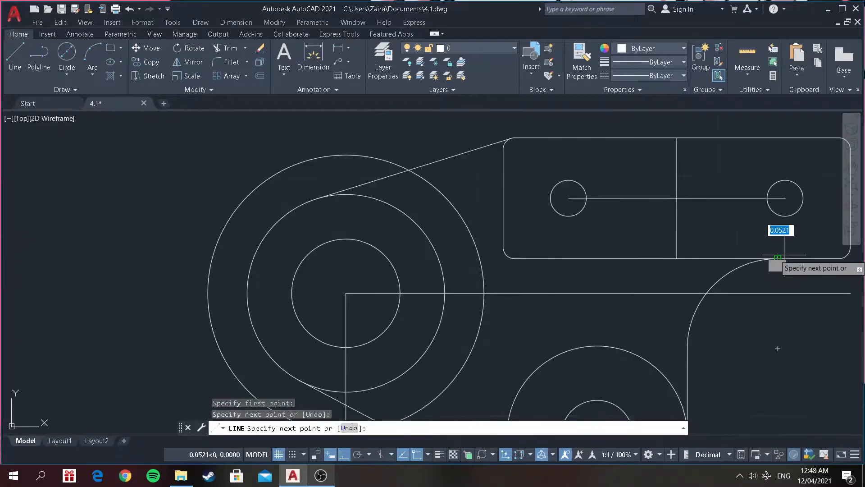
key(Return)
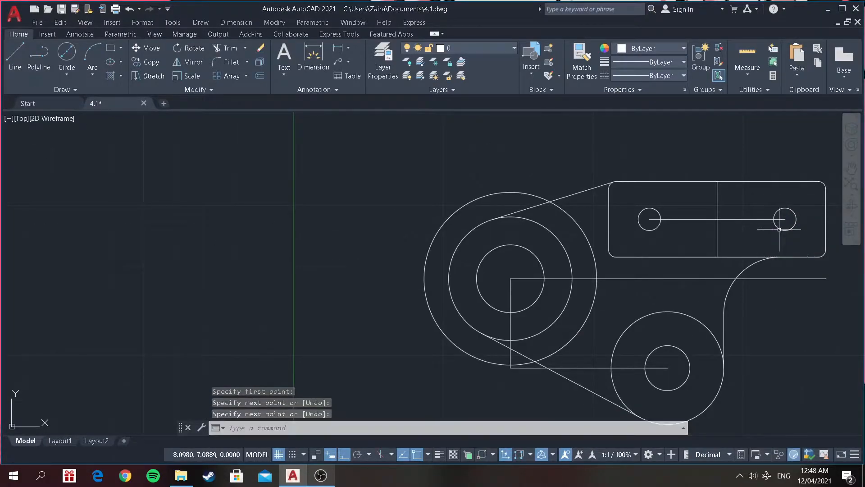
Draw a line from the lower circles' centre 1.70 to the right and continue it 0.56 vertically upward.
scroll(735, 268, down, 2)
scroll(811, 272, up, 4)
scroll(810, 273, down, 2)
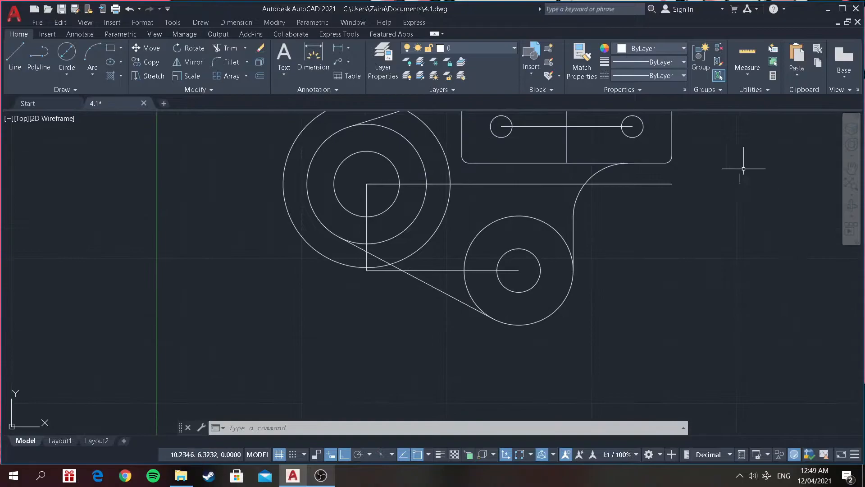
click(23, 66)
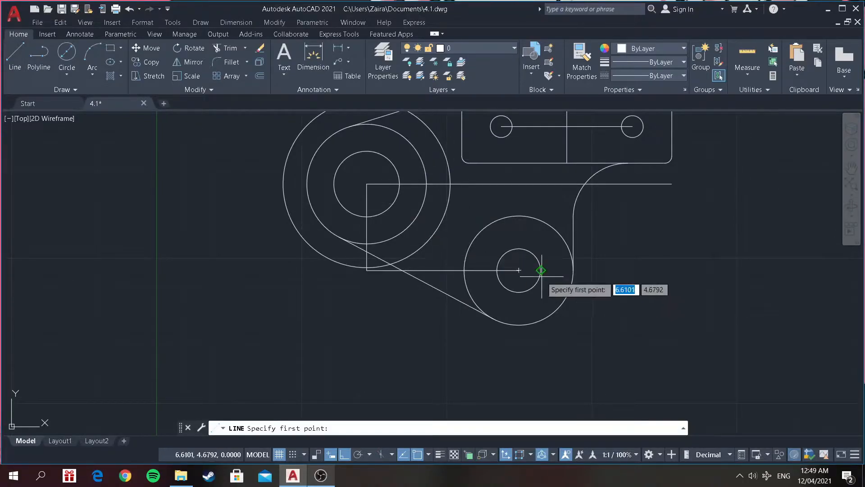
click(518, 270)
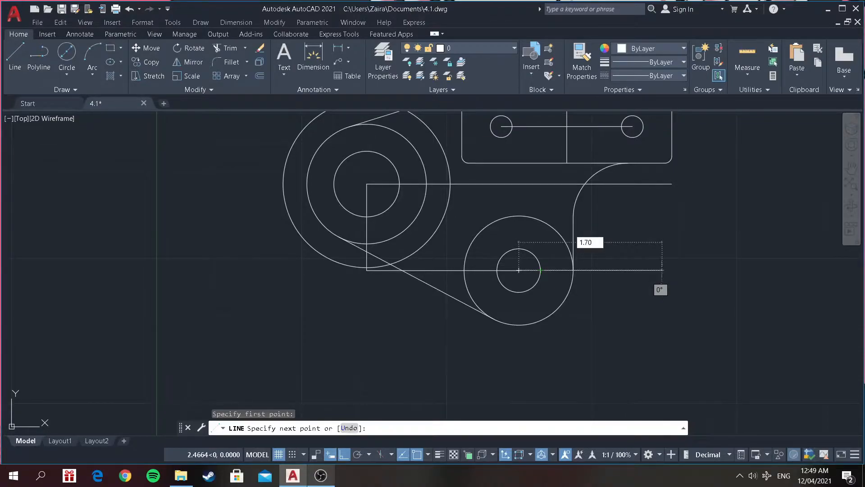
key(Return)
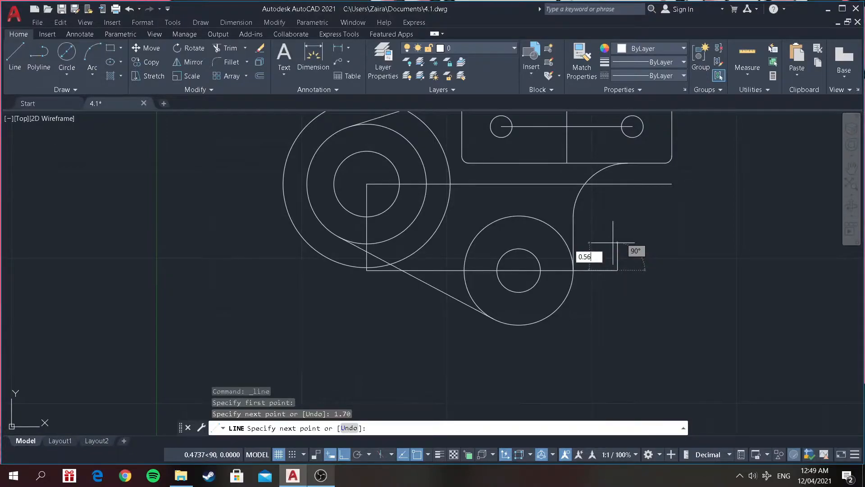
key(Return)
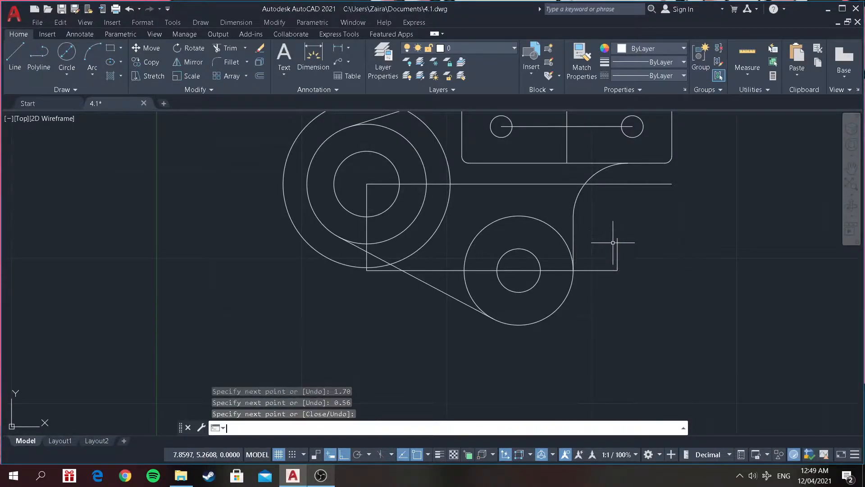
key(Return)
Draw a vertical line 0.56 long downward from the right end of the lower horizontal centre line.
click(11, 67)
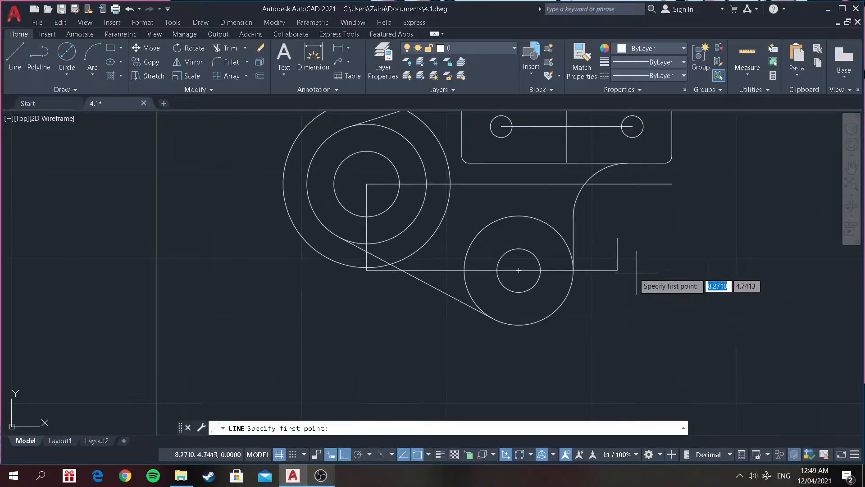
click(617, 270)
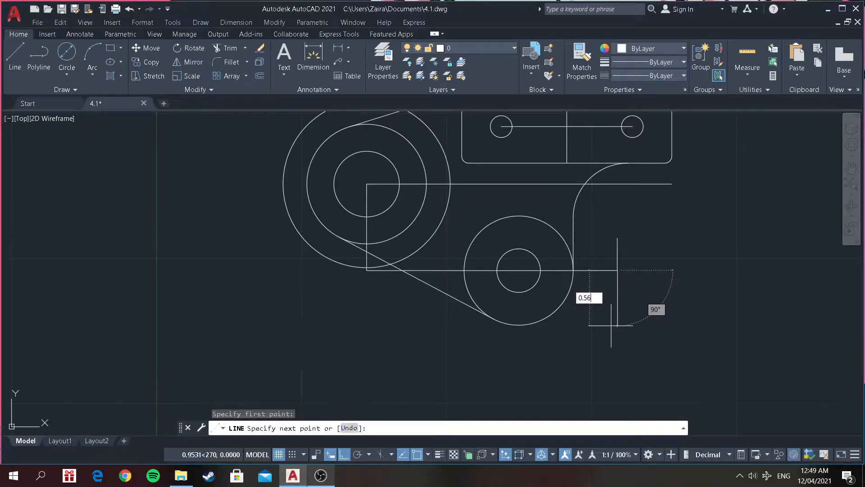
key(Return)
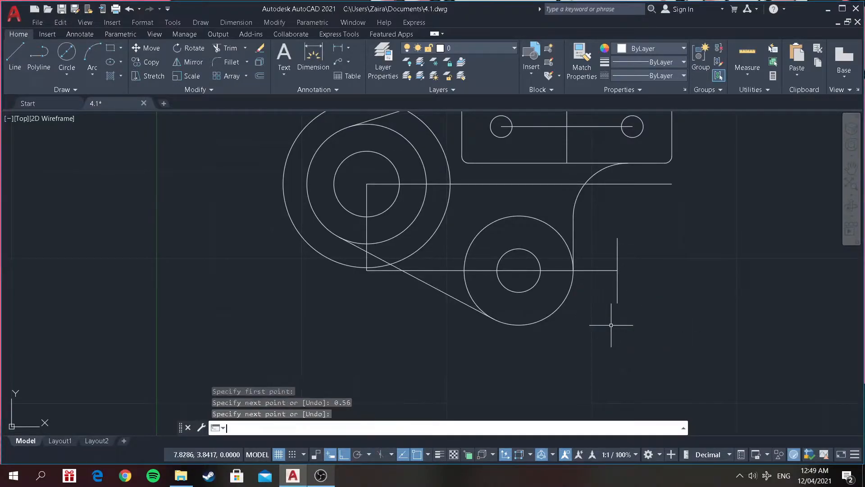
Draw a horizontal line to the left from the short vertical line's upper end, ending inside the lower outer circle.
click(13, 66)
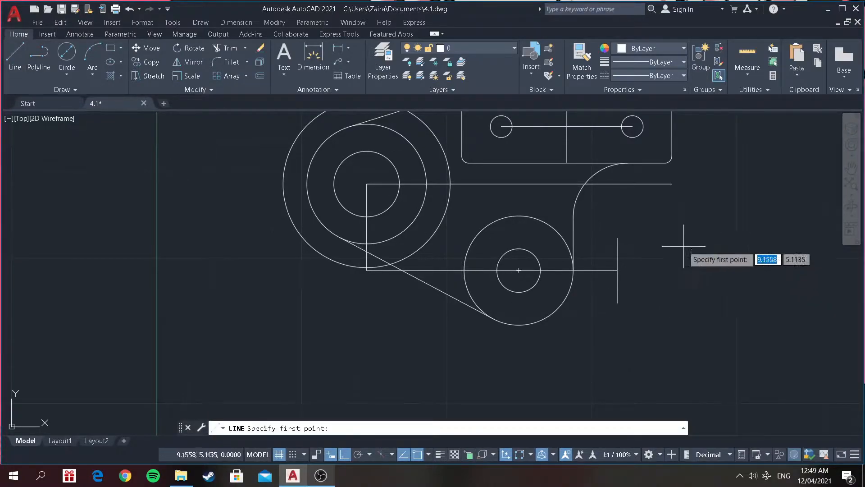
click(618, 237)
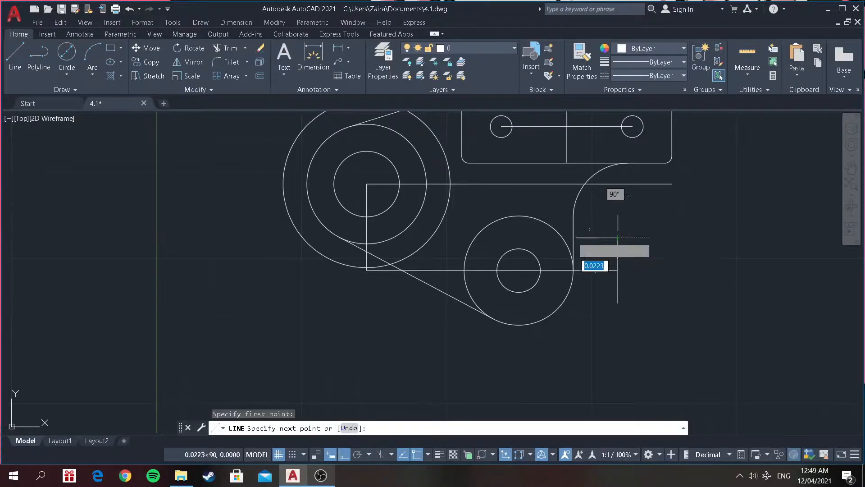
scroll(561, 243, up, 6)
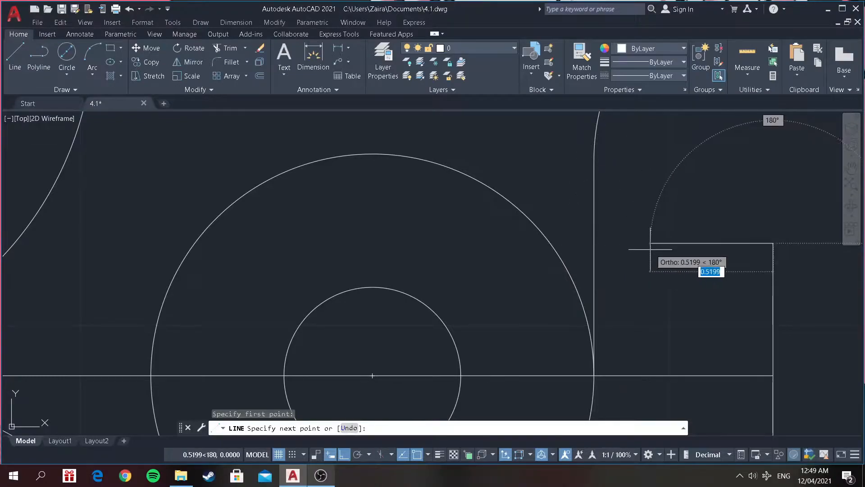
click(504, 243)
key(Return)
scroll(631, 291, down, 4)
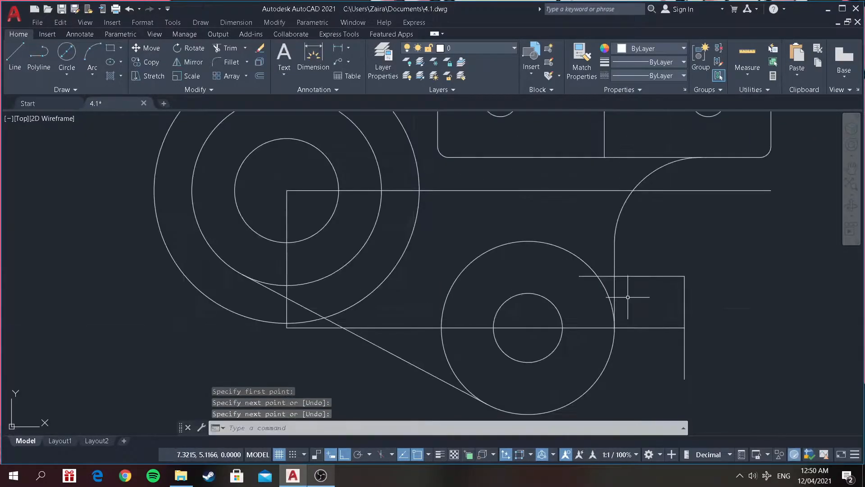
Draw a horizontal line to the left from the short vertical line's lower end, ending inside the lower outer circle.
scroll(640, 345, up, 2)
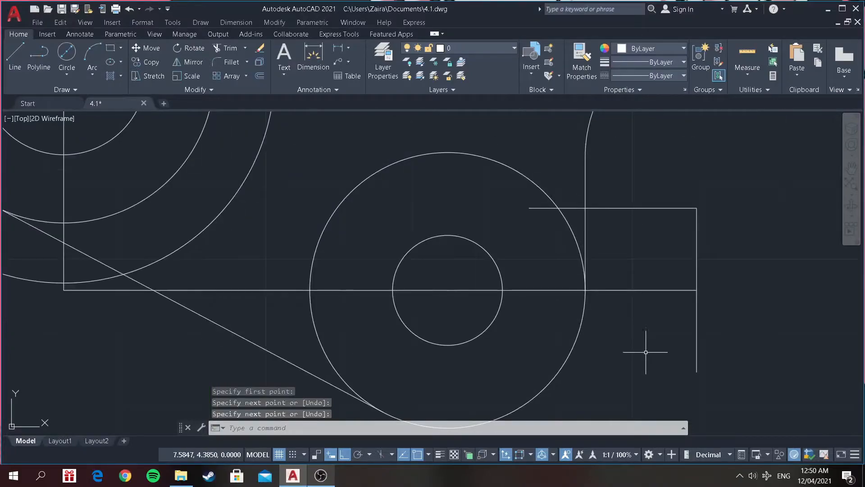
click(19, 58)
click(697, 372)
click(515, 372)
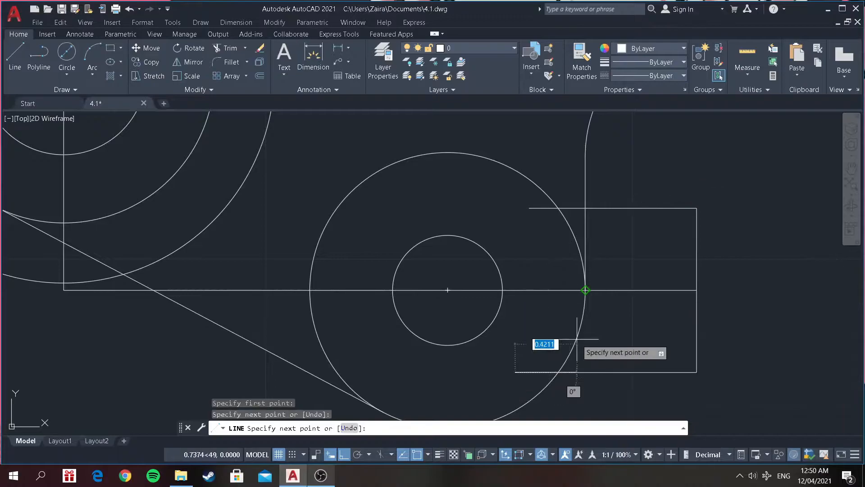
key(Return)
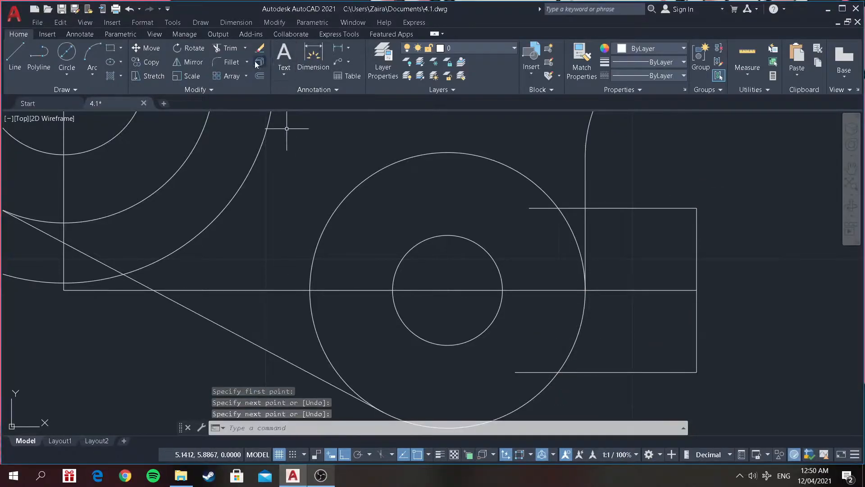
Trim the ends of the side tab's upper and lower horizontal lines that lie inside the lower outer circle.
click(230, 48)
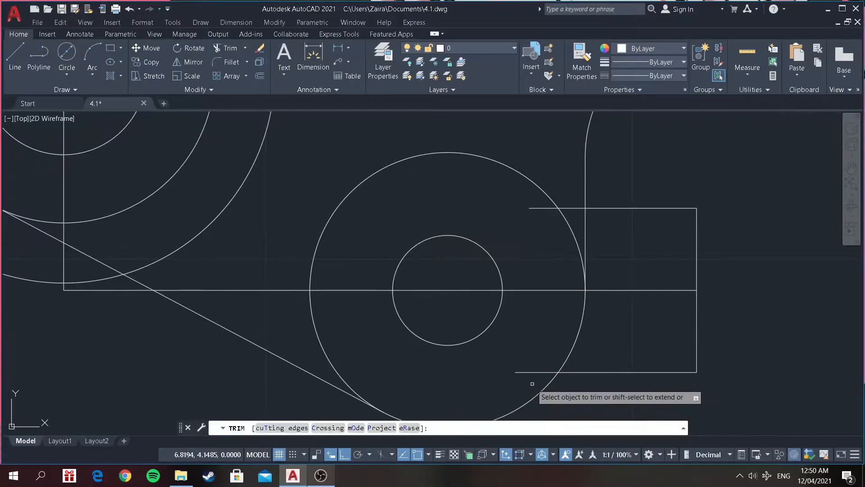
click(528, 384)
click(541, 351)
click(539, 218)
click(525, 202)
scroll(616, 262, down, 2)
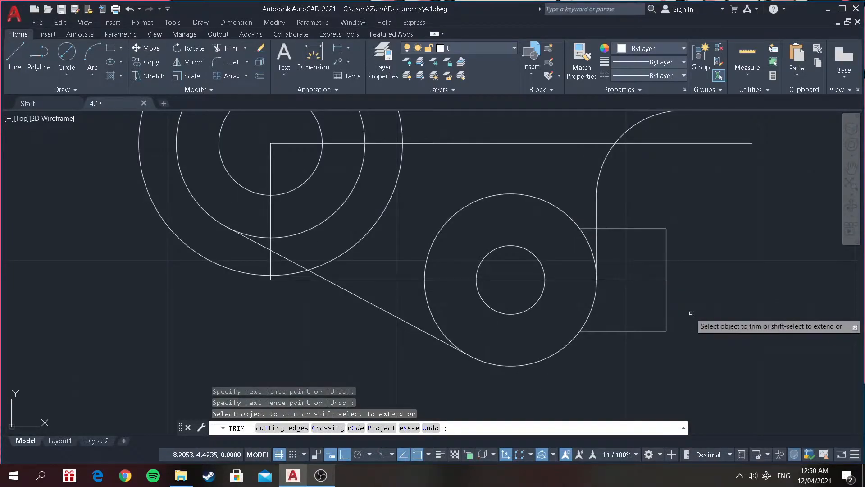
Trim the horizontal centre line out of the side tab, the lower circles and the gap up to the lower tangent line.
scroll(615, 252, down, 2)
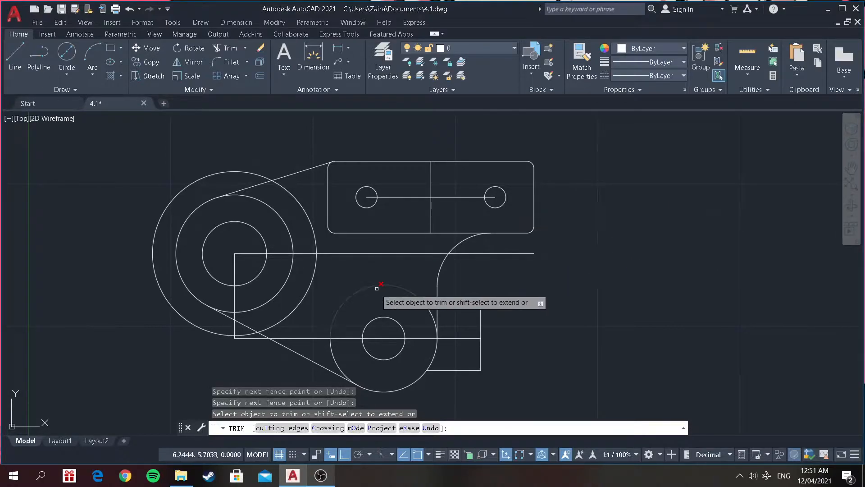
drag(458, 329, 458, 348)
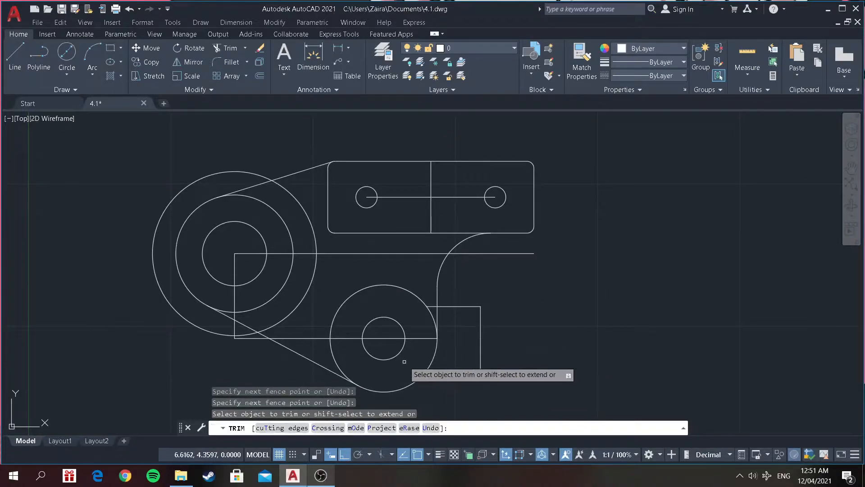
mouse_move(414, 356)
mouse_down()
mouse_move(419, 324)
mouse_move(353, 343)
mouse_move(379, 329)
mouse_up()
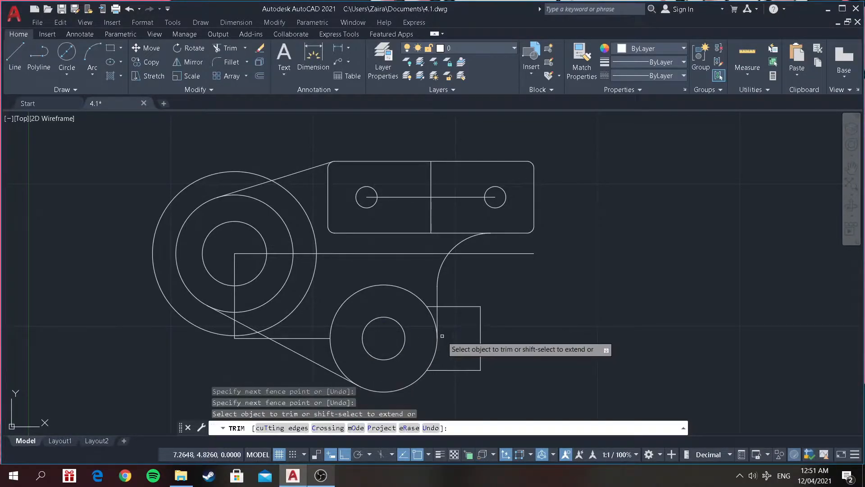
click(311, 338)
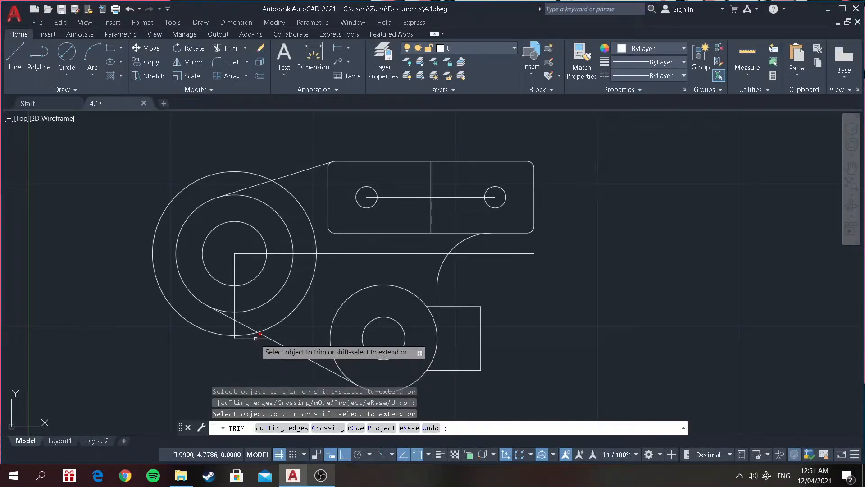
Trim the remaining horizontal stub and the vertical centre line's end that project below the large outer circle.
scroll(255, 338, up, 6)
drag(236, 335, 181, 326)
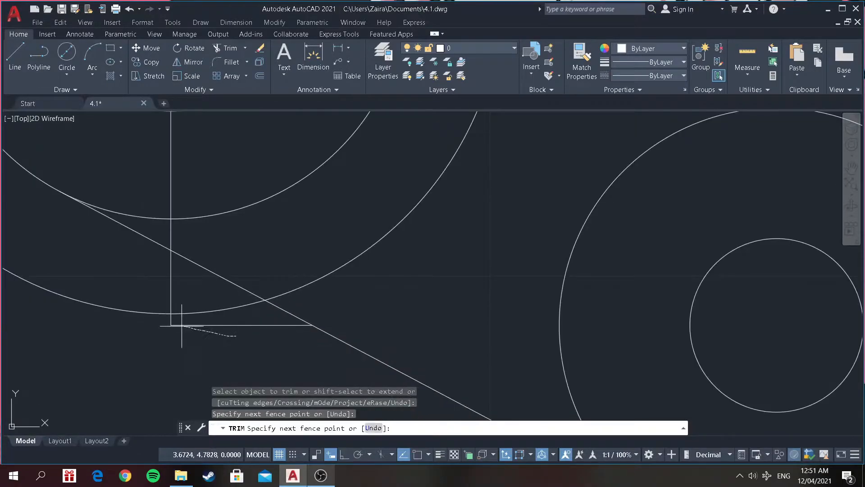
key(Return)
scroll(283, 324, down, 5)
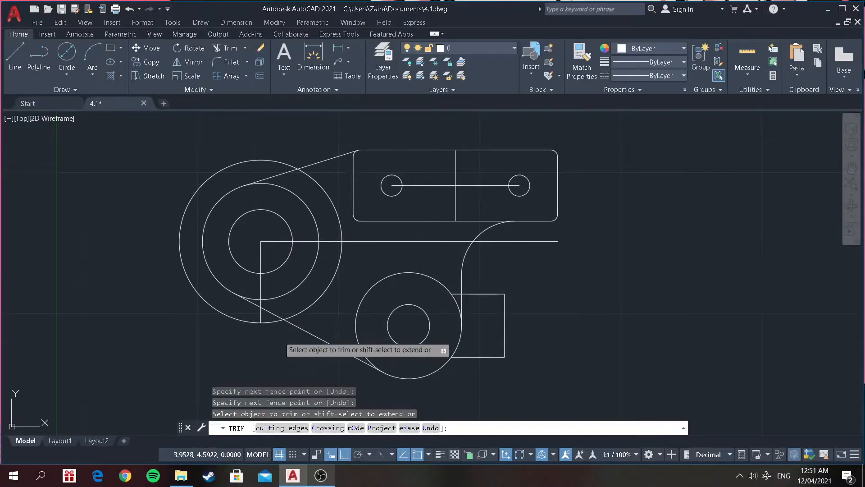
Trim the large outer circle outside the two tangent lines and the centre lines running through the remaining concentric circles.
click(219, 309)
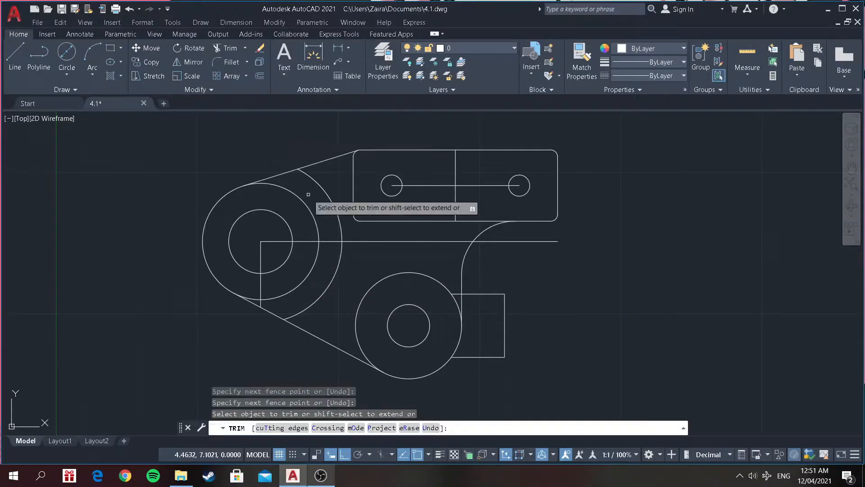
click(262, 288)
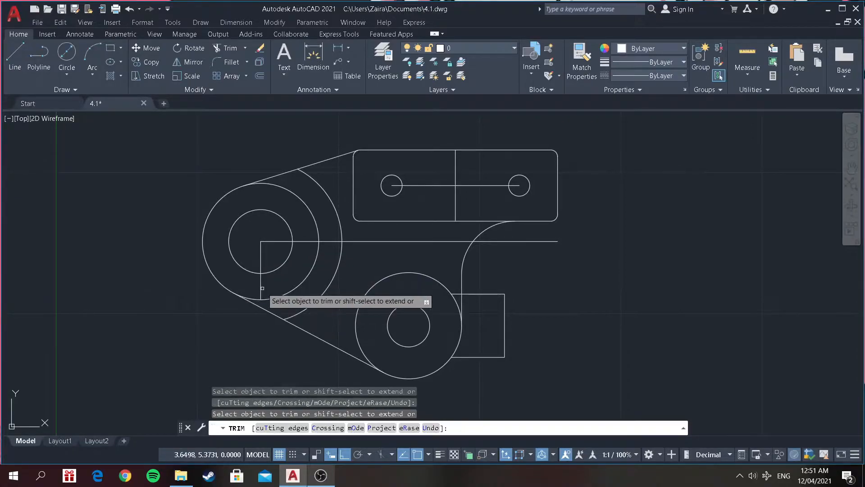
drag(262, 287, 246, 279)
drag(256, 247, 271, 234)
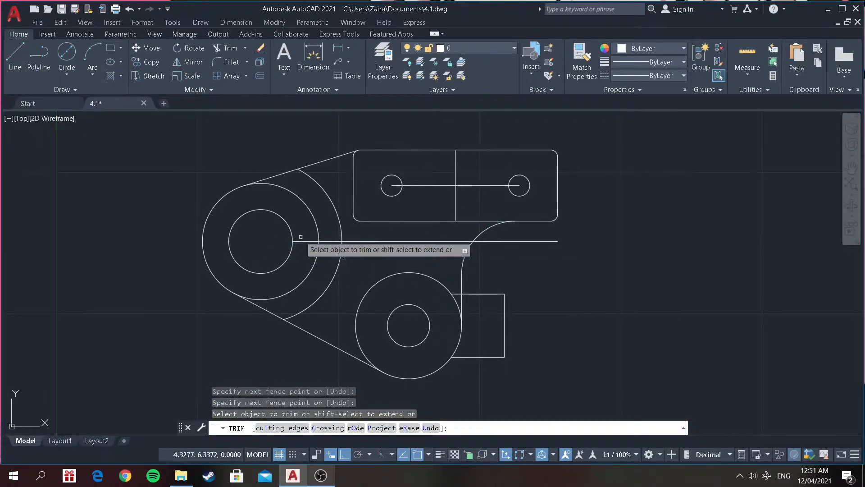
drag(300, 236, 337, 247)
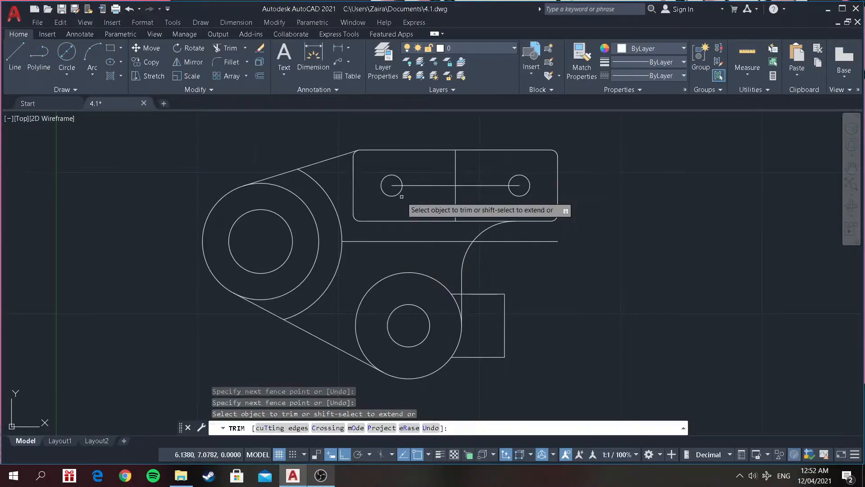
Trim the centre lines out of the two-hole rectangle, including the horizontal line joining the holes.
click(401, 197)
click(395, 183)
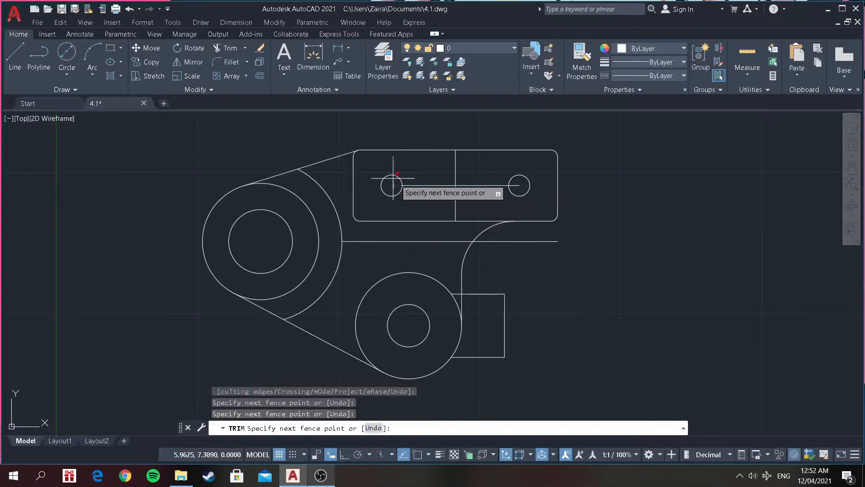
key(Return)
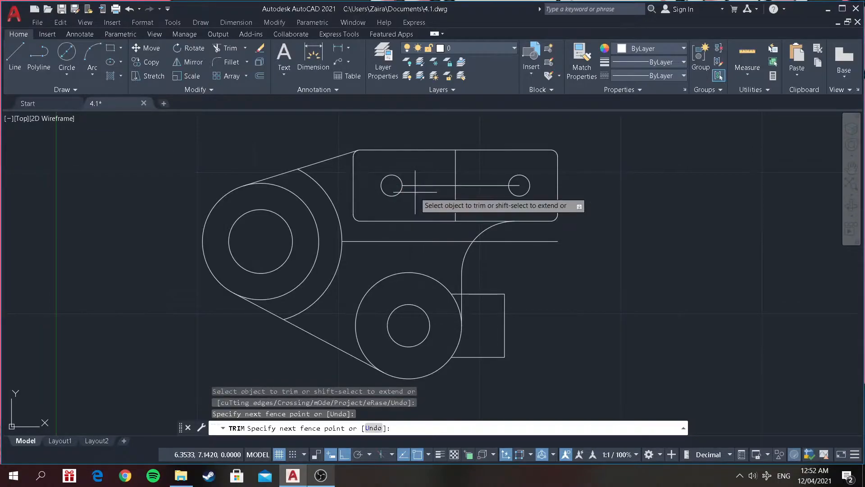
click(415, 192)
mouse_move(477, 192)
mouse_down()
mouse_move(461, 190)
mouse_move(577, 194)
mouse_up()
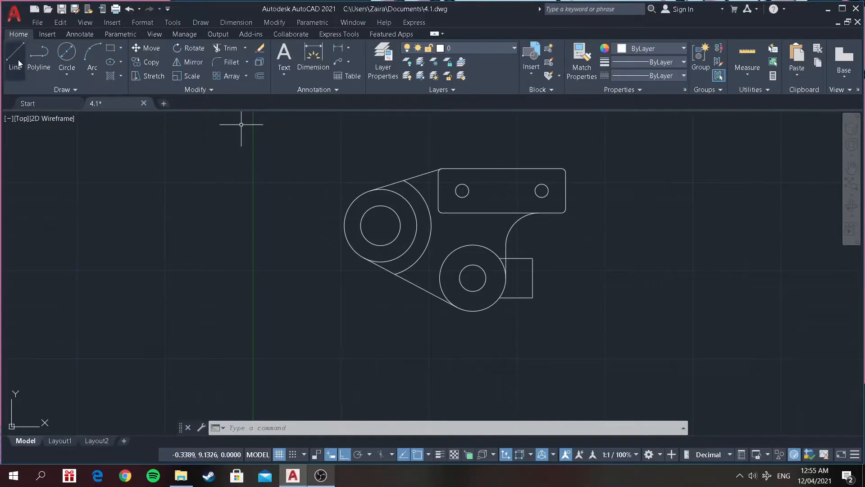
Draw a 0.97 vertical line downwards from the bottom quadrant of the lower outer circle.
click(18, 60)
scroll(473, 315, up, 4)
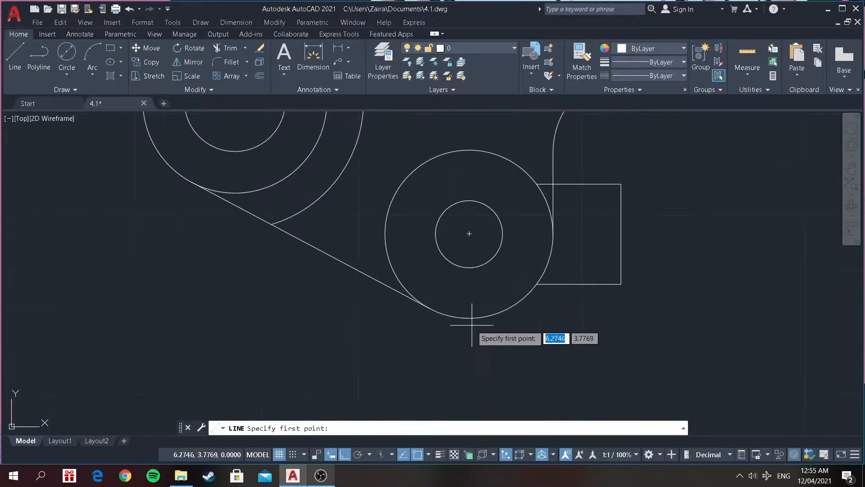
click(469, 318)
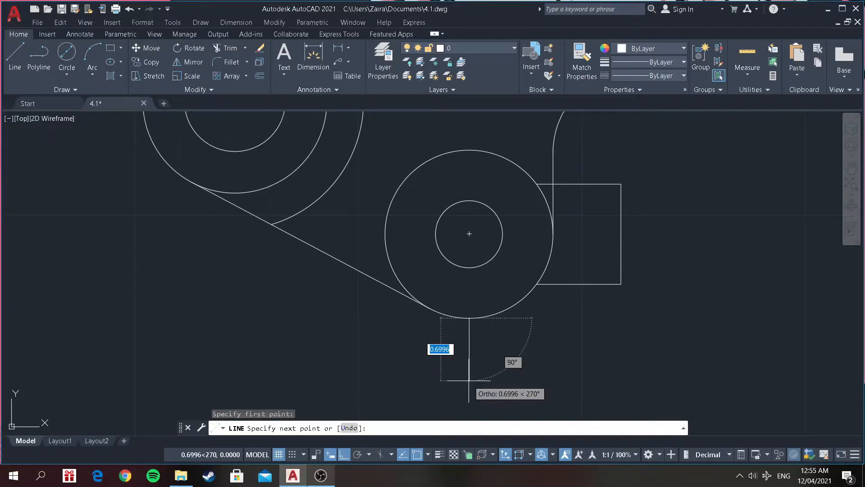
text(0)
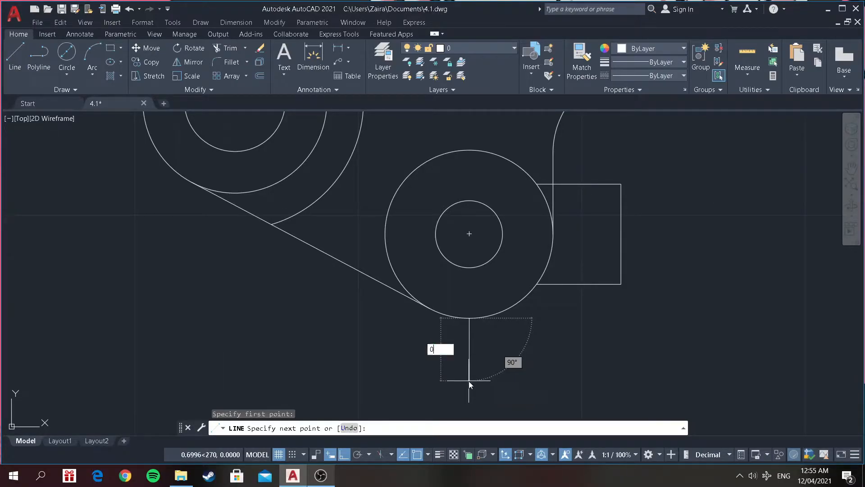
text(.97)
key(Return)
Continue the line 0.47 to the right and vertically up, ending inside the lower outer circle.
scroll(473, 406, up, 2)
text(0)
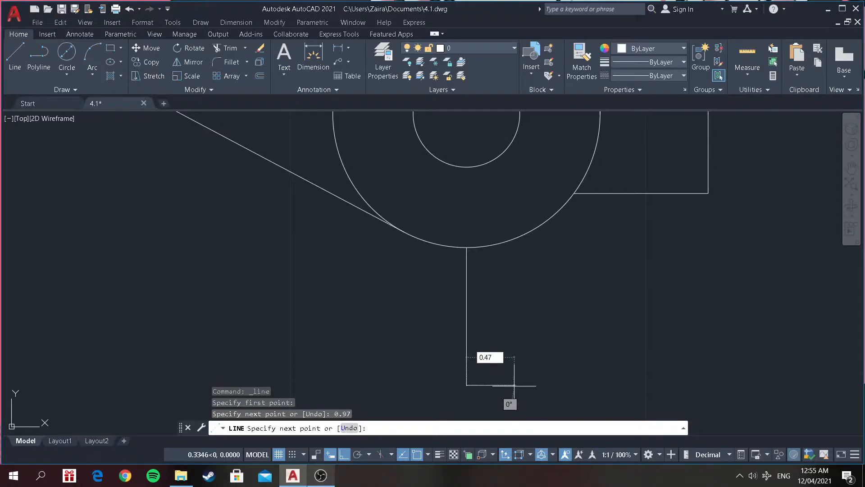
text(.47)
key(Return)
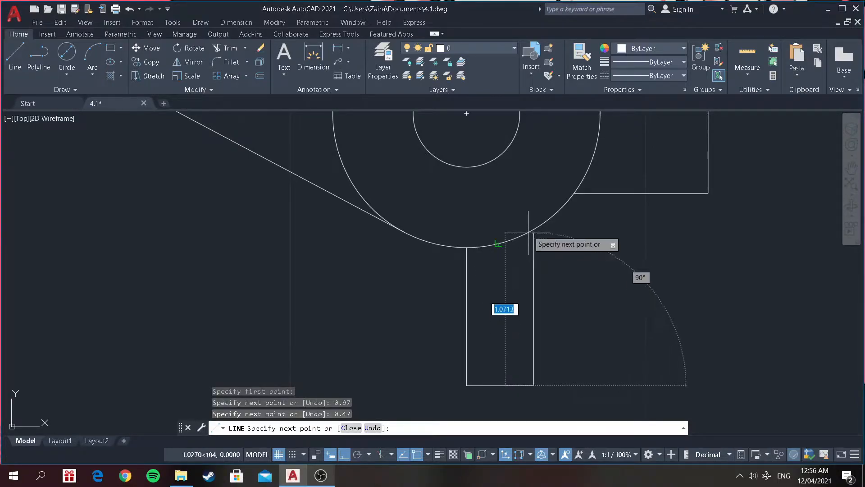
click(533, 199)
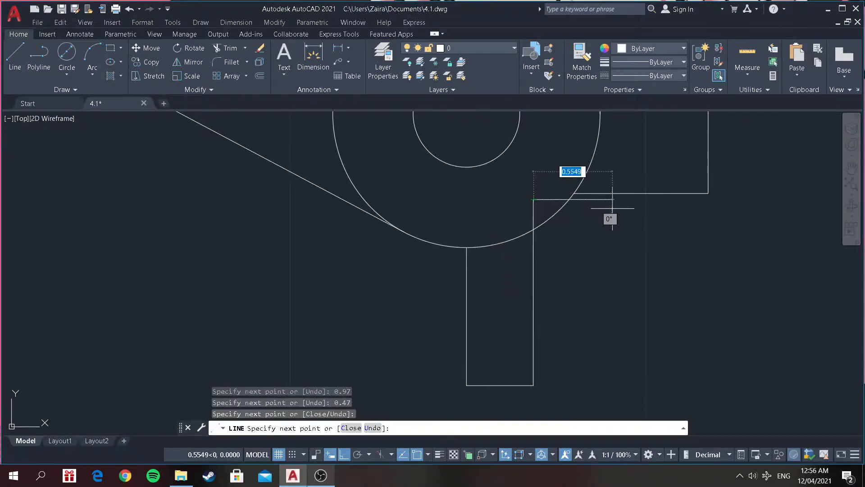
key(Return)
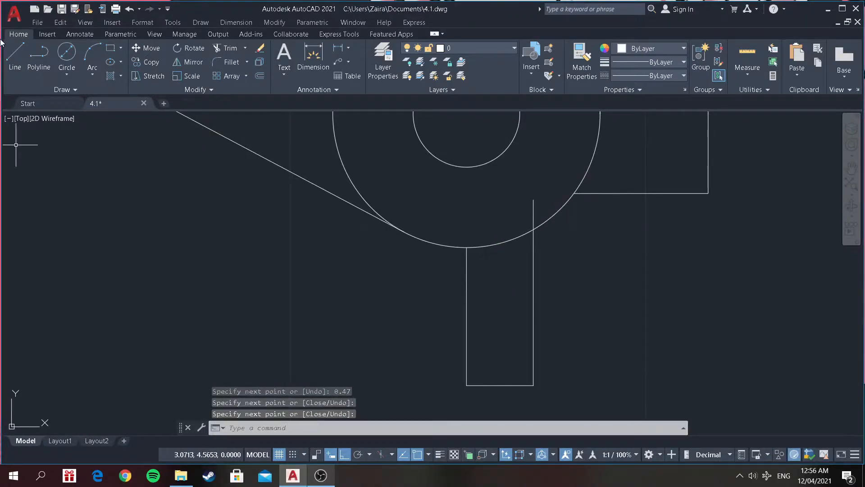
Draw a line 0.47 to the left from the 0.97 line's lower end and vertically up, ending inside the lower outer circle.
click(15, 56)
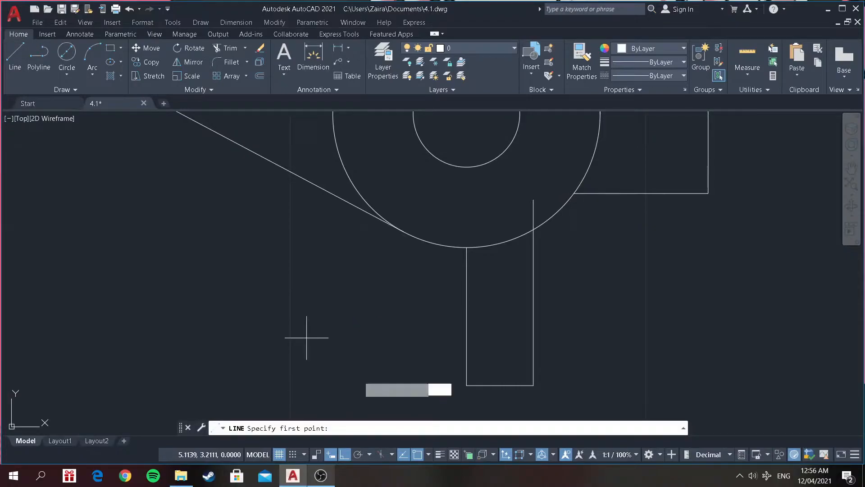
click(467, 386)
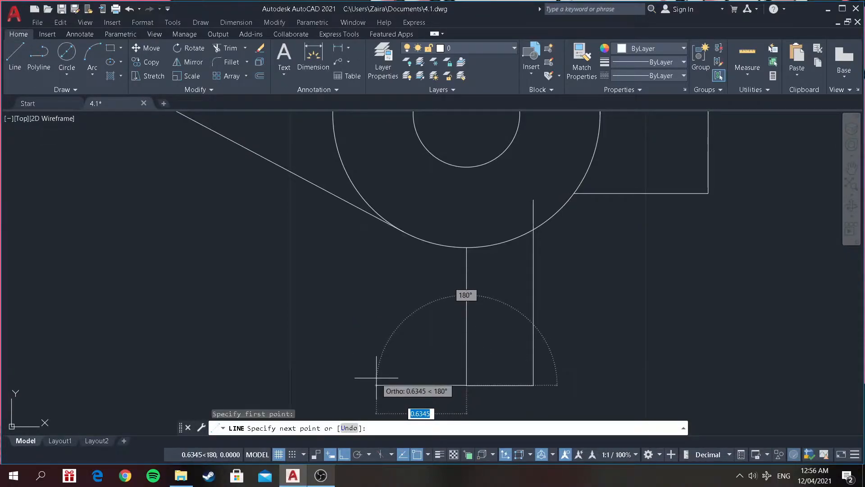
text(0.)
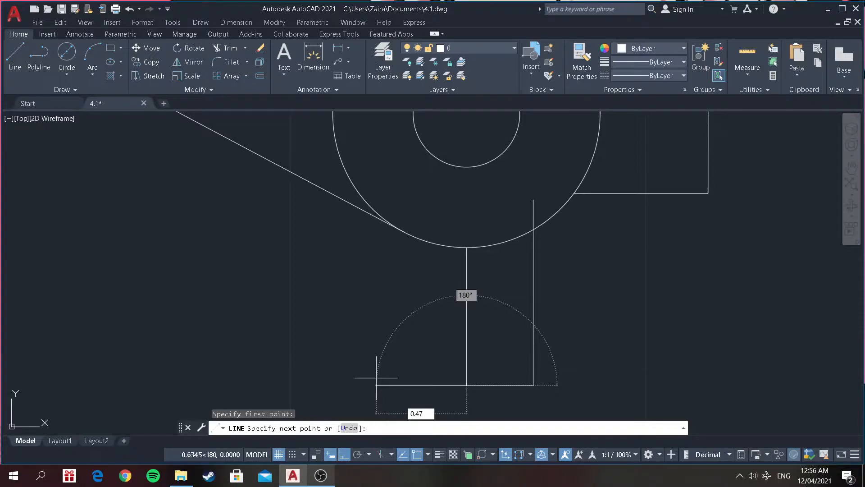
text(47)
key(Return)
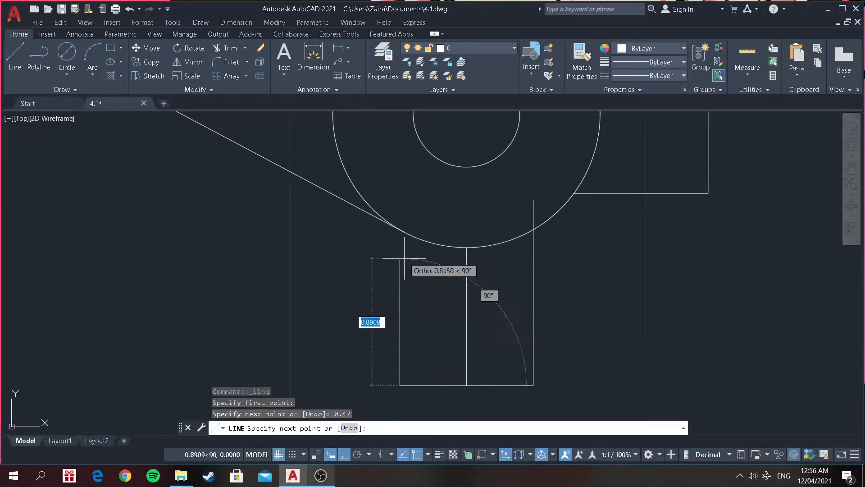
click(402, 199)
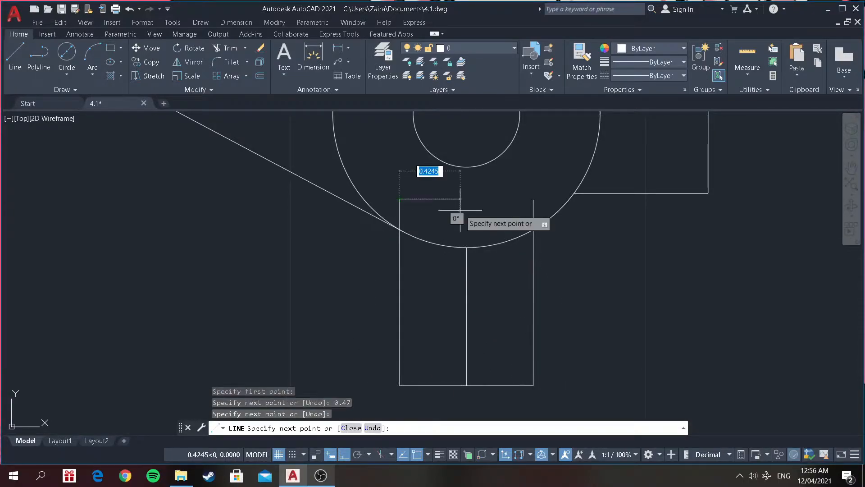
key(Return)
Trim the upper ends of the bottom tab's two side lines that lie inside the lower outer circle.
click(225, 48)
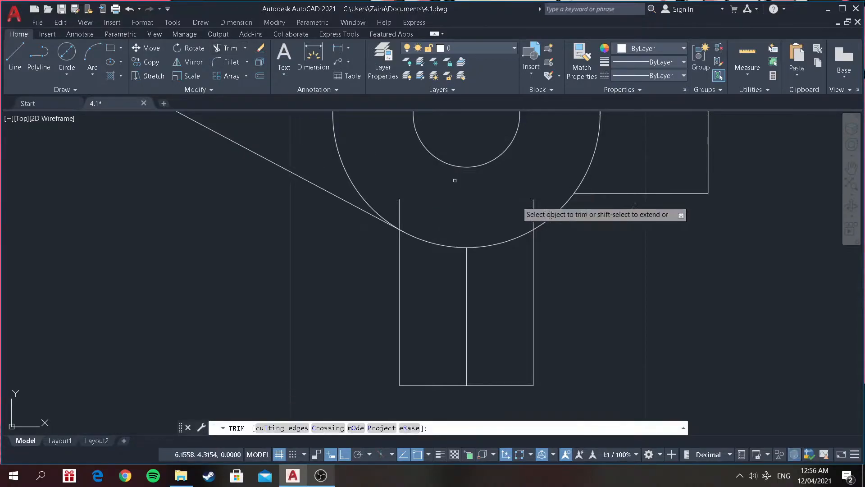
click(523, 210)
drag(523, 210, 520, 210)
drag(408, 210, 389, 193)
key(Return)
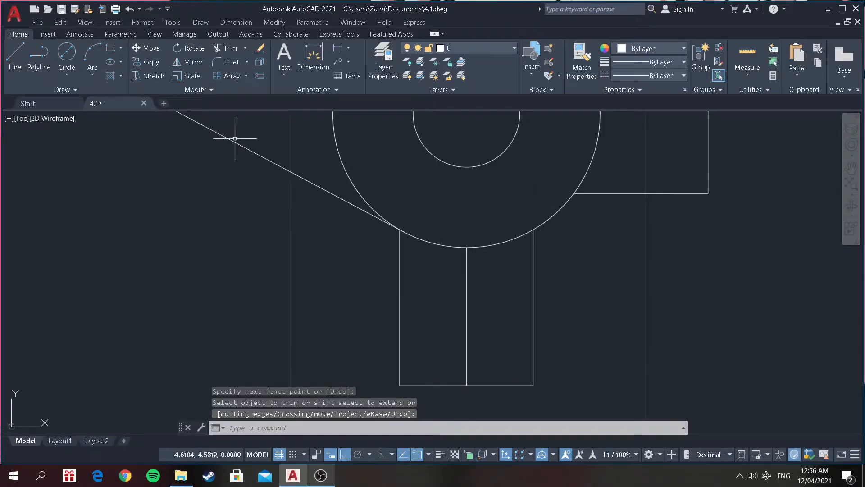
Draw a line from the bottom tab's centre-line base 0.28 to the right and 0.77 up inside the tab.
click(15, 55)
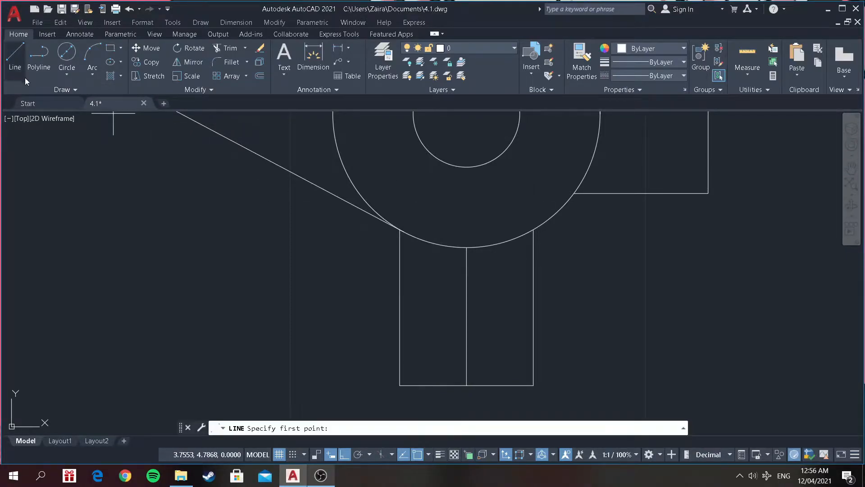
click(475, 386)
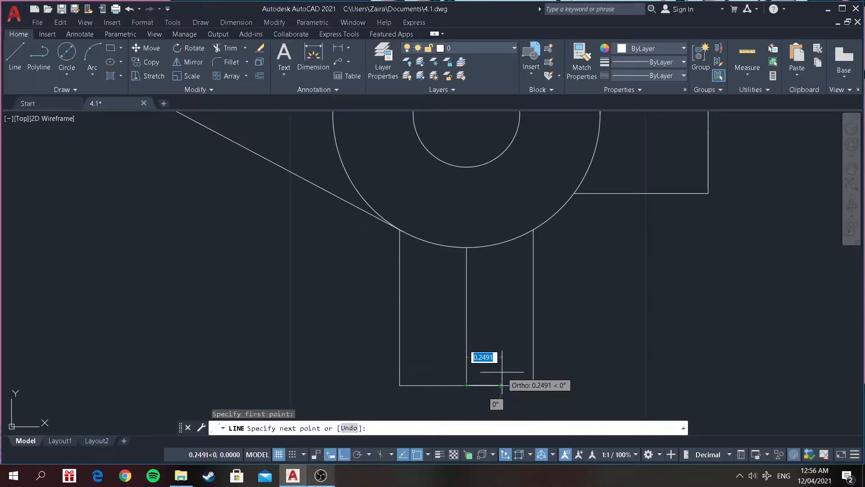
text(0.)
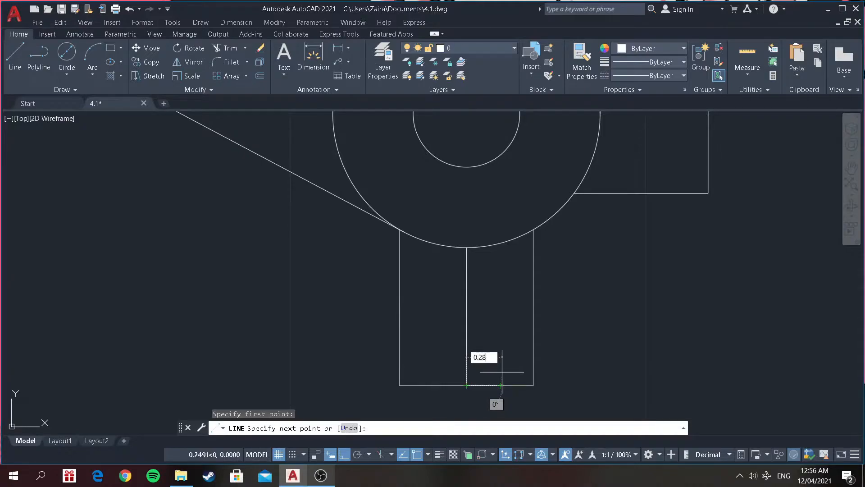
text(28)
key(Return)
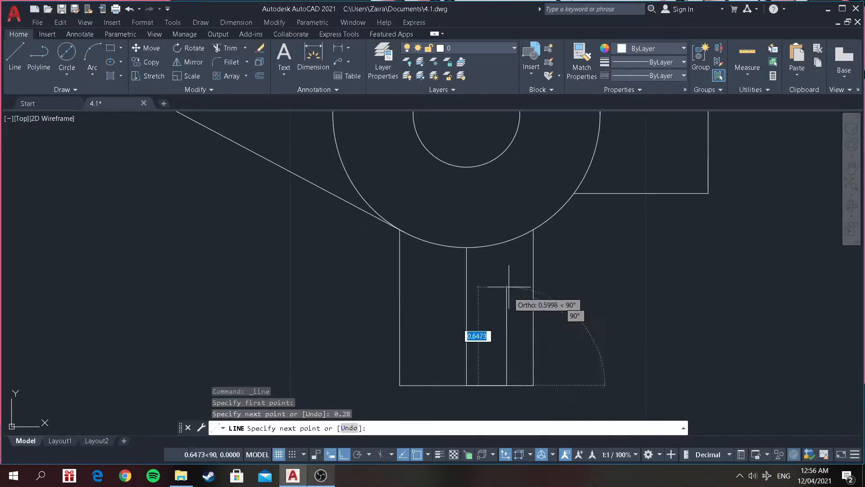
text(0.)
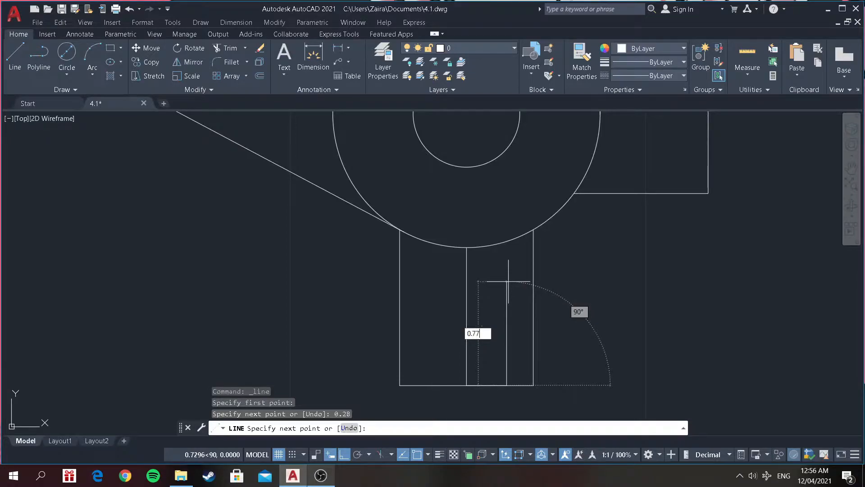
text(77)
key(Return)
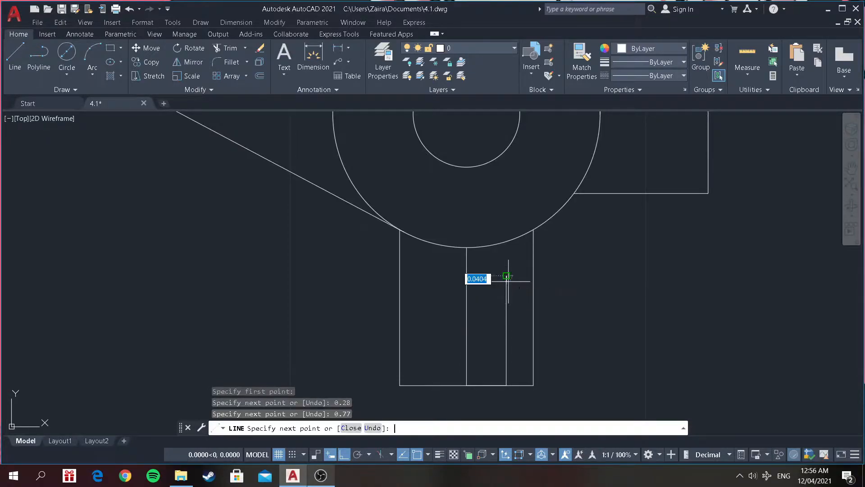
key(Return)
Draw a line from the same base point 0.28 left and 0.77 up, closing across to the top of the opposite inner line.
click(18, 56)
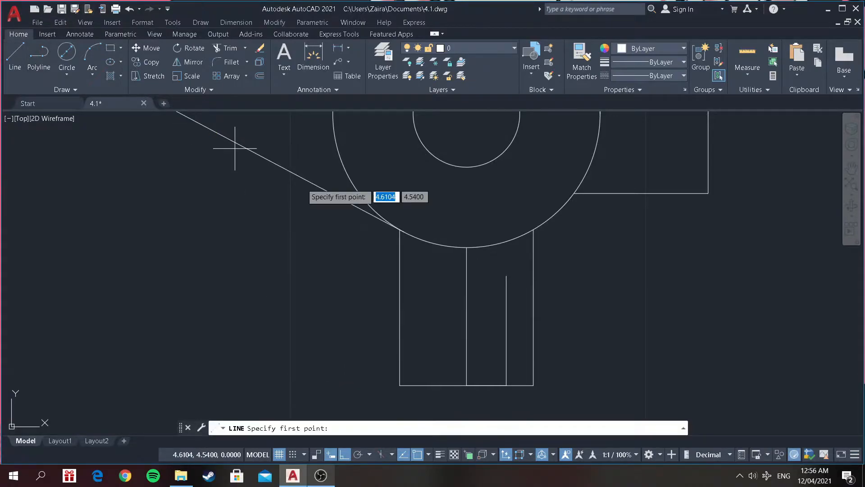
click(467, 385)
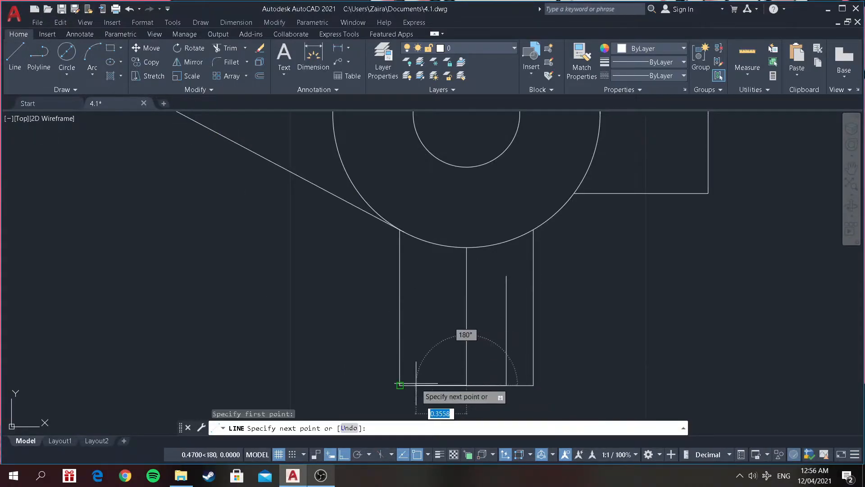
text(0.28)
key(Return)
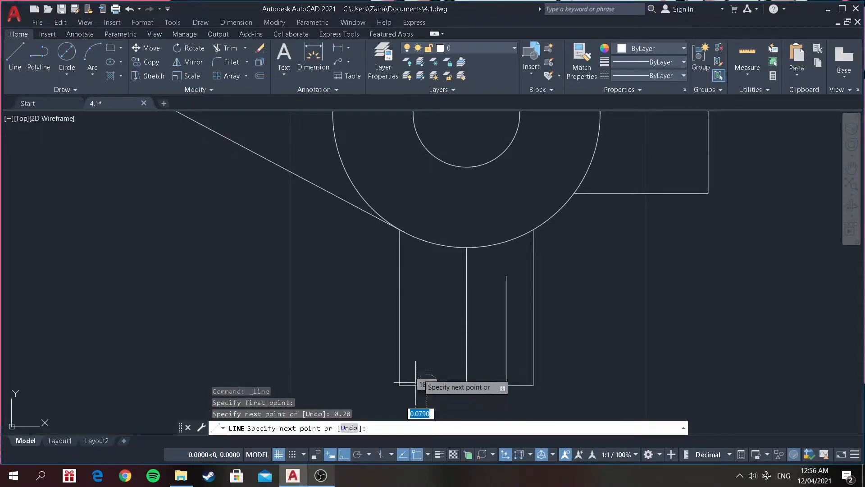
text(0.)
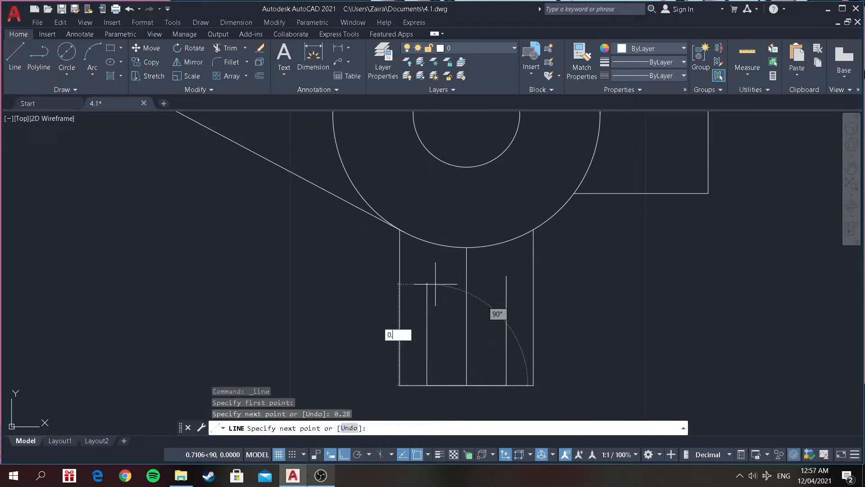
key(Return)
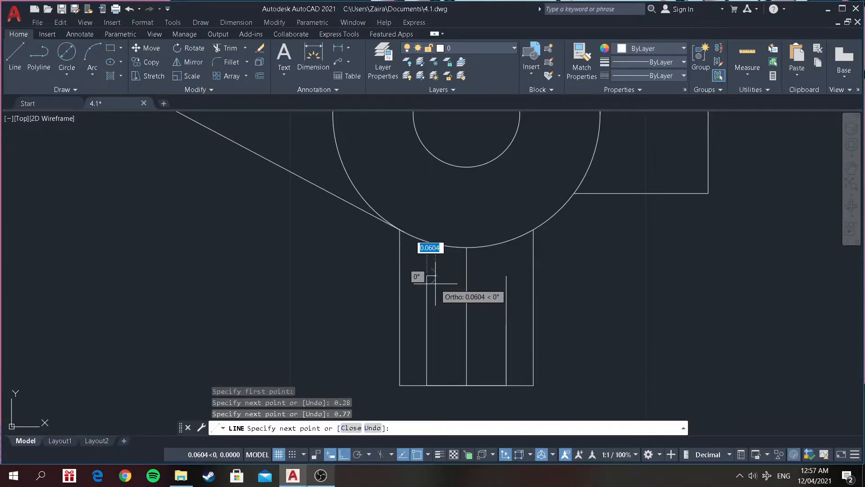
click(507, 278)
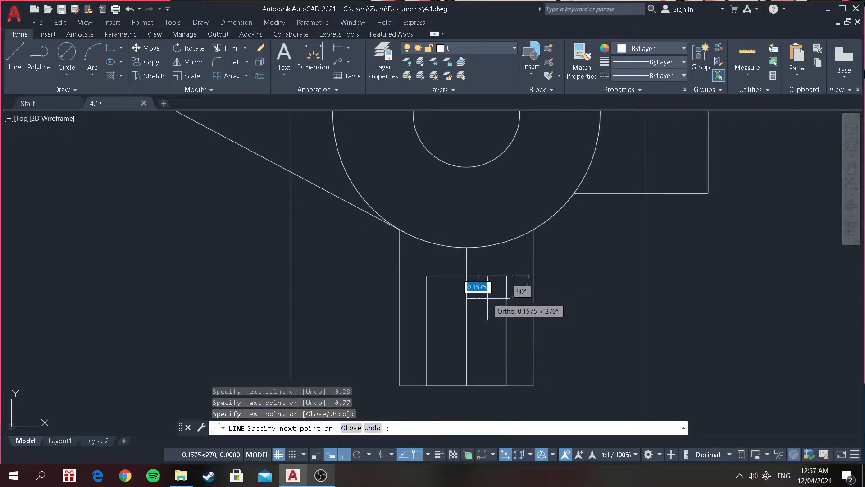
key(Escape)
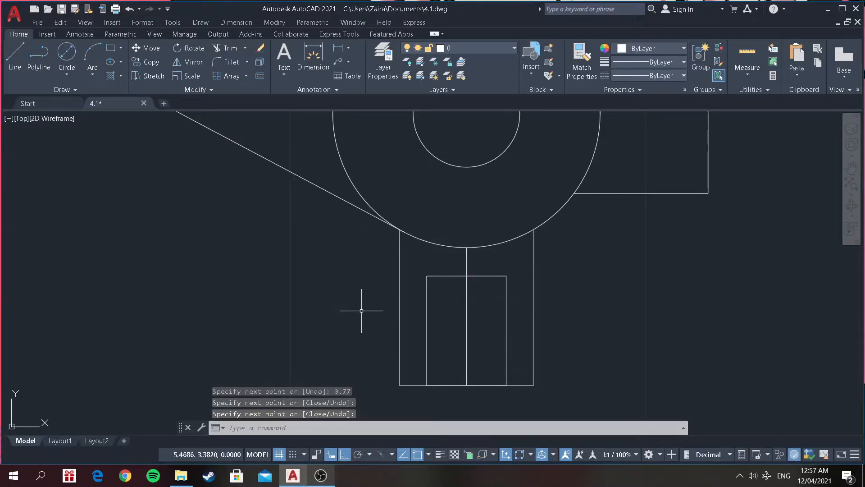
Trim away all the bottom edge segments between the vertical lines of the bottom tab.
click(227, 47)
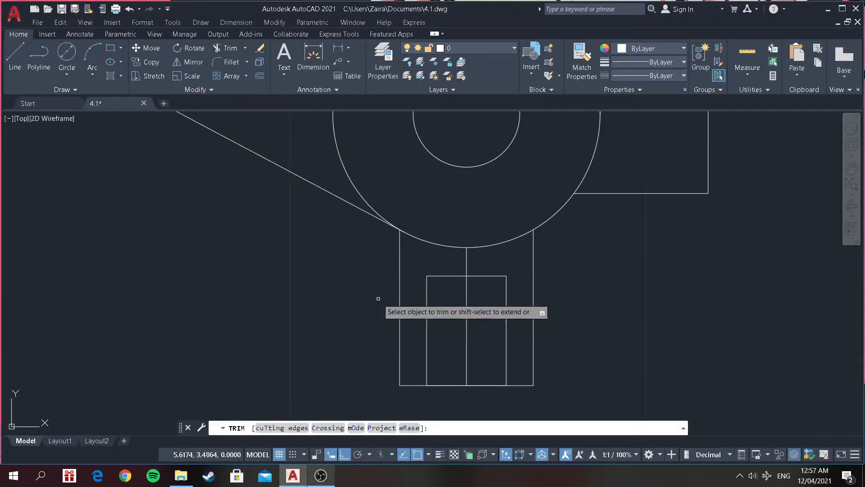
click(418, 387)
click(418, 375)
click(441, 392)
click(444, 367)
click(485, 392)
click(488, 377)
click(523, 395)
click(519, 369)
scroll(636, 383, down, 2)
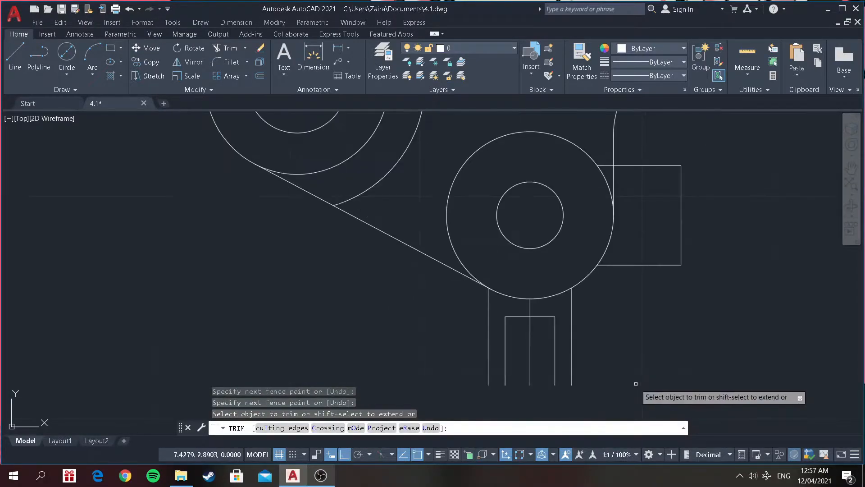
Trim both halves of the inner slot's top edge on either side of the bottom tab's centre line.
click(542, 311)
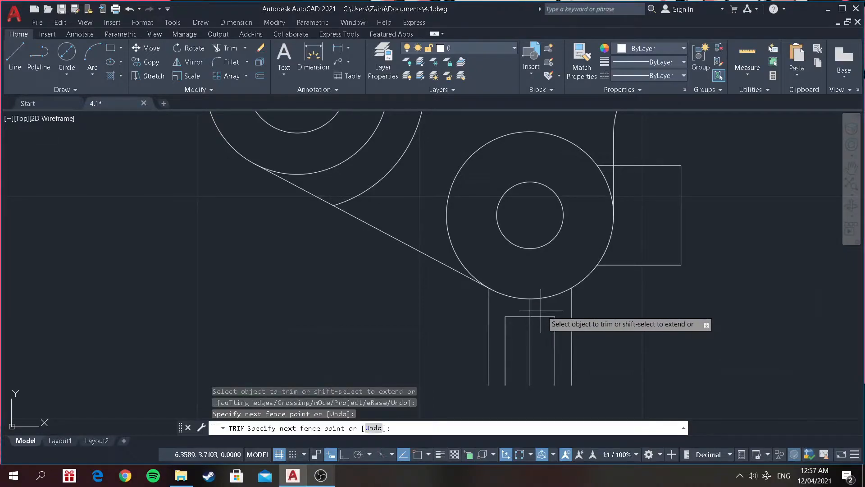
click(518, 312)
key(Return)
mouse_move(516, 323)
mouse_down()
mouse_move(516, 309)
mouse_move(541, 310)
mouse_up()
scroll(559, 311, down, 5)
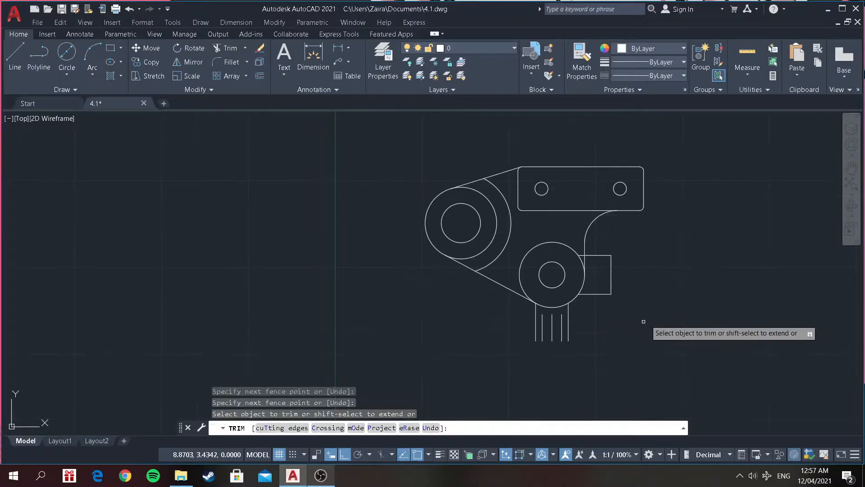
scroll(649, 144, up, 5)
scroll(648, 144, down, 5)
Draw a line 3.0230 long at 82° from the centre of the lower concentric circles up into the two-hole rectangle.
click(19, 64)
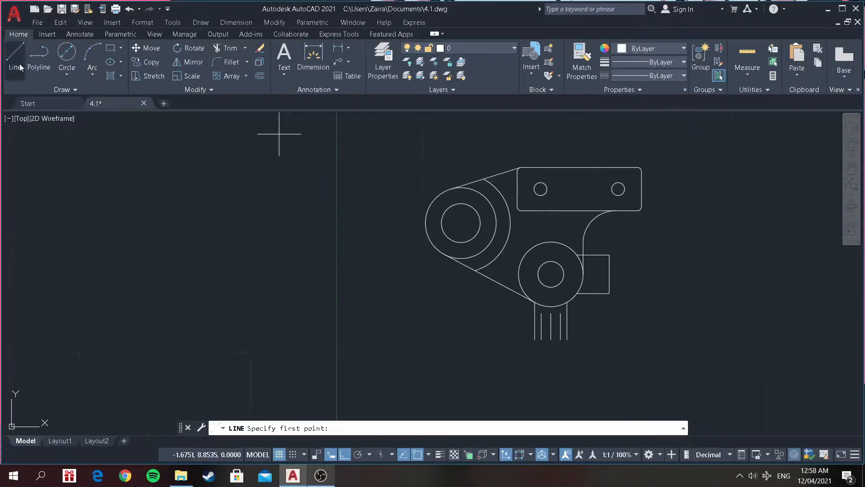
click(22, 74)
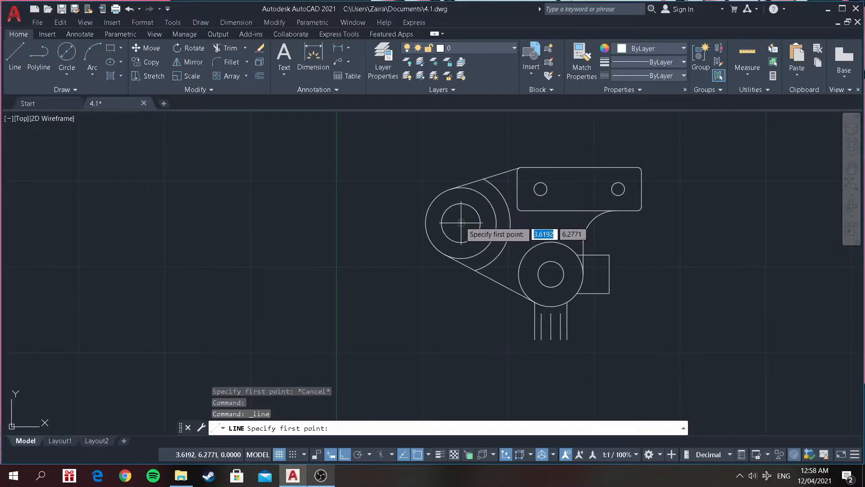
click(551, 273)
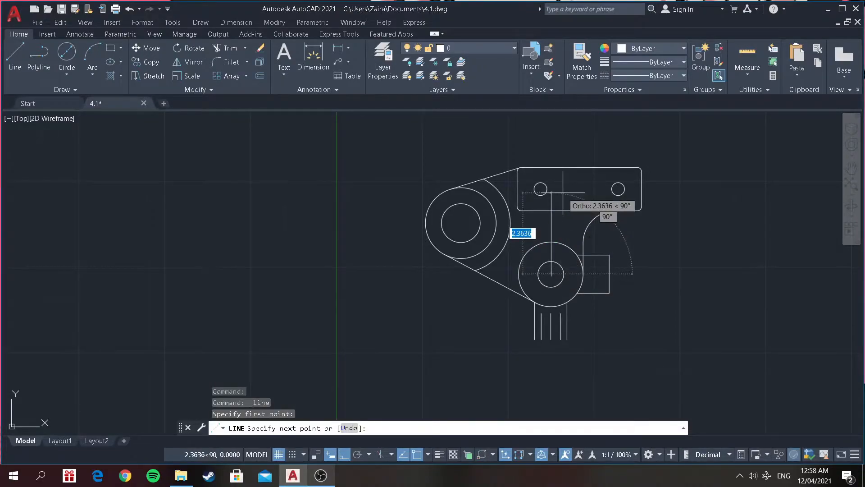
text(3.0)
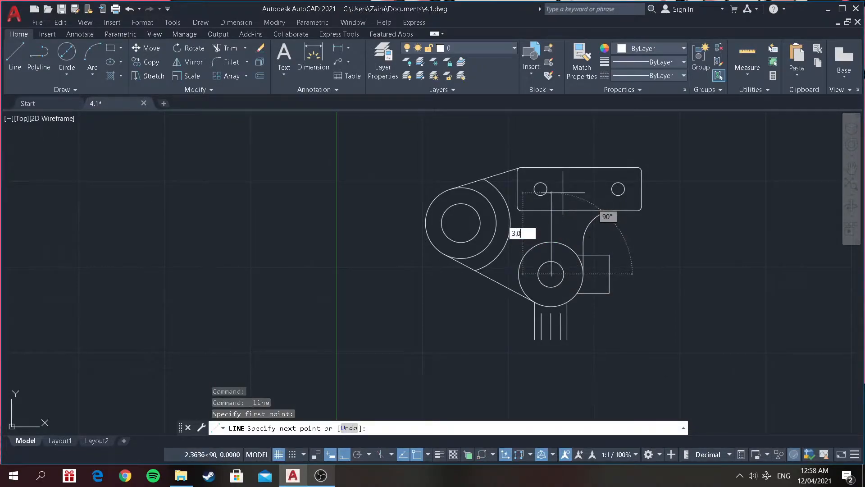
text(230)
key(Tab)
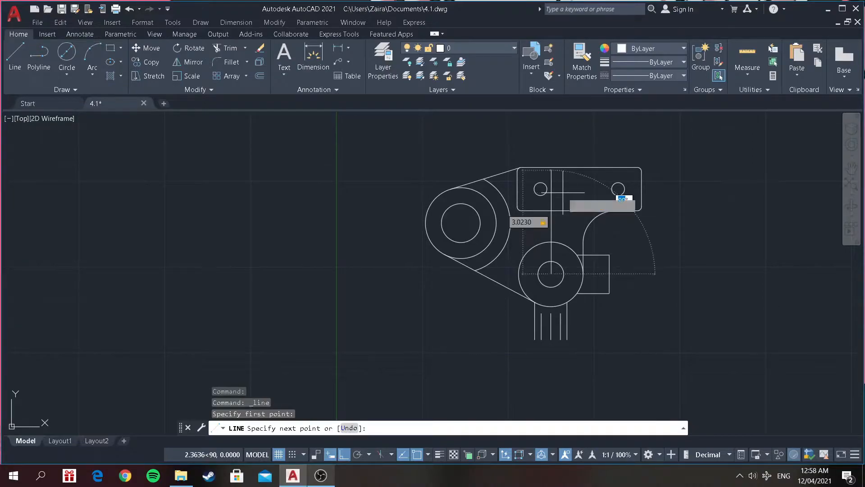
text(82)
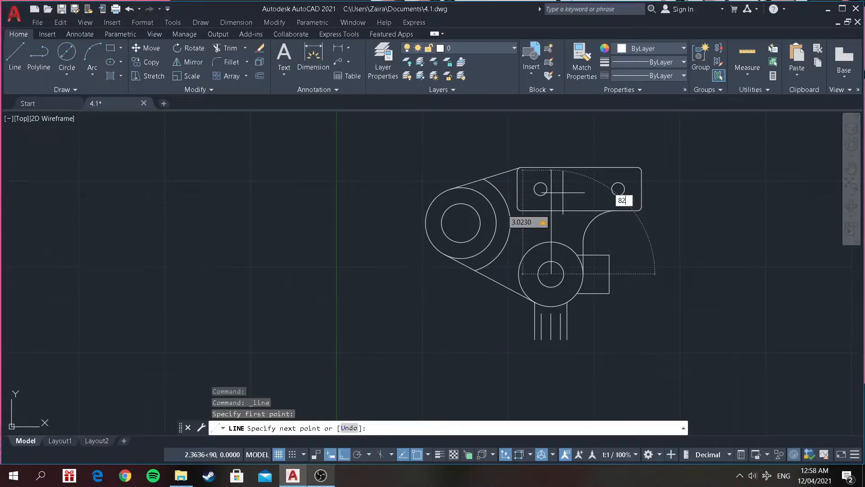
key(Return)
middle_drag(617, 189, 584, 210)
key(Return)
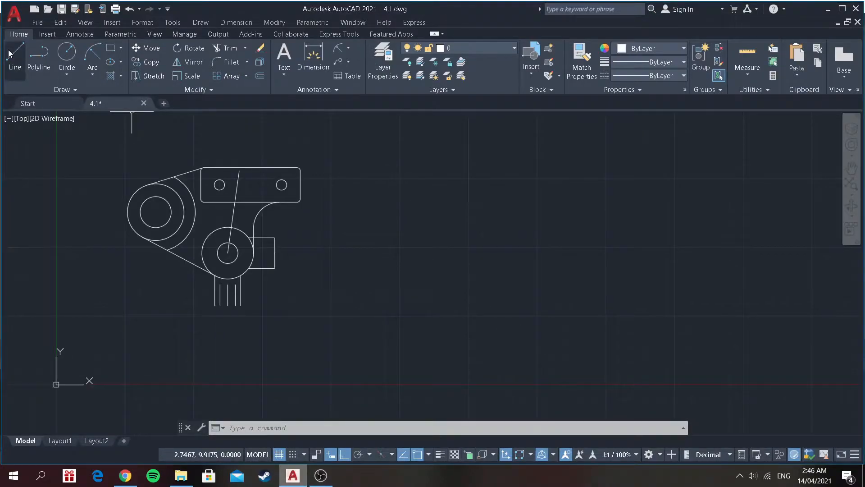
Draw a horizontal line 2.9 to the right from the side tab's upper outer corner.
click(10, 54)
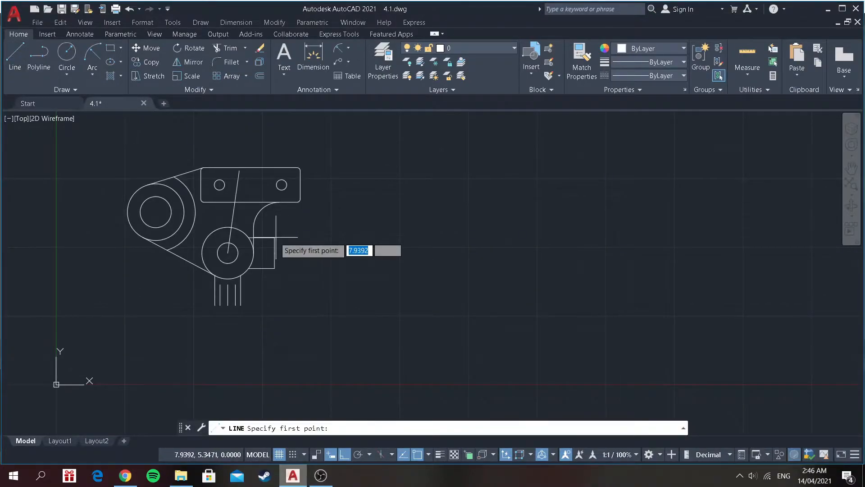
click(264, 211)
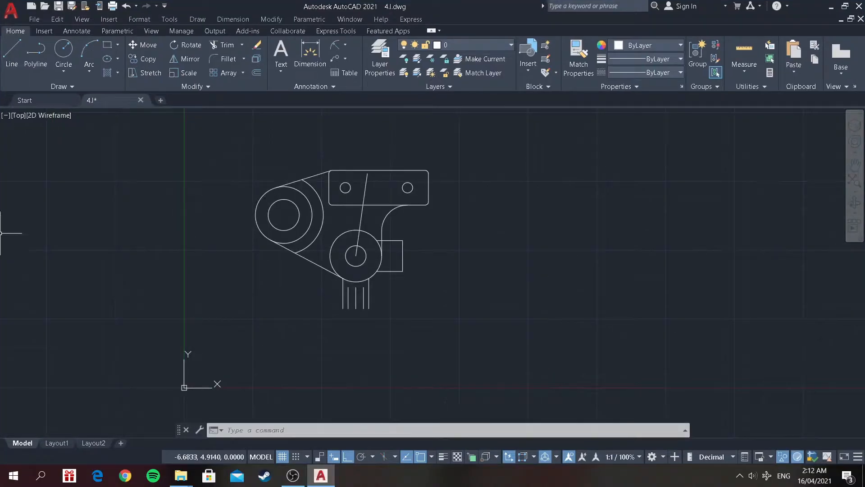
click(13, 54)
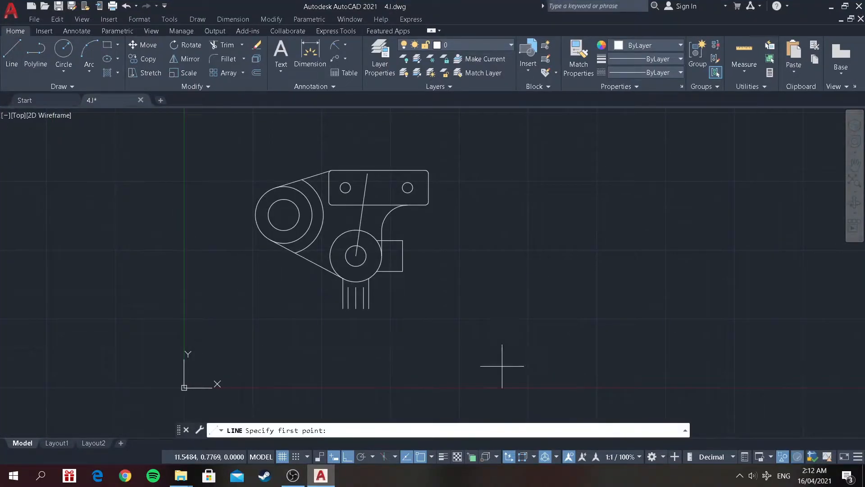
click(403, 241)
text(2)
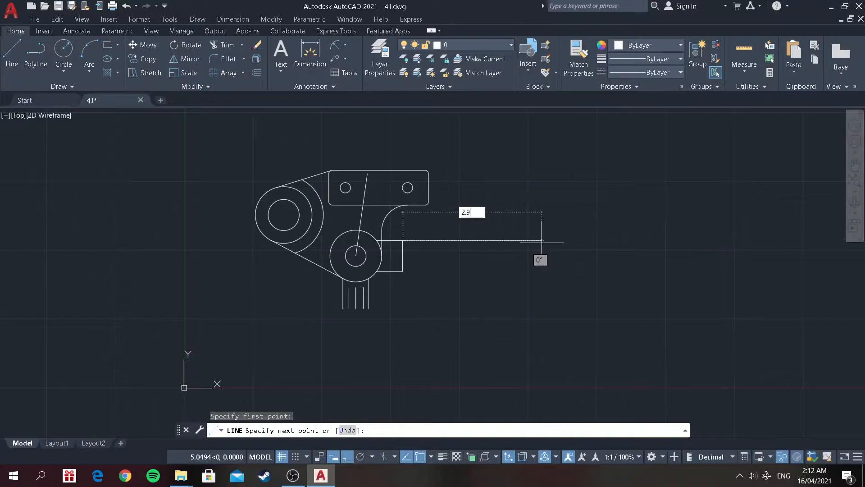
text(.9)
key(Return)
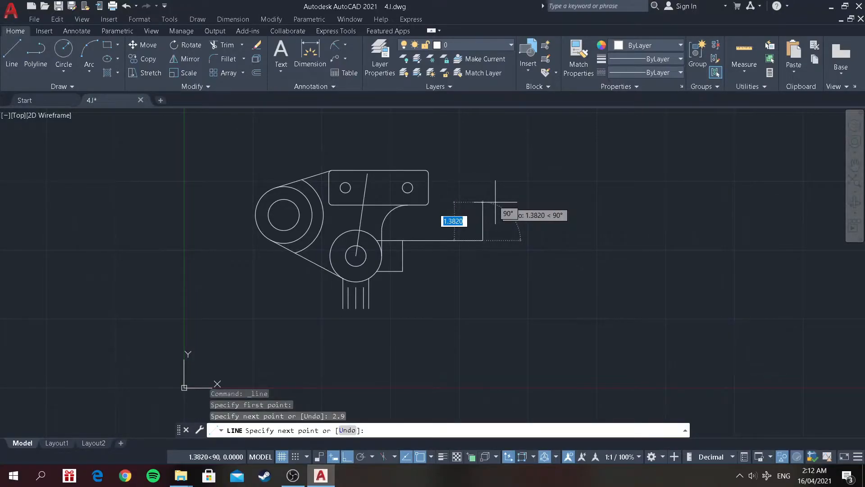
Continue the line 2.03 vertically up and 1.88 to the right, and end it there.
text(2)
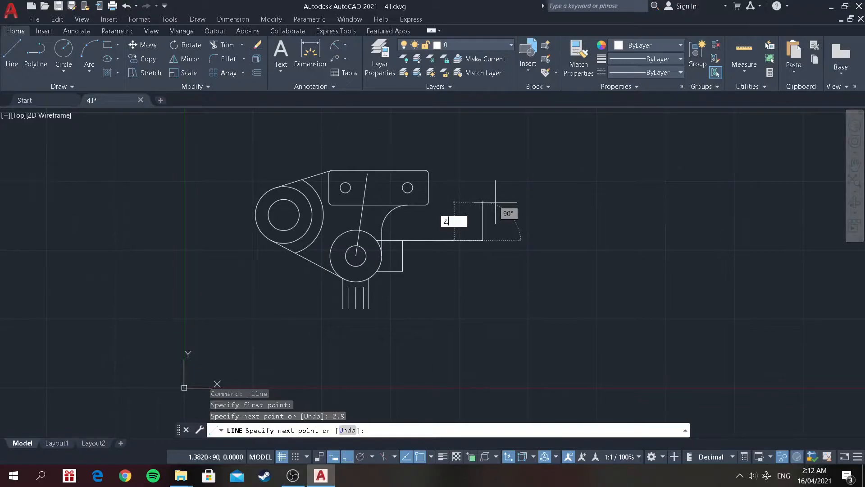
text(.03)
key(Return)
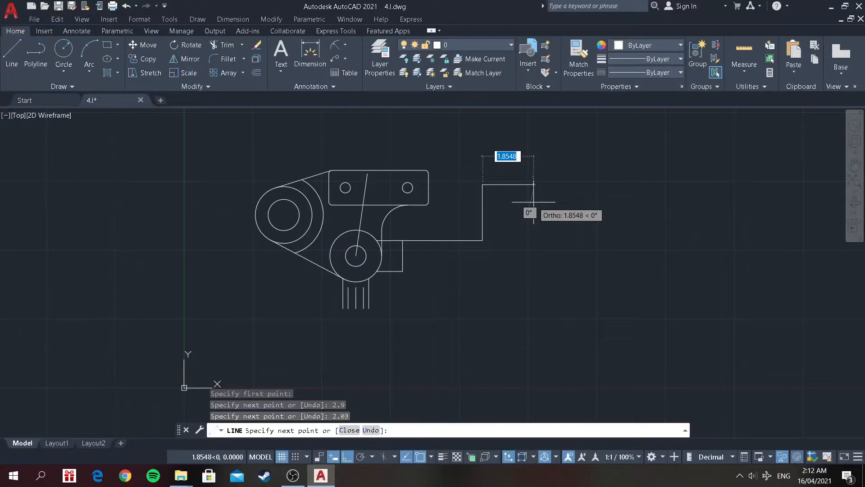
text(1.88)
key(Return)
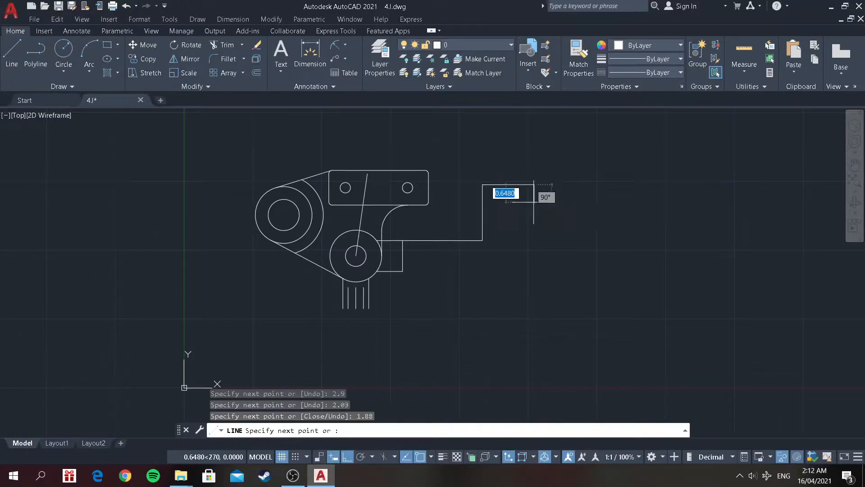
key(Return)
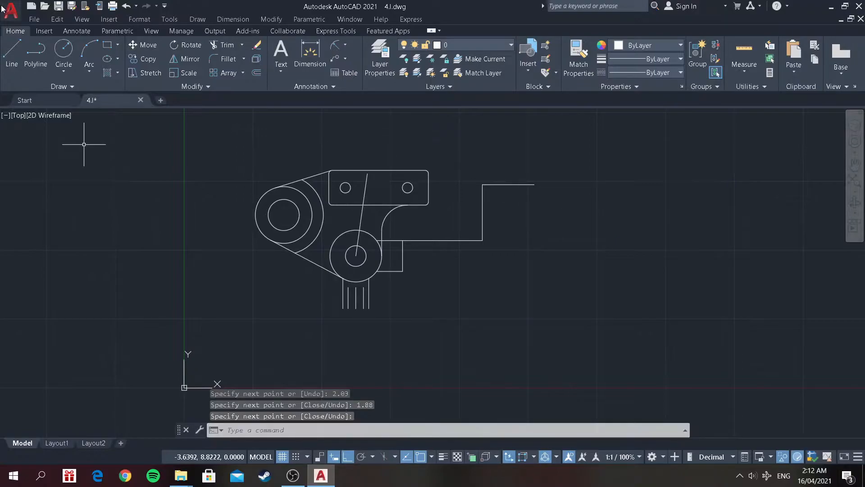
Close the new rectangle with a line 1.88 to the right from its lower left corner and up to the open end of its top edge.
click(12, 54)
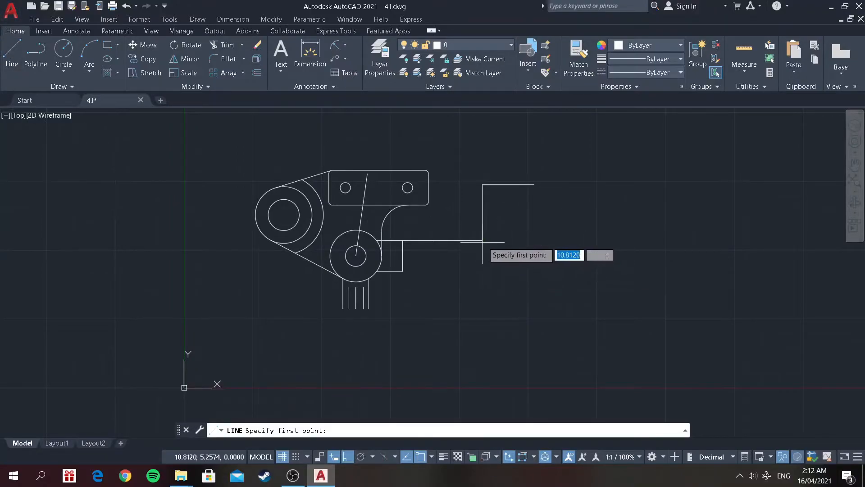
click(483, 241)
text(1)
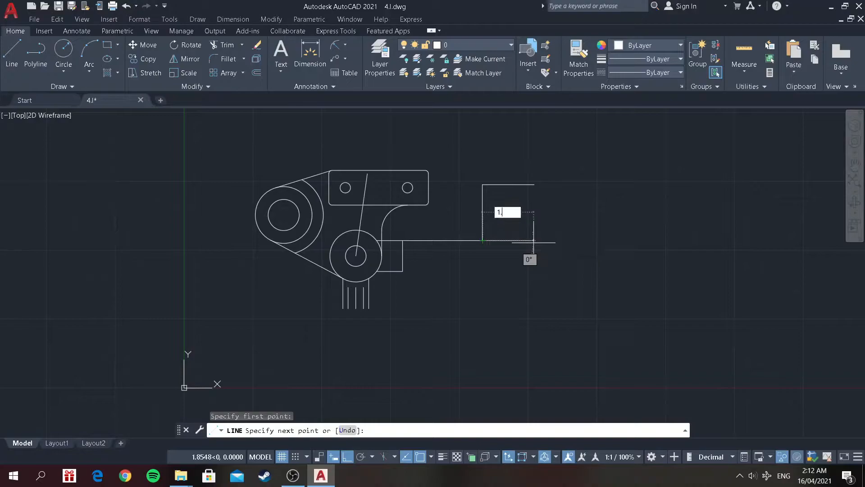
text(.88)
key(Return)
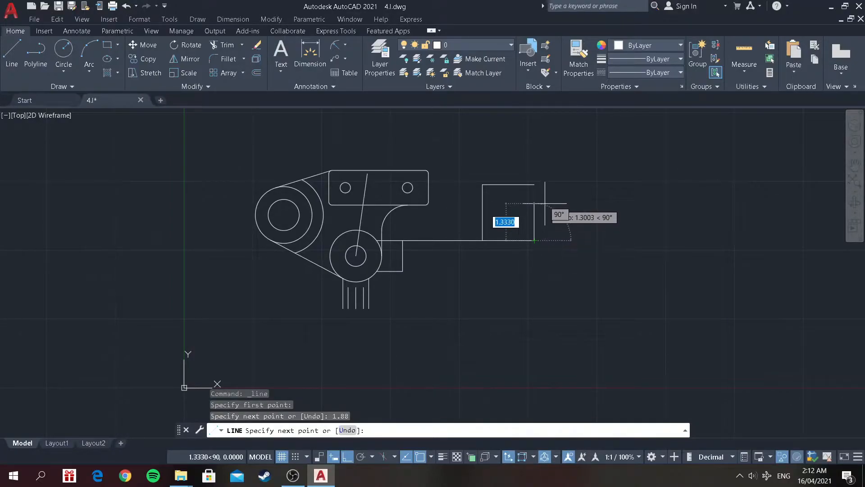
click(546, 186)
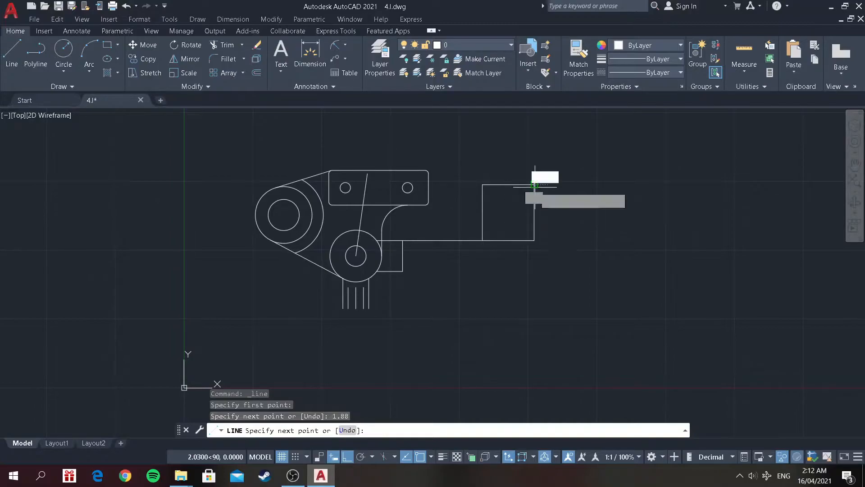
key(Return)
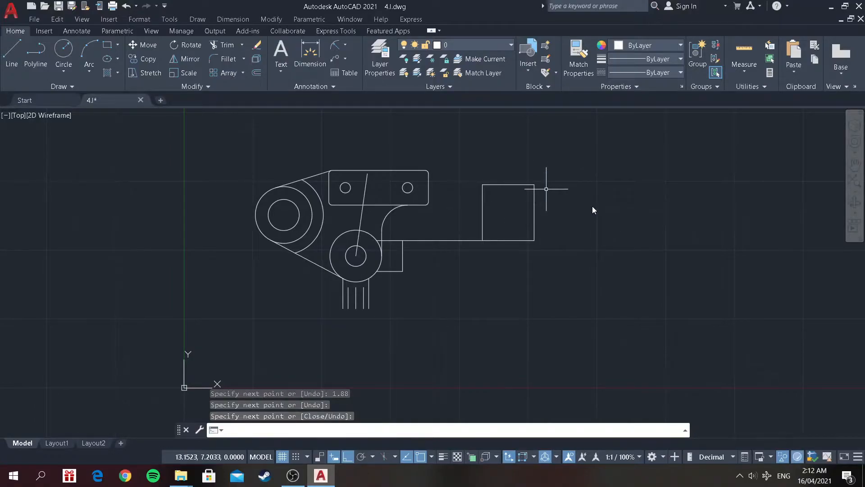
Draw a line from the new rectangle's upper left corner 0.56 to the right and vertically down to its bottom edge.
click(21, 70)
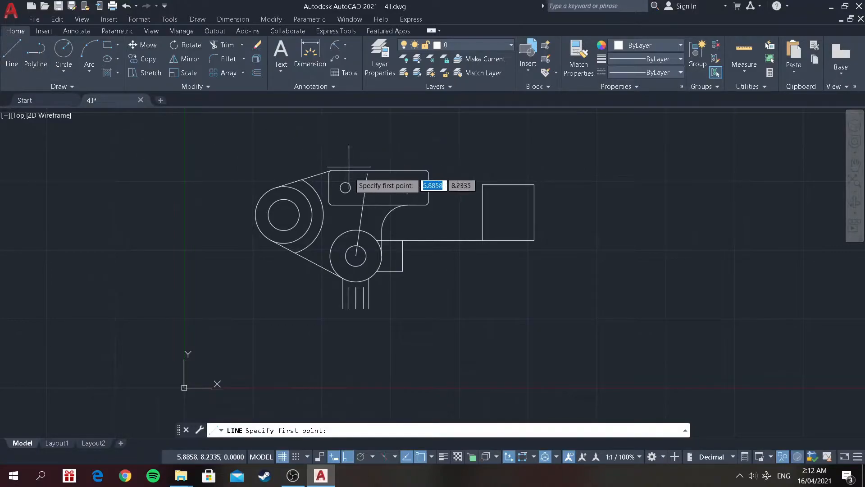
scroll(481, 185, up, 4)
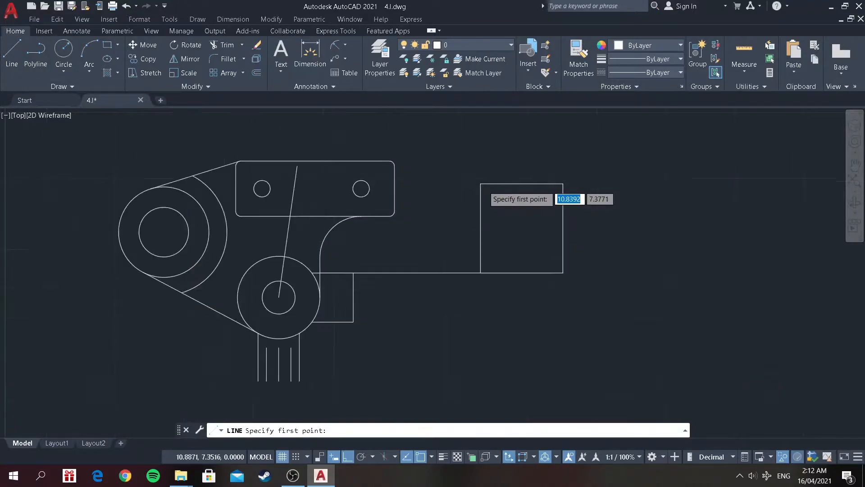
click(477, 182)
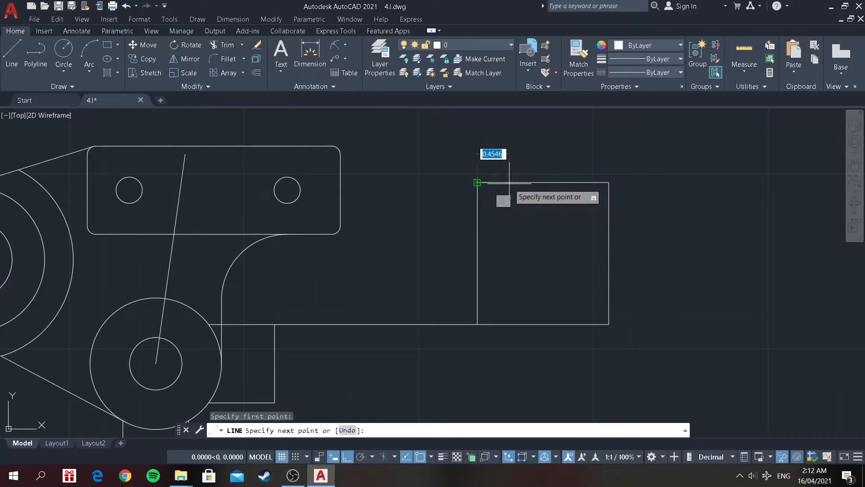
text(0.)
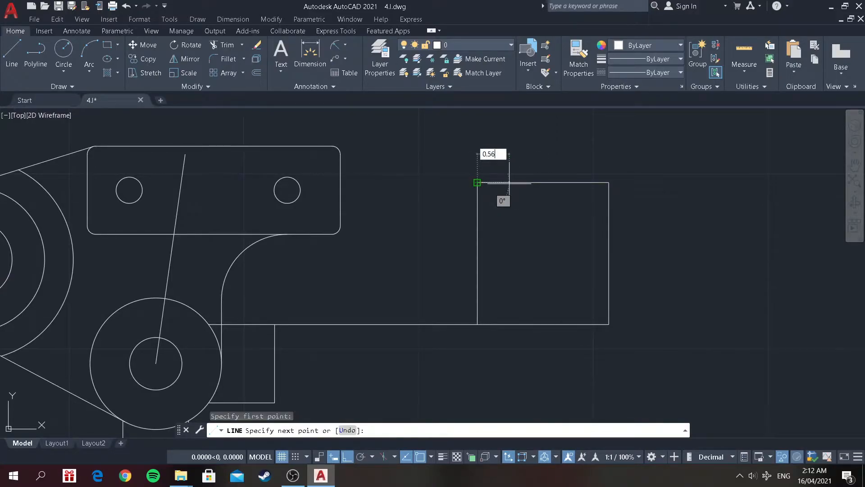
text(56)
key(Return)
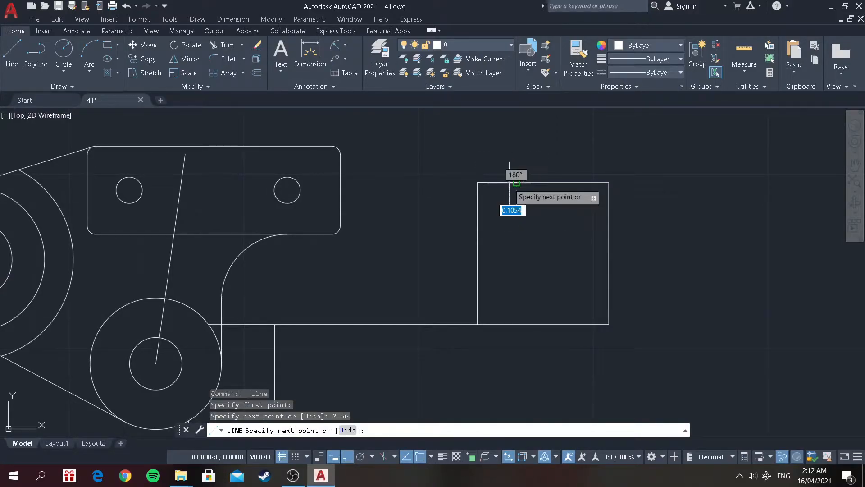
click(515, 324)
key(Return)
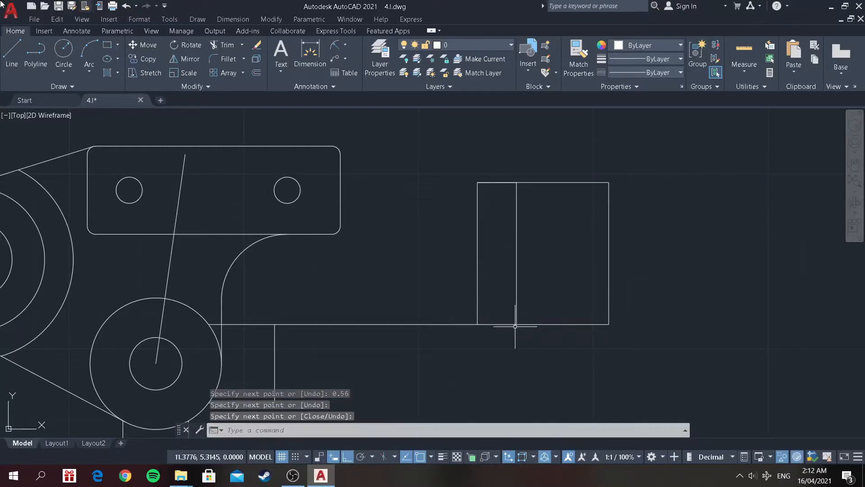
Draw a line from the side-view rectangle's upper right corner 0.38 to the left and vertically down to its bottom edge.
click(12, 50)
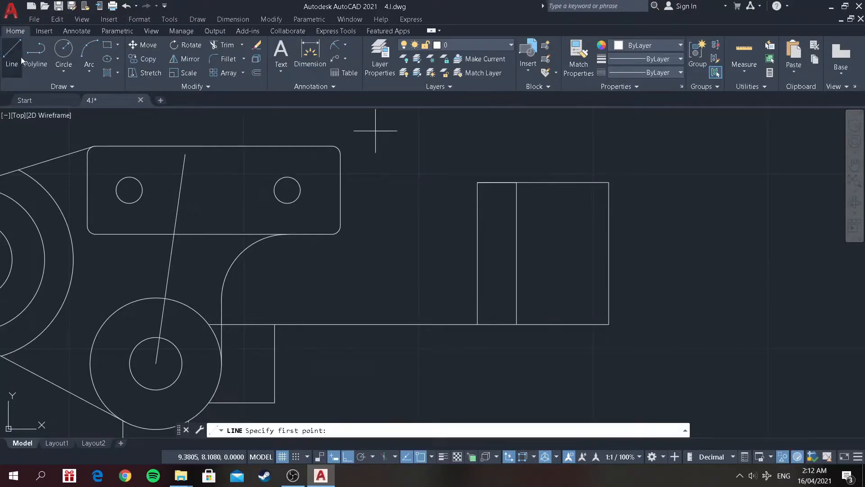
click(608, 183)
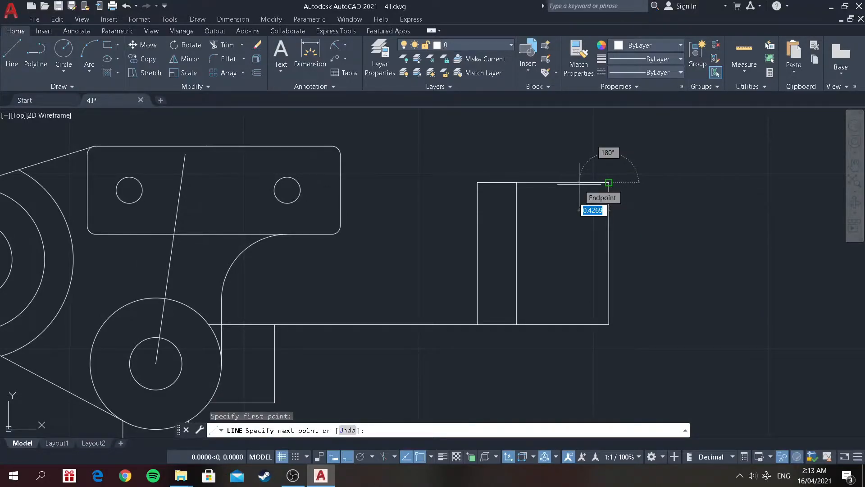
text(0.3)
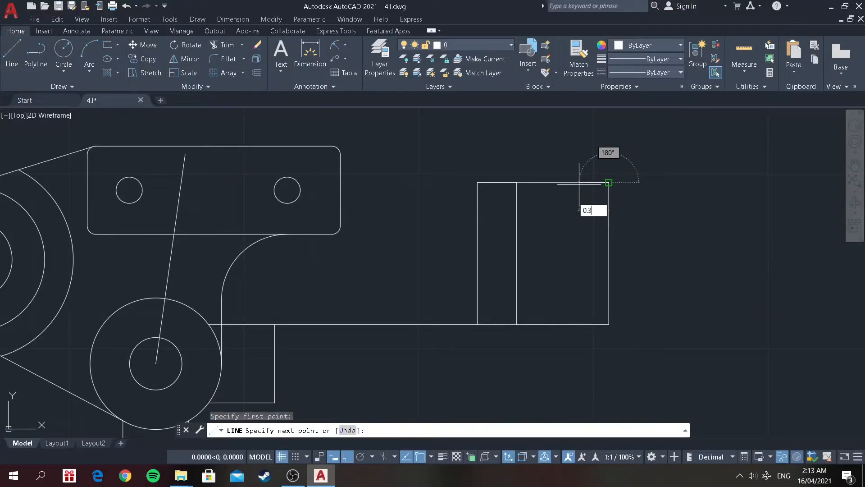
text(8)
key(Return)
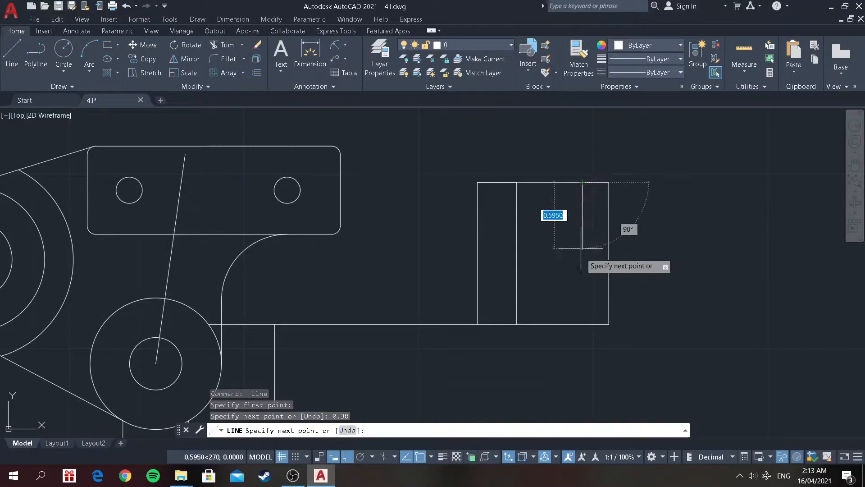
click(582, 325)
key(Escape)
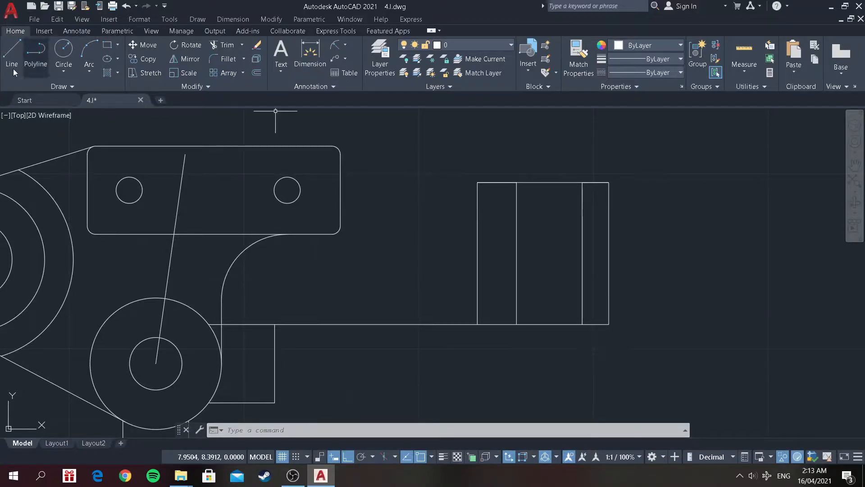
Draw a line from the top end of the right inner vertical line 0.2956 up and 0.62 to the right.
click(11, 55)
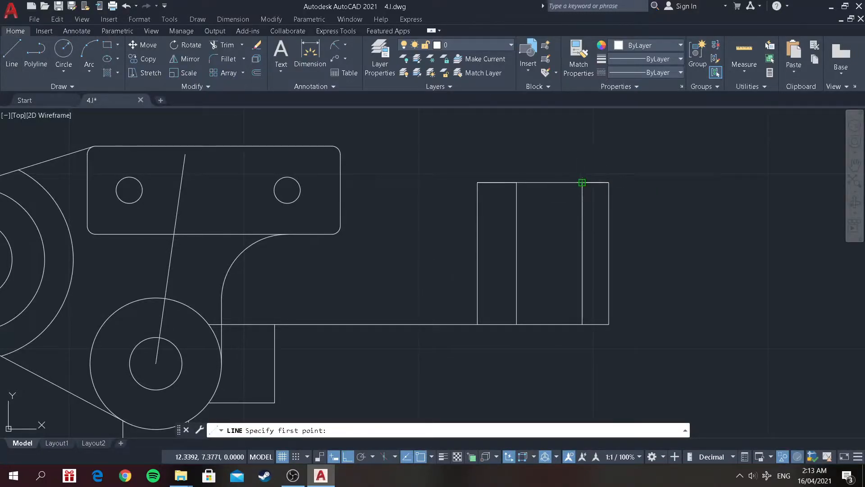
click(582, 183)
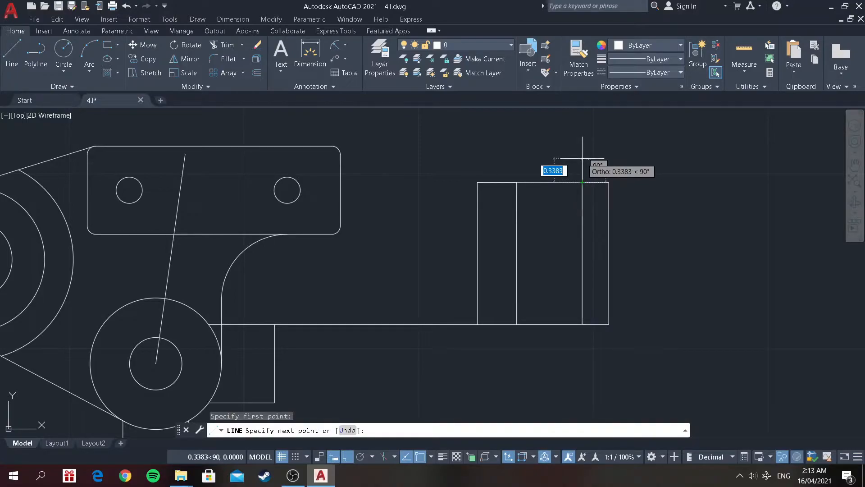
text(0.295)
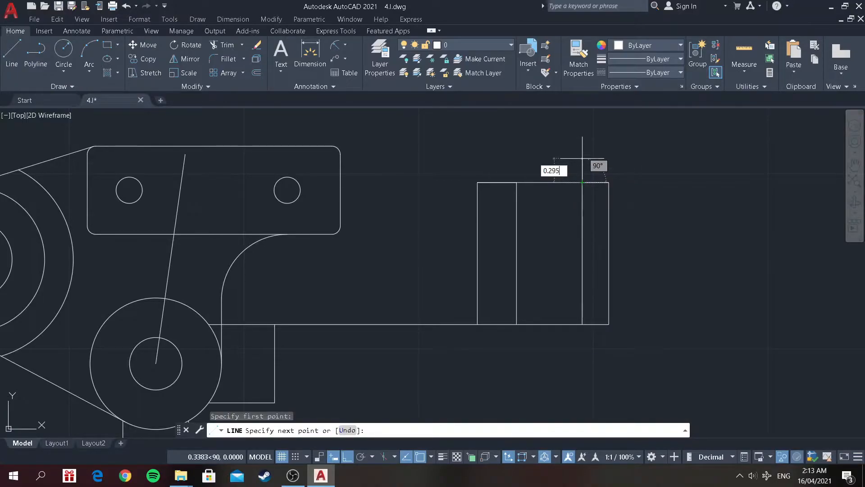
text(6)
key(Return)
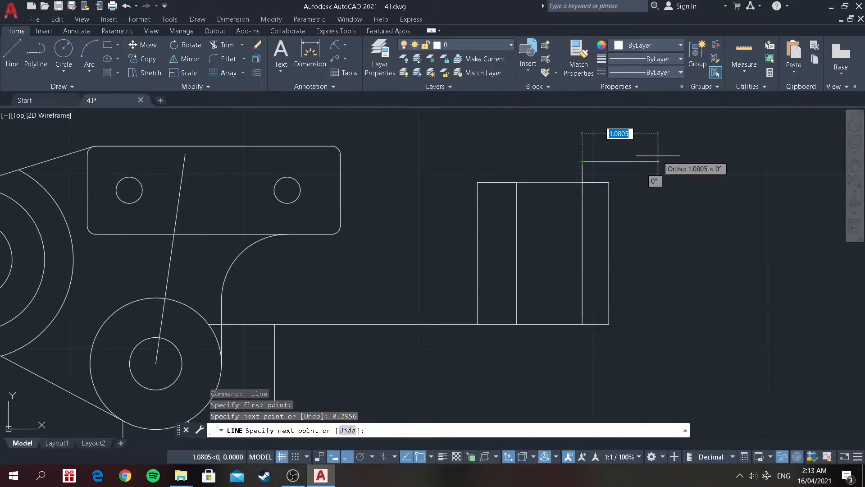
text(0.62)
key(Return)
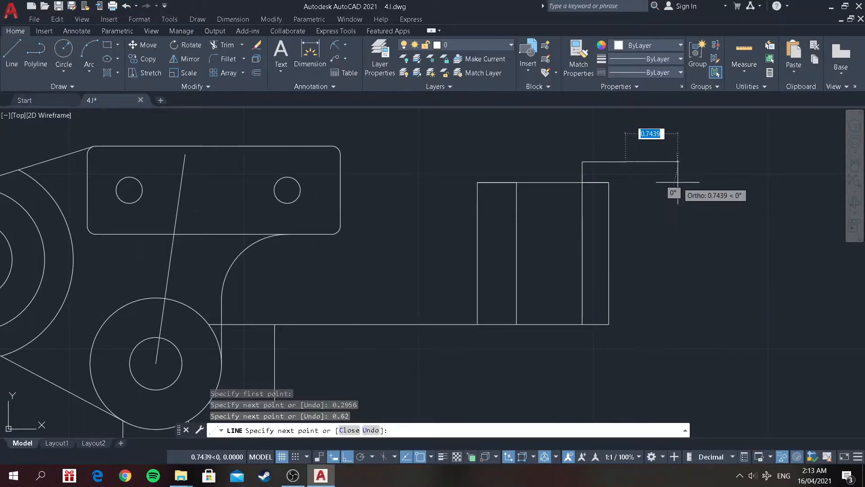
key(Return)
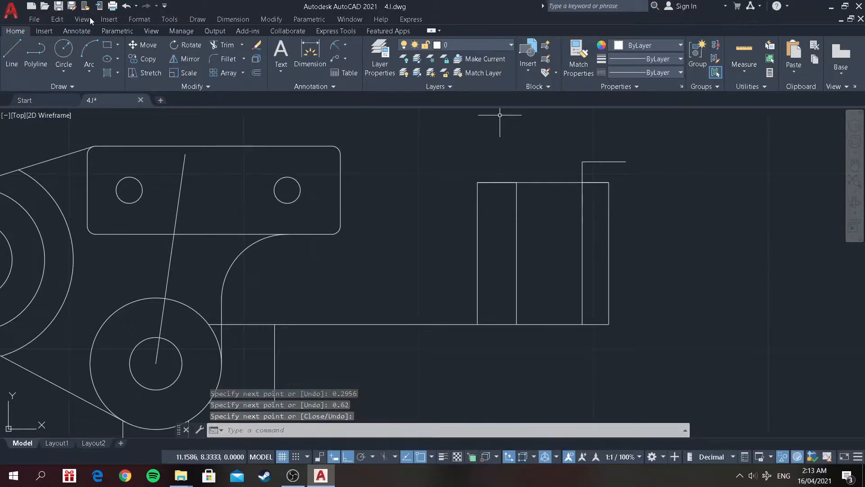
Close the small upper rectangle with a line from the large rectangle's upper right corner 0.24 to the right and up to the open end.
click(12, 54)
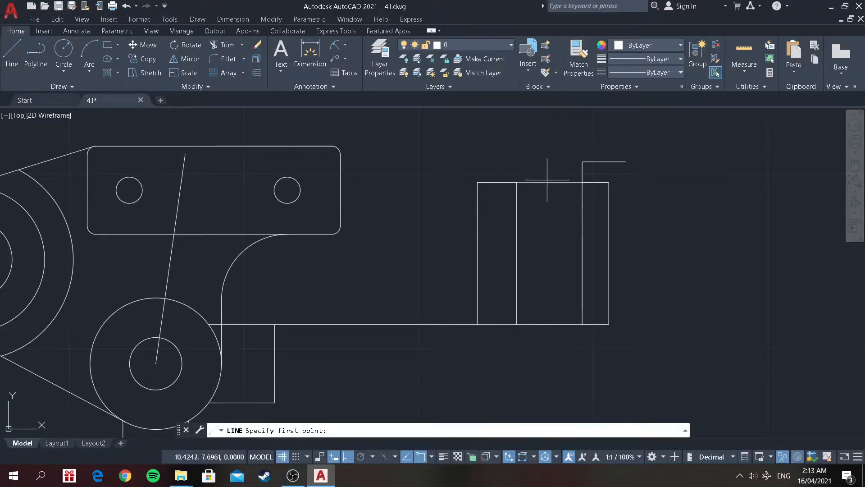
click(609, 183)
text(0.)
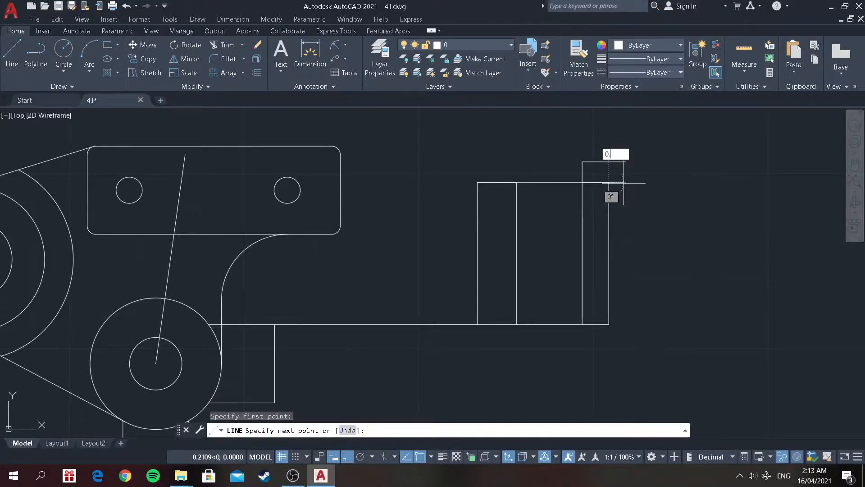
text(24)
key(Return)
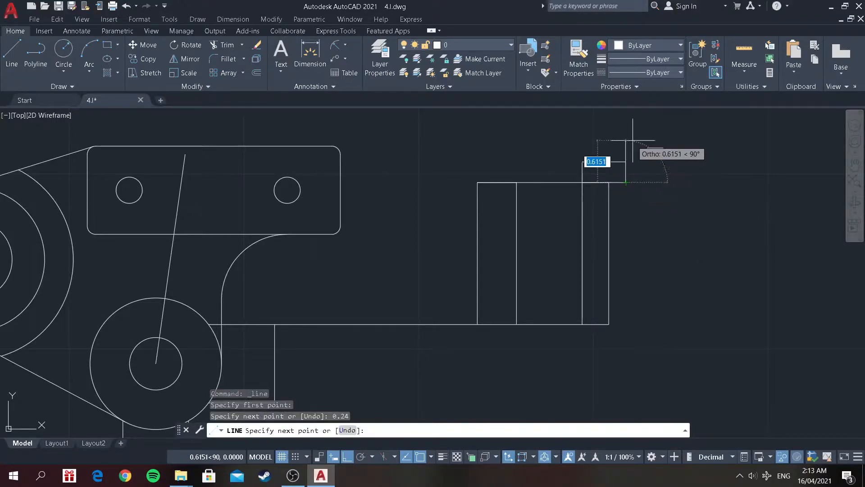
click(625, 162)
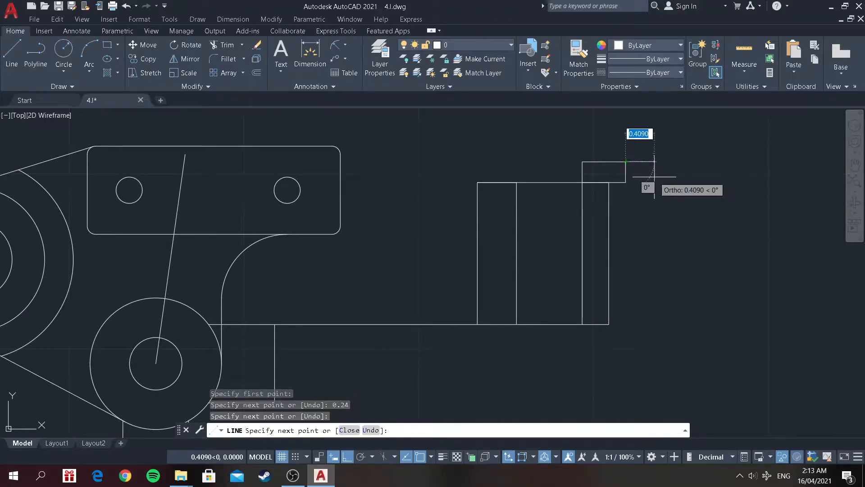
key(Return)
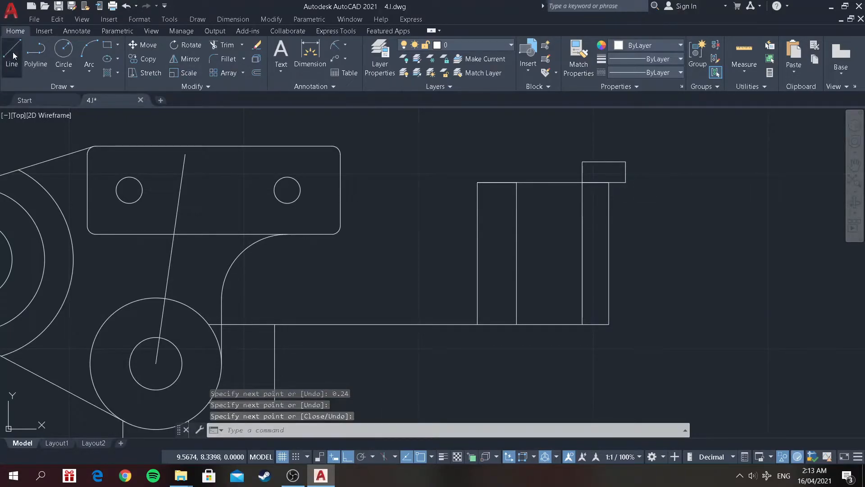
key(space)
click(625, 182)
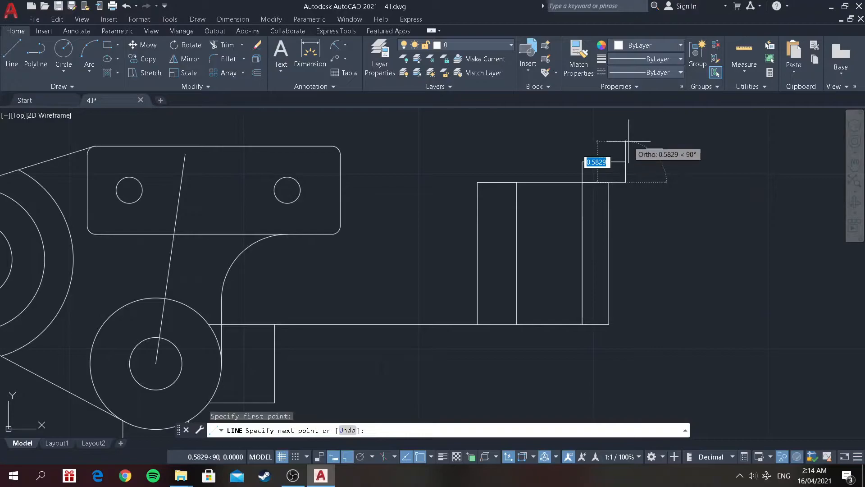
text(0.593)
key(Return)
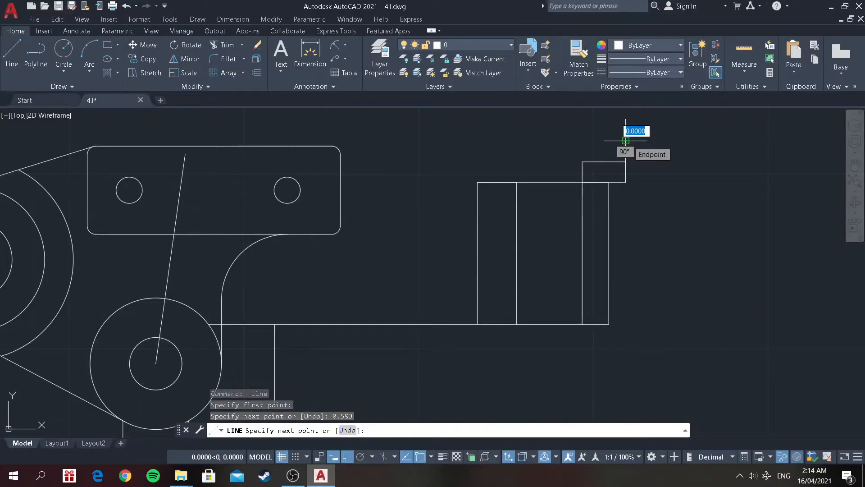
key(ctrl+z)
key(Escape)
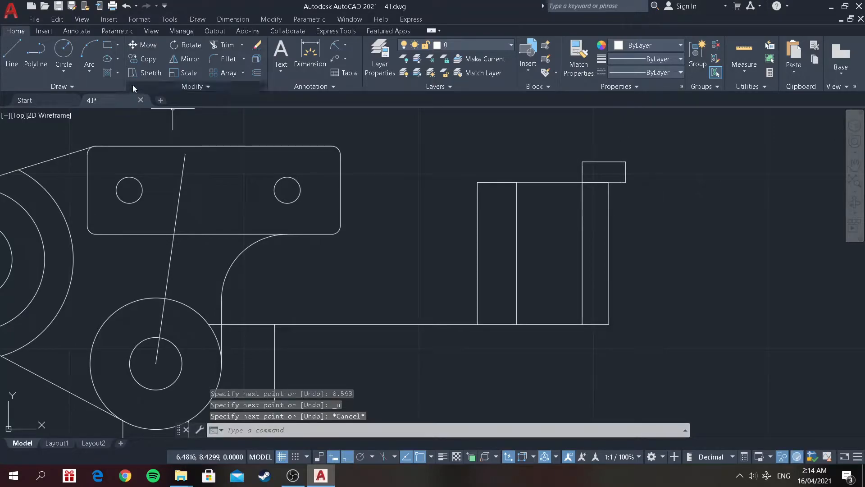
Draw a line from the small rectangle's lower right corner 0.59 vertically up and 0.70 to the right.
click(10, 64)
click(625, 183)
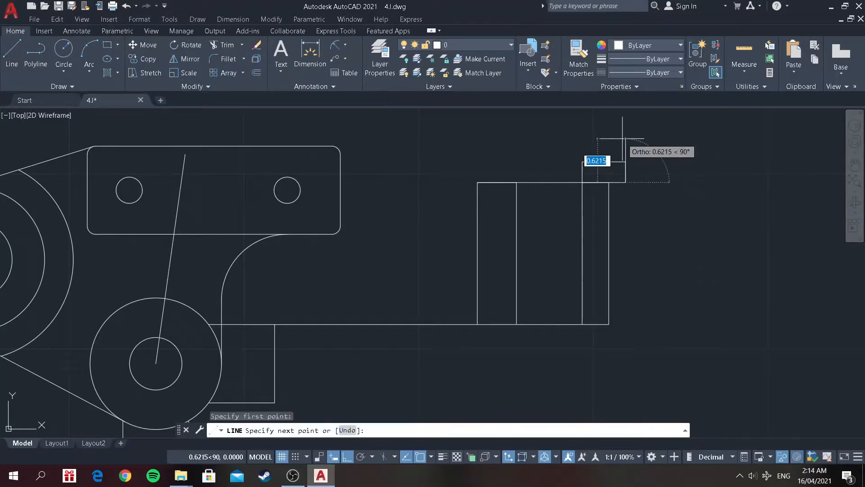
text(0.)
key(Return)
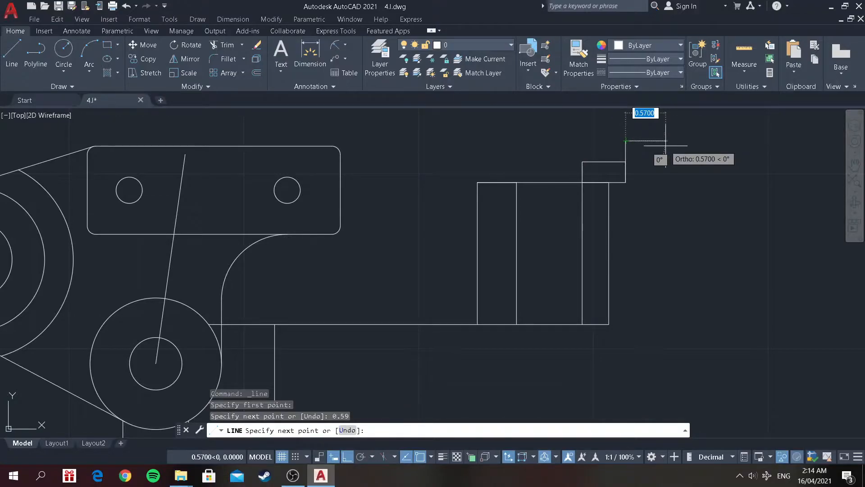
text(0.7)
key(Return)
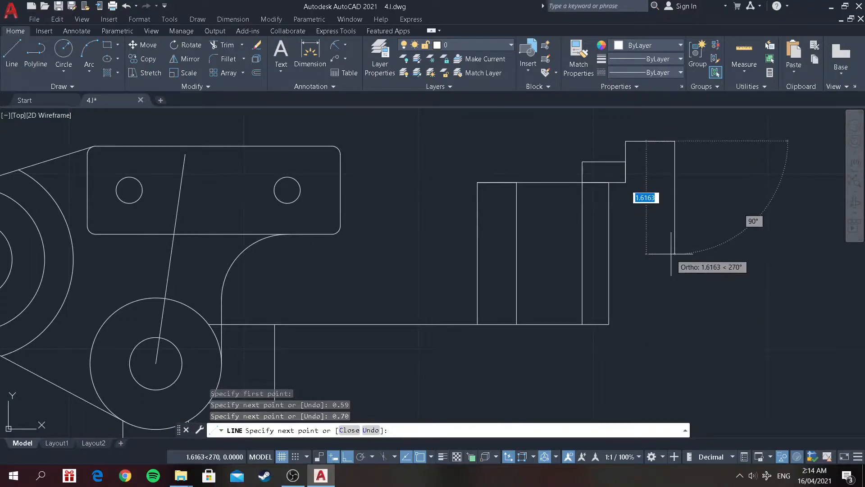
key(Return)
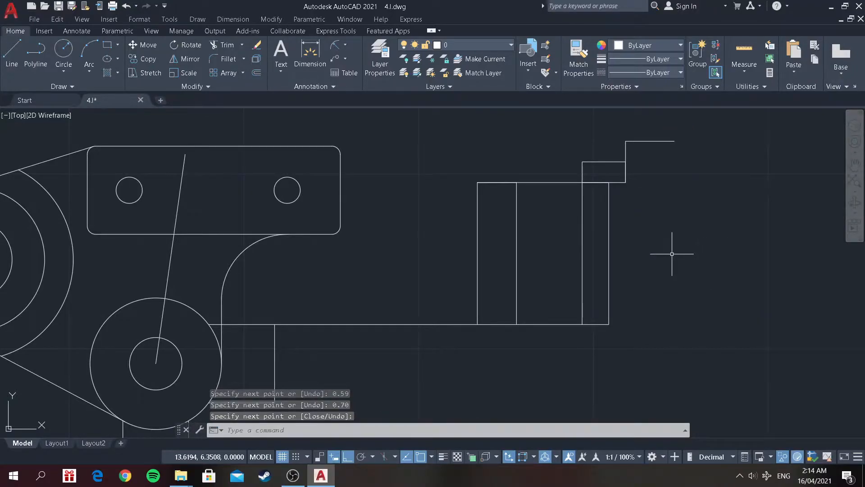
Close the outer rectangle with a line from the small rectangle's lower right corner 0.67 down, 0.70 right and up to the open end.
click(14, 49)
click(625, 182)
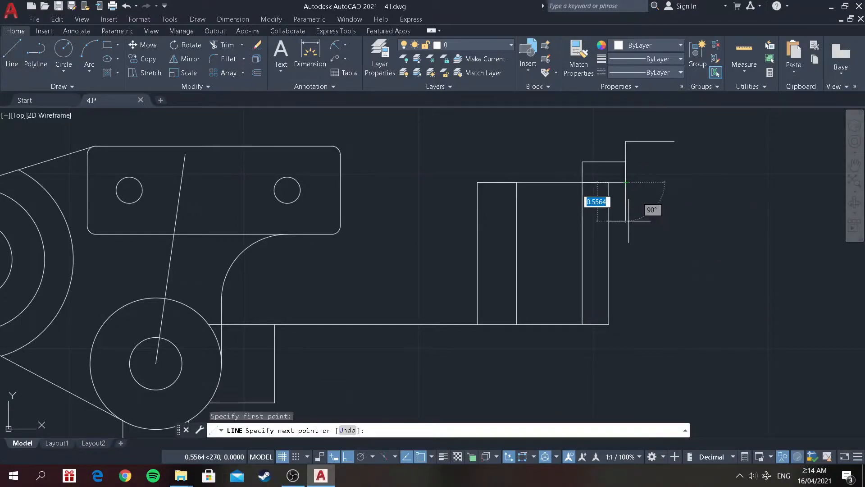
text(0.)
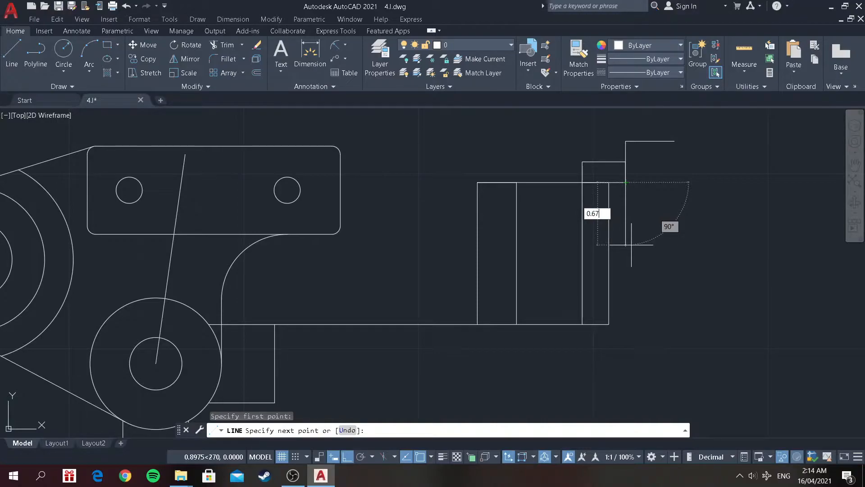
key(Return)
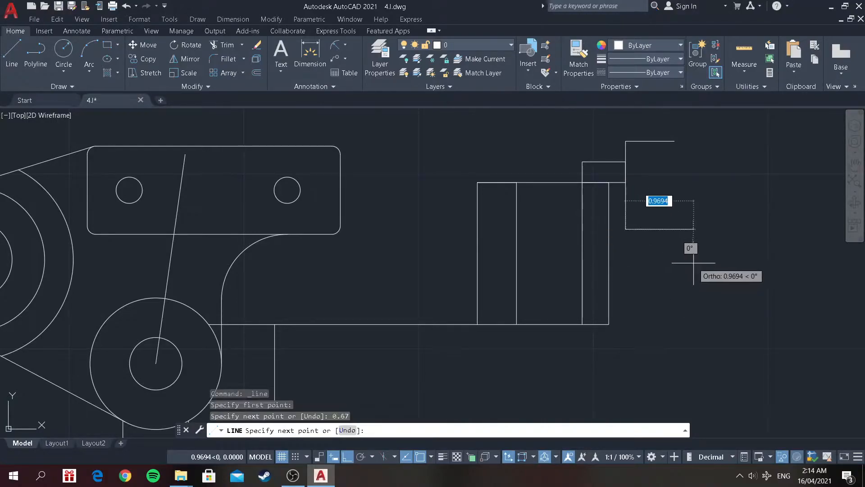
text(0.7)
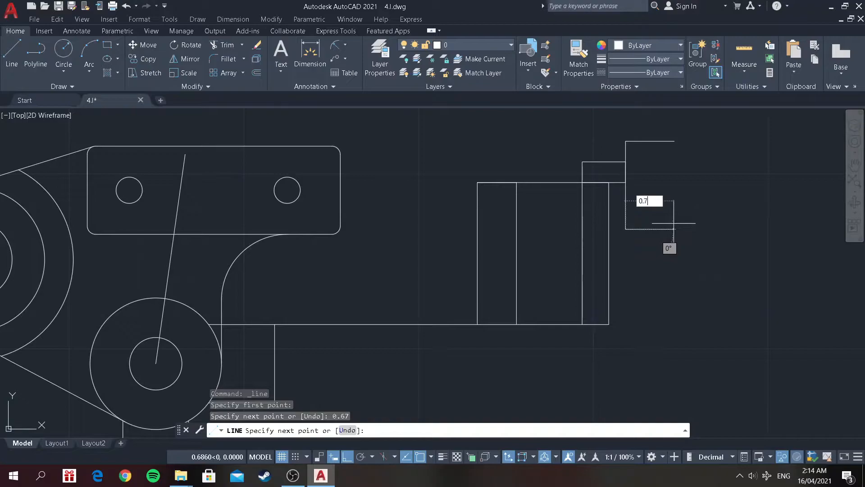
key(Return)
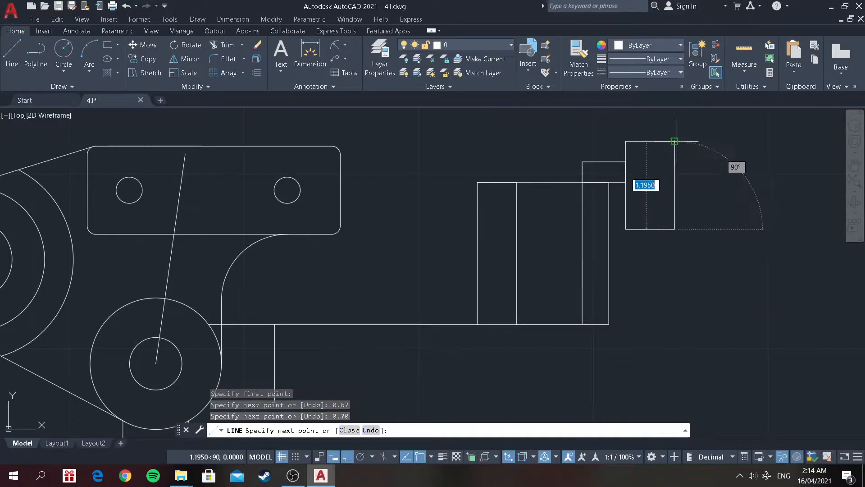
click(674, 141)
key(Return)
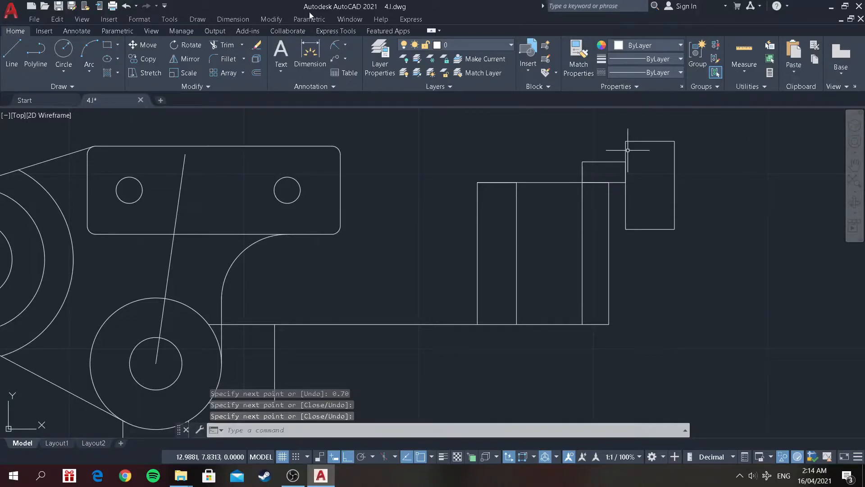
Draw a line from the outer rectangle's upper left corner 0.14 to the right and vertically down to its bottom edge.
click(12, 53)
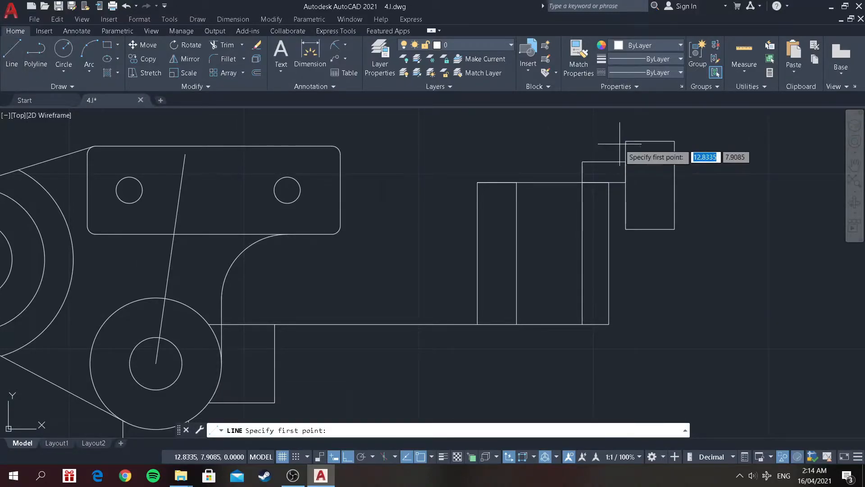
click(626, 141)
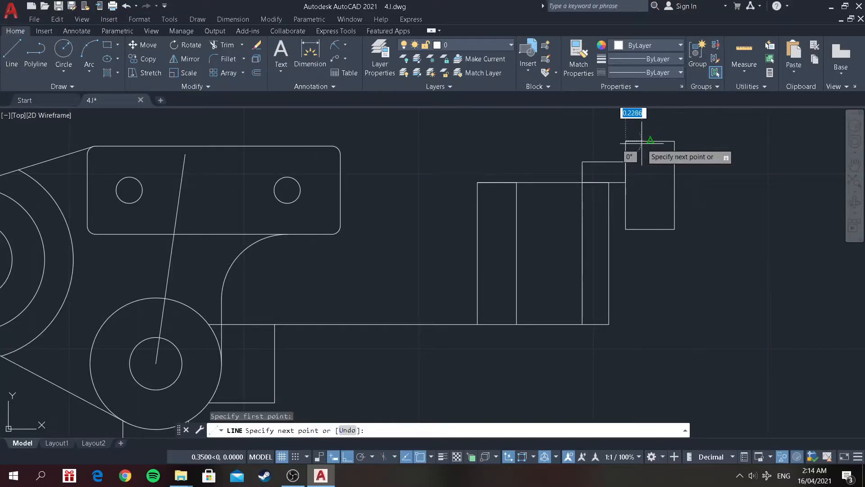
text(0.)
key(Return)
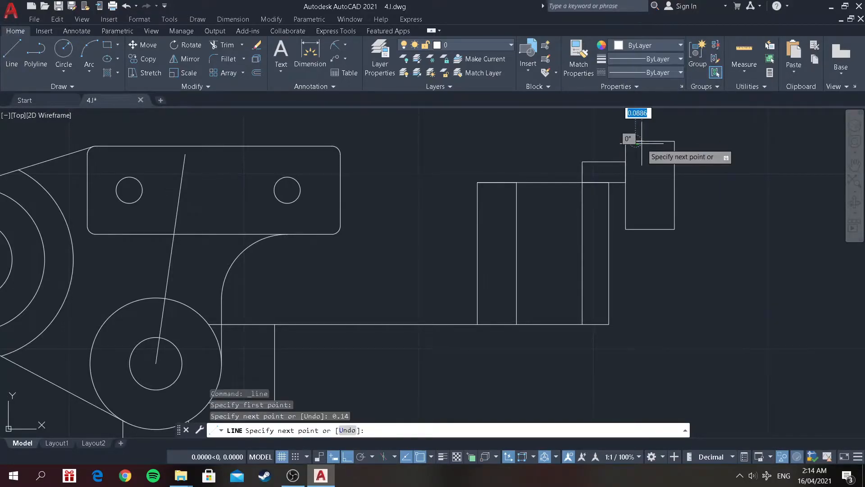
click(635, 229)
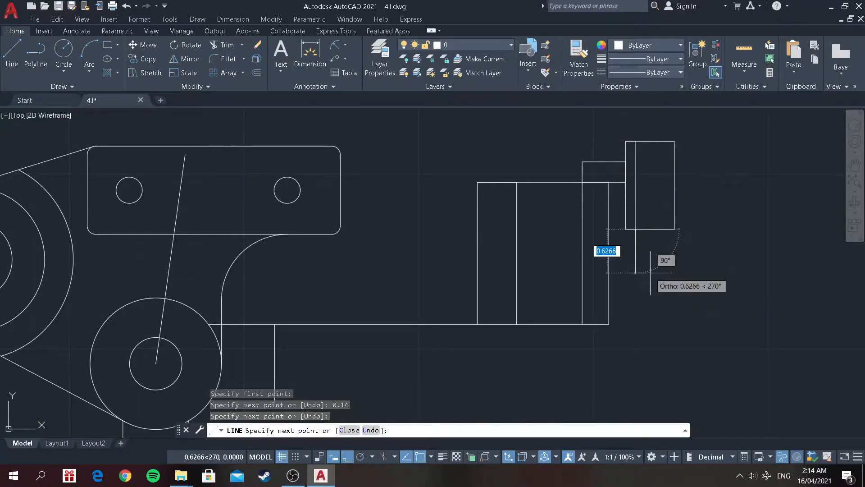
key(Return)
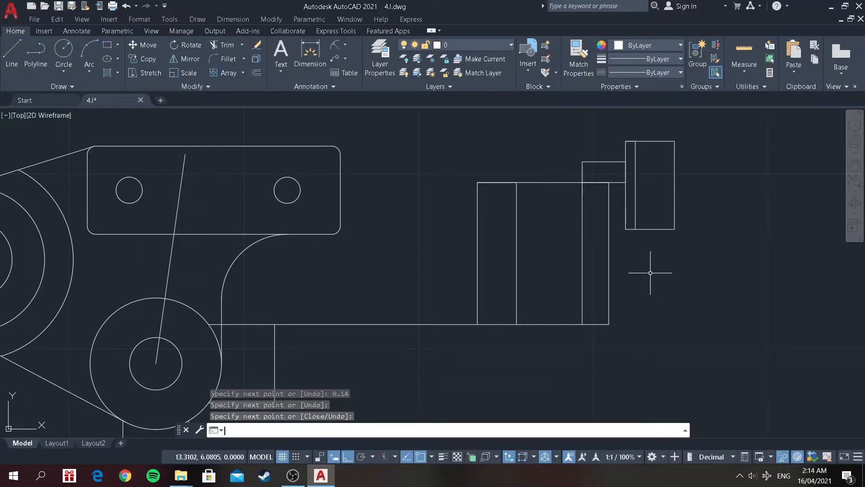
Draw a line from the large rectangle's upper right corner 1.03 down and across to the midpoint of the left inner line.
key(Return)
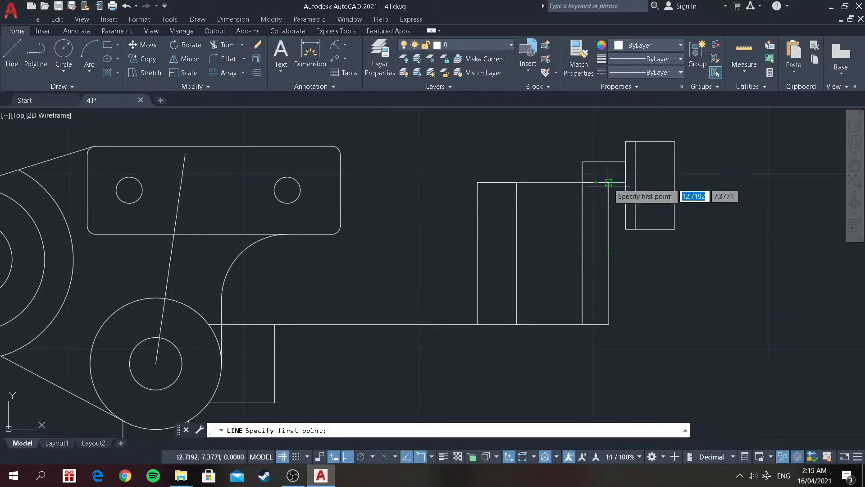
click(582, 182)
text(1)
key(Return)
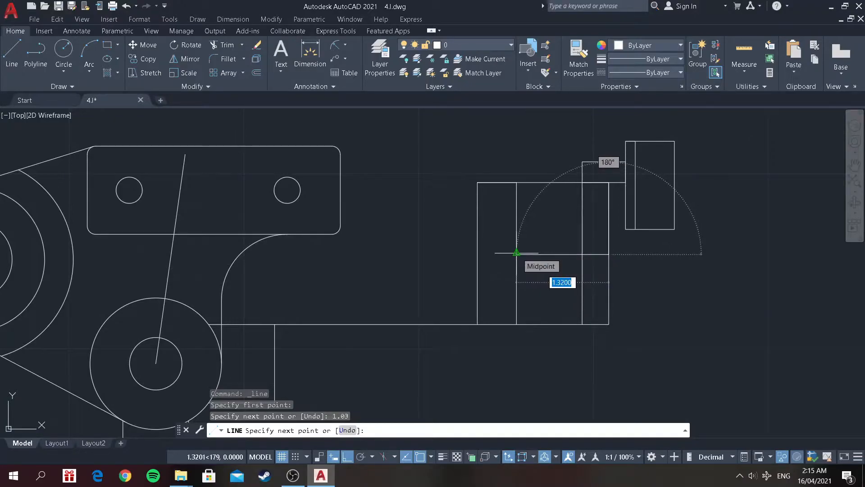
click(529, 253)
key(Return)
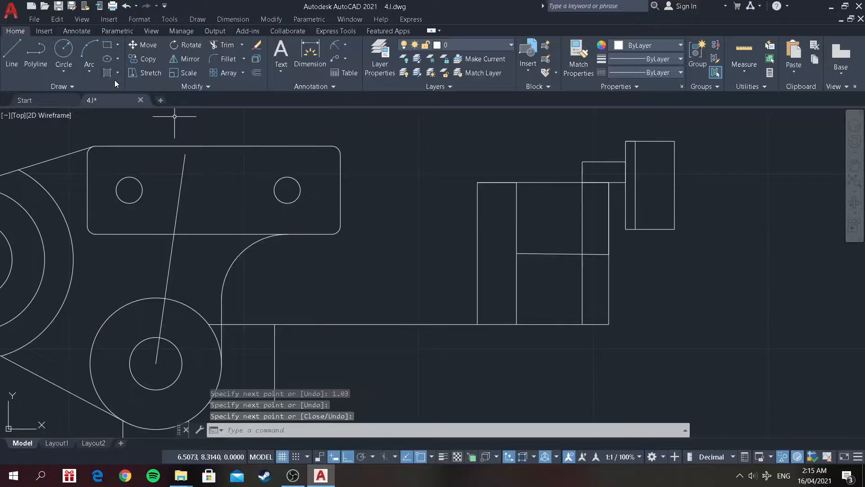
Draw a circle of diameter 0.375 centred where the new horizontal line meets the left inner line.
click(71, 70)
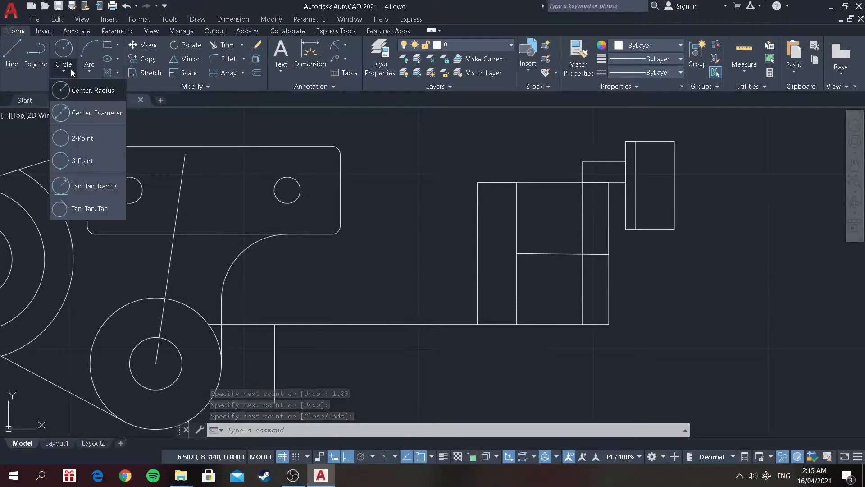
click(78, 109)
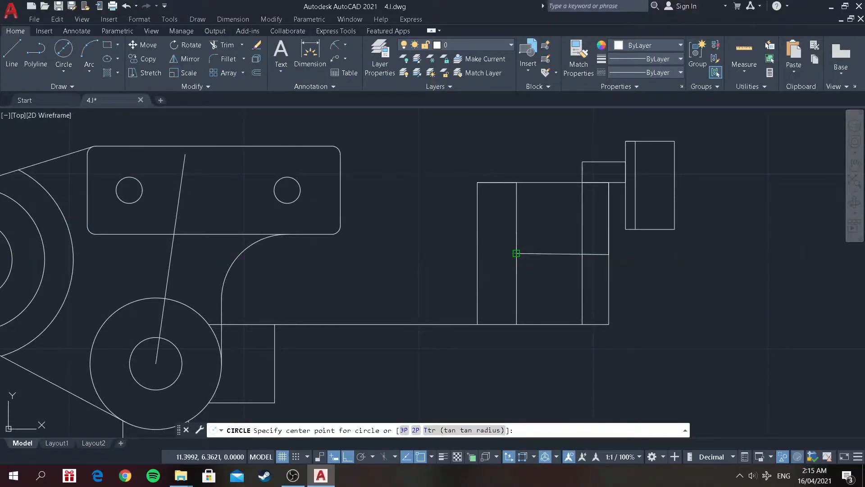
click(517, 252)
text(0.375)
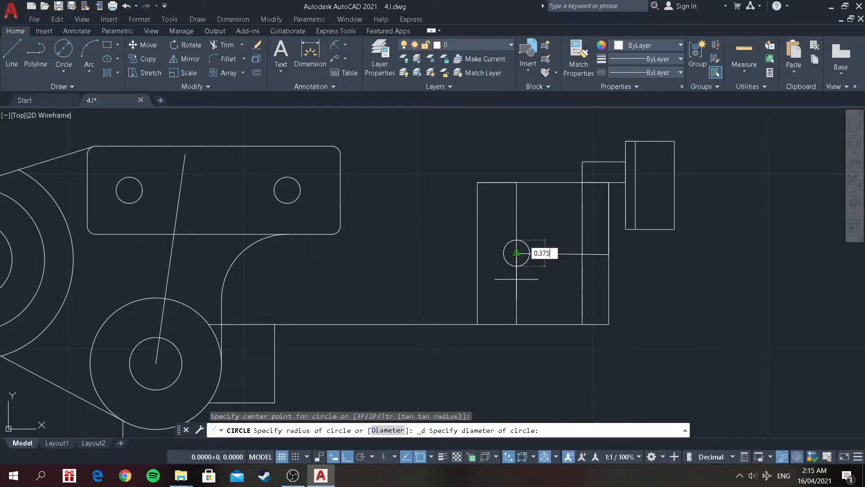
key(Return)
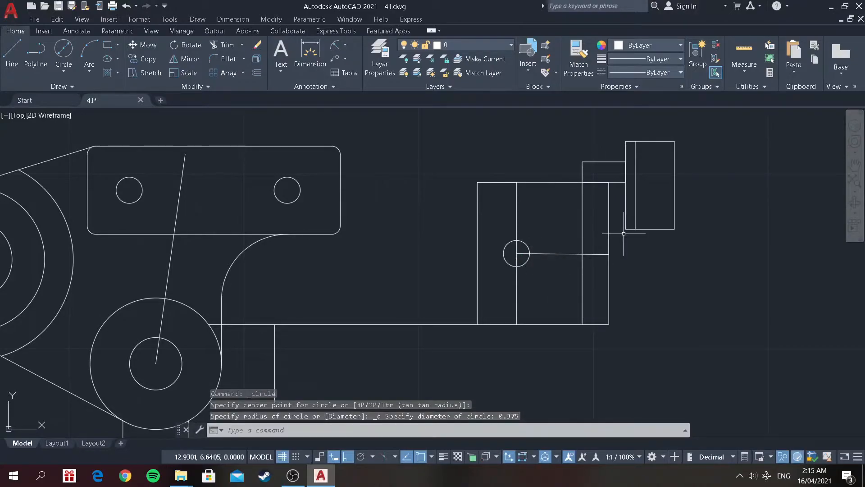
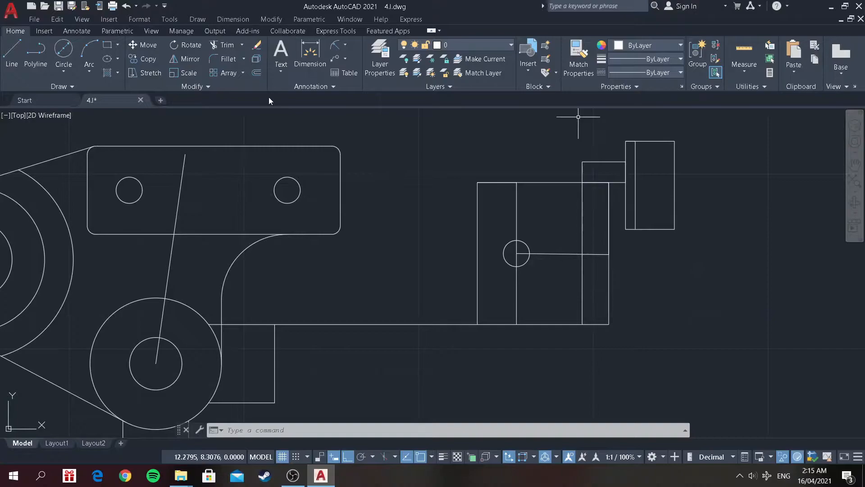
Draw a horizontal line from the large rectangle's lower right corner 3.56 to the right.
click(15, 50)
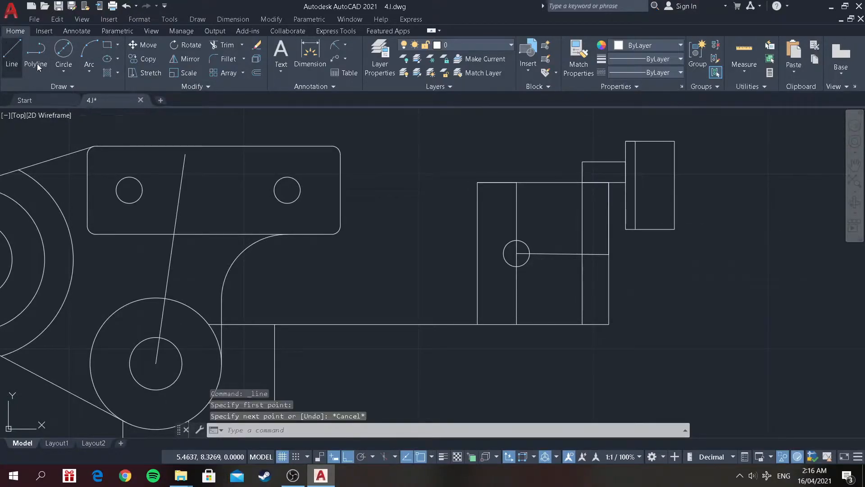
click(23, 61)
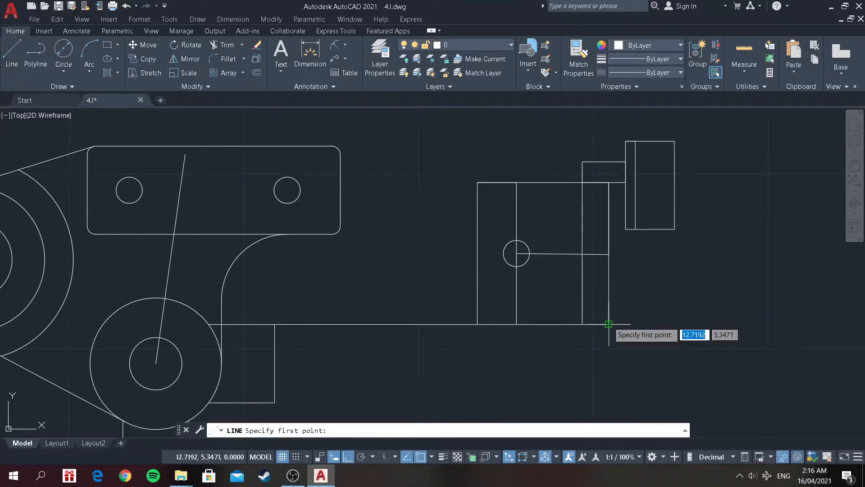
click(608, 324)
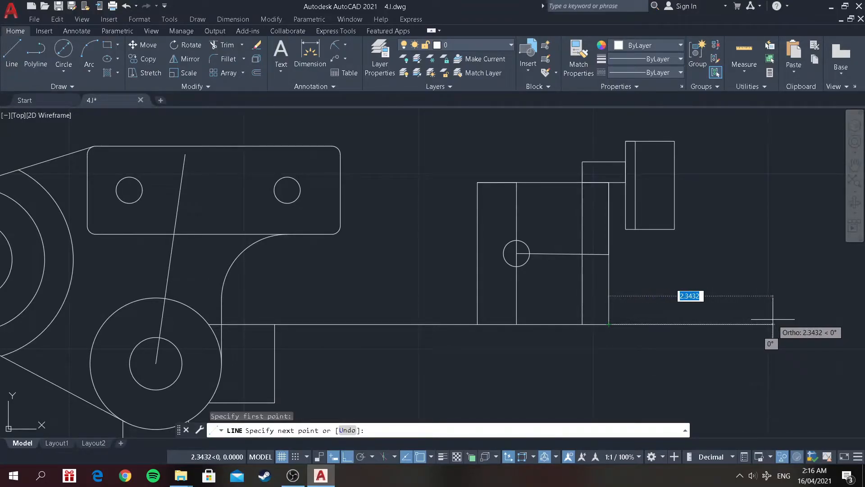
text(3.)
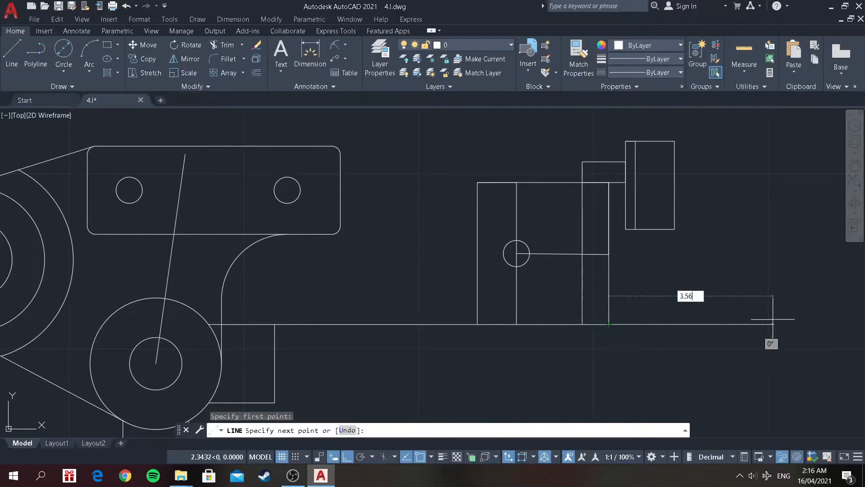
text(56)
key(Return)
scroll(818, 255, down, 3)
scroll(838, 315, up, 3)
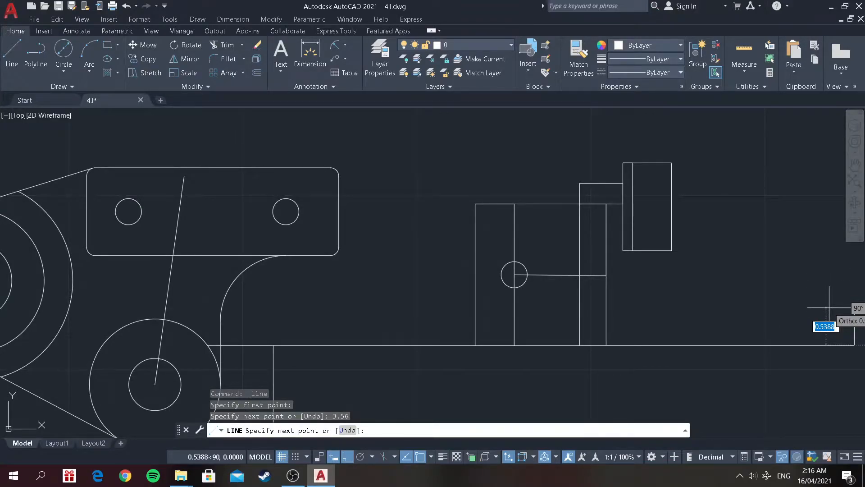
key(Return)
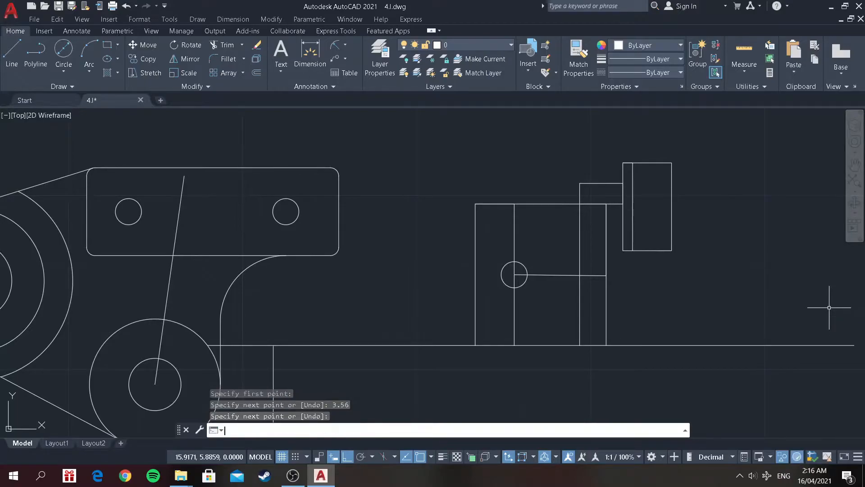
Draw vertical lines down to the base line from the outer rectangle's lower right corner and from its inner line's lower end.
click(14, 68)
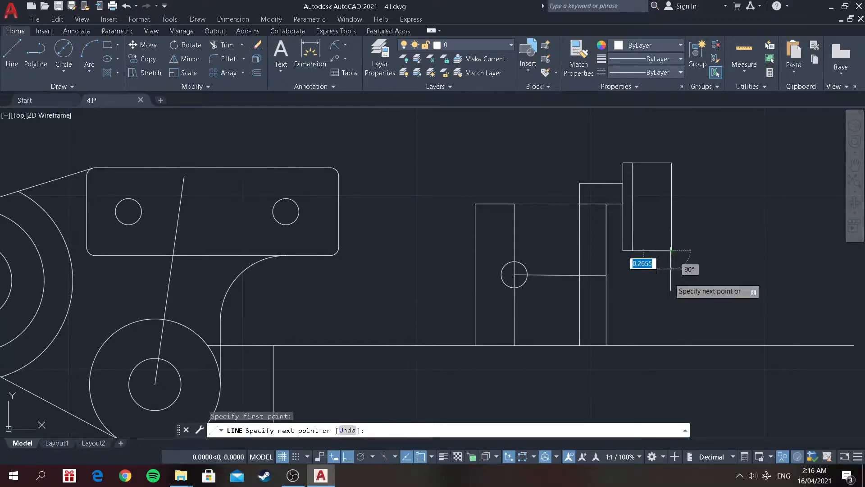
click(672, 346)
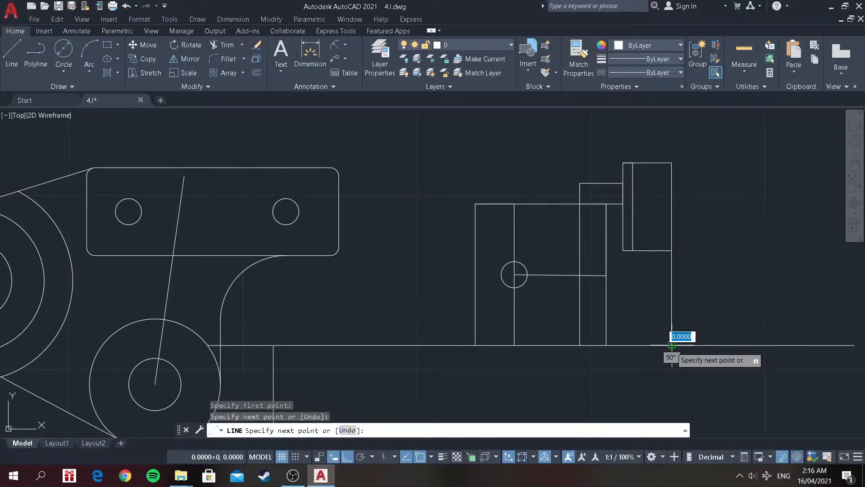
key(Return)
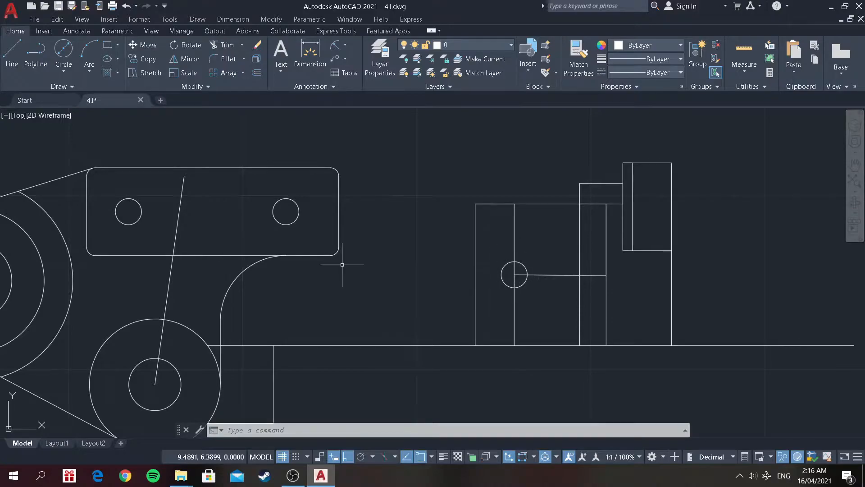
click(12, 54)
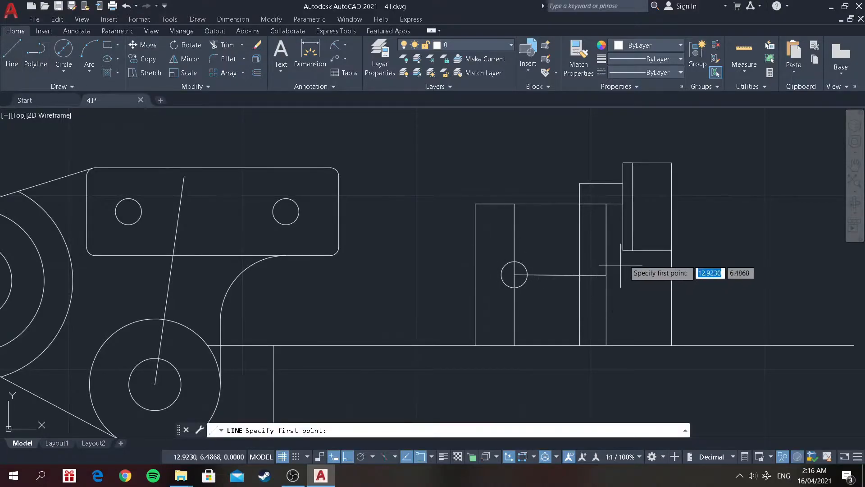
click(632, 250)
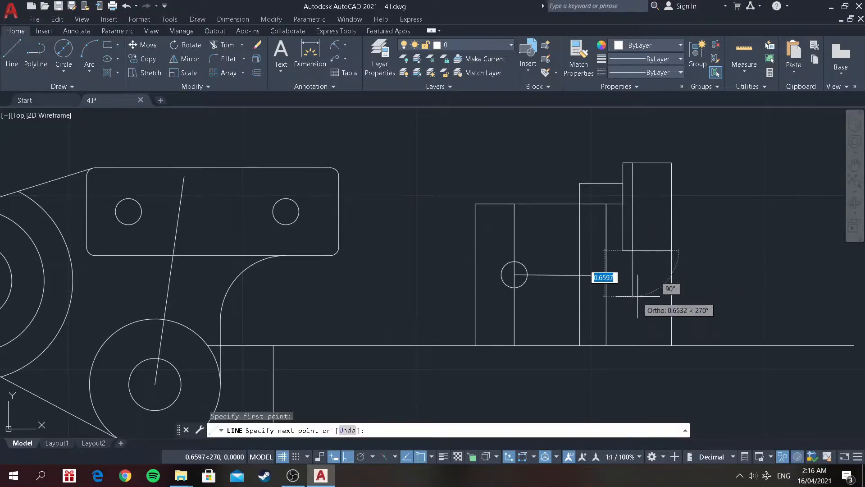
click(632, 346)
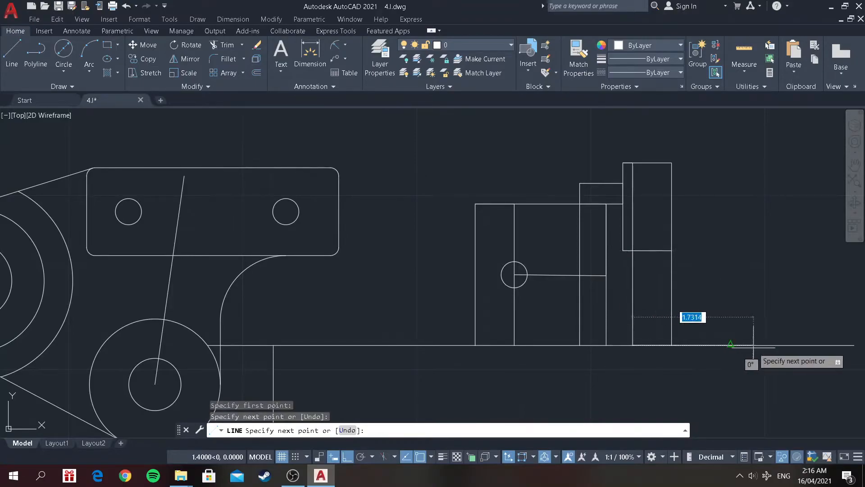
key(Return)
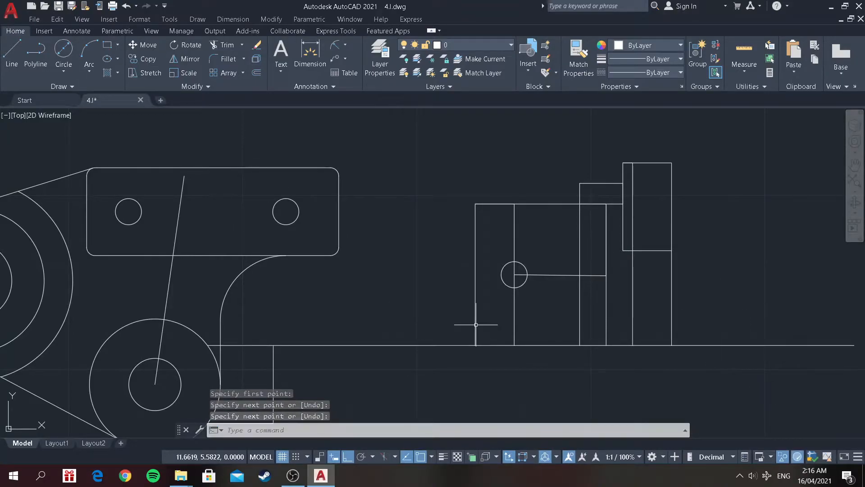
Draw a line from the right inner line's crossing with the middle line 0.50775 down and across to the rightmost vertical line.
click(12, 54)
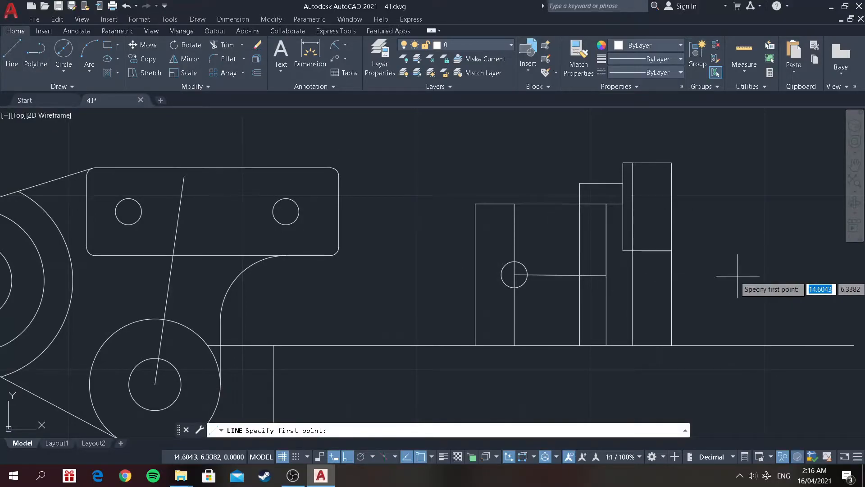
click(580, 275)
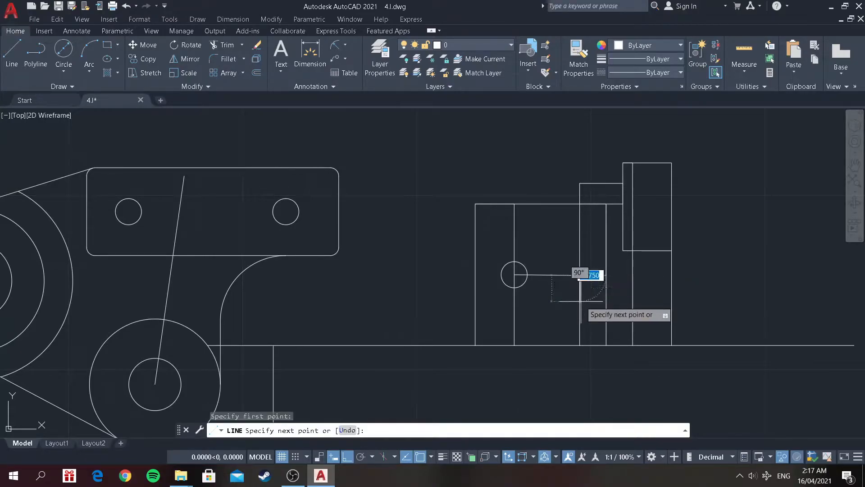
text(0.)
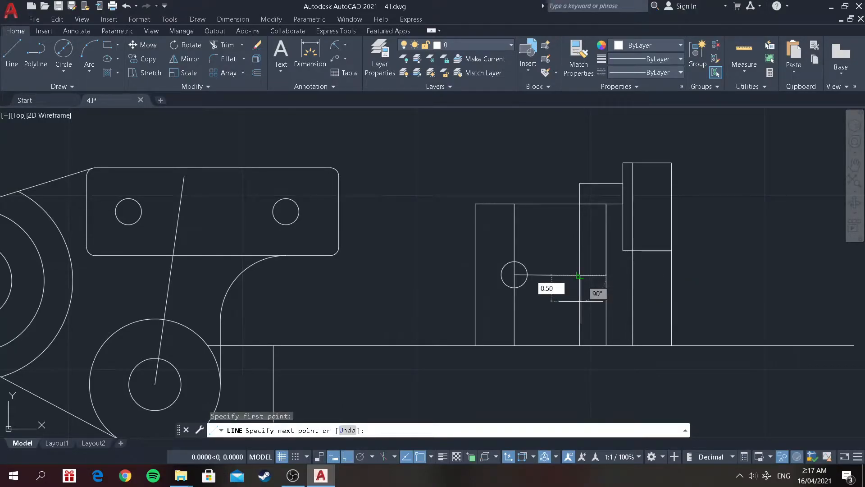
text(50775)
key(Return)
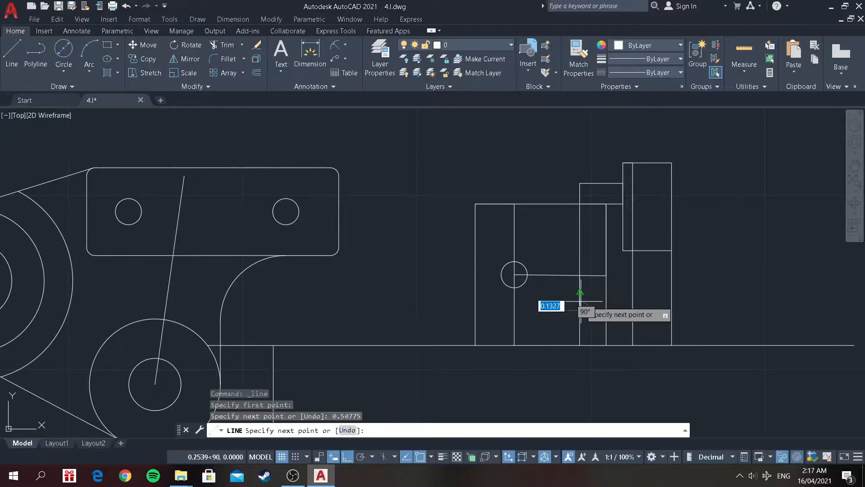
click(671, 310)
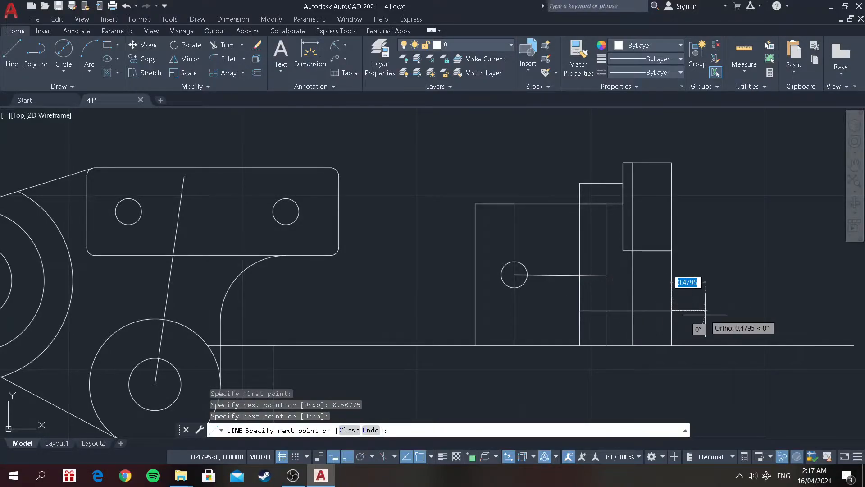
key(Return)
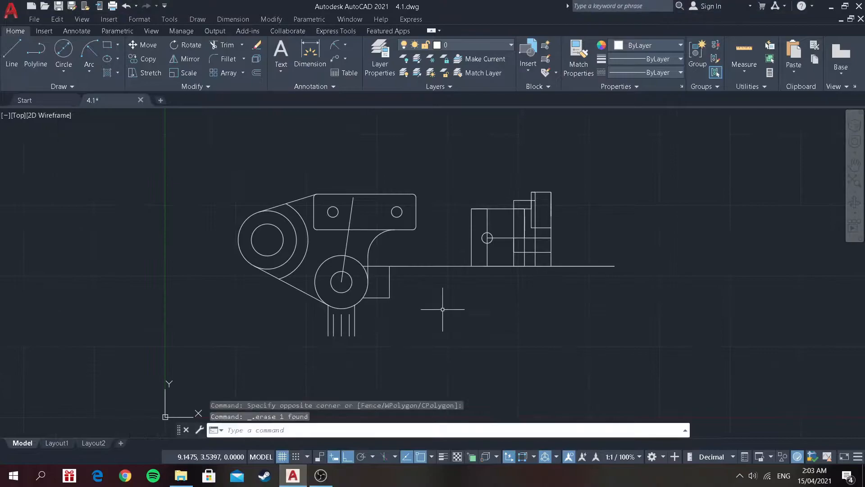
Draw a line from where the right-hand block's left edge meets the base line, 1.80 down and 1.1397 left.
text(l)
key(Return)
scroll(551, 259, up, 4)
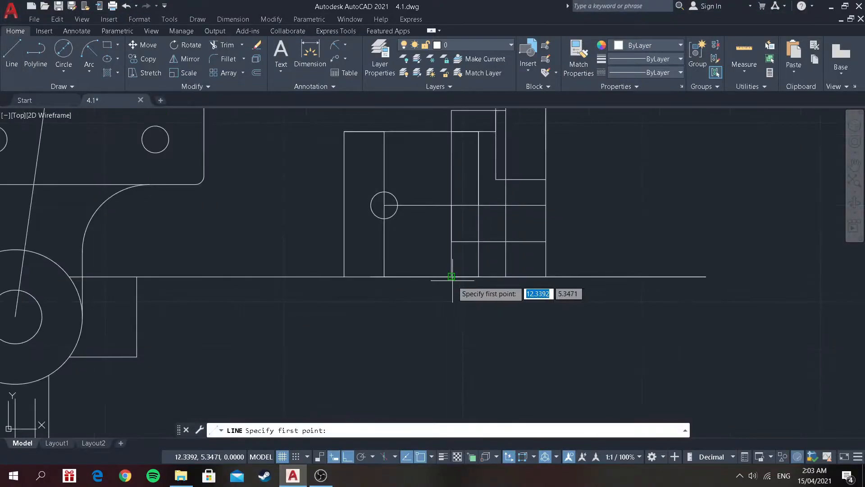
click(452, 276)
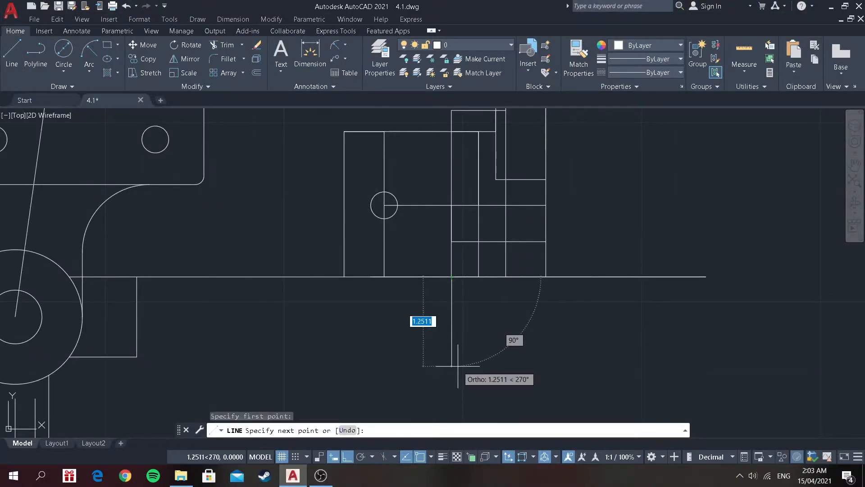
text(1.80)
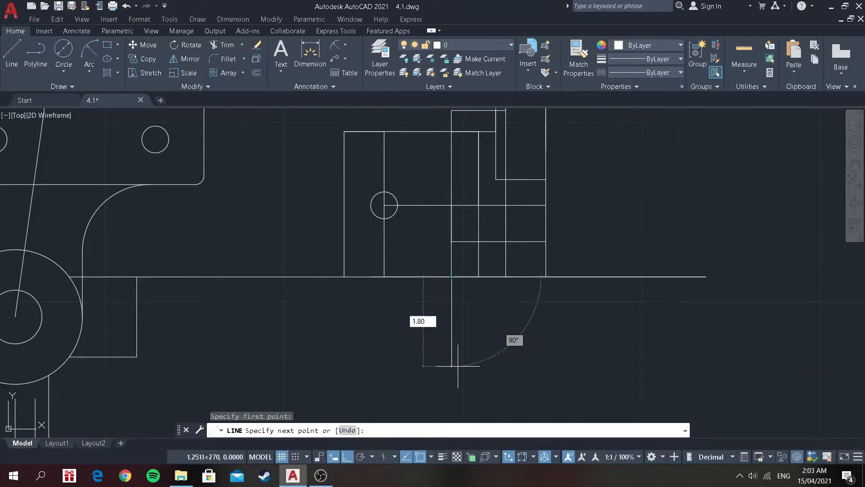
key(Return)
scroll(458, 366, down, 2)
scroll(452, 400, up, 3)
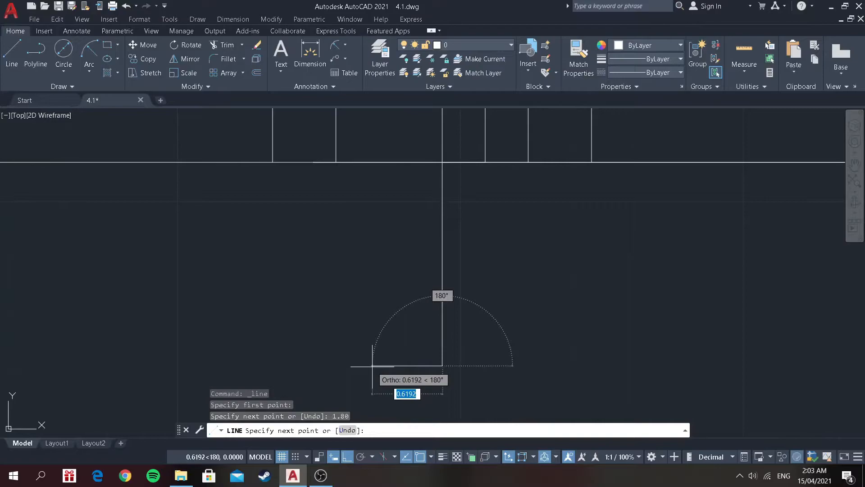
text(1.)
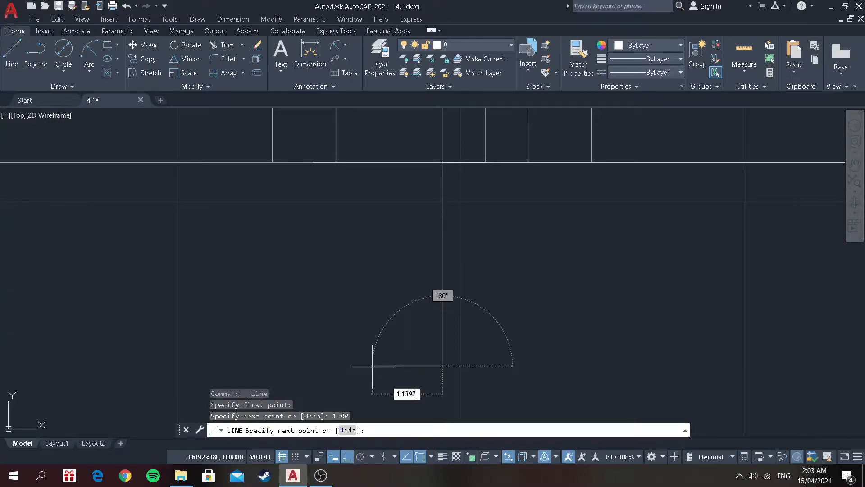
key(Return)
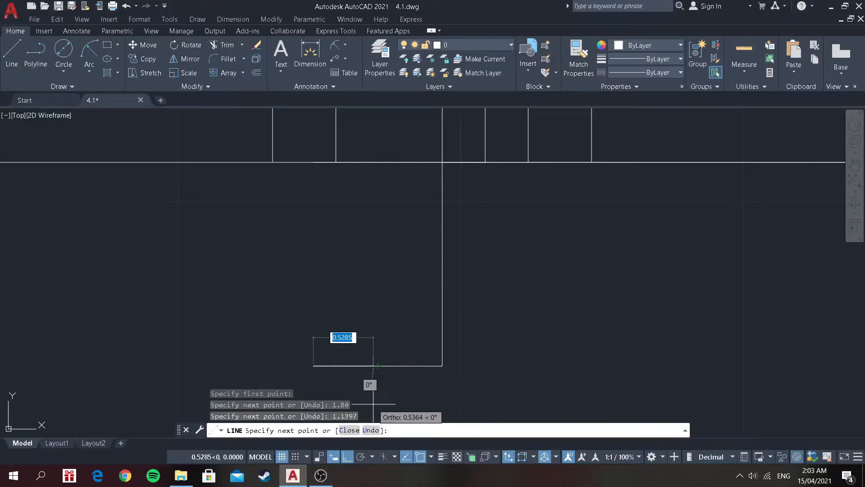
Continue the line 0.56 down from the left end of the new horizontal segment and finish it there.
scroll(372, 388, down, 2)
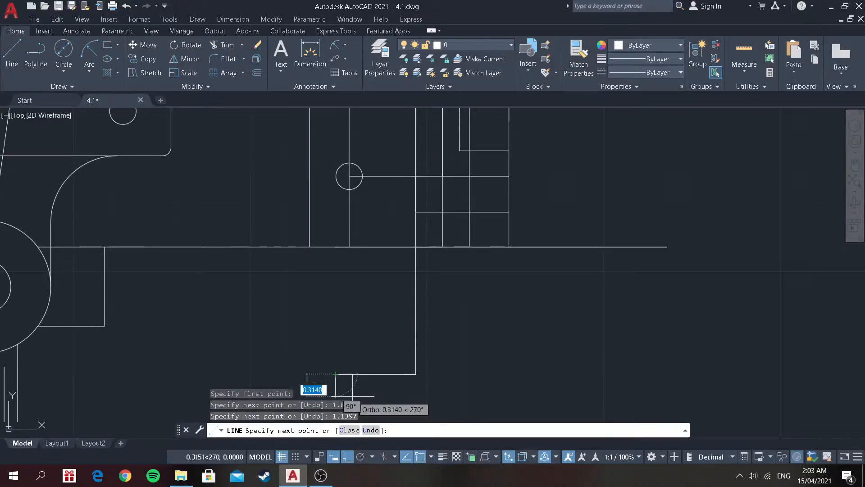
scroll(330, 398, down, 5)
scroll(333, 408, up, 9)
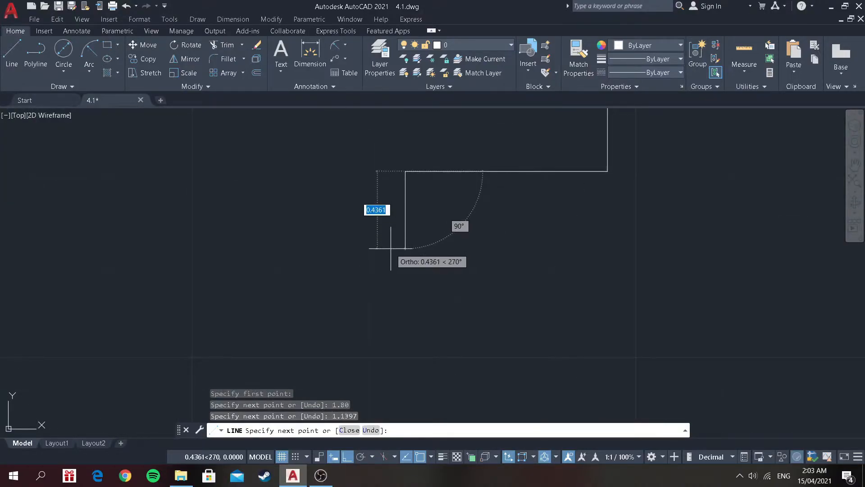
text(0.56)
key(Return)
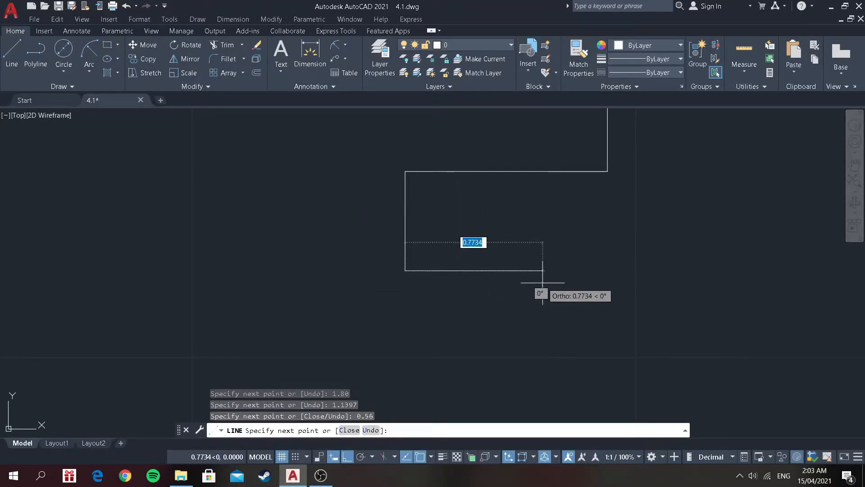
key(Return)
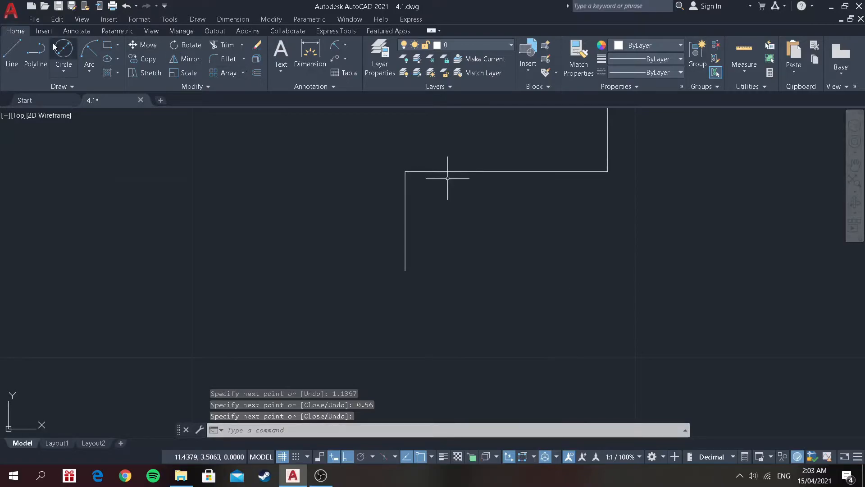
Draw a circle of diameter 0.375 centred on the lower end of the short 0.56 line.
click(69, 69)
click(80, 123)
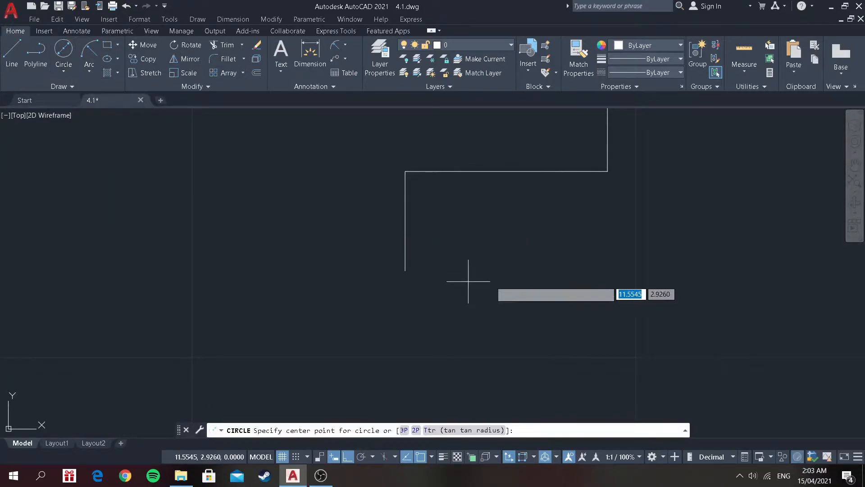
click(405, 270)
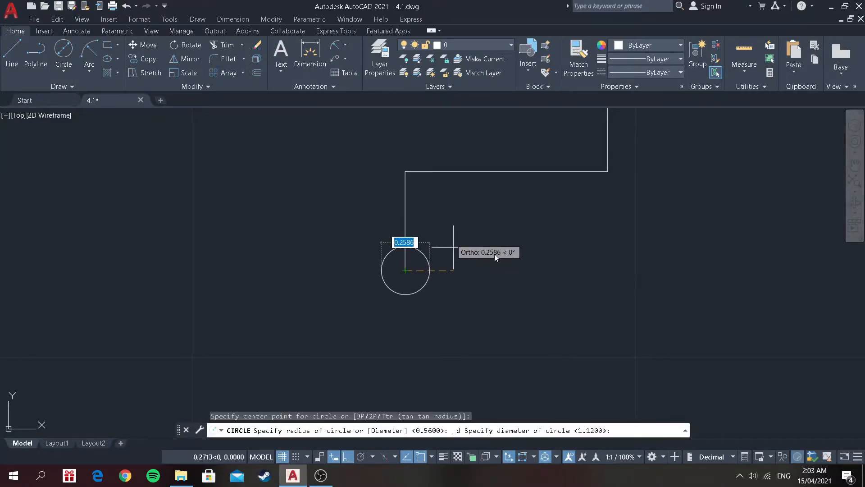
text(0.)
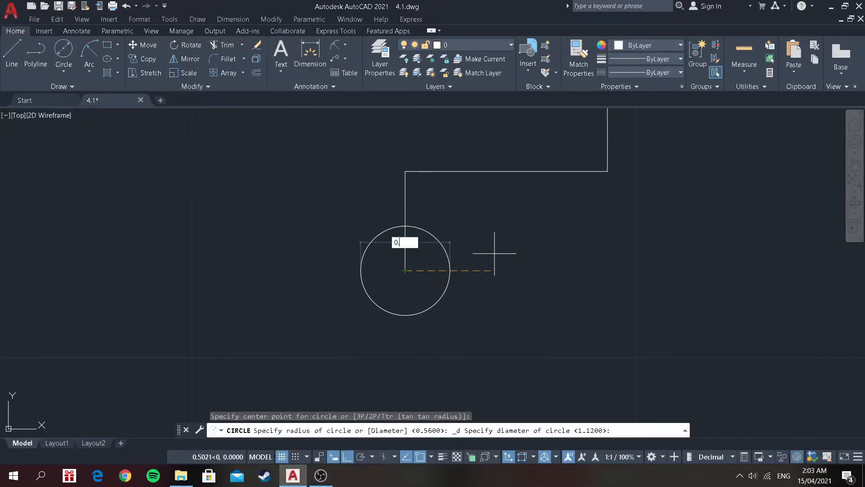
text(375)
key(Return)
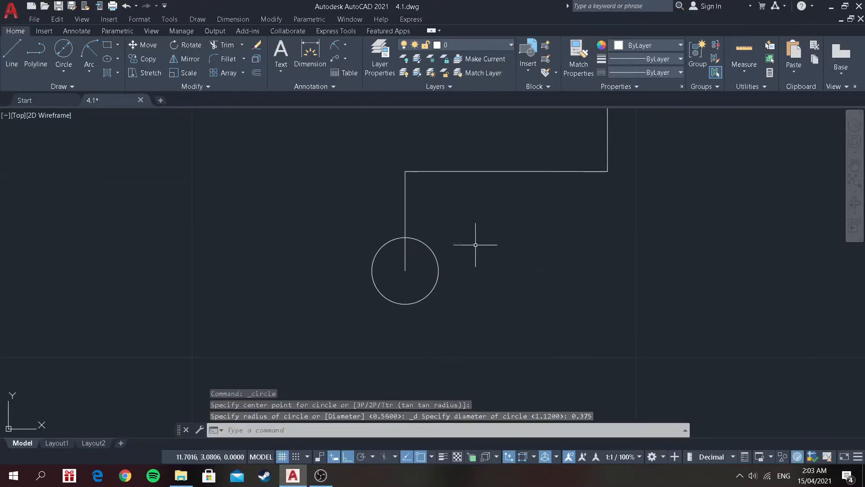
Draw a concentric circle of diameter 1.12 around the new small circle.
click(63, 52)
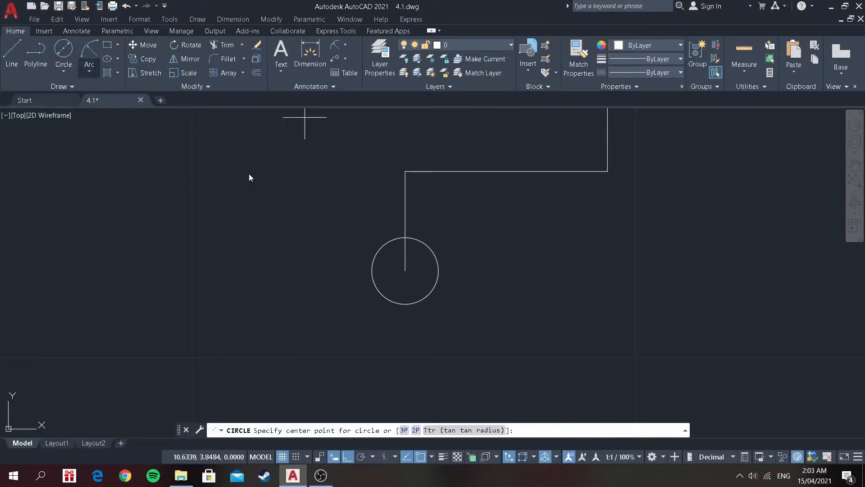
click(405, 270)
scroll(356, 392, down, 4)
scroll(354, 347, up, 4)
scroll(387, 333, down, 2)
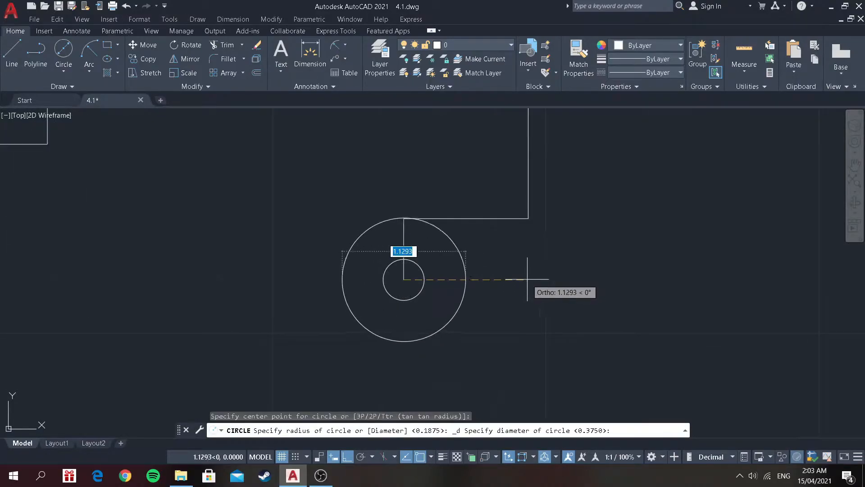
text(1.12)
key(Return)
Draw a line from the larger circle's bottom point 0.80 right and then up to the horizontal line above.
scroll(524, 275, down, 2)
scroll(525, 275, down, 1)
click(12, 51)
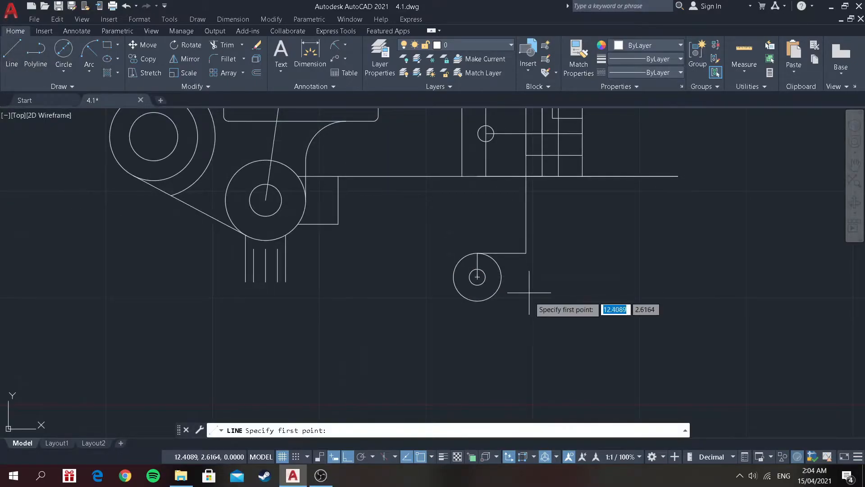
click(477, 301)
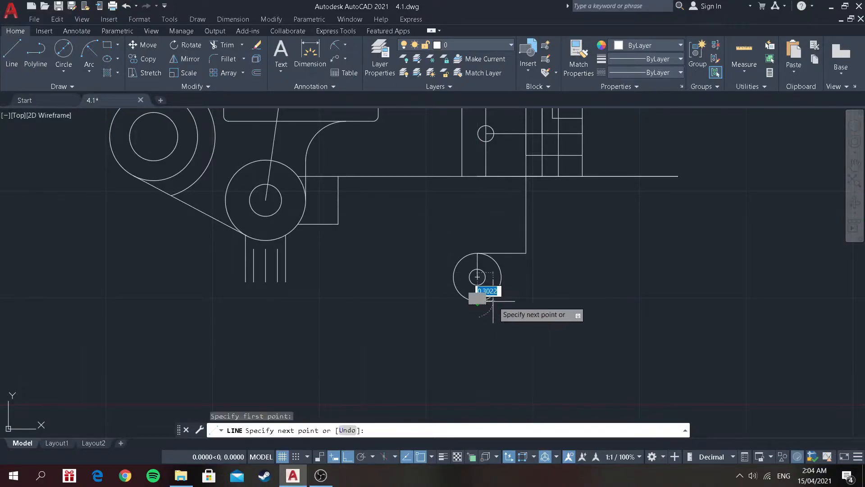
text(0.)
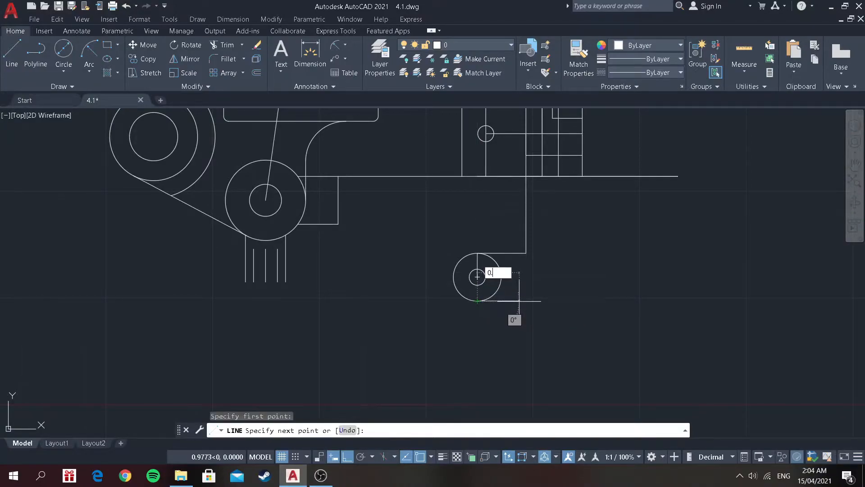
key(Return)
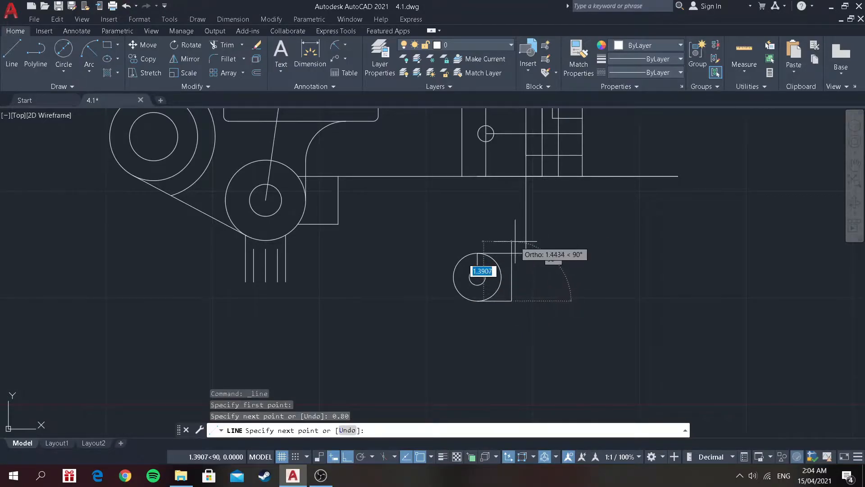
click(512, 253)
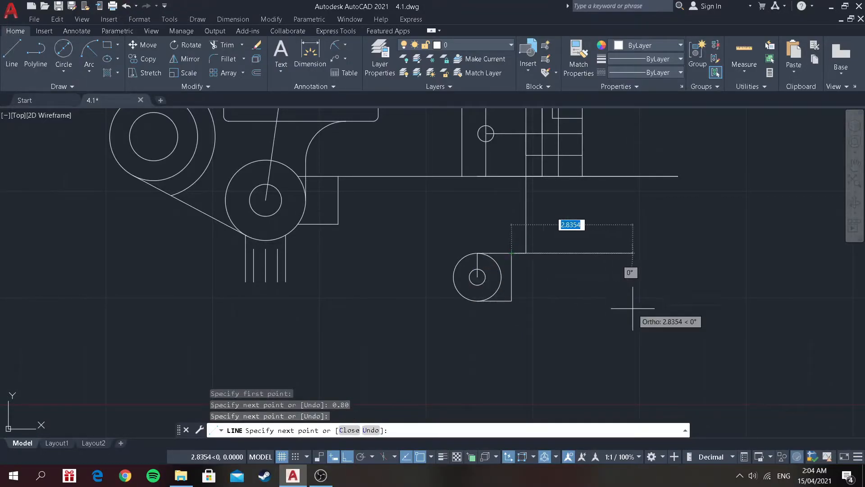
key(Return)
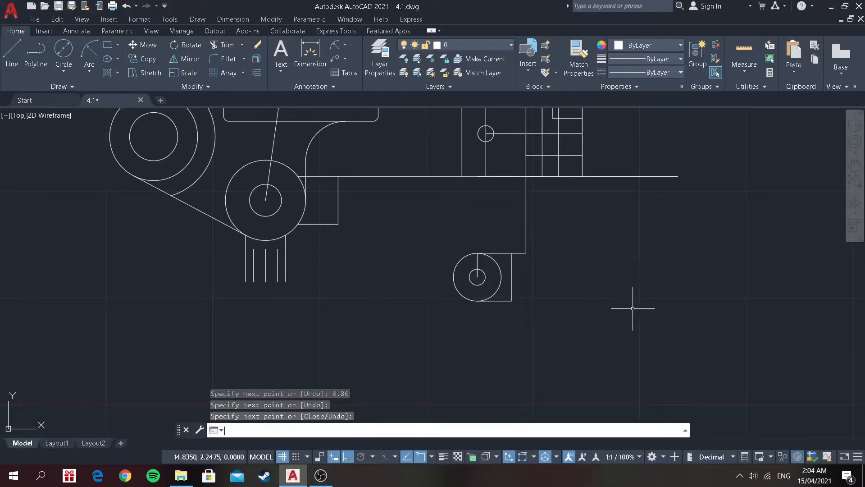
Trim away the short vertical line inside the two lower concentric circles.
click(230, 46)
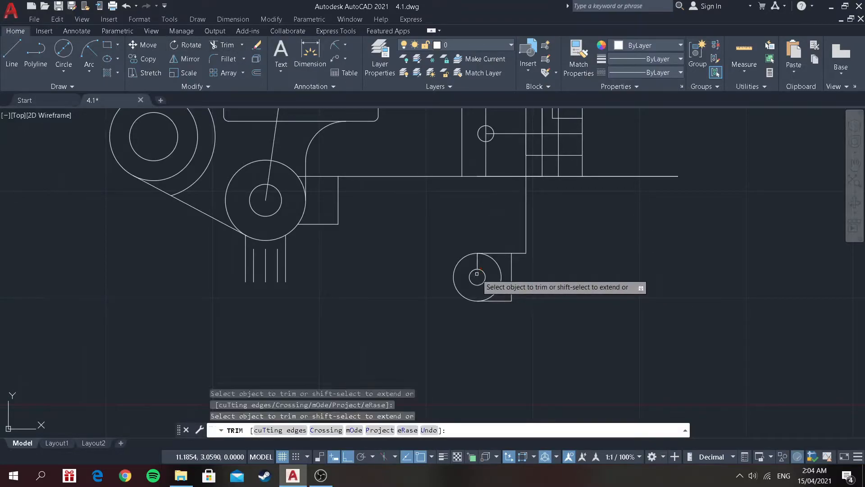
click(477, 266)
key(Return)
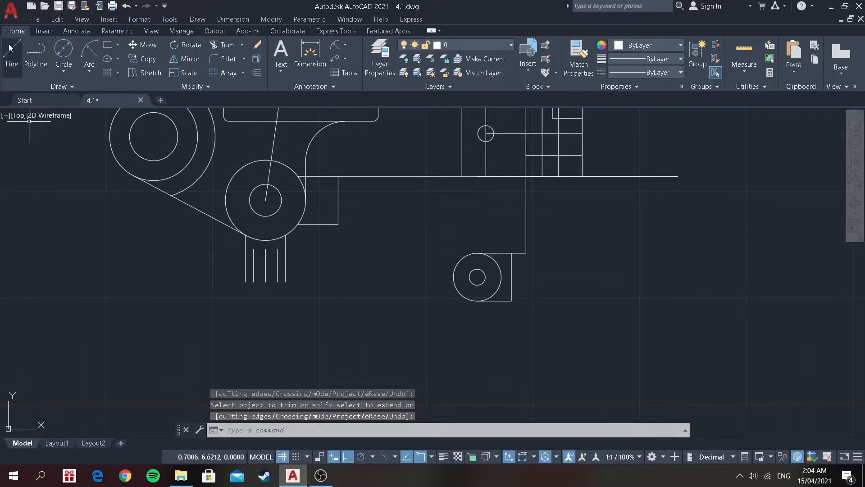
Draw a line from the long vertical line's crossing with the base line, 0.4727 down and 3.56 right.
click(12, 59)
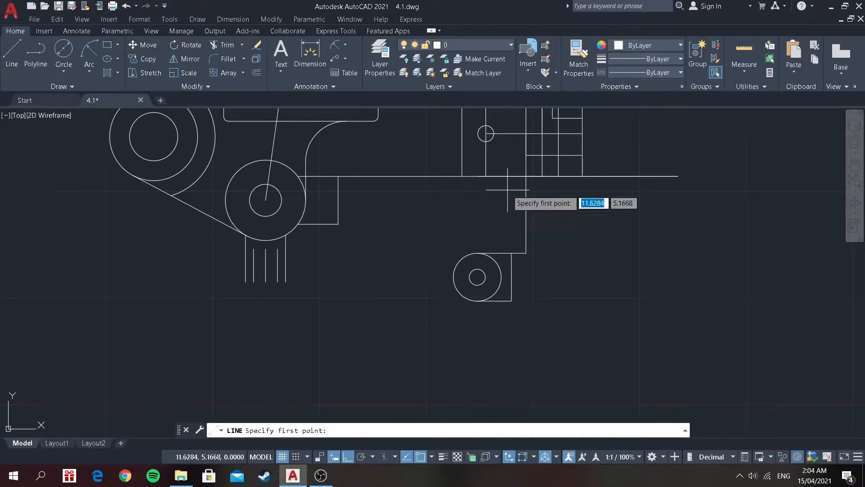
click(525, 176)
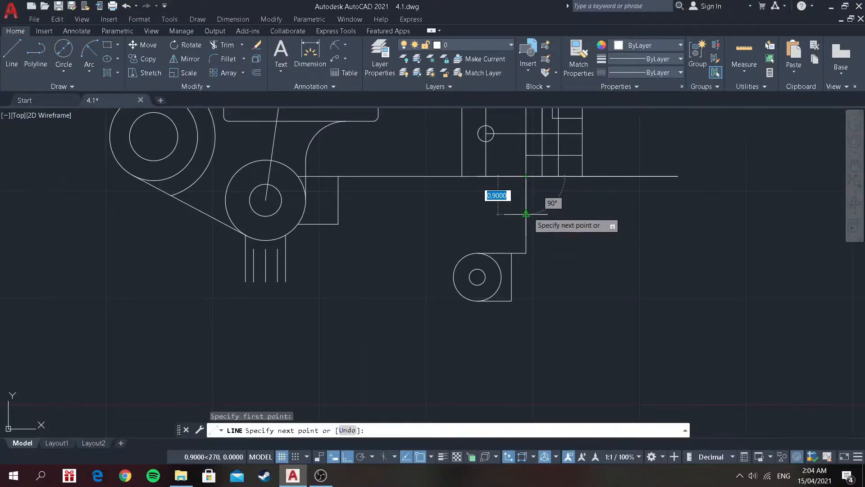
text(0.4727)
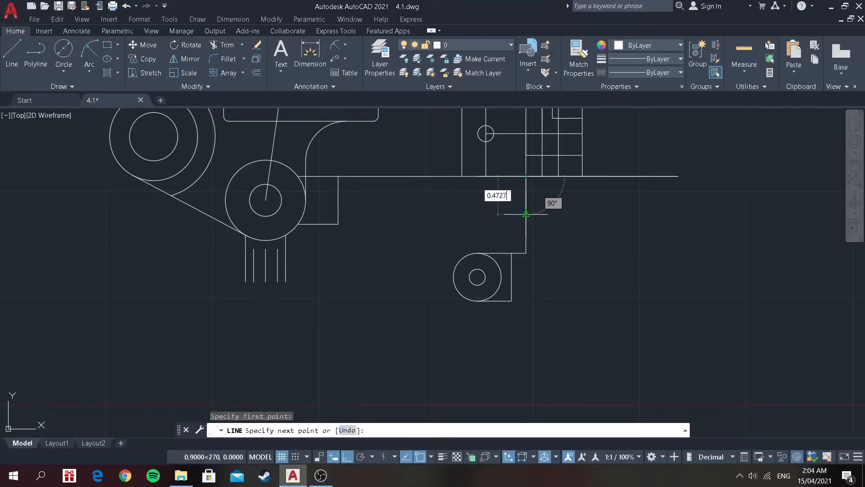
key(Return)
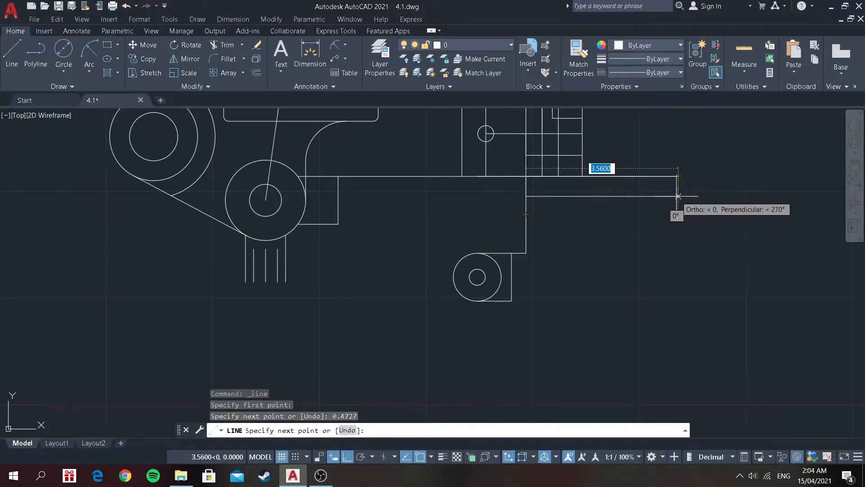
text(3.56)
key(Return)
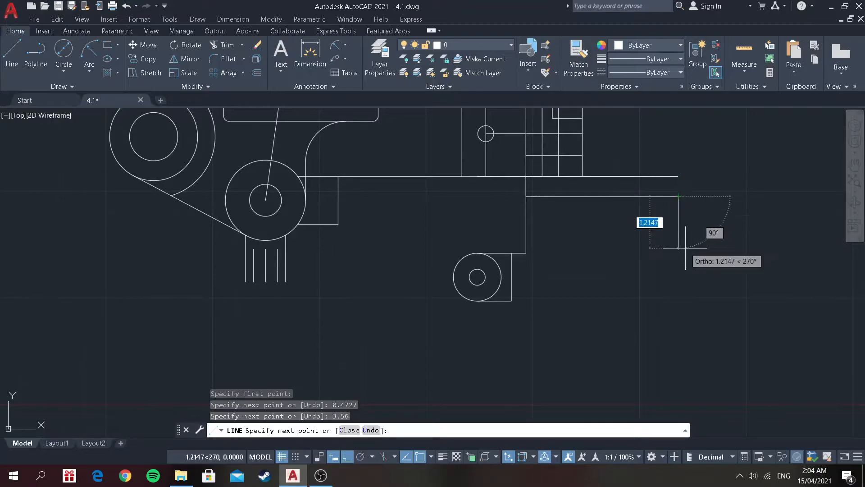
key(Return)
Draw a line from the left end of the block's lowest inner horizontal, 1.76 down, 2.2525 right and up to the new 3.56 line.
click(12, 54)
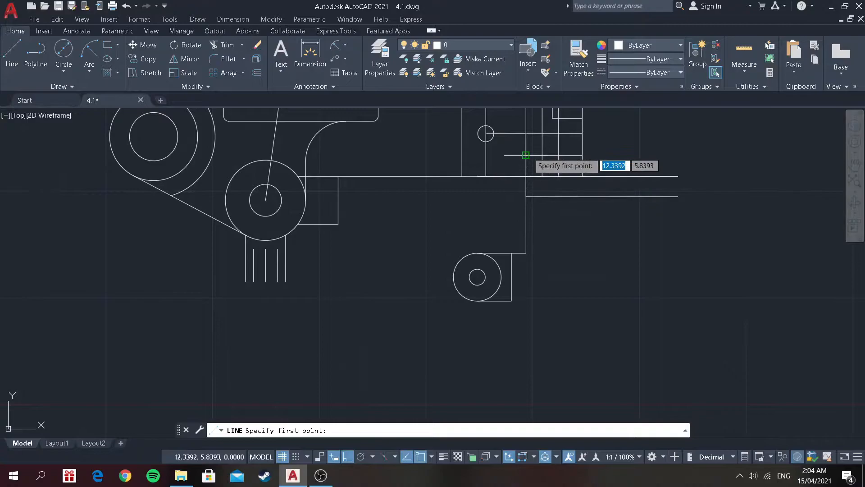
click(525, 155)
text(1.76)
key(Return)
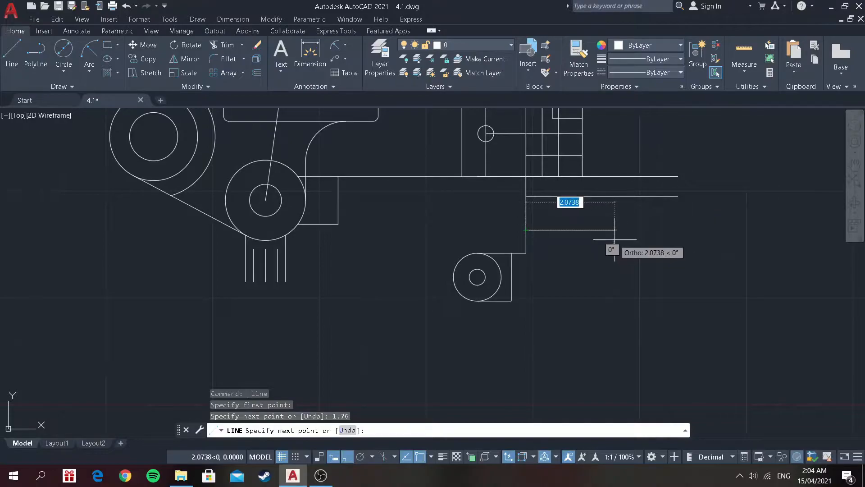
text(2.2525)
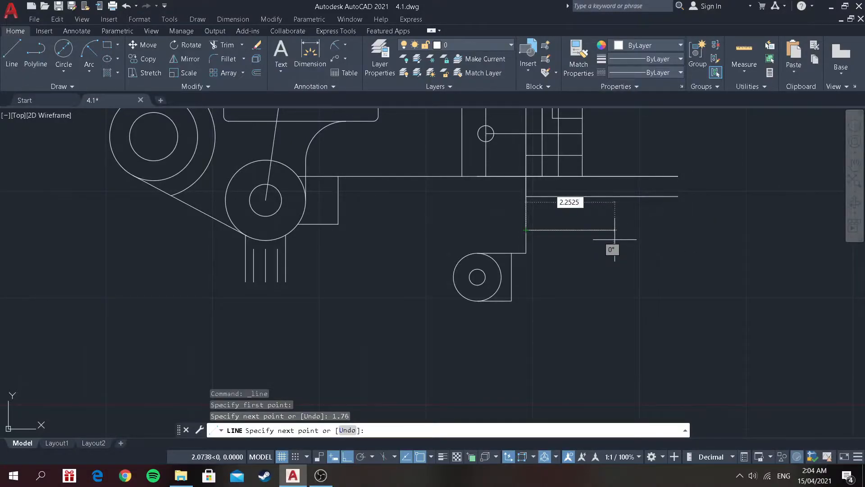
key(Return)
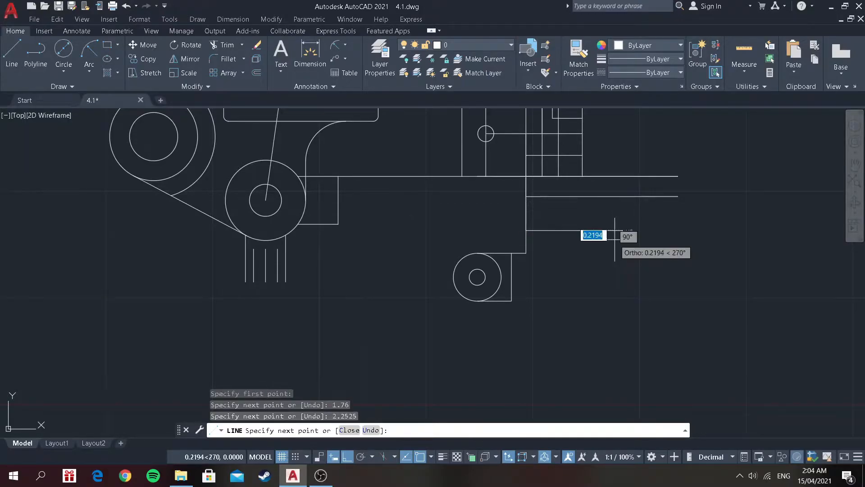
click(621, 197)
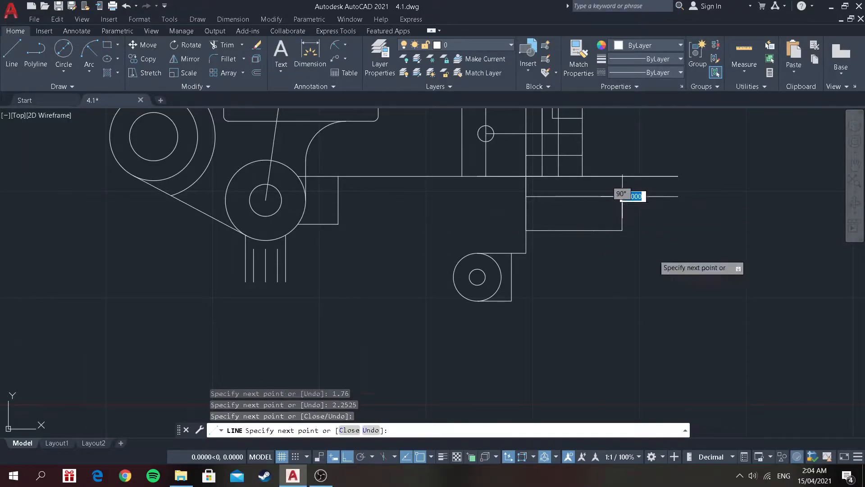
key(Return)
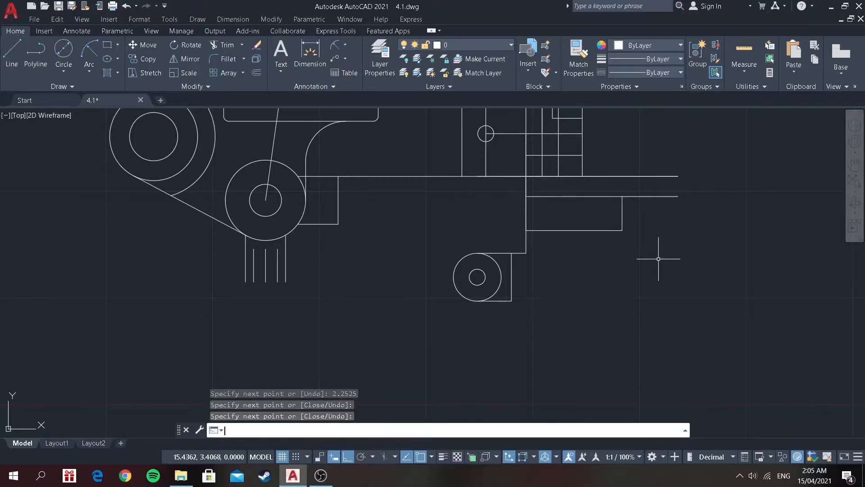
Draw a 0.1875 horizontal line to the right from the upper end of the 2.2525-wide rectangle's right vertical edge.
click(12, 54)
click(622, 196)
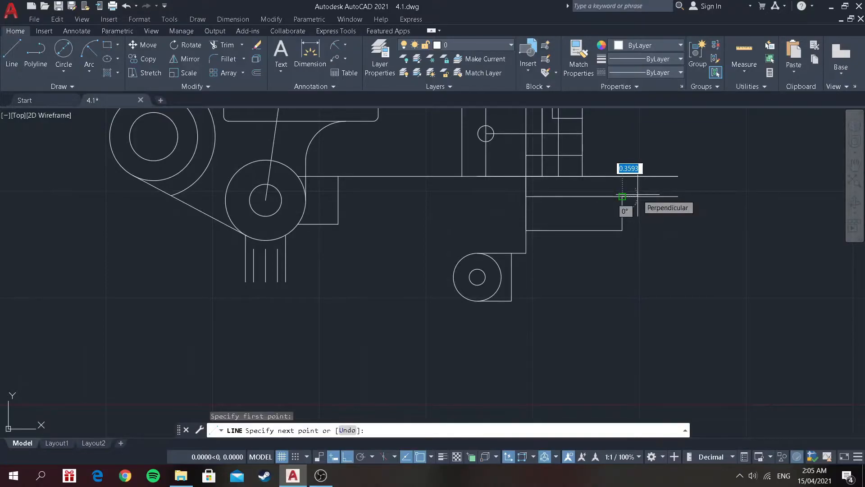
text(0.187)
key(Return)
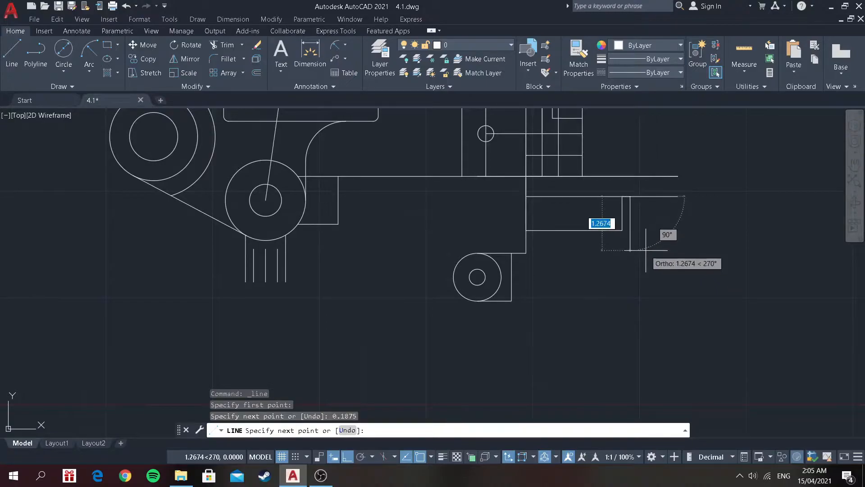
key(Return)
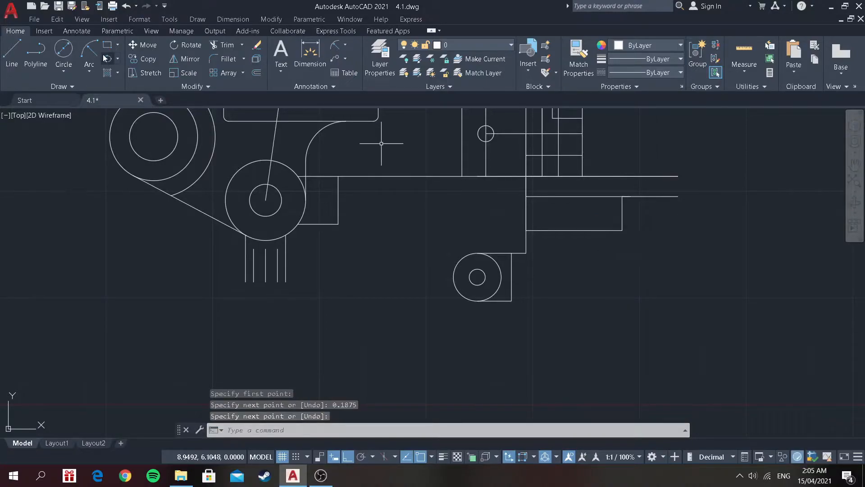
Draw a 0.375 diameter circle centred on the right end of the short 0.1875 line.
click(63, 51)
scroll(633, 192, up, 5)
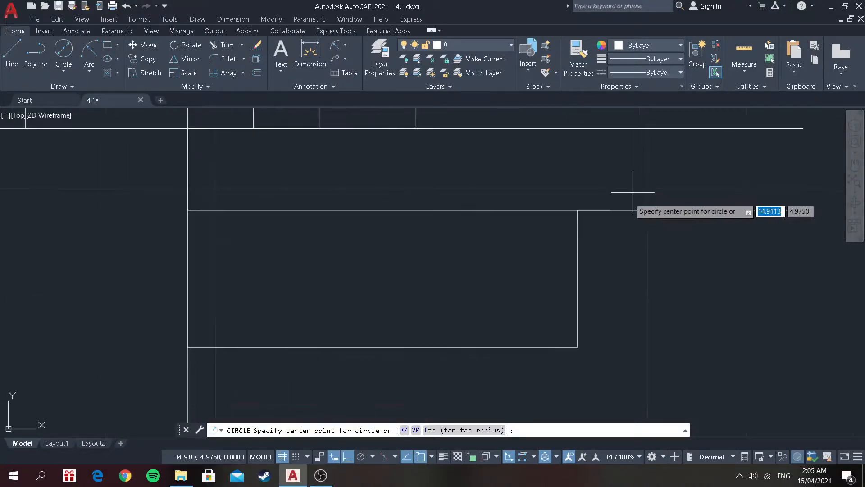
click(609, 210)
text(d)
key(Return)
text(0)
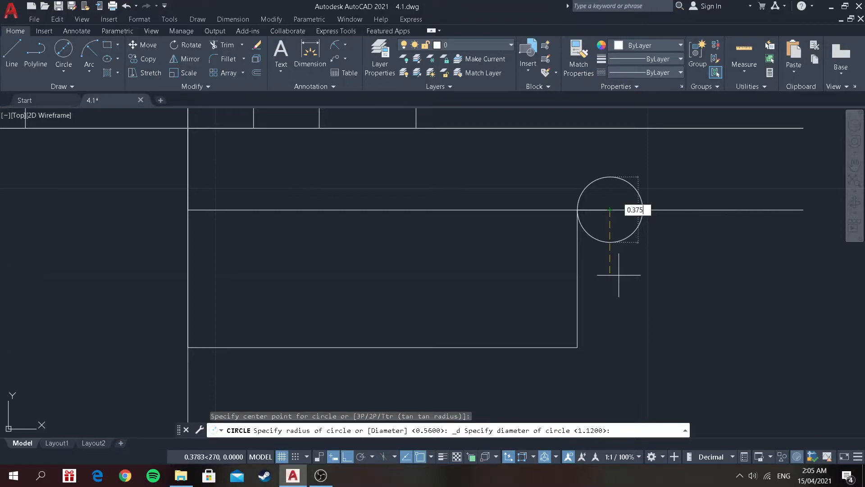
text(.375)
key(Return)
Draw a concentric circle of 1.12 diameter around the 0.375 diameter circle.
key(Return)
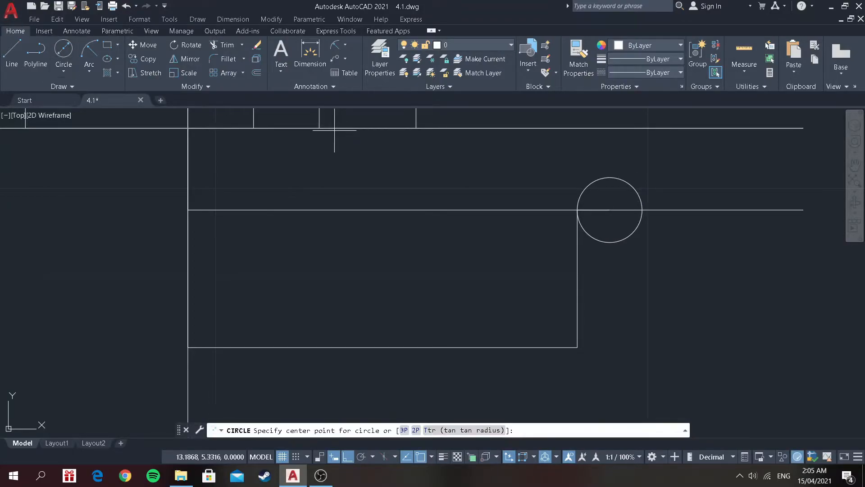
click(609, 210)
text(d)
key(Return)
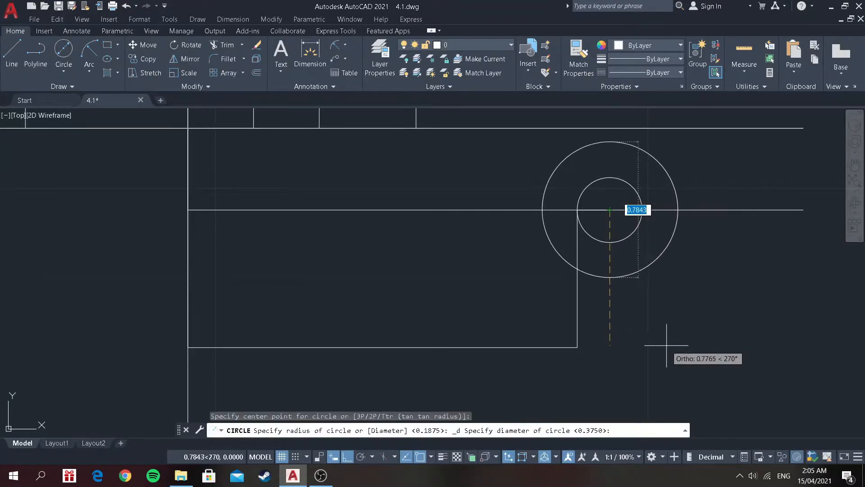
text(1.12)
key(Return)
scroll(664, 347, down, 2)
scroll(664, 348, down, 2)
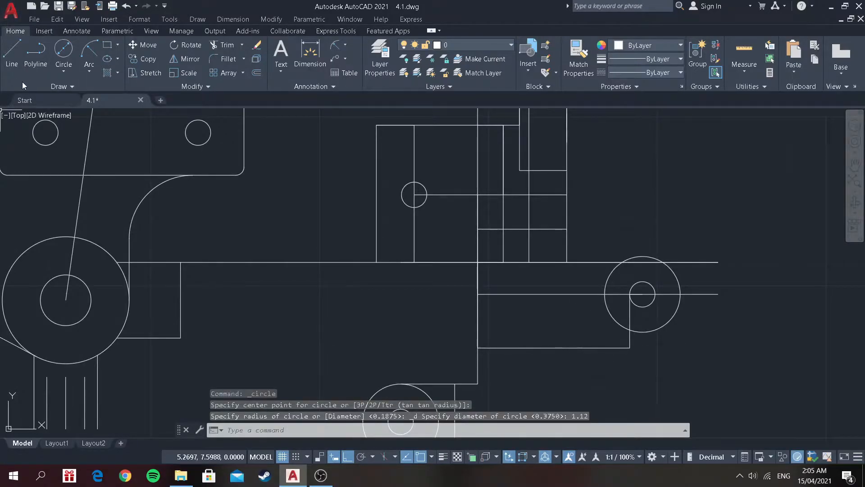
Draw two vertical lines extending the side view's inner verticals from the long horizontal line down to the lower block's bottom edge.
click(12, 55)
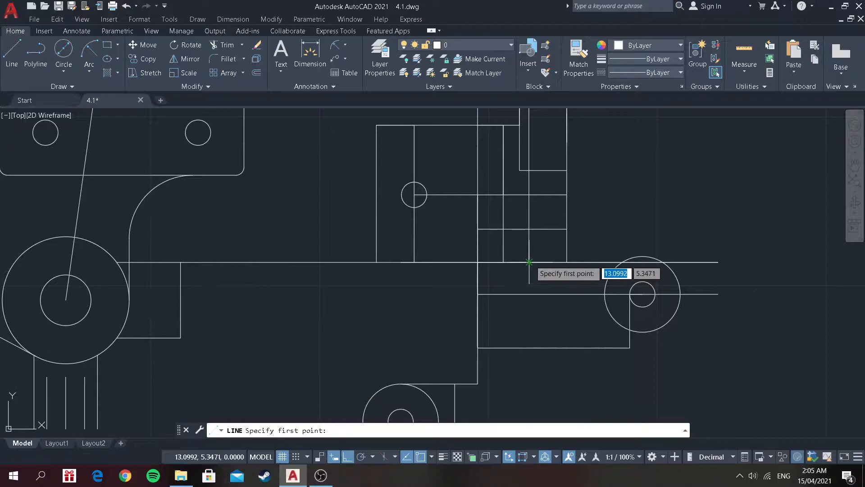
click(529, 261)
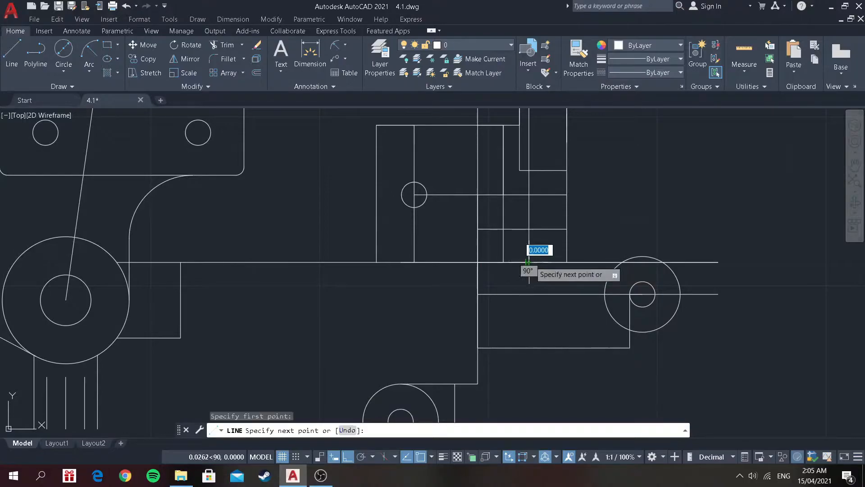
click(529, 347)
key(Return)
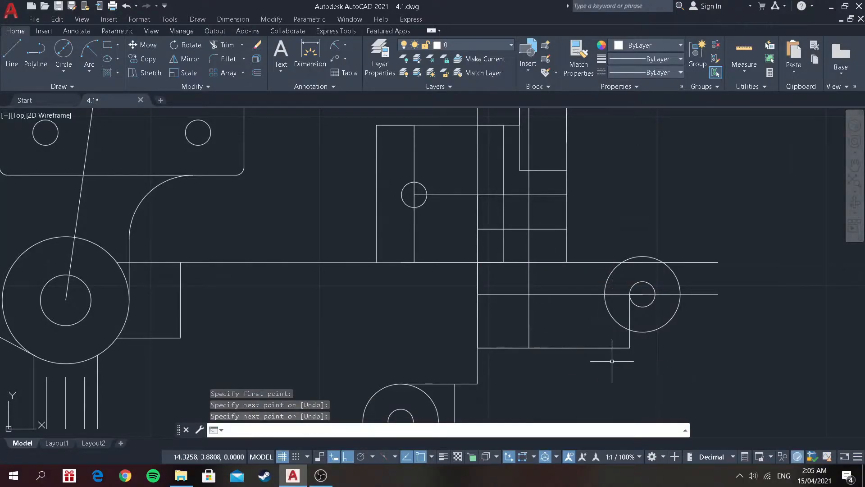
click(12, 53)
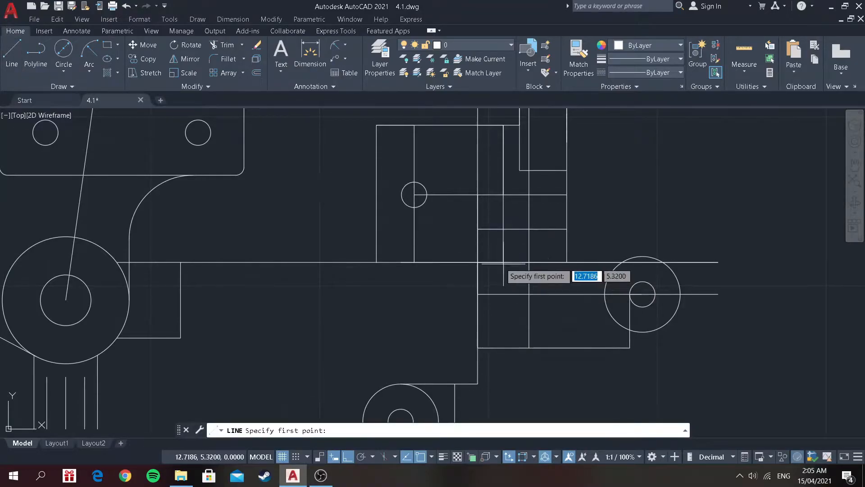
click(504, 262)
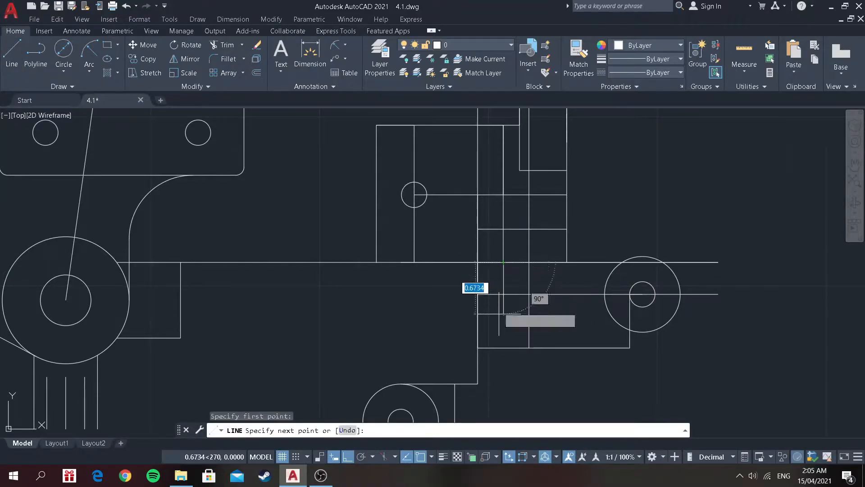
click(503, 347)
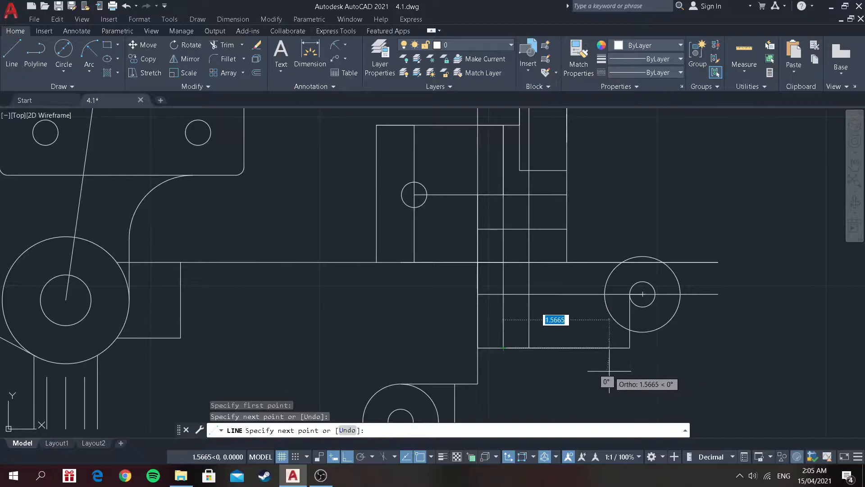
key(Return)
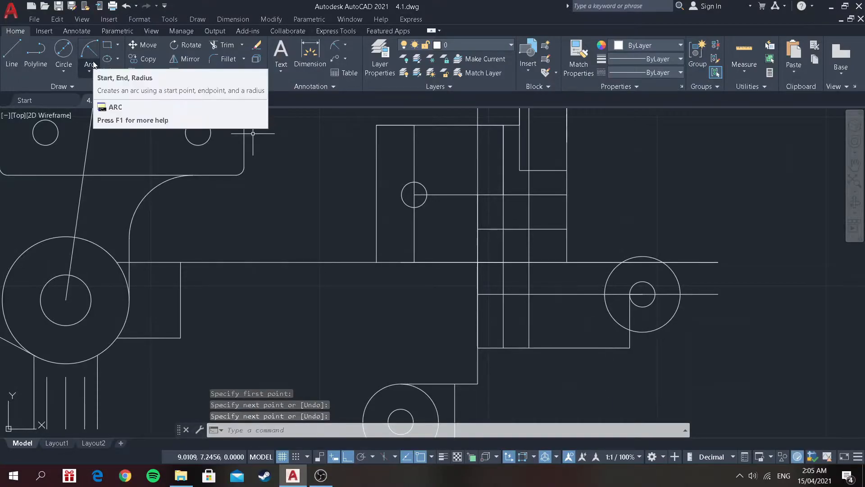
Draw a 0.375-diameter circle where the lower block's left inner vertical crosses its horizontal centerline.
click(62, 51)
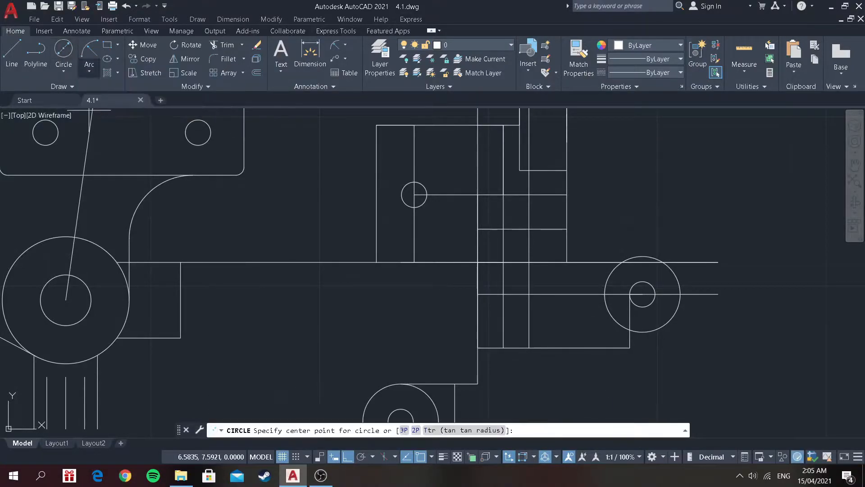
click(504, 294)
text(d)
key(Return)
text(0.)
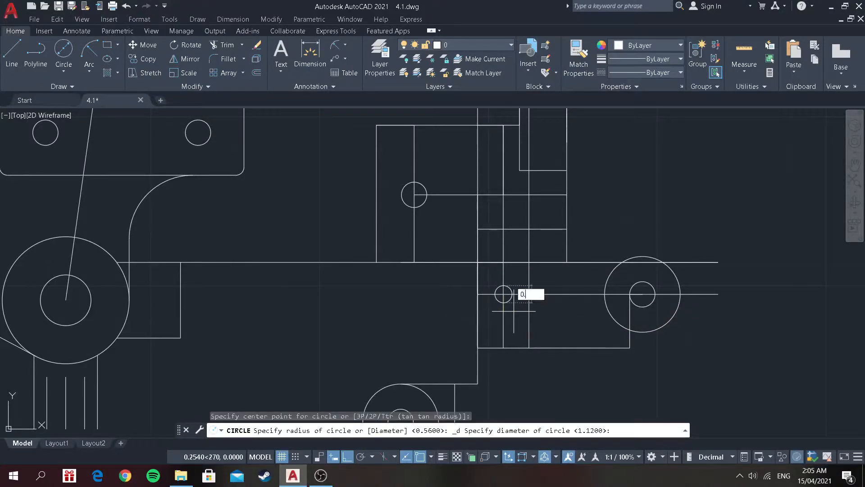
text(375)
key(Return)
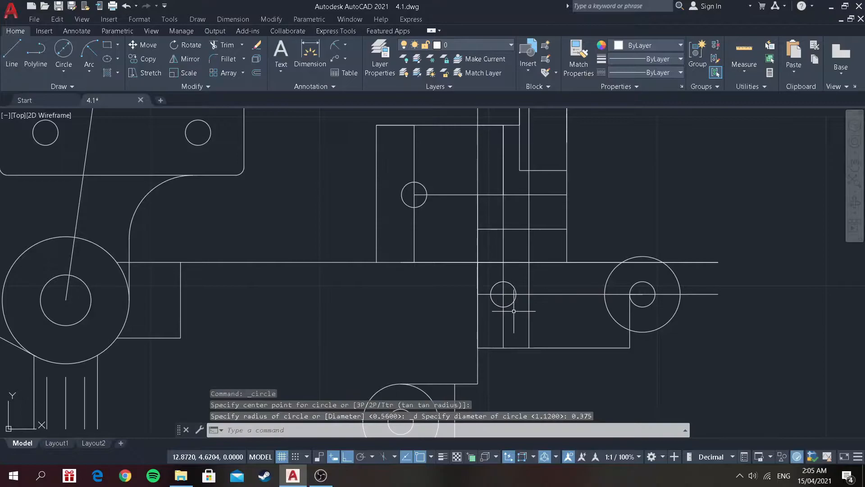
Draw horizontal lines from the new circle's top point to the block's left edge and to the inner vertical on its right.
click(15, 61)
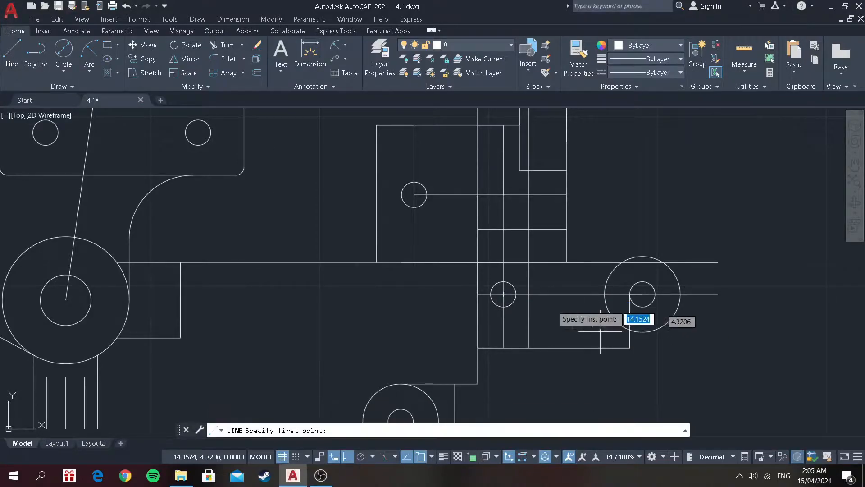
click(504, 284)
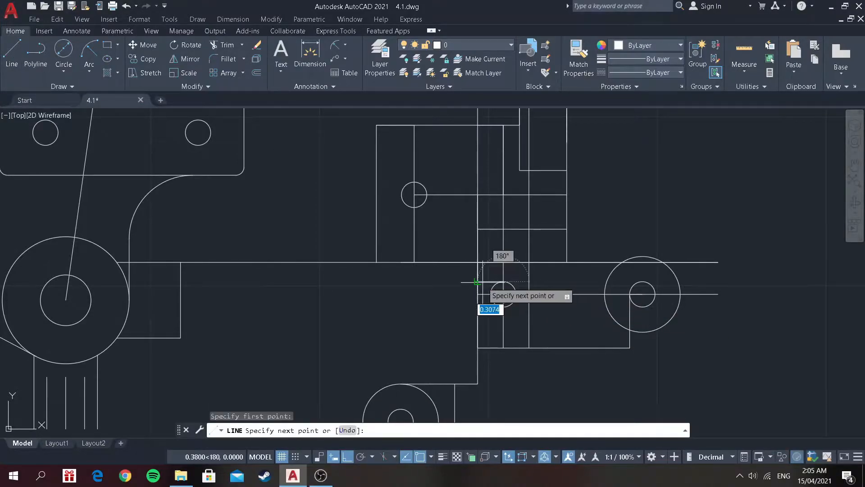
click(477, 282)
key(Return)
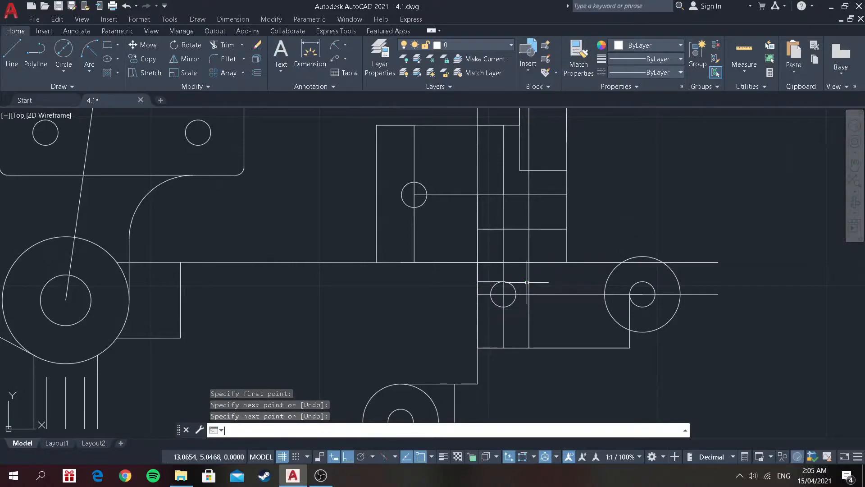
key(Return)
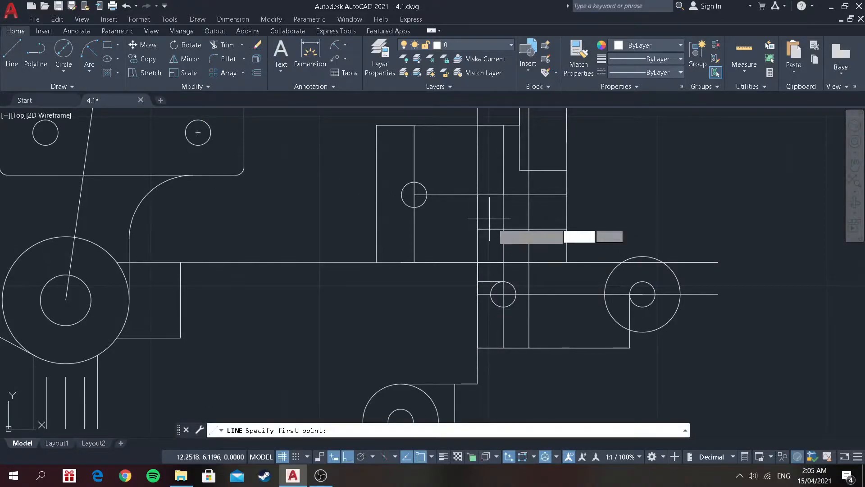
click(503, 281)
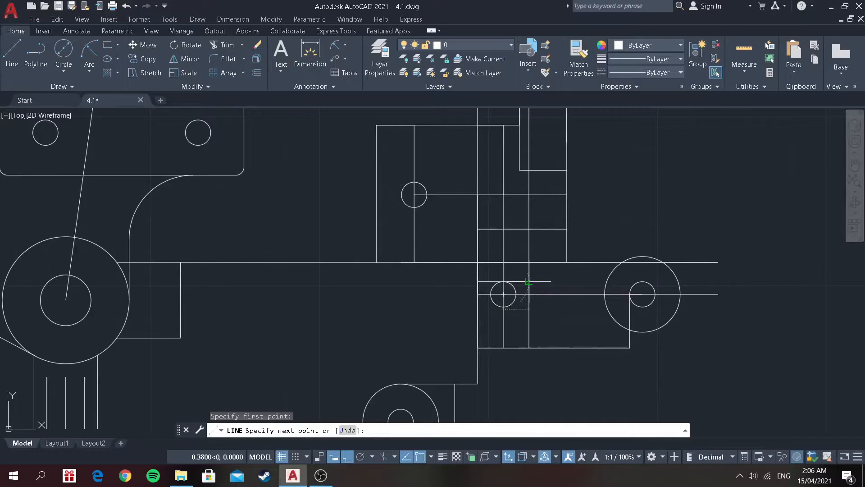
click(600, 284)
key(Return)
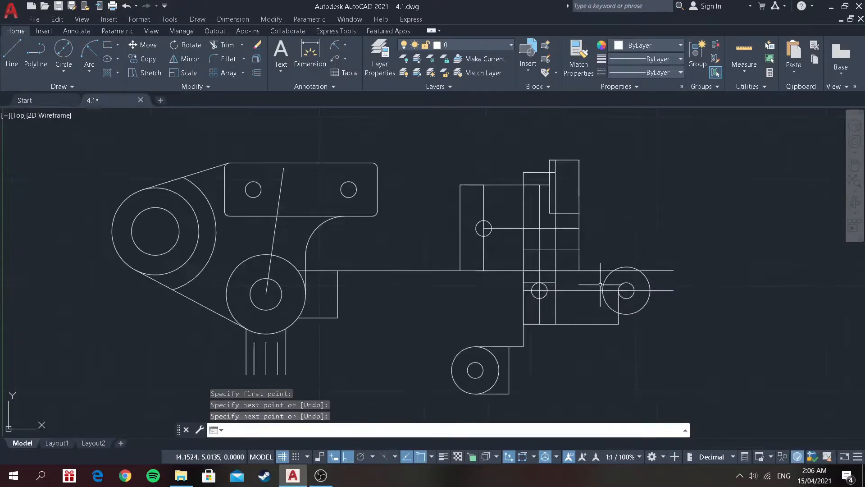
Draw a Start, End, Radius arc from the bottom boss's lower-right corner, ending about 1.77 away at 32°, with radius about 1.74 and Ortho off.
scroll(580, 318, down, 5)
scroll(581, 344, up, 5)
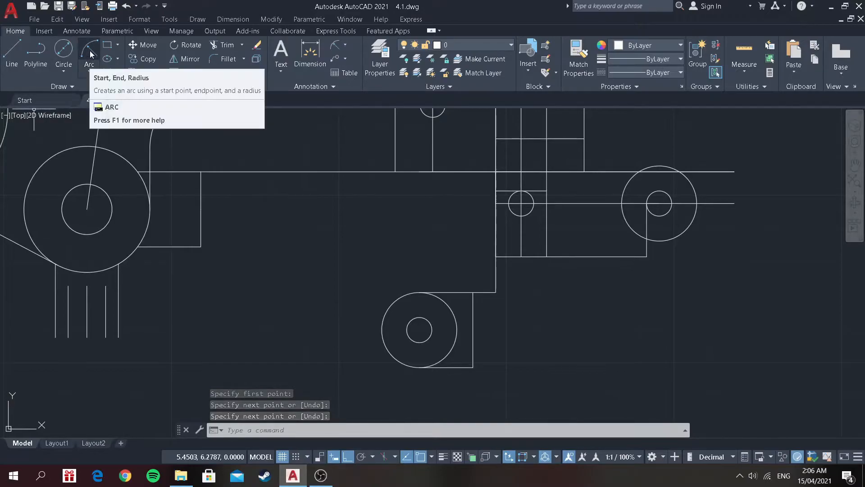
click(90, 71)
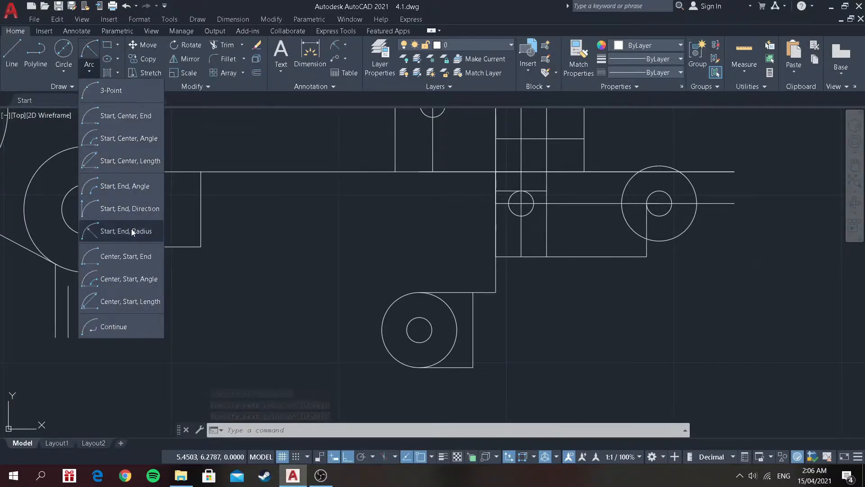
click(127, 231)
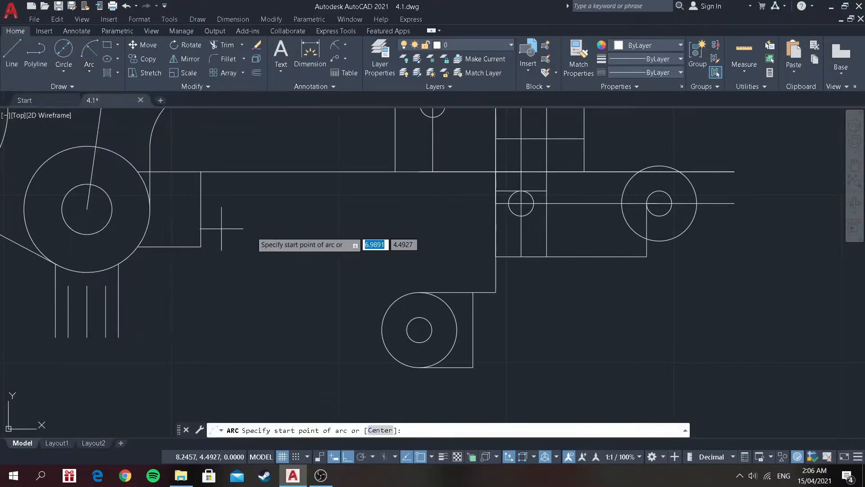
click(473, 368)
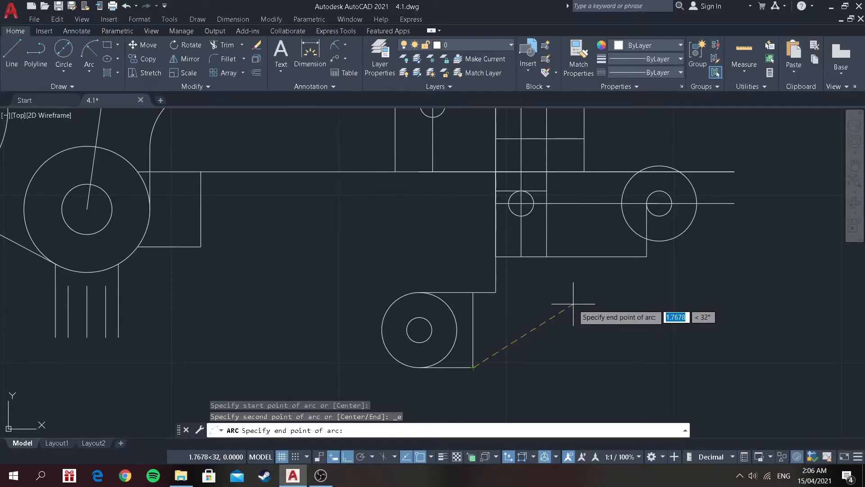
click(573, 304)
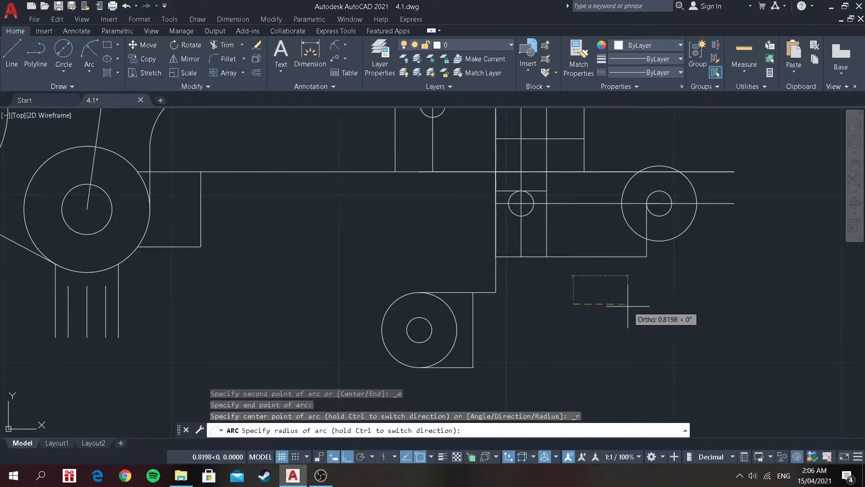
click(343, 457)
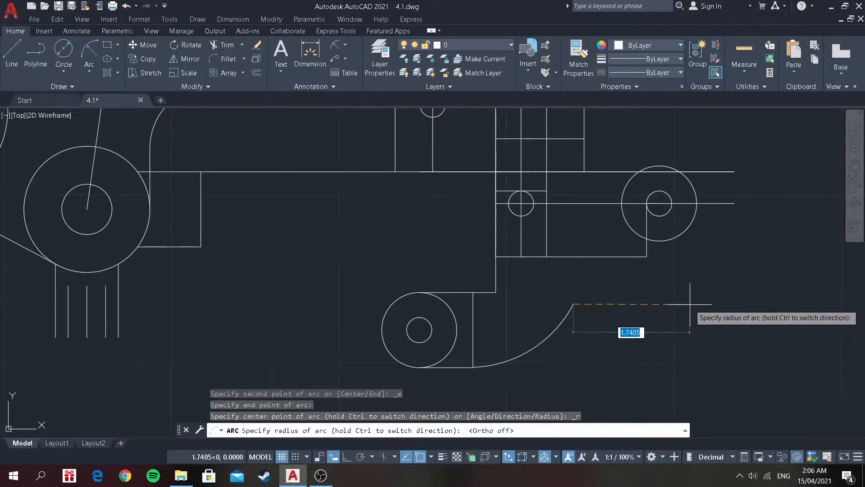
click(691, 304)
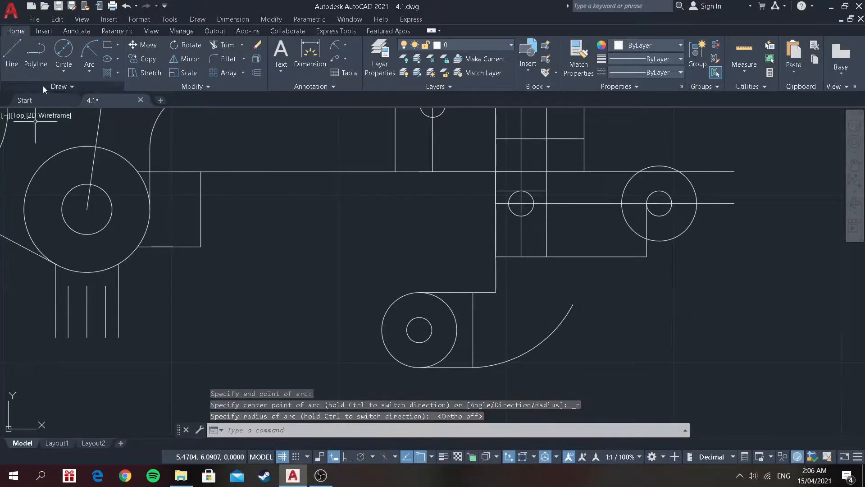
Draw a second Start, End, Radius arc from the lower block's bottom-right corner to the first arc's free end, picking the radius freehand.
click(84, 63)
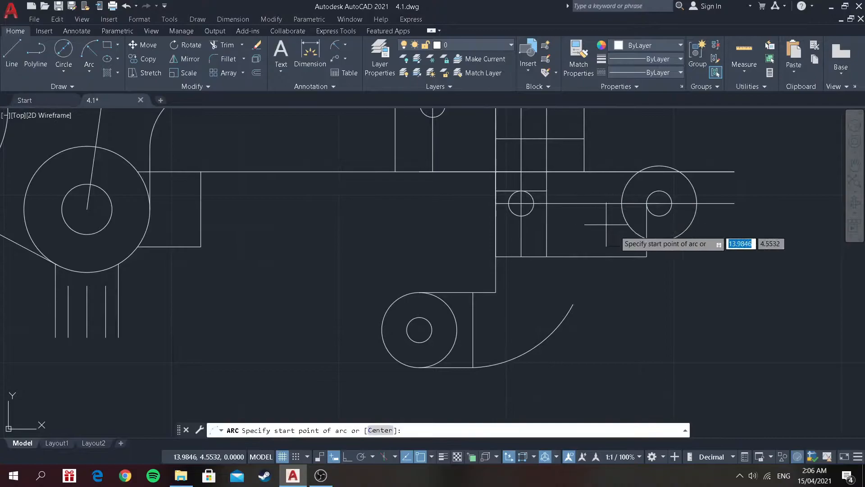
click(646, 256)
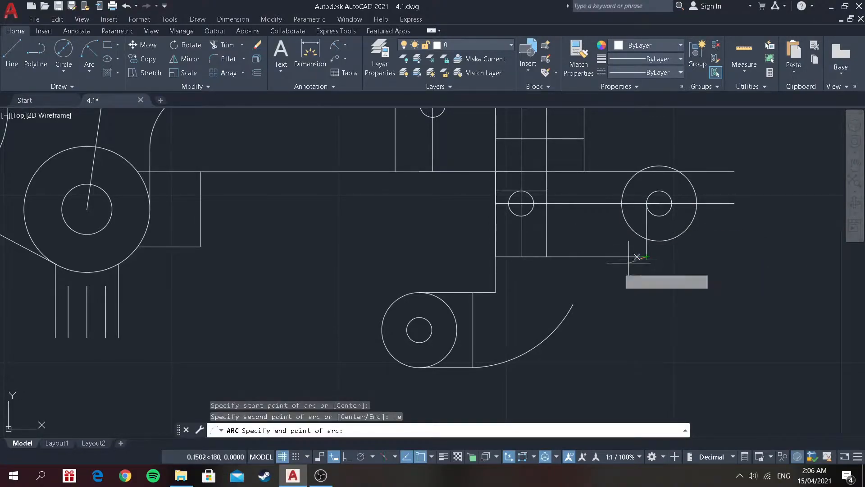
click(573, 303)
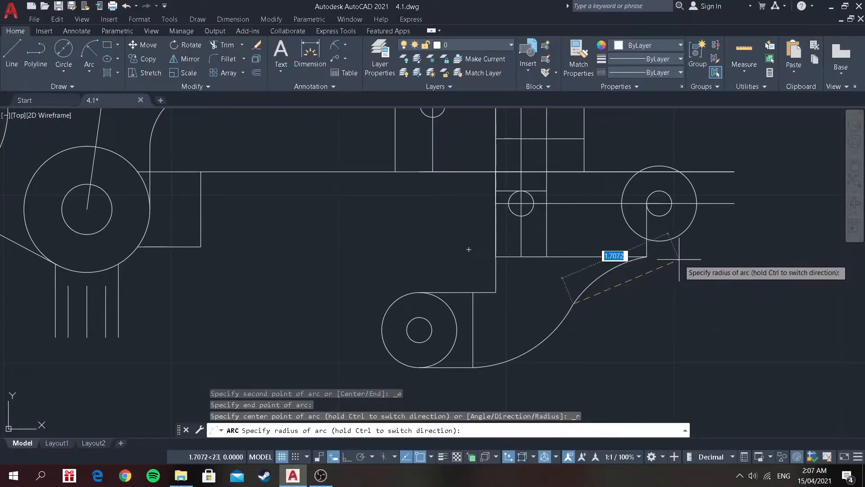
click(674, 304)
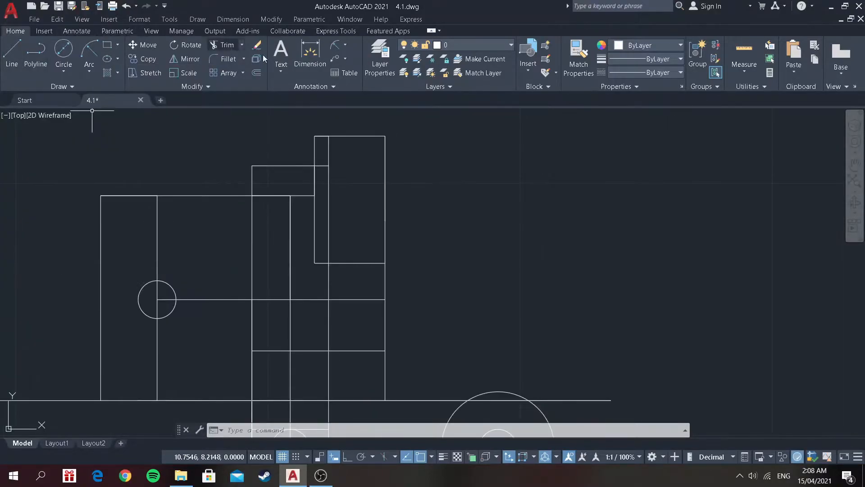
With Ortho on, draw a line 0.42 down from the upper block's top-right corner, then across to the block's left edge.
click(17, 67)
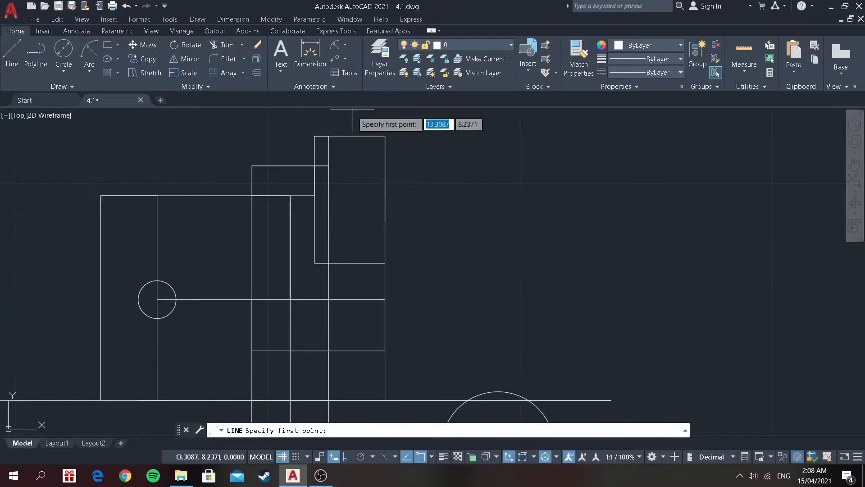
click(385, 136)
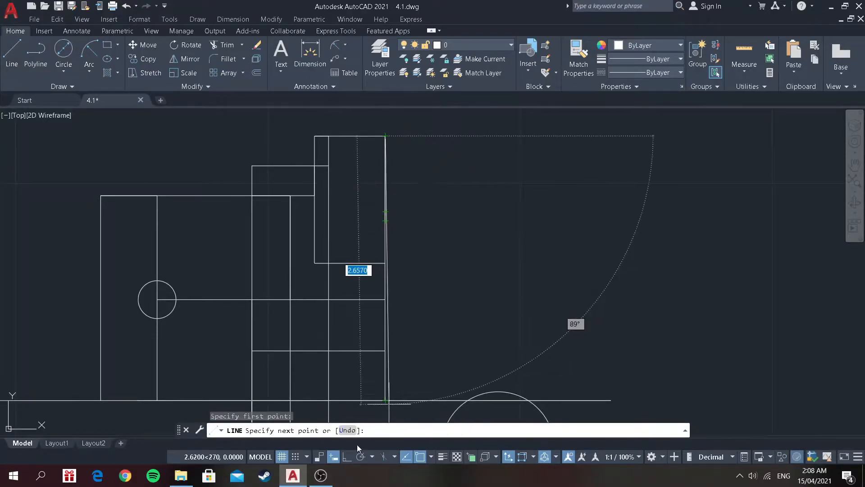
click(347, 456)
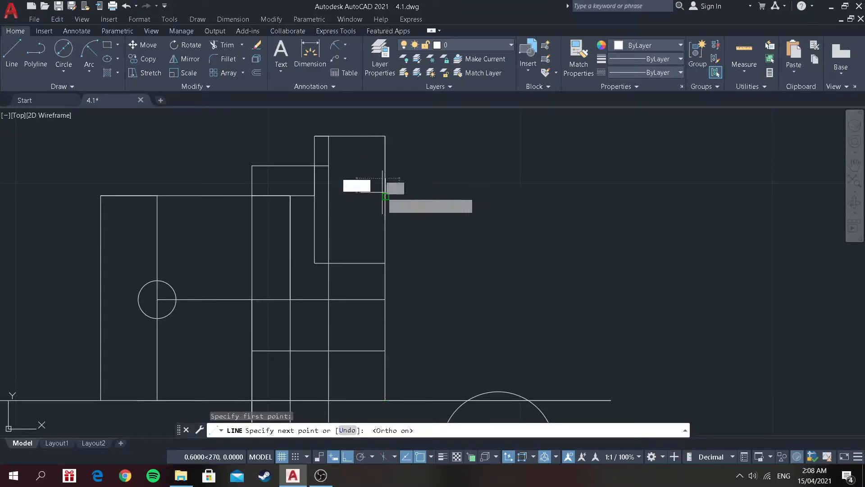
key(Return)
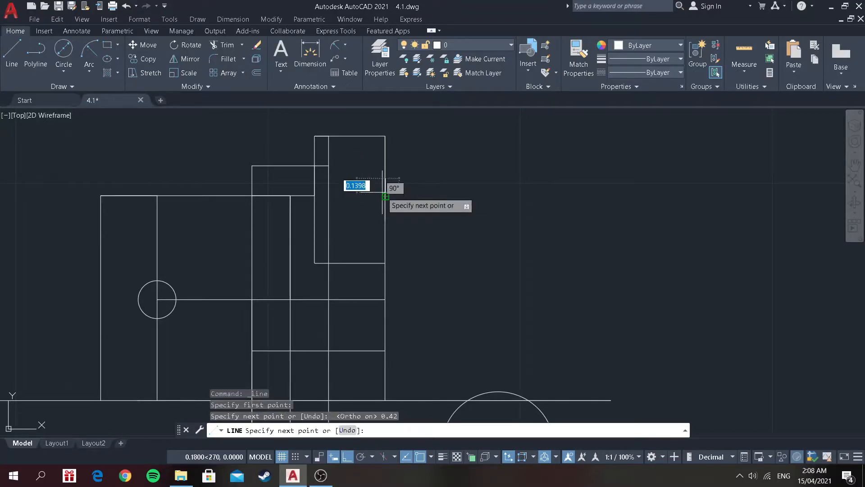
click(314, 179)
key(Return)
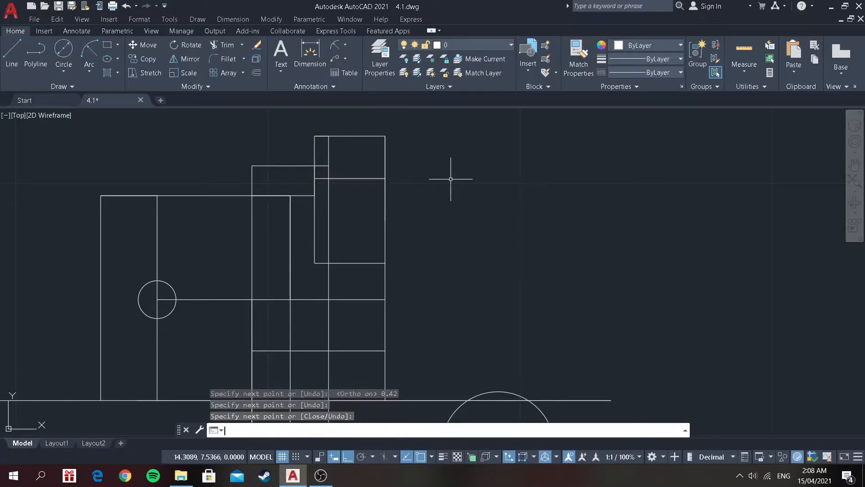
Draw a line 0.42 down from the right end of the upper block's inner horizontal, continuing across to the block's left edge.
click(20, 69)
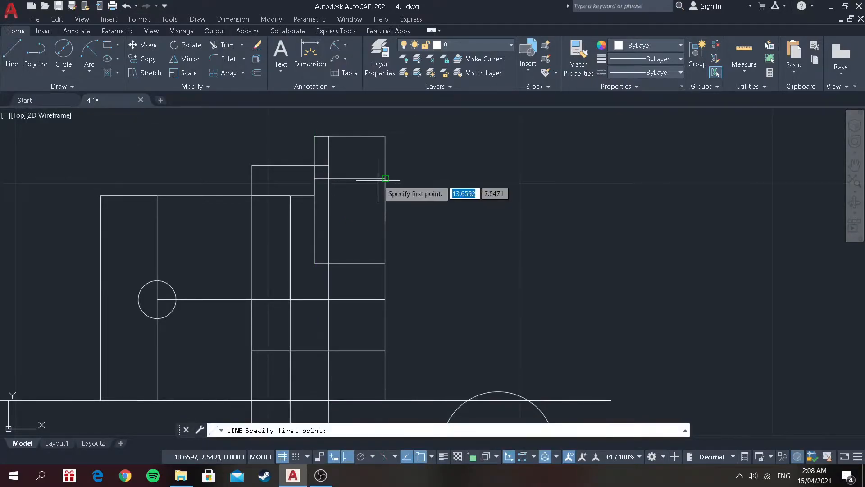
click(385, 178)
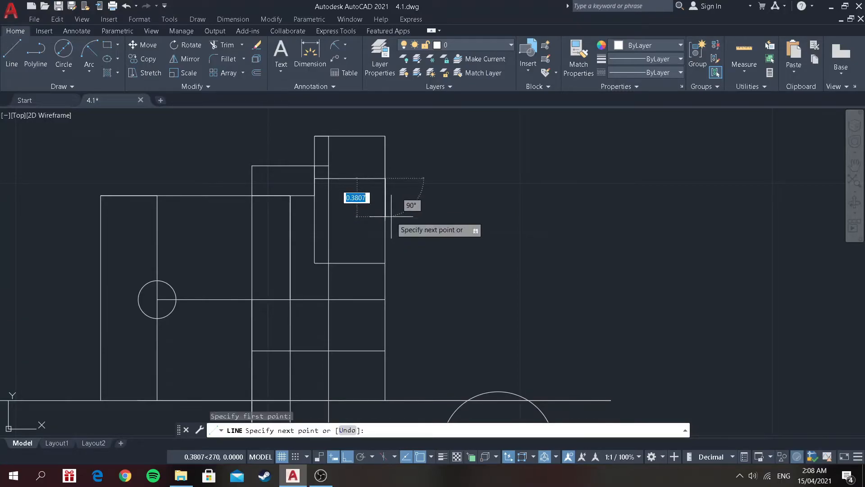
key(Return)
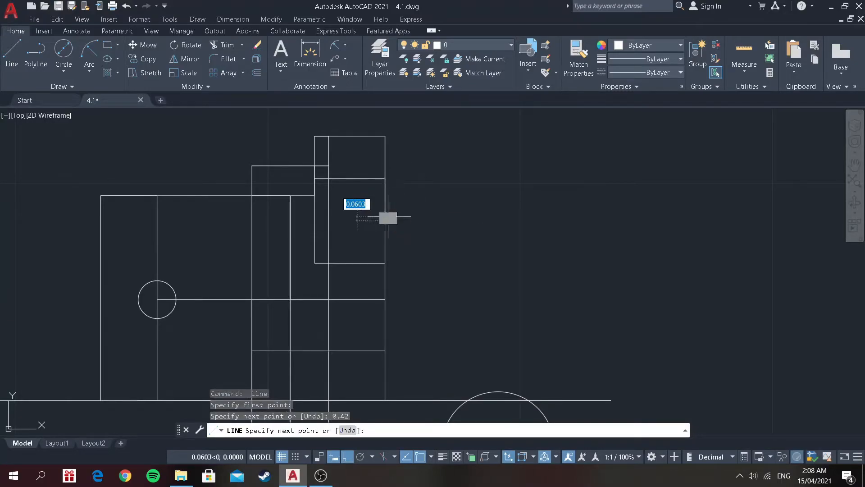
click(315, 221)
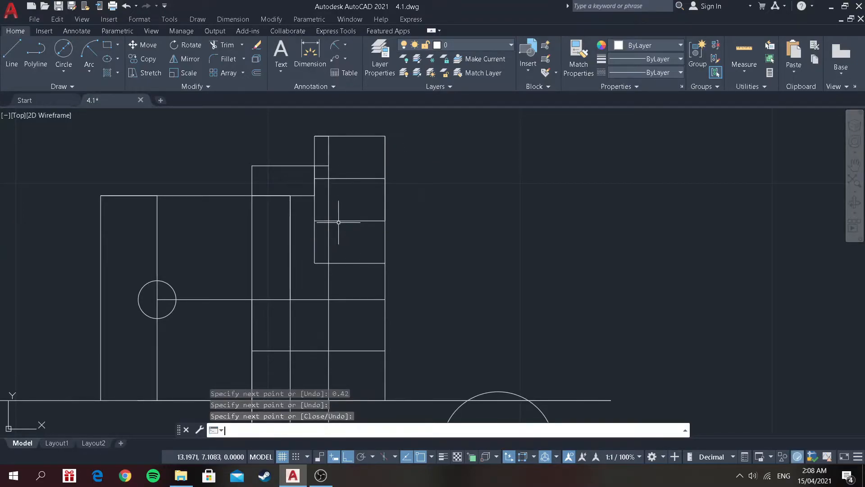
key(Return)
From the right end of the upper block's lower inner horizontal, draw a line 0.18 up, continuing across to the left edge.
key(Return)
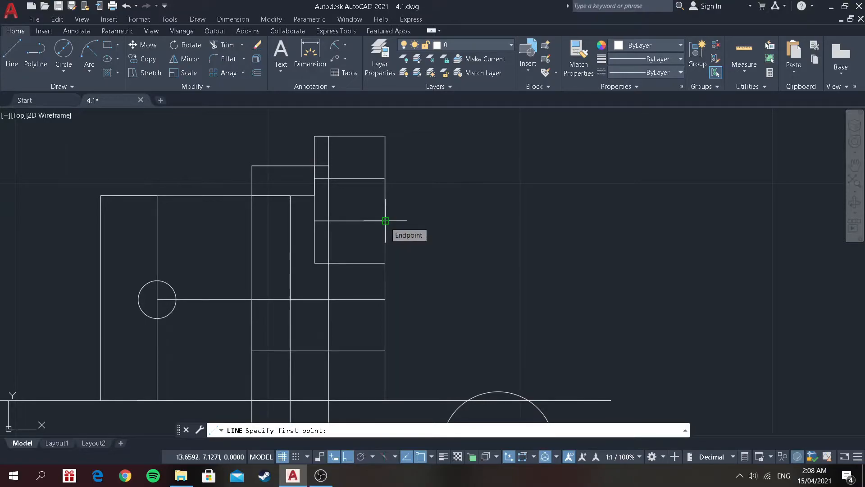
click(386, 221)
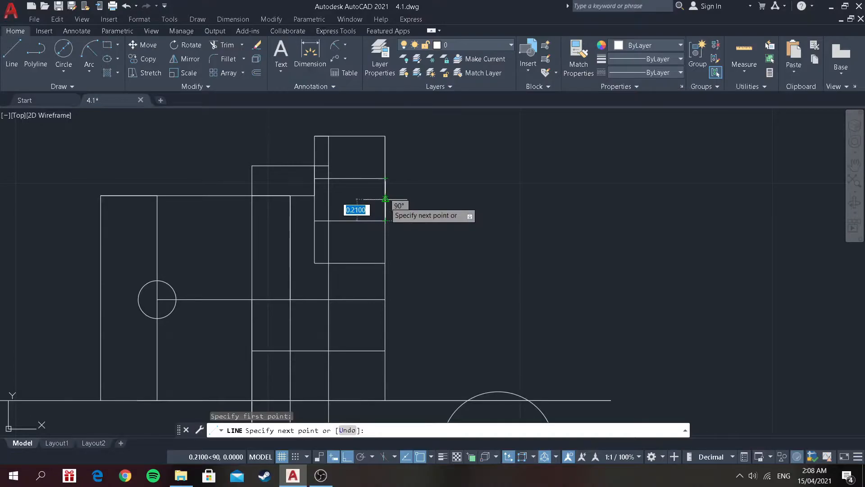
text(0)
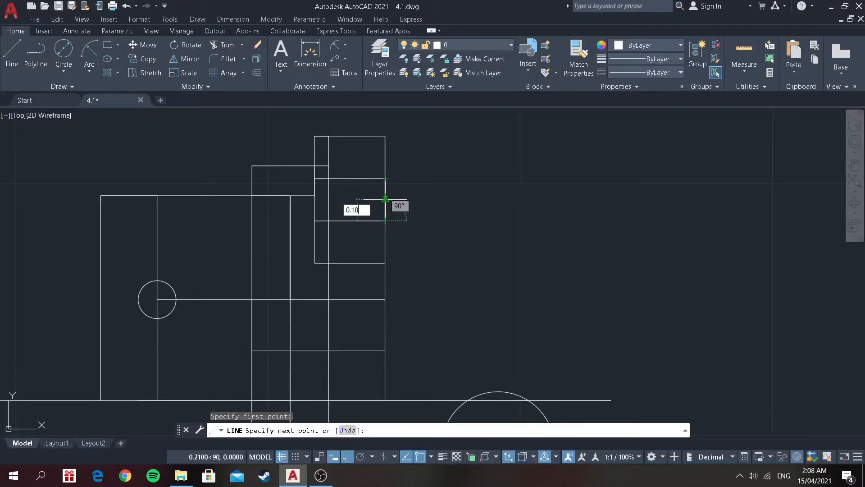
text(.18)
key(Return)
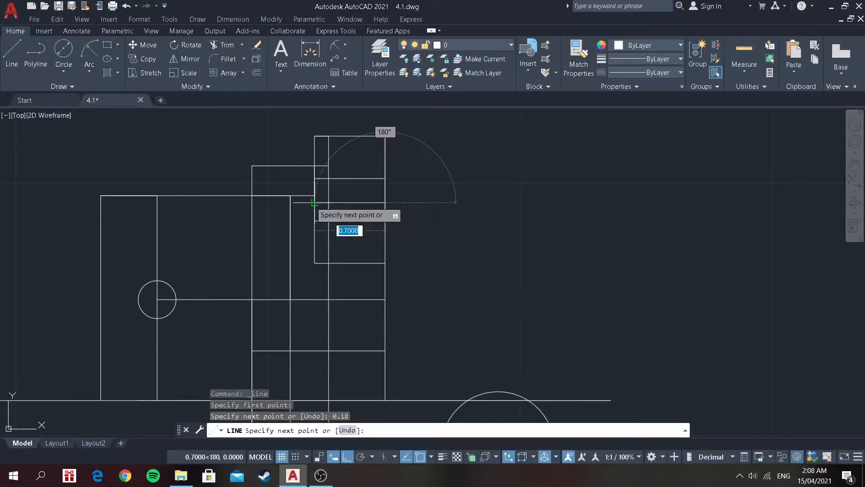
click(314, 203)
key(Return)
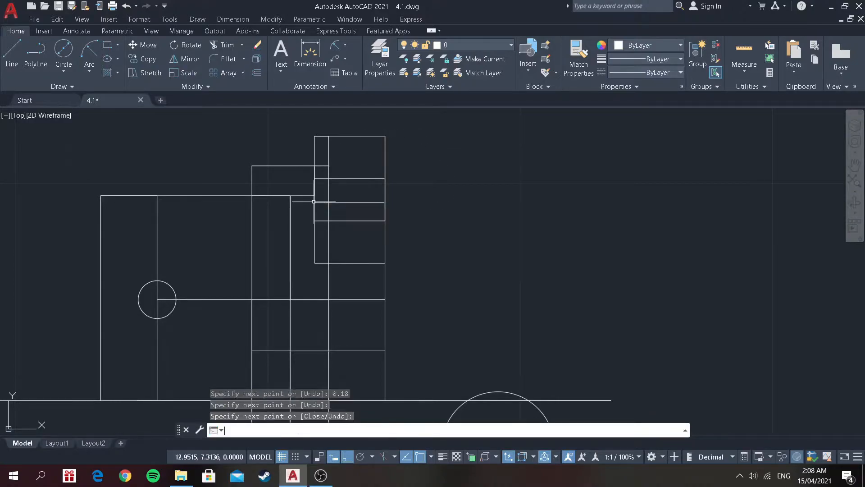
From the right end of the upper block's topmost inner horizontal, draw a line 0.18 down, continuing across to the left edge.
click(5, 62)
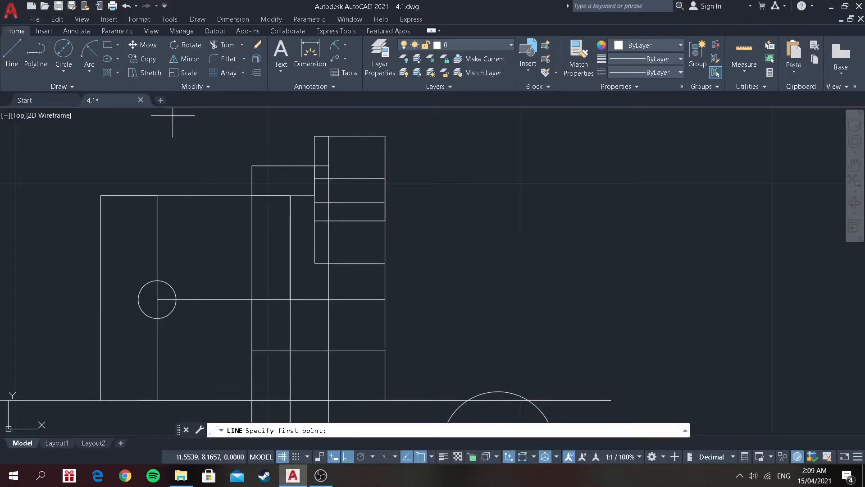
click(385, 179)
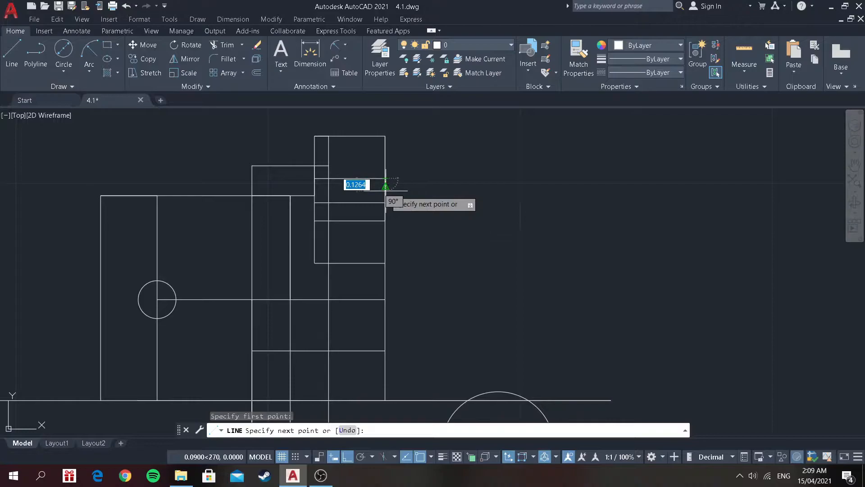
text(1)
key(BackSpace)
text(0)
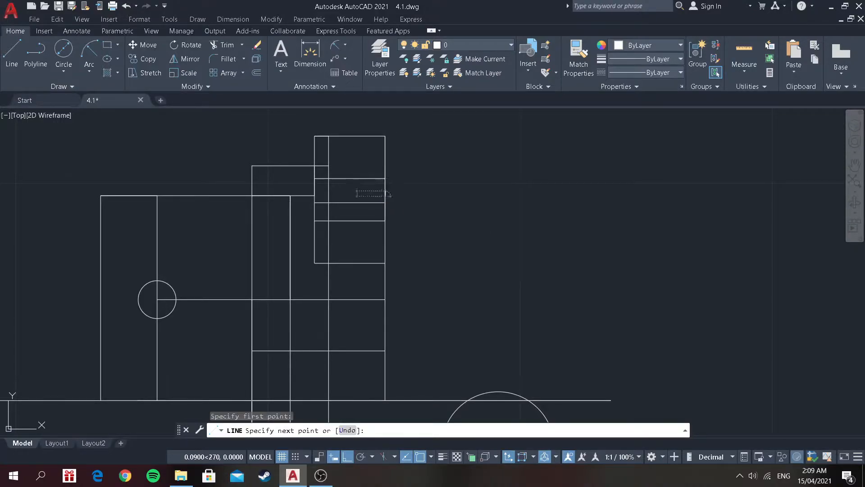
text(.18)
key(Return)
scroll(314, 193, up, 5)
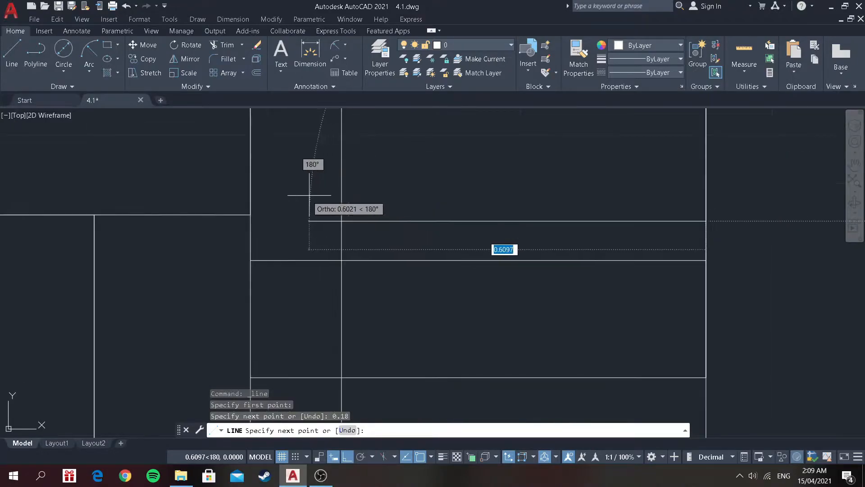
click(251, 221)
scroll(447, 214, down, 4)
key(Return)
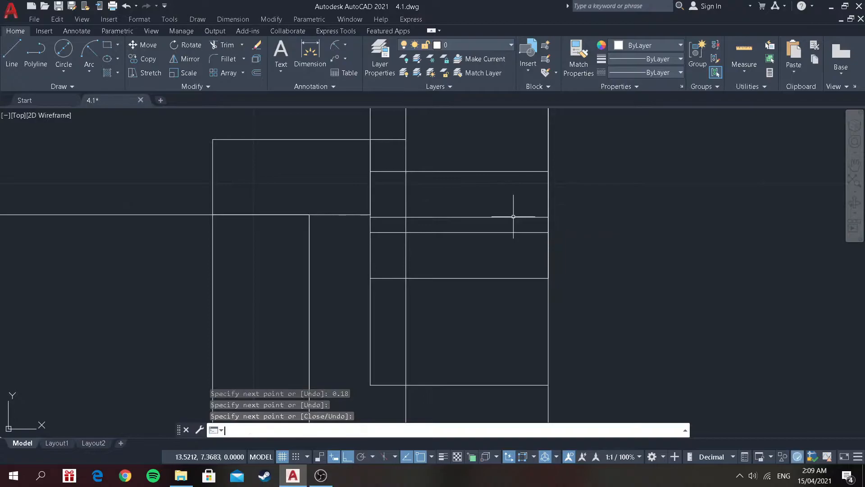
Extend the horizontal above the long base line with a 2.24 line from the block's right edge, aligned with the lower horizontals' right ends.
scroll(515, 217, down, 3)
scroll(564, 303, up, 2)
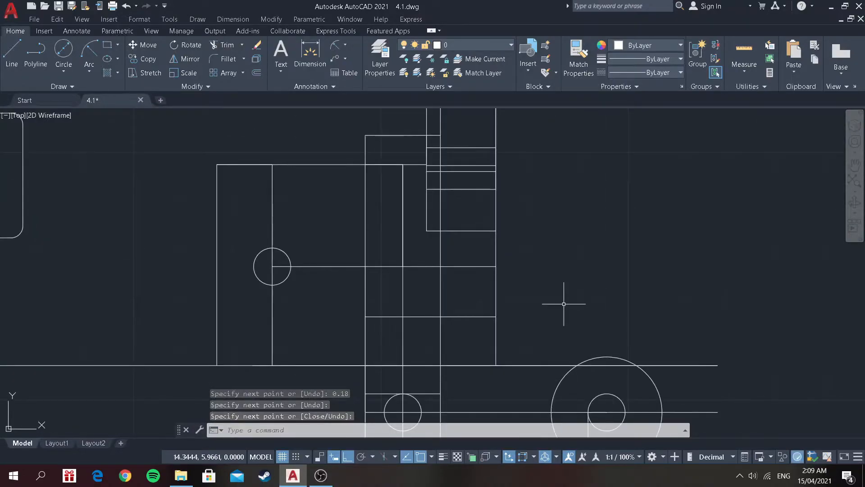
click(12, 56)
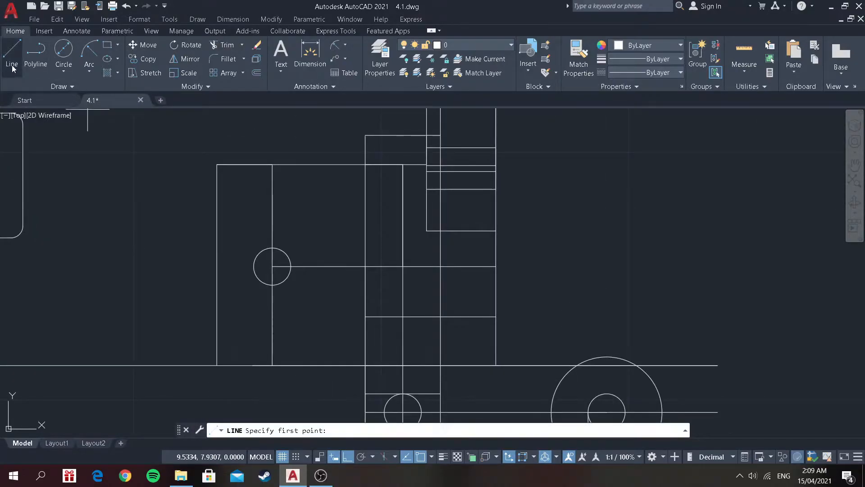
click(495, 316)
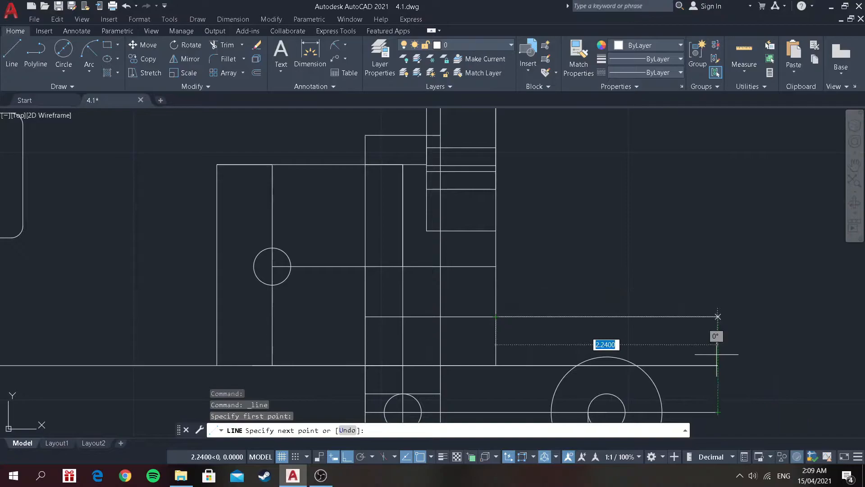
click(717, 317)
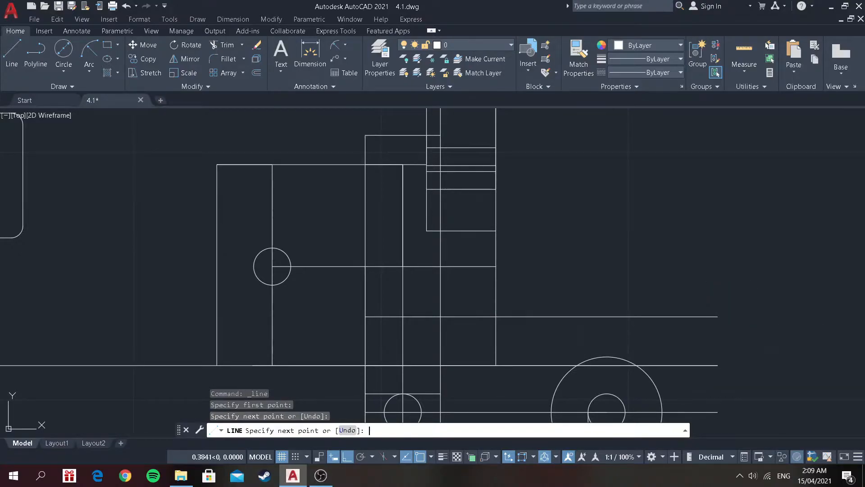
key(Return)
Draw a line 0.94 back from the extension's right end, continuing with Ortho off to the right end of the upper block's topmost inner horizontal.
click(20, 56)
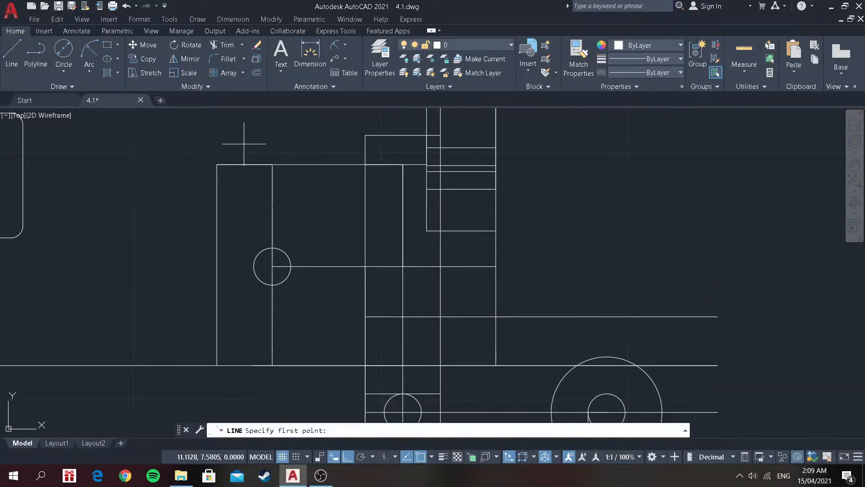
click(717, 316)
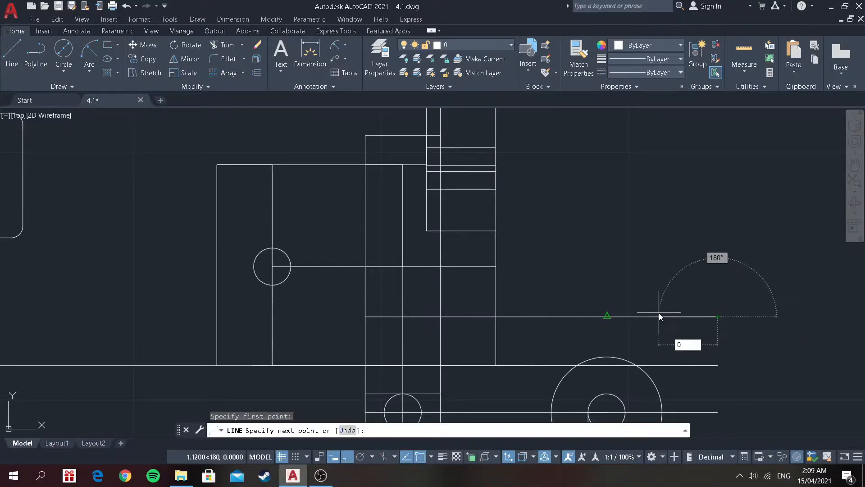
text(0.94)
key(Return)
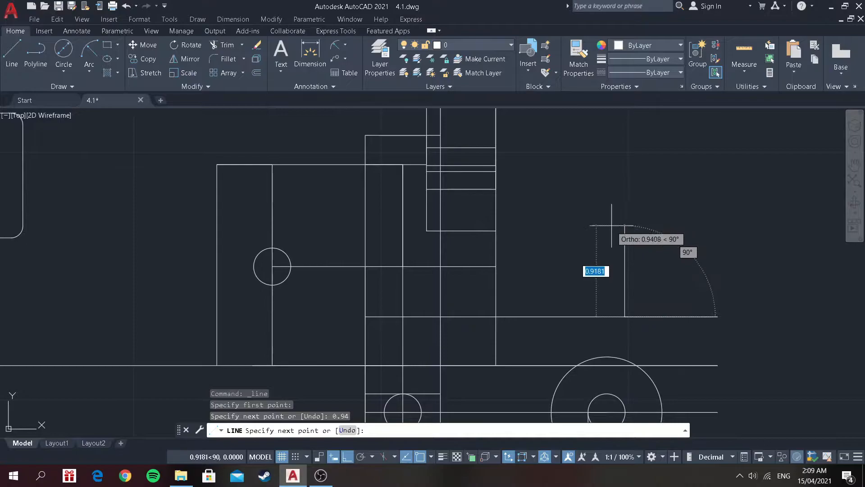
click(347, 456)
scroll(527, 144, down, 4)
scroll(500, 144, up, 6)
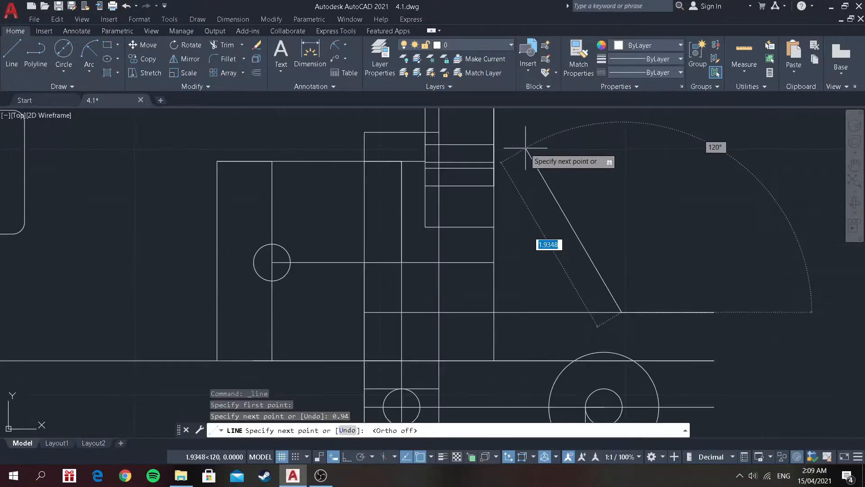
click(504, 160)
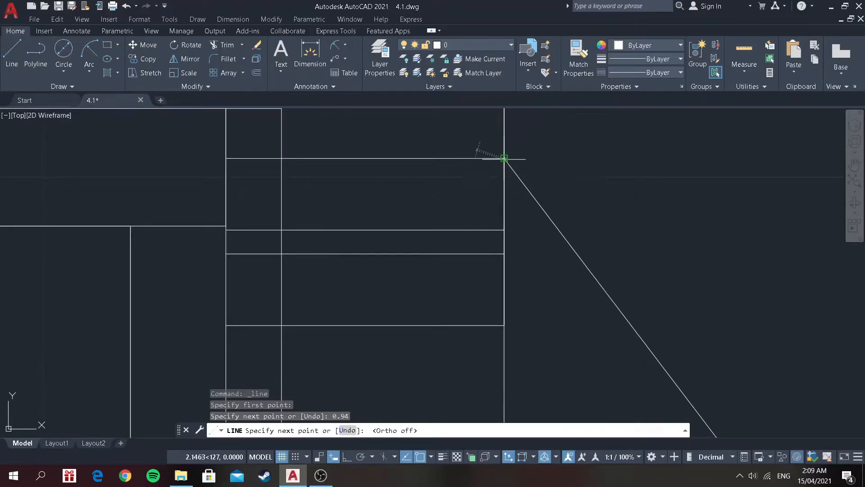
scroll(504, 160, down, 3)
key(Return)
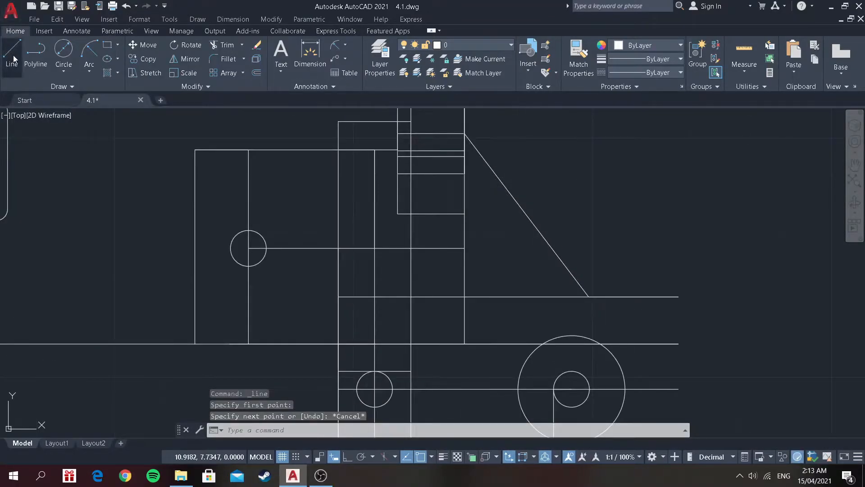
Draw a second diagonal about 2.12 long at 52° downward from the next horizontal's right end, continuing with Ortho on to the block's right edge.
click(12, 58)
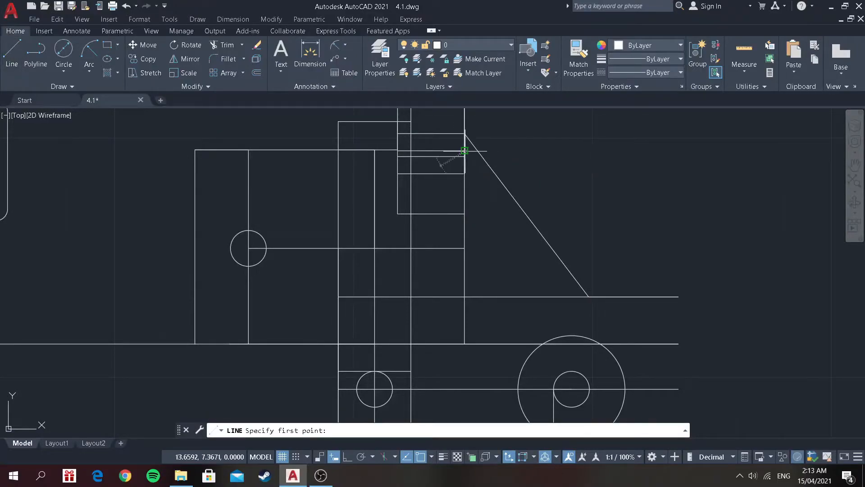
click(464, 151)
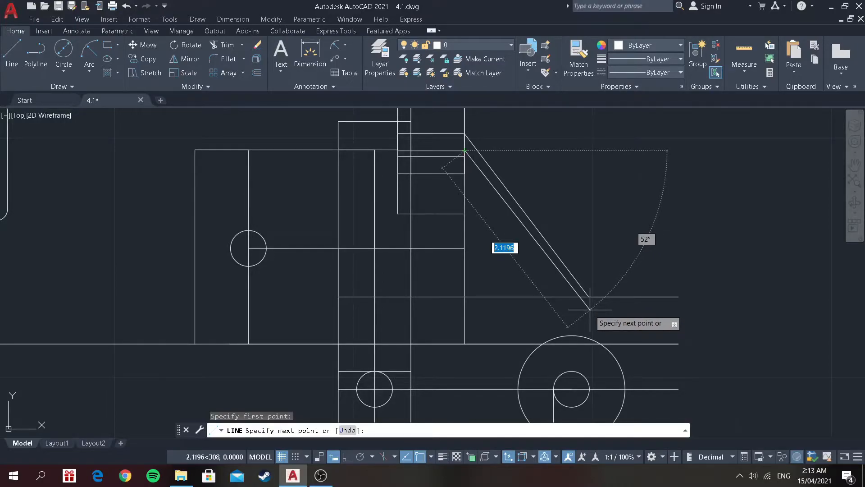
click(590, 310)
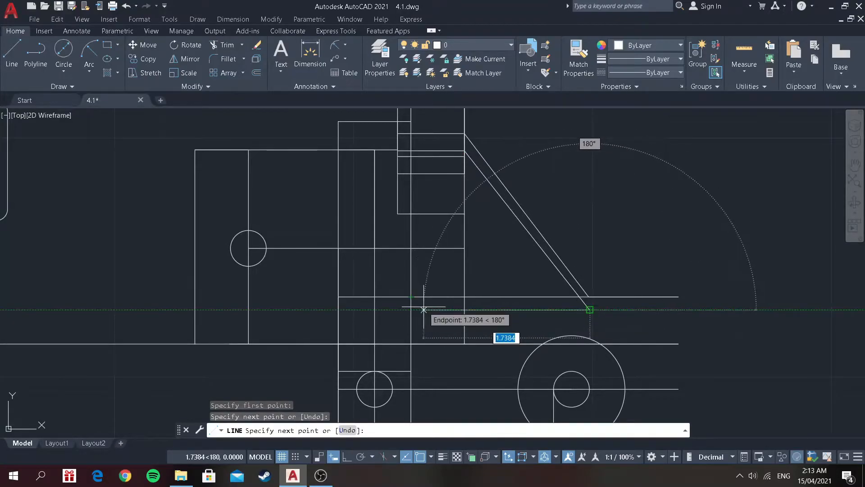
key(F8)
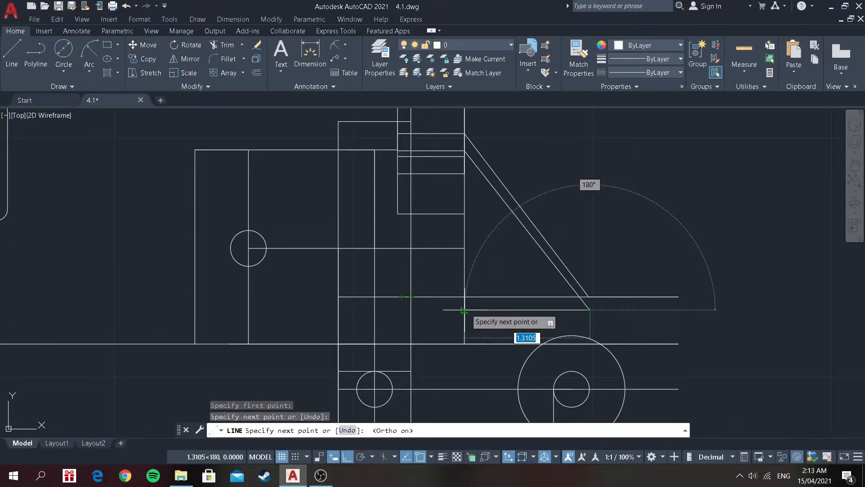
click(464, 310)
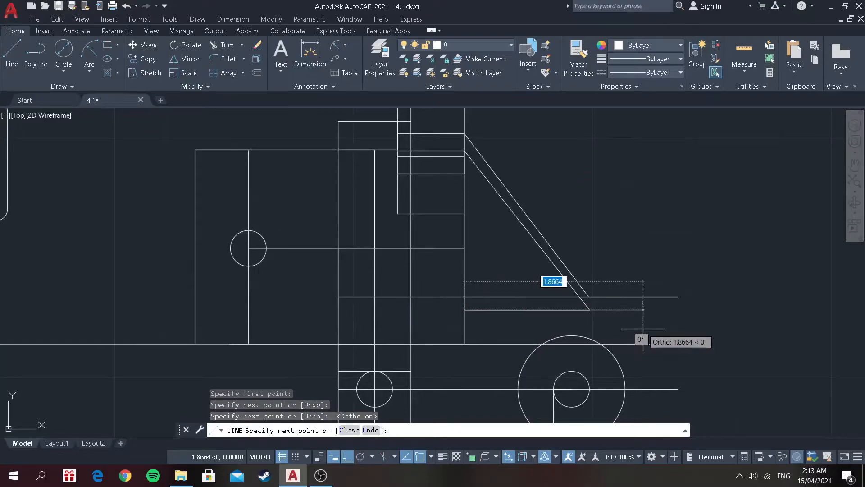
key(Return)
scroll(617, 208, down, 2)
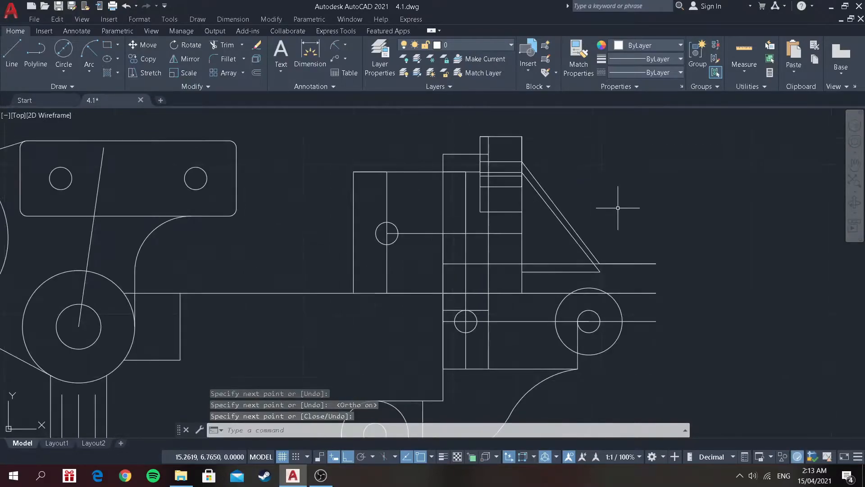
scroll(641, 167, down, 2)
scroll(641, 166, up, 2)
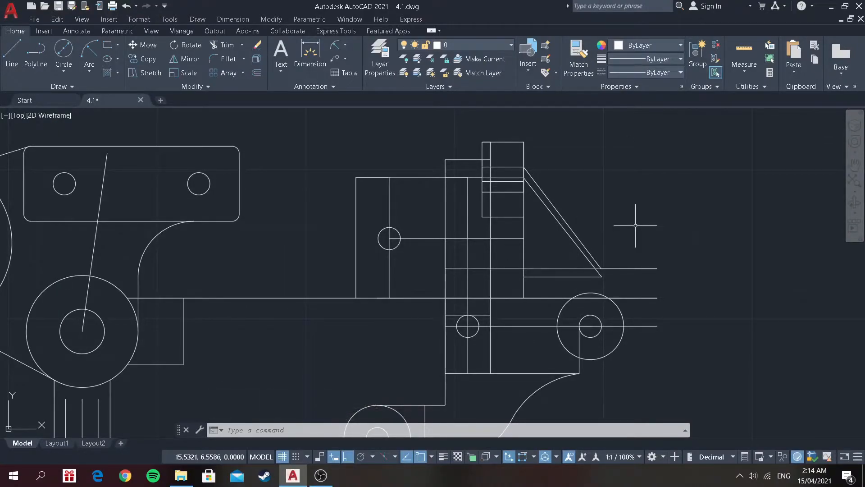
Trim the horizontal extension between the two diagonals and between the inner diagonal and the block's right edge.
click(231, 48)
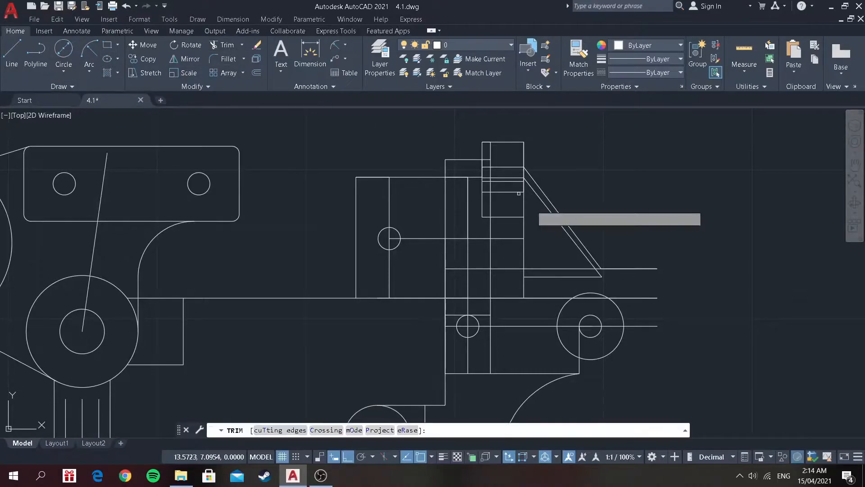
scroll(593, 277, up, 4)
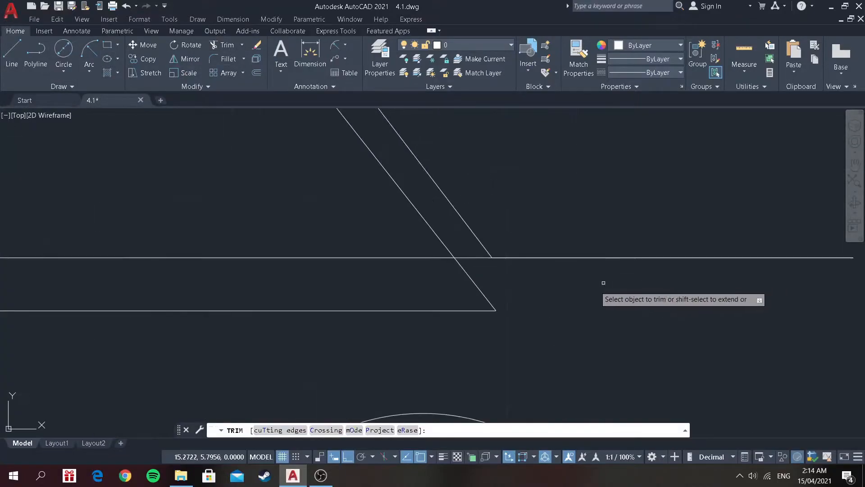
click(465, 257)
drag(392, 263, 353, 246)
scroll(353, 247, down, 5)
scroll(687, 266, down, 2)
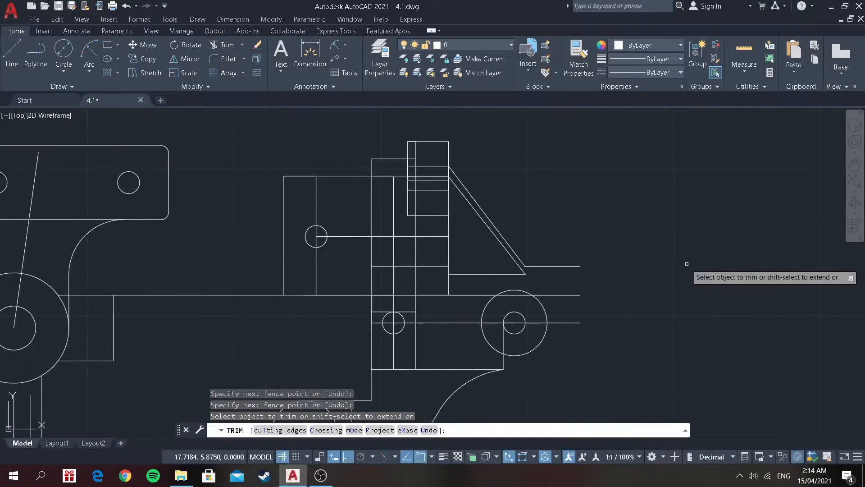
Draw a 1.88 vertical line downward from the right end of the short horizontal beyond the diagonals.
click(10, 66)
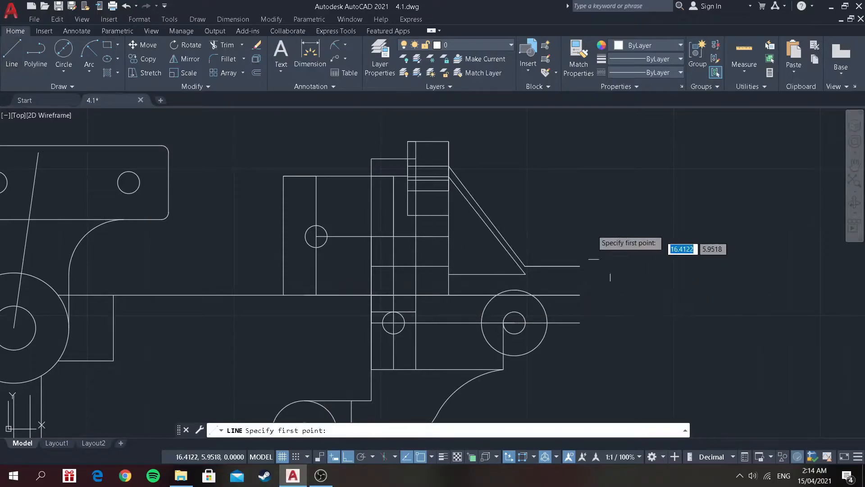
click(580, 267)
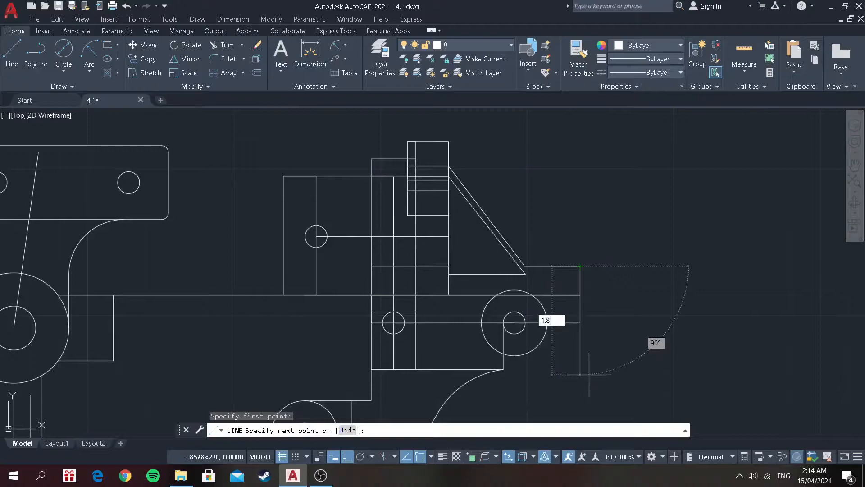
key(Return)
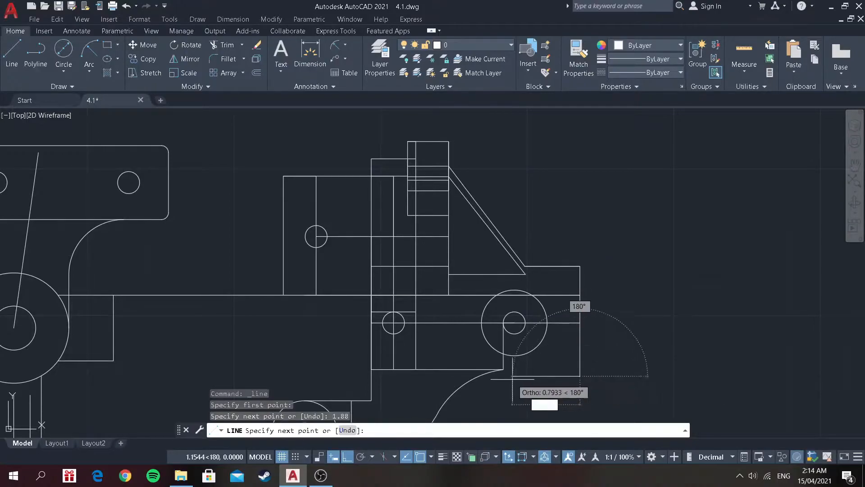
Continue the line with a horizontal back from the vertical's lower end, running past the large arc below the concentric circles.
scroll(471, 377, up, 6)
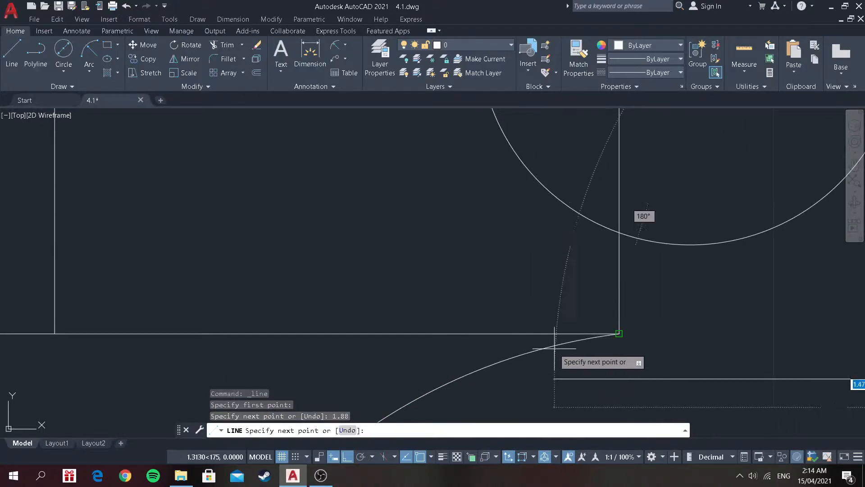
scroll(536, 367, down, 5)
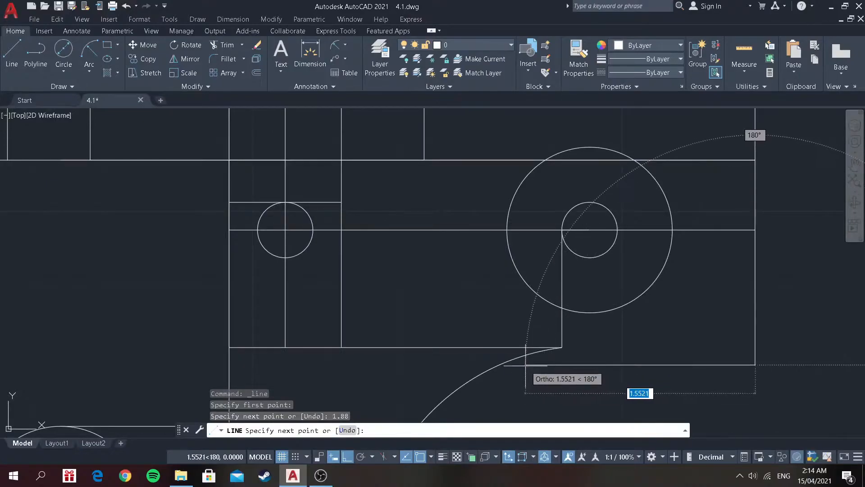
scroll(518, 359, down, 2)
scroll(517, 359, up, 4)
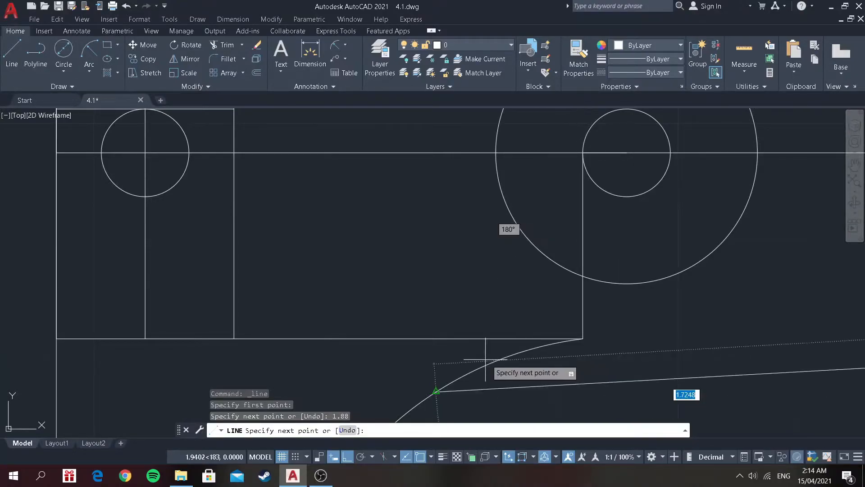
scroll(489, 360, down, 2)
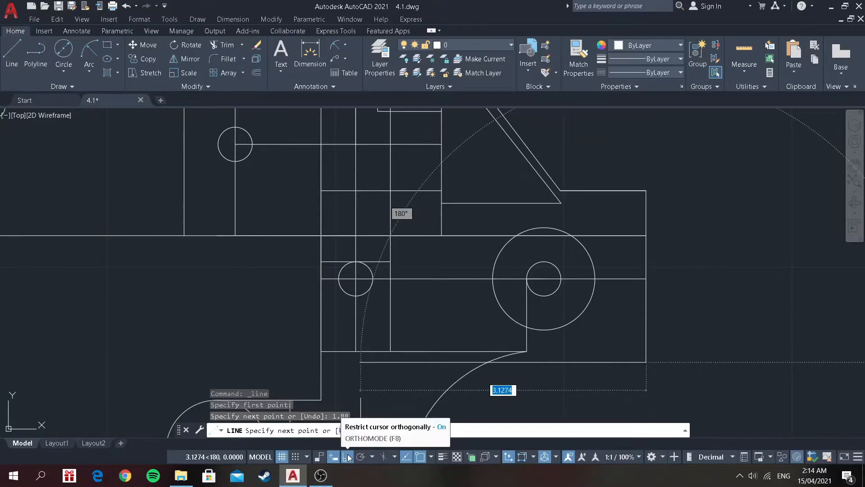
scroll(491, 356, up, 2)
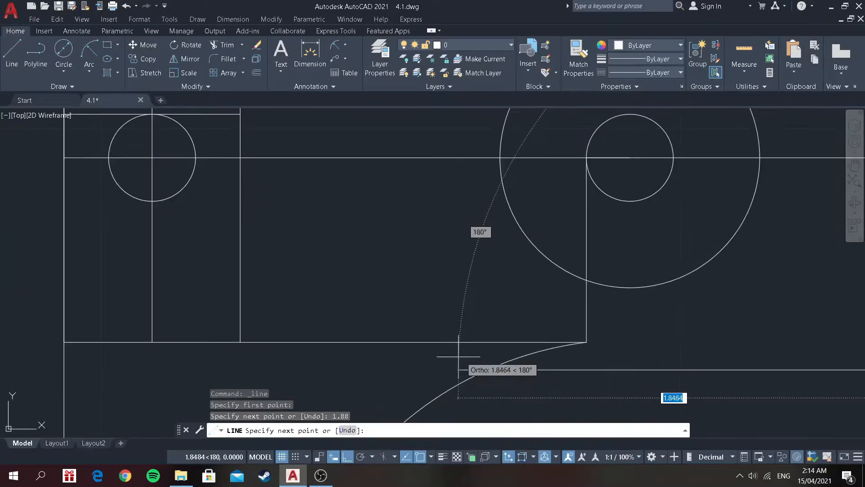
click(416, 370)
scroll(614, 404, down, 2)
click(613, 401)
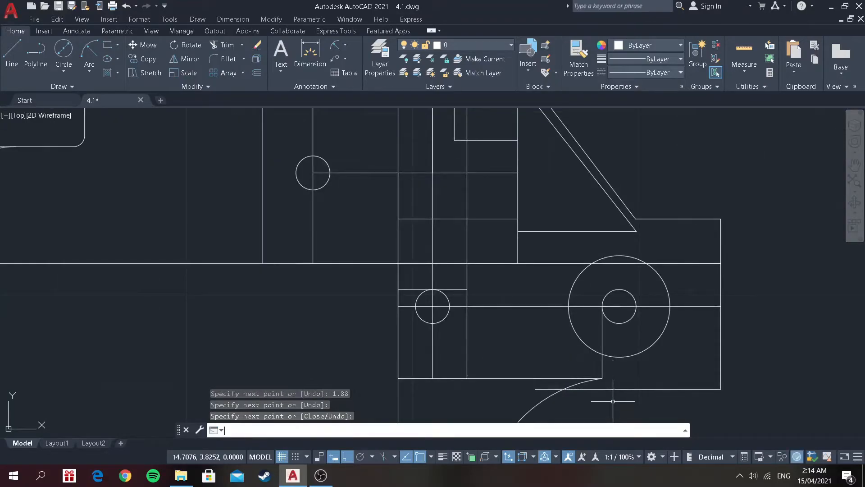
key(Return)
Trim the new horizontal's overhang beyond the large arc.
click(226, 46)
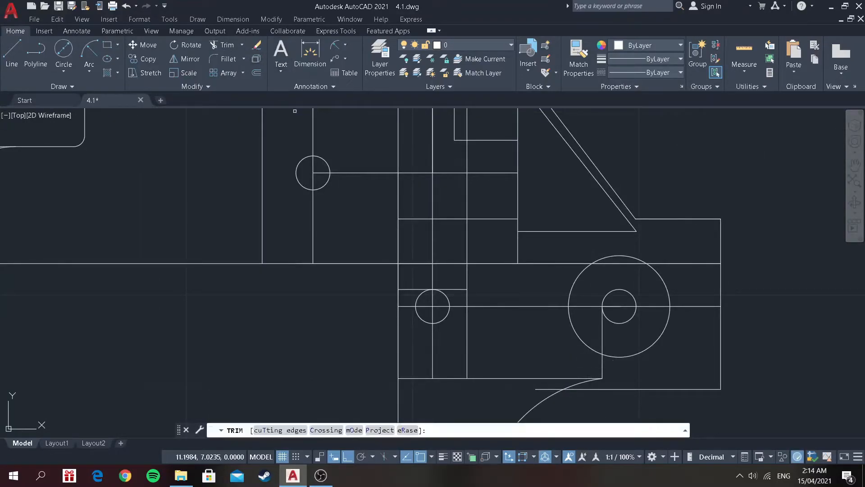
click(540, 387)
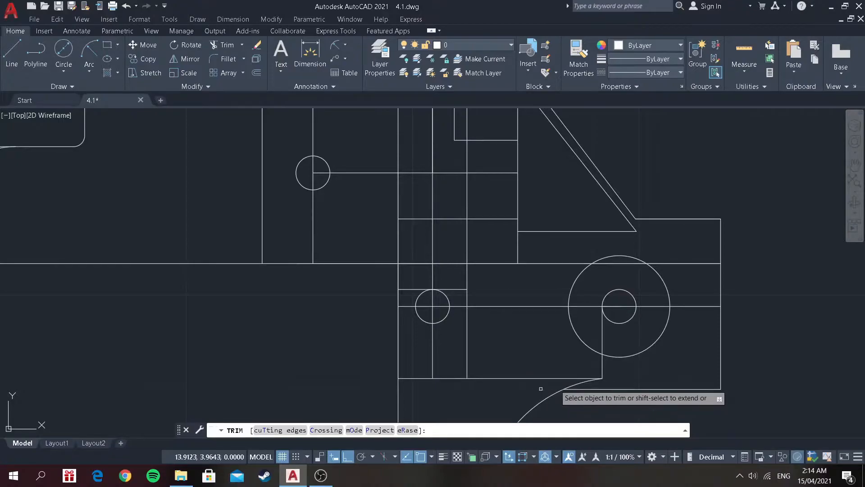
scroll(819, 342, down, 3)
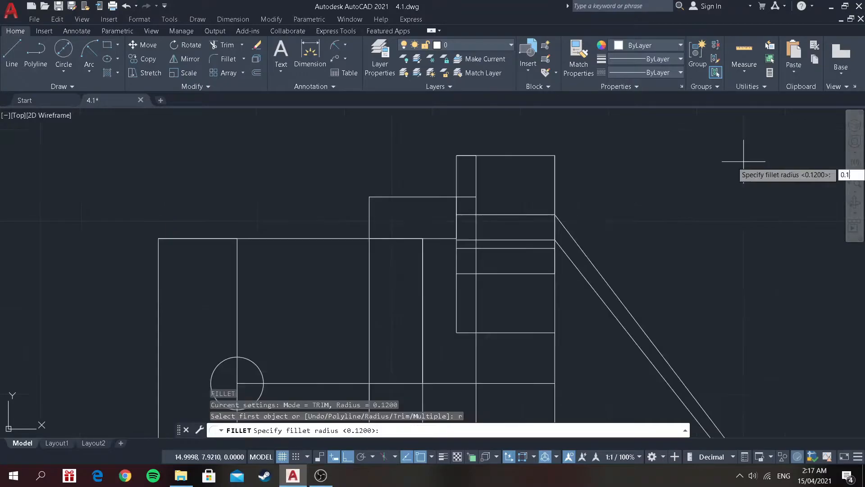
Set the fillet radius to 0.12 and round the outer top corner of the step beside the upper block.
key(Return)
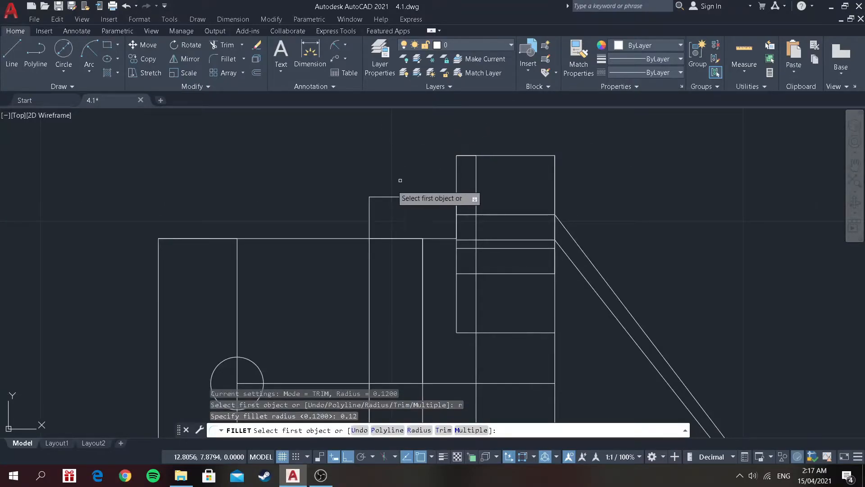
click(379, 197)
click(369, 211)
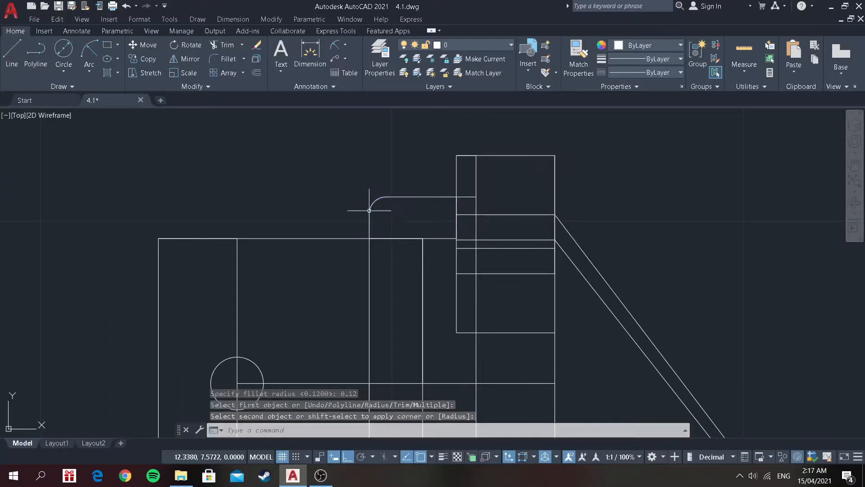
Fillet the upper block's top edge with its inner vertical and with its right edge, using the 0.12 radius.
right_click(343, 152)
click(408, 158)
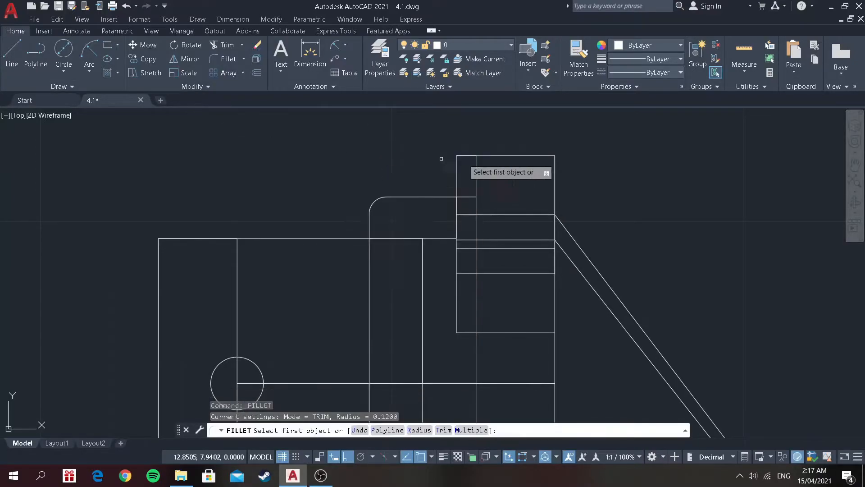
click(478, 171)
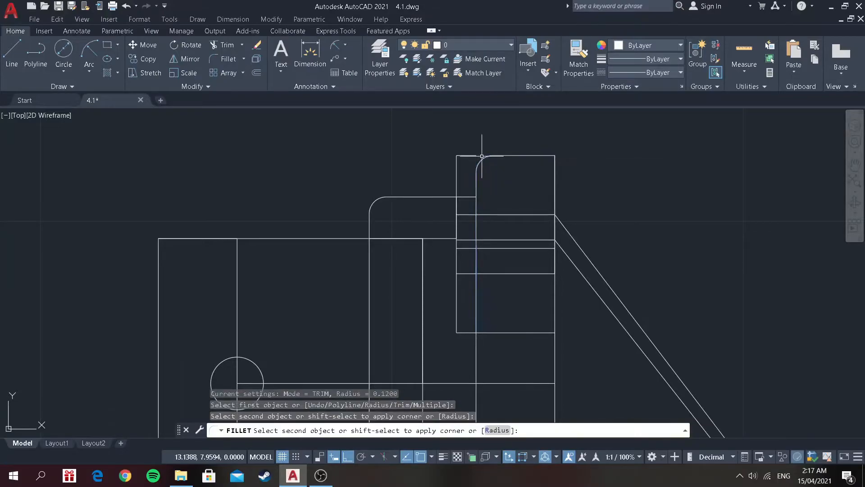
click(482, 156)
right_click(578, 143)
click(587, 152)
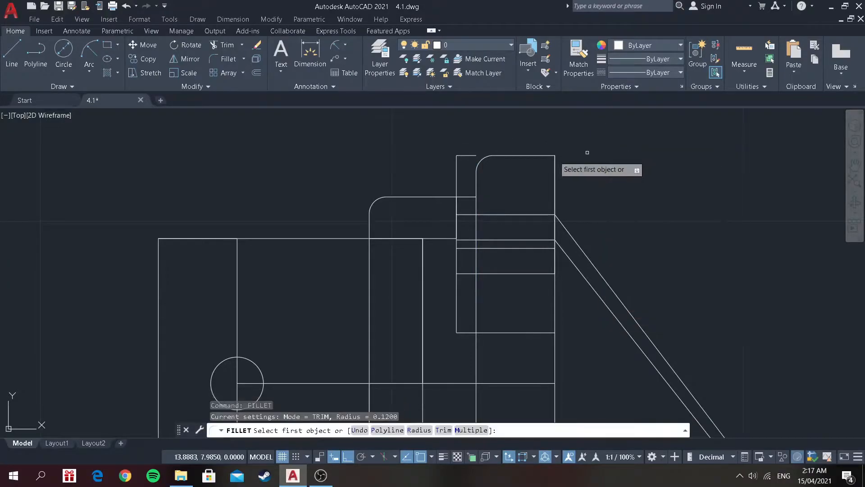
click(536, 156)
click(555, 166)
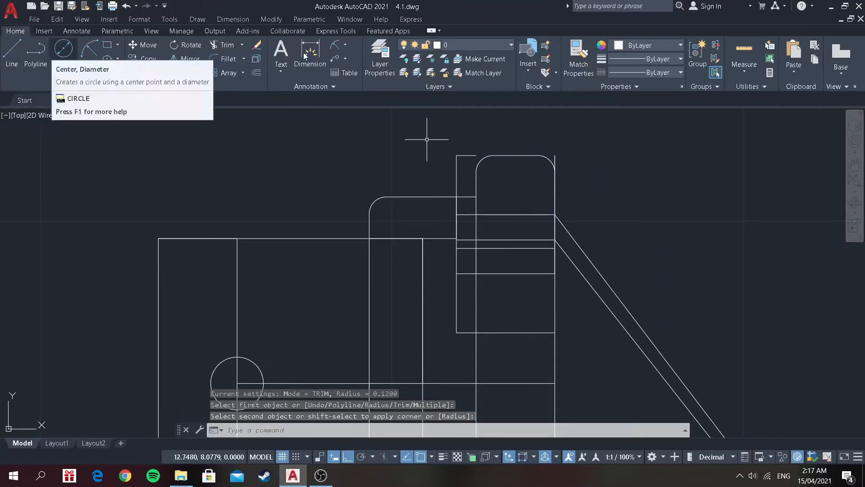
Trim the leftover vertical stub beside the upper block's rounded top-right corner.
click(224, 45)
click(557, 156)
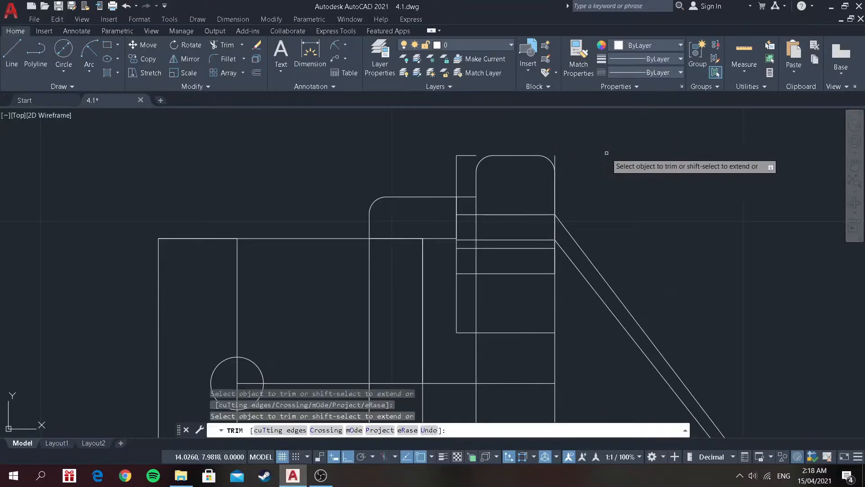
click(555, 159)
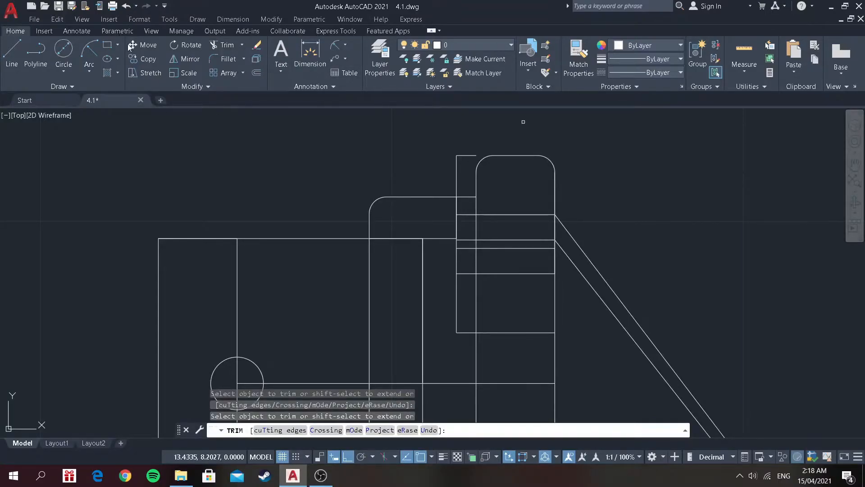
Close the gap in the upper block's top edge with a short line over the inner vertical's fillet.
click(18, 64)
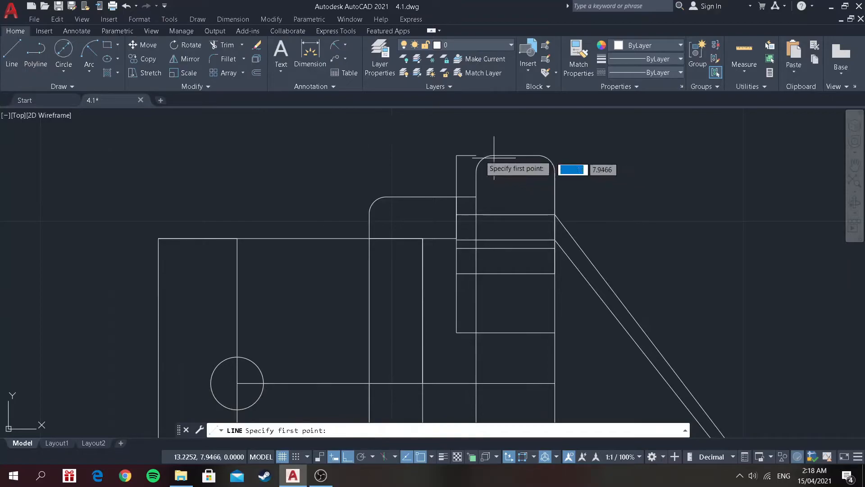
click(477, 155)
click(493, 155)
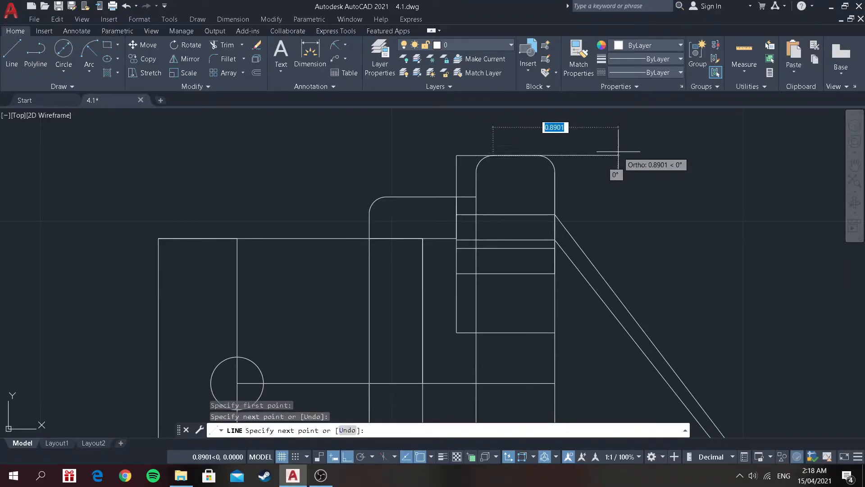
key(Return)
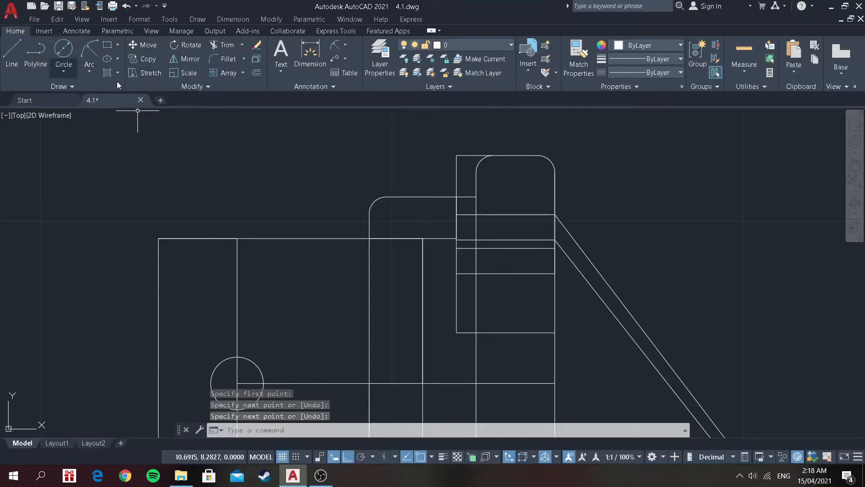
Fillet the step's top horizontal into the upper block's inner vertical with the 0.12 radius.
click(219, 60)
click(465, 197)
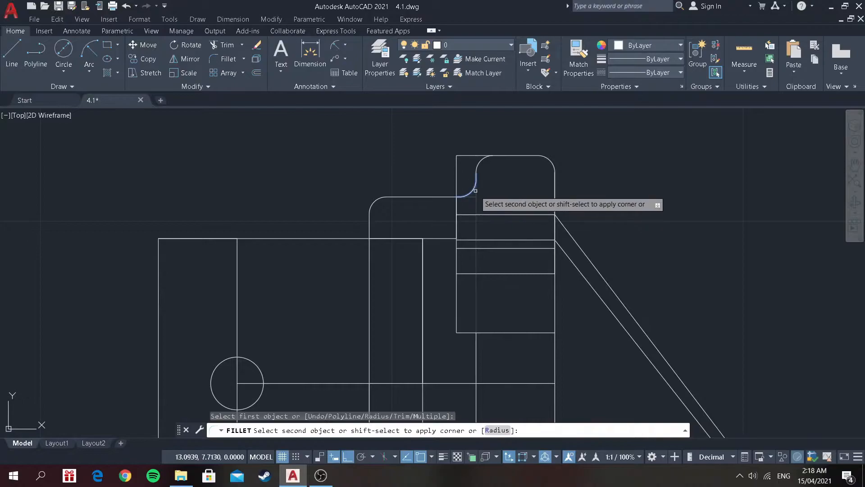
click(475, 191)
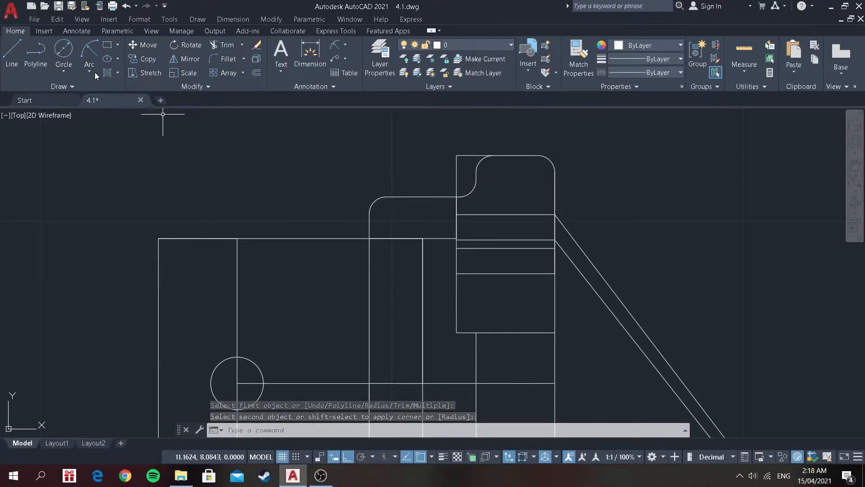
Redraw the missing inner vertical from the concave fillet's upper end down to the upper block's bottom edge.
click(10, 56)
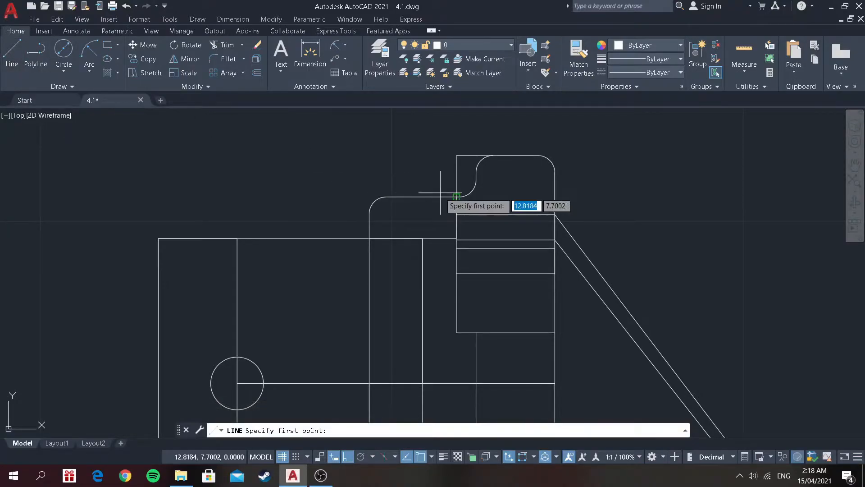
click(477, 180)
click(477, 332)
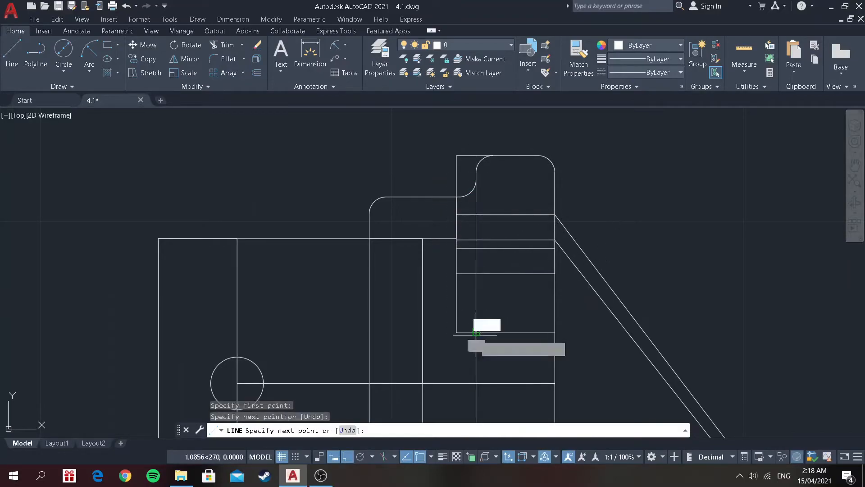
click(519, 314)
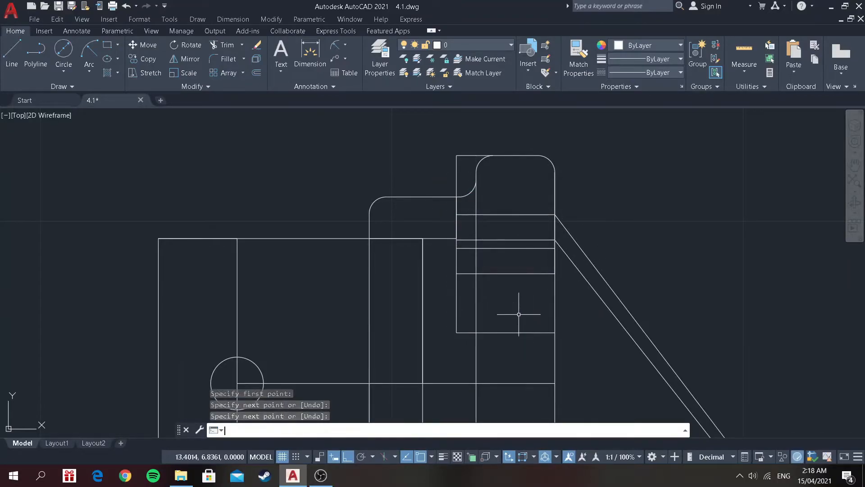
key(Return)
right_click(648, 194)
right_click(594, 177)
click(594, 176)
click(616, 161)
key(Escape)
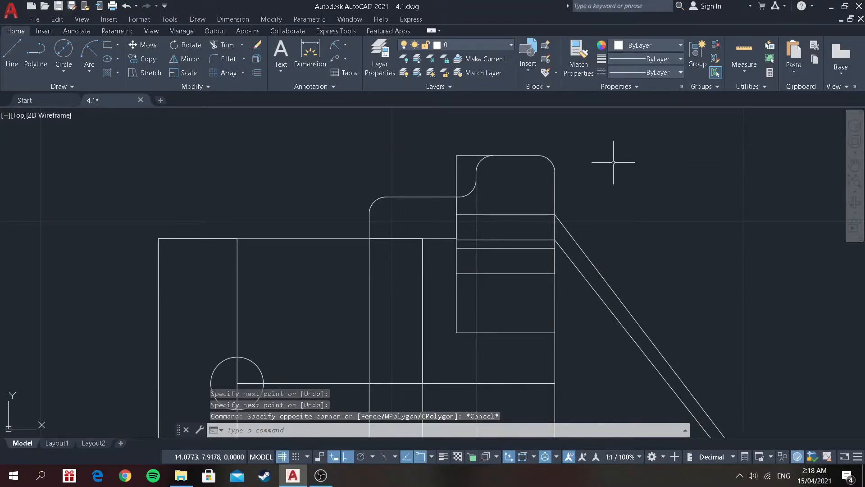
Fillet the upper block's bottom-right corner with the 0.12 radius.
text(f)
key(Return)
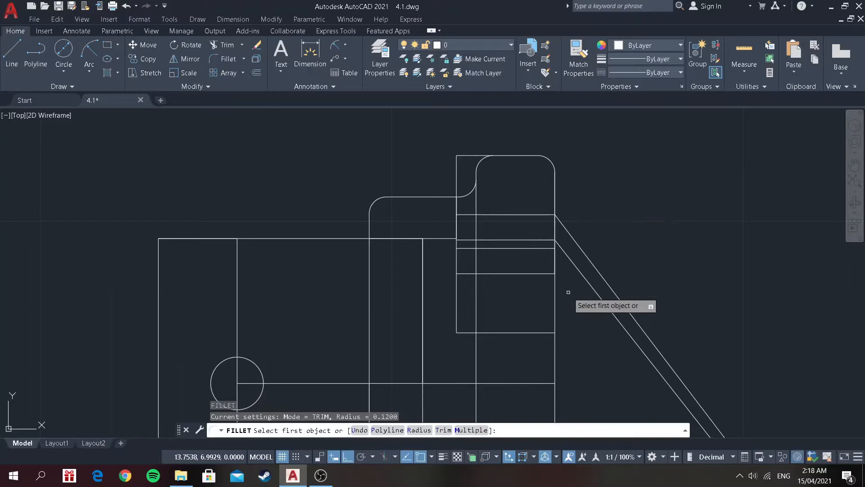
click(548, 333)
click(555, 325)
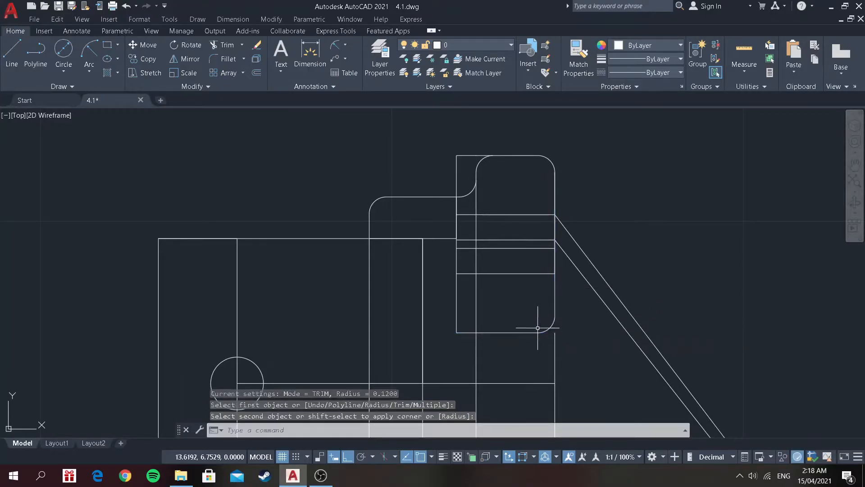
Fillet the upper block's bottom edge with the inner vertical continuing below it, using the 0.12 radius.
right_click(515, 314)
click(566, 131)
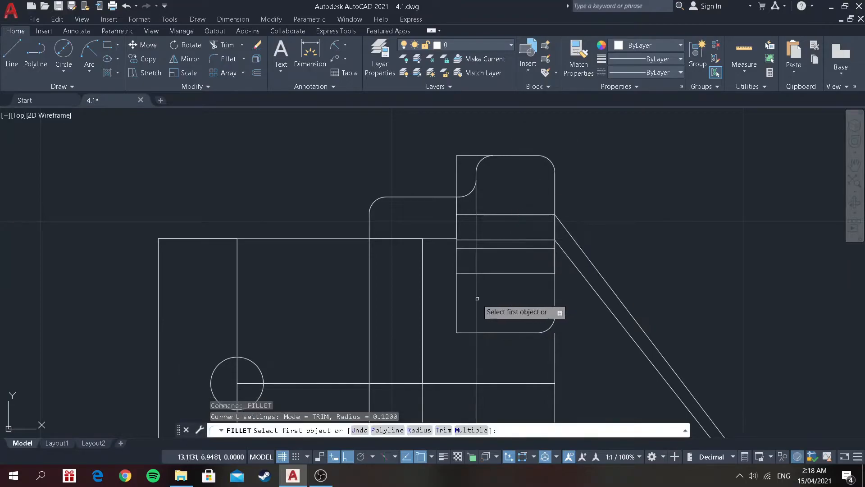
click(472, 336)
click(466, 332)
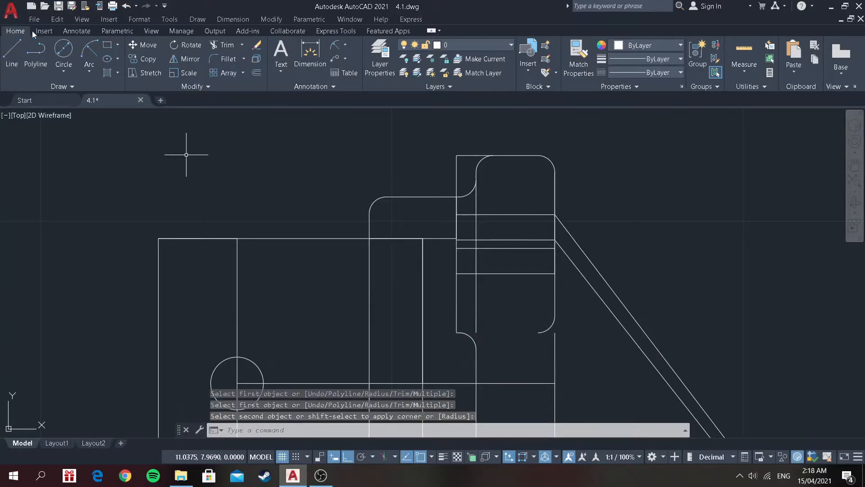
Redraw the upper block's bottom edge between its two corner fillets, and the right vertical between the corner fillet and the edge below.
click(17, 54)
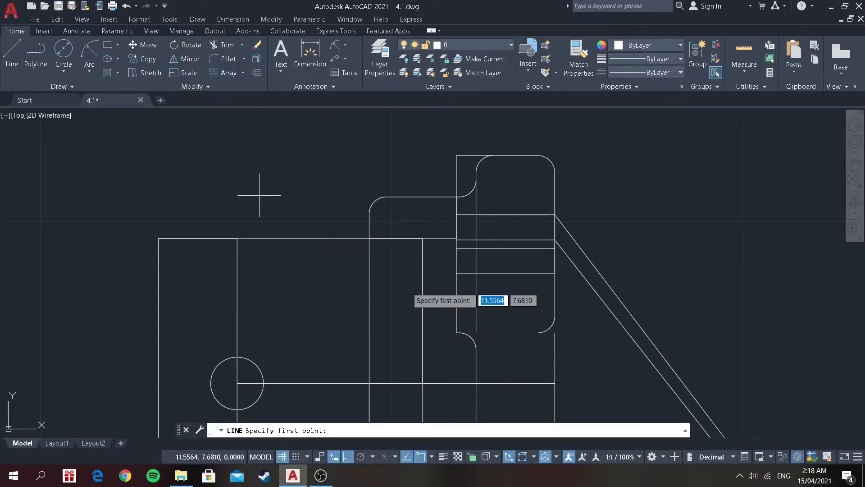
click(458, 336)
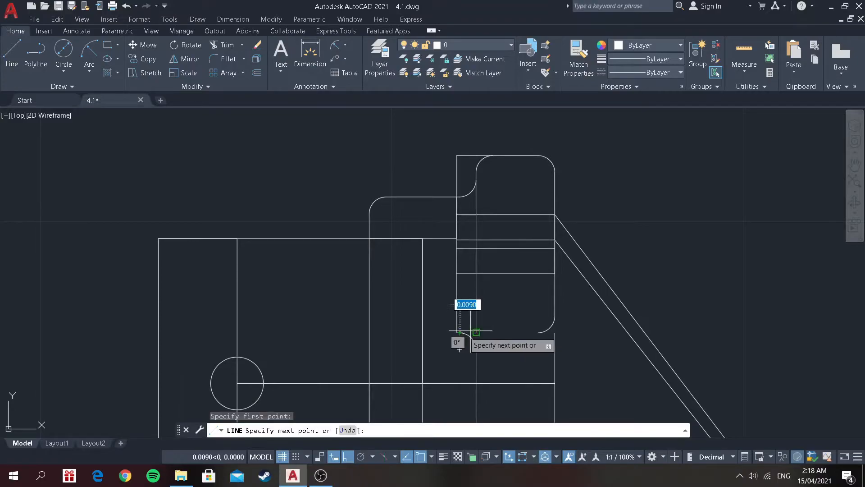
click(539, 333)
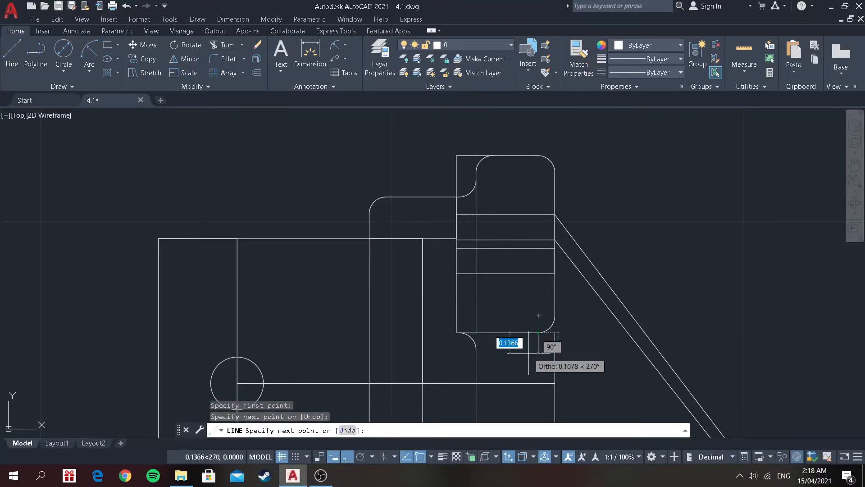
key(Return)
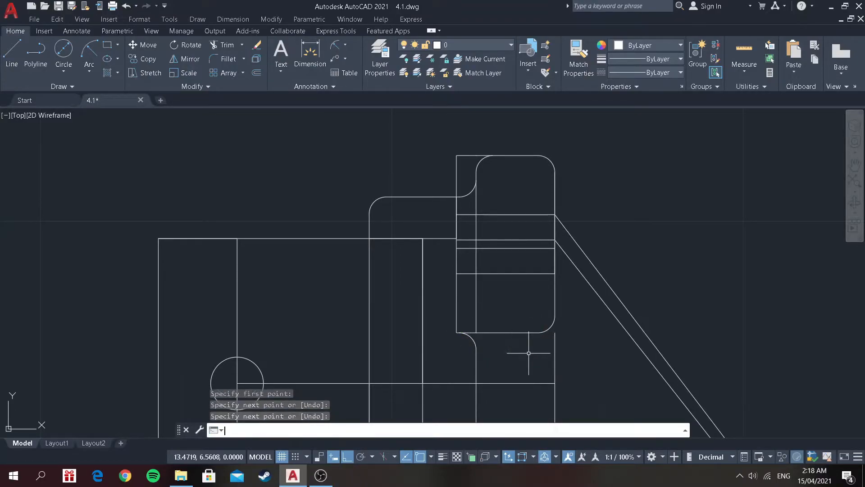
click(12, 68)
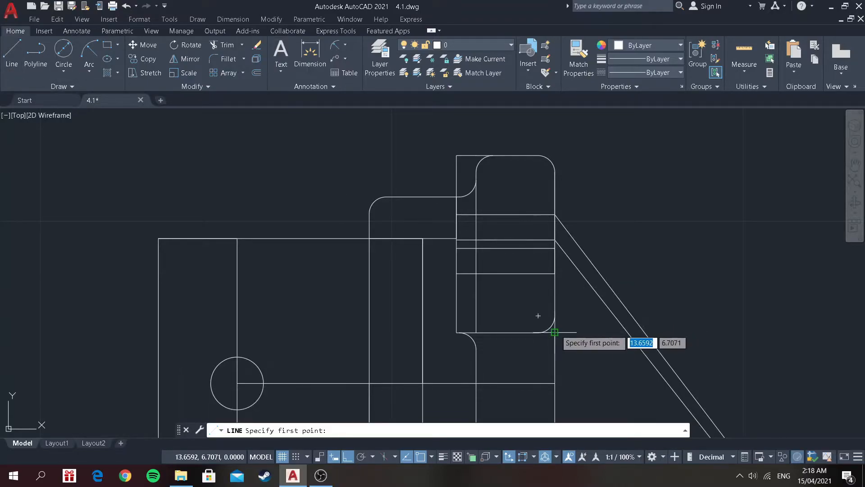
click(556, 315)
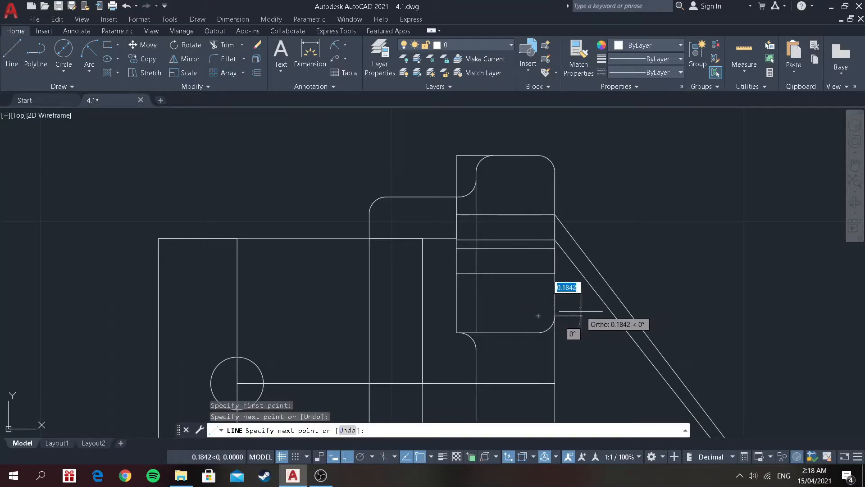
key(Return)
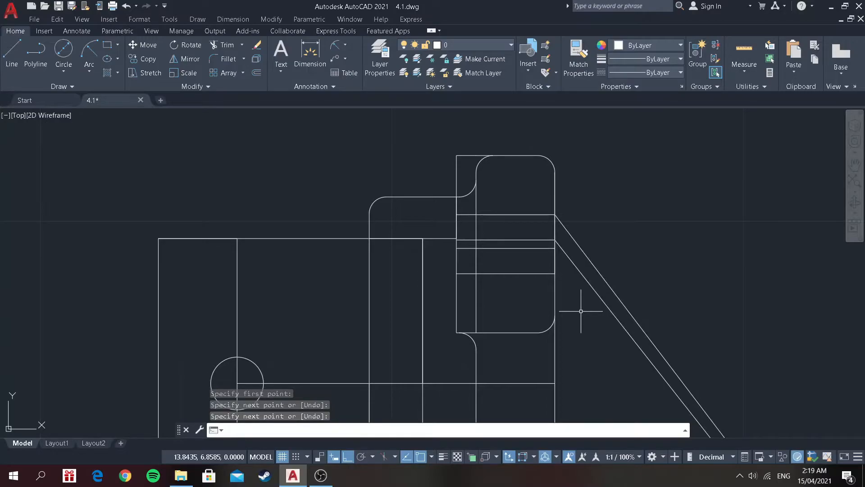
Undo the most recent fillets.
key(ctrl+z)
key(ctrl+z)
key(ctrl+z)
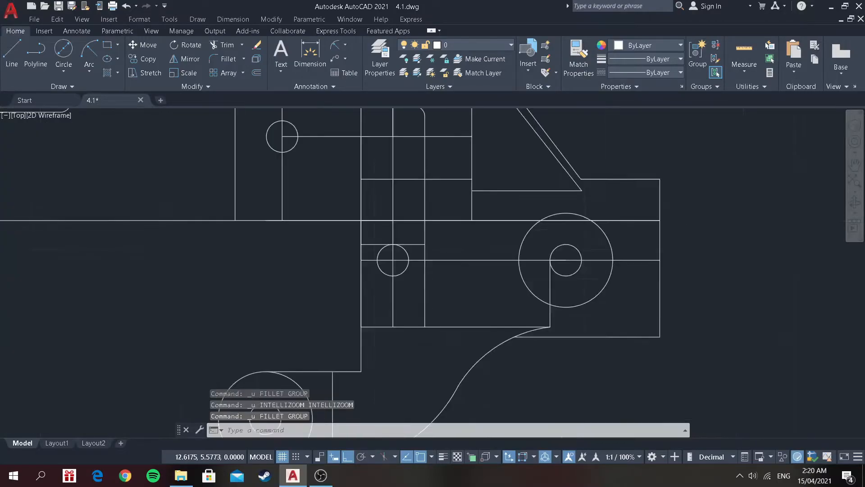
In the side view, fillet the horizontal just above the long projection line with the left vertical, using the 0.12 radius.
scroll(351, 179, up, 6)
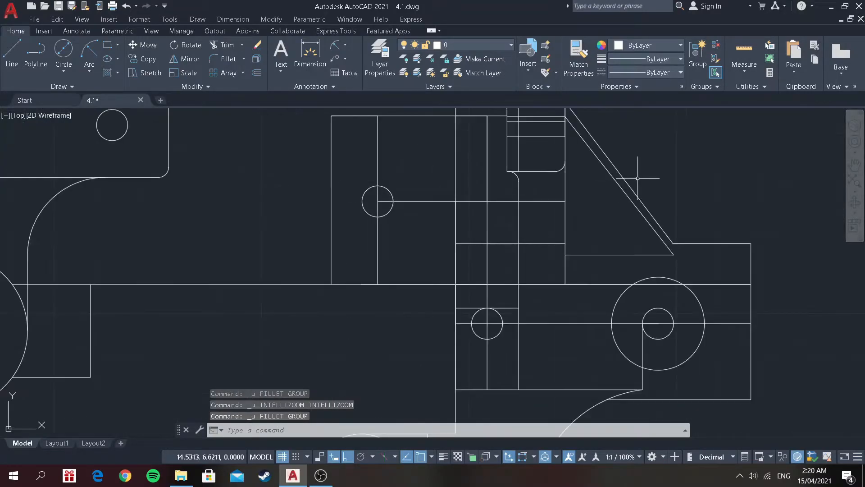
scroll(635, 175, down, 4)
scroll(633, 170, up, 4)
scroll(640, 117, down, 2)
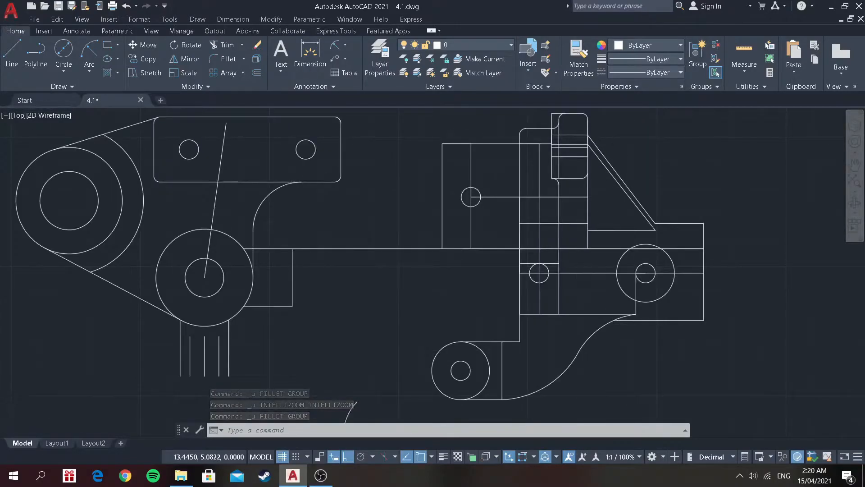
scroll(562, 266, up, 5)
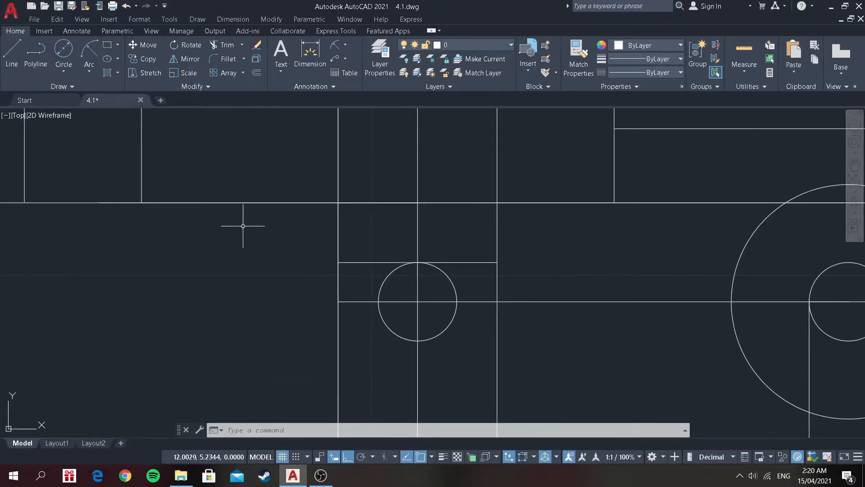
click(230, 63)
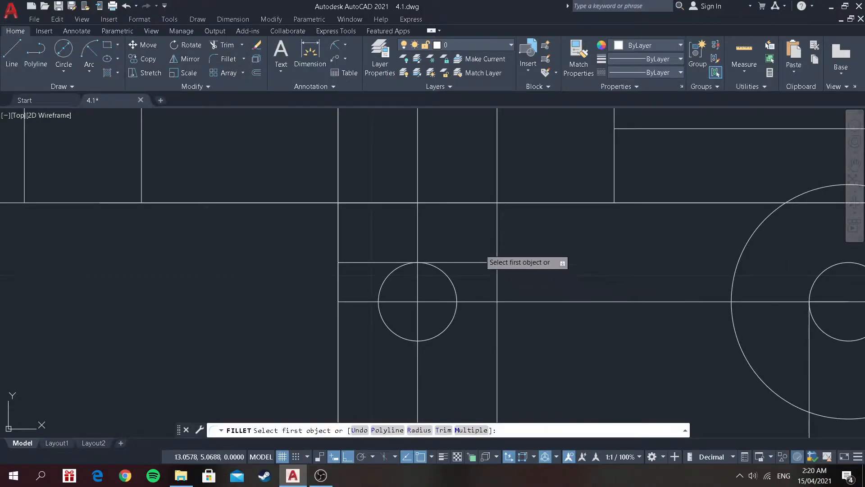
scroll(386, 189, down, 3)
click(374, 153)
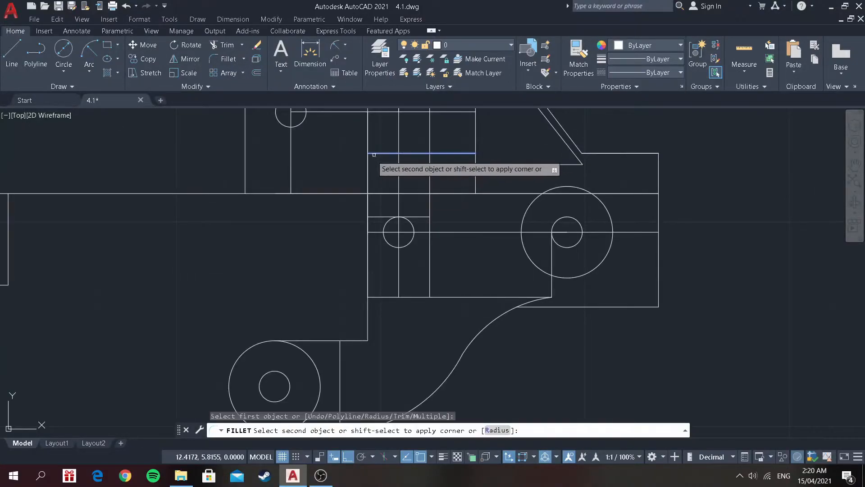
click(368, 168)
Fillet both ends of the short horizontal touching the small hole's top into the adjoining left and right verticals with the 0.12 radius.
right_click(488, 212)
click(514, 216)
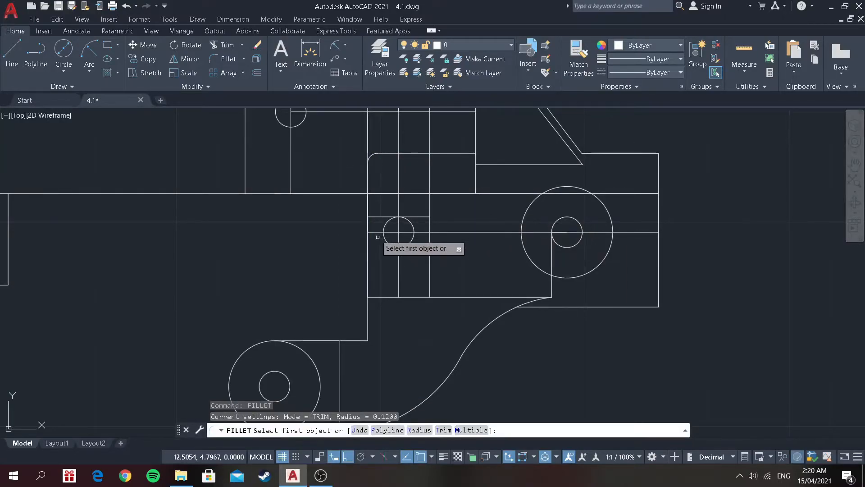
click(372, 217)
click(369, 210)
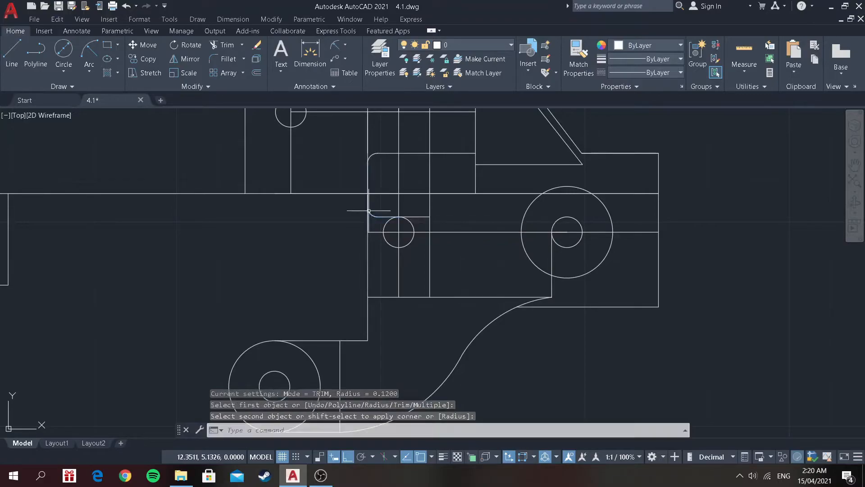
right_click(464, 216)
click(481, 224)
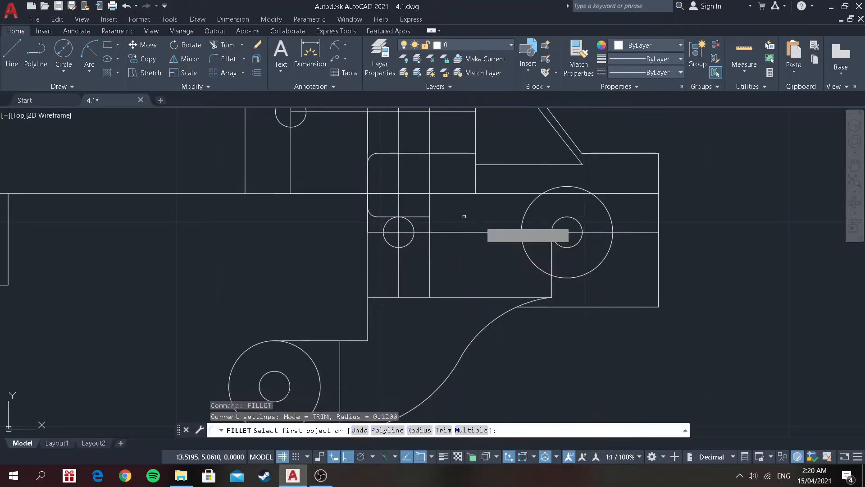
click(421, 217)
click(429, 232)
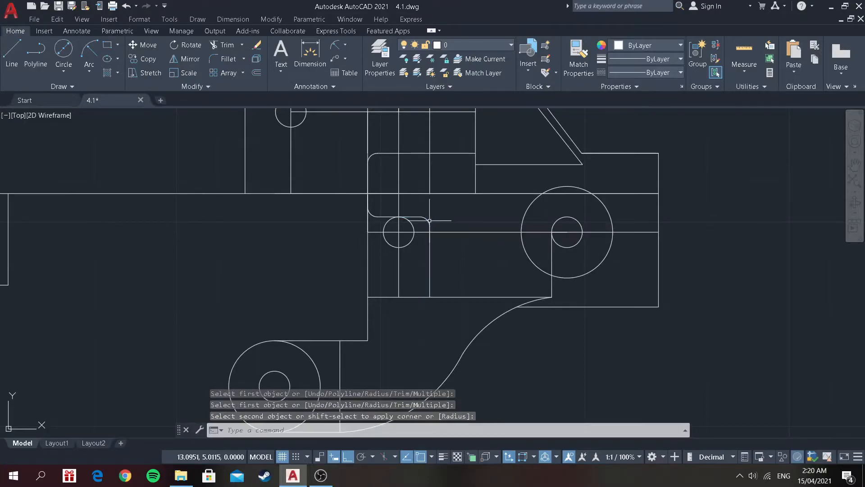
Fillet the bottom-left and bottom-right corners of the lower block around the small hole with the 0.12 radius.
right_click(457, 219)
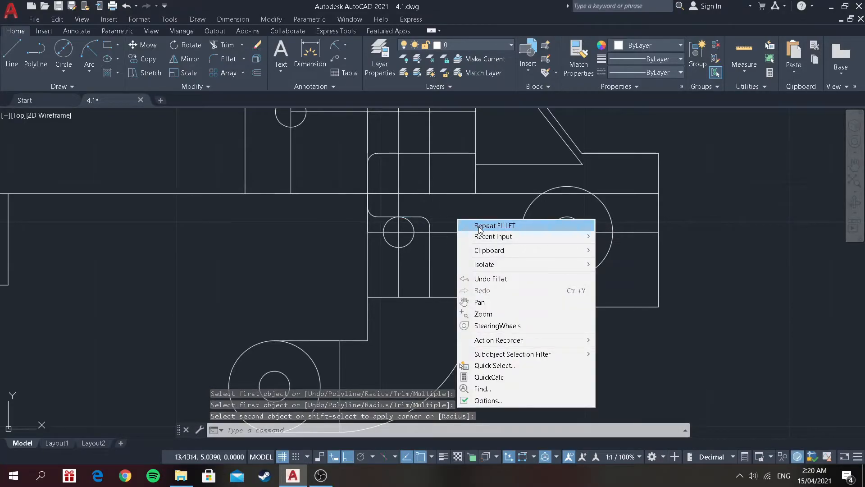
click(481, 225)
click(370, 294)
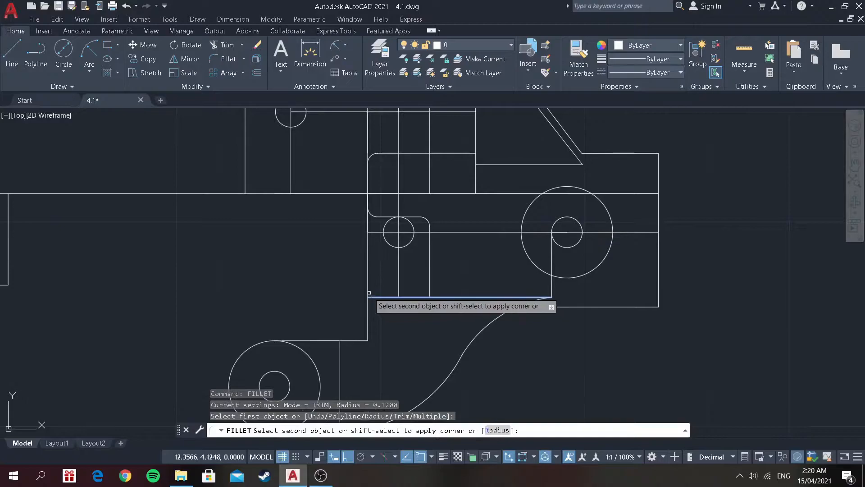
click(368, 292)
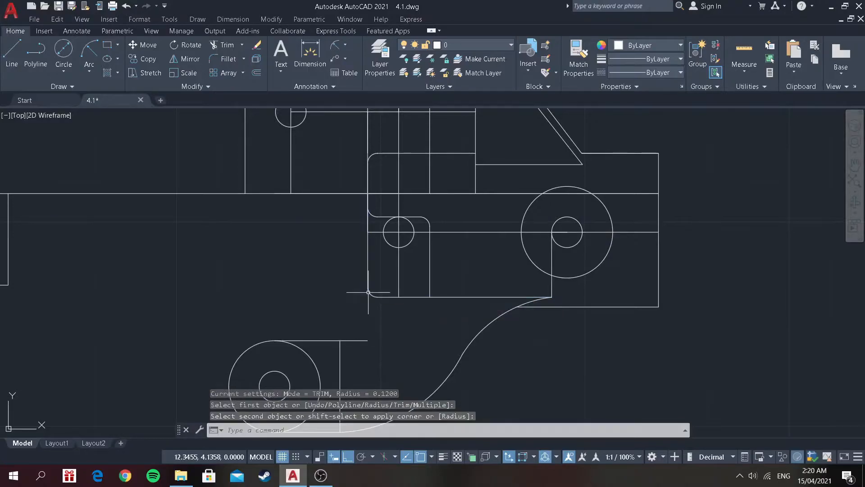
right_click(411, 323)
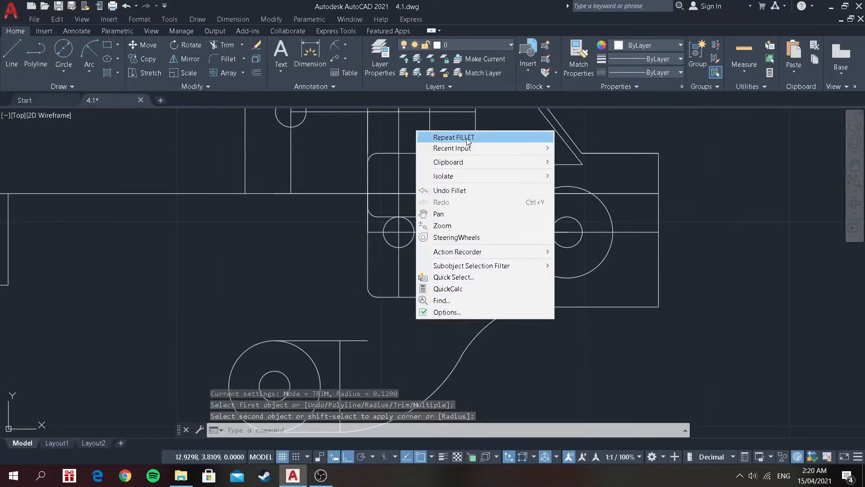
click(467, 137)
click(421, 296)
click(430, 285)
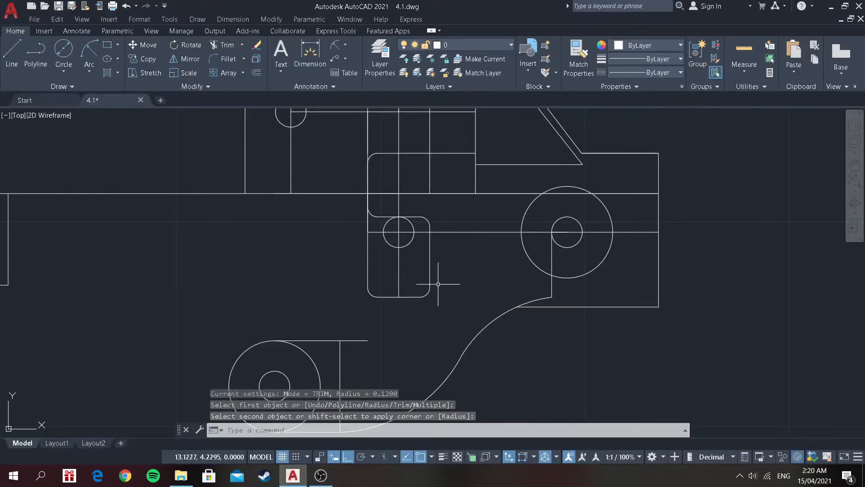
Redraw the missing right vertical from the long projection line down to the lower block's upper-right fillet.
click(18, 55)
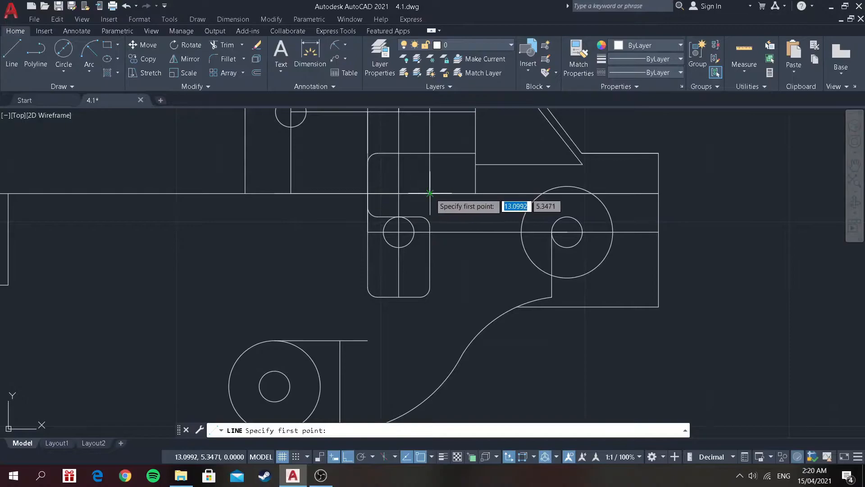
click(429, 225)
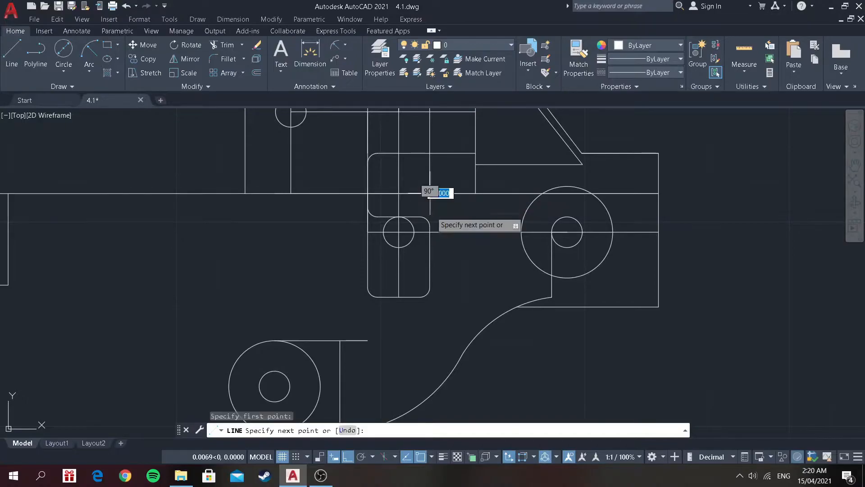
click(480, 213)
key(Return)
Redraw the left vertical from the lower block's bottom-left fillet down to the lower arm's top edge.
click(11, 57)
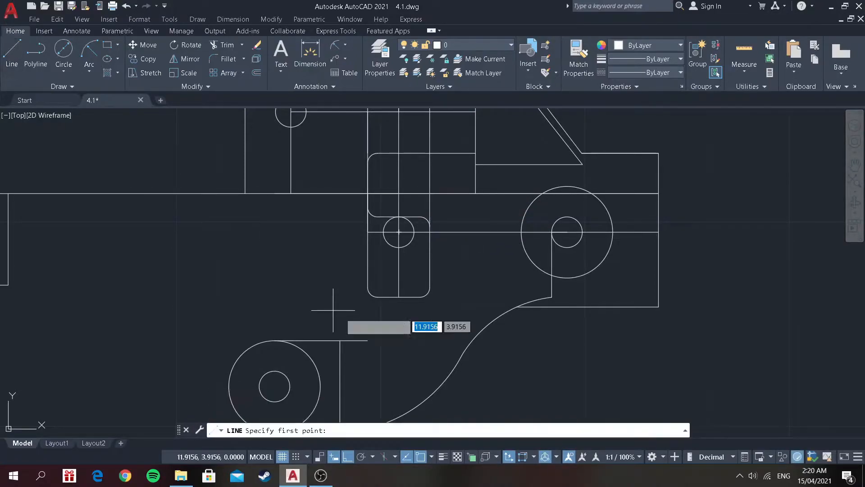
click(368, 286)
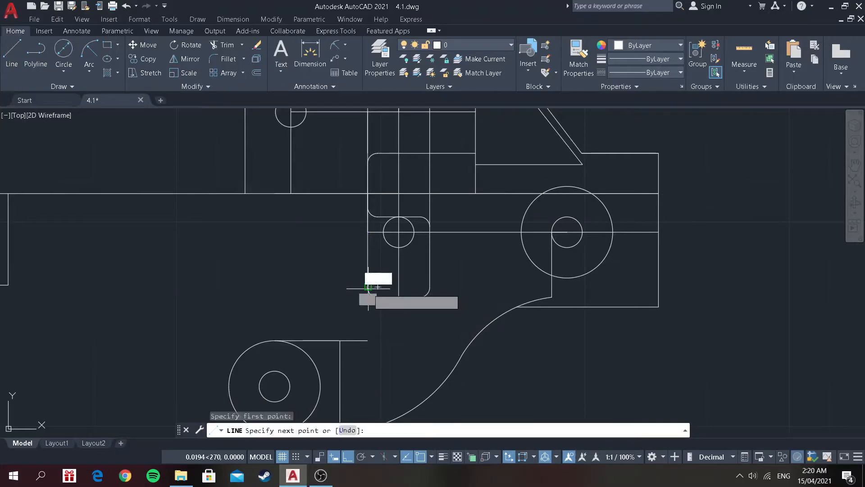
click(368, 340)
key(Return)
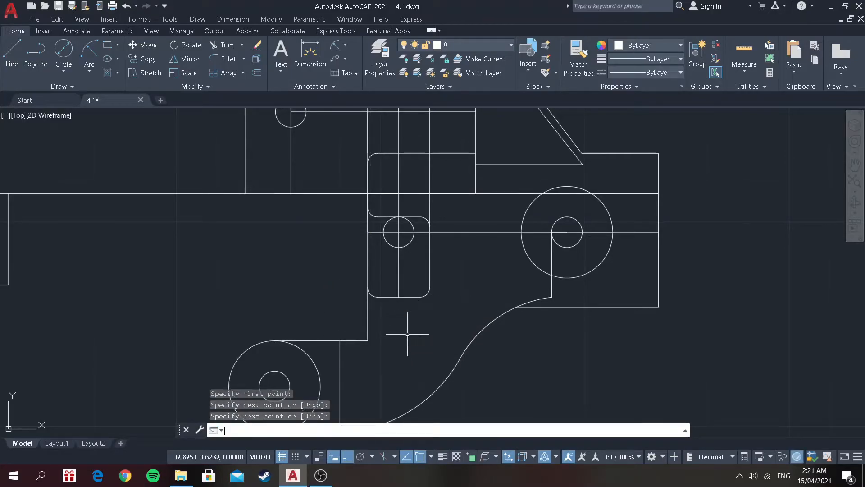
Redraw the horizontal from the lower block's bottom-right fillet to the upper end of the lower arm's curve.
click(13, 64)
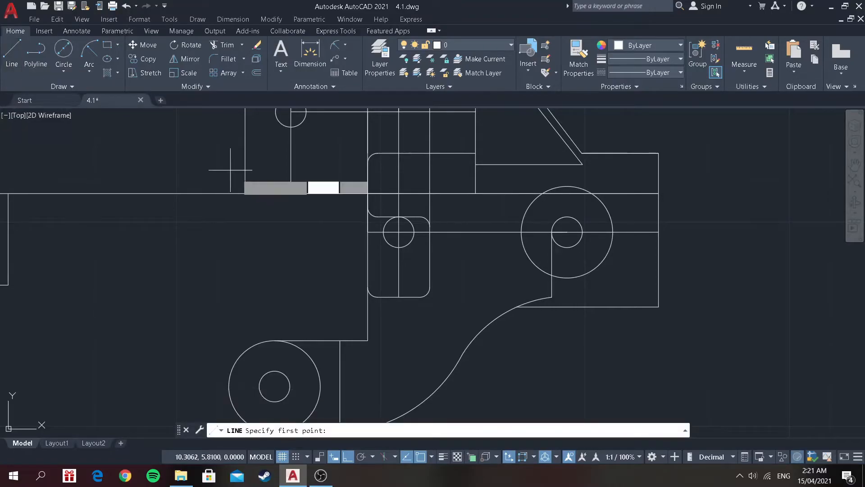
click(420, 296)
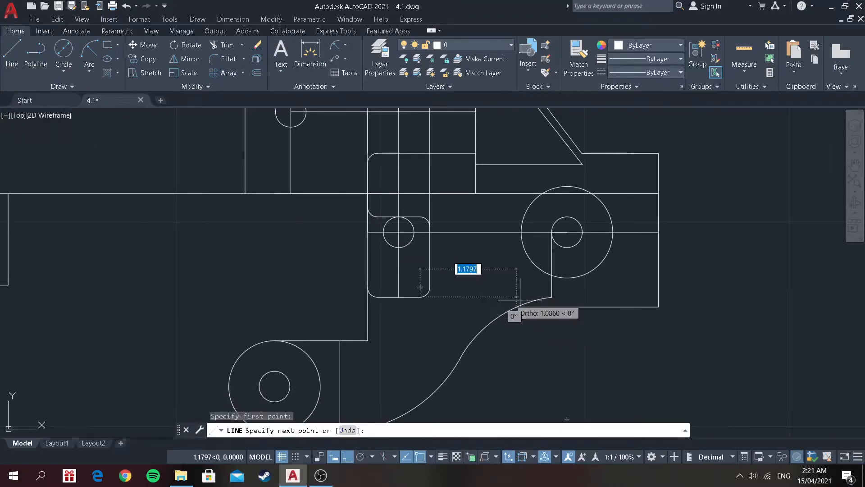
click(551, 296)
click(612, 293)
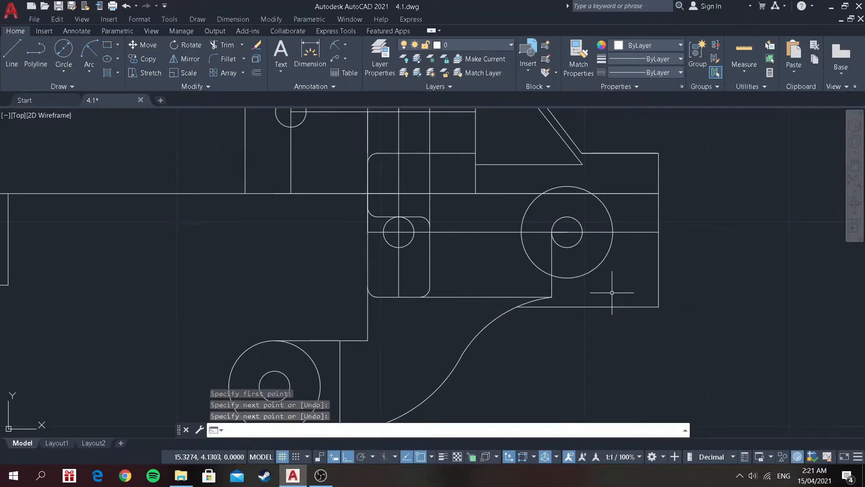
key(Return)
Examine the front and side views for edges that still need fillets or cleanup.
scroll(633, 286, down, 4)
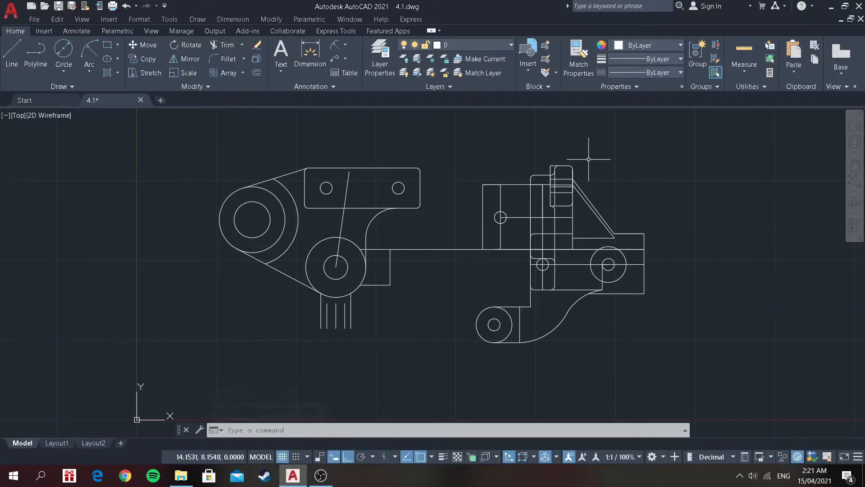
scroll(588, 159, up, 3)
scroll(577, 160, down, 5)
scroll(553, 256, up, 2)
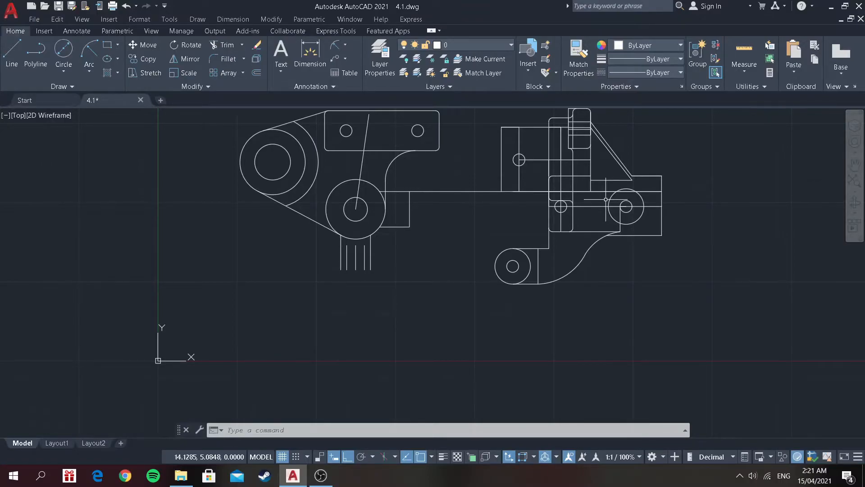
scroll(538, 158, up, 2)
scroll(531, 153, down, 4)
scroll(496, 135, up, 3)
scroll(460, 135, down, 3)
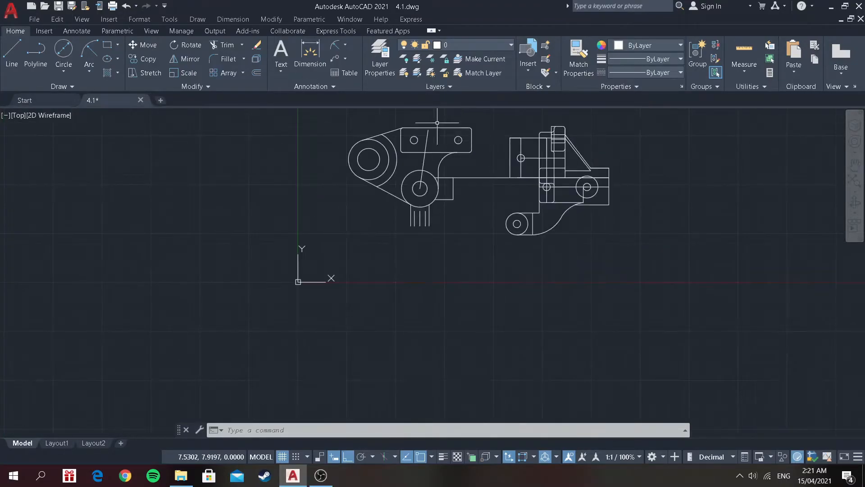
scroll(437, 122, up, 2)
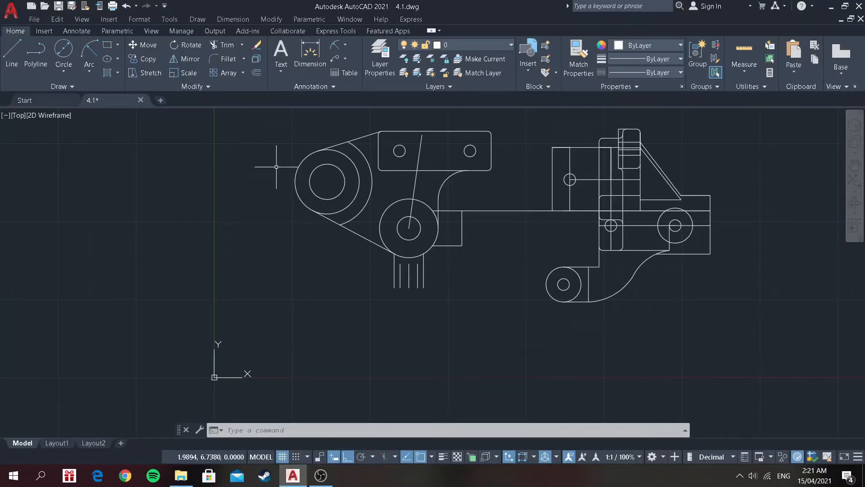
scroll(621, 208, up, 5)
scroll(622, 209, down, 6)
scroll(580, 340, up, 5)
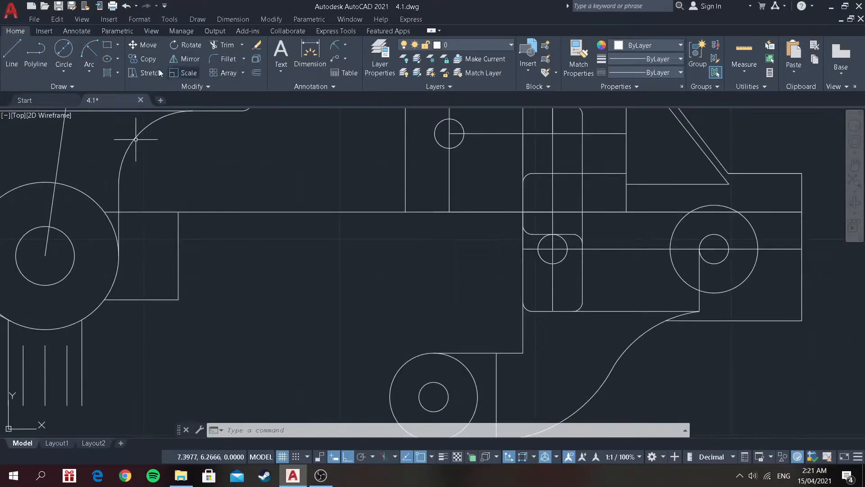
Fillet the corner between the lower arm's top edge and the vertical above it in the side view.
click(229, 59)
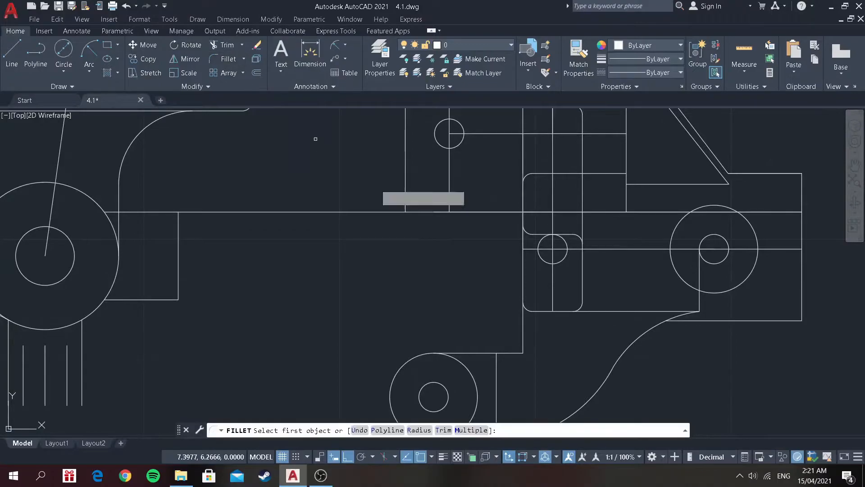
click(524, 344)
click(505, 352)
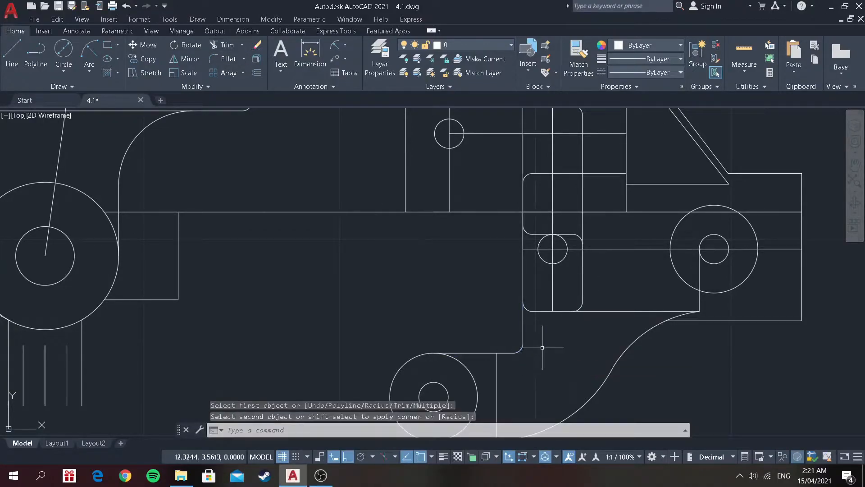
scroll(584, 333, down, 2)
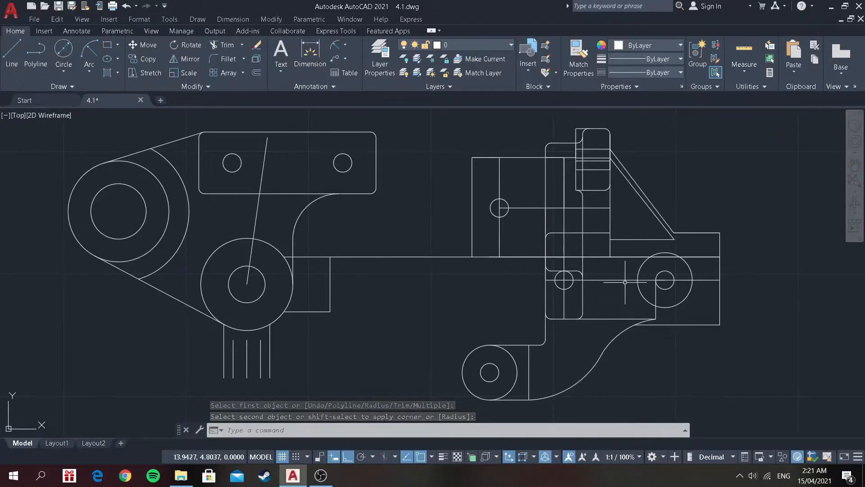
Try a 0.12 fillet on the upper side of the corner between the rib's base line and the long vertical.
scroll(651, 229, up, 2)
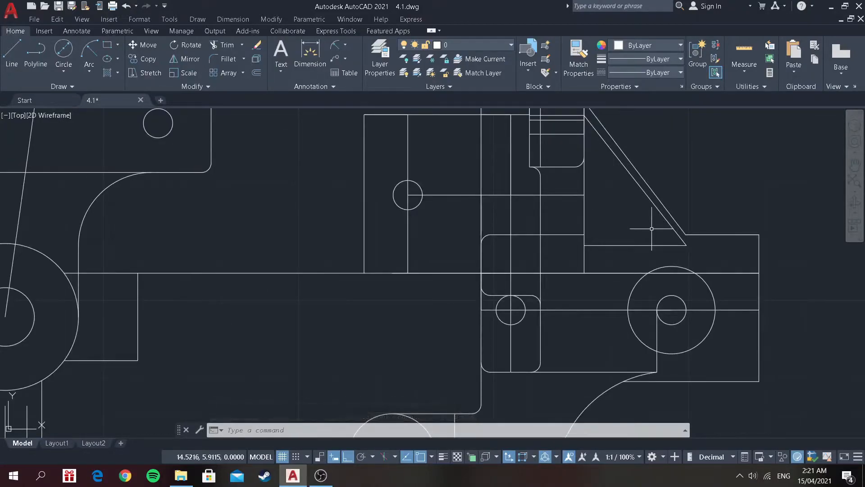
scroll(652, 229, up, 2)
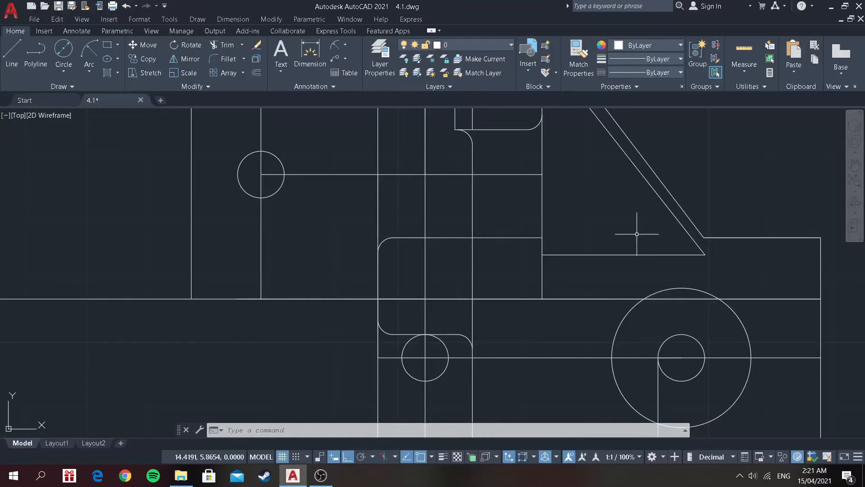
right_click(608, 231)
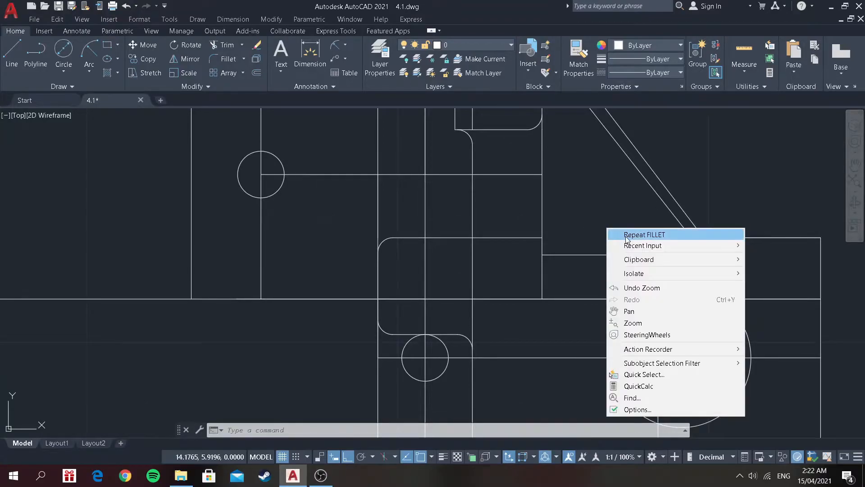
click(626, 235)
click(547, 255)
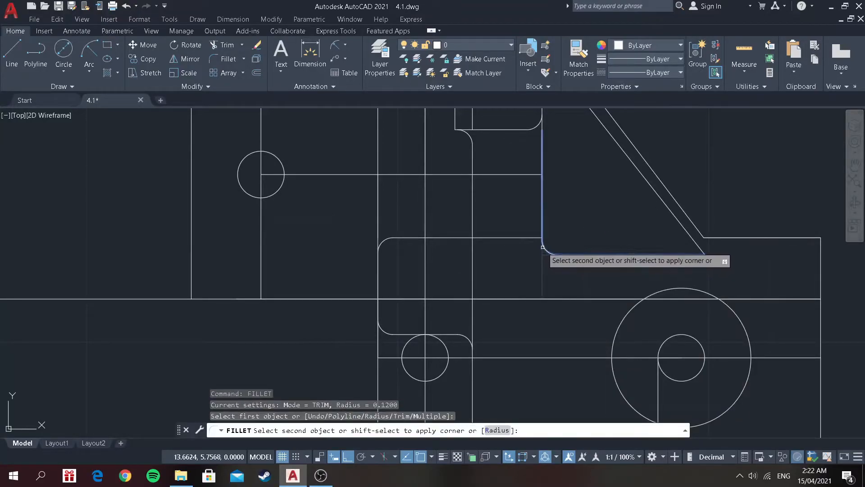
click(543, 247)
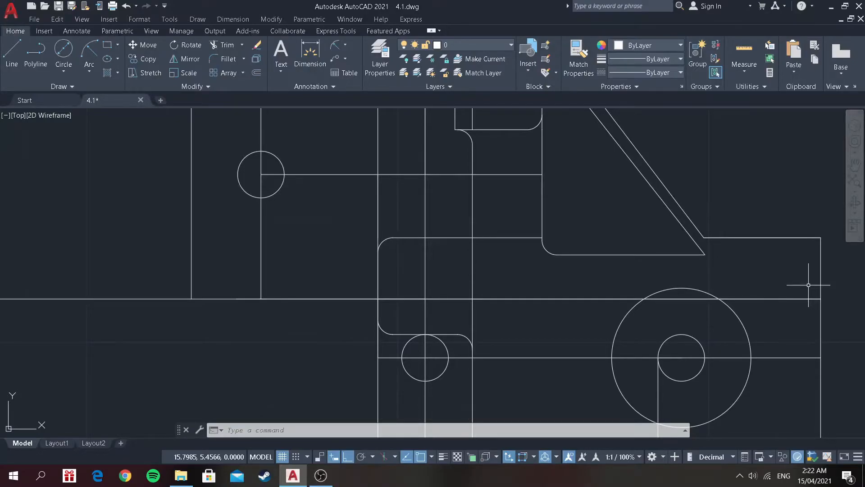
key(ctrl+z)
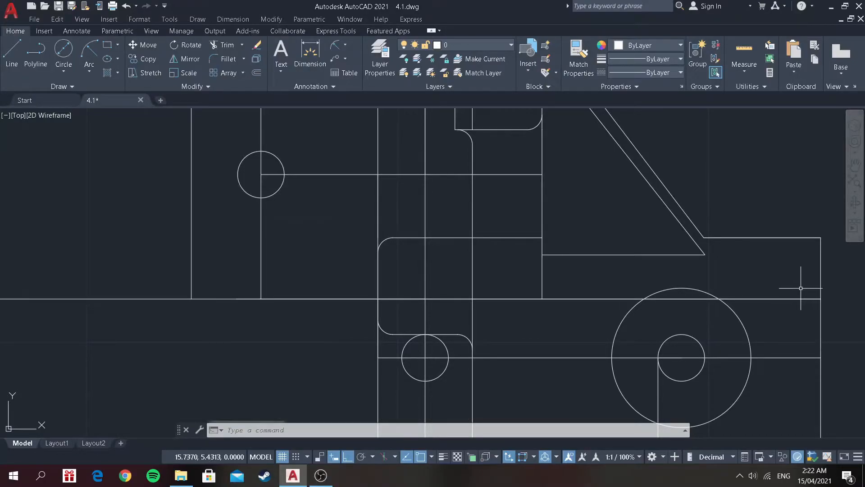
Fillet the rib's base line into the portion of the long vertical below it.
scroll(799, 289, down, 5)
scroll(769, 279, up, 4)
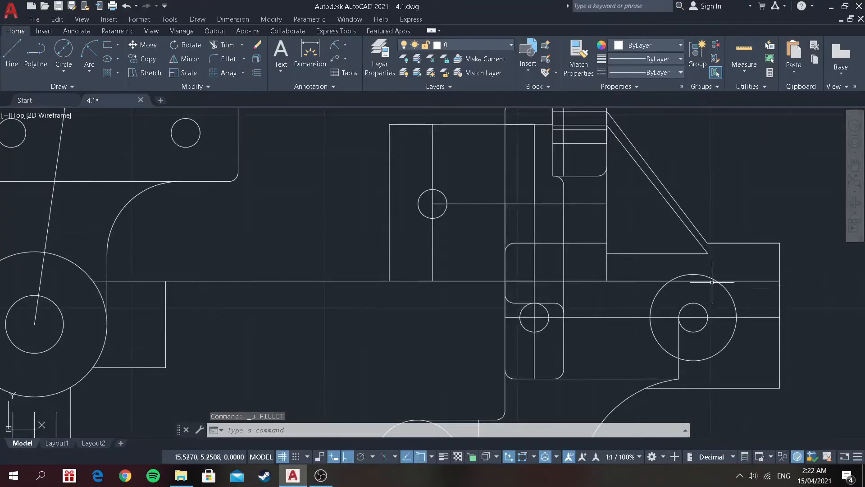
click(224, 59)
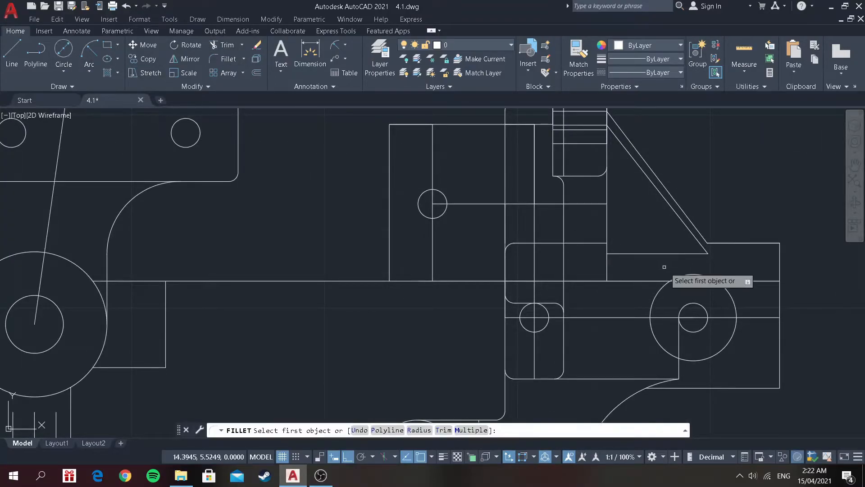
click(616, 255)
click(607, 264)
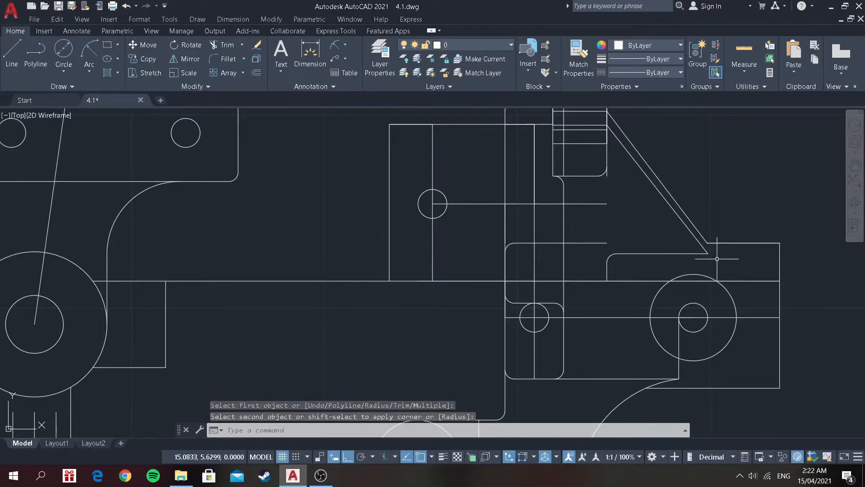
Redraw the missing vertical from the upper block's lower-right corner down to the lower end of the rib base fillet.
click(11, 53)
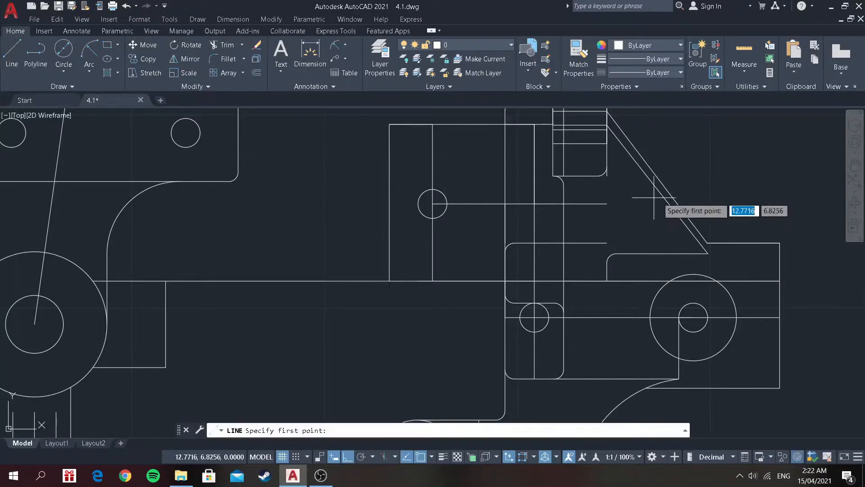
click(606, 168)
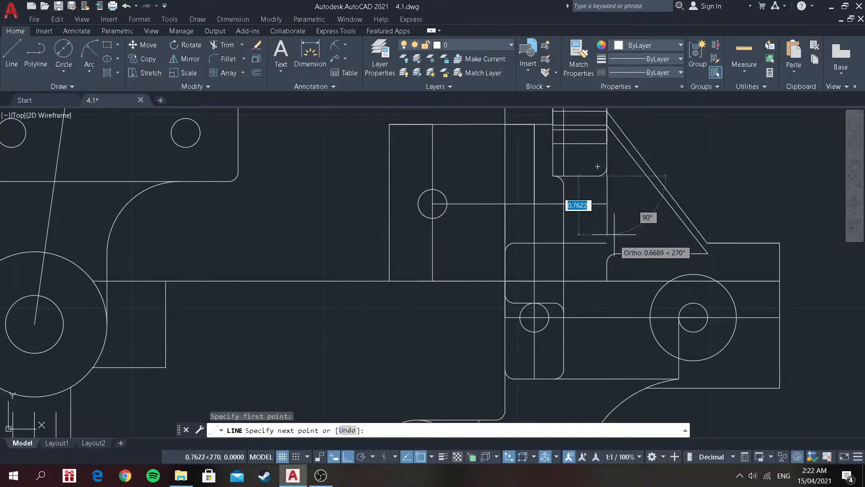
click(614, 264)
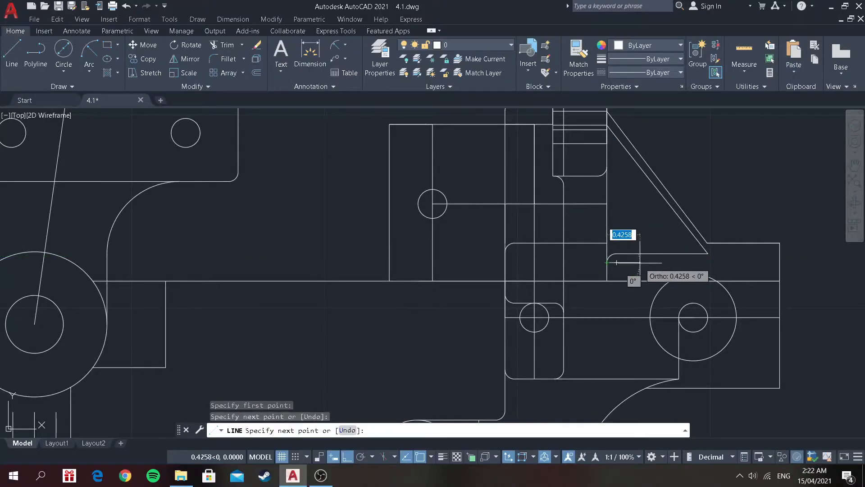
key(Return)
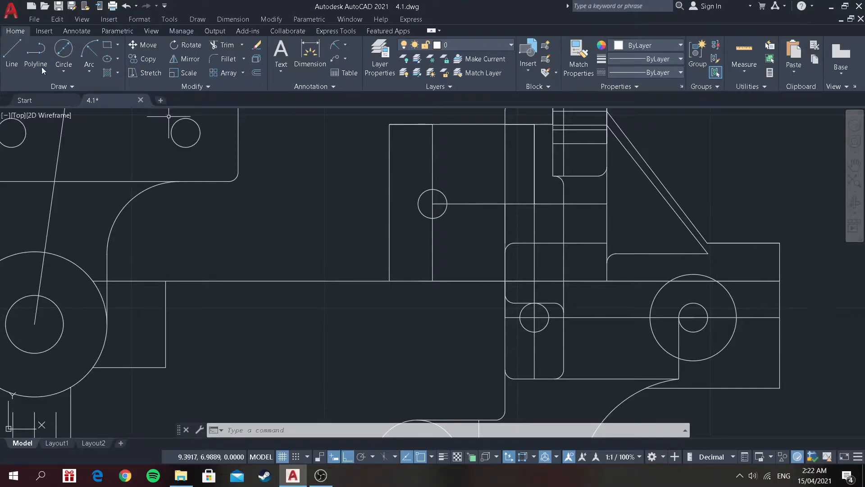
Extend the vertical with a line from the long projection line to the boss's horizontal centreline, and fillet the corner there.
click(12, 51)
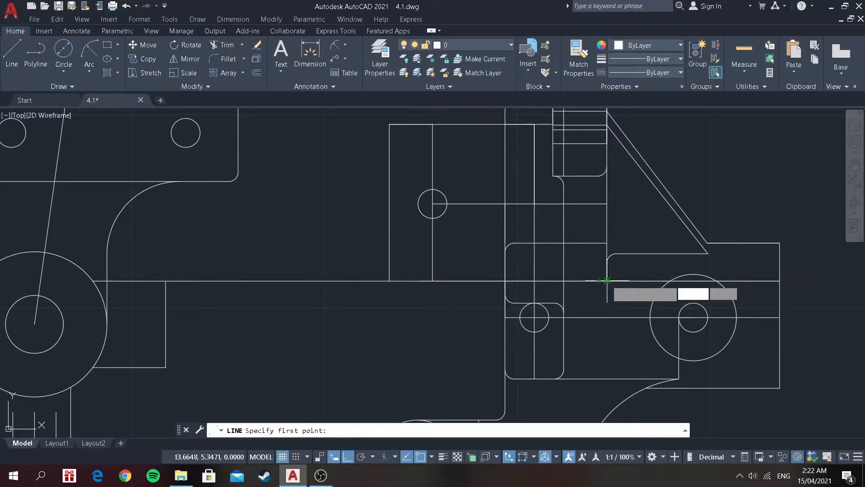
click(606, 281)
click(606, 317)
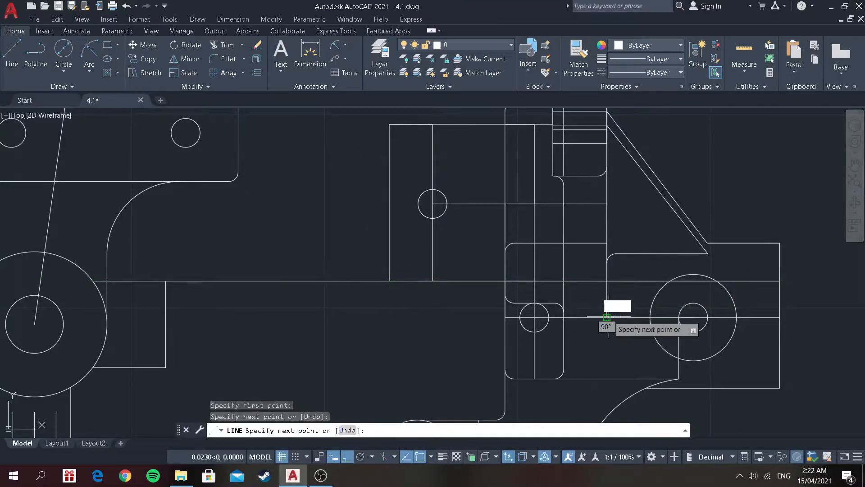
key(Return)
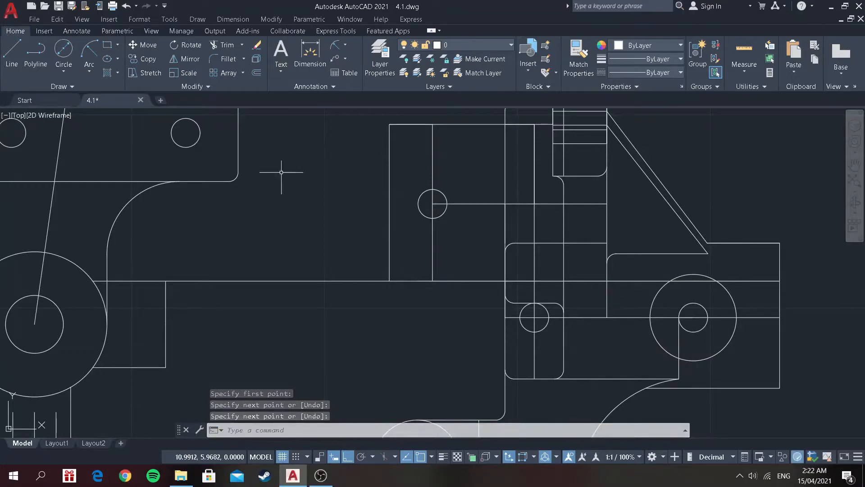
click(226, 59)
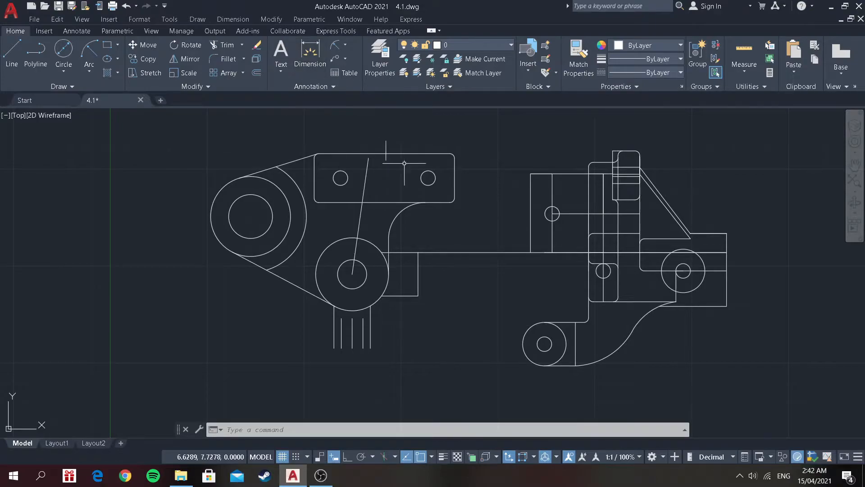
Rename Layer1 as dim and set the layer's colour to red.
click(380, 69)
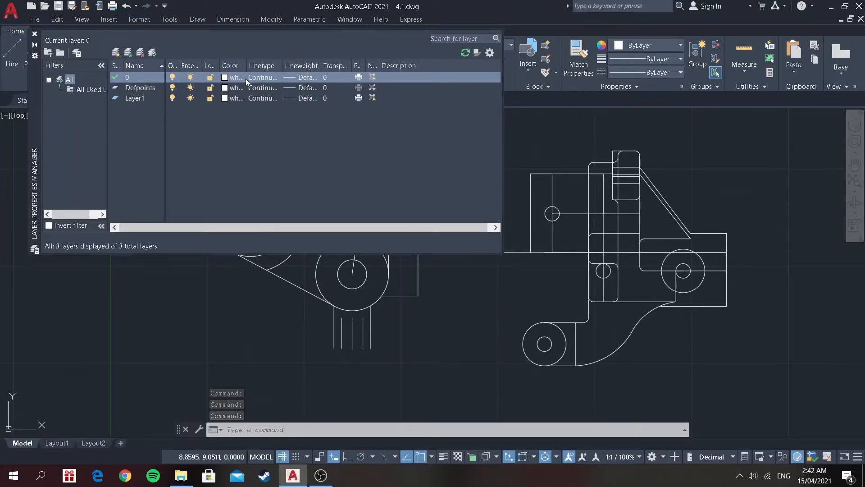
click(139, 99)
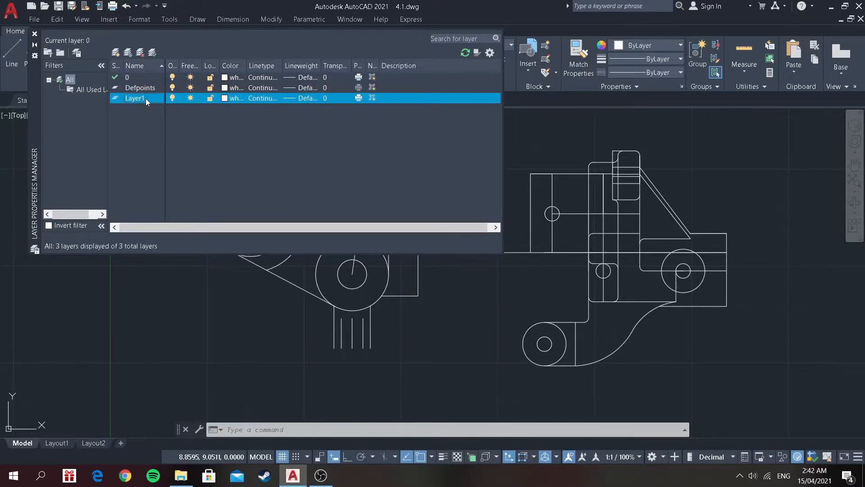
click(145, 97)
text(dim)
key(Return)
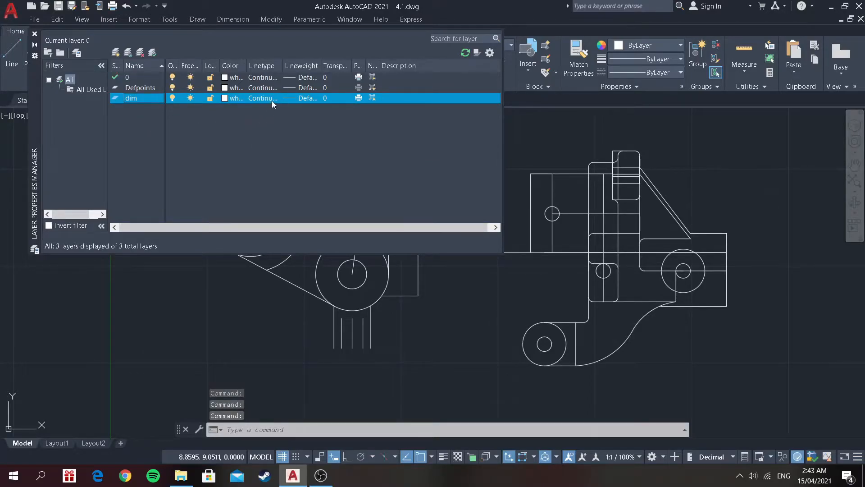
click(232, 99)
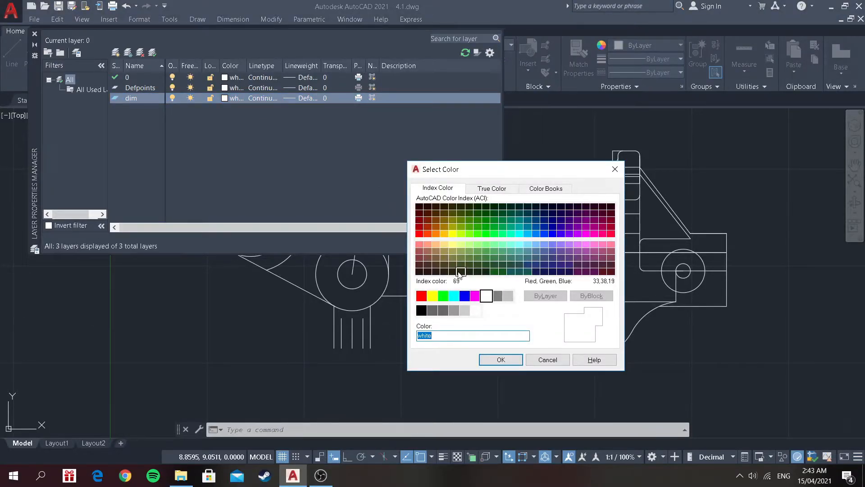
click(421, 295)
click(514, 360)
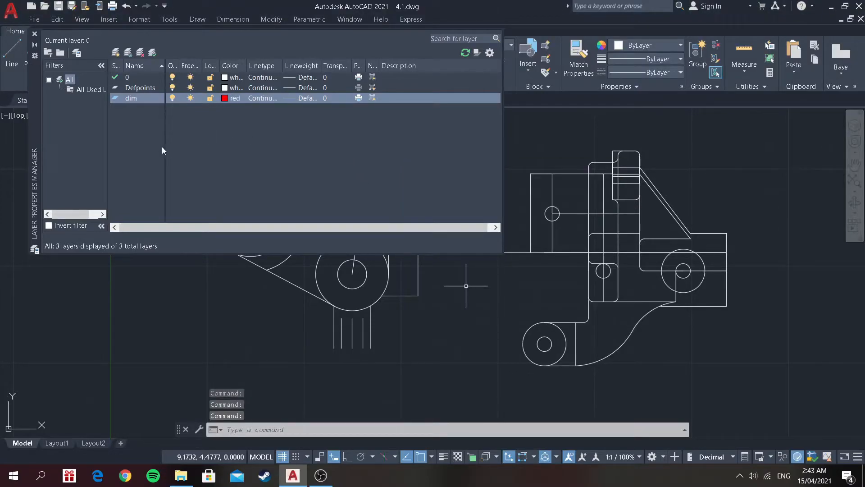
Create a new layer named hidden and set its colour to green.
click(115, 54)
key(BackSpace)
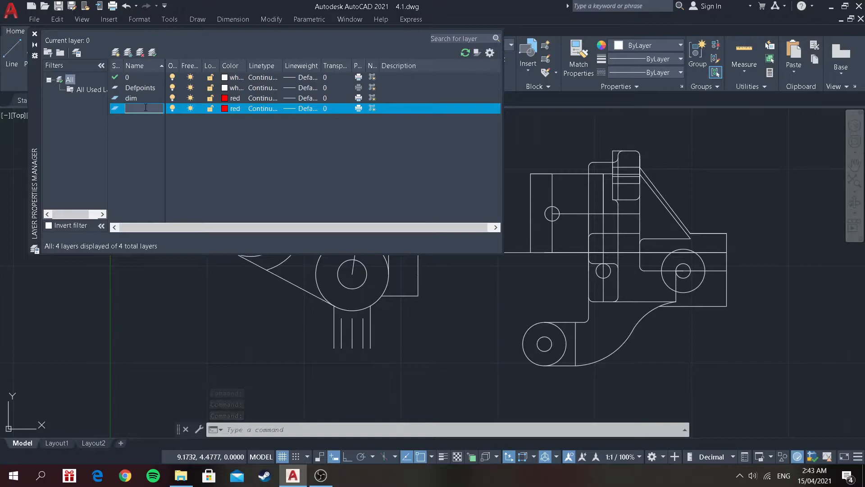
text(hidden)
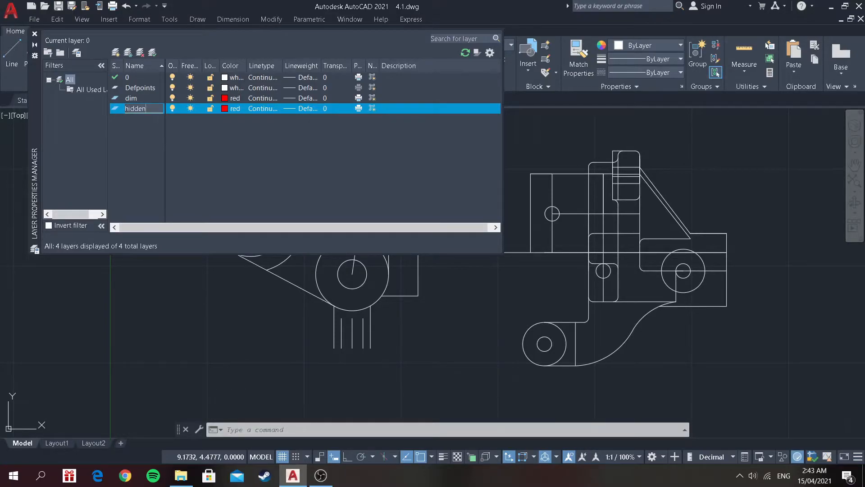
key(Return)
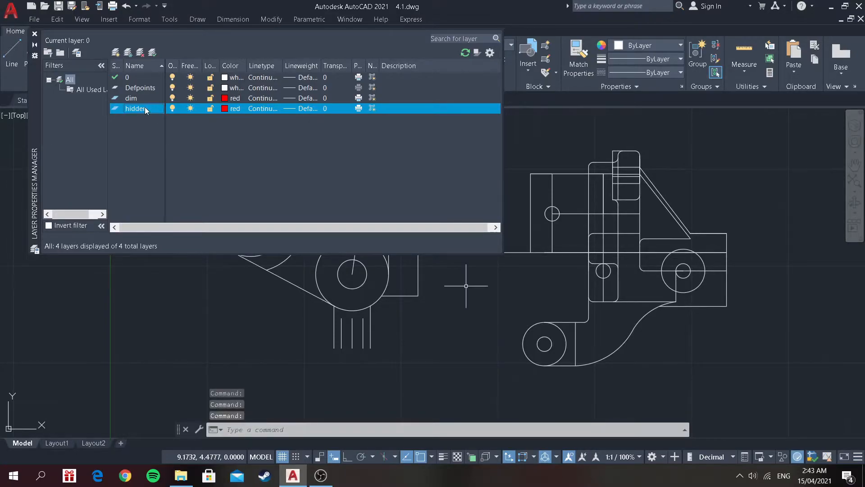
click(232, 109)
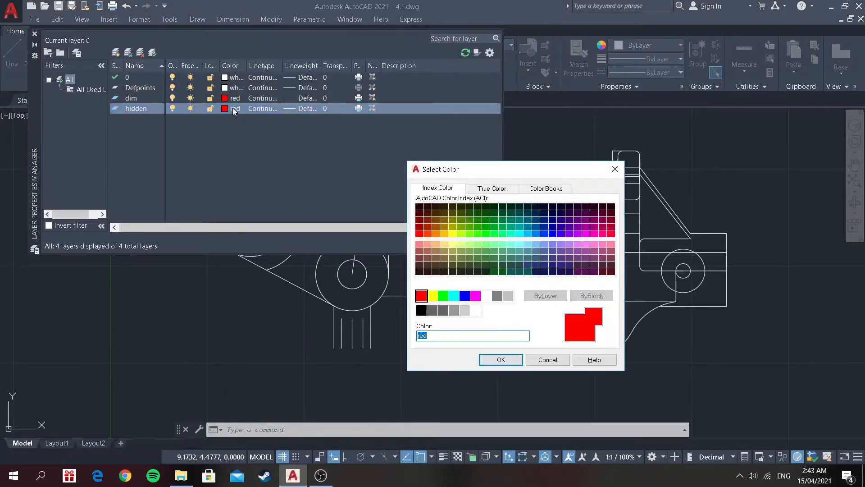
click(443, 296)
click(504, 362)
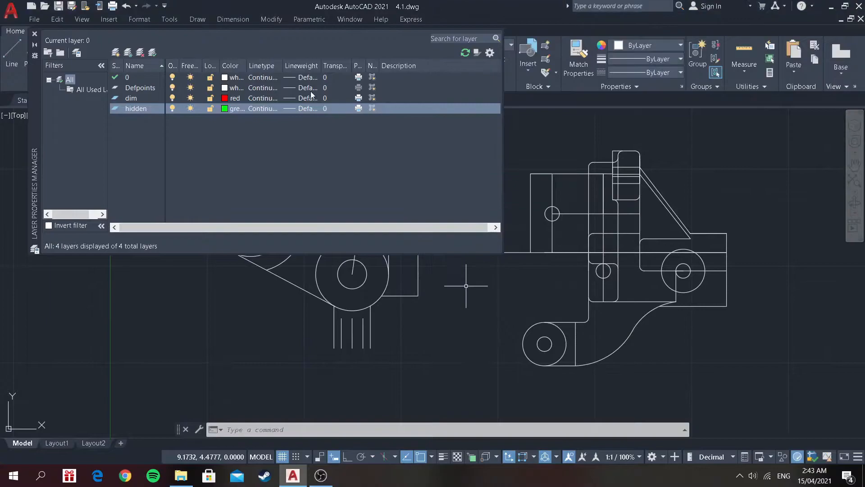
Load the HIDDEN linetype from acad.lin and assign it to the hidden layer.
click(259, 108)
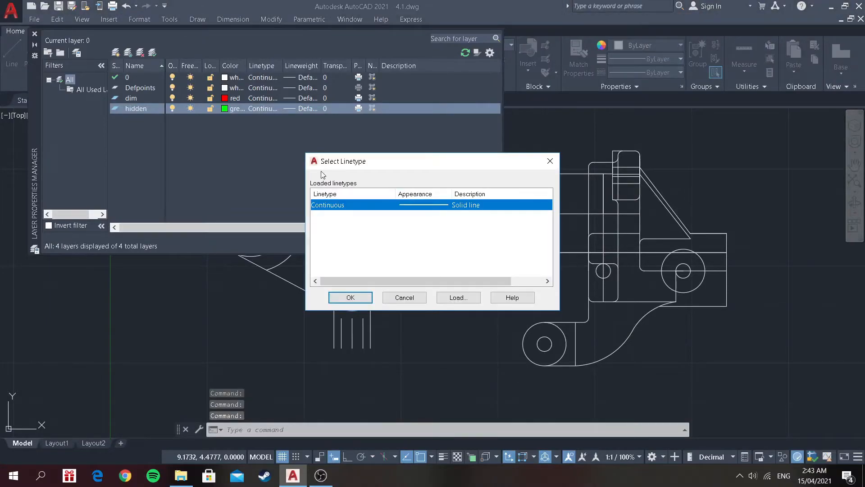
click(453, 301)
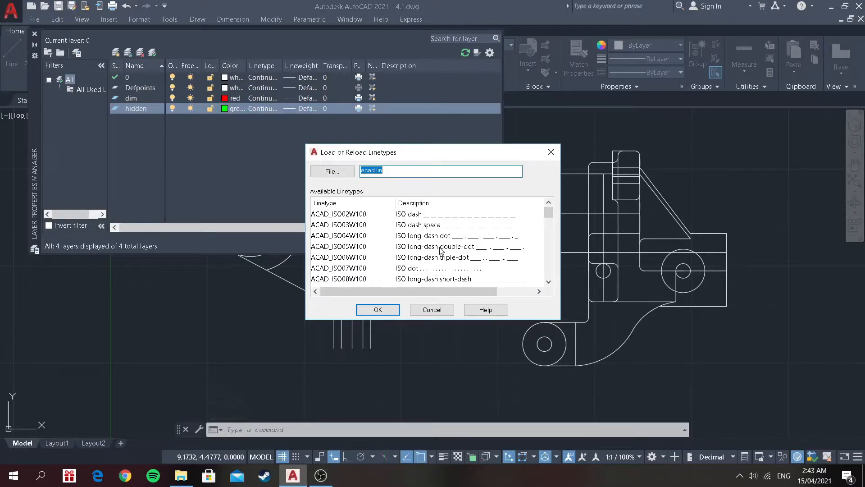
scroll(441, 251, down, 9)
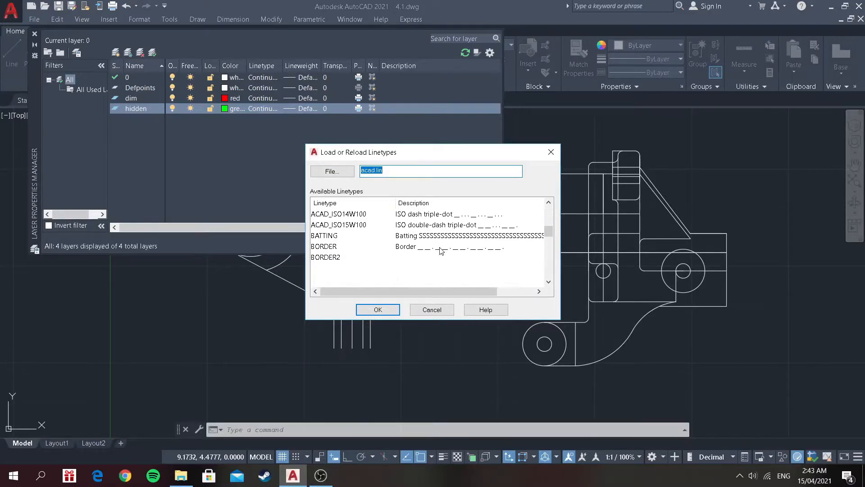
scroll(441, 250, down, 2)
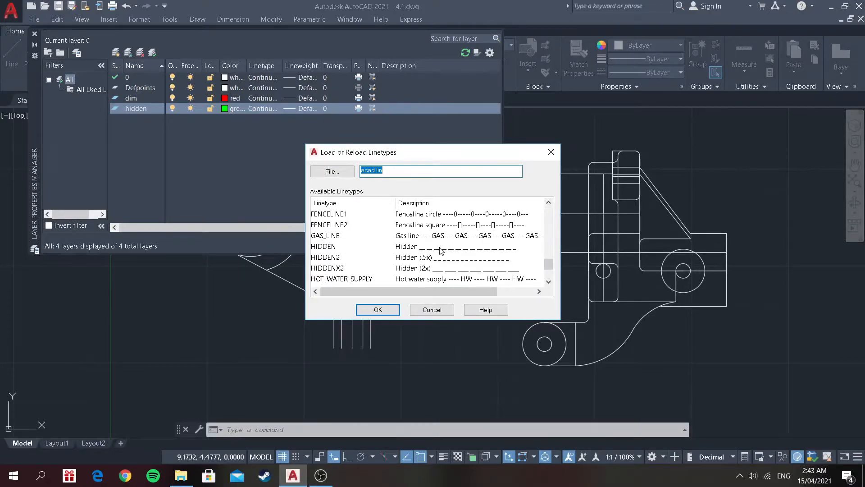
click(329, 247)
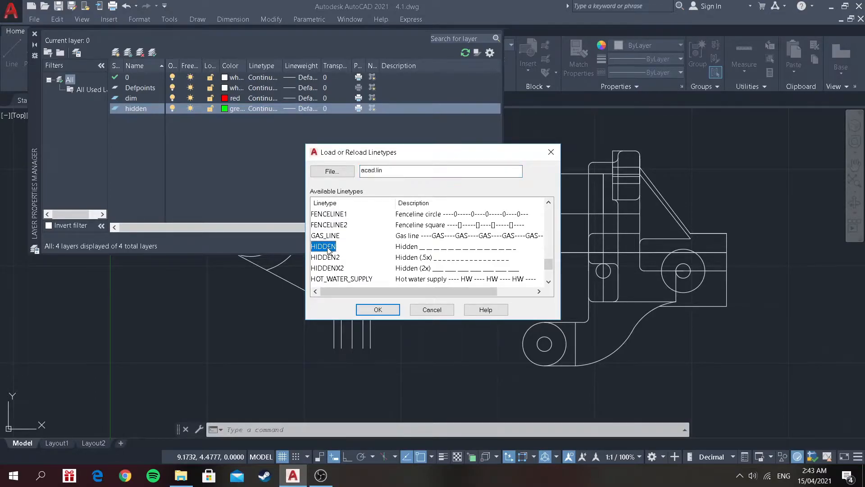
click(387, 312)
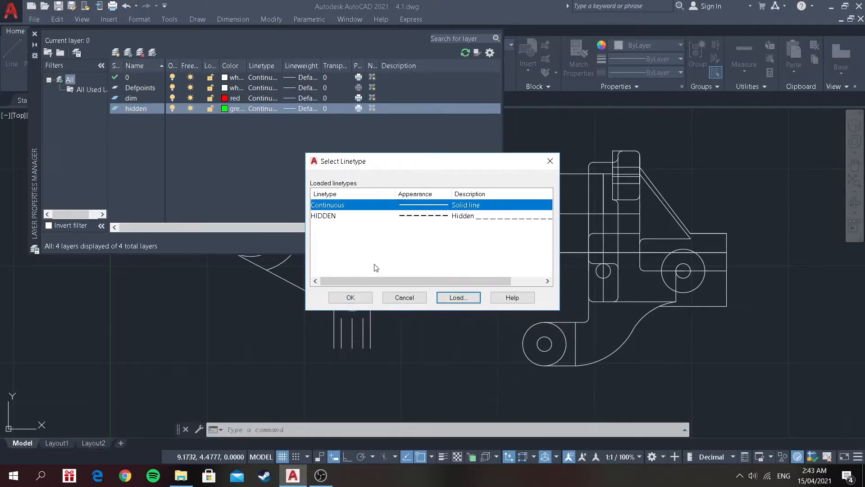
click(432, 217)
click(366, 299)
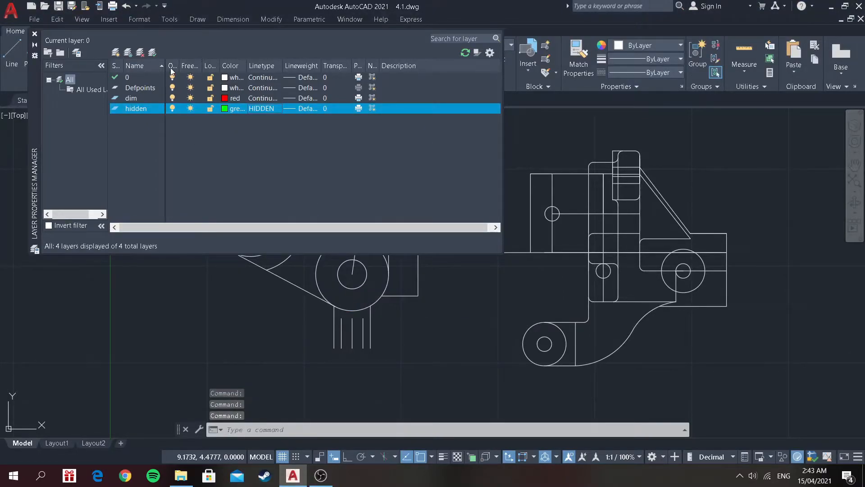
Create a new layer named purple line and set its colour to magenta.
click(118, 54)
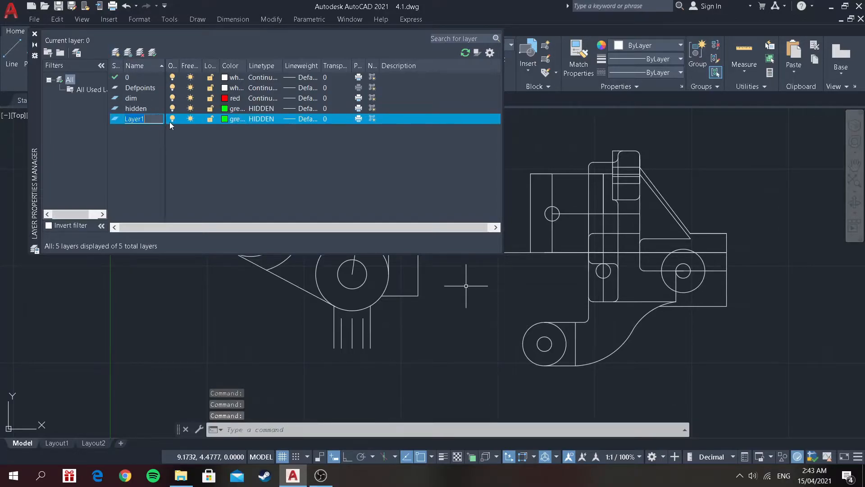
key(BackSpace)
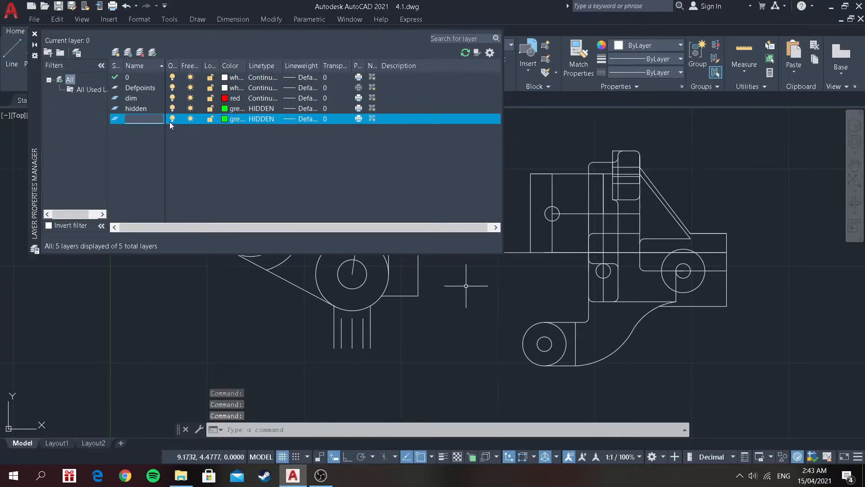
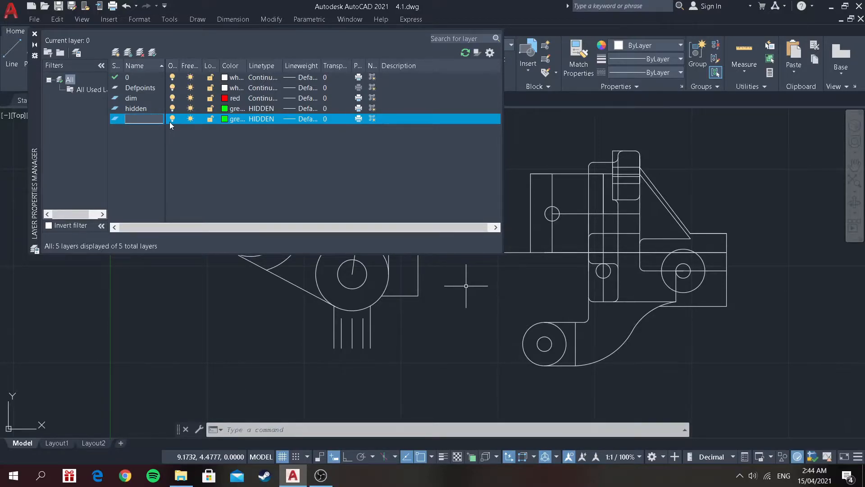
text(purple line)
key(Return)
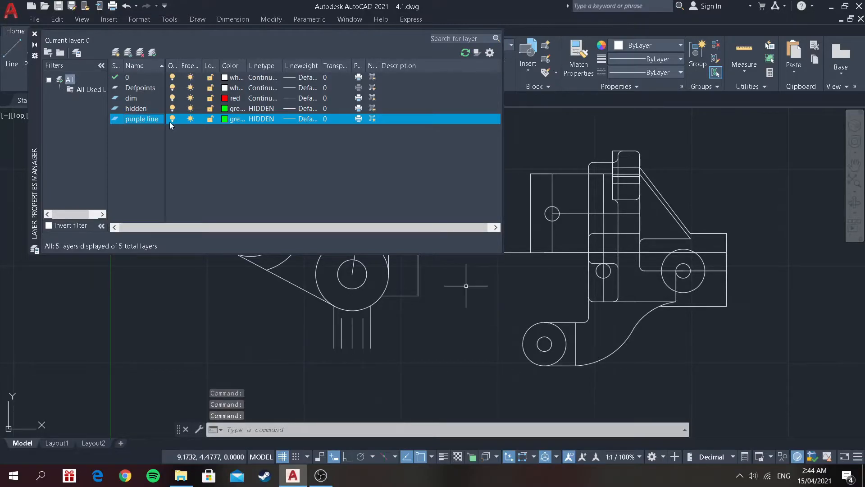
right_click(259, 119)
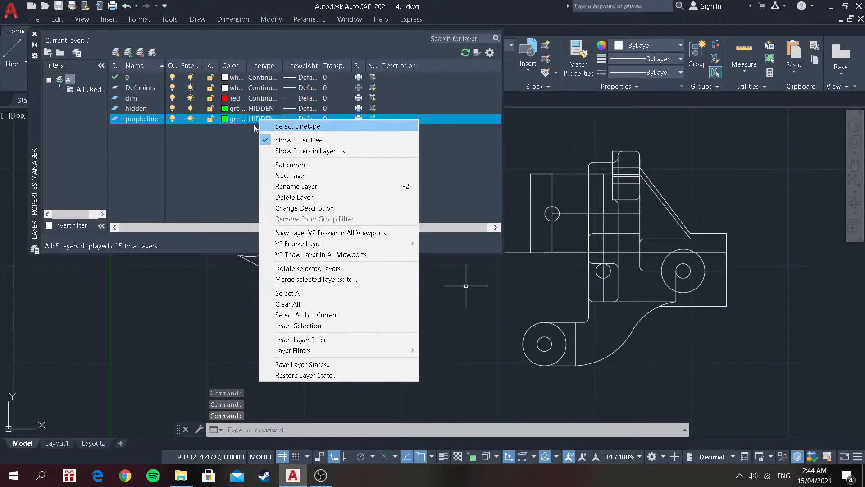
key(Escape)
click(233, 118)
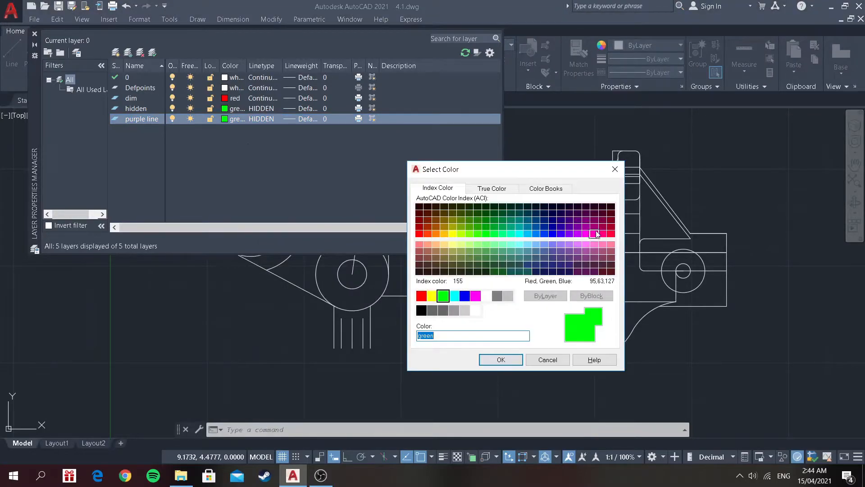
click(475, 296)
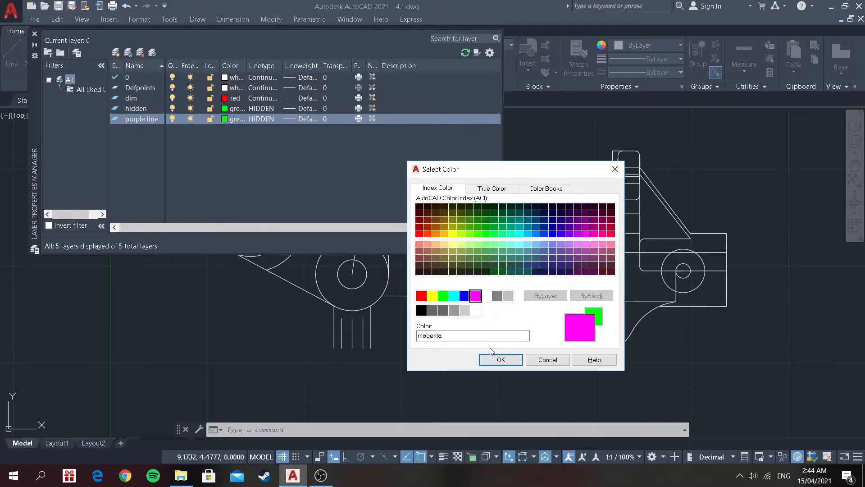
click(500, 360)
Load the CENTER2 linetype, assign it to the purple line layer, and close the layer manager.
click(259, 118)
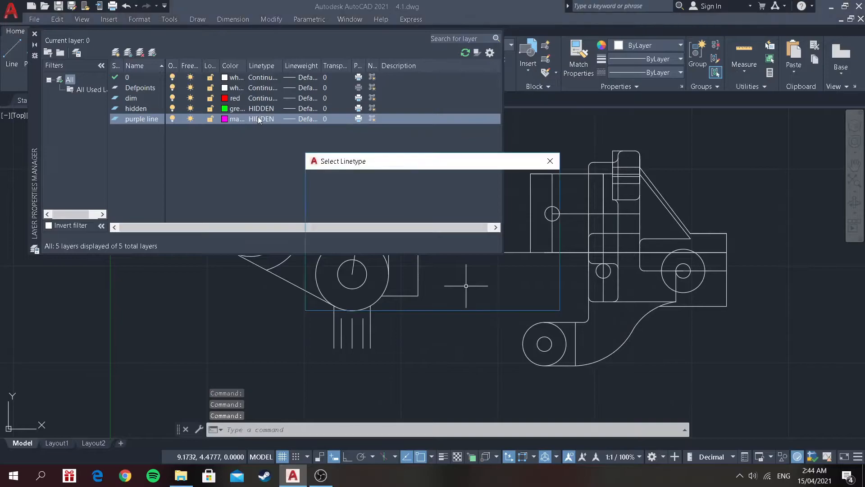
click(469, 297)
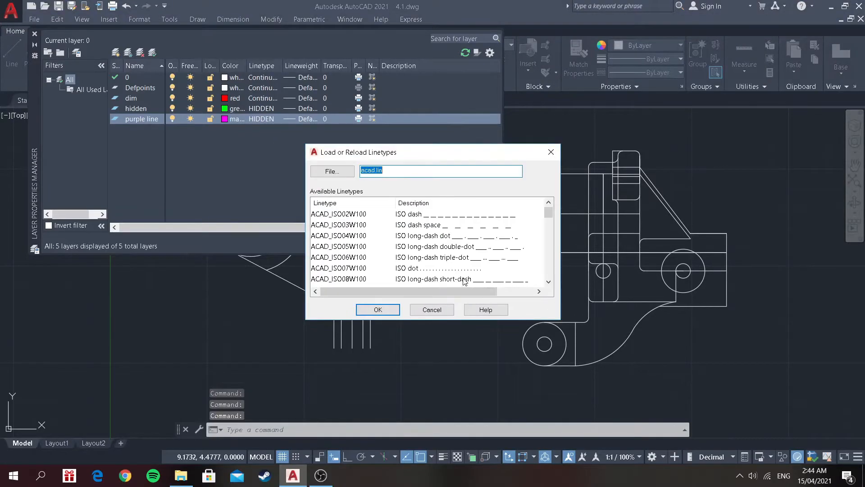
scroll(428, 261, down, 5)
scroll(423, 263, up, 2)
scroll(419, 266, down, 2)
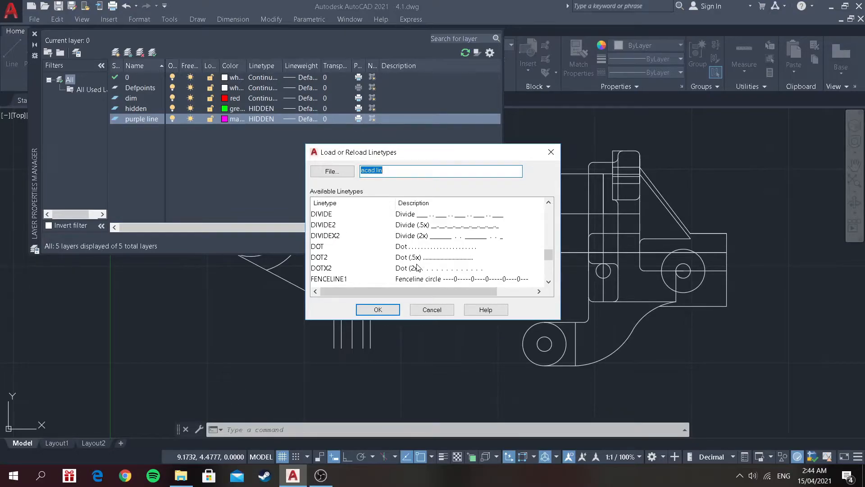
scroll(418, 267, up, 3)
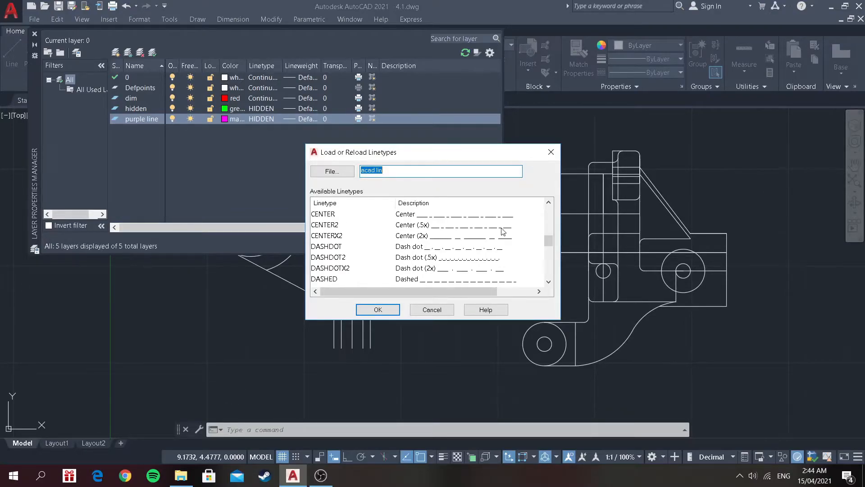
click(329, 224)
click(378, 309)
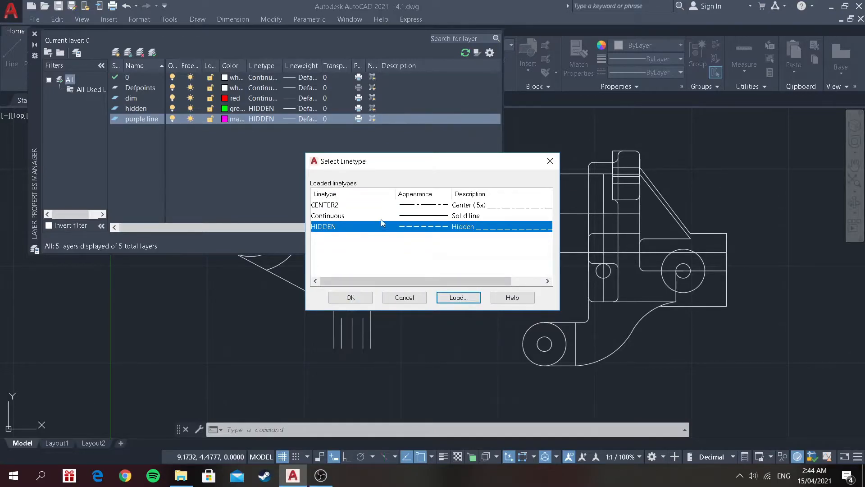
click(395, 206)
click(351, 298)
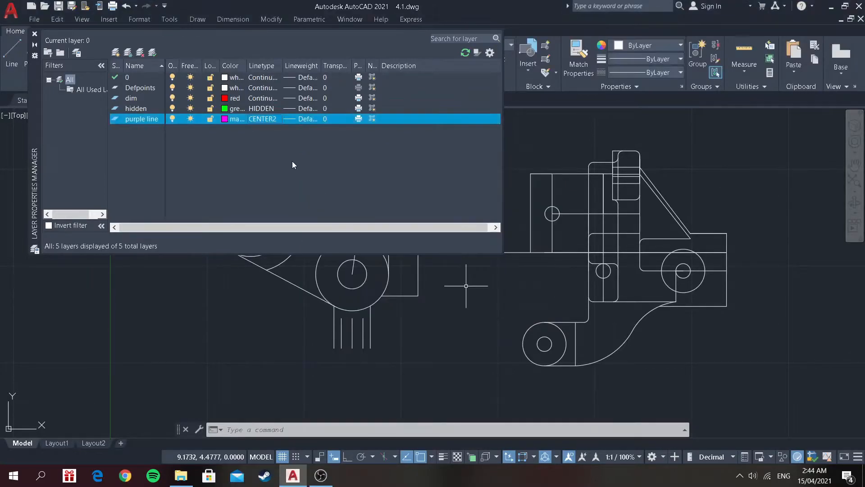
click(35, 34)
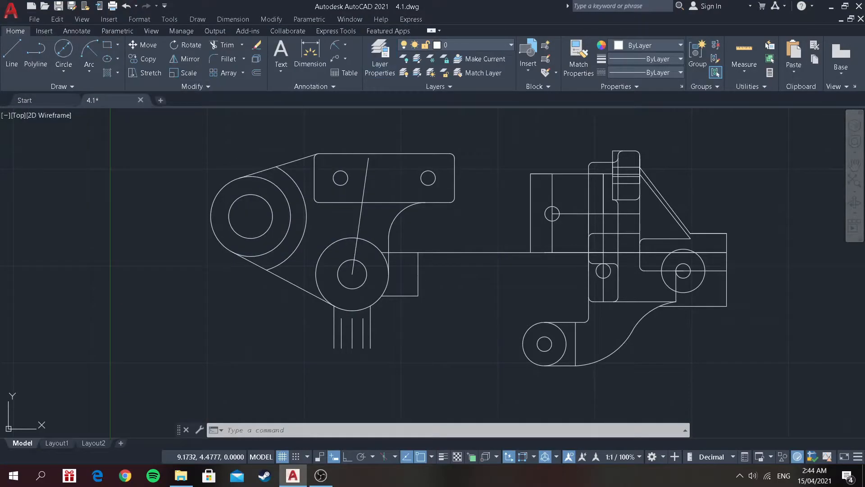
Open the Standard dimension style for modification and set its text colour to green.
click(287, 66)
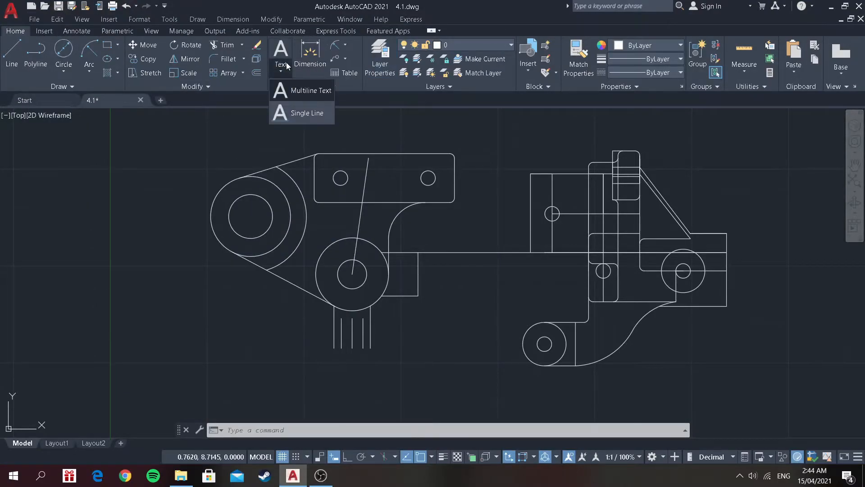
click(310, 56)
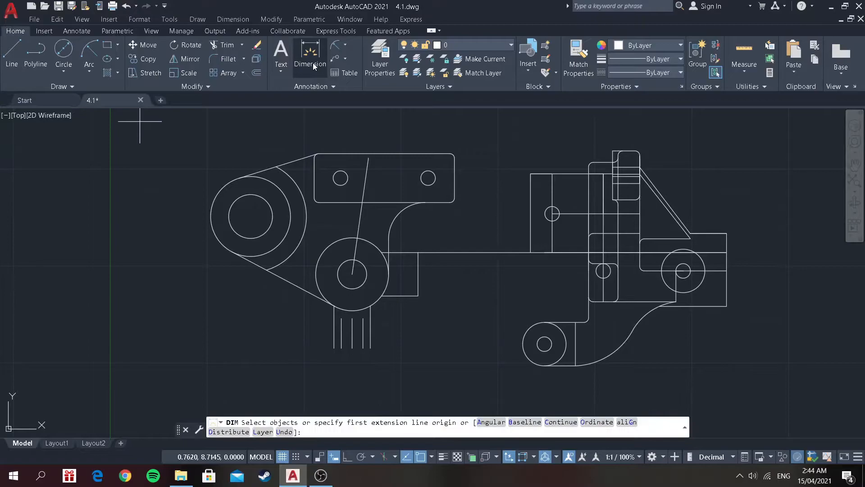
click(315, 87)
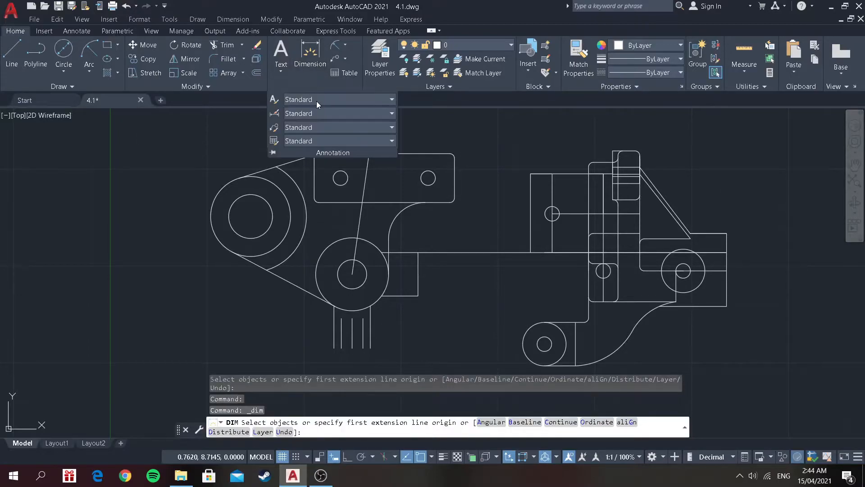
click(316, 101)
click(317, 101)
click(320, 113)
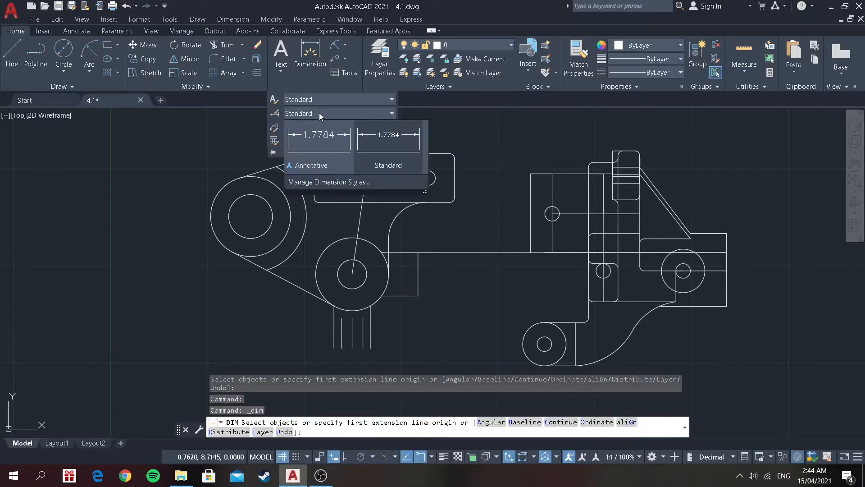
click(329, 182)
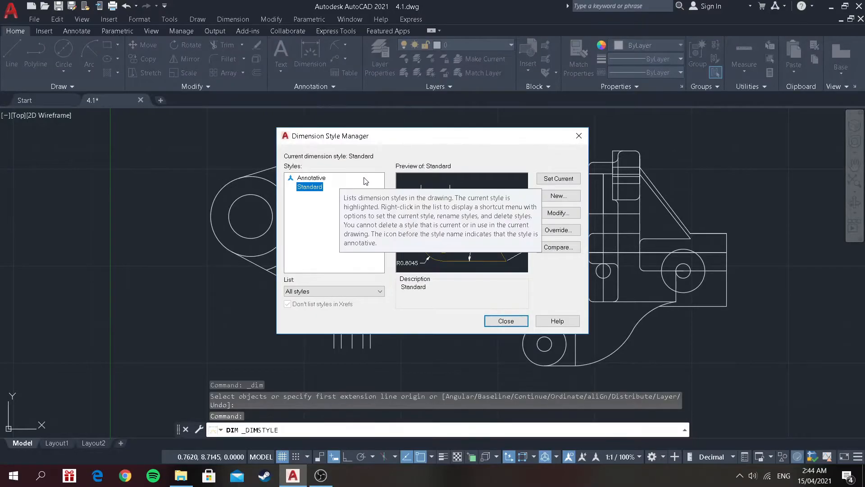
click(557, 217)
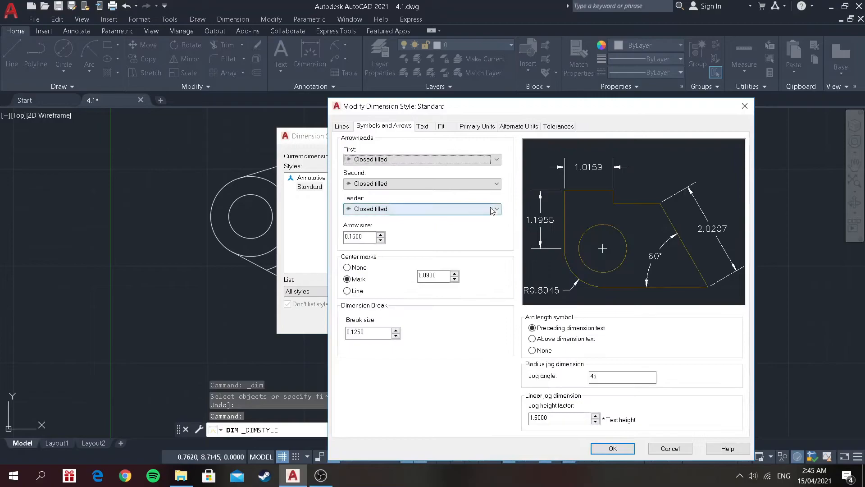
click(422, 127)
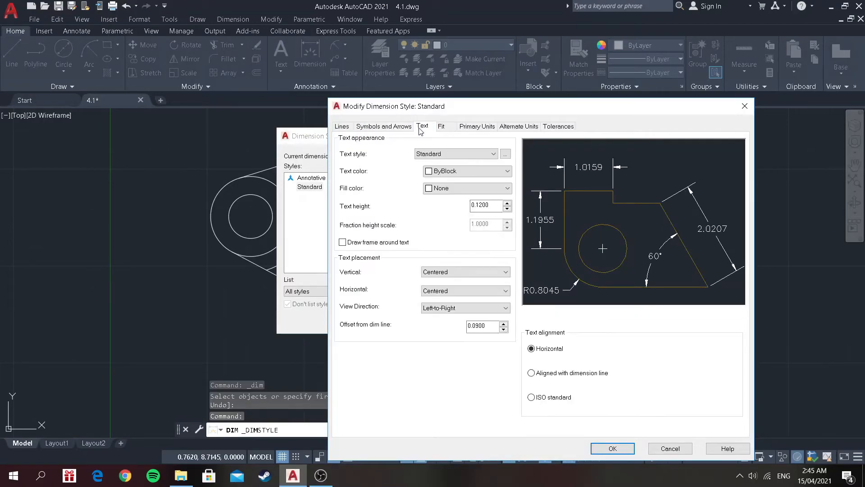
click(443, 170)
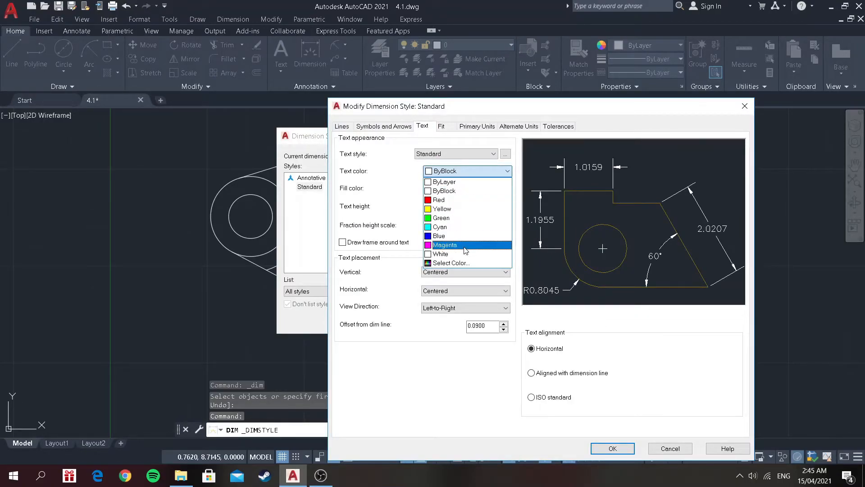
click(466, 218)
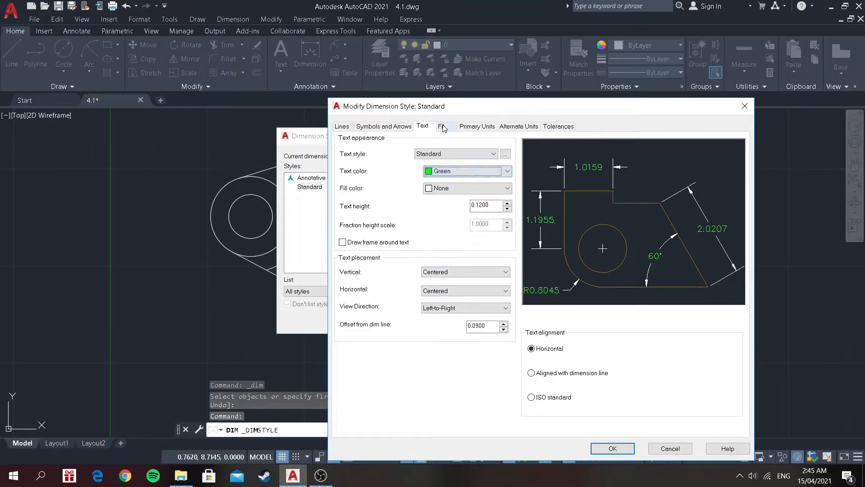
Set the Standard dimension style's linear precision to 0.00, then apply the changes and close the style manager.
click(477, 127)
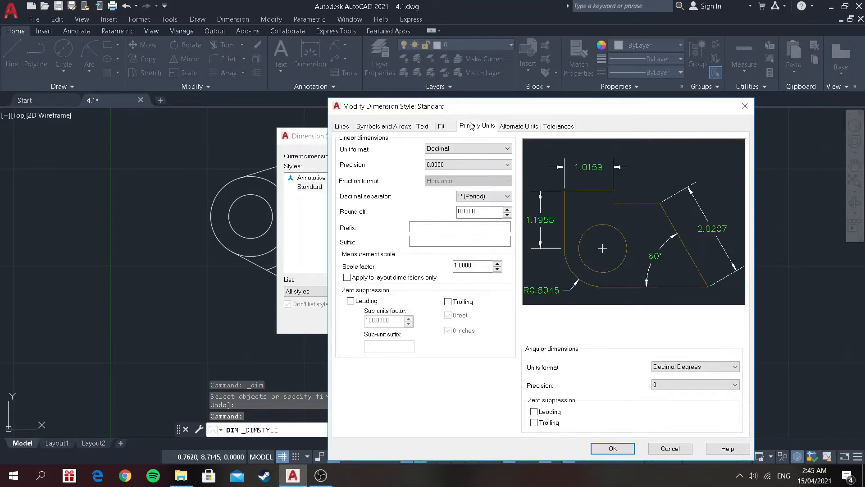
click(477, 165)
click(450, 189)
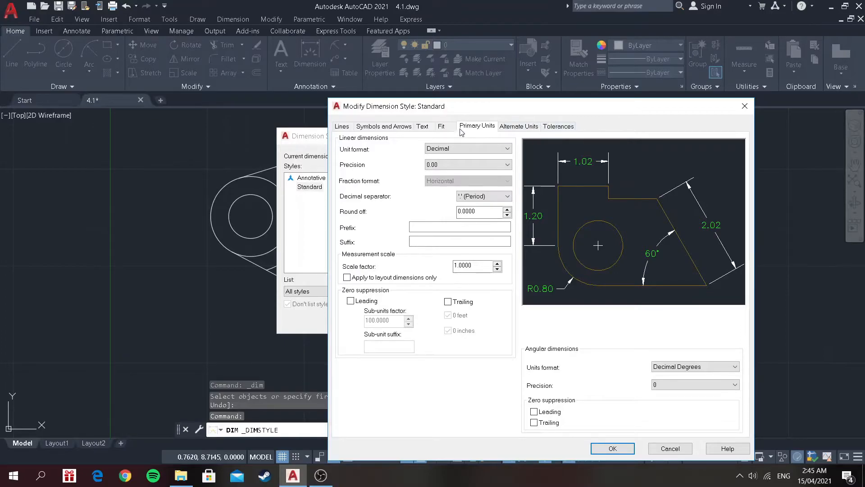
click(383, 126)
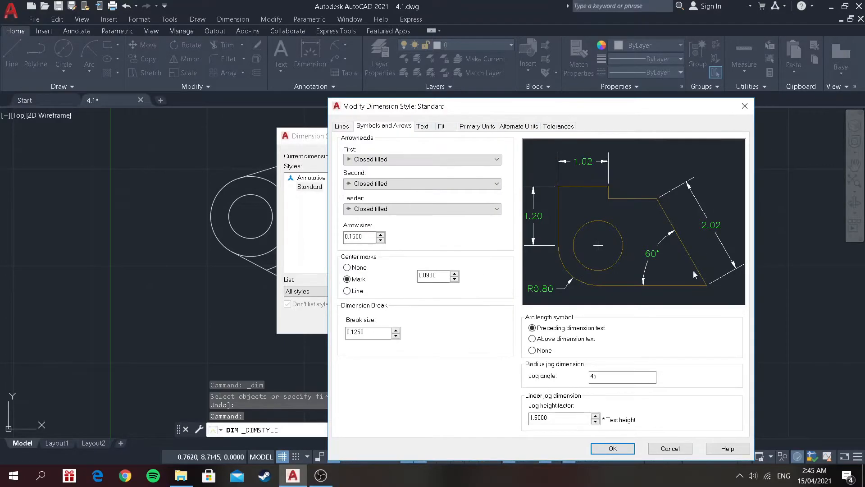
click(624, 446)
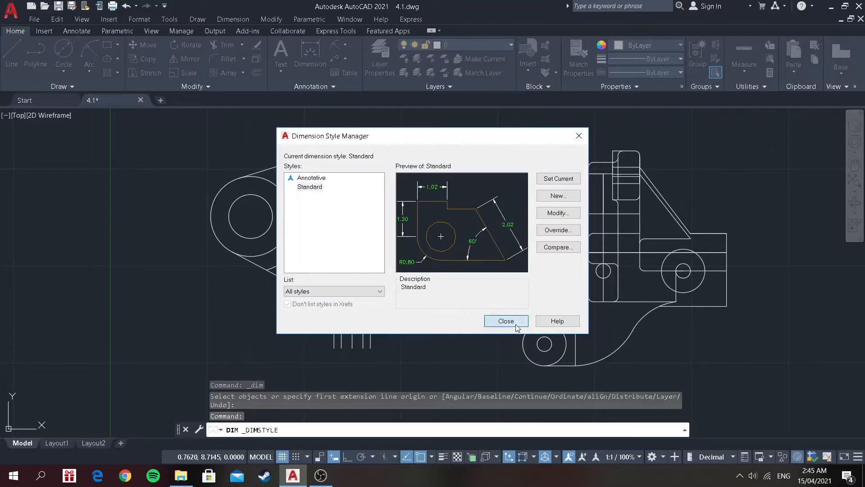
click(516, 323)
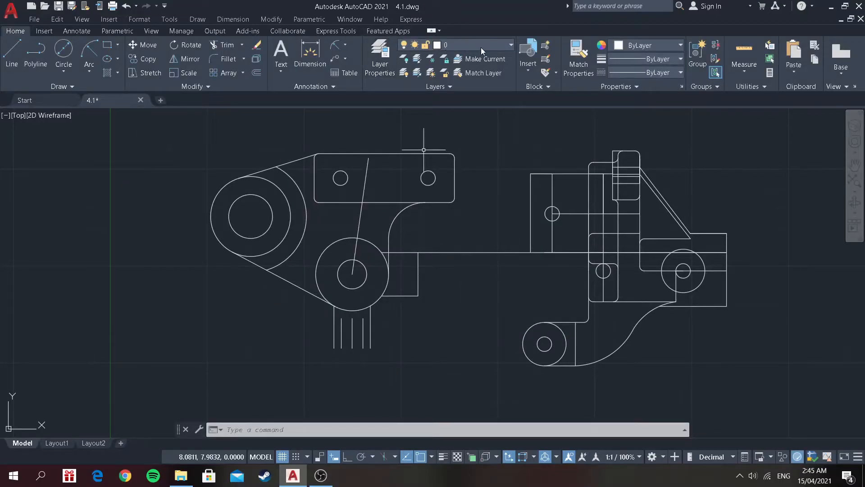
On the purple line layer with ortho on, draw a horizontal centre line through the upper plate's two holes, from its outer edge past the large arc.
click(477, 45)
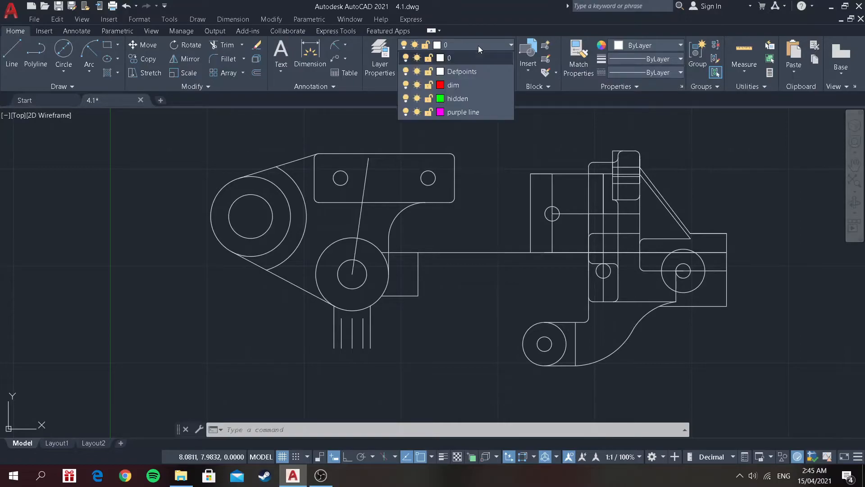
click(464, 114)
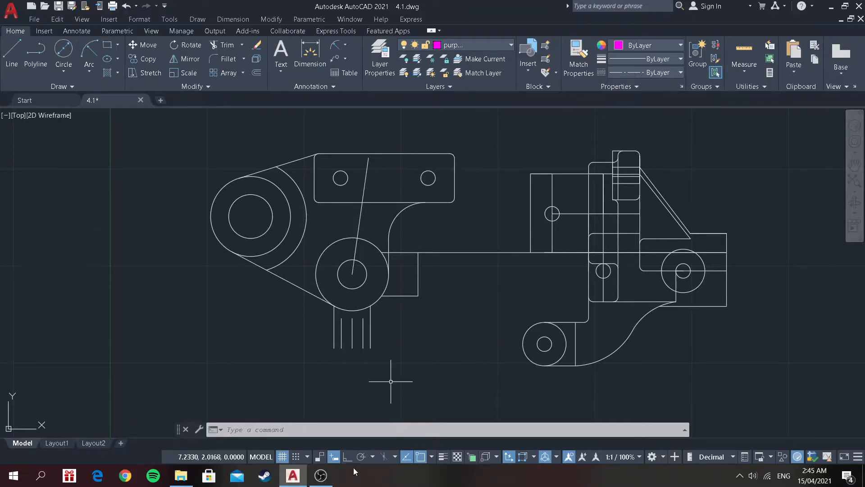
click(348, 456)
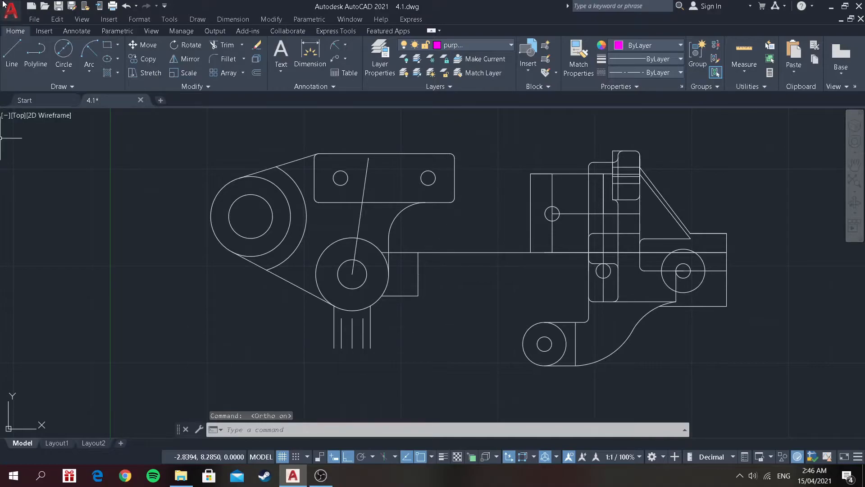
click(12, 54)
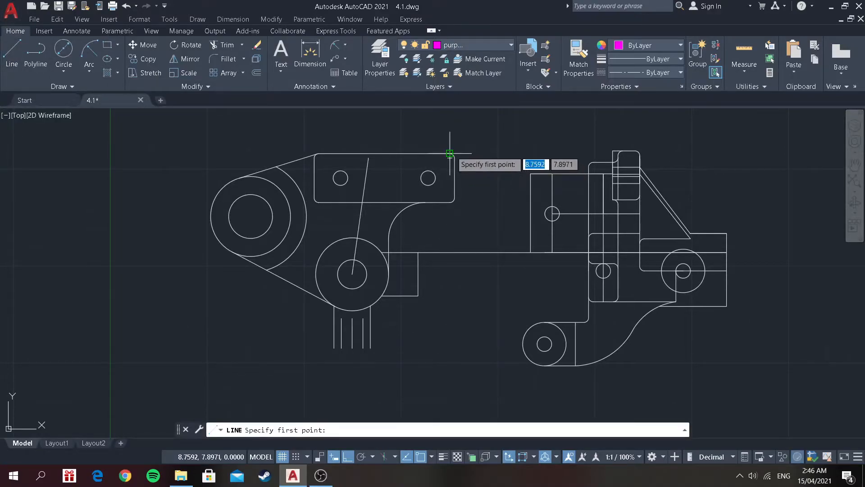
click(454, 177)
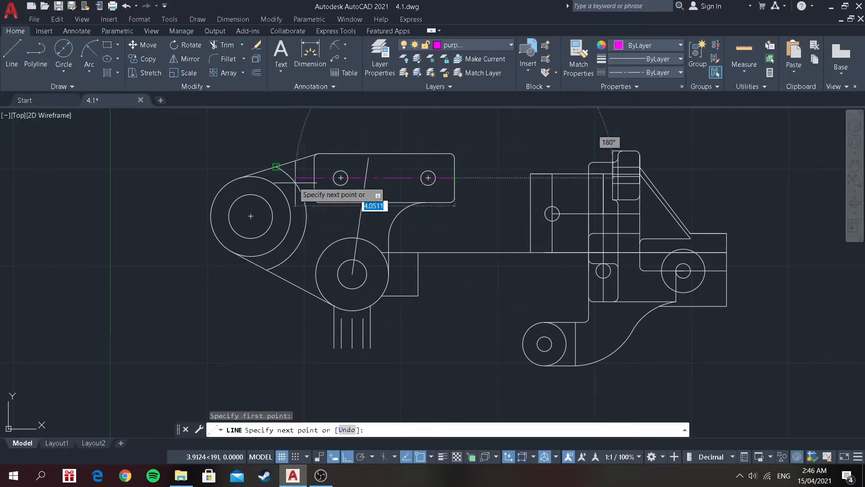
scroll(292, 174, up, 4)
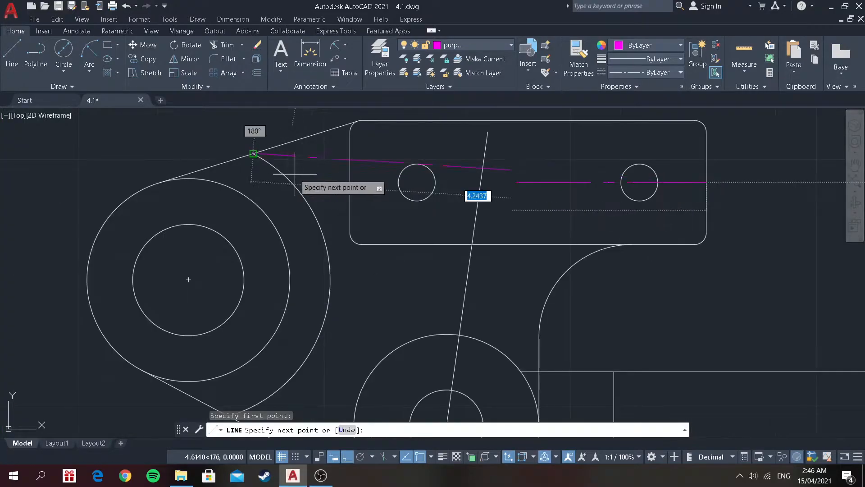
click(269, 182)
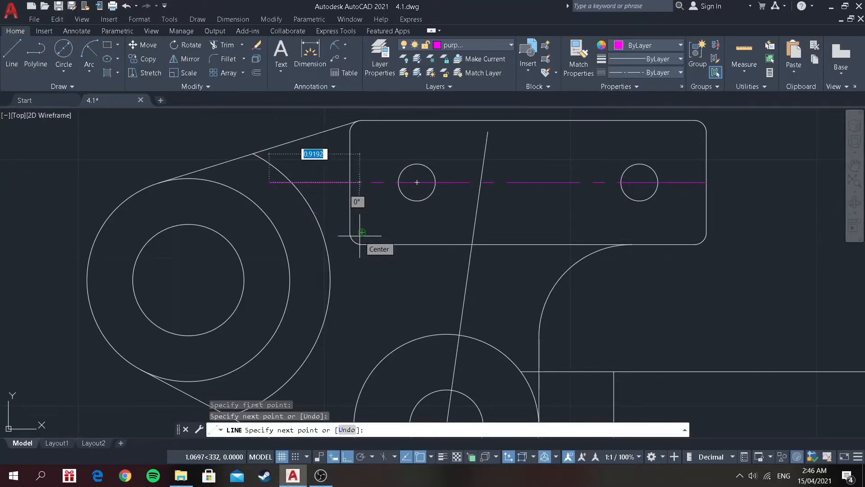
key(Return)
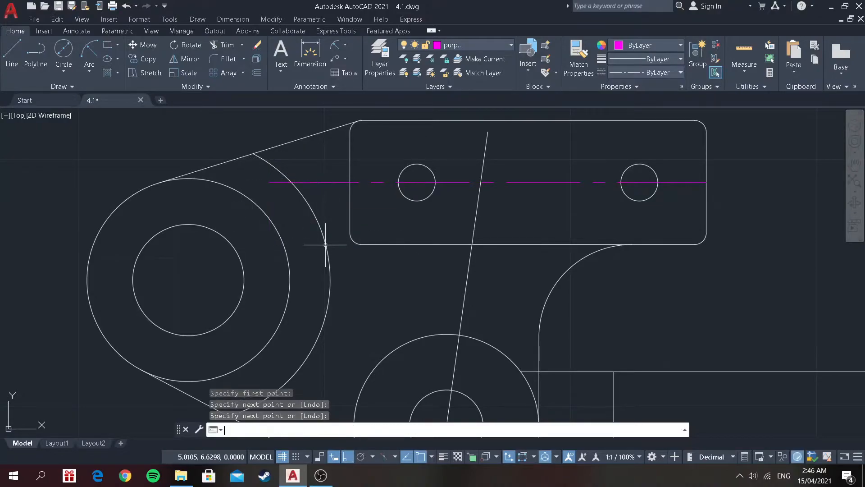
Trim the plate's centre line where it extends beyond the large arc.
click(218, 47)
click(270, 182)
key(Return)
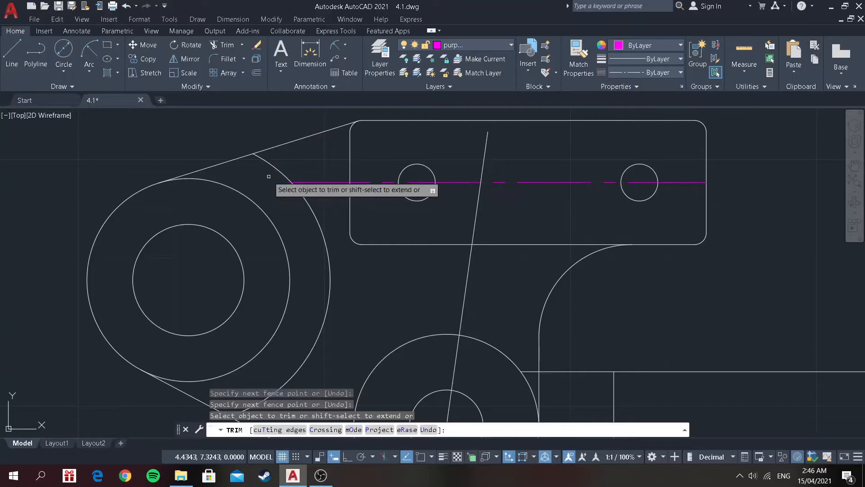
key(Return)
scroll(294, 220, down, 4)
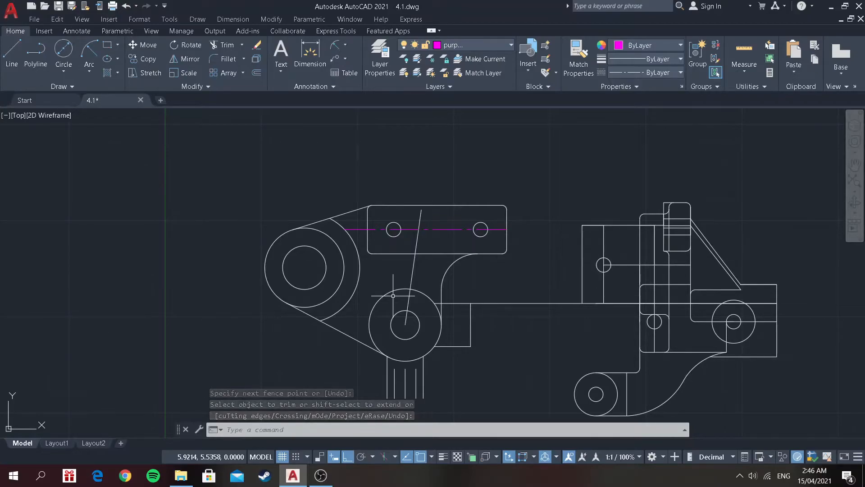
Draw a horizontal centre line from the large boss's outer quadrant through its centre, ending in the gap between the two views.
click(12, 53)
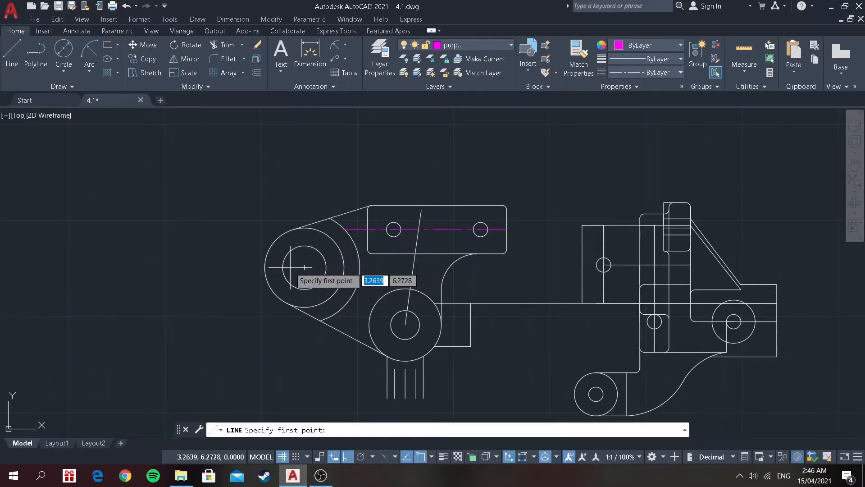
click(264, 267)
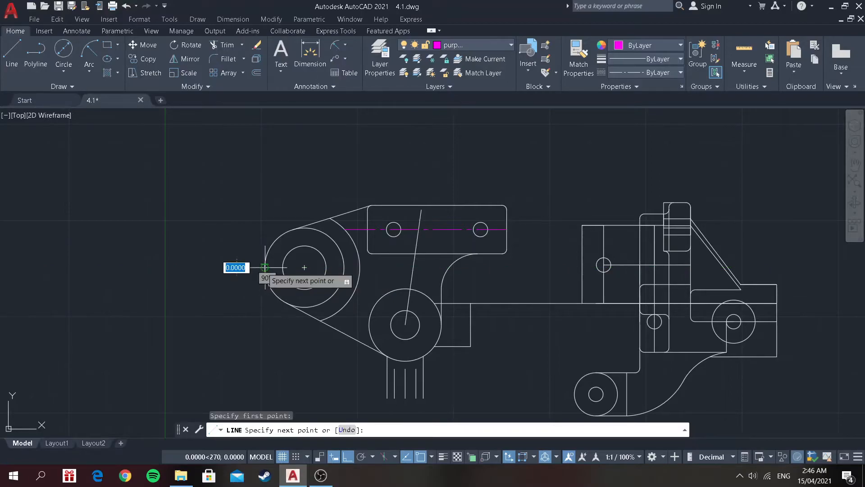
click(533, 267)
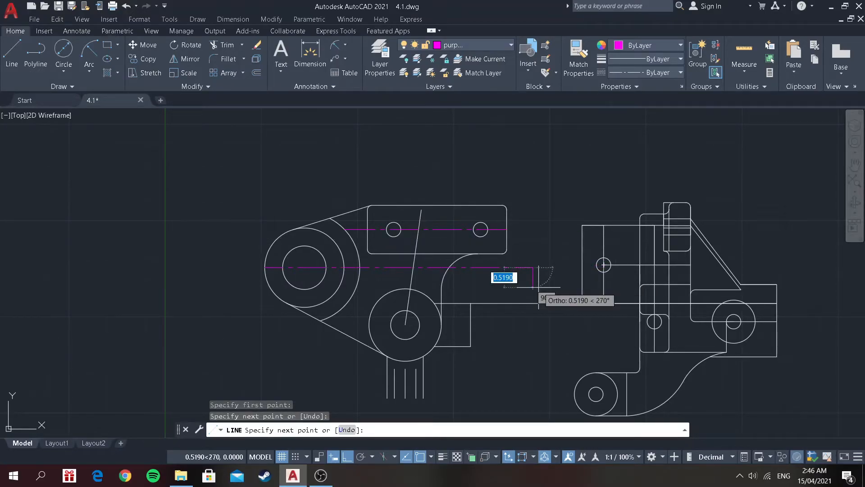
key(Return)
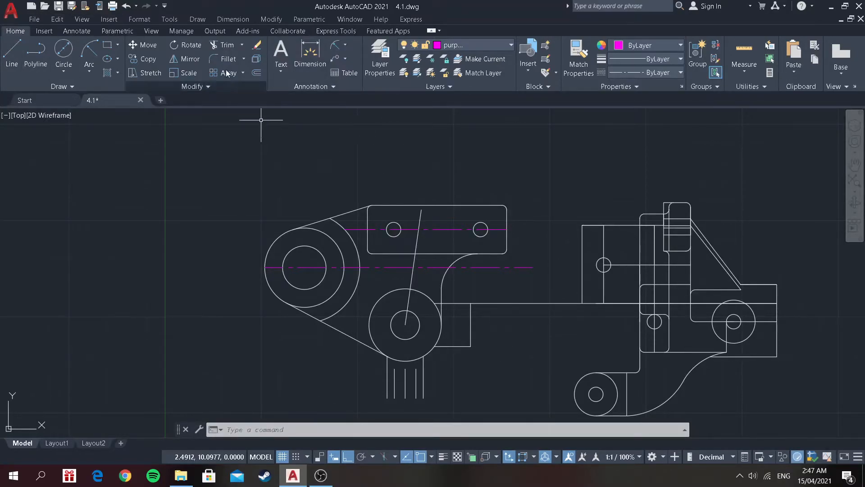
Offset the slanted line above the lower boss by 0.28 to both sides.
click(259, 74)
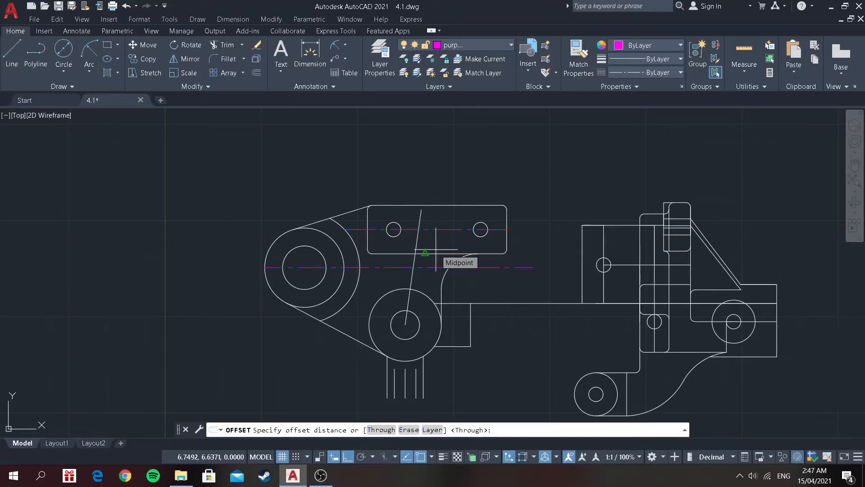
text(0.28)
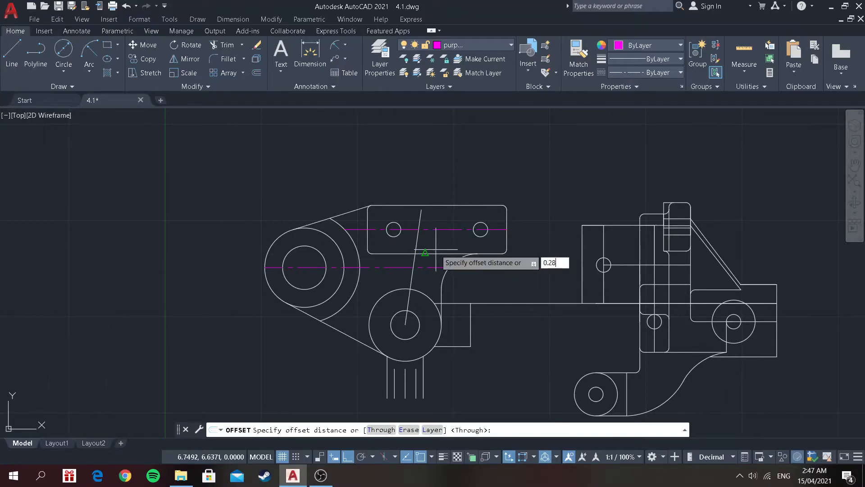
key(Return)
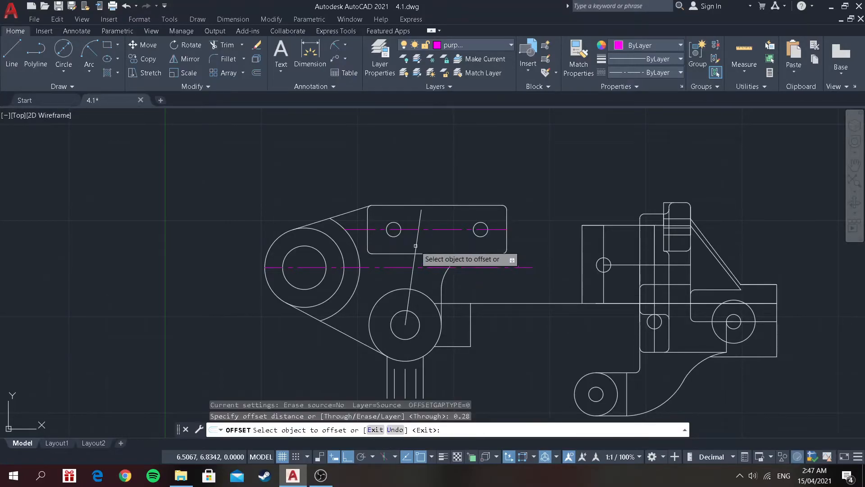
click(415, 246)
click(430, 239)
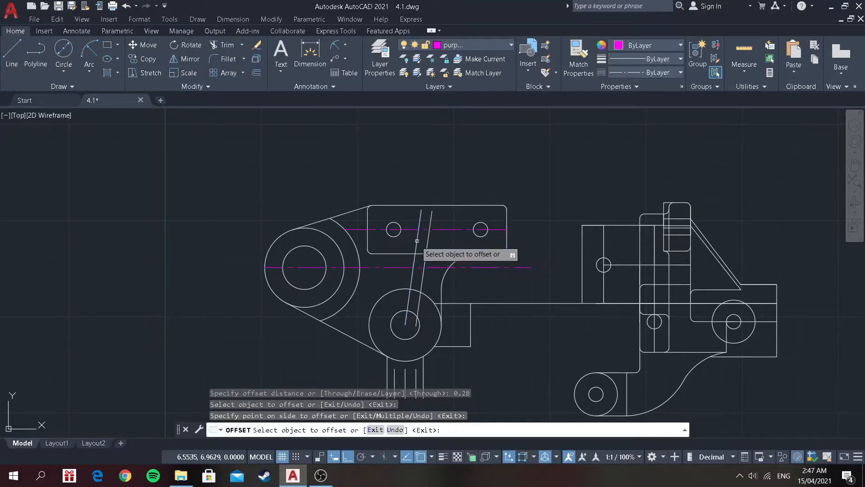
click(416, 241)
click(414, 240)
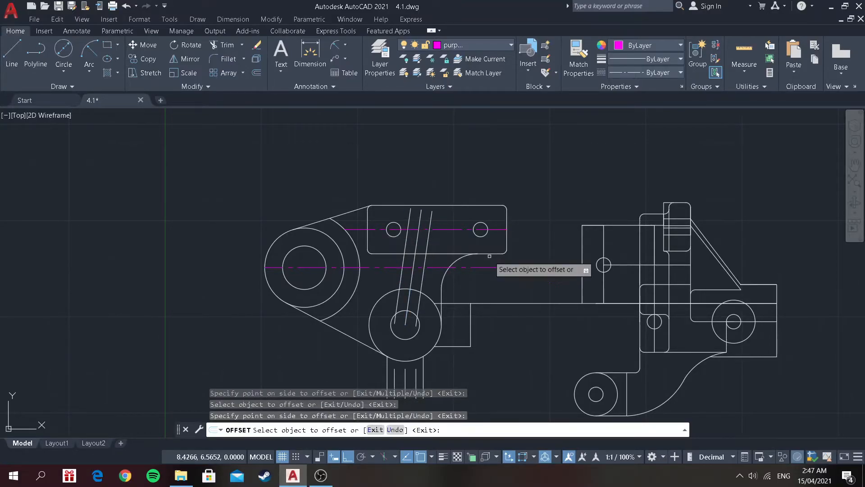
key(Return)
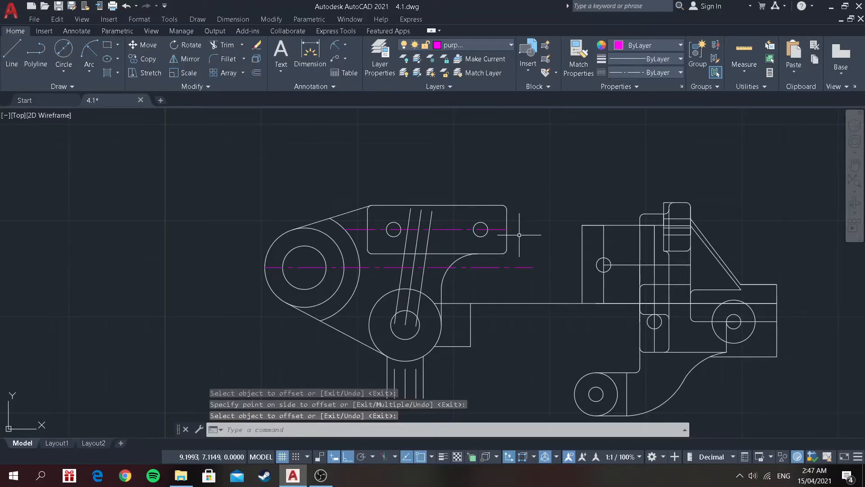
On the dim layer with ortho off, draw a 1.0418 line from the middle slanted line's upper end down along it.
text(l)
key(Return)
click(507, 45)
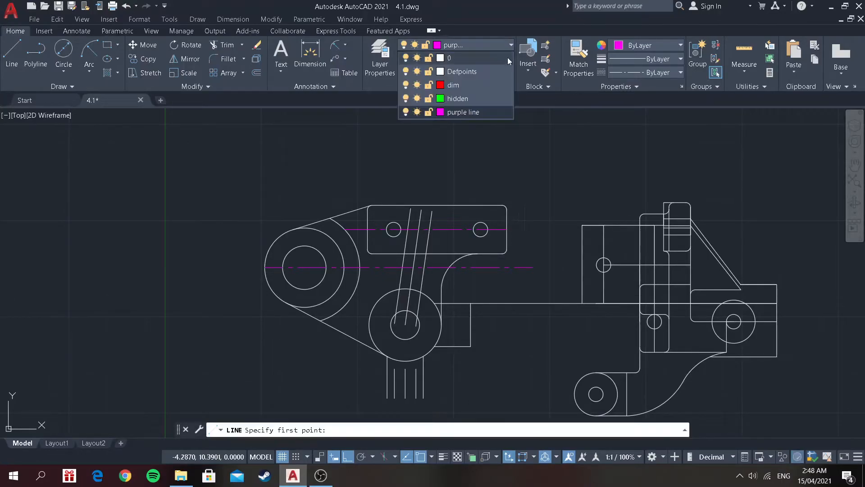
click(461, 83)
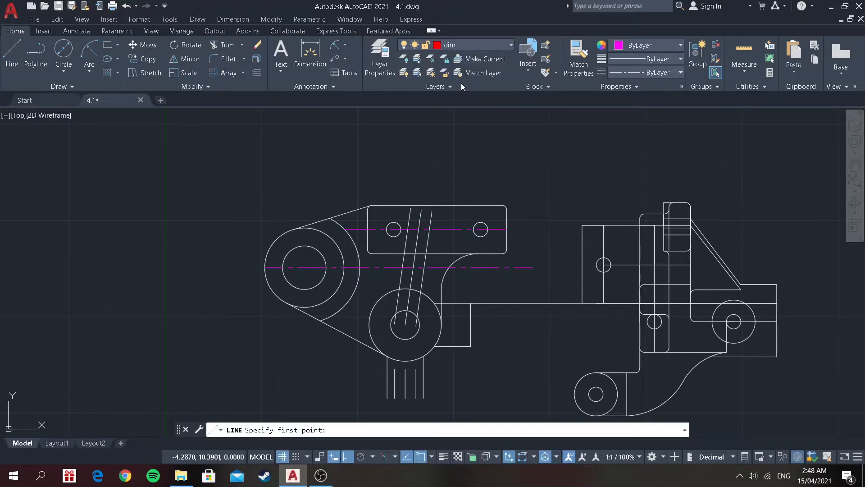
click(421, 209)
scroll(409, 257, up, 4)
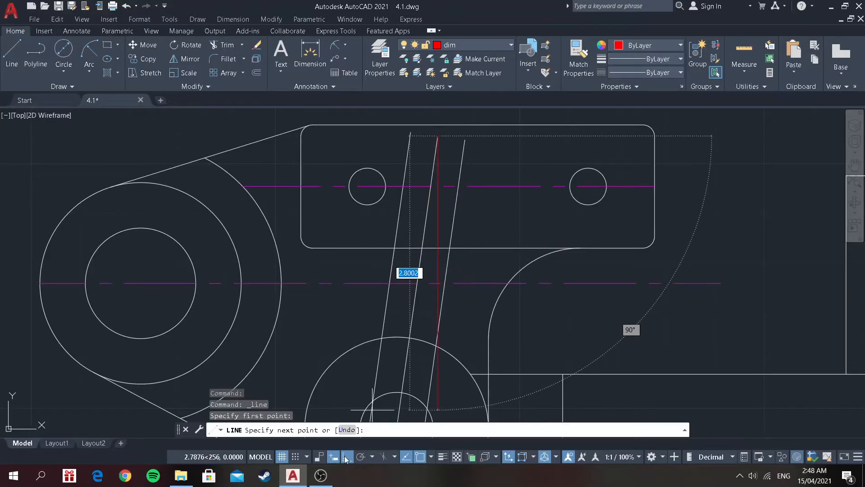
click(348, 457)
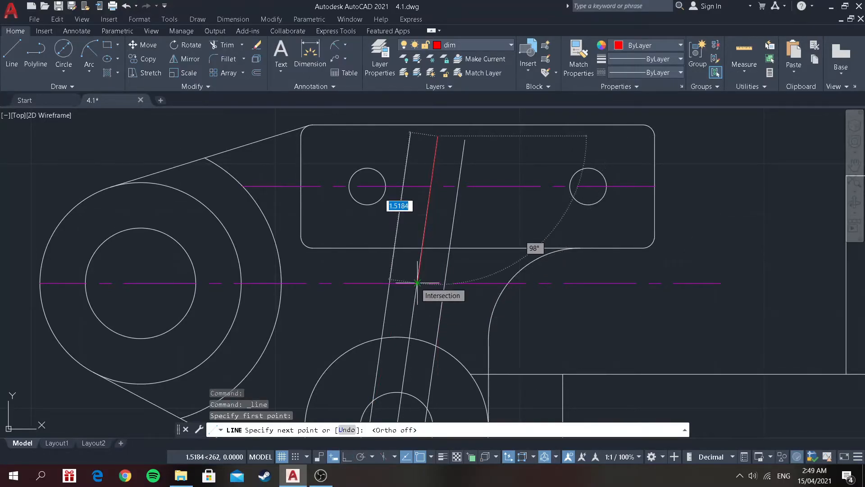
text(1)
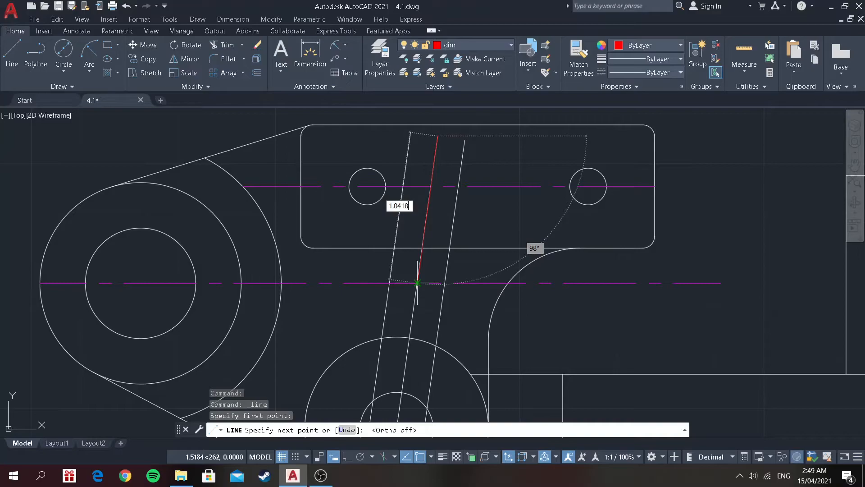
key(Return)
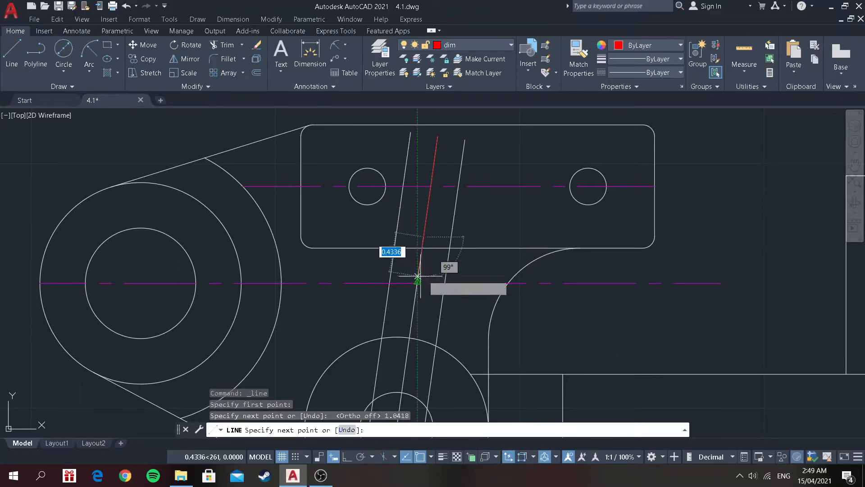
Continue with a 0.28 segment sloping 13° down to the right-hand offset line, and end the line.
scroll(452, 256, up, 2)
text(0.2)
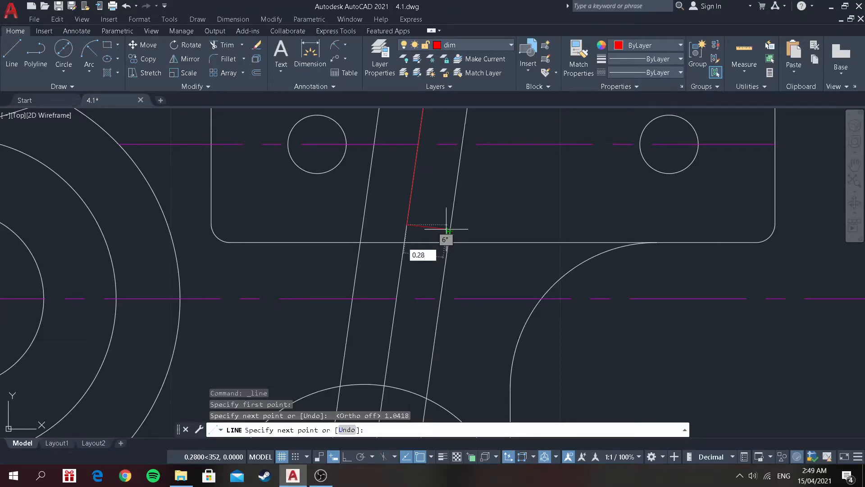
text(8)
key(Tab)
key(Return)
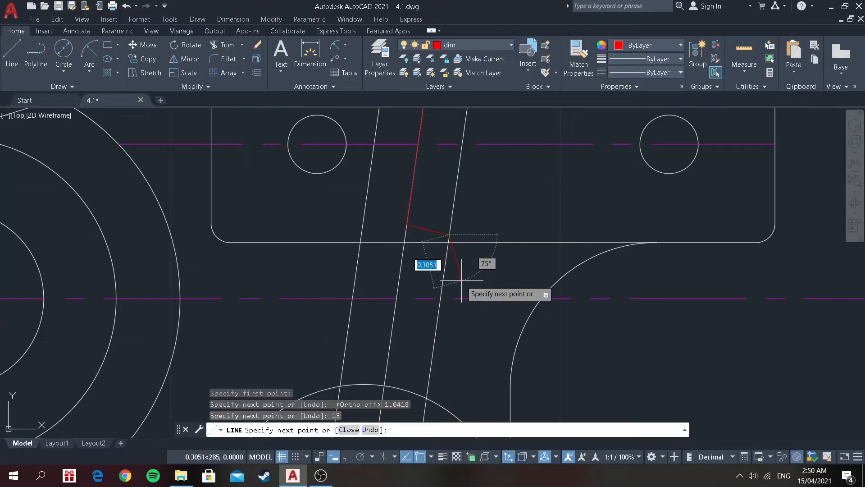
key(Return)
Draw a 0.28 line at 167° from the lower end of the red slanted line to the left-hand offset line.
click(3, 60)
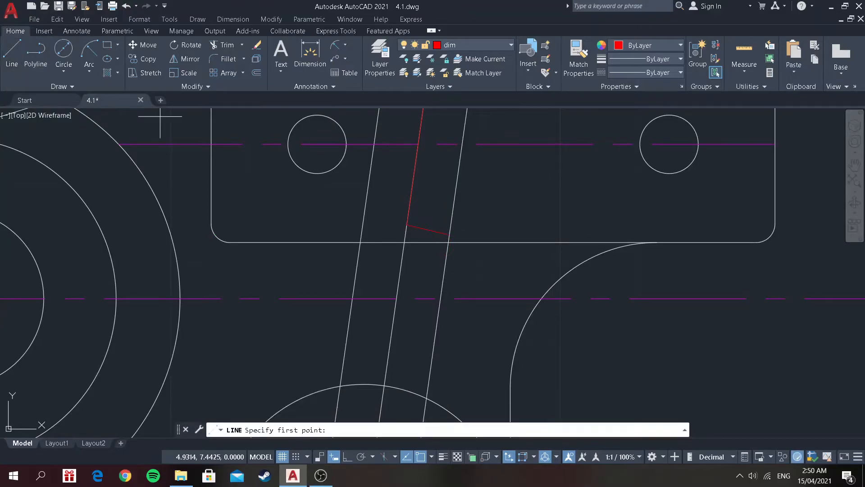
click(407, 224)
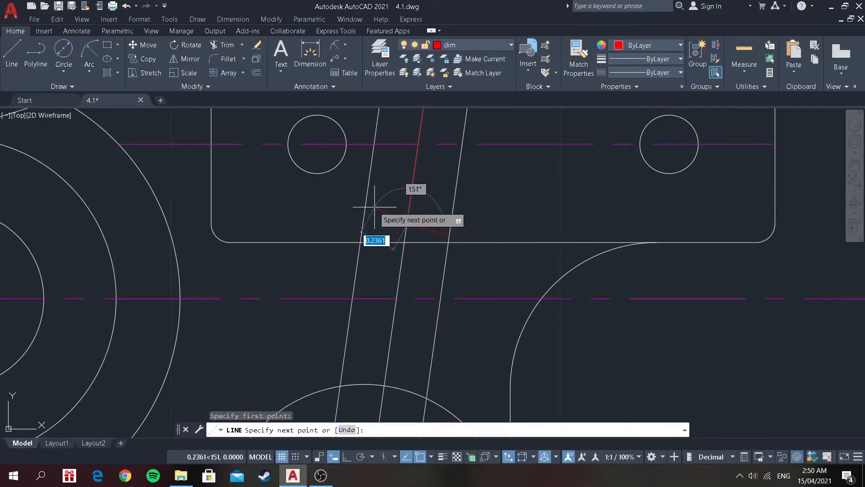
text(0.)
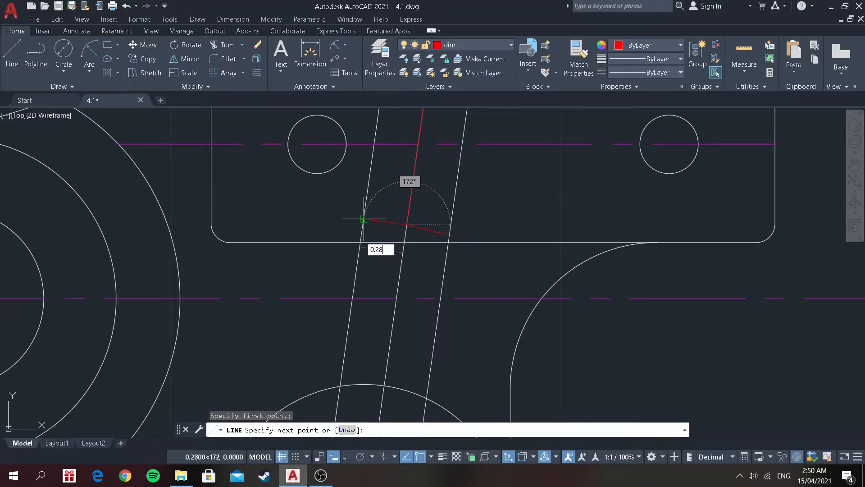
text(28)
key(Tab)
text(1)
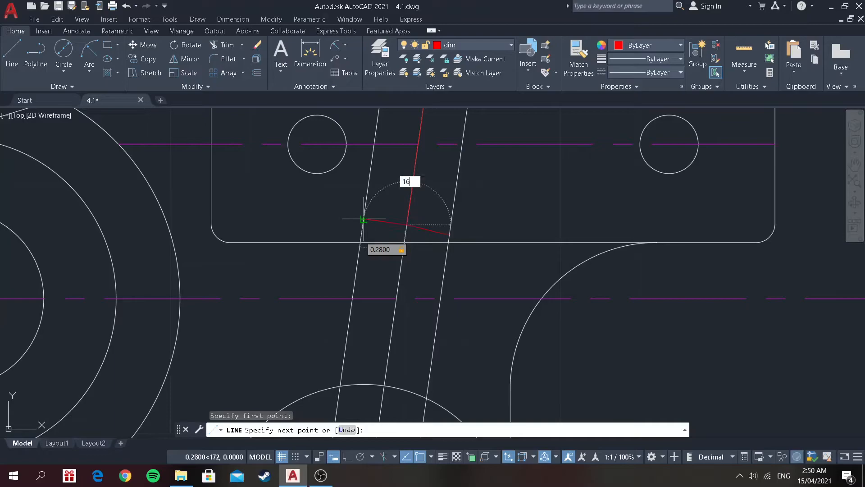
text(67)
key(Return)
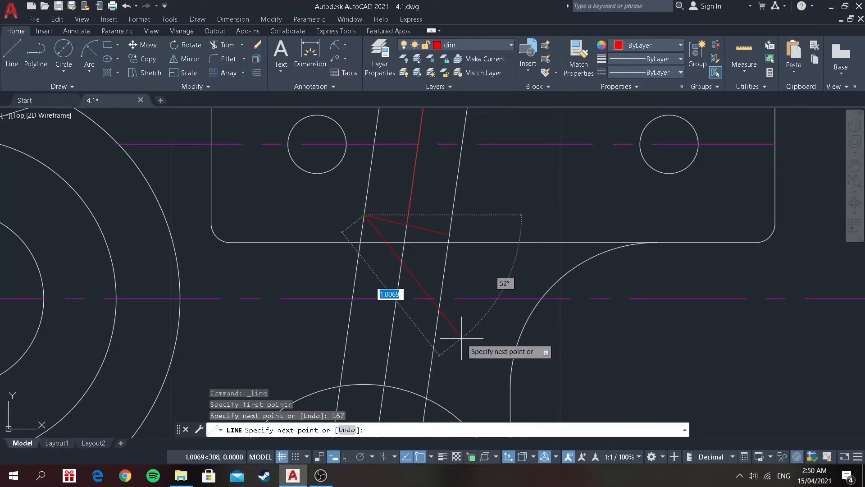
key(Return)
scroll(492, 265, up, 2)
scroll(492, 265, down, 3)
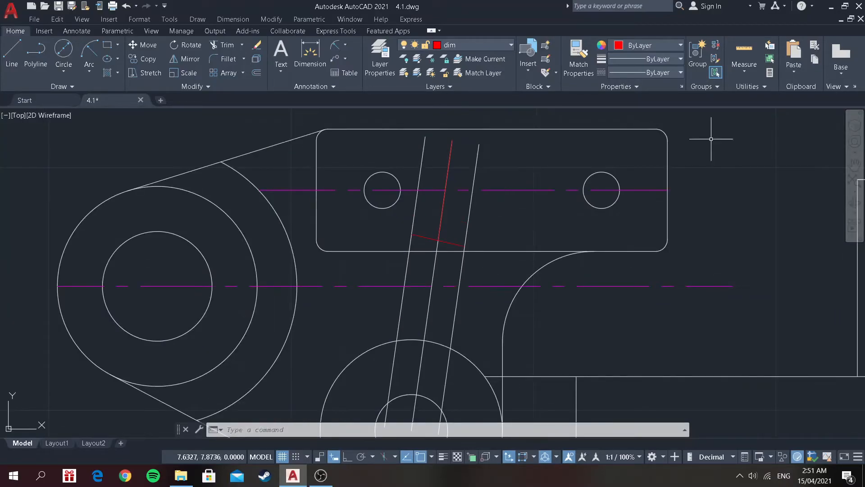
On the hidden layer, draw a 0.88 line from the red cross line's left end upward along the left slanted line.
click(494, 45)
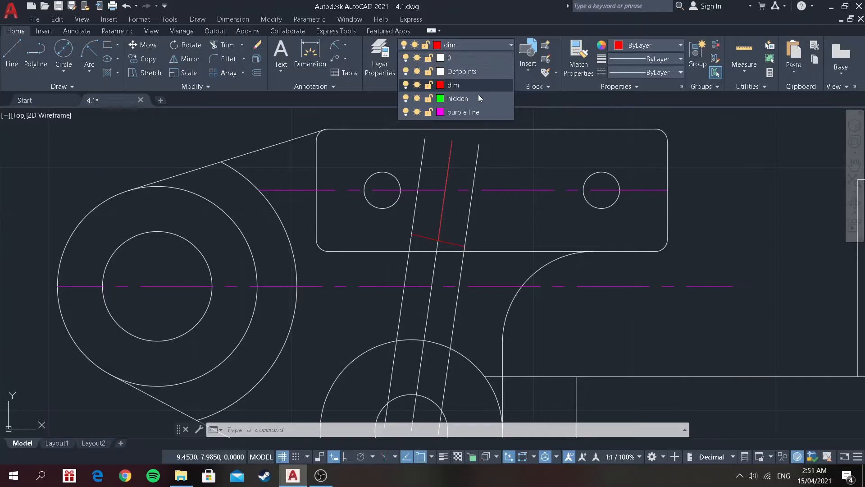
click(477, 96)
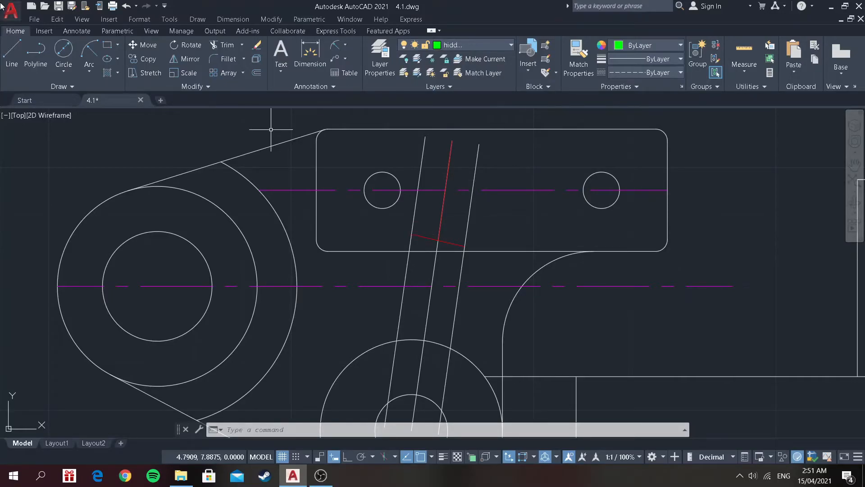
click(11, 54)
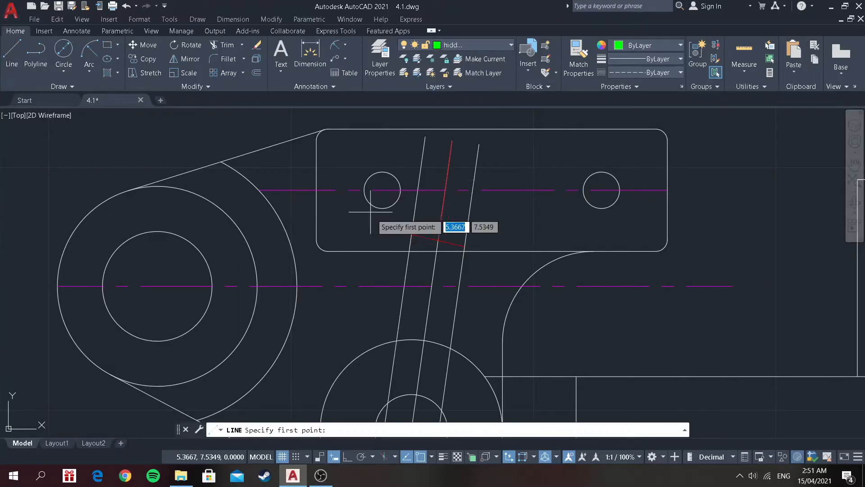
click(412, 233)
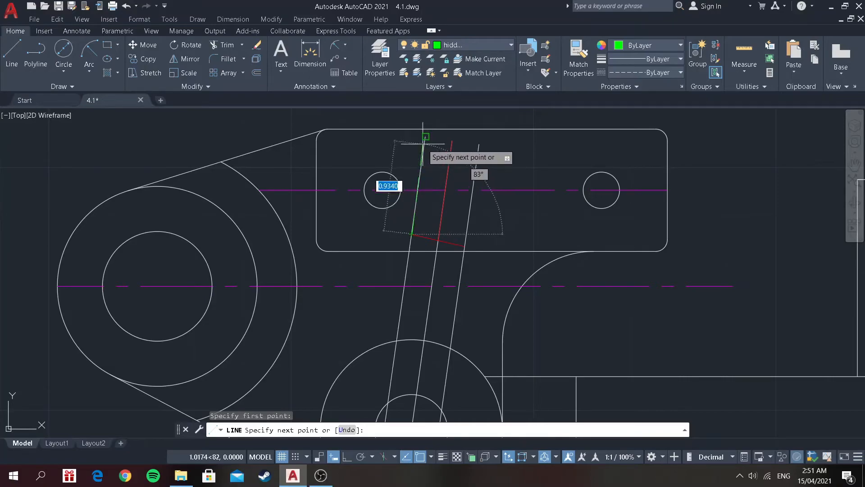
text(0.)
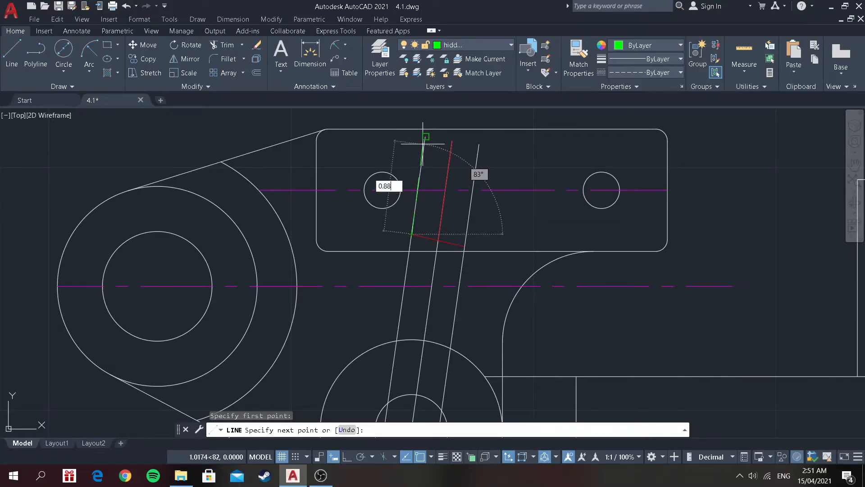
text(88)
key(Return)
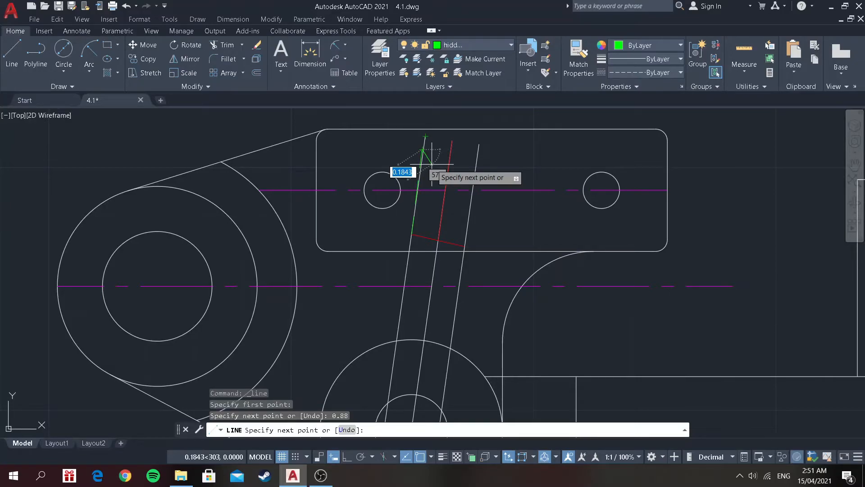
key(Return)
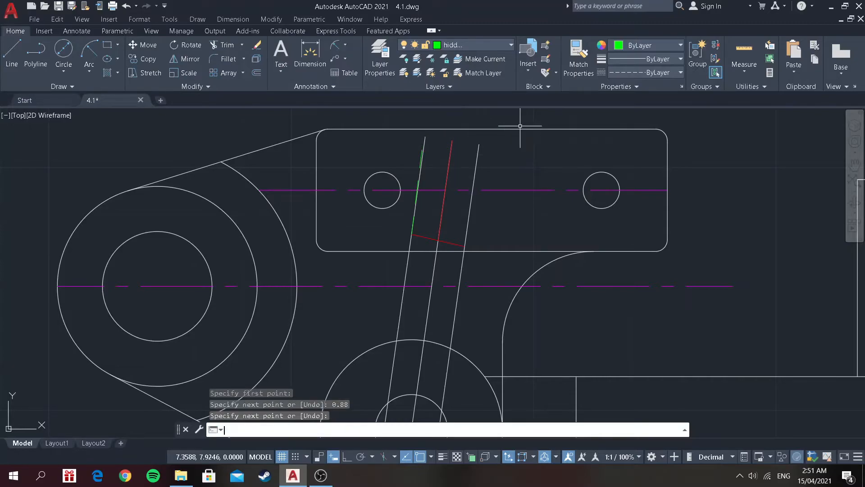
Draw a 0.88 hidden line from the red cross line's right end upward along the right slanted line.
click(11, 54)
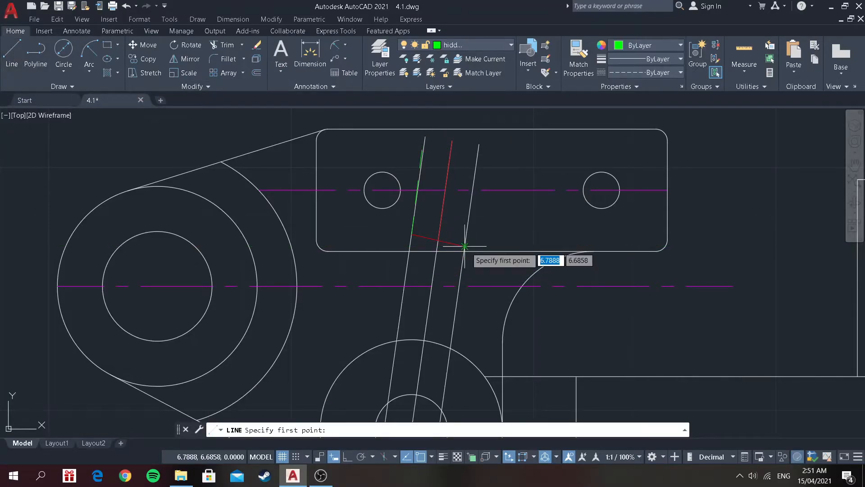
click(438, 245)
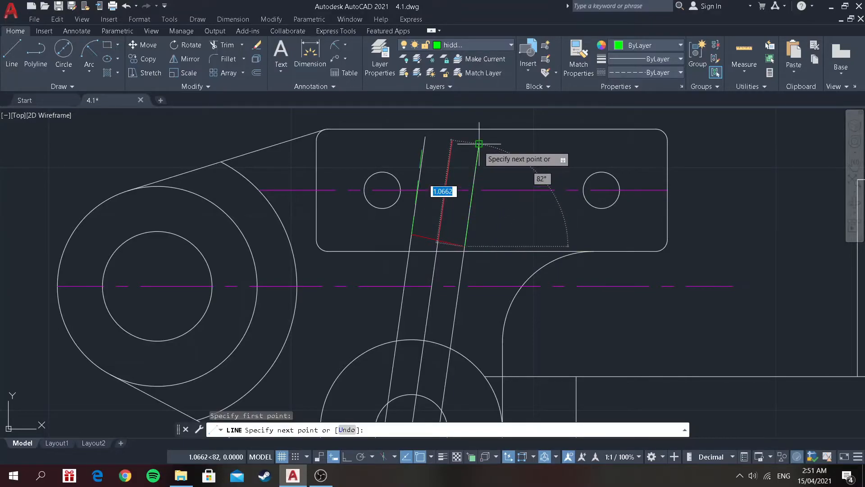
text(0.88)
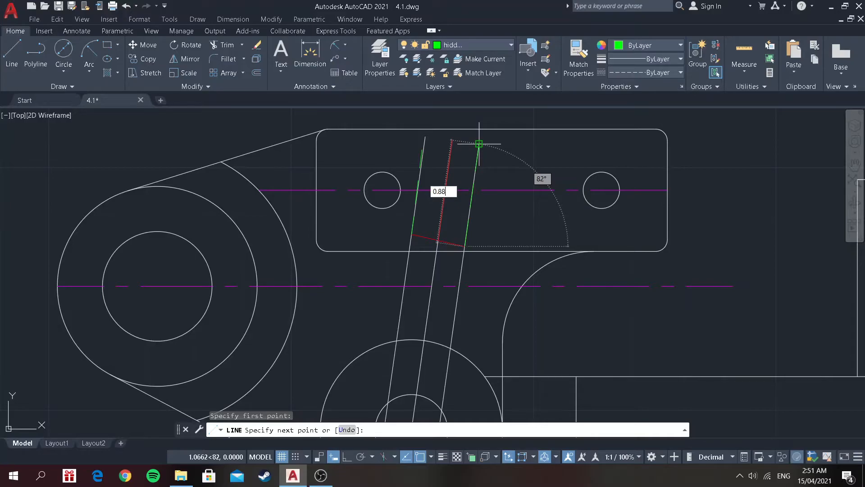
key(Return)
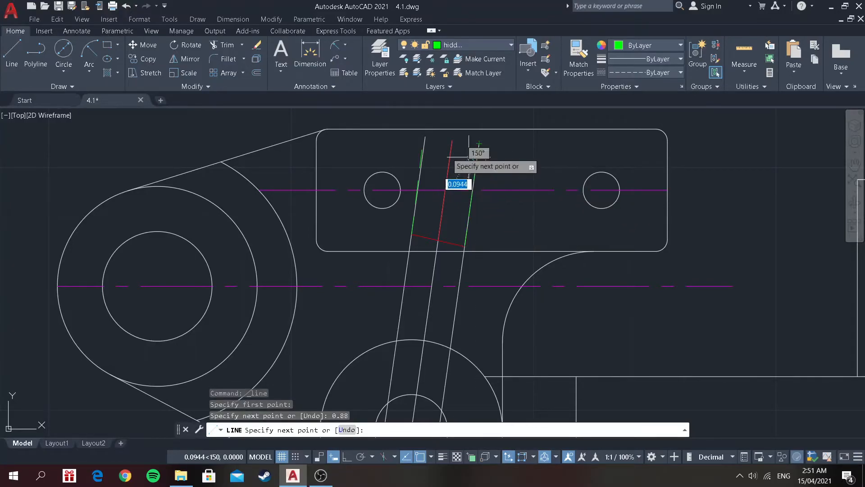
key(Escape)
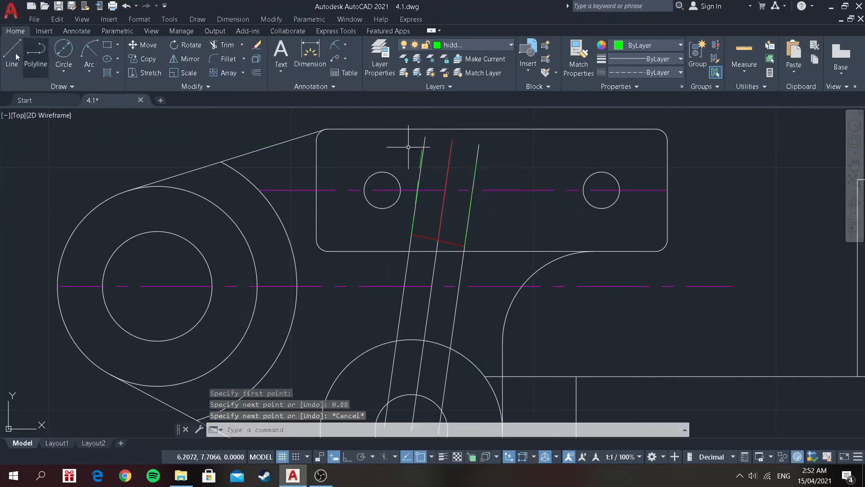
Draw a 0.65 hidden line at 173° leftward from the upper end of the left green line.
click(22, 56)
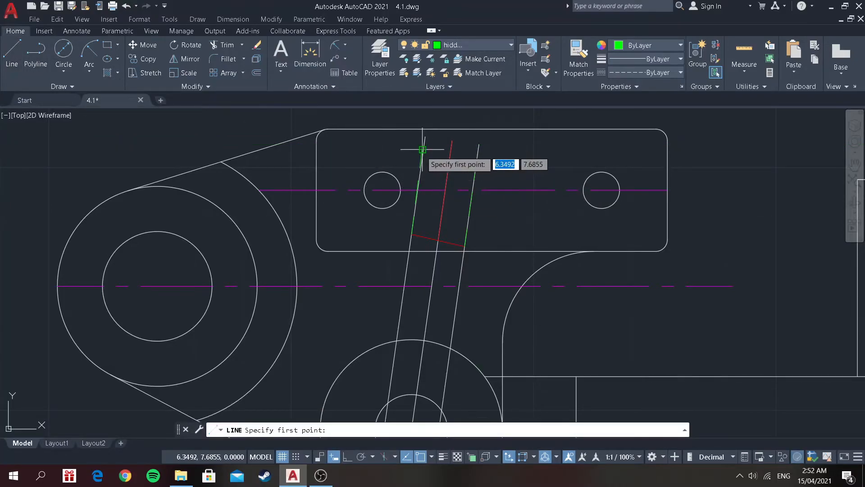
scroll(423, 149, up, 4)
click(416, 146)
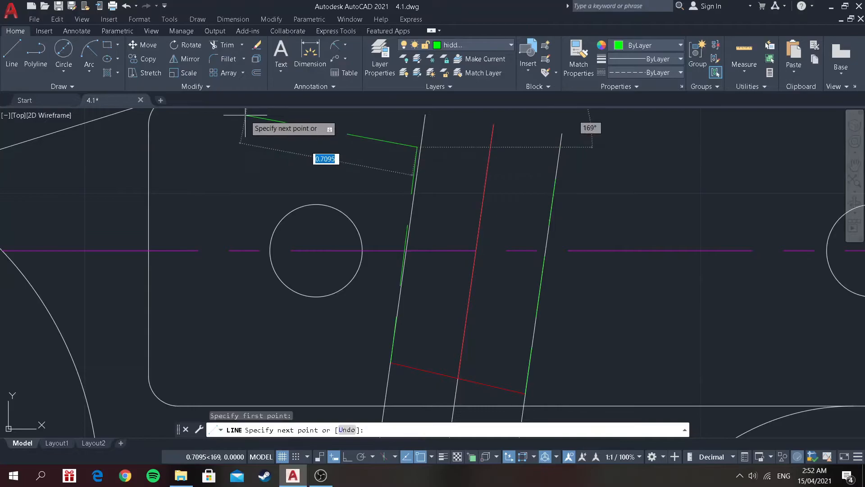
text(0)
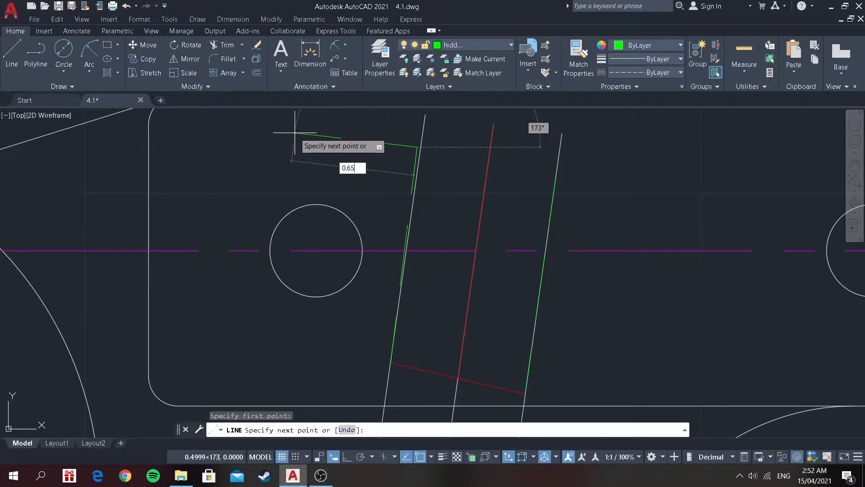
text(.65)
key(Tab)
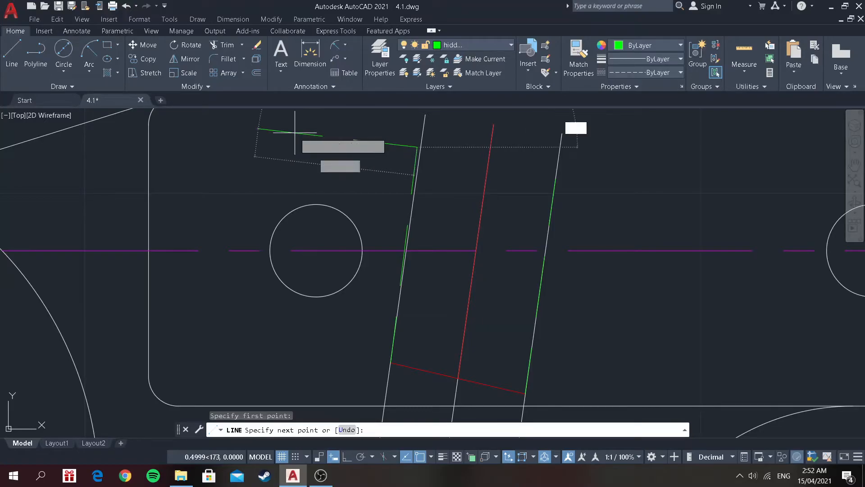
text(17)
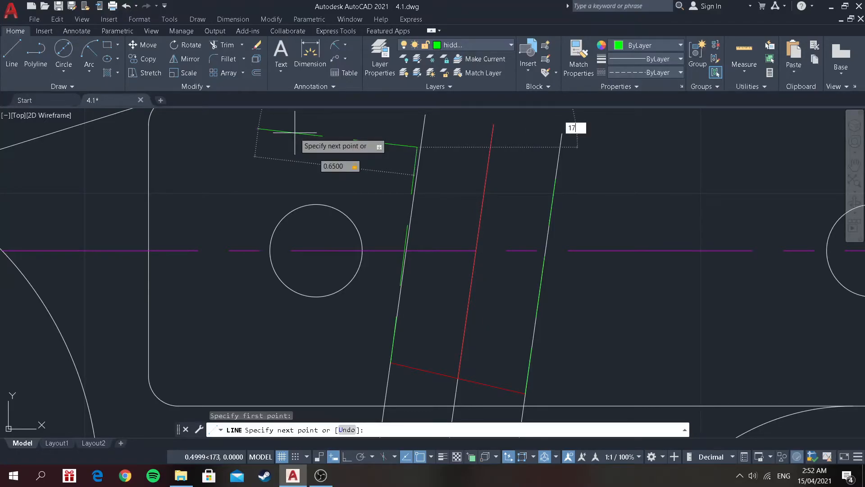
text(3)
key(Return)
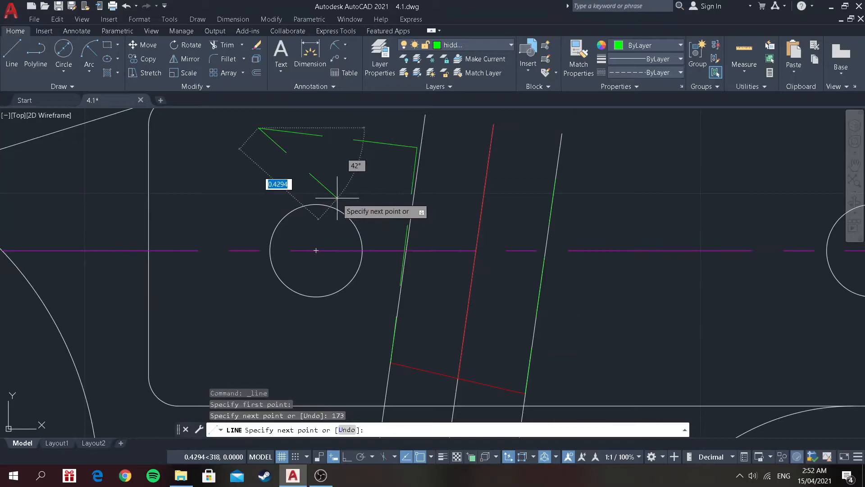
scroll(337, 197, down, 4)
key(Return)
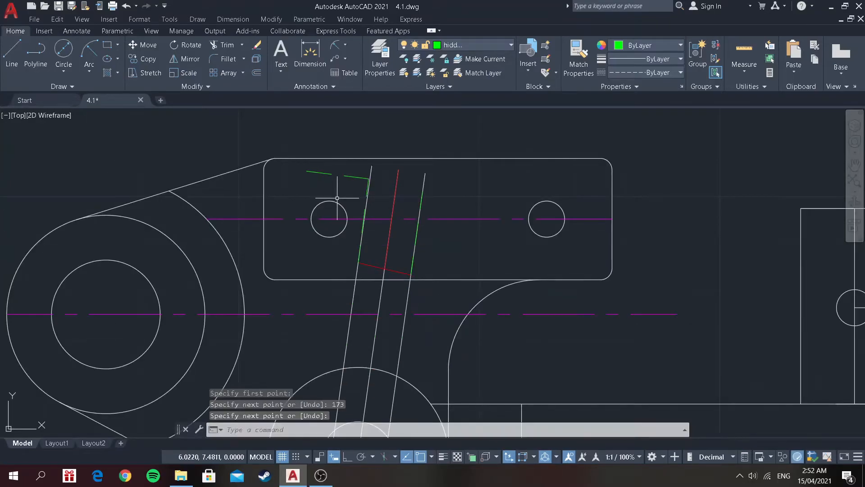
Draw a 0.65 hidden line sloping 7° down to the right from the upper end of the right green line.
click(13, 51)
scroll(435, 180, up, 2)
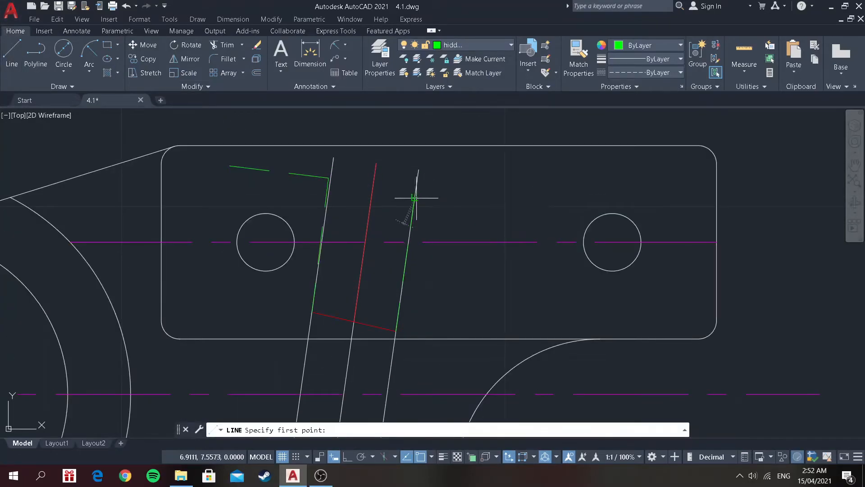
click(414, 197)
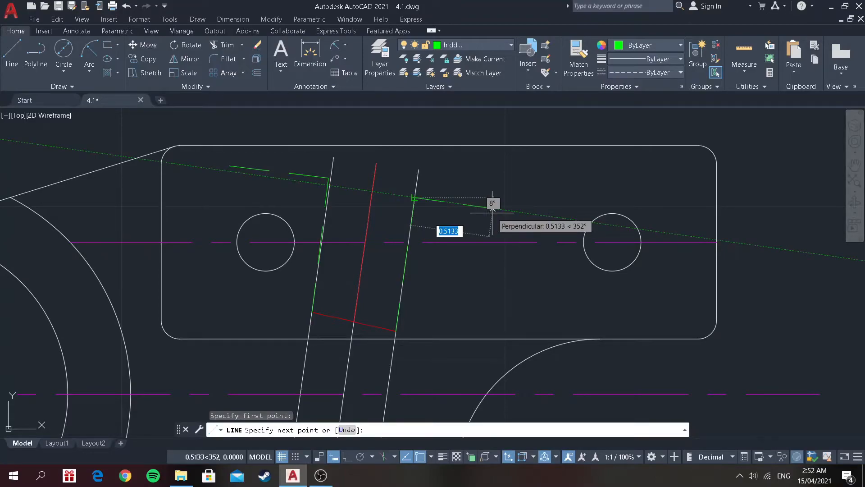
text(0.6)
key(Tab)
text(7)
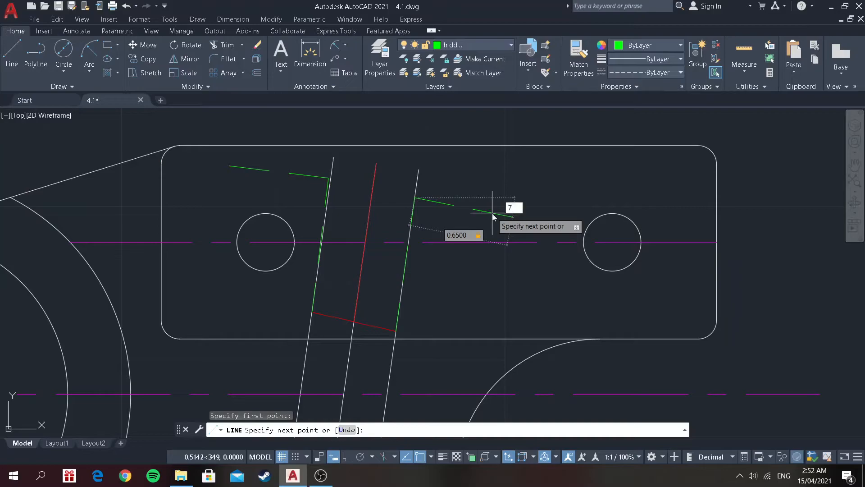
key(Return)
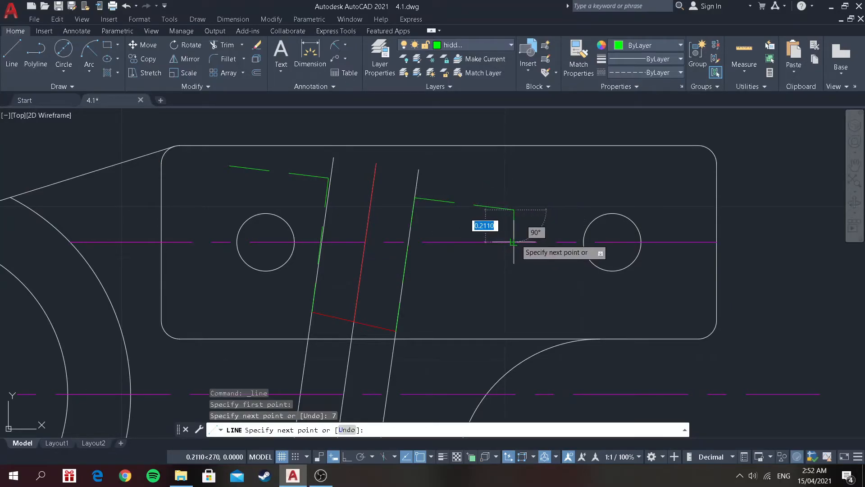
key(Return)
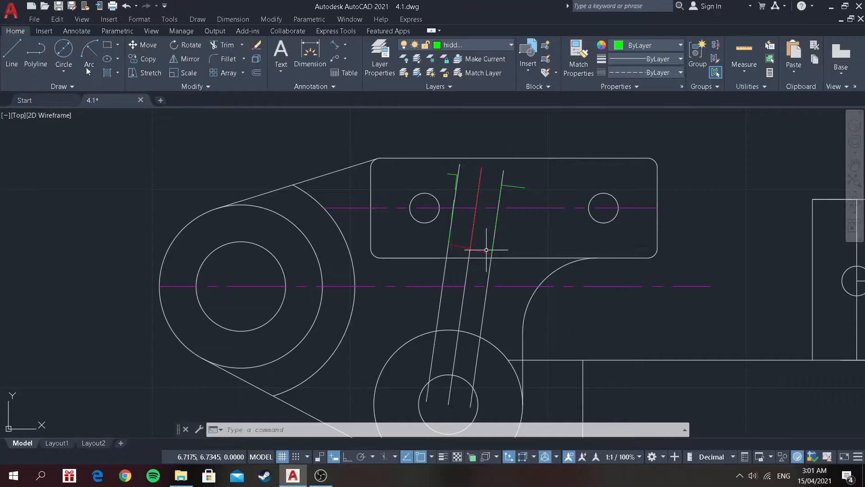
Draw a 0.88 hidden line at 99° downward along the left slanted line from the red cross line's left end.
click(12, 53)
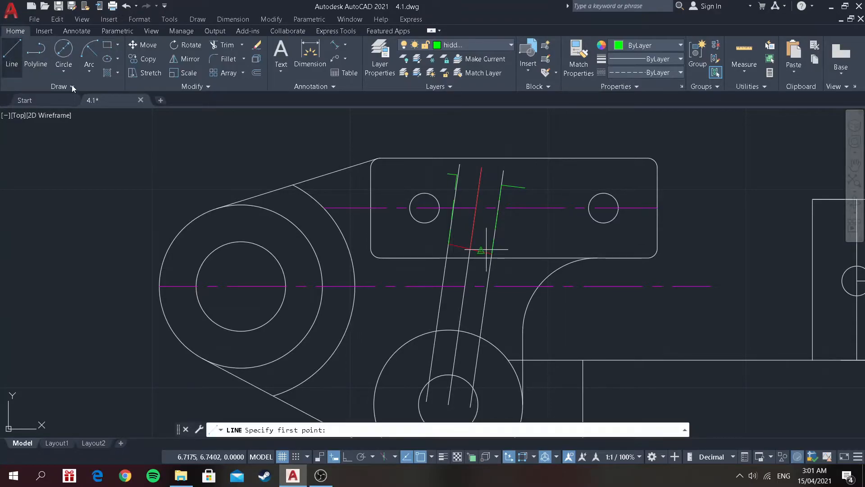
scroll(460, 248, up, 4)
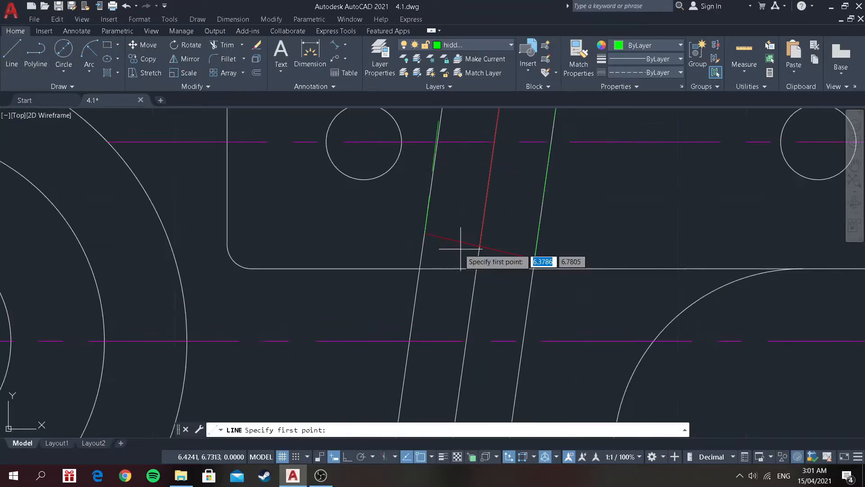
click(425, 233)
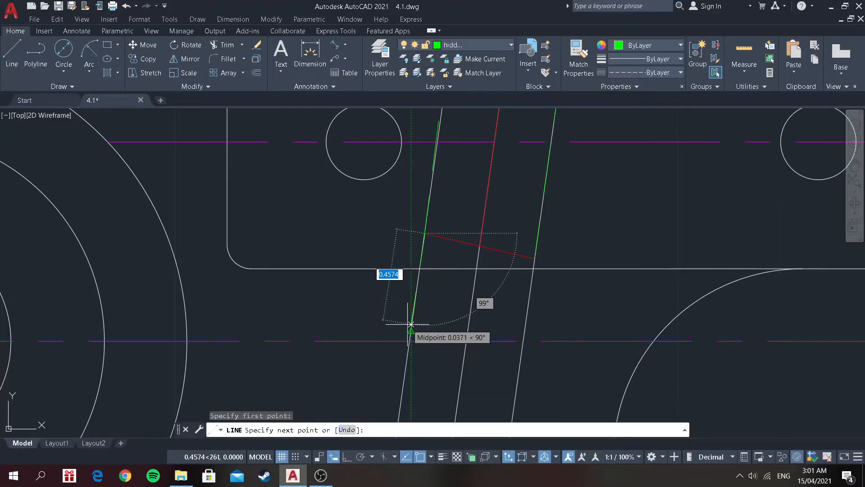
text(0.88)
key(Tab)
text(99)
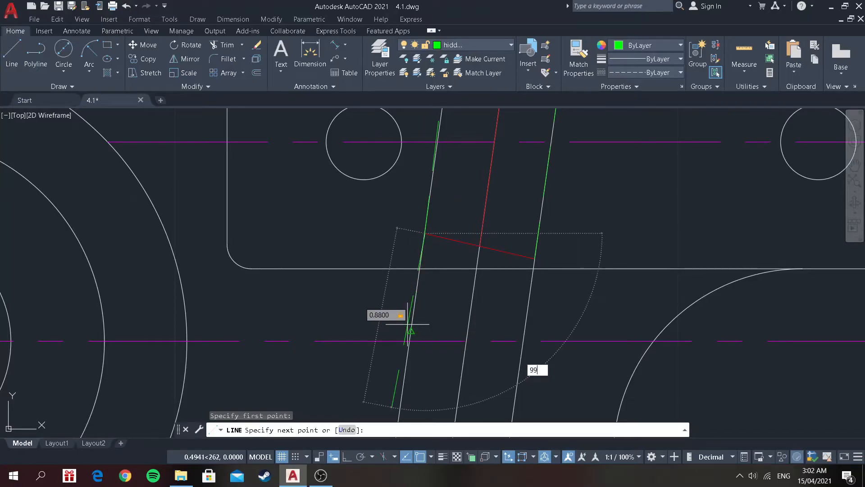
key(Return)
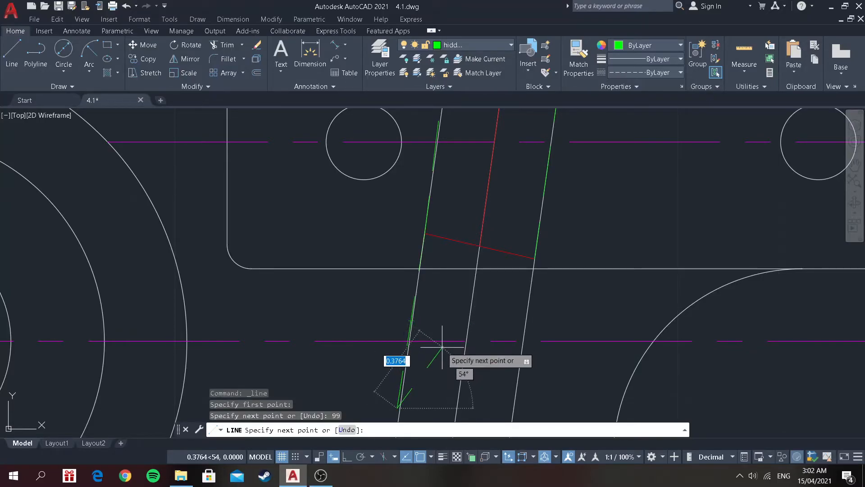
key(Return)
Draw a 0.88 hidden line at 99° downward along the right slanted line from the red cross line's right end.
scroll(441, 346, down, 4)
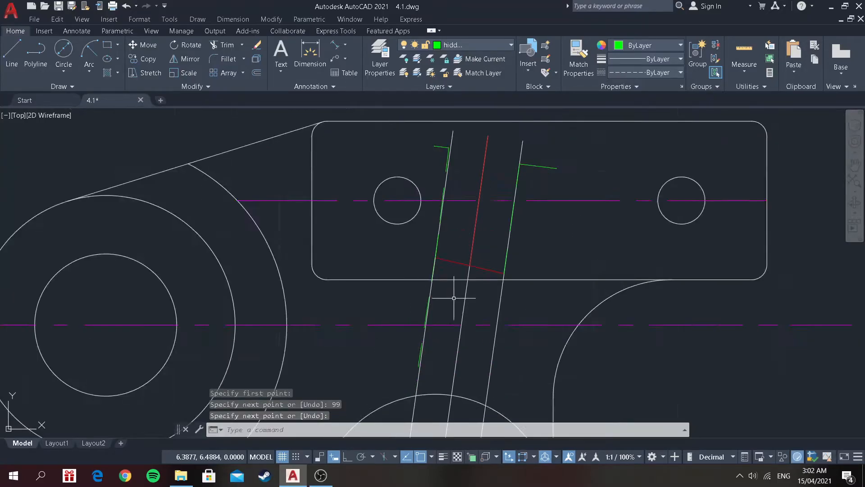
scroll(440, 344, down, 2)
scroll(437, 356, up, 4)
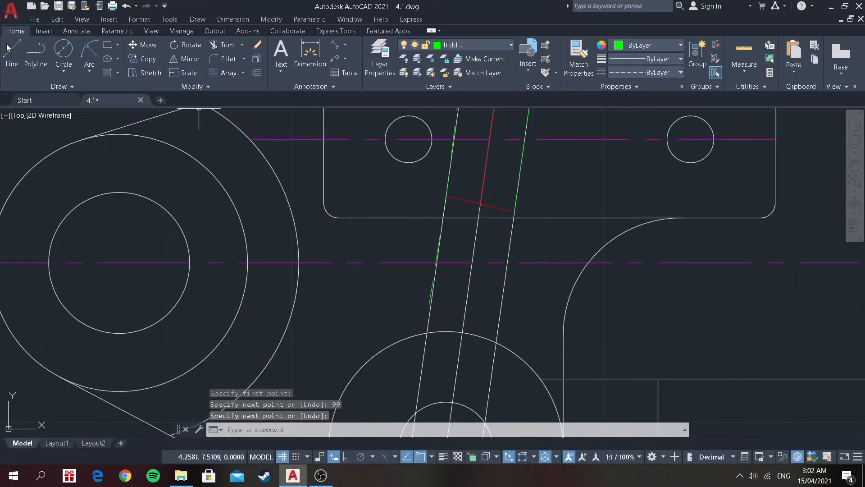
key(Return)
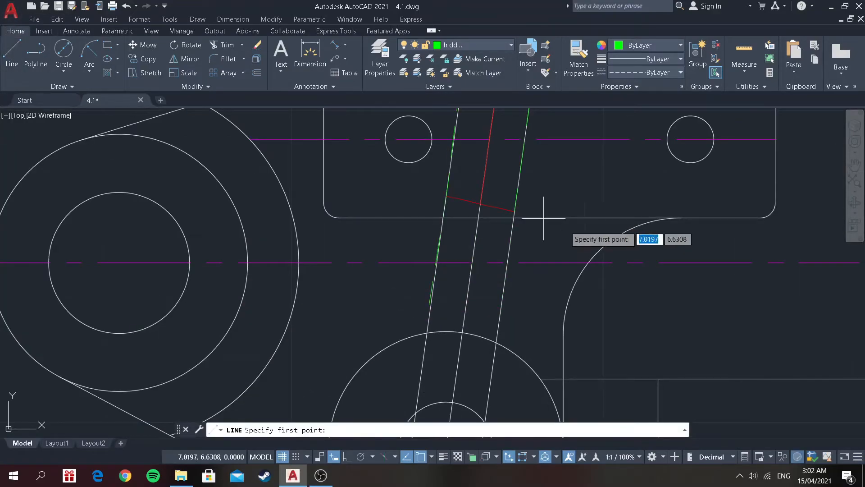
click(514, 211)
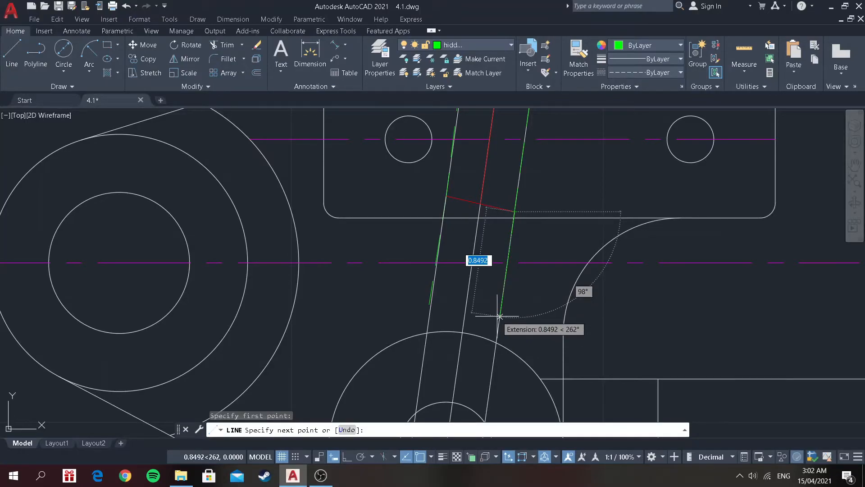
text(0.)
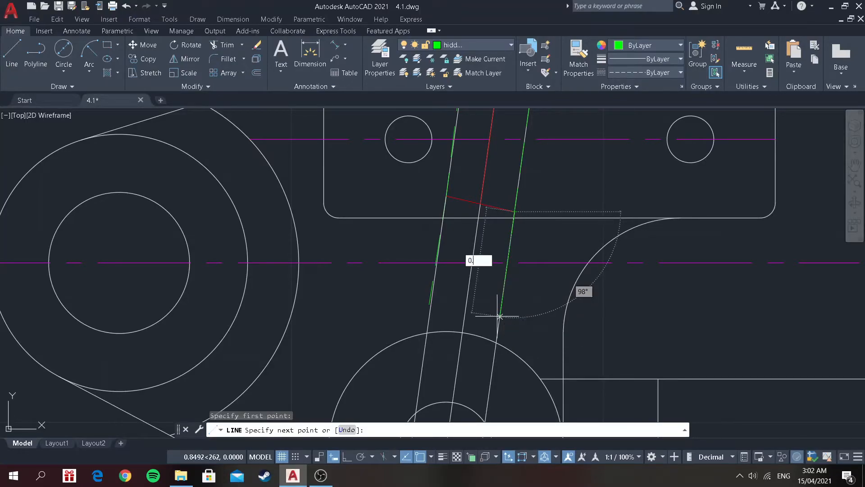
key(Tab)
text(9)
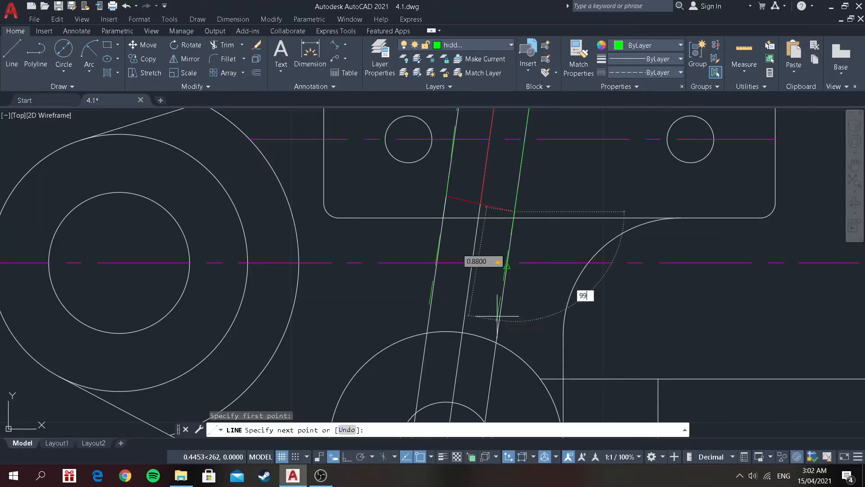
key(Return)
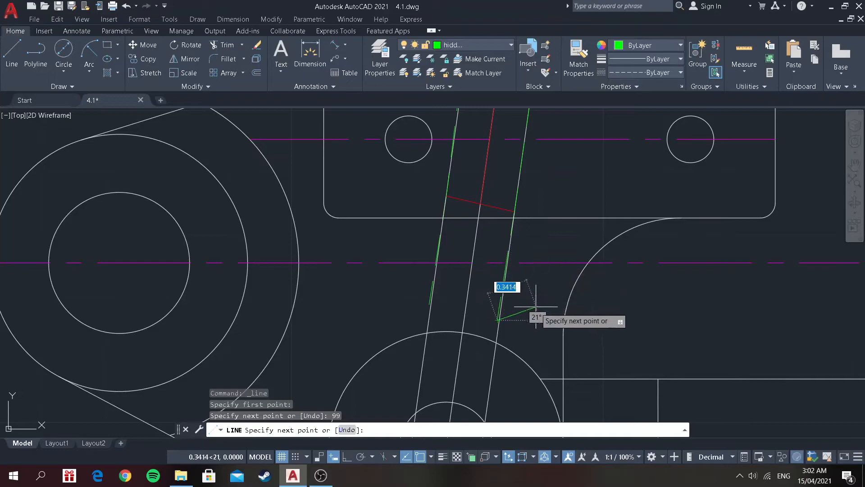
Draw a 0.65 hidden line sloping 7° down to the right from the lower end of the right green line.
scroll(522, 321, up, 2)
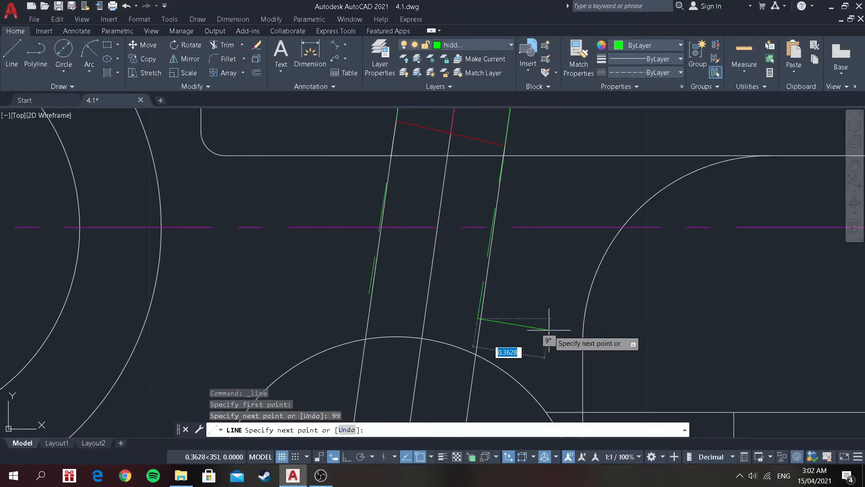
text(0.)
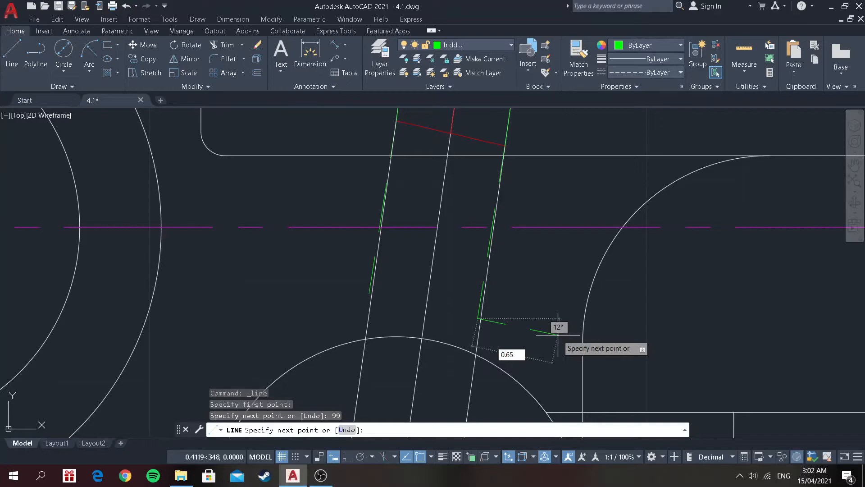
key(Tab)
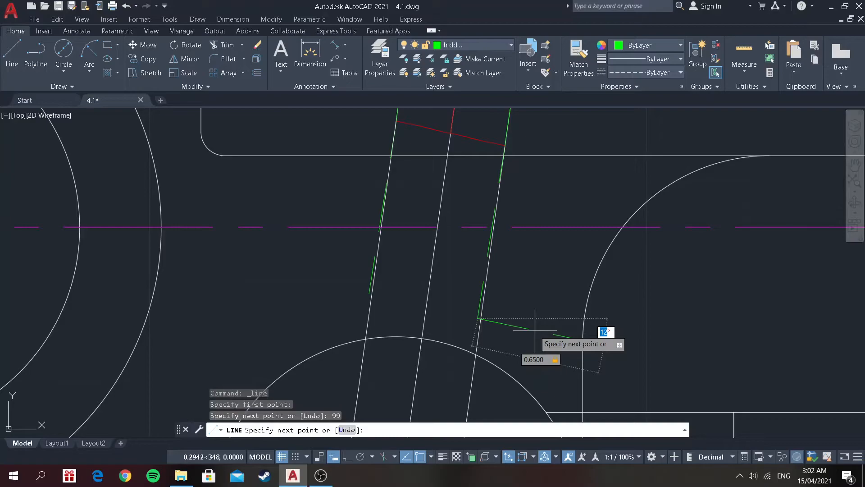
key(Return)
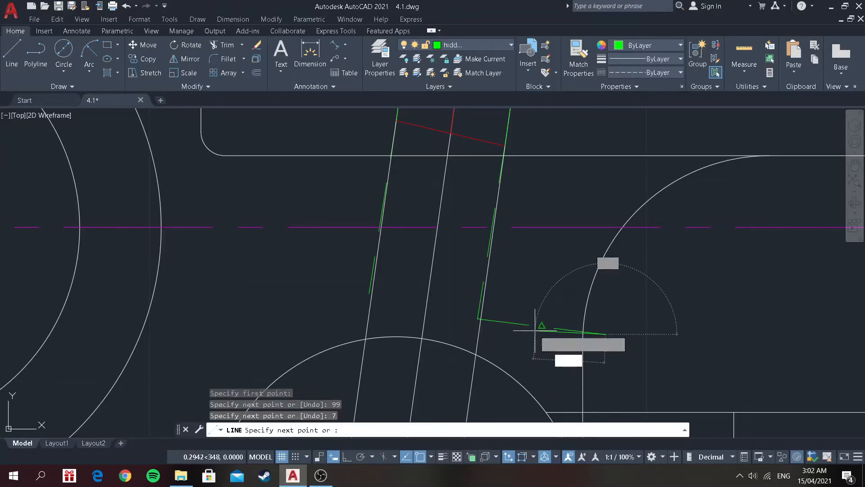
key(Return)
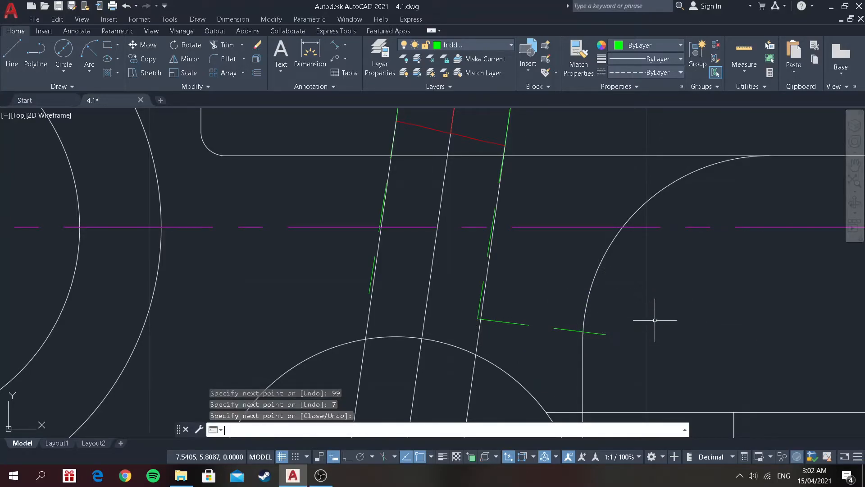
Draw a 0.65 hidden line at 173° leftward from the lower end of the left green line.
scroll(656, 315, down, 4)
scroll(653, 245, up, 1)
scroll(653, 246, up, 2)
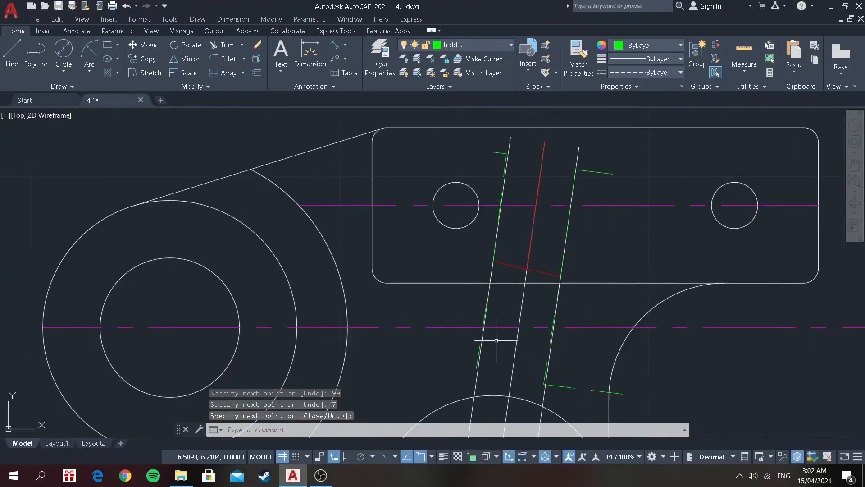
click(15, 51)
scroll(434, 356, up, 2)
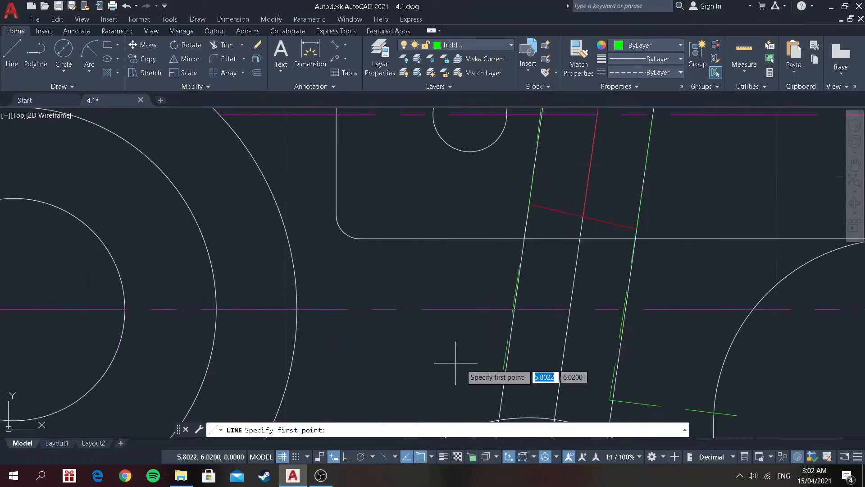
click(501, 375)
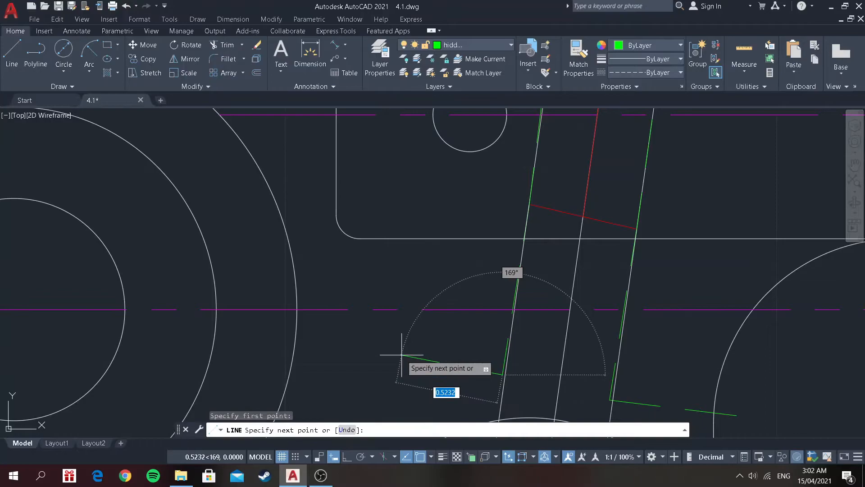
text(0)
key(Tab)
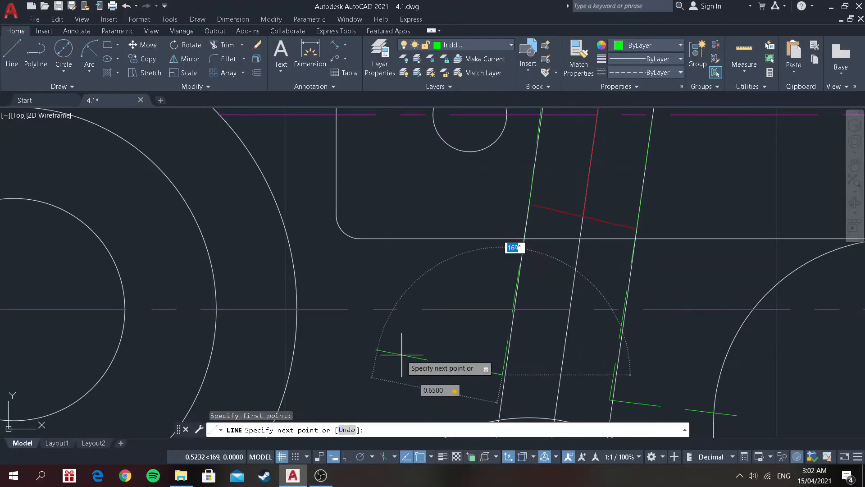
text(173)
key(Return)
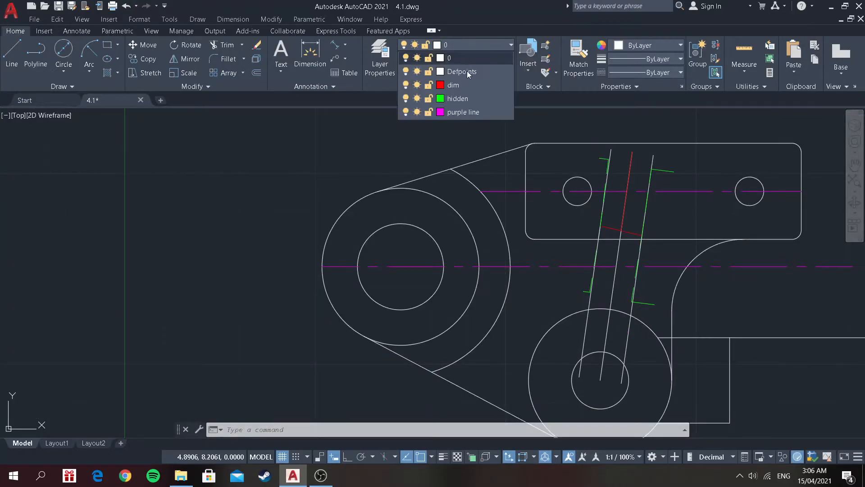
Turn off the hidden layer and erase the red construction lines and the two outer slanted white lines.
click(405, 100)
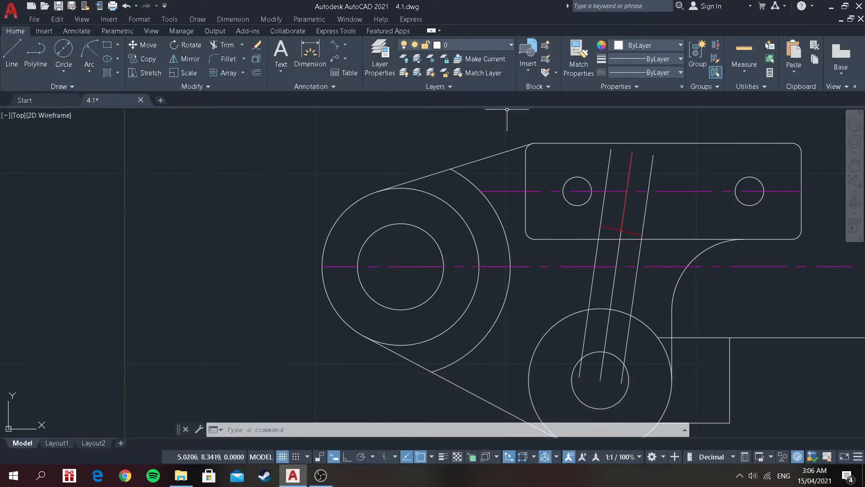
click(256, 45)
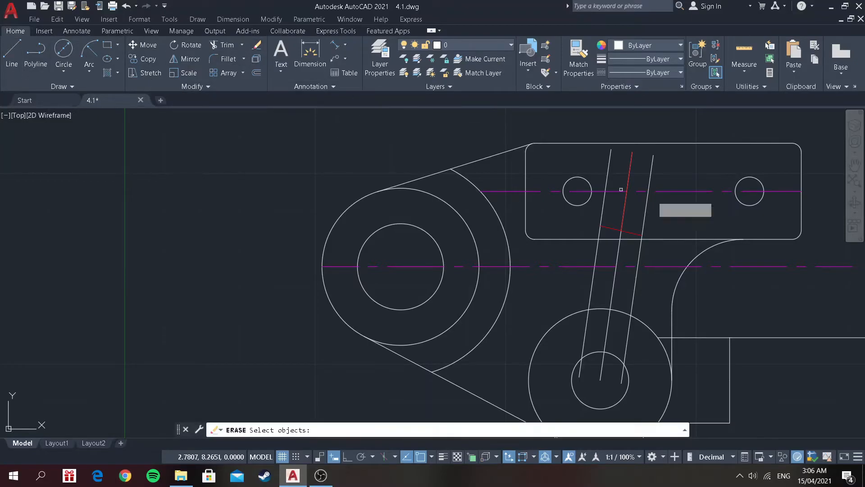
scroll(698, 201, up, 4)
click(514, 234)
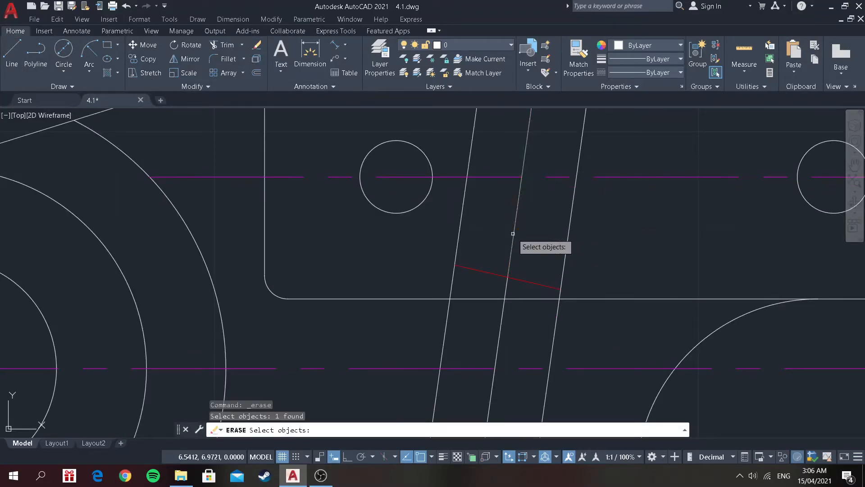
click(483, 271)
click(524, 278)
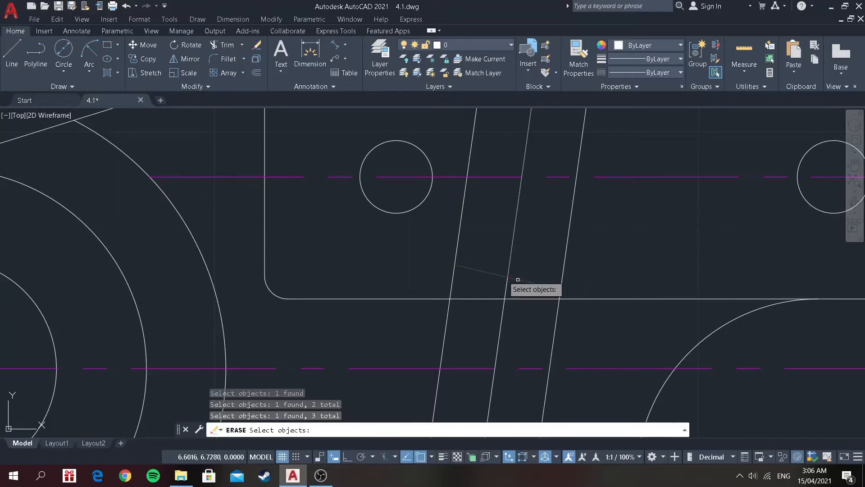
click(456, 251)
click(574, 251)
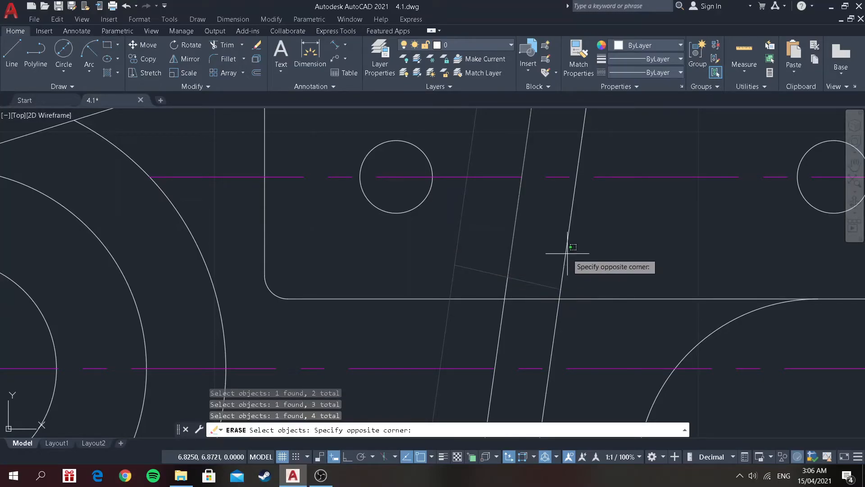
click(545, 230)
key(Return)
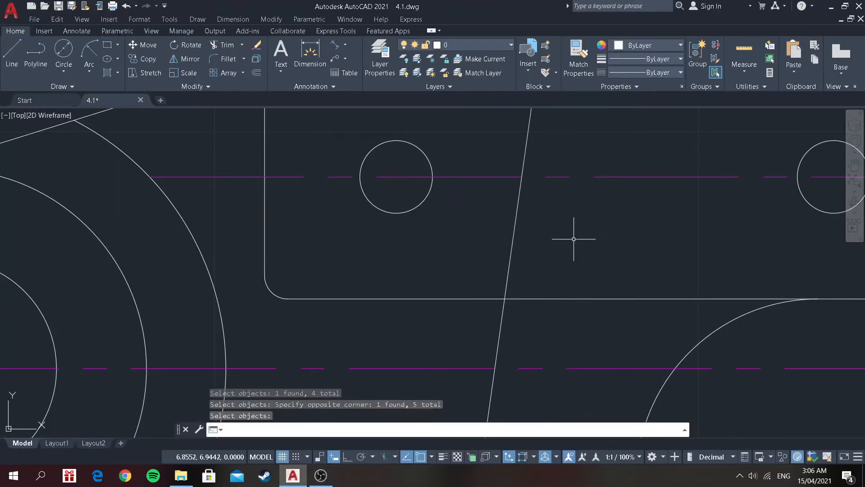
Turn the hidden layer back on.
scroll(573, 239, down, 2)
click(496, 43)
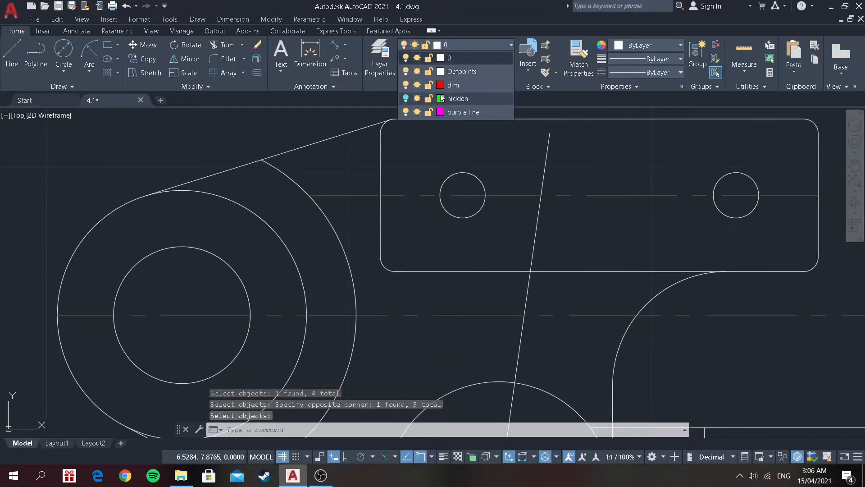
click(406, 98)
scroll(569, 166, down, 2)
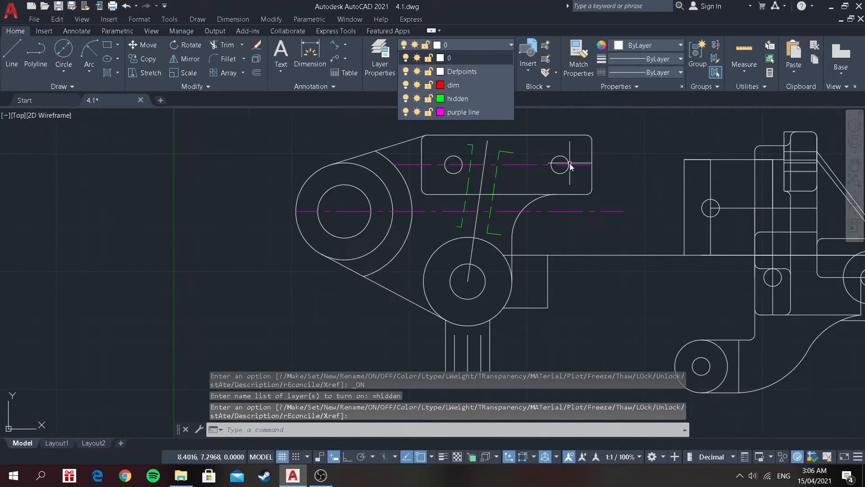
click(589, 242)
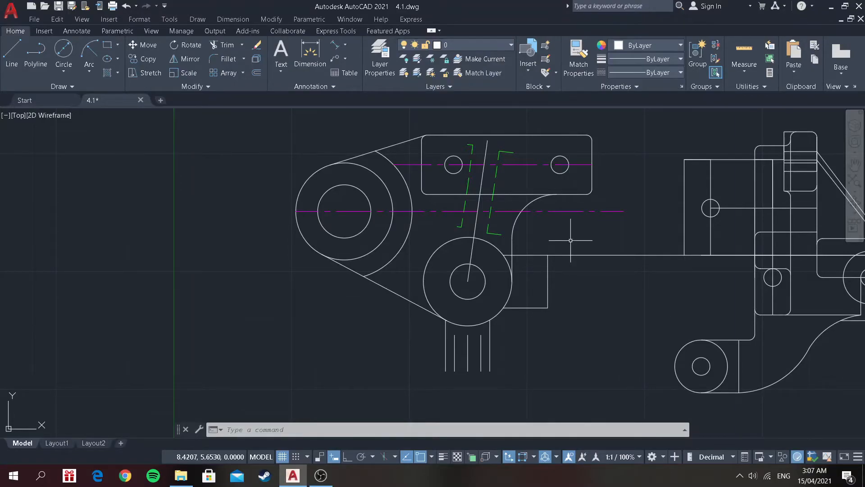
scroll(519, 151, up, 4)
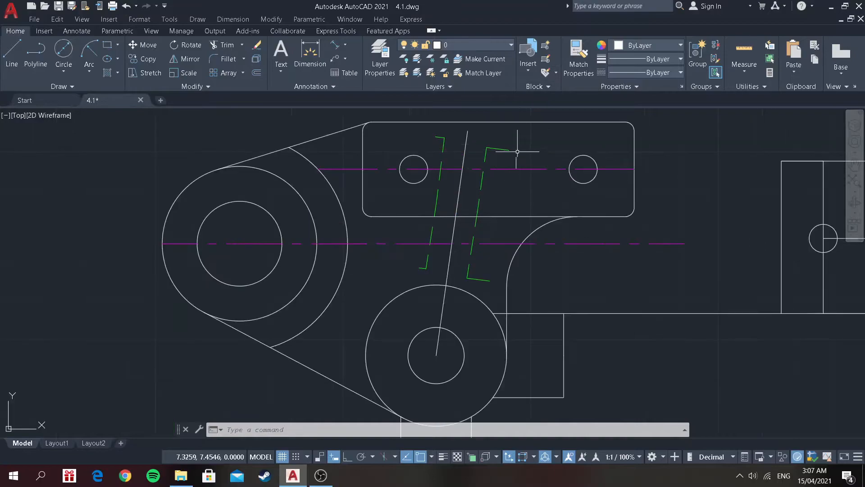
click(223, 59)
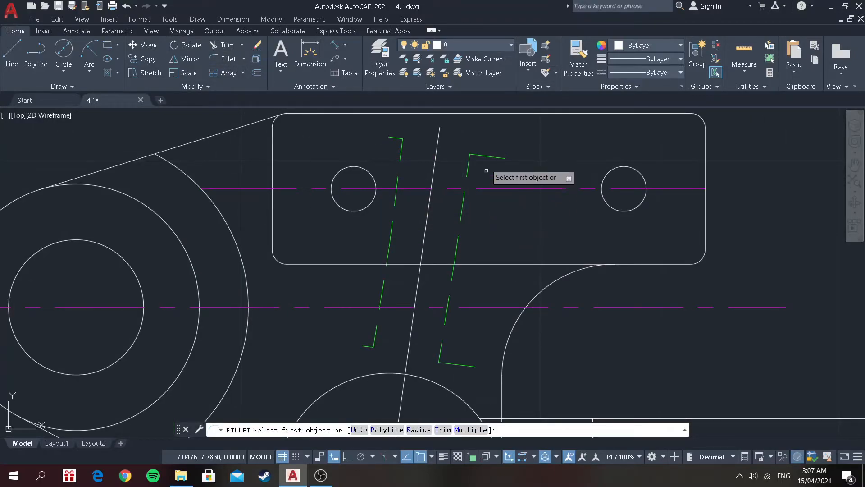
click(466, 171)
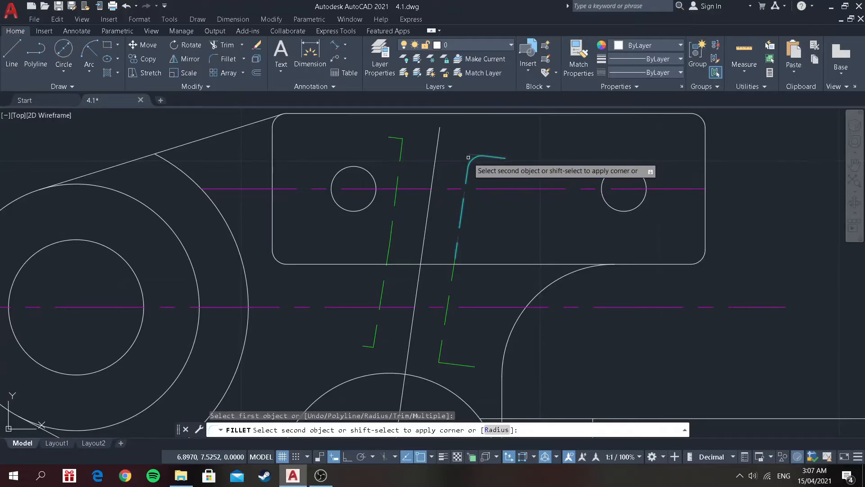
key(Escape)
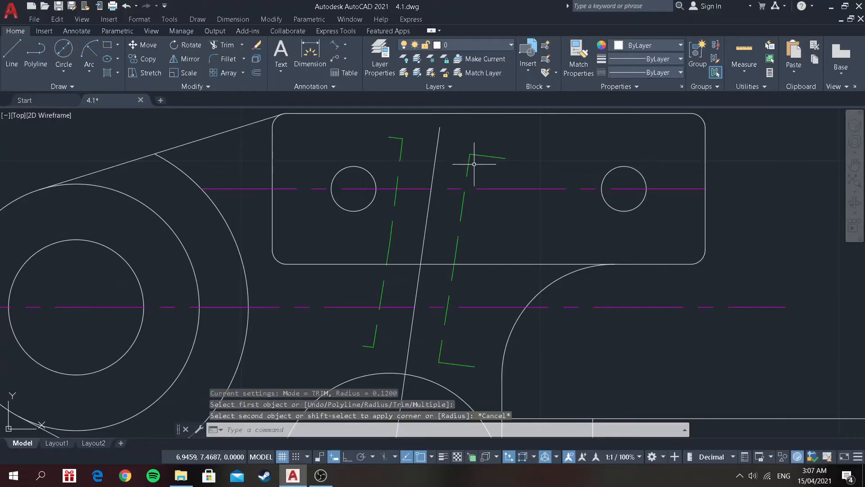
Fillet the upper corner of the right green hidden outline with a 0.12 radius.
key(Return)
text(r)
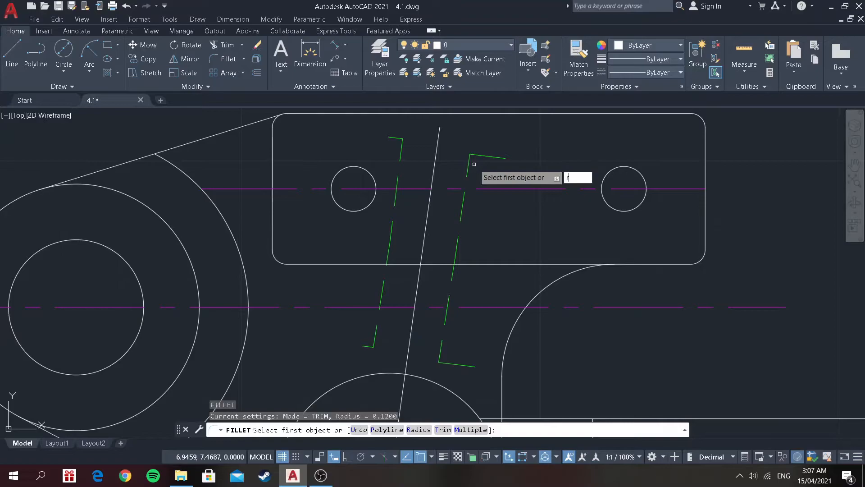
key(Return)
text(0.1)
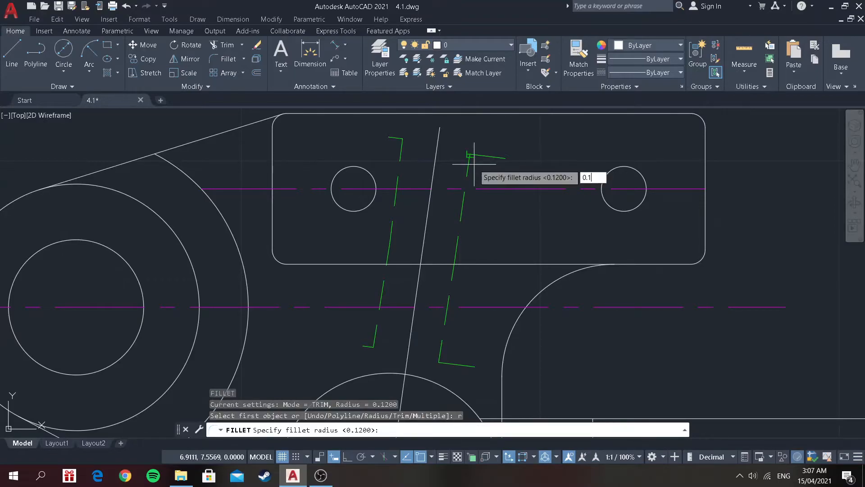
text(2)
key(Return)
click(479, 155)
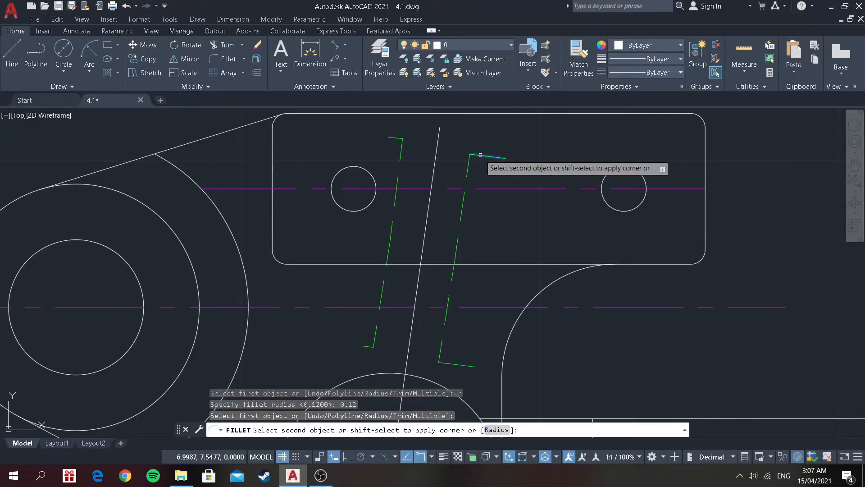
click(469, 169)
Try to fillet the upper corner of the left green hidden outline with the same 0.12 radius.
right_click(419, 140)
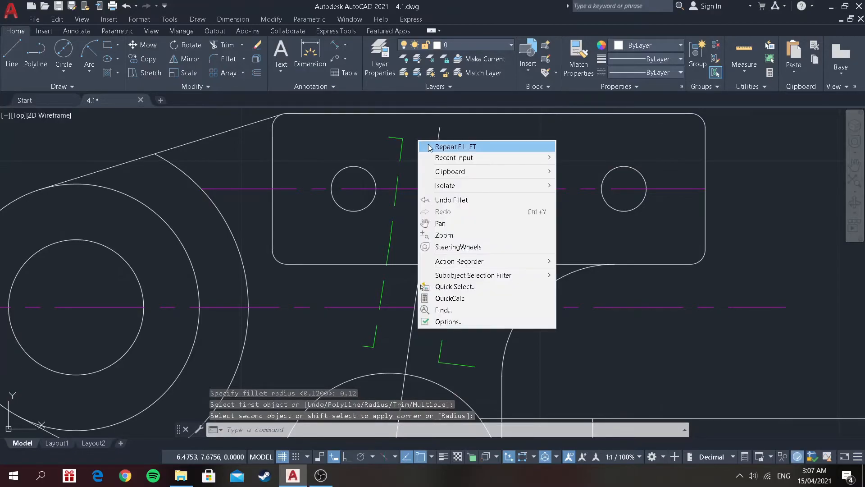
click(433, 145)
click(401, 138)
click(401, 144)
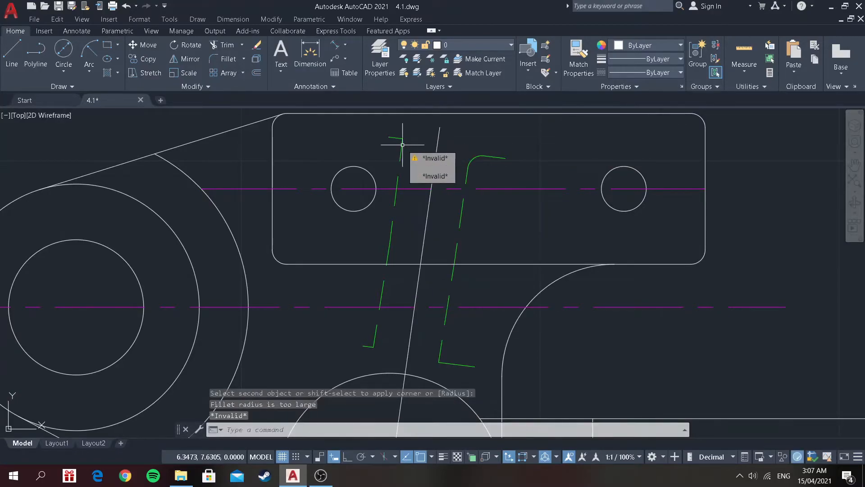
key(Escape)
right_click(413, 143)
click(426, 148)
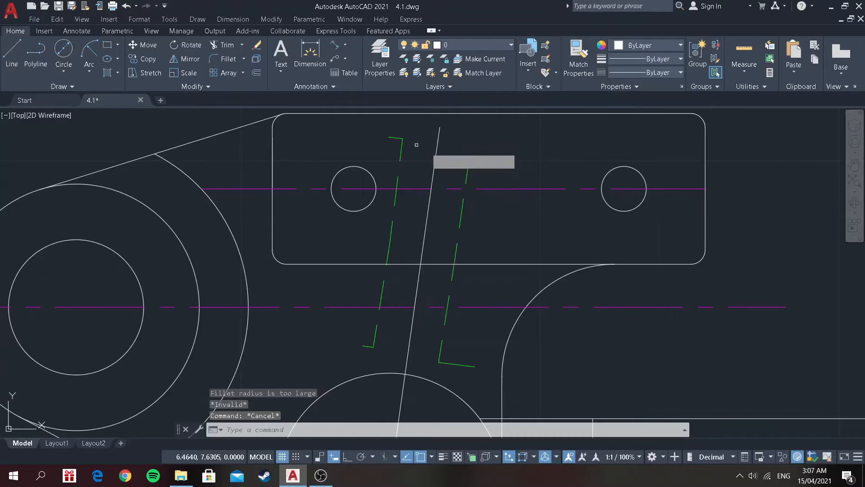
click(400, 139)
click(400, 144)
key(Escape)
right_click(409, 142)
click(421, 146)
click(401, 140)
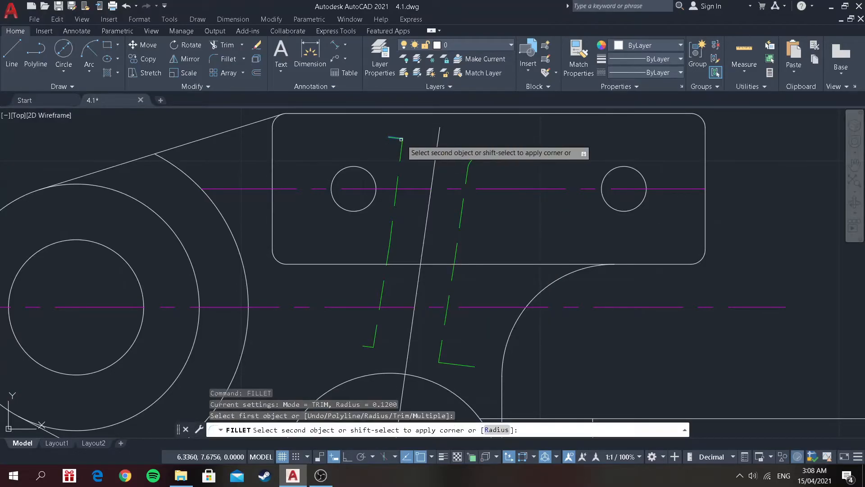
click(402, 143)
key(Escape)
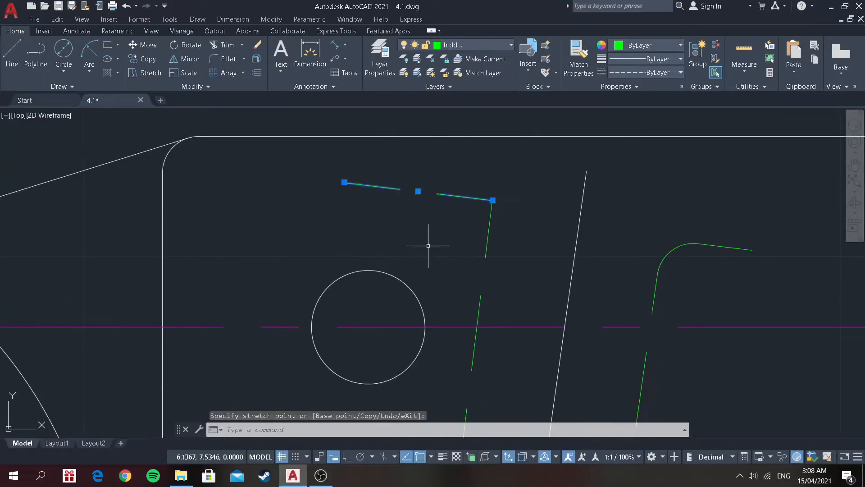
Fillet the upper corner of the green dashed outline beside the plate's left hole, using the current radius.
key(Escape)
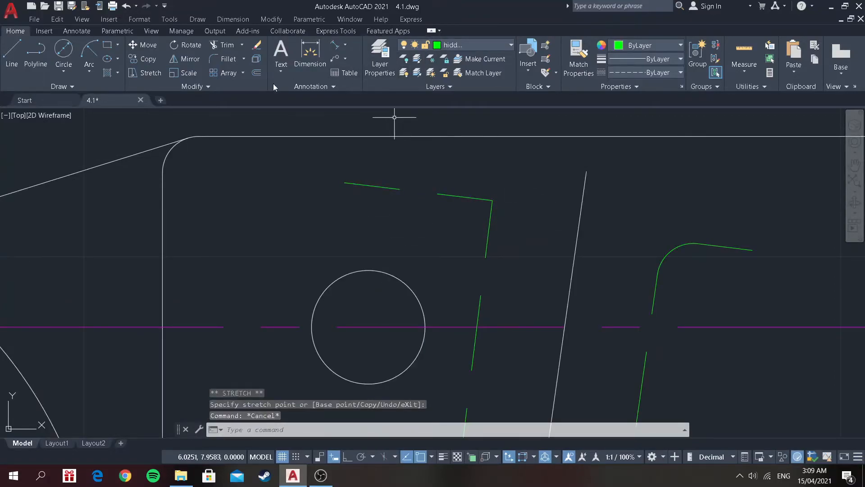
right_click(392, 240)
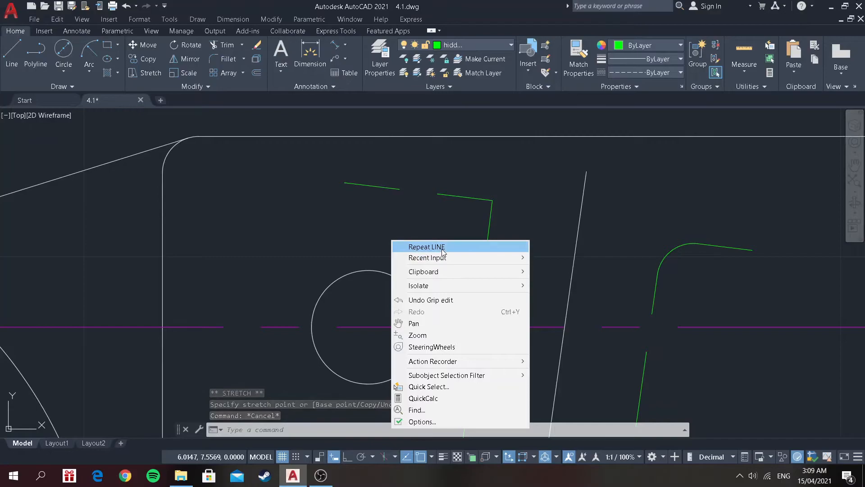
click(501, 199)
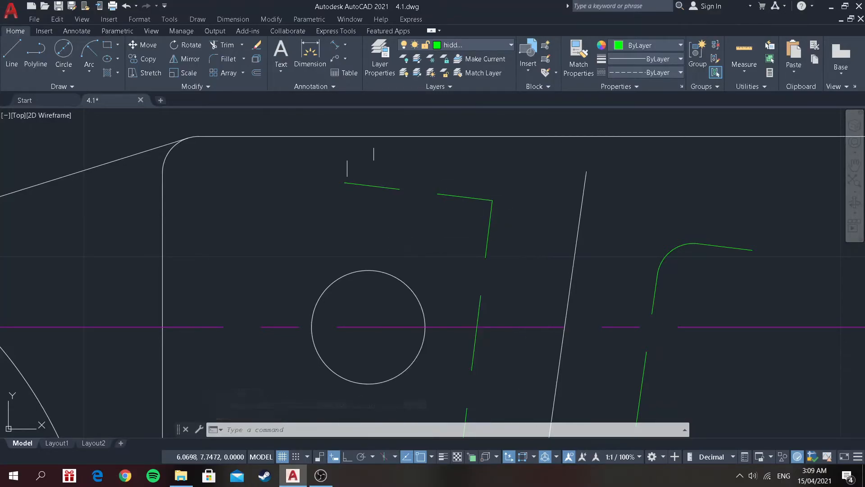
click(218, 63)
click(490, 210)
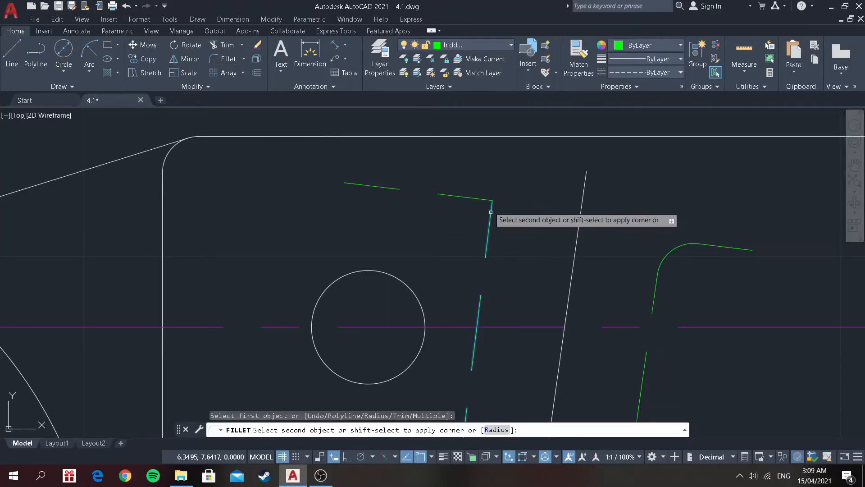
click(486, 198)
Fillet the lower corner of the left dashed outline with the current radius and erase the leftover line beyond the arc.
scroll(512, 199, down, 6)
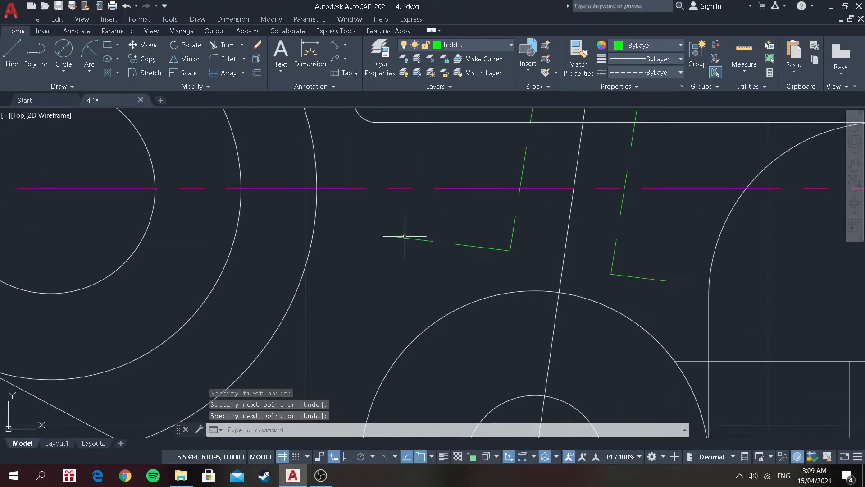
scroll(406, 226, down, 2)
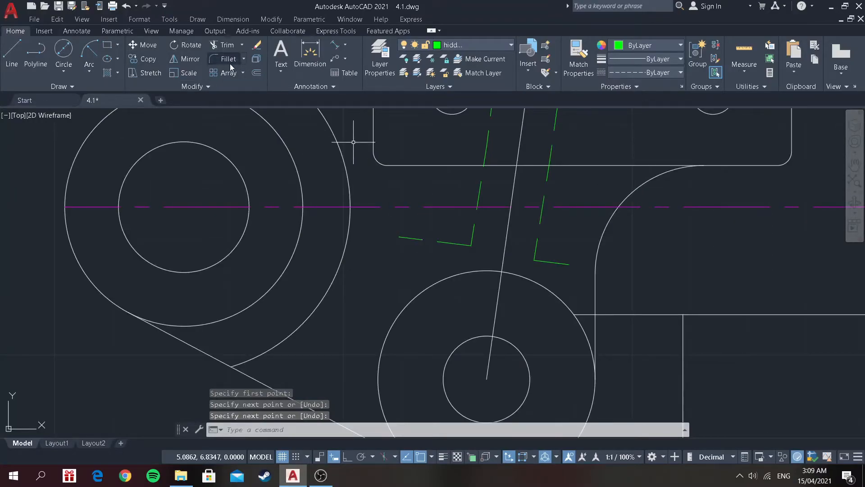
text(f)
key(Return)
click(473, 232)
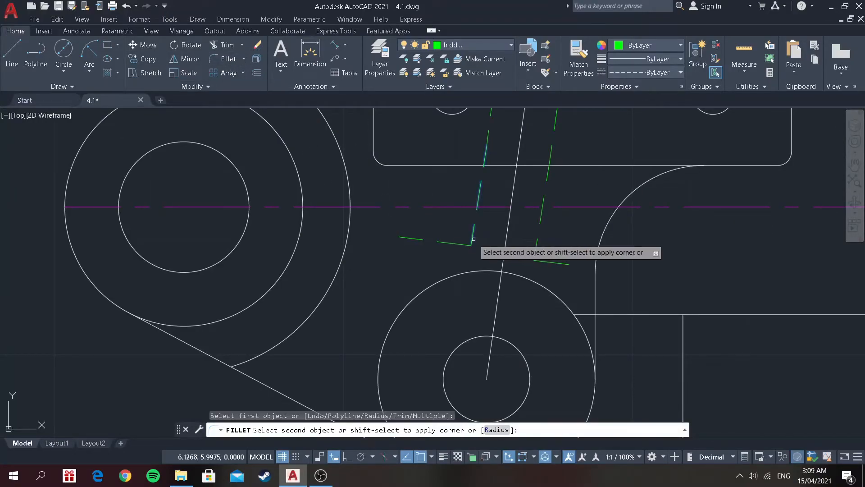
click(461, 243)
scroll(494, 243, up, 2)
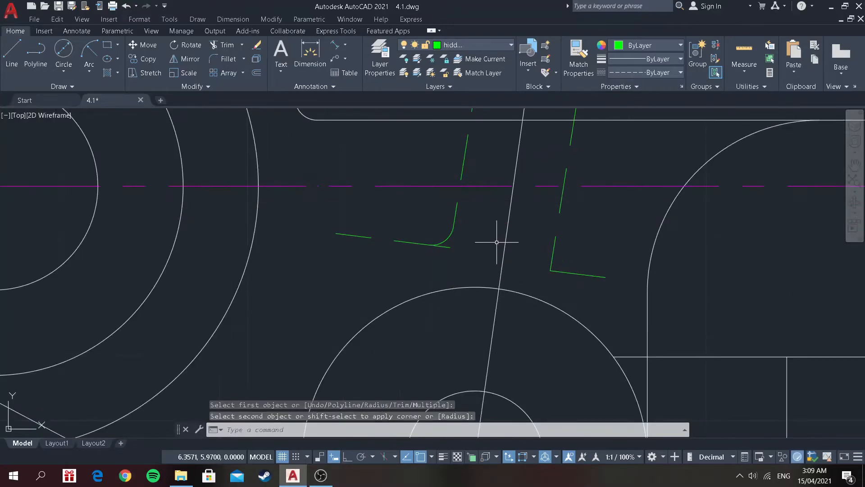
click(258, 48)
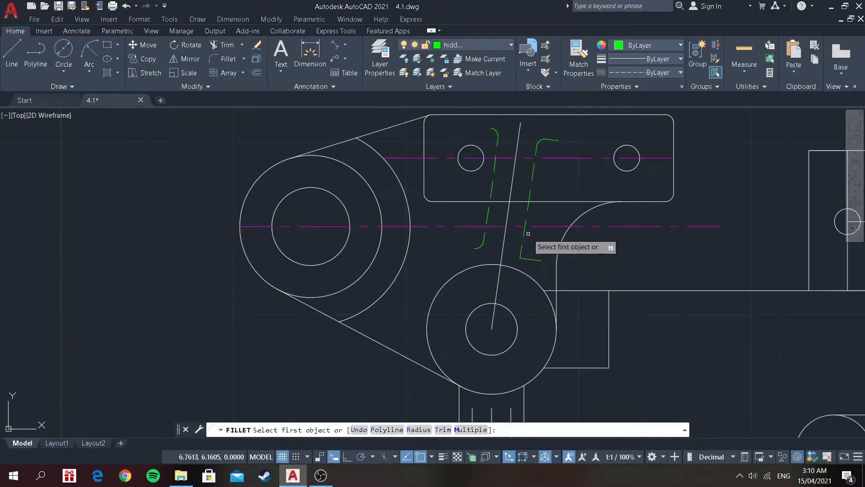
Fillet the lower corner of the dashed outline to the right of the slanted line.
scroll(530, 261, up, 4)
click(516, 295)
click(504, 281)
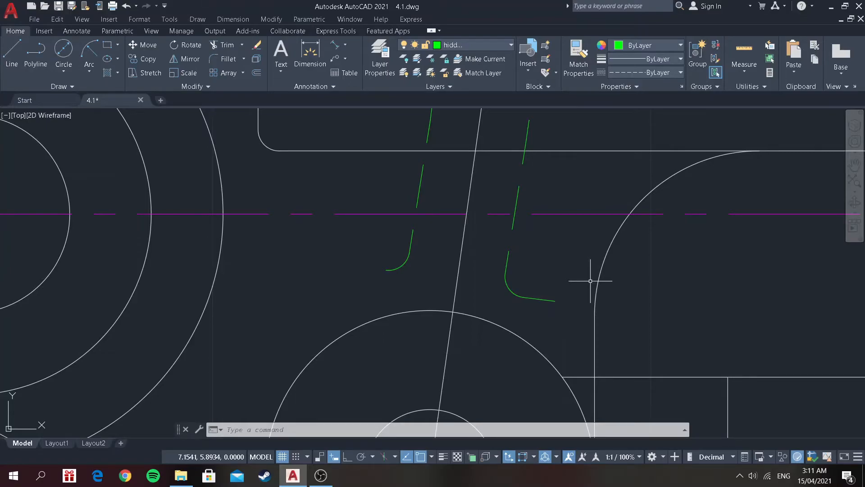
Draw a horizontal hidden line from the upper part of the small block's right edge to the lower boss's inner circle.
scroll(590, 281, down, 6)
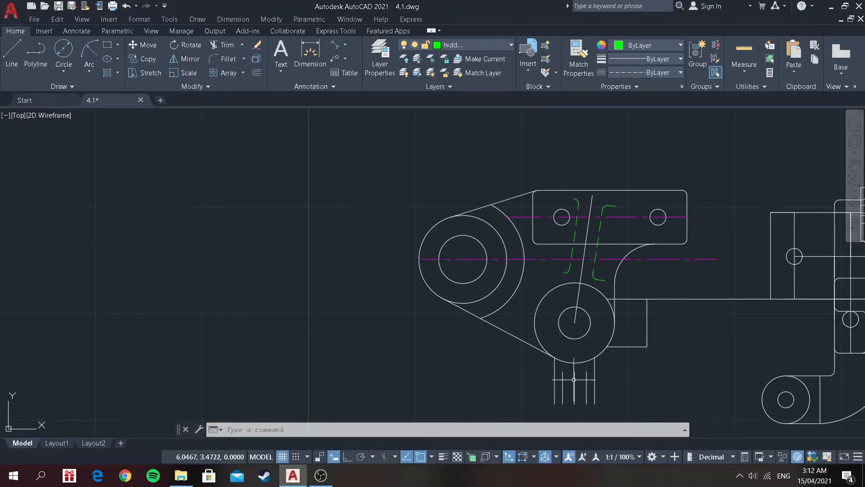
click(11, 53)
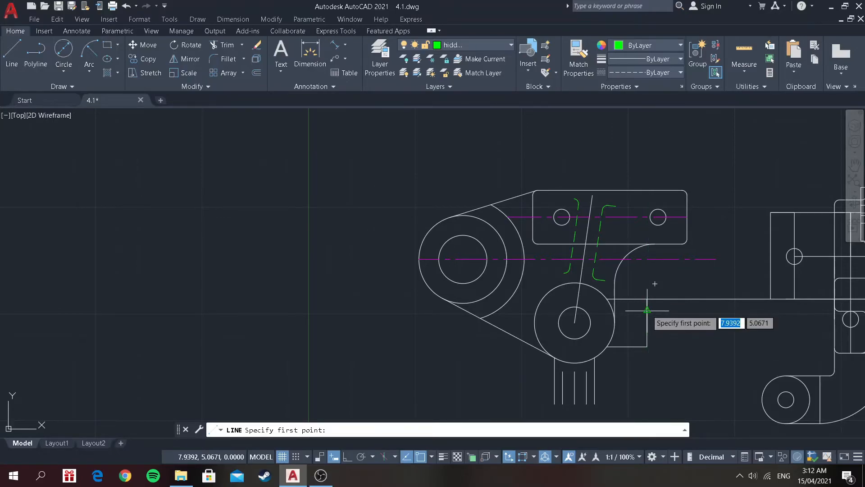
click(647, 310)
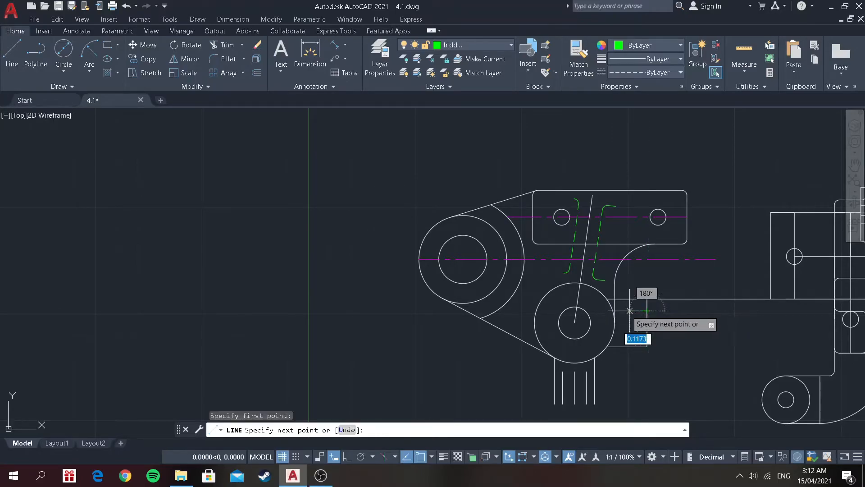
click(584, 310)
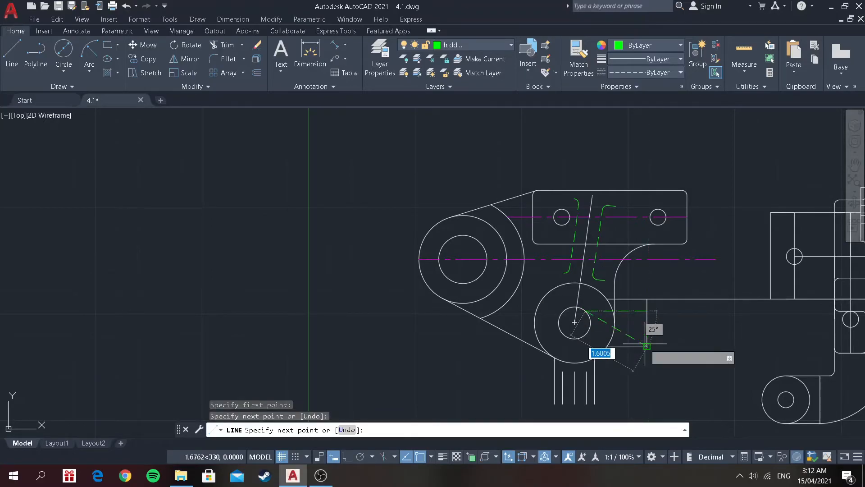
key(Return)
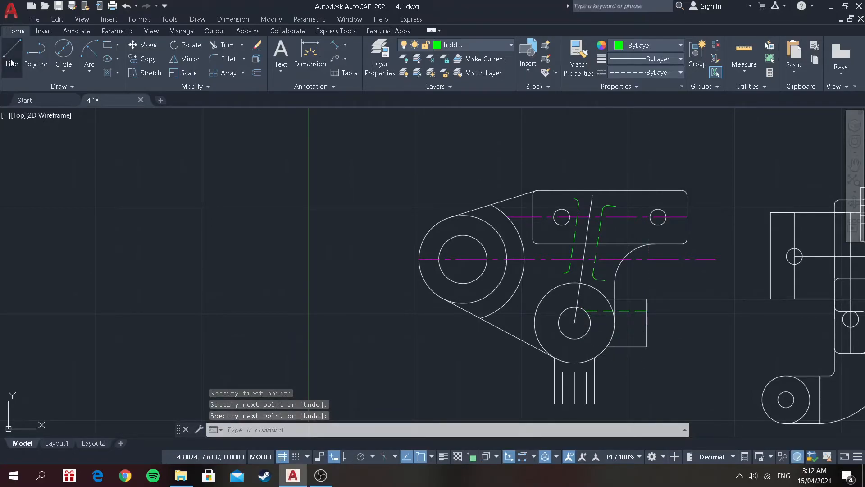
Draw a hidden line from the block's lower right corner up its right edge, continuing horizontally to the lower boss's inner circle.
click(11, 59)
click(647, 346)
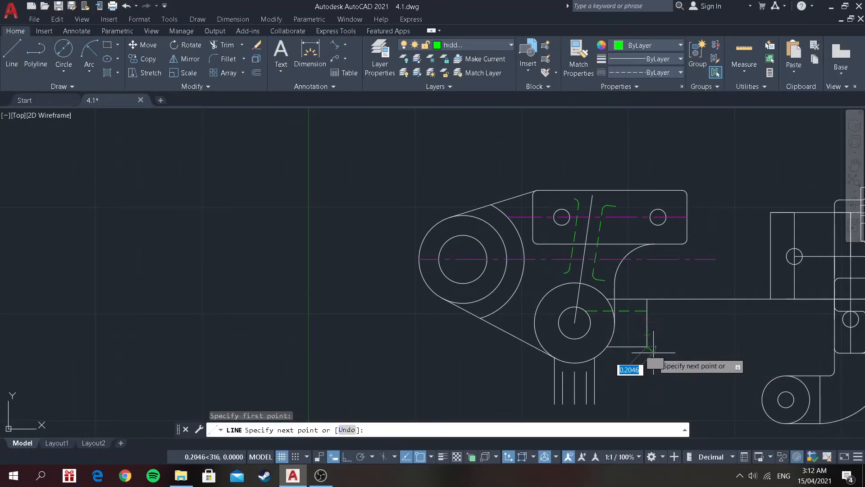
click(648, 334)
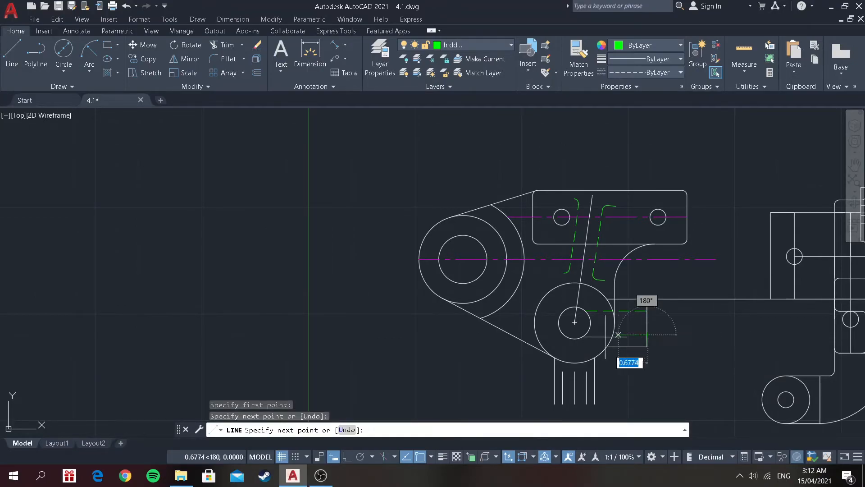
click(585, 334)
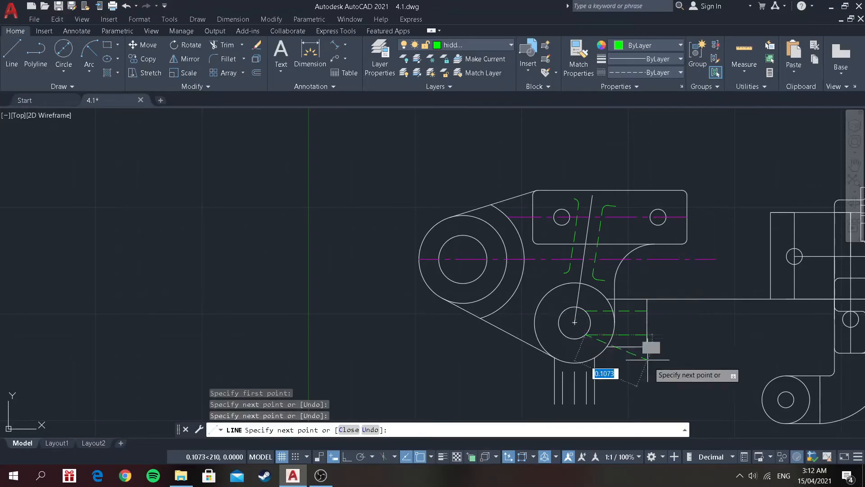
key(Return)
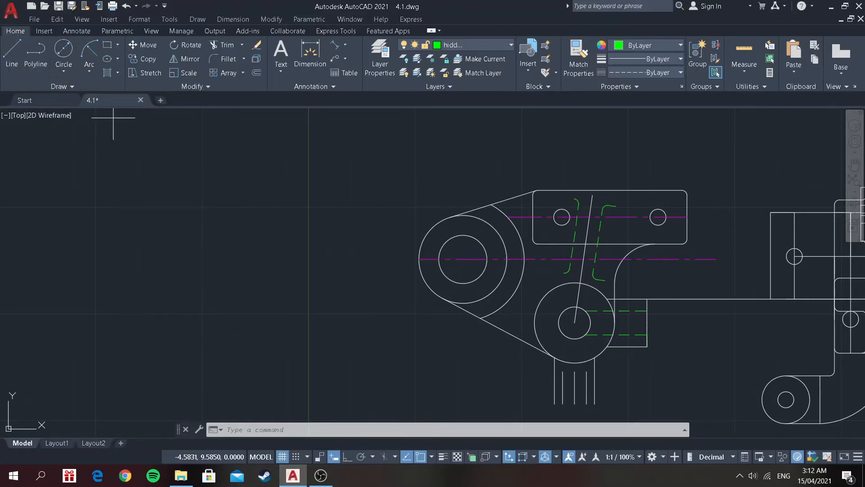
click(65, 63)
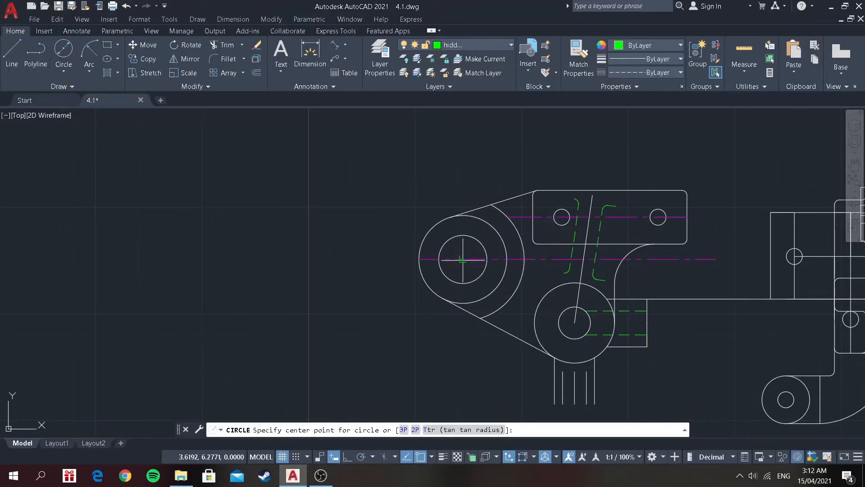
click(463, 259)
key(Escape)
Draw a hidden-line circle of radius 2.38 centred on the large left boss.
click(61, 77)
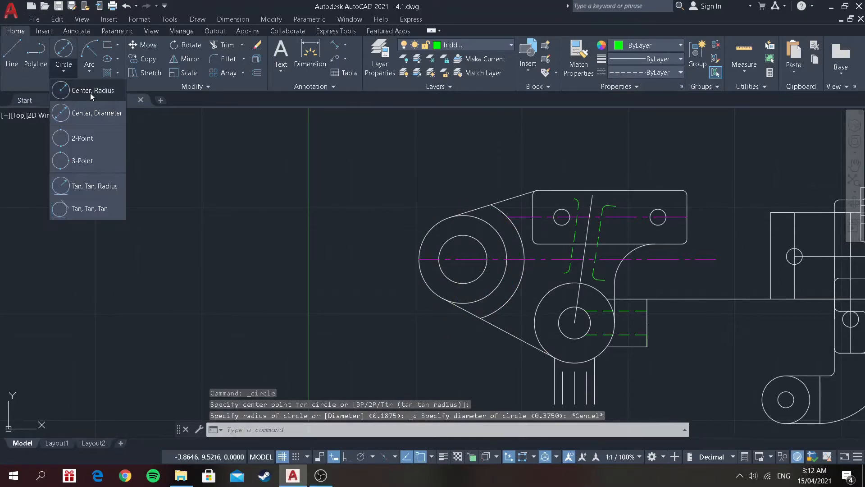
click(90, 91)
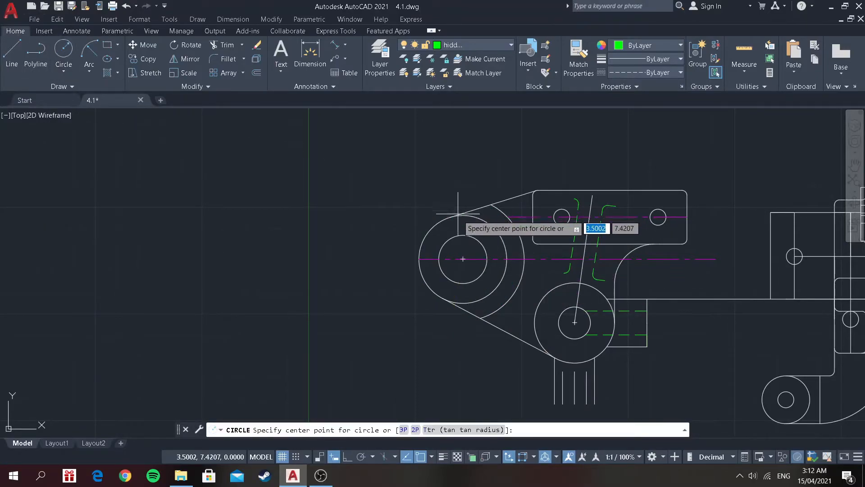
click(463, 259)
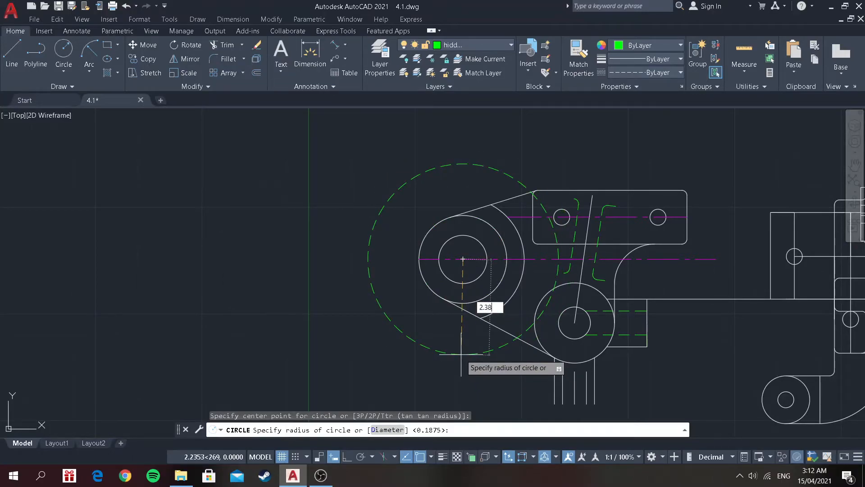
key(Return)
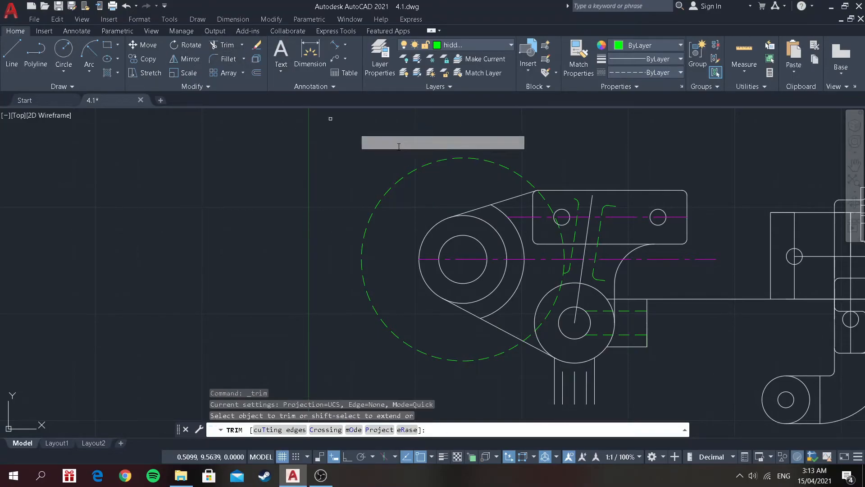
Trim the large dashed circle outside the part outline and inside the rectangular plate, down to the plate's lower edge.
click(512, 168)
scroll(556, 179, up, 2)
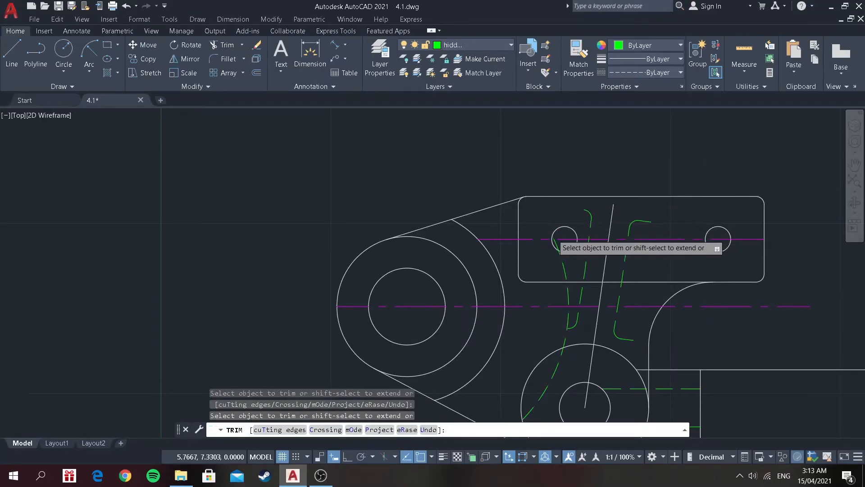
scroll(554, 243, up, 2)
click(554, 246)
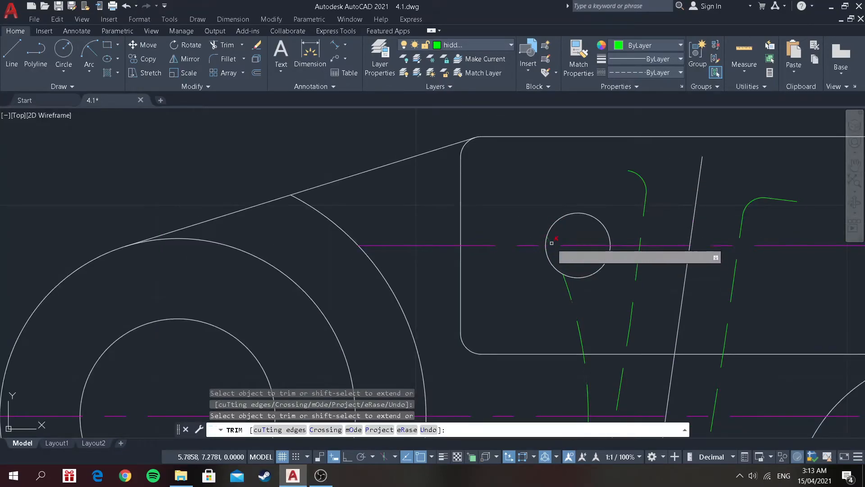
scroll(599, 300, down, 2)
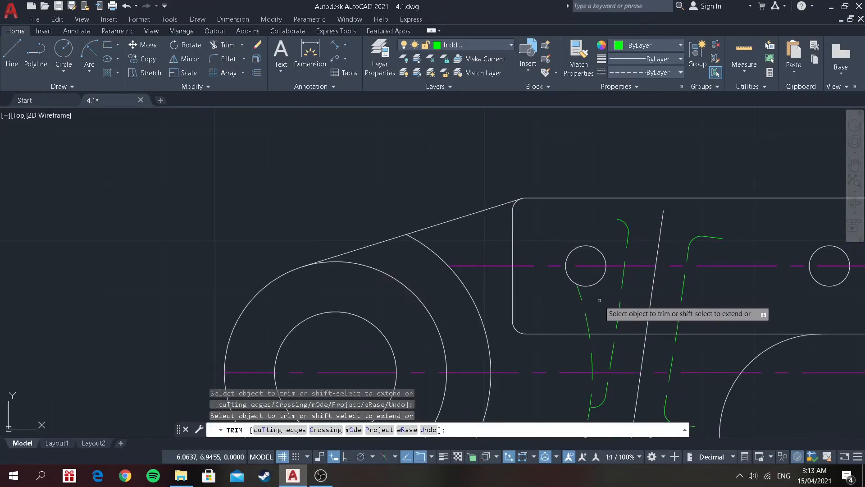
click(579, 293)
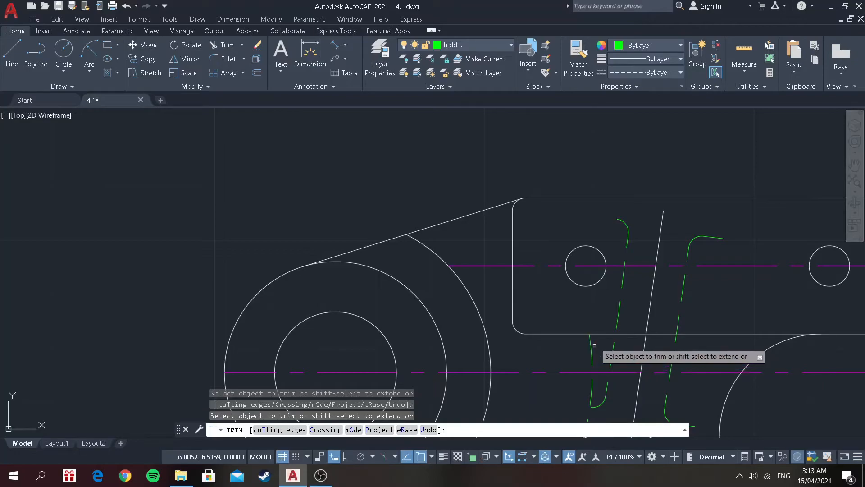
Draw a short horizontal cutting line across the dashed arc just below the plate, and trim away the arc end above it.
click(9, 60)
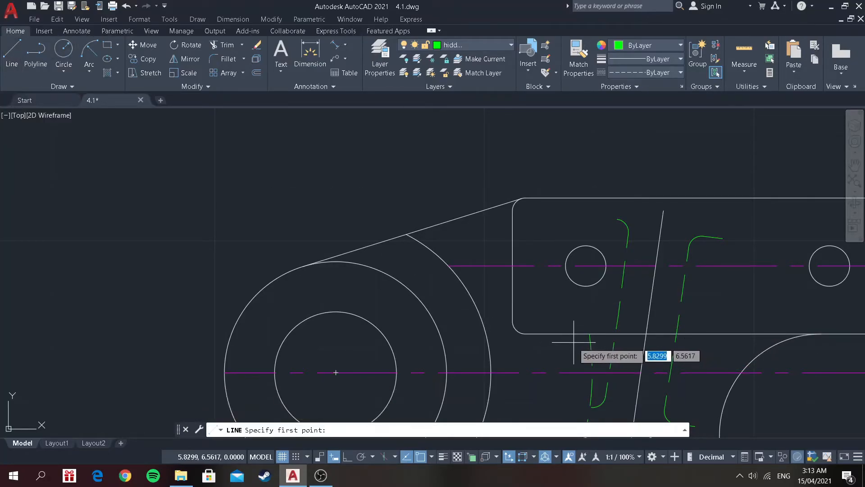
click(604, 347)
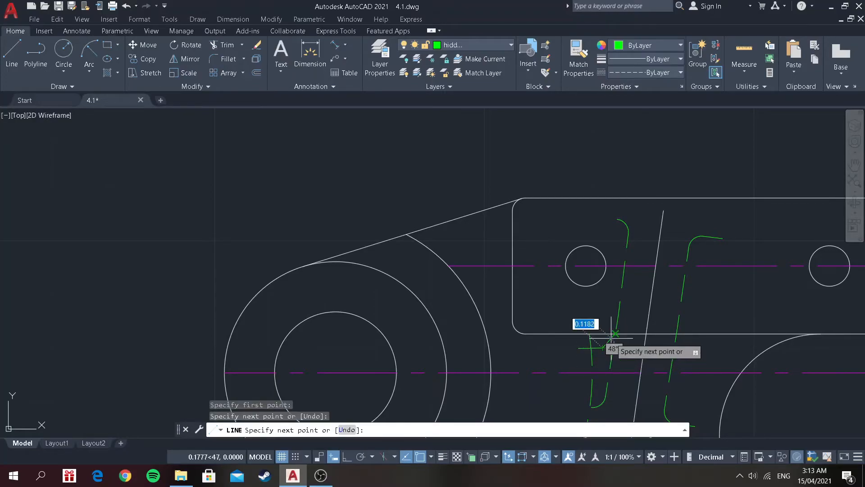
key(Return)
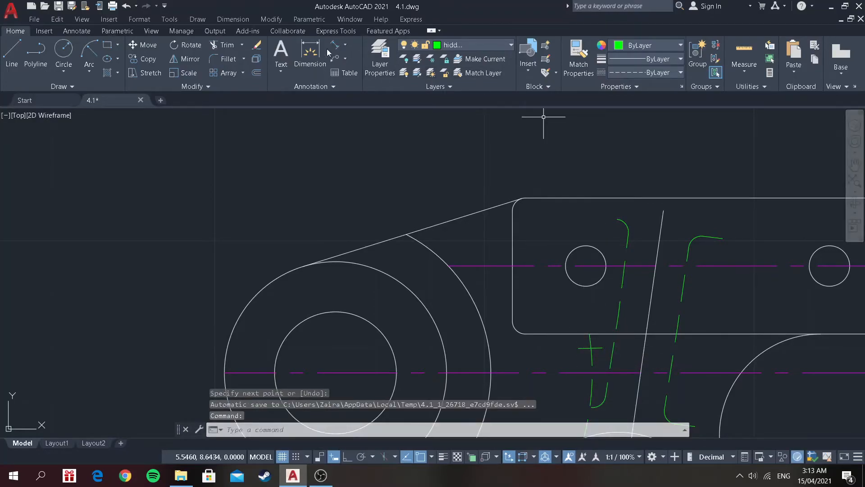
click(212, 47)
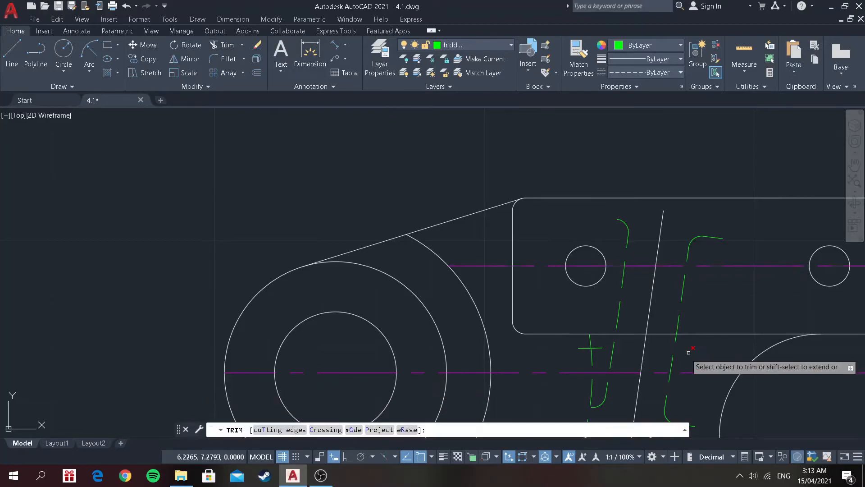
click(585, 348)
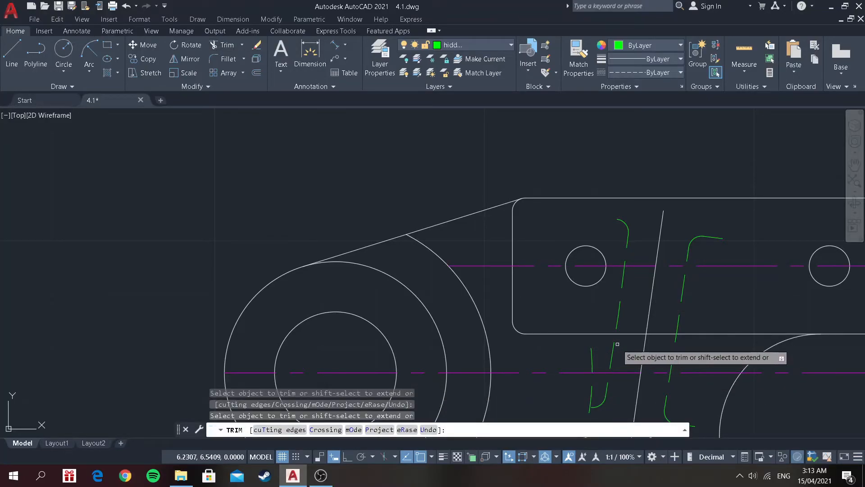
Trim the dashed arc's lower end back to the left edge of the lower boss's outer circle.
scroll(618, 343, down, 4)
scroll(629, 377, down, 5)
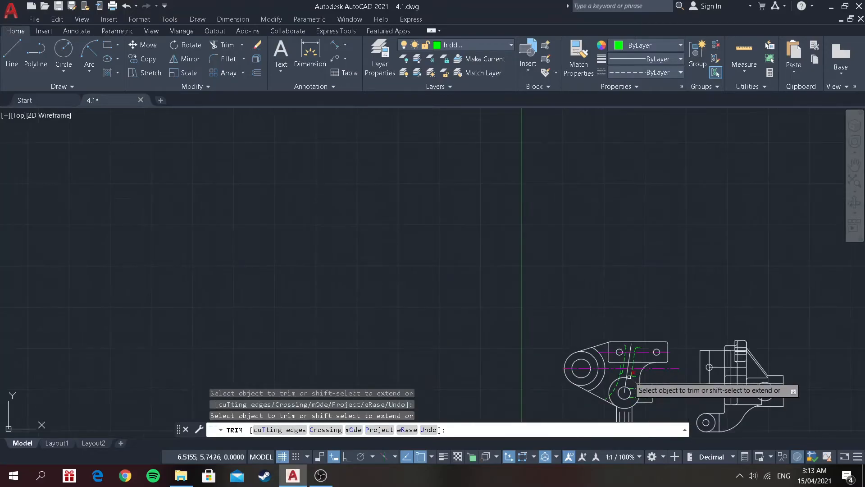
scroll(635, 405, up, 5)
click(564, 387)
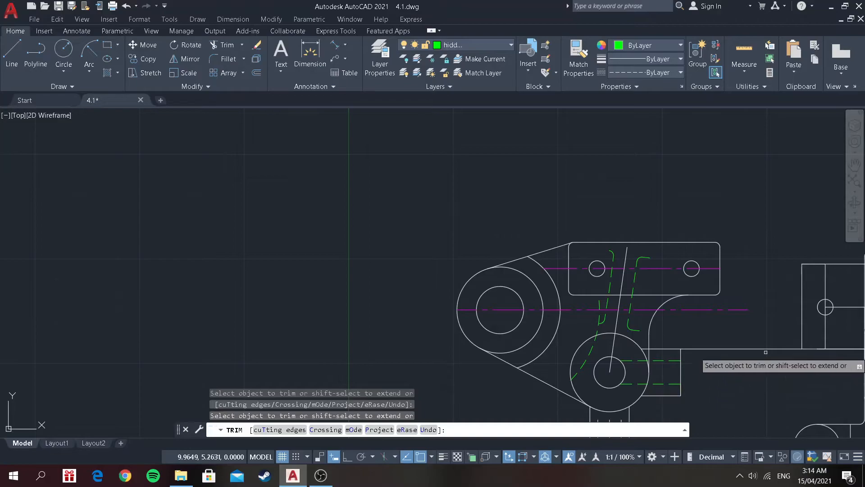
Draw a 0.47 horizontal construction line on layer 0 from the middle vertical line to the right edge of the stem below the lower boss.
scroll(771, 352, down, 4)
scroll(771, 352, up, 7)
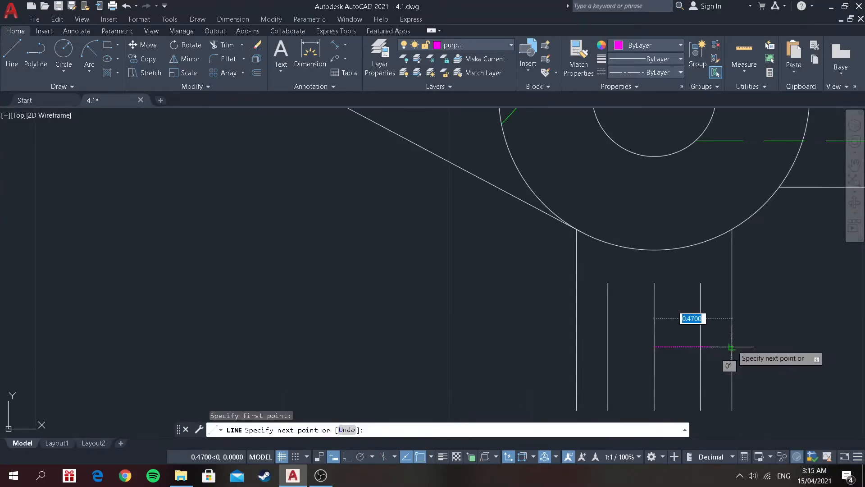
key(Escape)
click(483, 44)
click(474, 57)
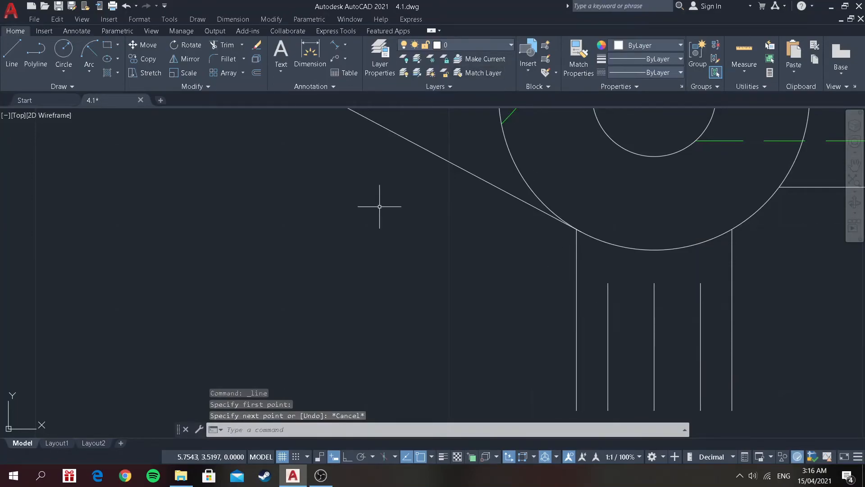
key(Return)
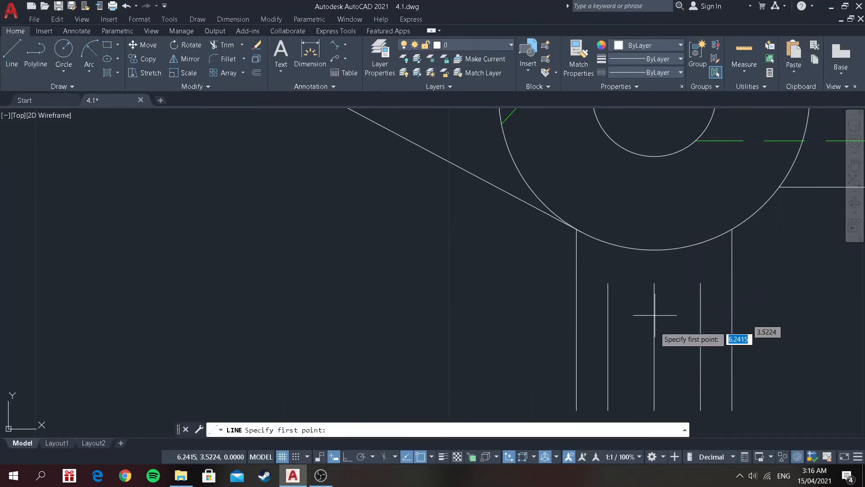
click(655, 346)
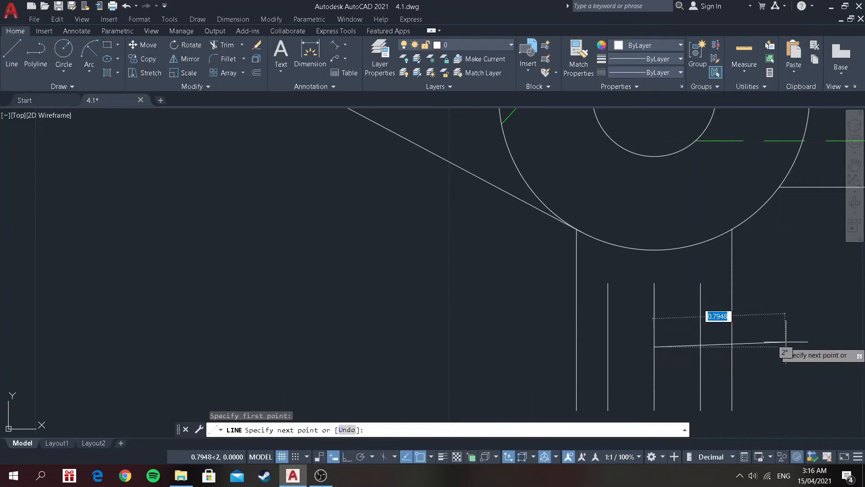
click(732, 346)
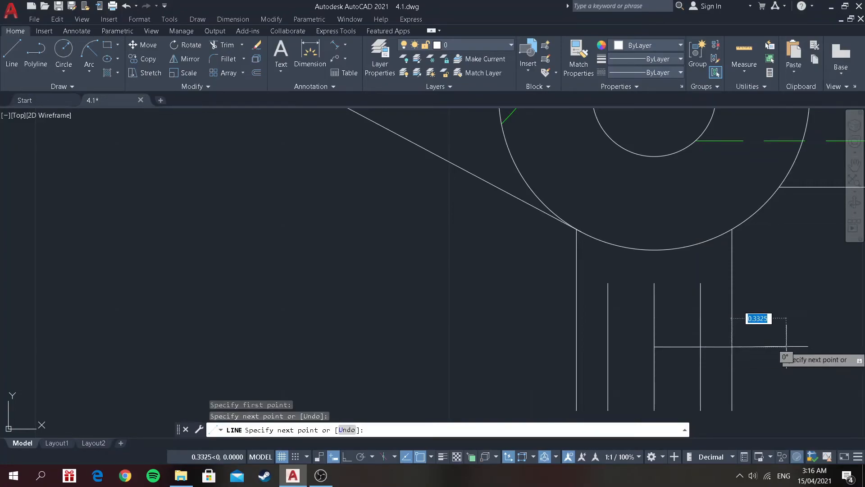
key(Return)
Draw a horizontal centreline about 1.5 long on the purple line layer across the stem, in line with the construction line and overhanging both edges.
click(21, 48)
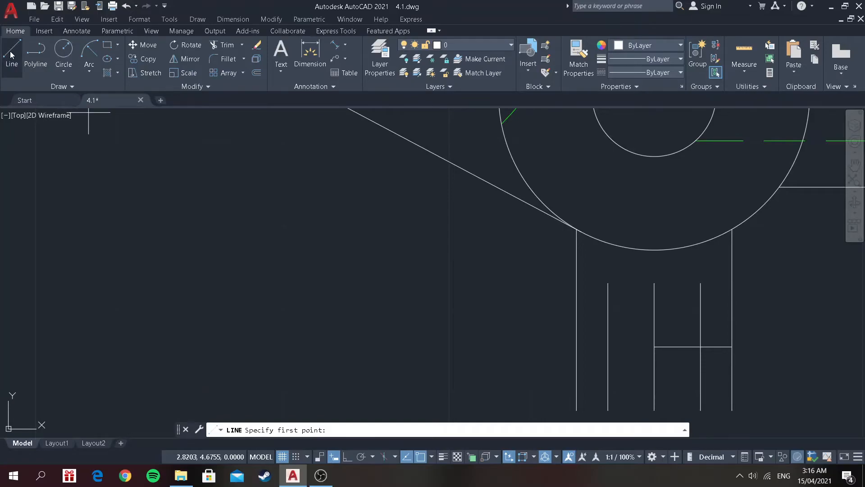
click(423, 47)
click(478, 111)
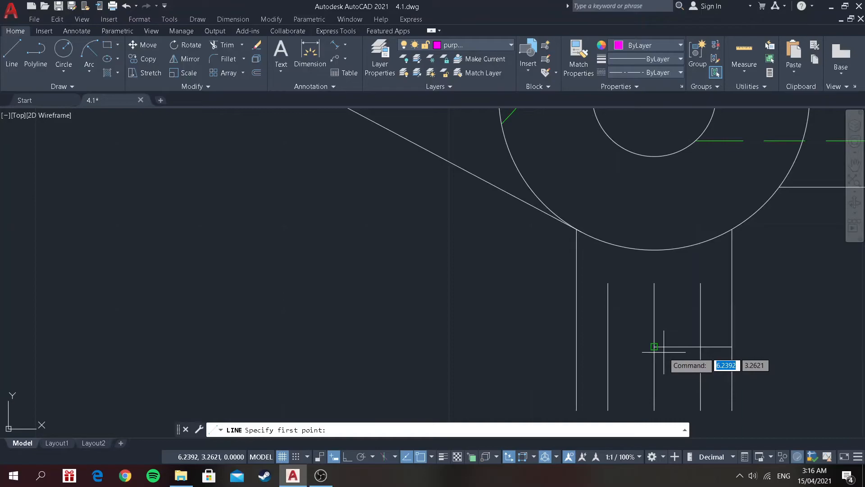
click(782, 347)
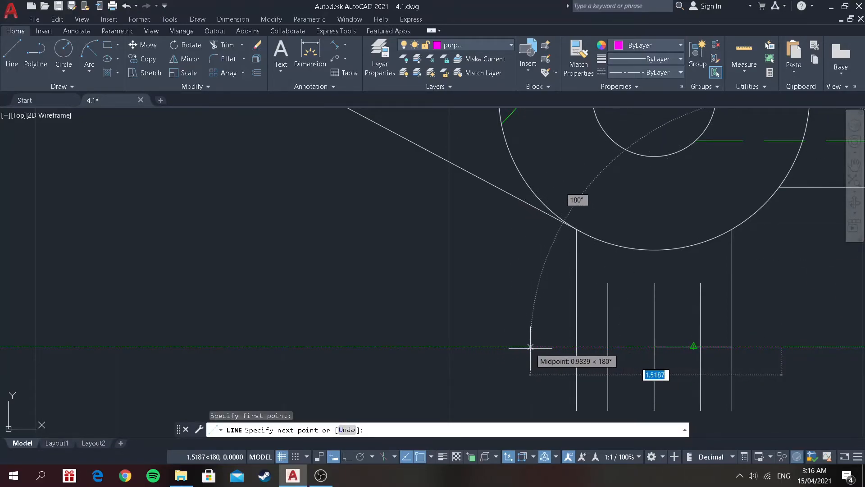
click(526, 347)
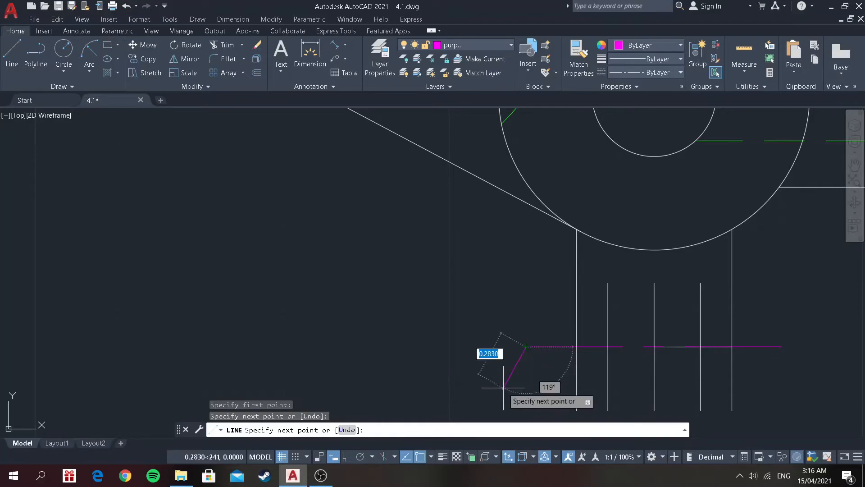
key(Return)
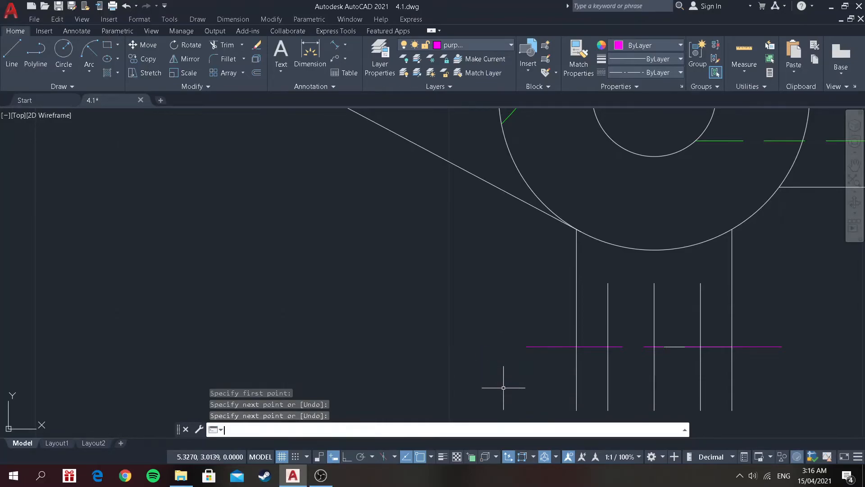
click(447, 46)
click(430, 58)
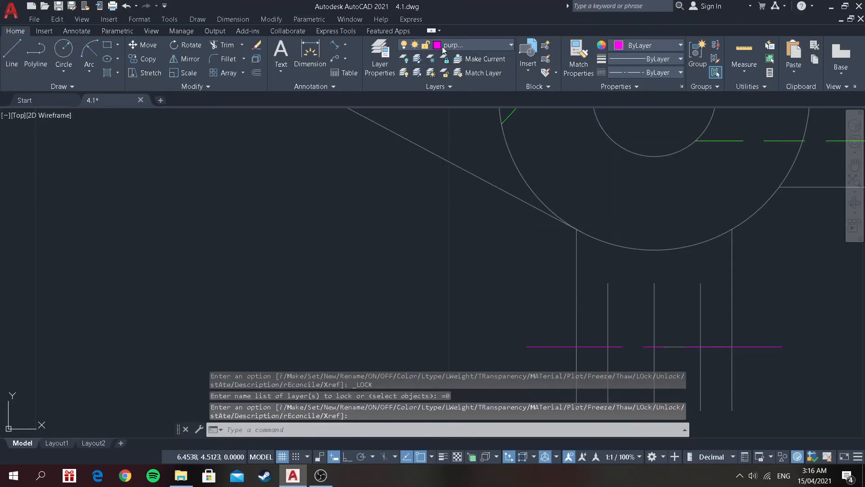
click(442, 46)
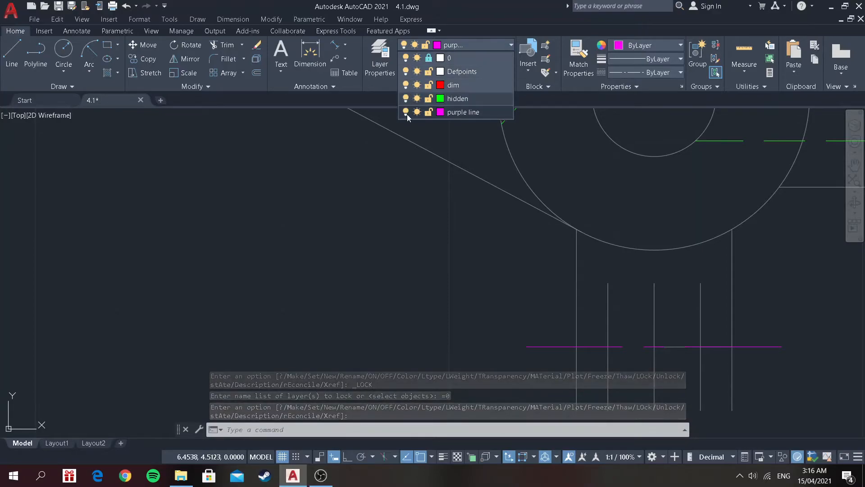
click(418, 58)
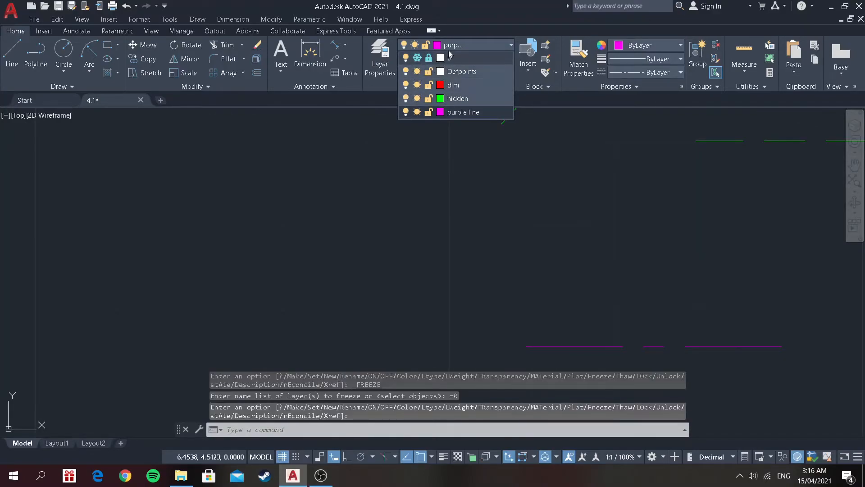
click(417, 58)
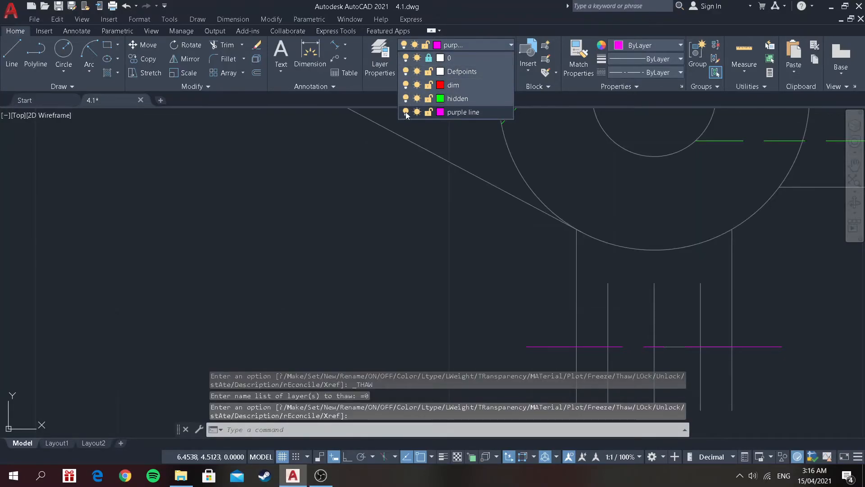
Make layer 0 current and unlock it, with the purple line layer turned off.
click(447, 58)
click(451, 45)
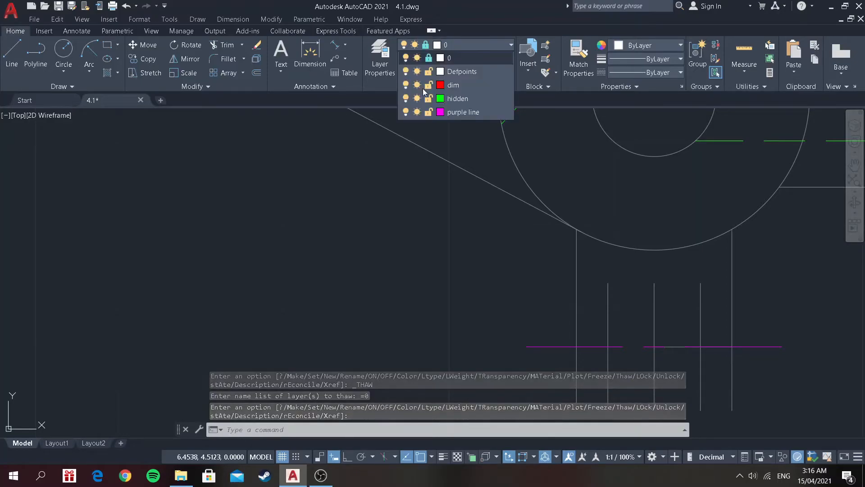
click(406, 112)
scroll(524, 203, down, 2)
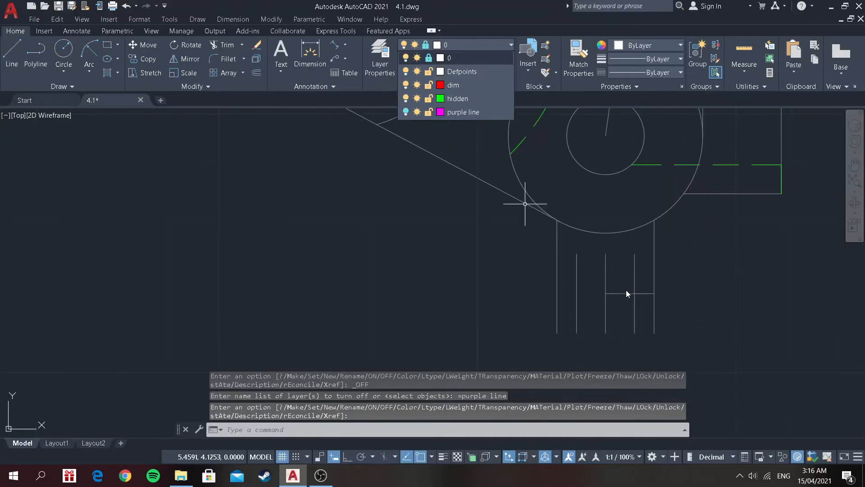
scroll(612, 234, up, 3)
scroll(588, 233, down, 5)
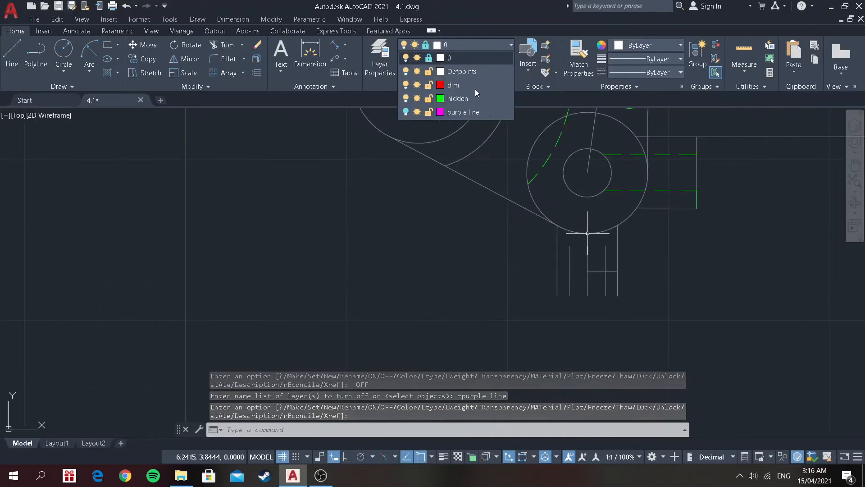
click(429, 58)
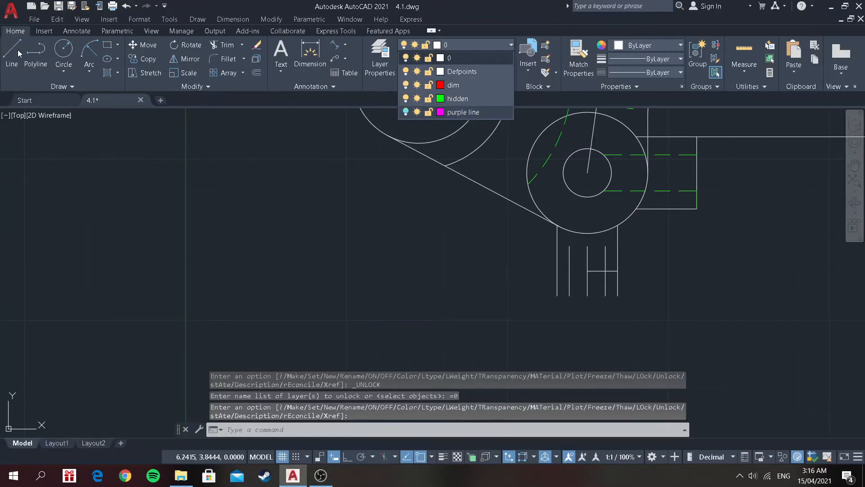
click(440, 34)
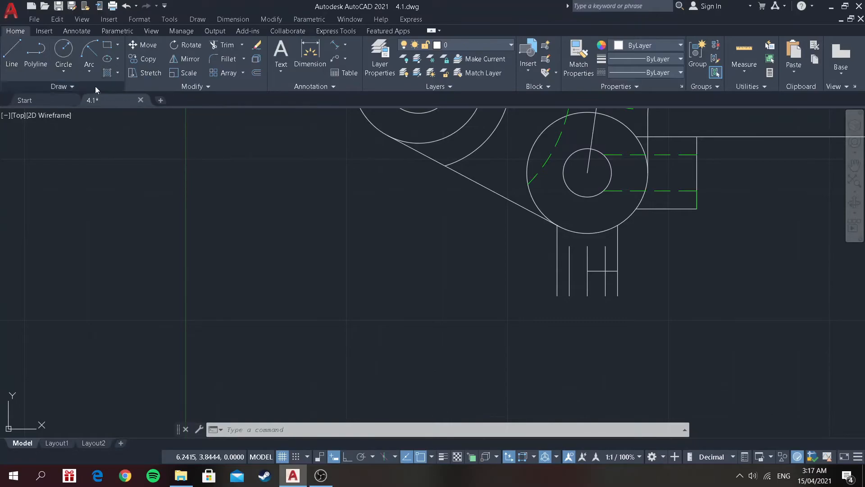
Erase the short horizontal construction line in the stem, and make the hidden layer current with the purple line layer turned back on.
click(258, 44)
click(594, 270)
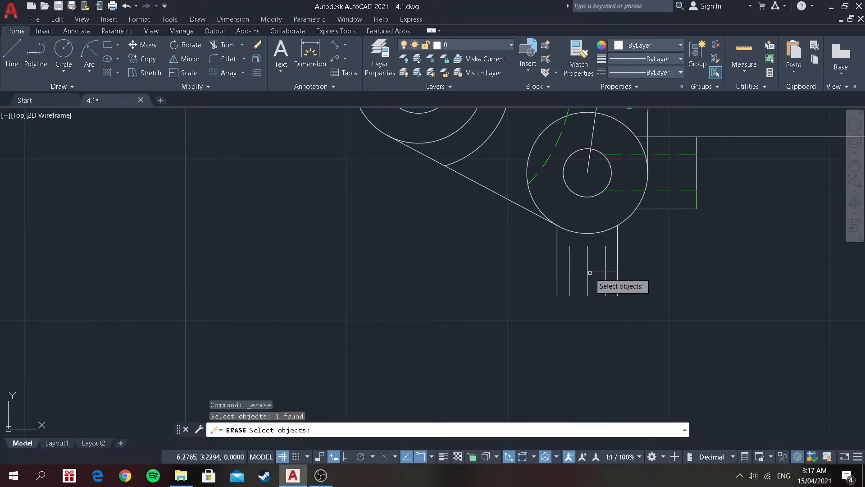
key(Return)
click(459, 48)
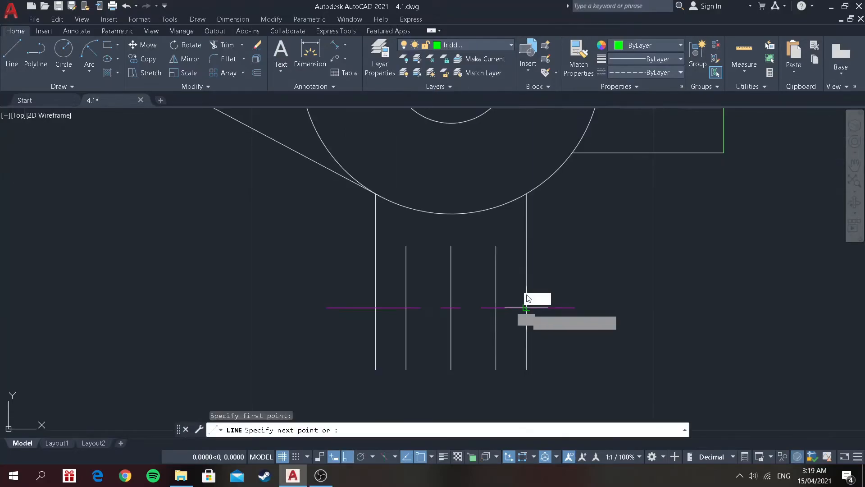
Try to draw the upper hidden hole edge from the stem's outer right edge, starting with a 0.12 segment upward from the centreline.
click(527, 307)
text(0.12)
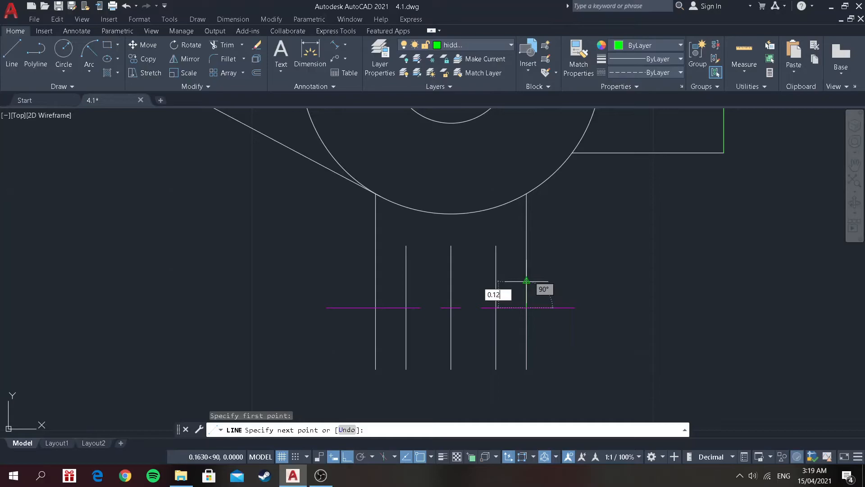
key(Return)
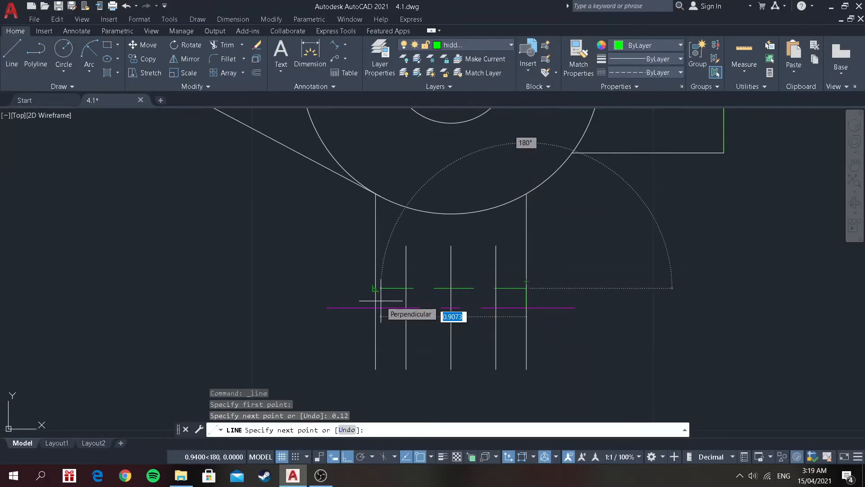
key(Escape)
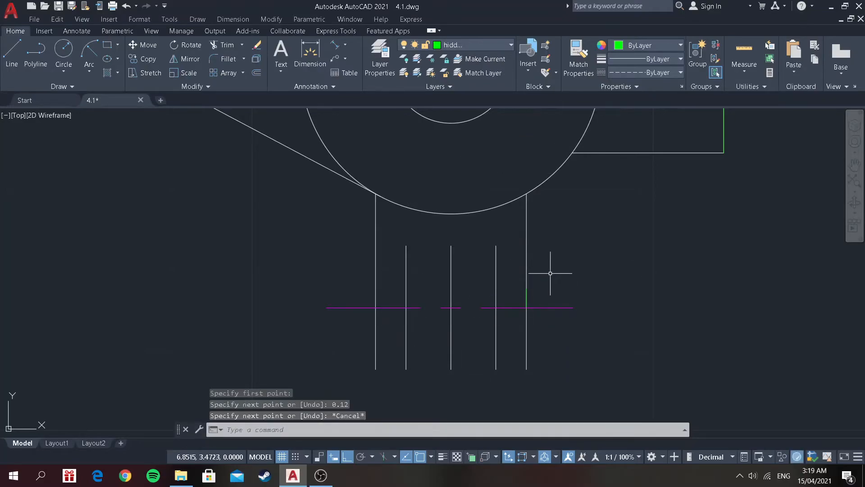
key(ctrl+z)
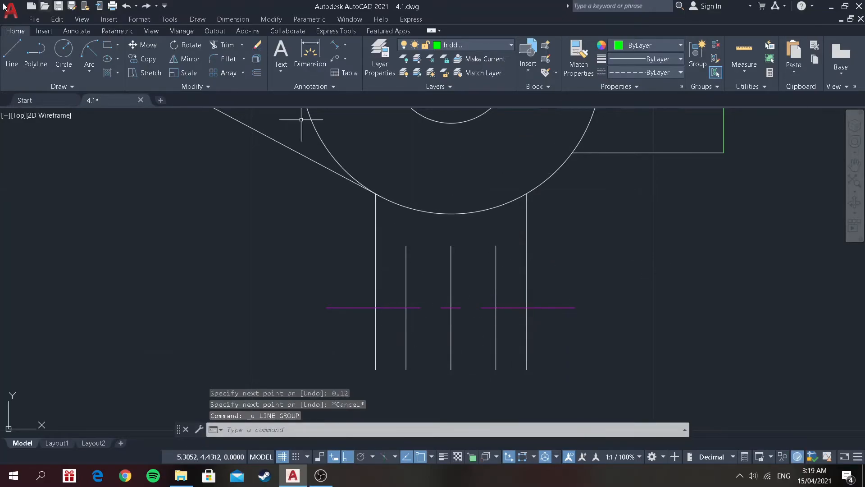
Draw the upper hidden hole edge from 0.12 above the centreline on the right inner vertical line across to the left inner vertical line.
click(8, 63)
click(496, 308)
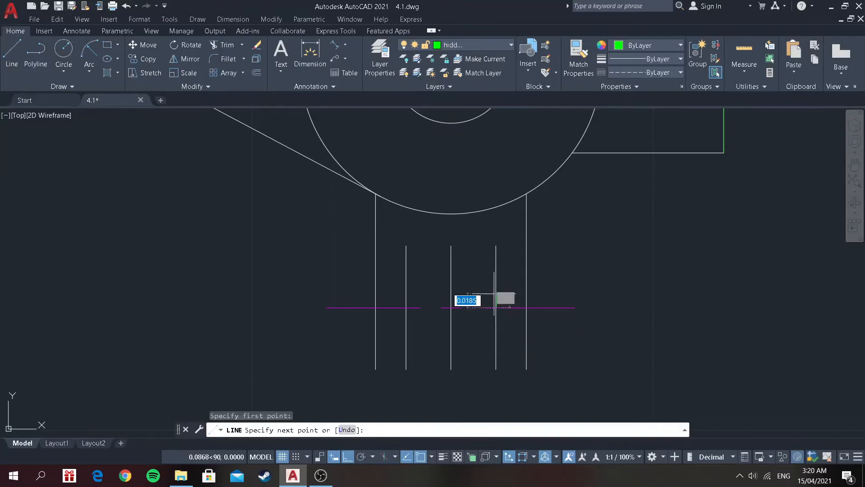
text(0.12)
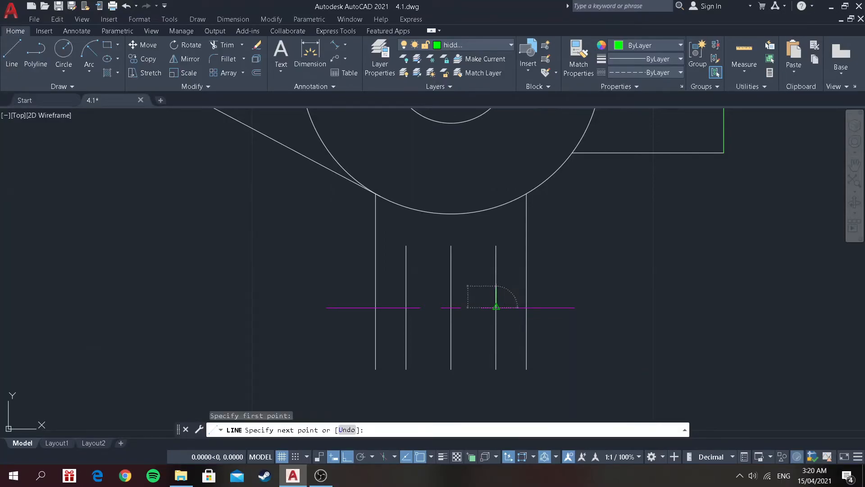
key(Return)
click(407, 287)
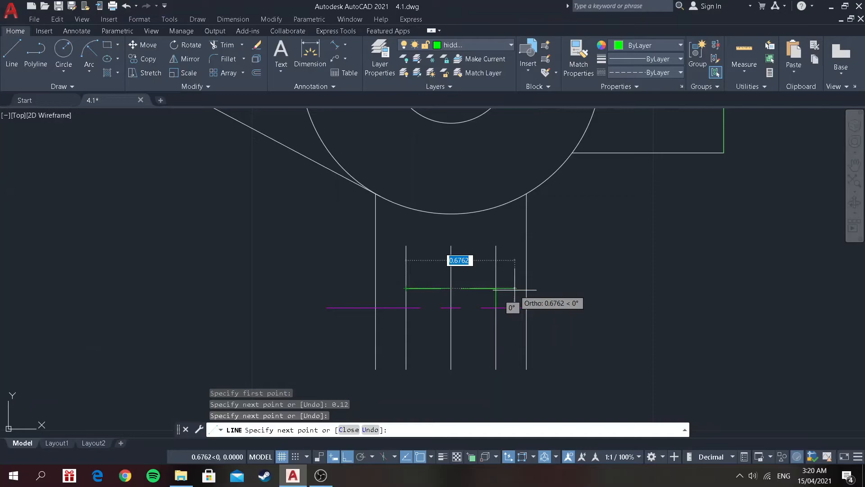
key(Return)
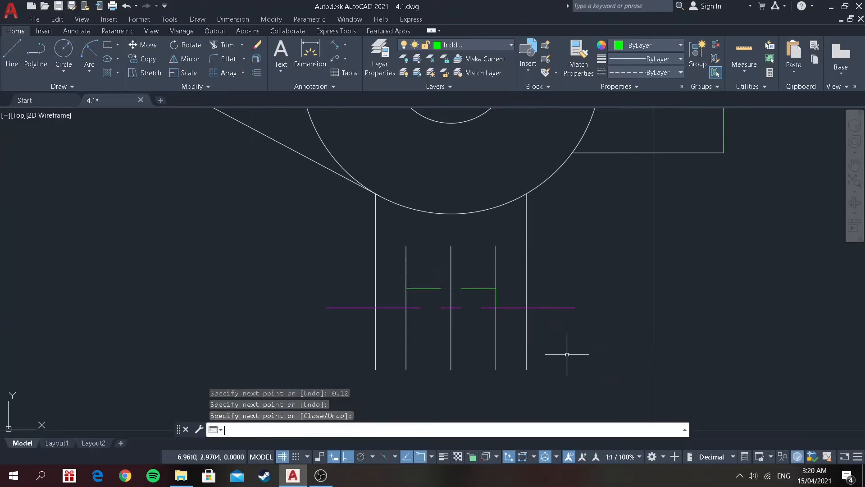
Draw the lower hidden hole edge from 0.12 below the centreline on the right inner vertical line across to the left inner vertical line.
scroll(555, 299, down, 4)
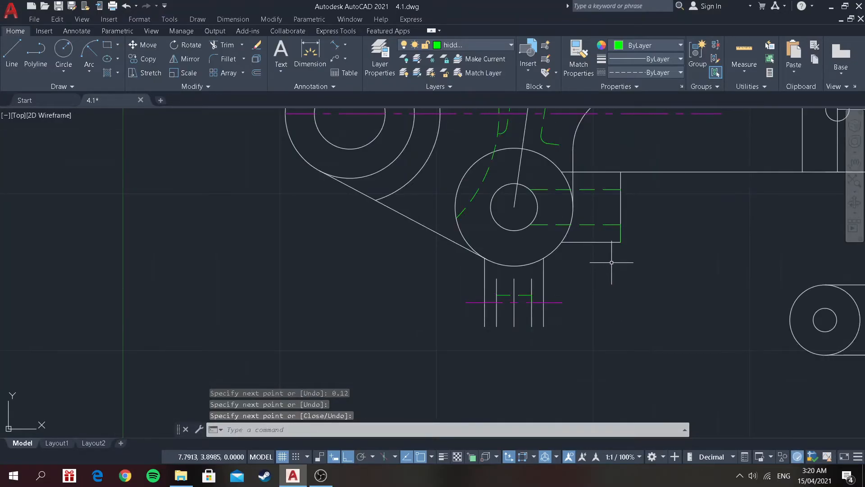
click(12, 52)
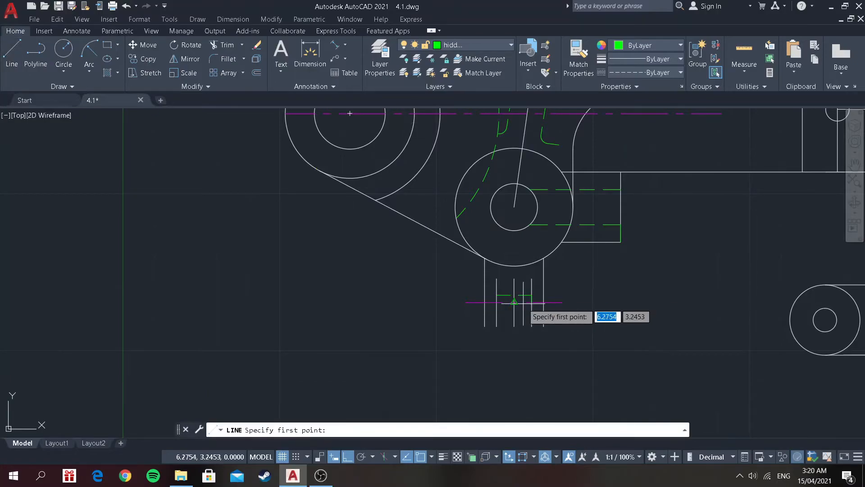
scroll(534, 300, up, 4)
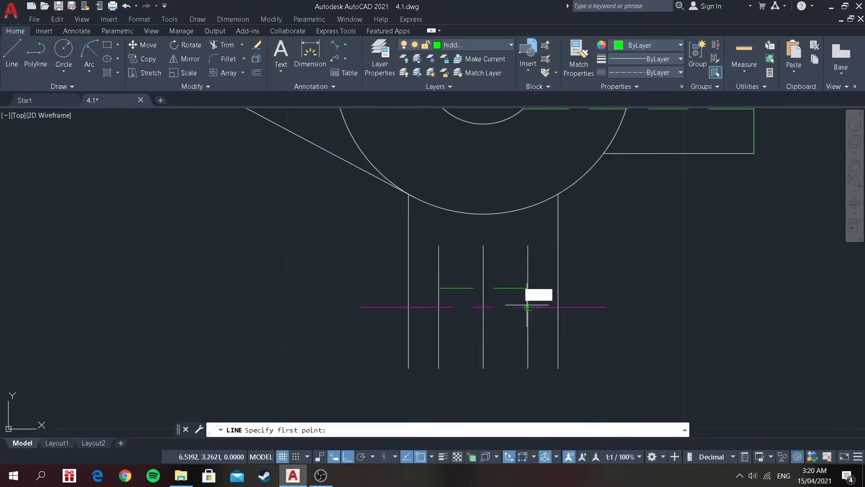
click(528, 307)
text(0.12)
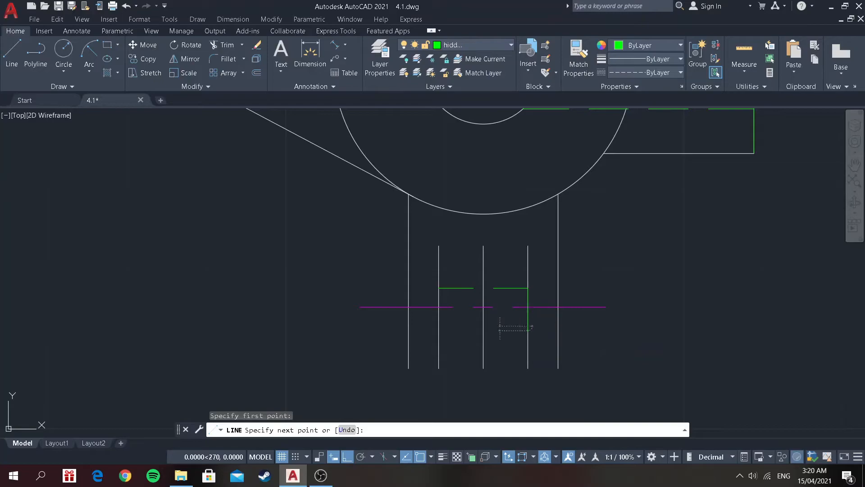
key(Return)
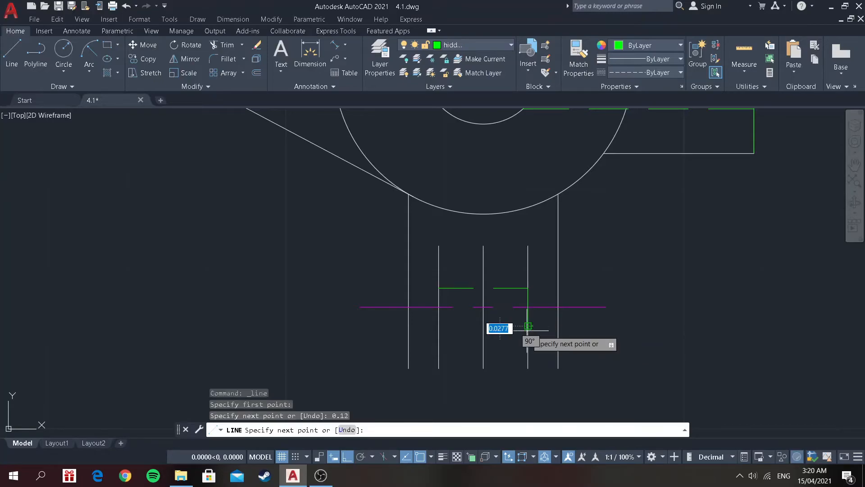
click(439, 325)
key(Return)
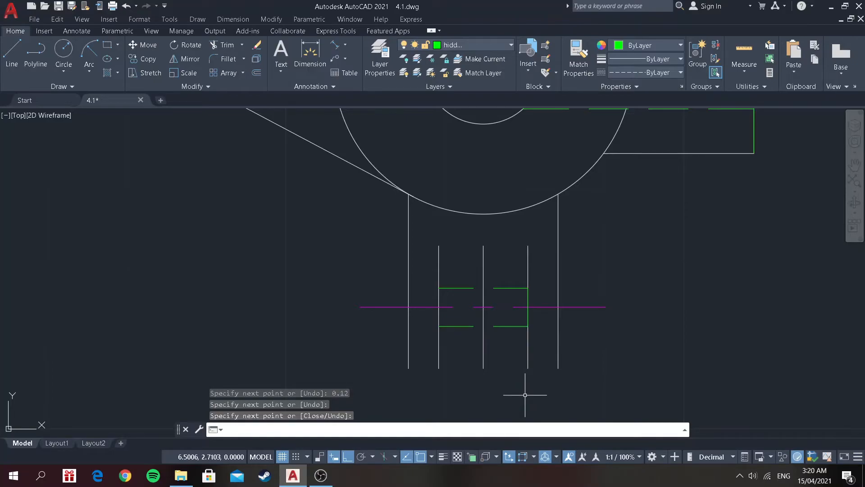
Make the dim layer current for dimensioning the bracket's front view.
scroll(608, 327, down, 4)
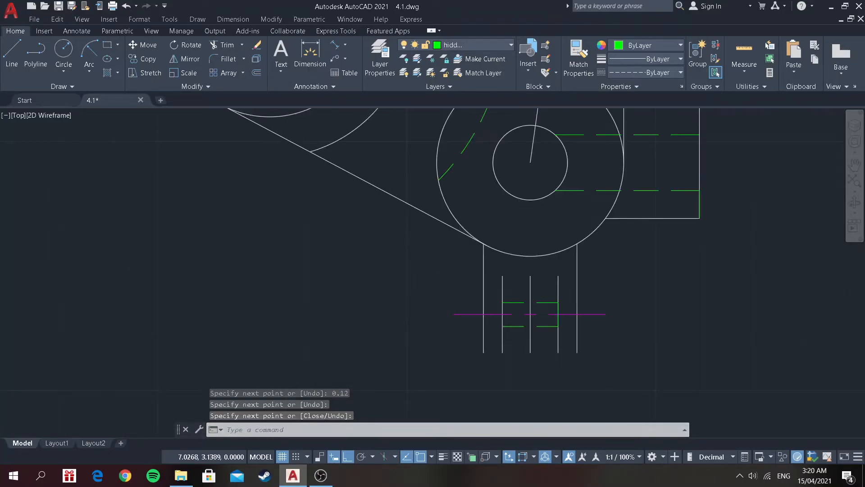
scroll(647, 301, down, 2)
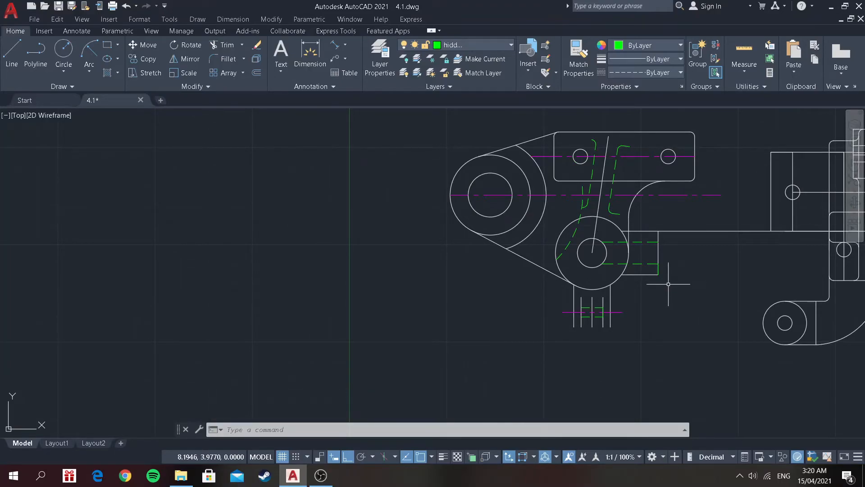
scroll(668, 284, down, 3)
scroll(763, 264, down, 4)
scroll(799, 263, up, 4)
scroll(799, 263, up, 2)
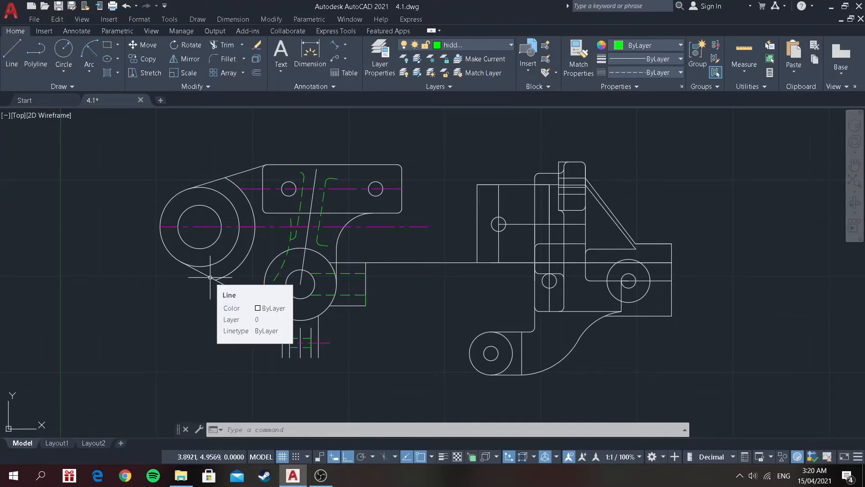
click(467, 46)
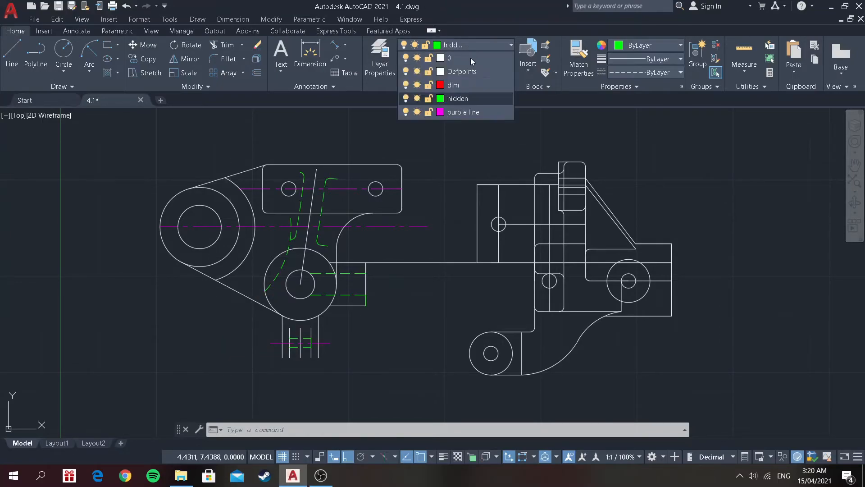
click(467, 88)
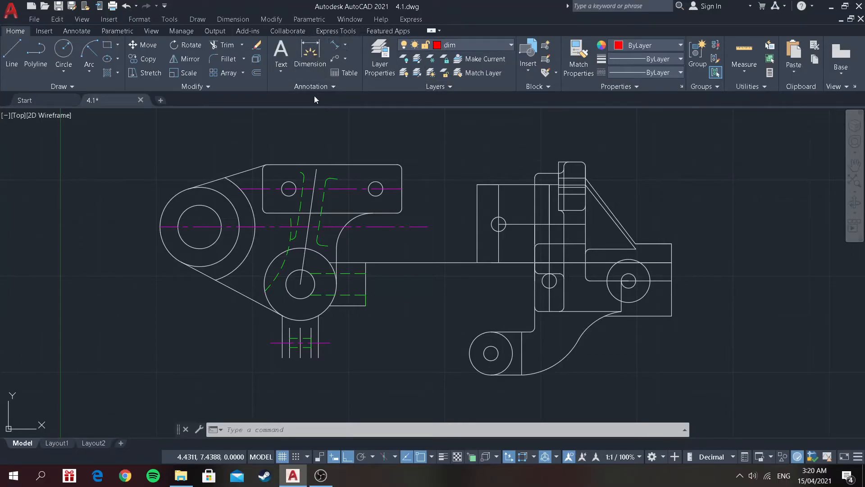
Add a linear dimension between the centres of the upper plate's two small holes, placed just above the plate.
click(347, 49)
click(344, 63)
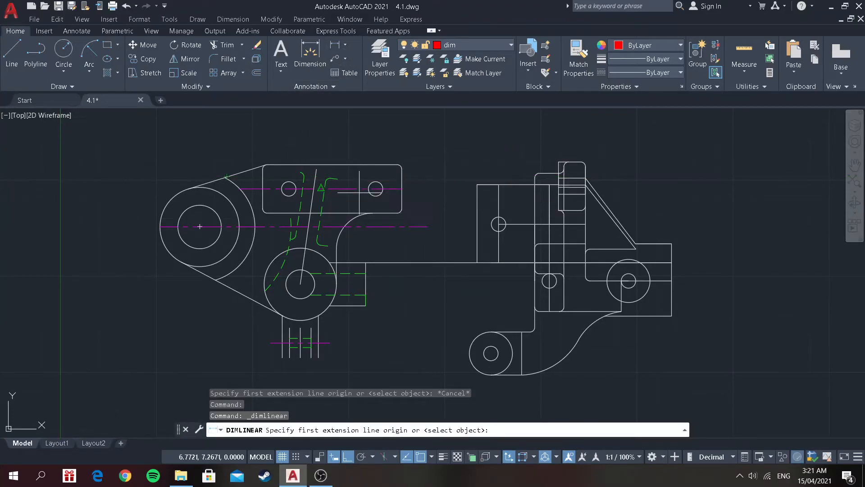
click(289, 188)
click(376, 189)
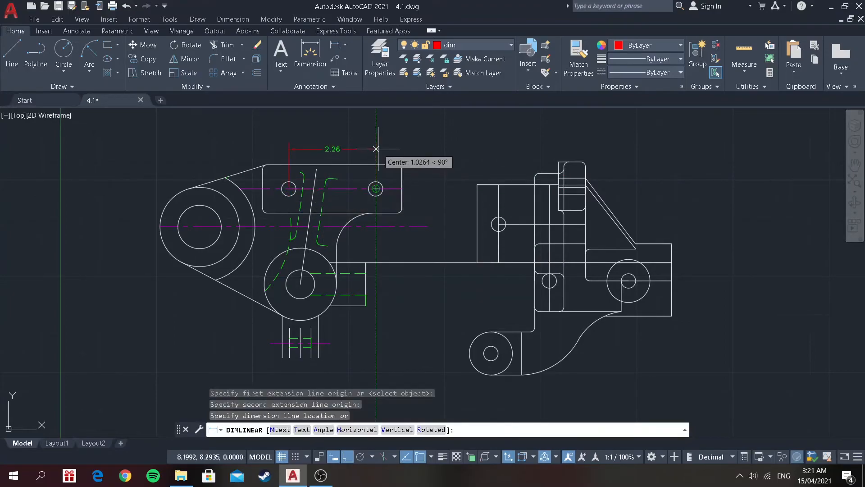
click(376, 152)
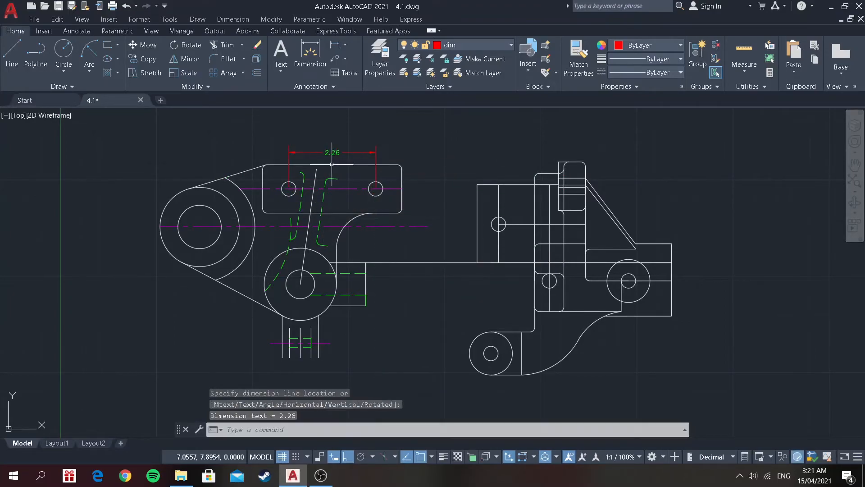
Add a linear dimension for the upper plate's full width, placed above the hole-spacing dimension.
click(335, 45)
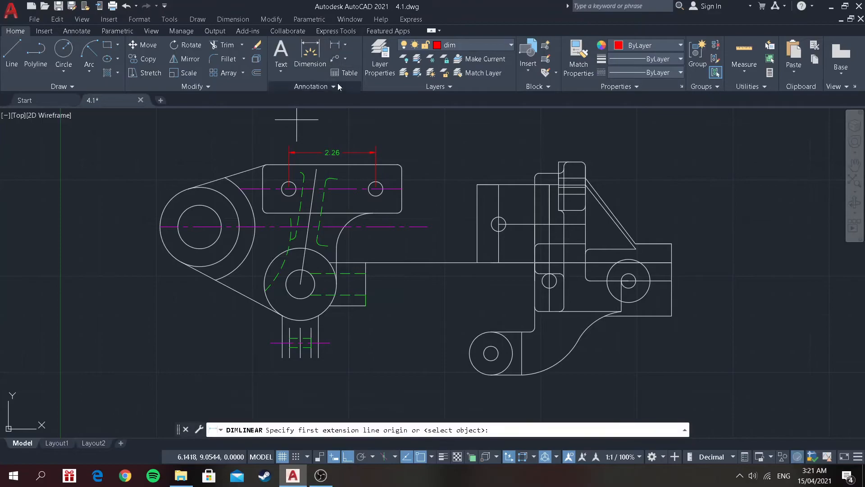
scroll(272, 160, up, 6)
click(236, 194)
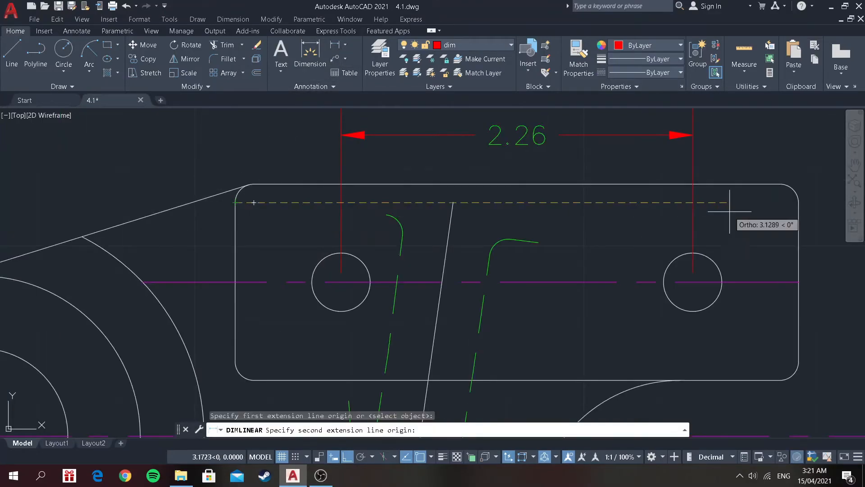
click(799, 202)
scroll(797, 194, down, 4)
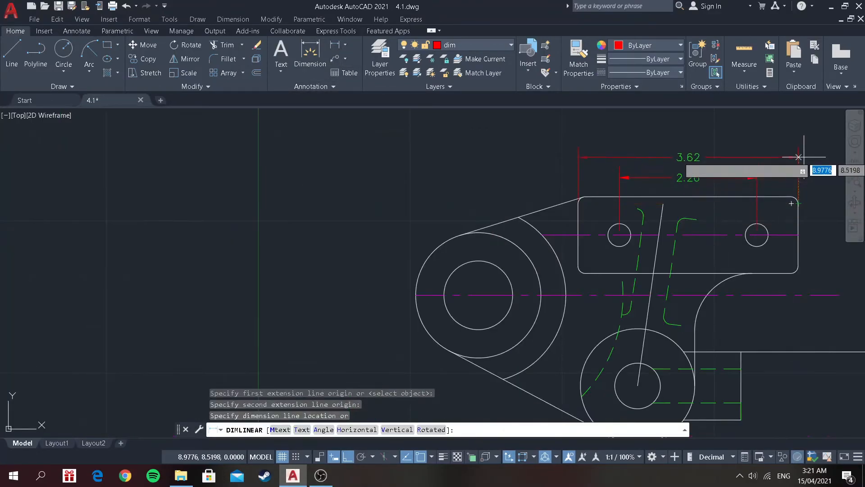
click(799, 158)
Add a horizontal dimension from the large left circles' centre to the plate's right edge, placed above the plate-width dimension.
scroll(849, 154, up, 2)
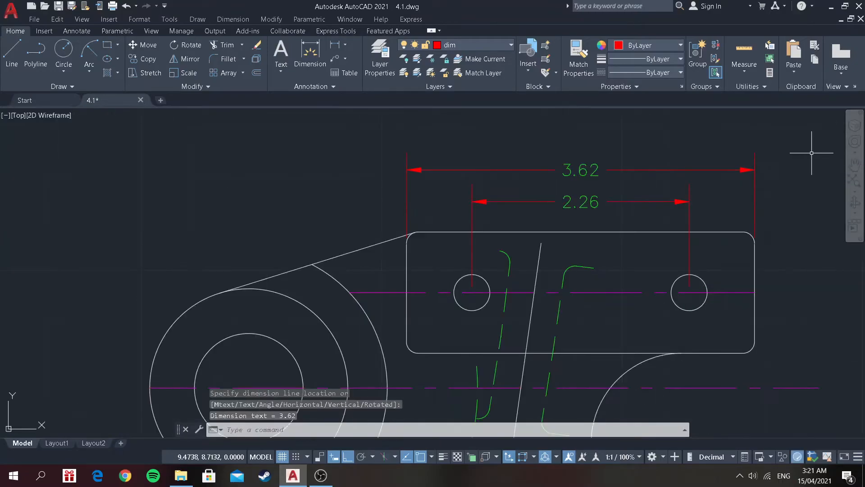
key(Return)
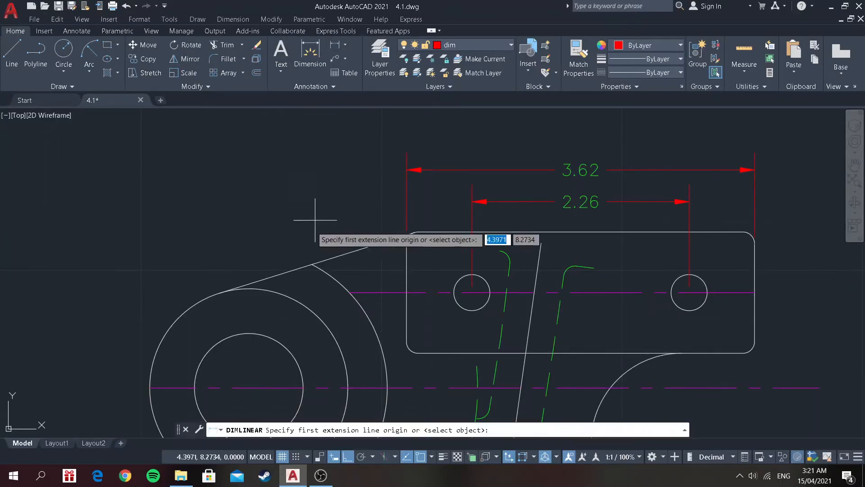
click(248, 388)
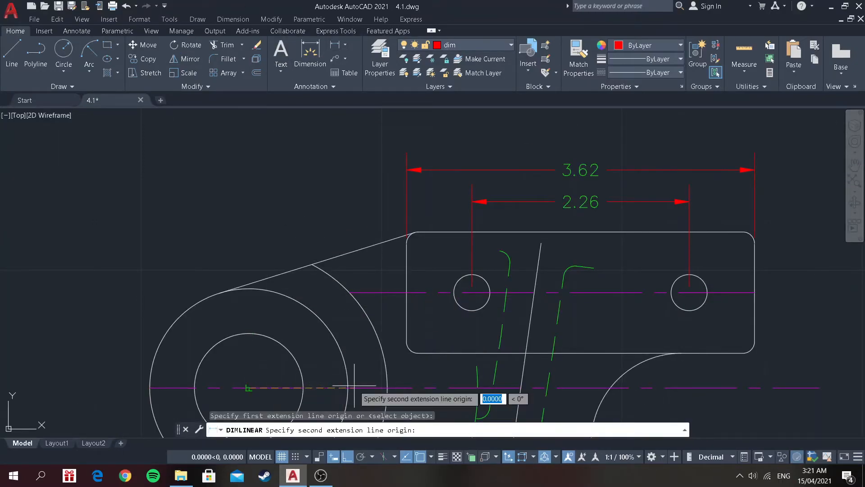
click(755, 388)
scroll(756, 126, down, 2)
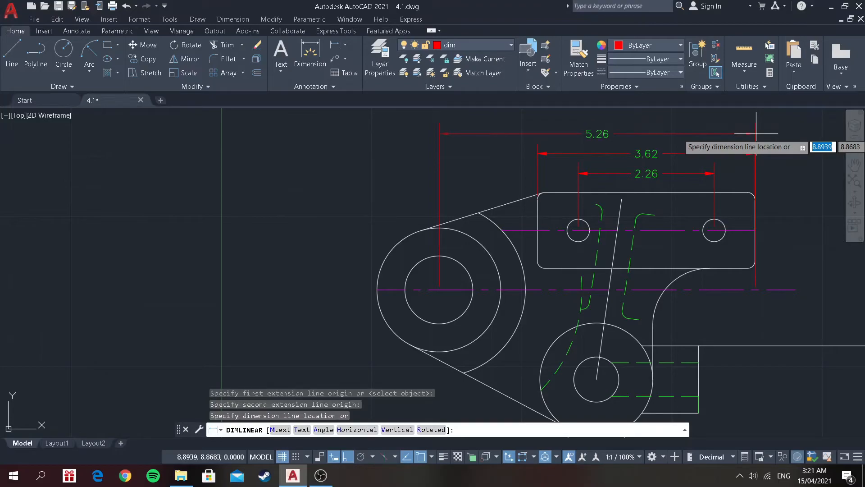
click(757, 131)
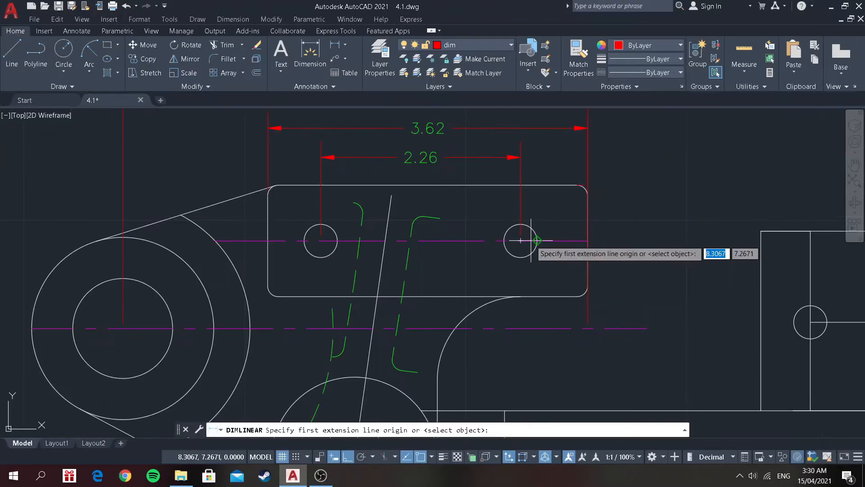
Add a horizontal dimension from the plate's right hole centre to its right edge, aligned with the hole-spacing dimension.
click(521, 241)
click(588, 240)
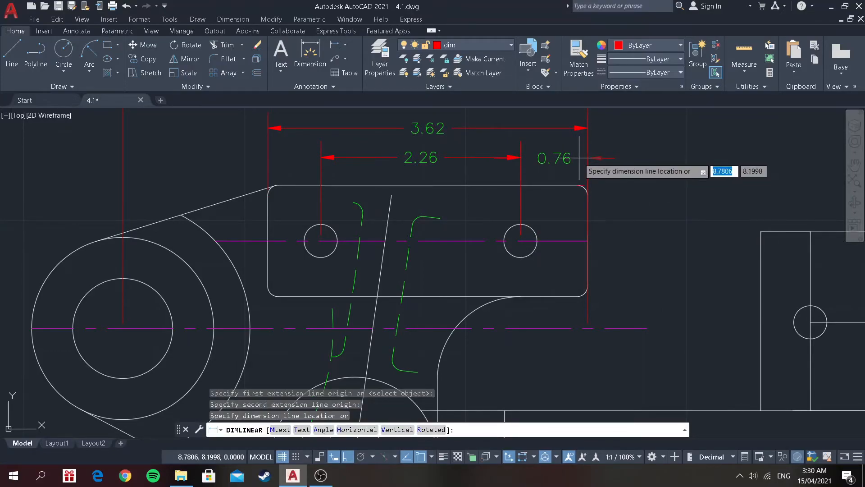
click(580, 157)
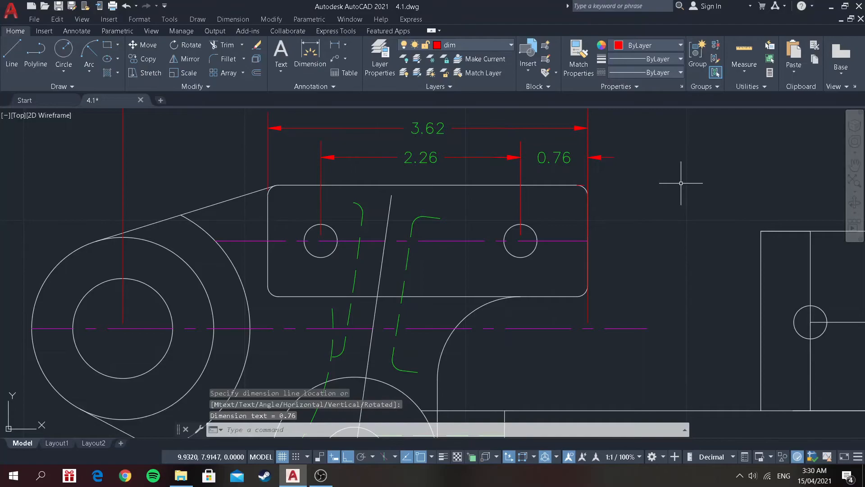
click(19, 51)
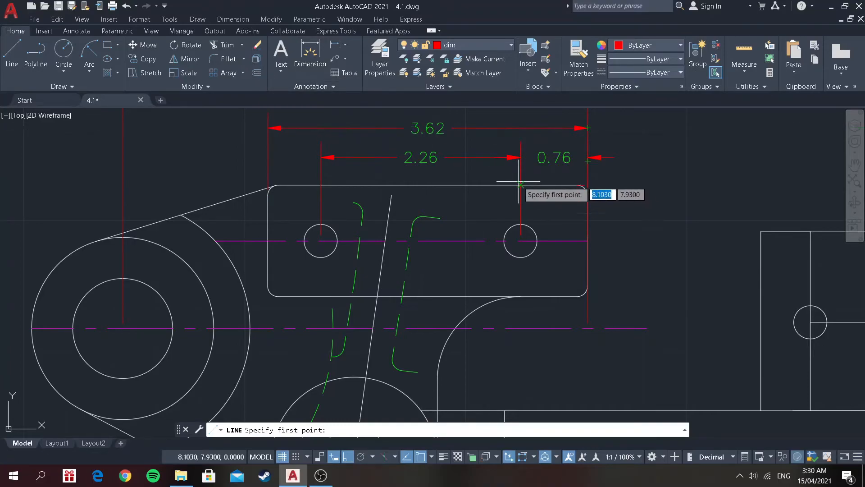
click(580, 185)
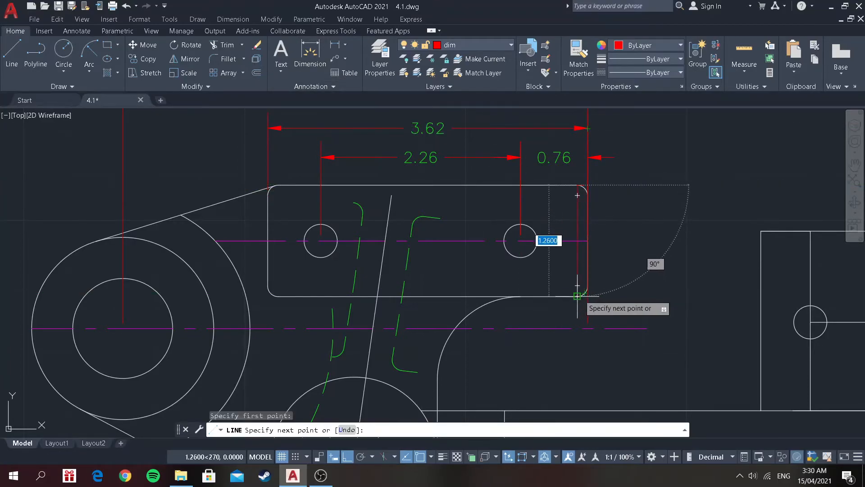
key(Escape)
key(ctrl+z)
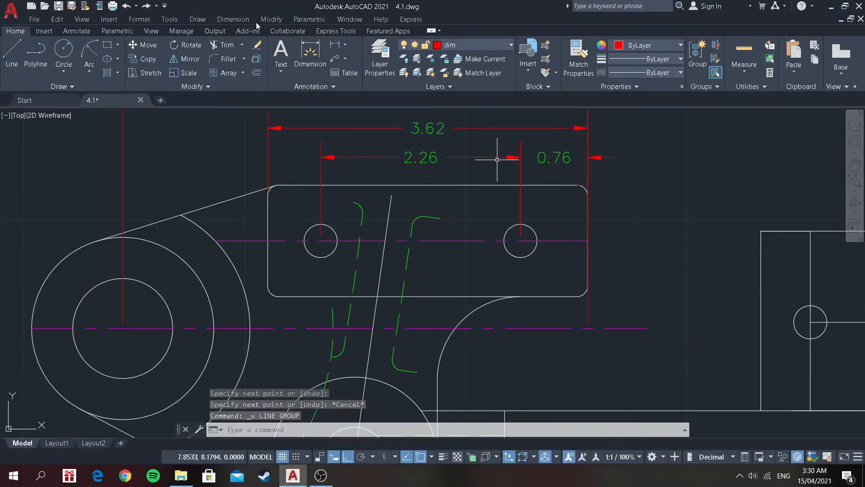
Add a vertical linear dimension for the upper plate's height, placed just outside its right edge.
click(311, 51)
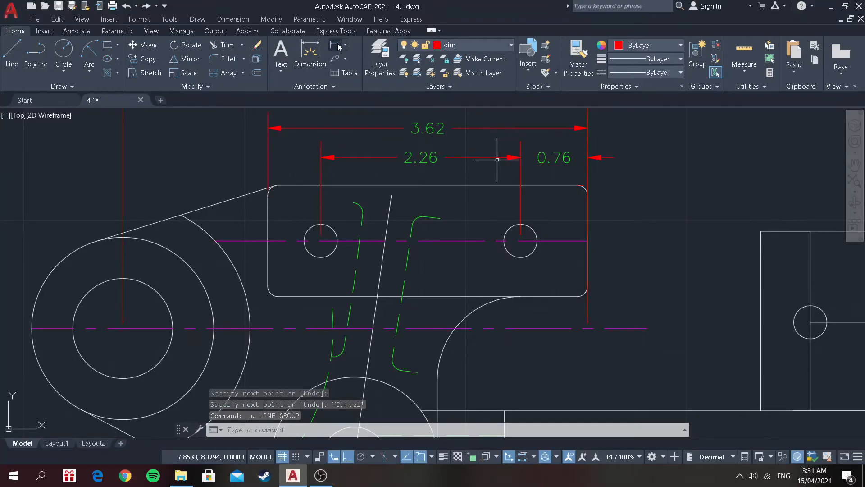
click(578, 185)
click(580, 292)
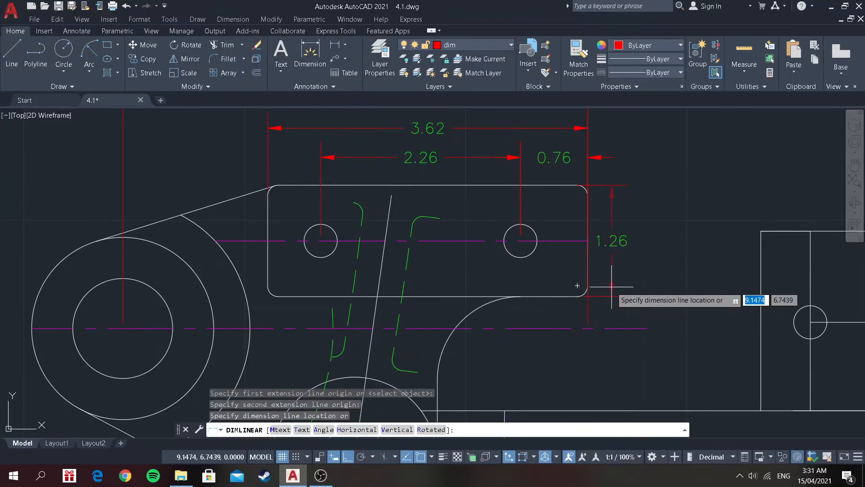
click(615, 287)
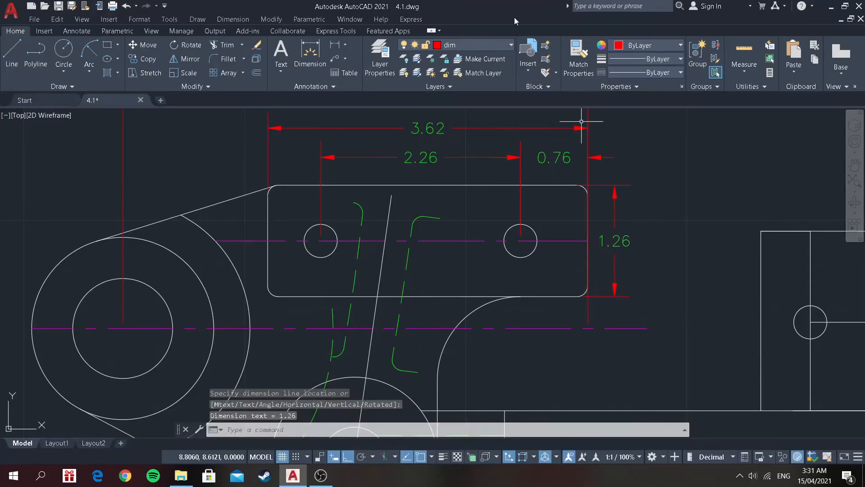
Add a vertical dimension from the plate's top edge down to the large circles' horizontal centreline, placed outside the plate-height dimension.
click(310, 52)
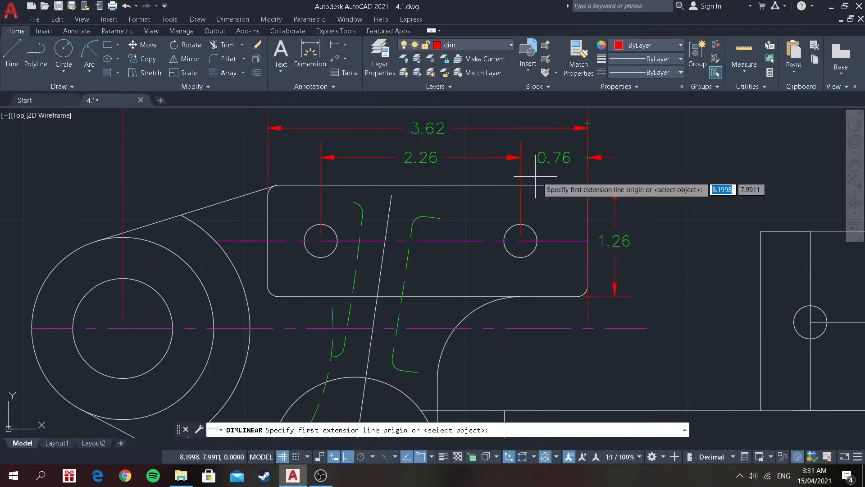
click(579, 185)
scroll(609, 383, down, 3)
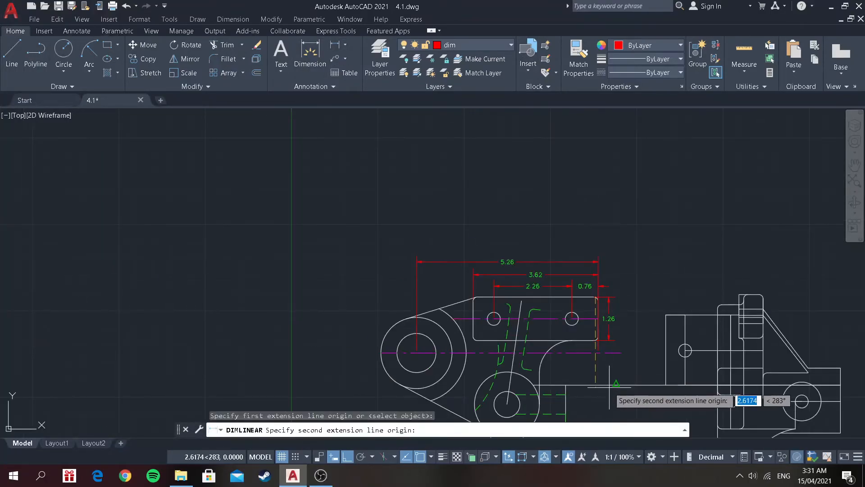
scroll(607, 356, up, 4)
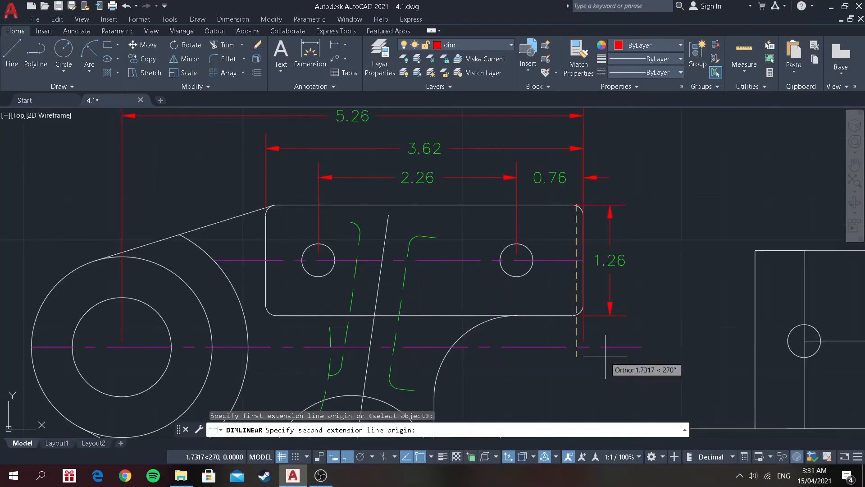
click(579, 343)
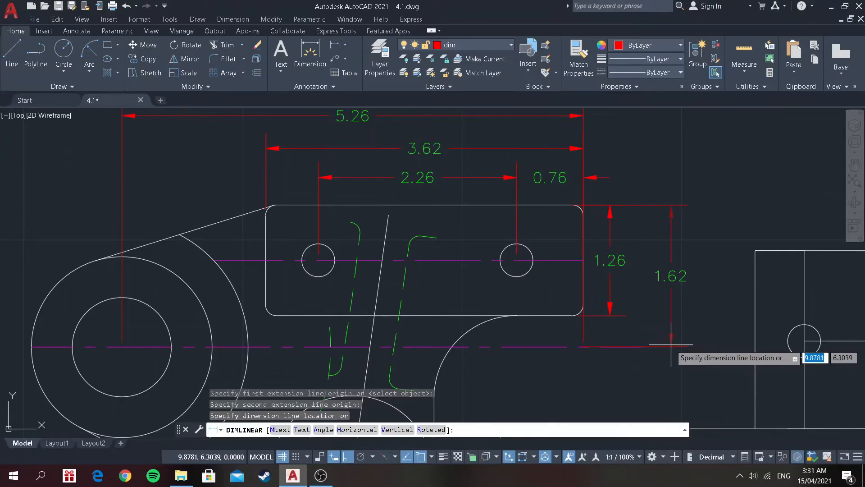
click(650, 343)
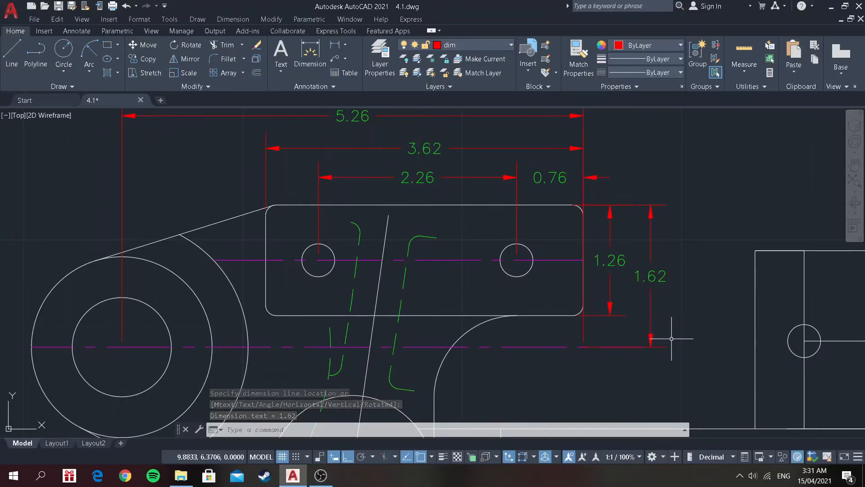
scroll(739, 365, down, 7)
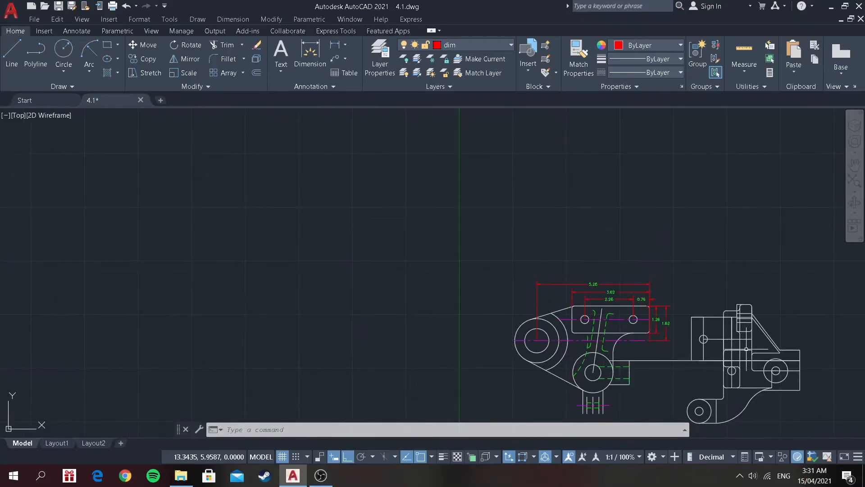
scroll(739, 365, up, 5)
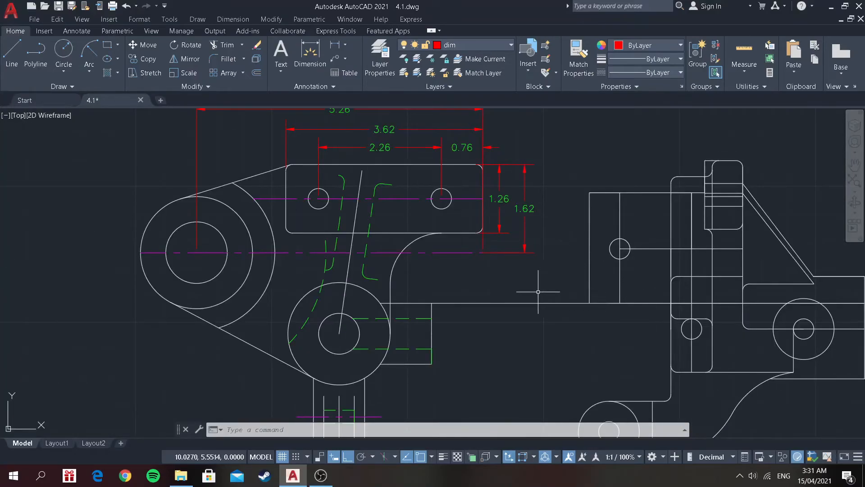
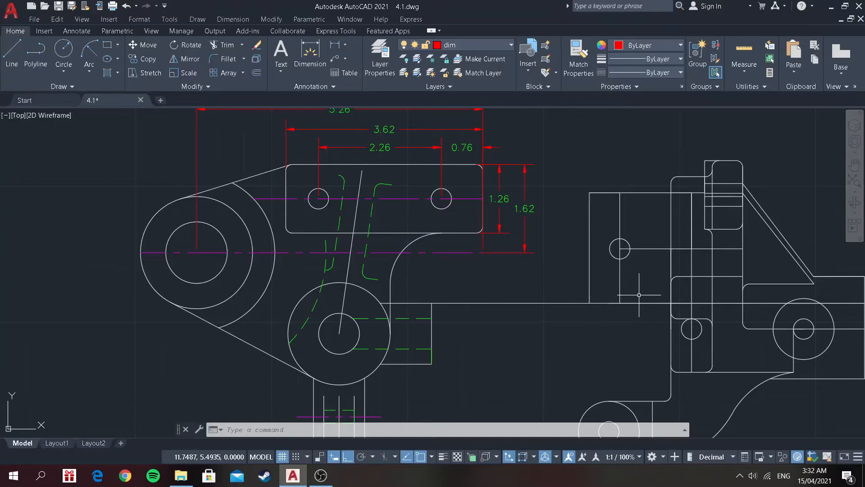
scroll(481, 269, down, 2)
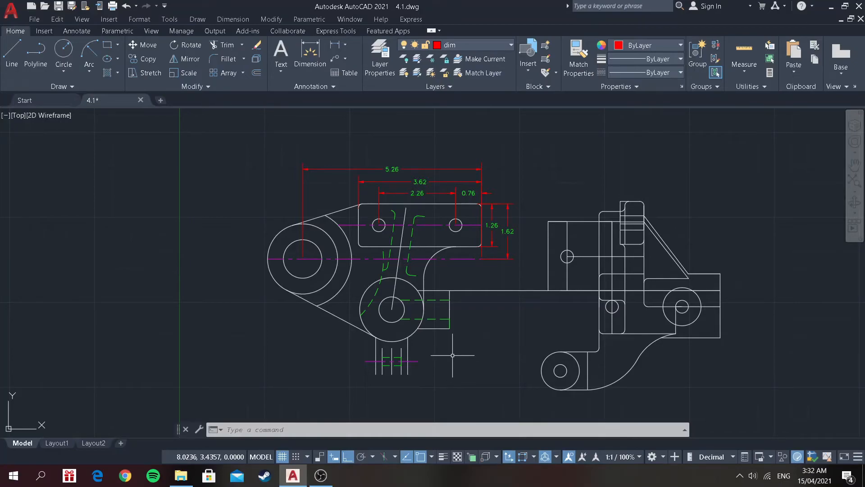
scroll(407, 164, up, 2)
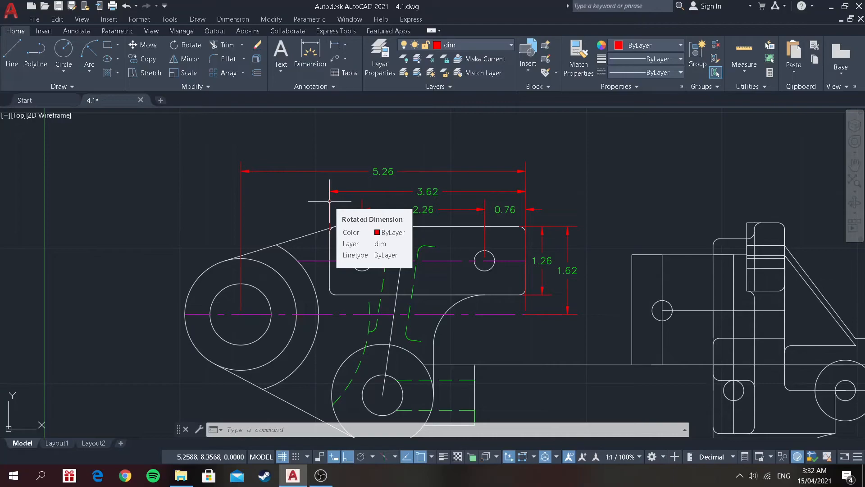
scroll(536, 318, down, 2)
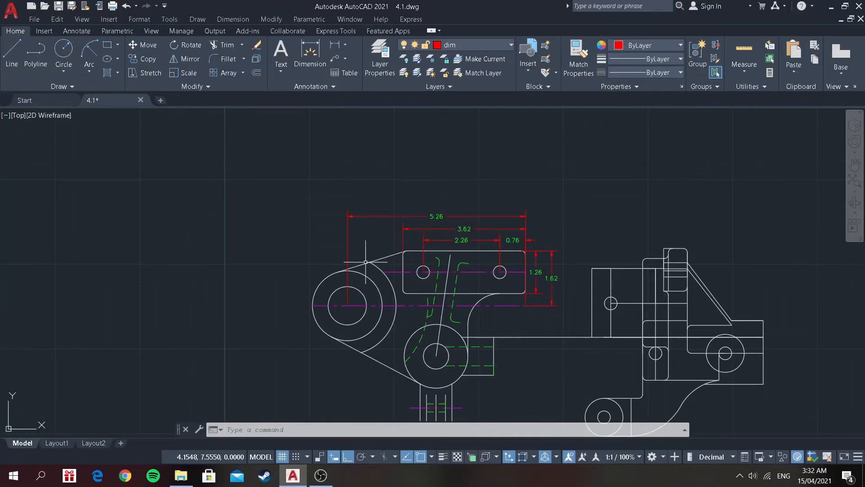
Add a vertical linear dimension for the height of the rectangular boss beside the lower circles, placed just outside its right end.
click(9, 68)
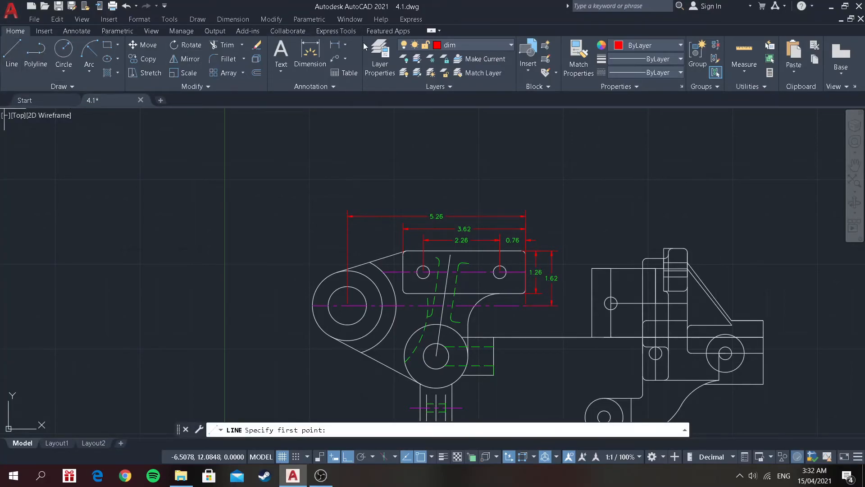
click(335, 44)
scroll(450, 148, down, 1)
scroll(499, 346, up, 3)
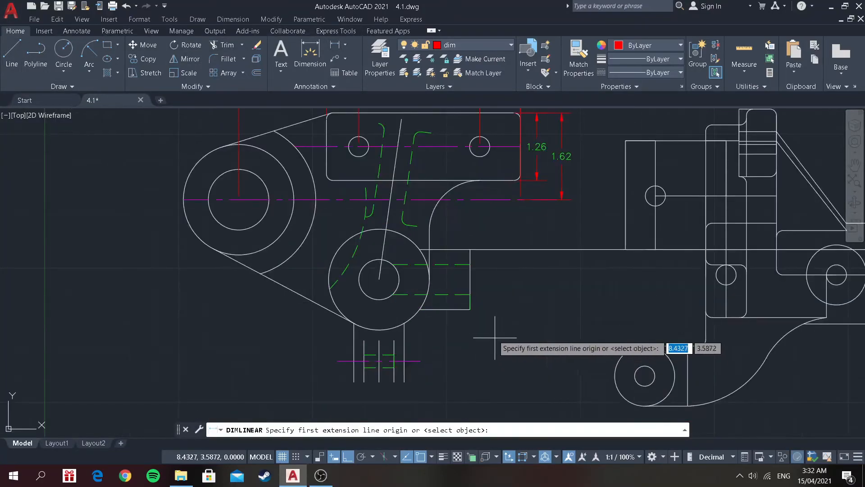
click(470, 309)
click(470, 249)
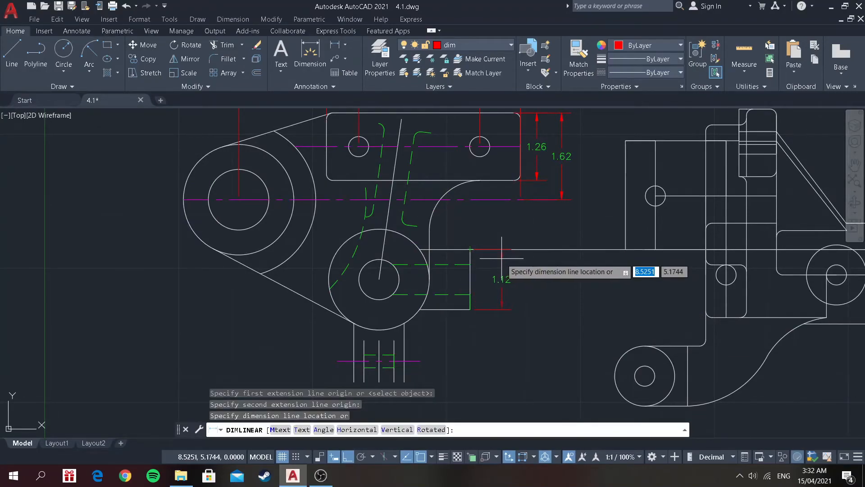
click(501, 259)
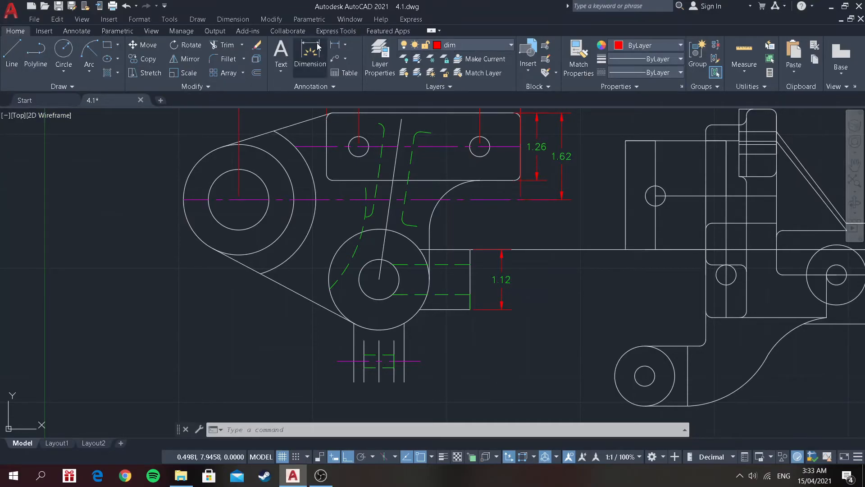
click(334, 46)
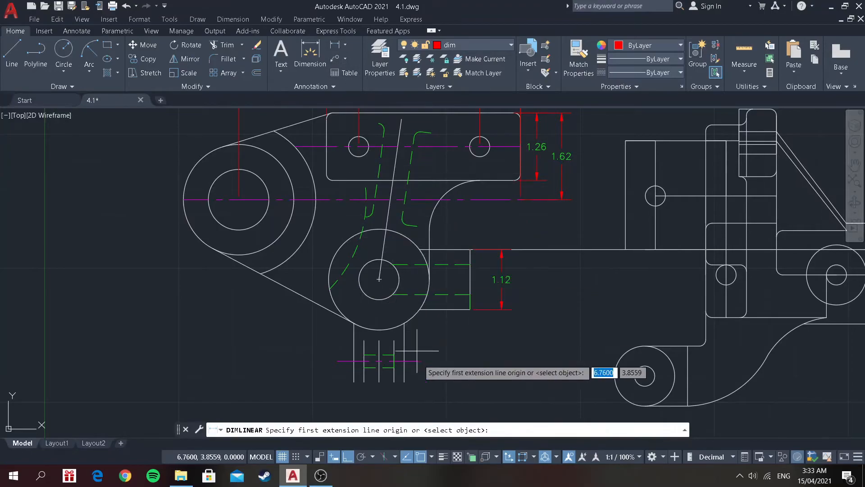
scroll(422, 377, down, 2)
scroll(398, 391, up, 5)
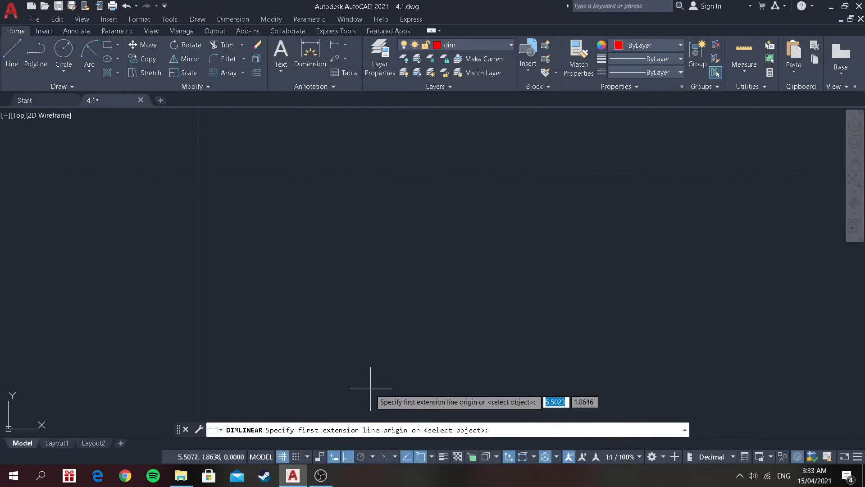
click(463, 211)
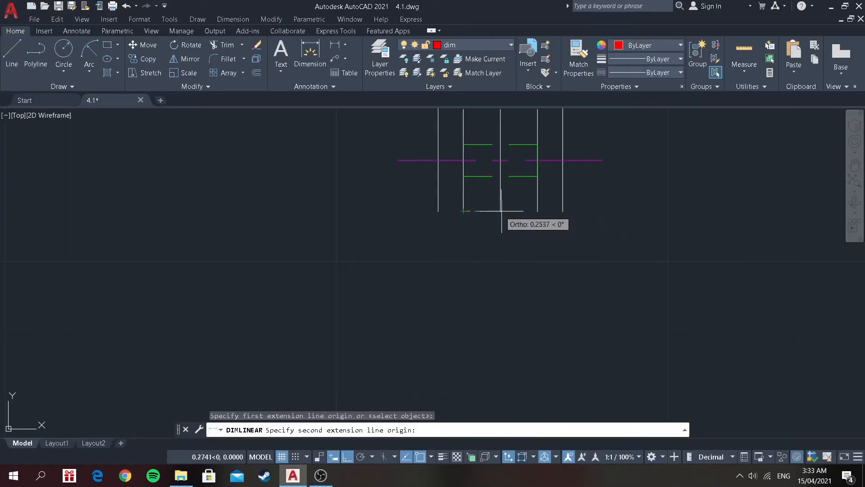
click(537, 211)
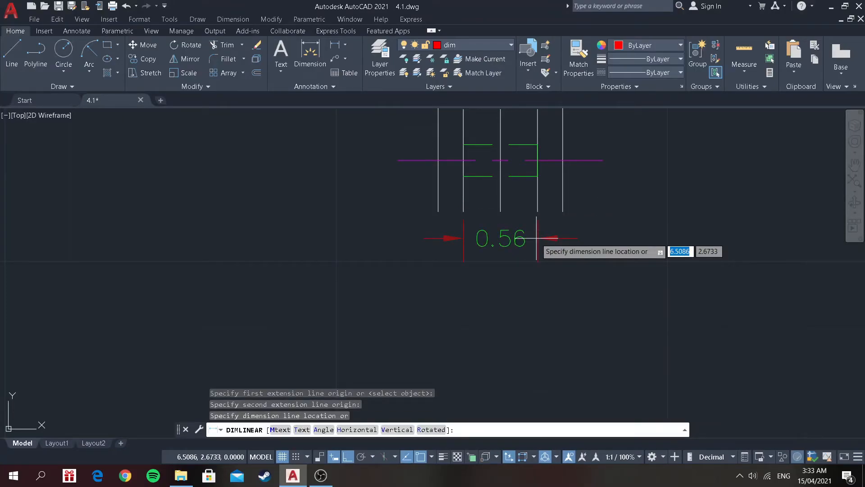
key(Escape)
Add a horizontal linear dimension between the two outermost vertical lines of the lower stem, placed well below their ends.
click(334, 45)
click(438, 211)
click(563, 211)
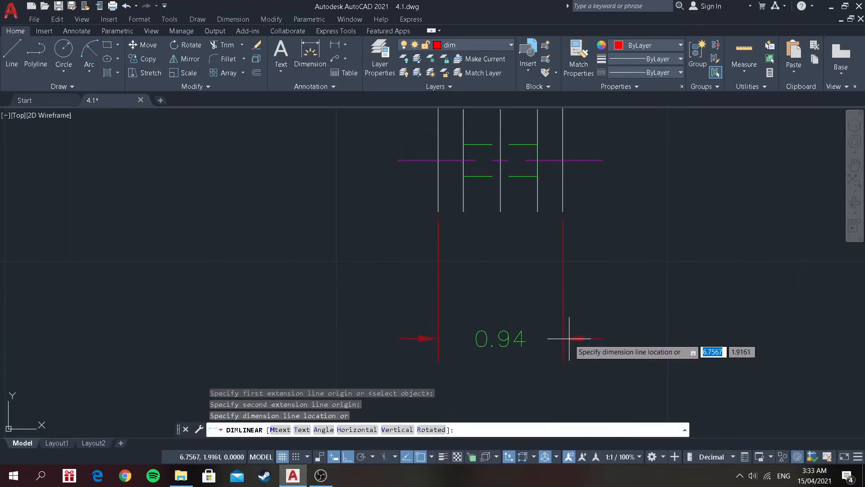
click(569, 338)
Add a horizontal dimension between the stem's two inner vertical lines, placed between their ends and the overall stem-width dimension.
click(310, 54)
click(463, 211)
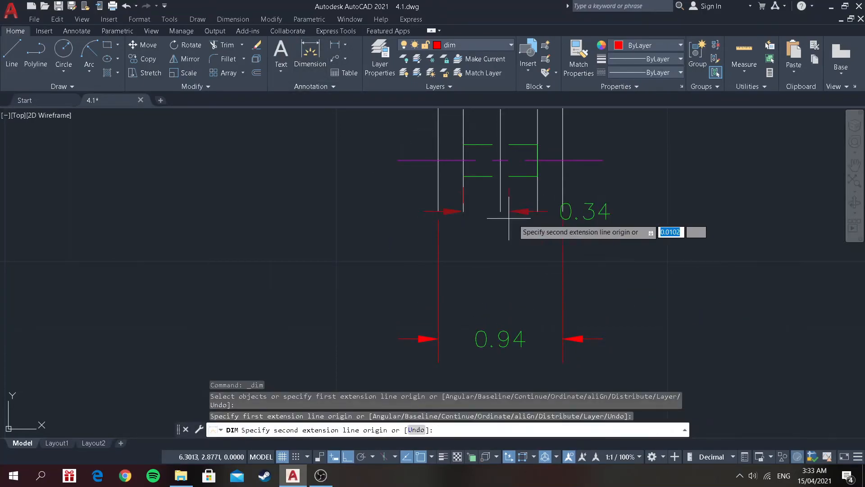
click(539, 212)
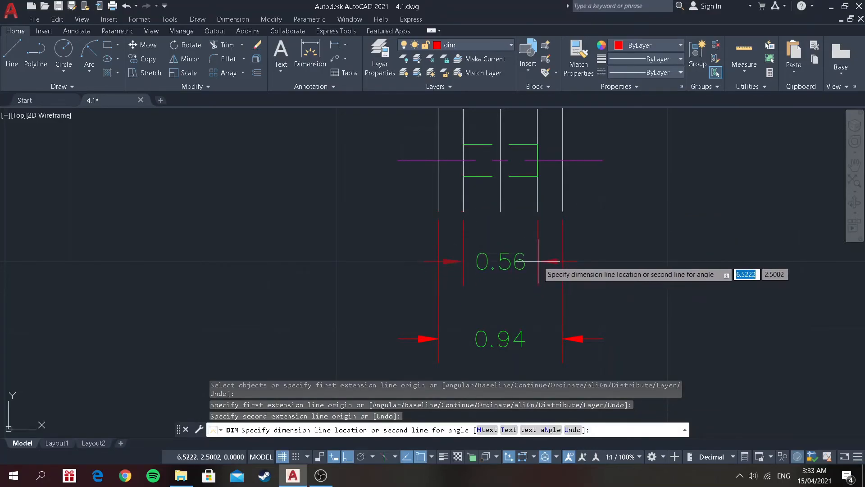
click(539, 260)
Add a horizontal linear dimension from the lower circles' centre to the rectangular boss's right end, placed just below the boss.
scroll(631, 181, down, 6)
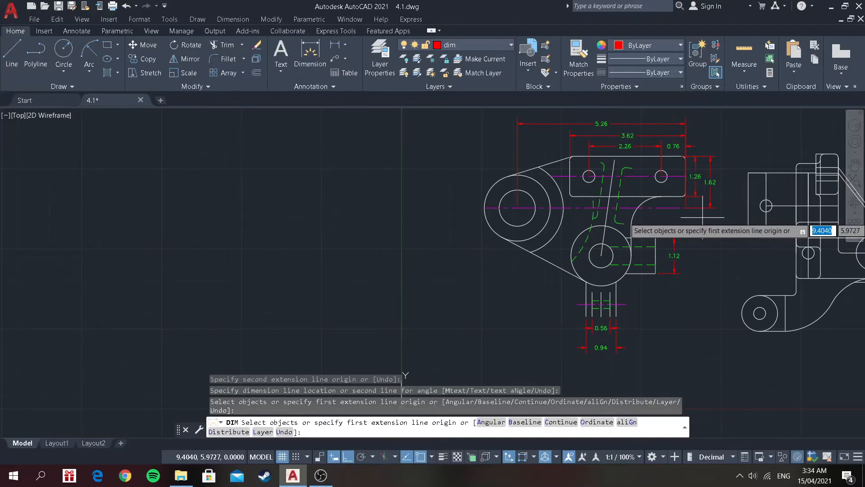
click(335, 45)
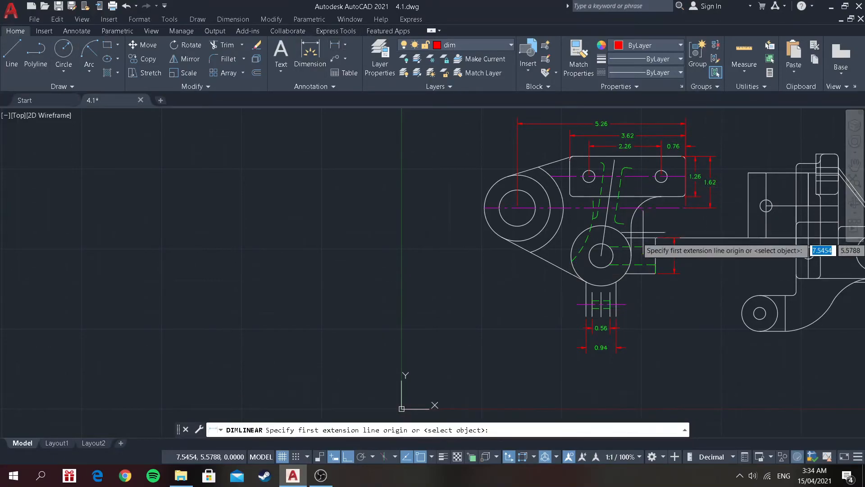
click(600, 255)
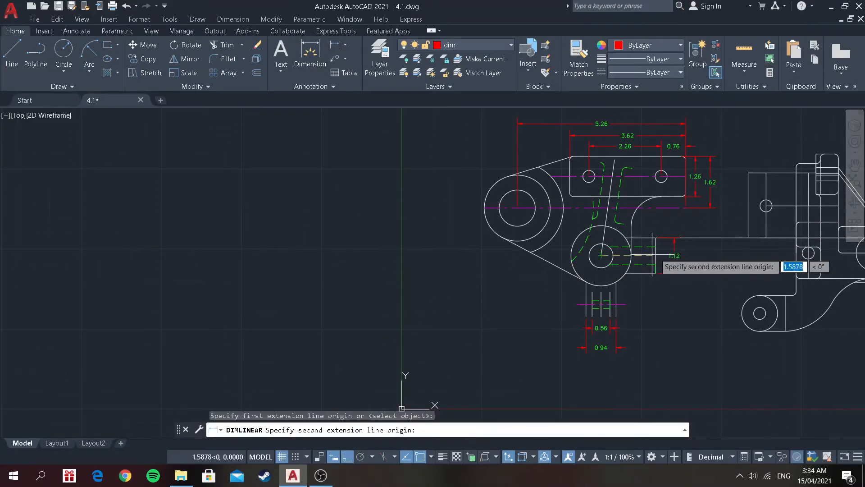
click(656, 273)
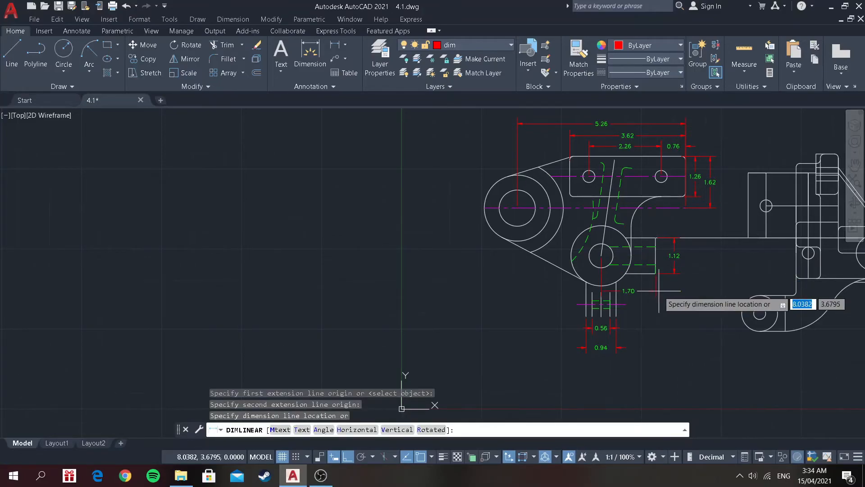
scroll(665, 287, up, 4)
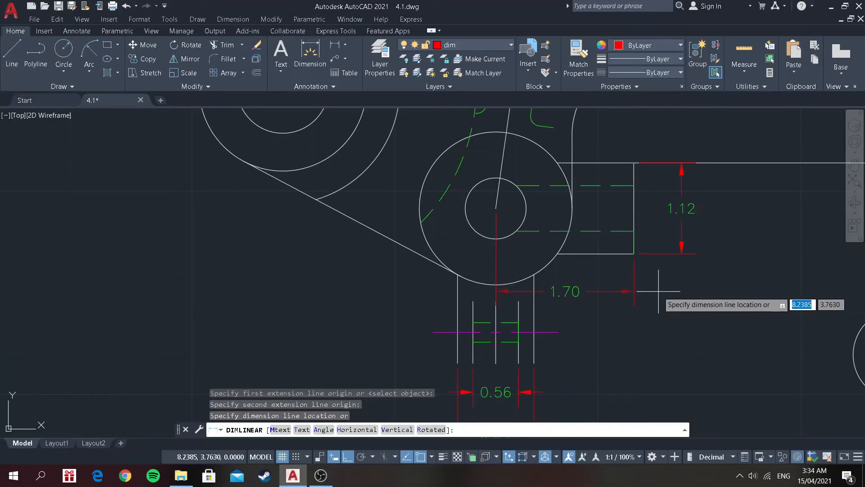
click(658, 291)
Add a horizontal linear dimension between the large left circles' centre and the lower circles' centre, in line with the boss-length dimension.
scroll(659, 291, down, 4)
click(335, 46)
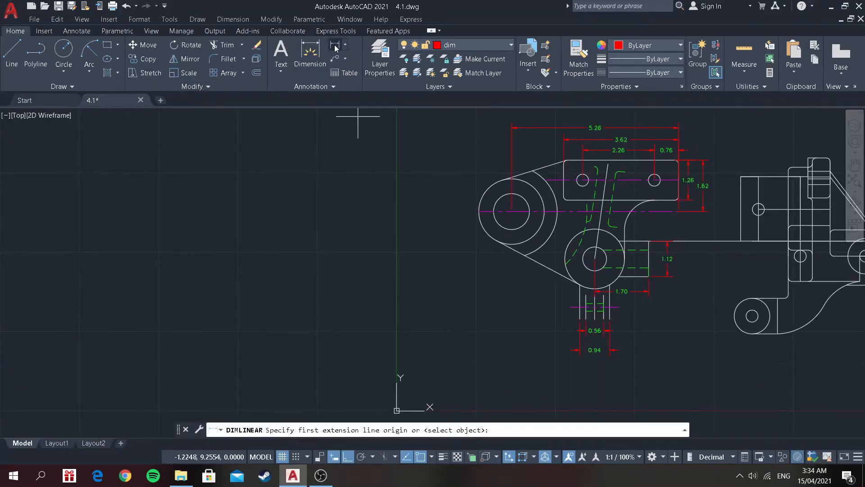
click(511, 210)
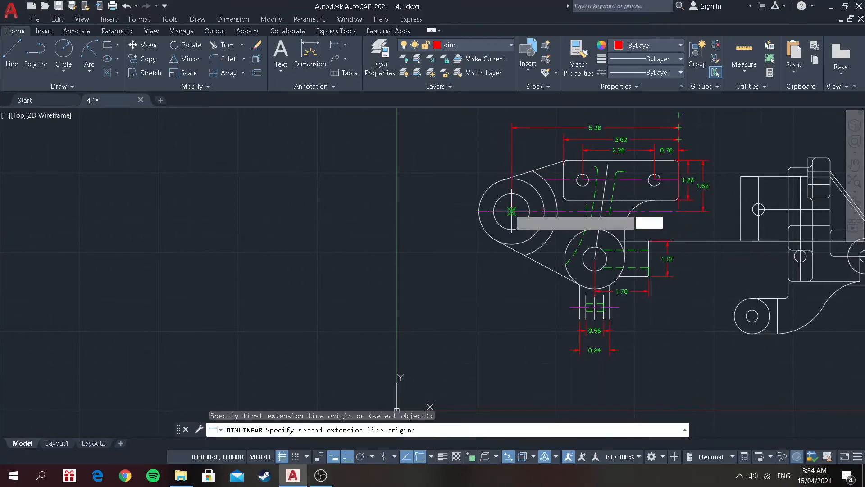
click(594, 259)
scroll(612, 294, up, 6)
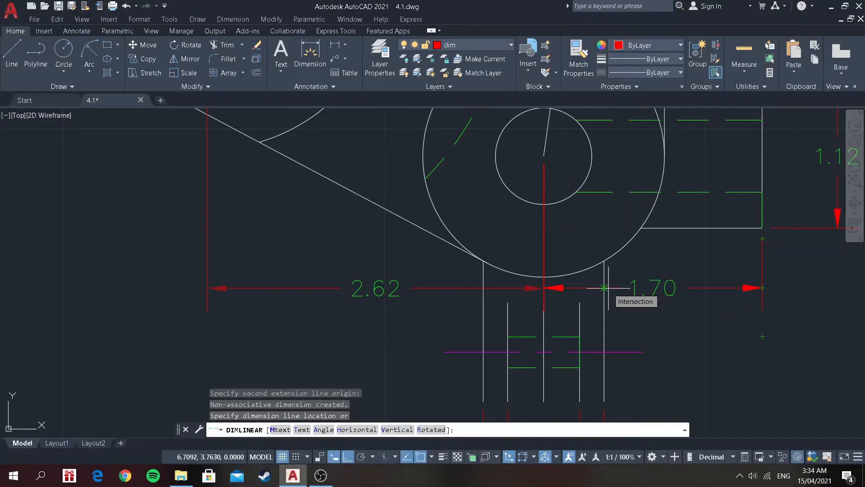
click(604, 287)
Add an aligned dimension along the right slanted hidden outline, between its upper and lower end points, placed just to its right.
scroll(721, 297, down, 8)
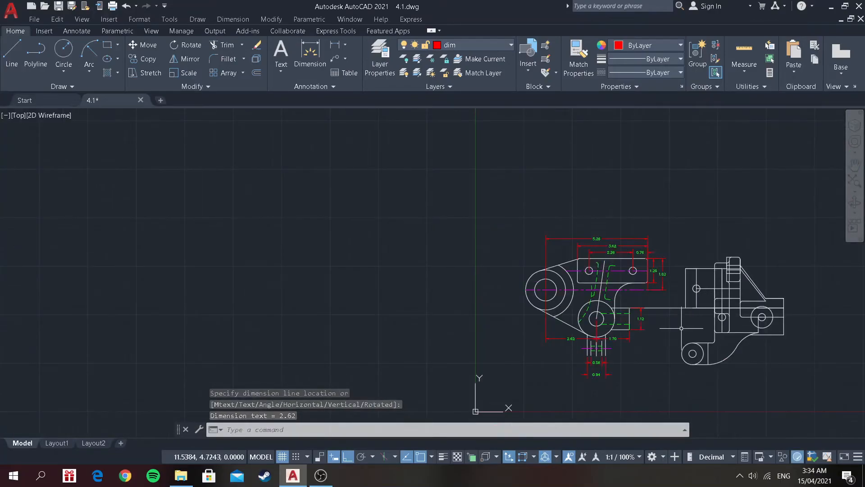
scroll(637, 379, up, 2)
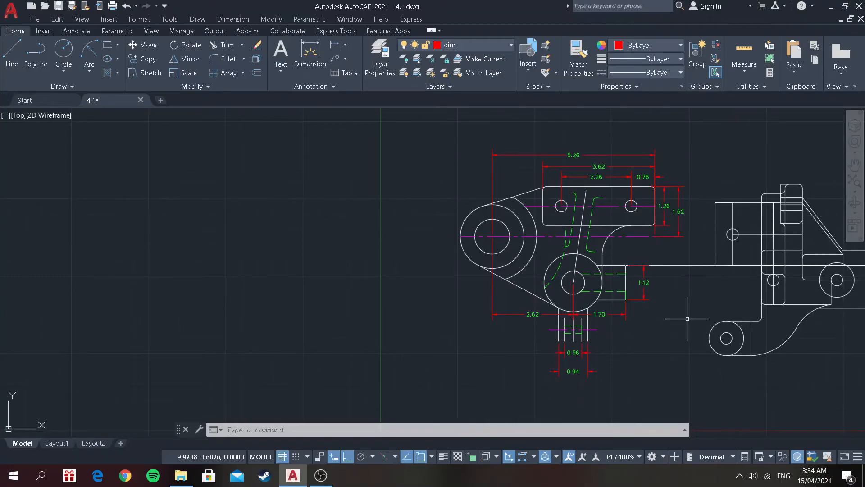
click(338, 48)
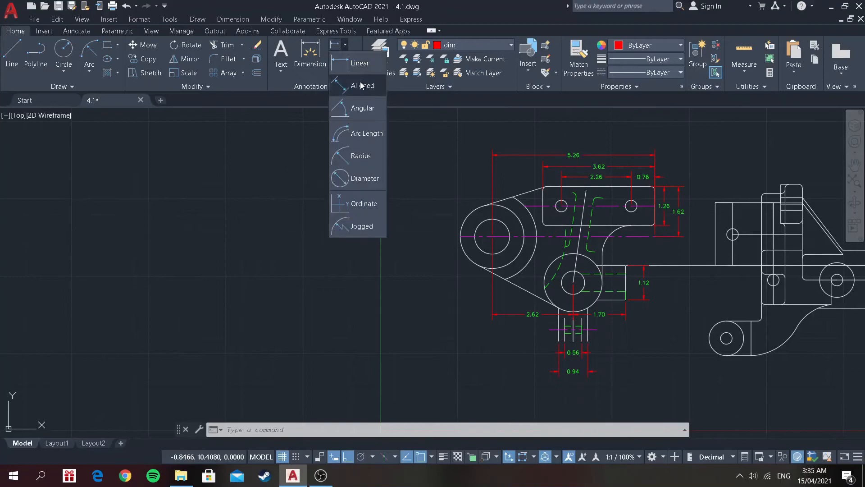
click(353, 86)
scroll(605, 205, up, 4)
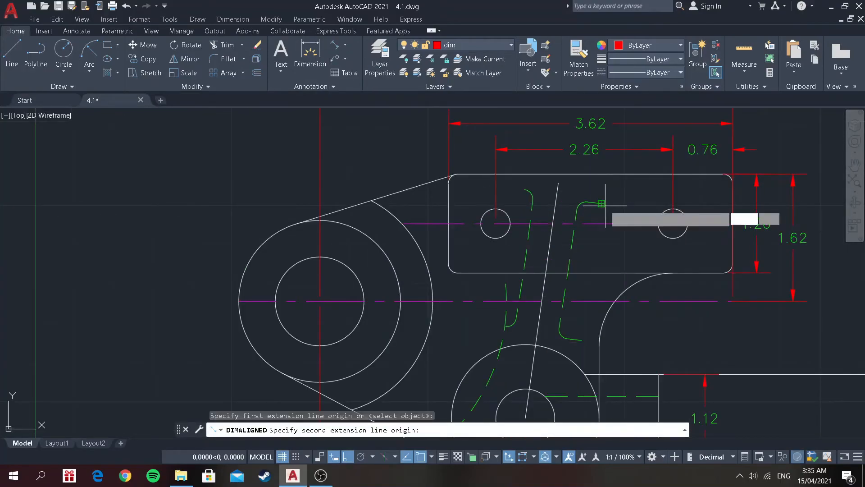
click(584, 340)
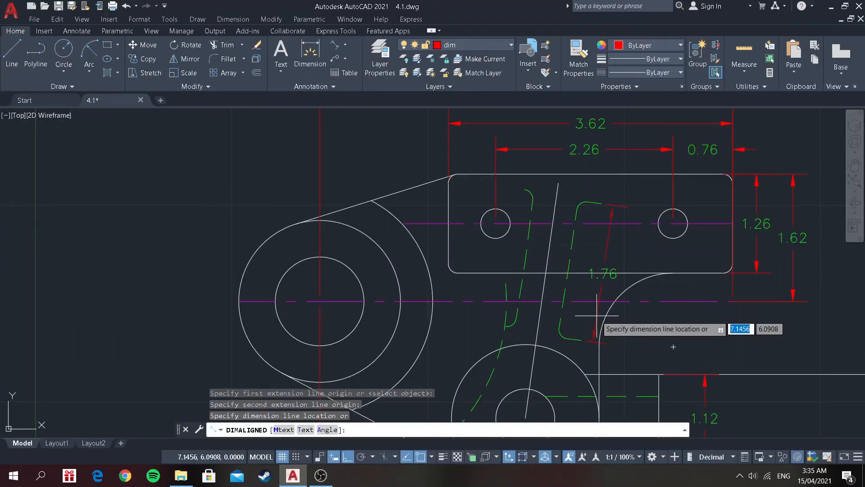
click(597, 316)
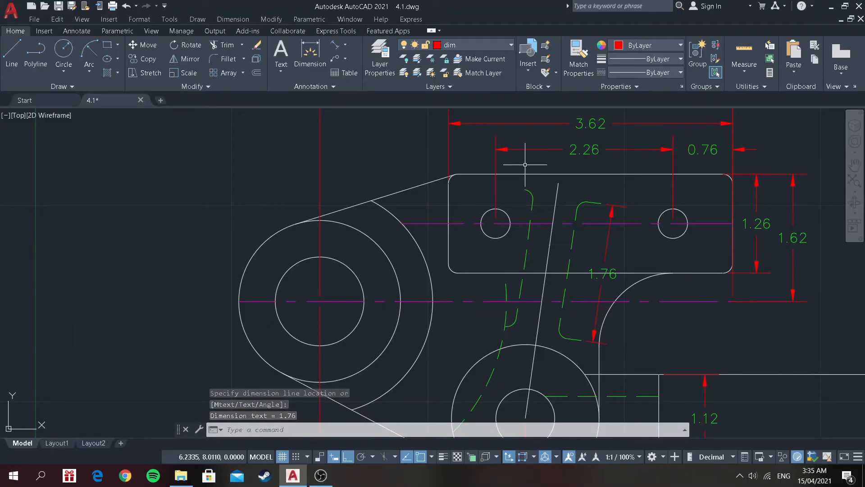
key(Return)
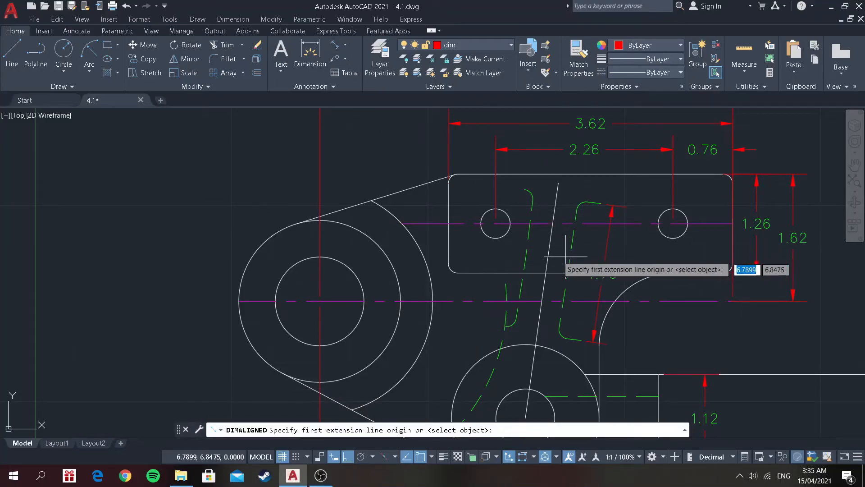
click(525, 258)
scroll(570, 266, up, 5)
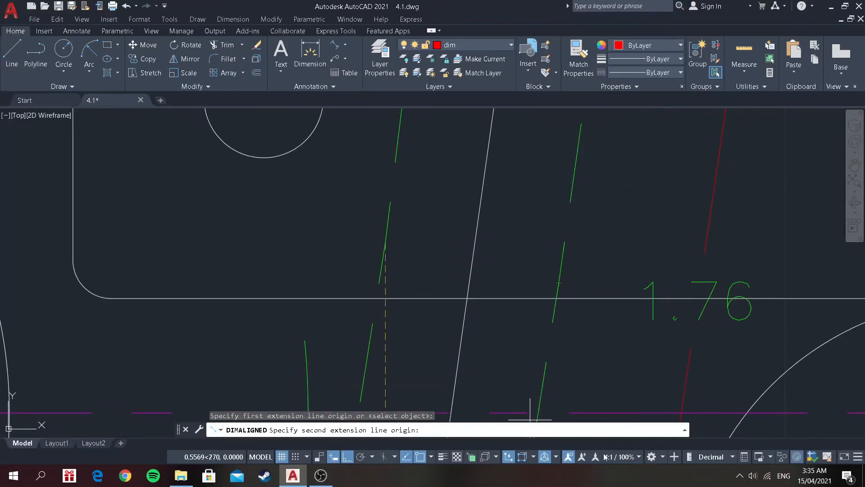
click(558, 283)
scroll(523, 264, down, 4)
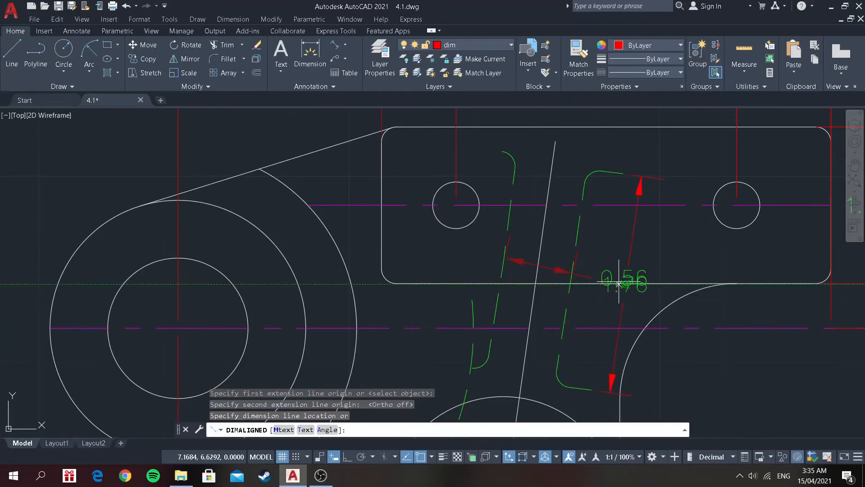
key(Escape)
Add an aligned dimension between the two slanted hidden lines with its text left of them, and turn Ortho mode on.
click(335, 46)
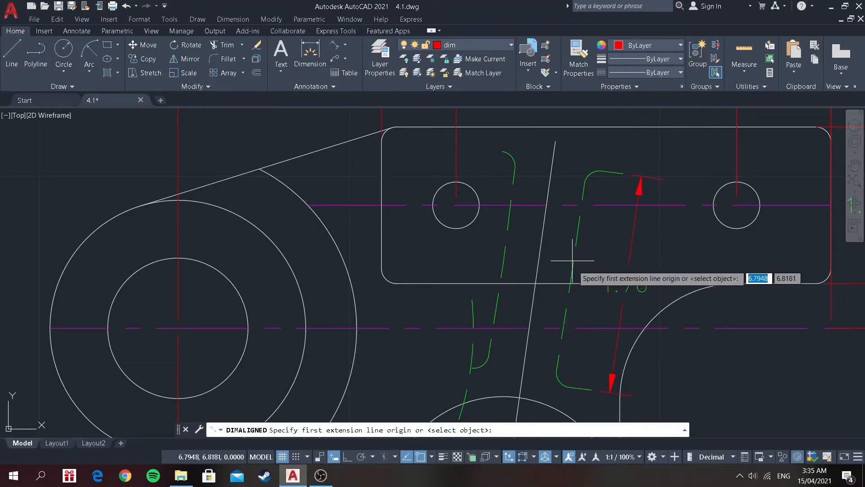
click(567, 276)
click(502, 266)
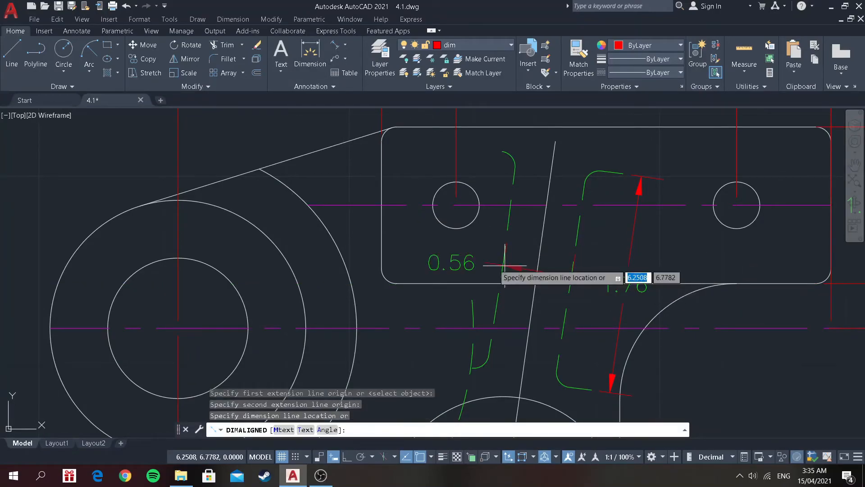
click(471, 258)
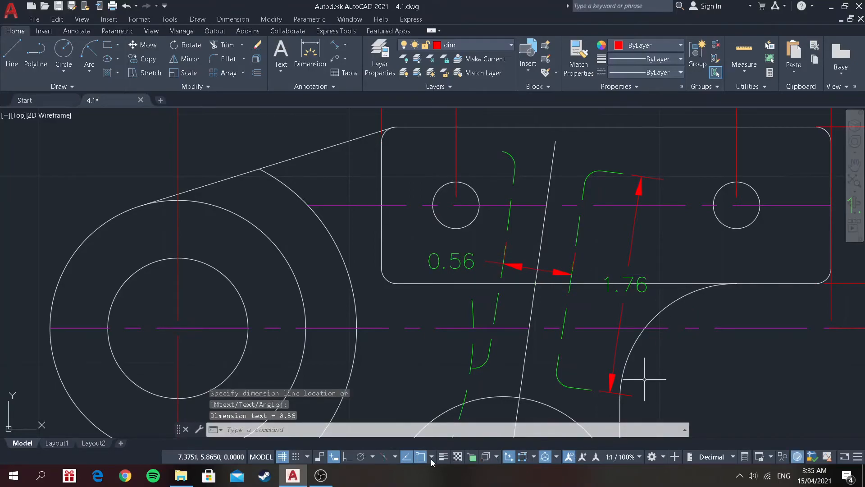
click(346, 456)
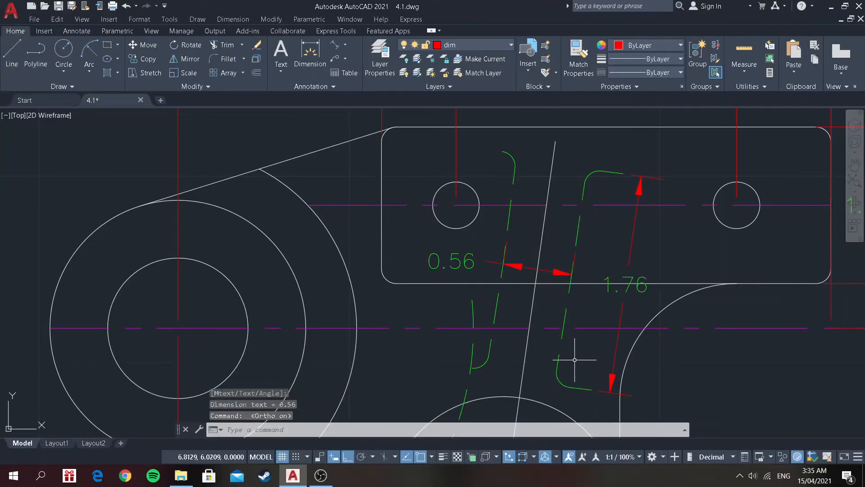
Add a radius dimension to the concave arc below the upper plate, with its text placed inside the curve.
click(345, 45)
click(356, 160)
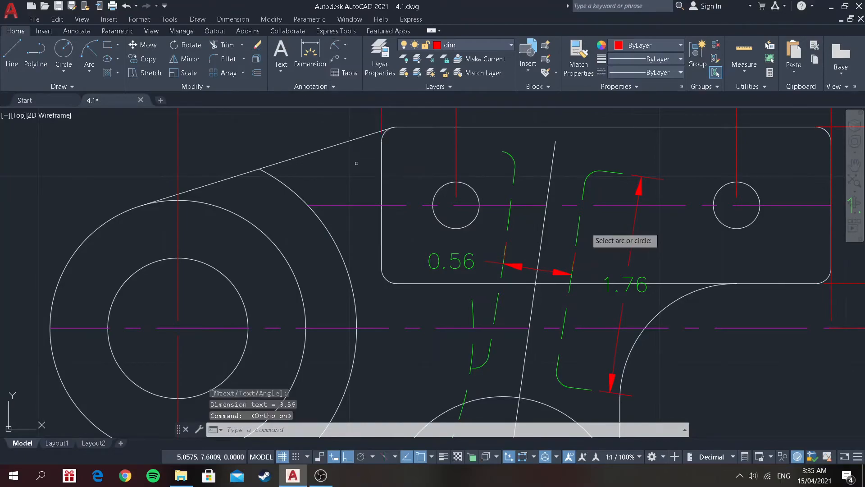
click(669, 312)
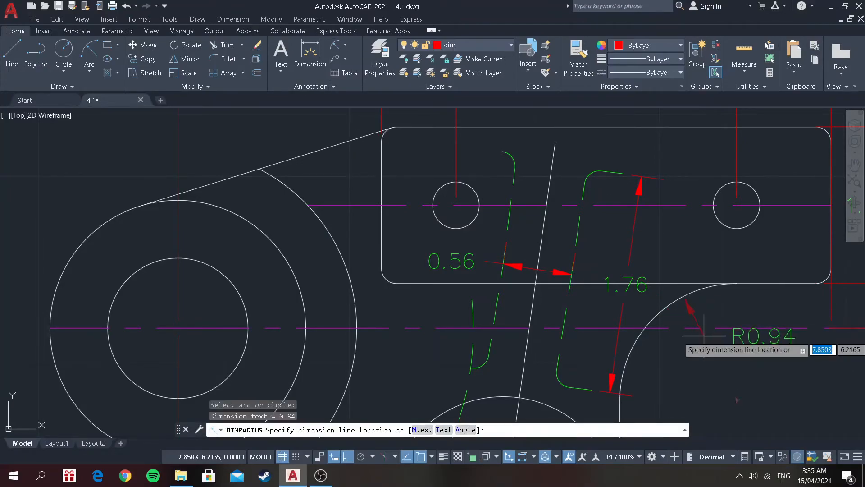
click(699, 369)
scroll(723, 363, down, 4)
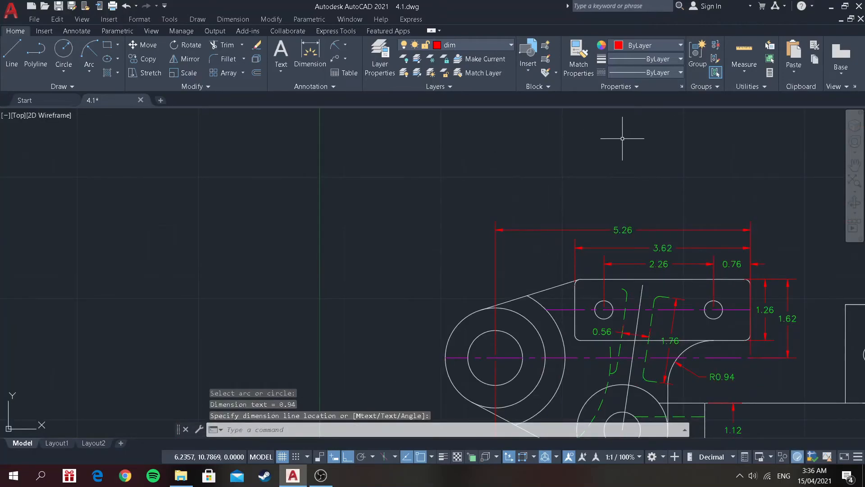
Add a radius dimension to the hidden arc below the upper plate, concentric with the large left circles, with its text left of the arc.
scroll(631, 245, down, 2)
scroll(640, 362, up, 2)
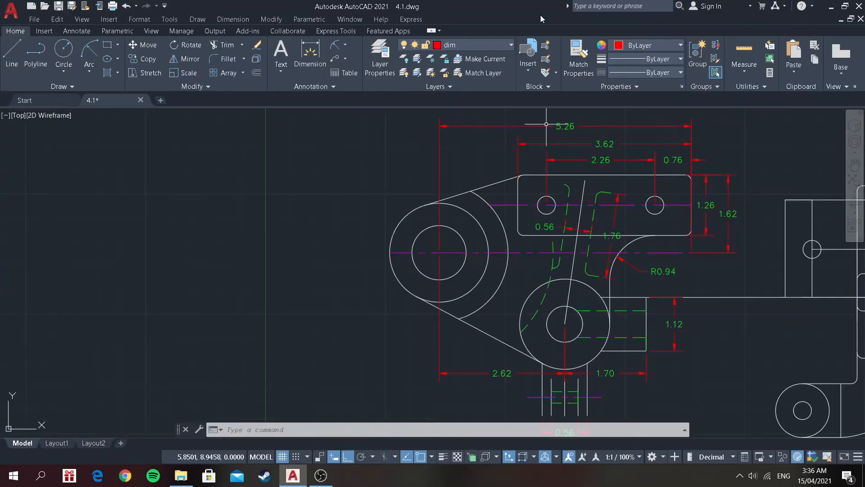
click(336, 45)
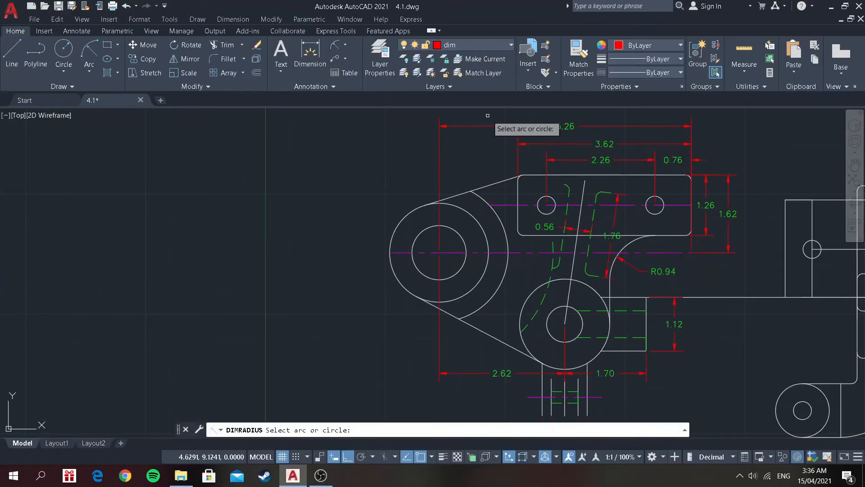
click(555, 262)
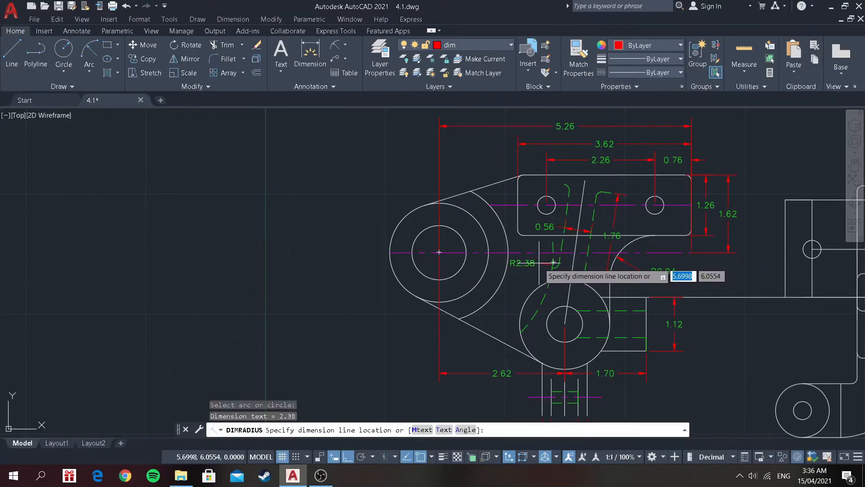
click(553, 261)
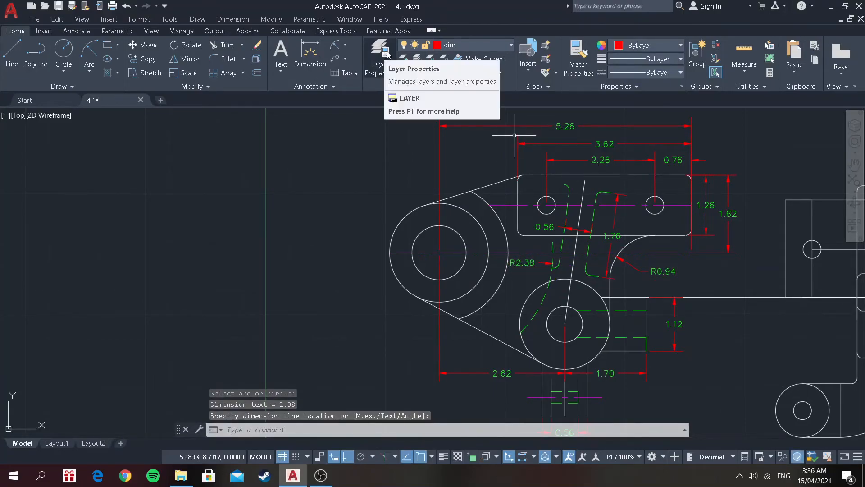
Add a diameter dimension to the inner circle of the large left boss, with its text outside at the upper left.
click(336, 46)
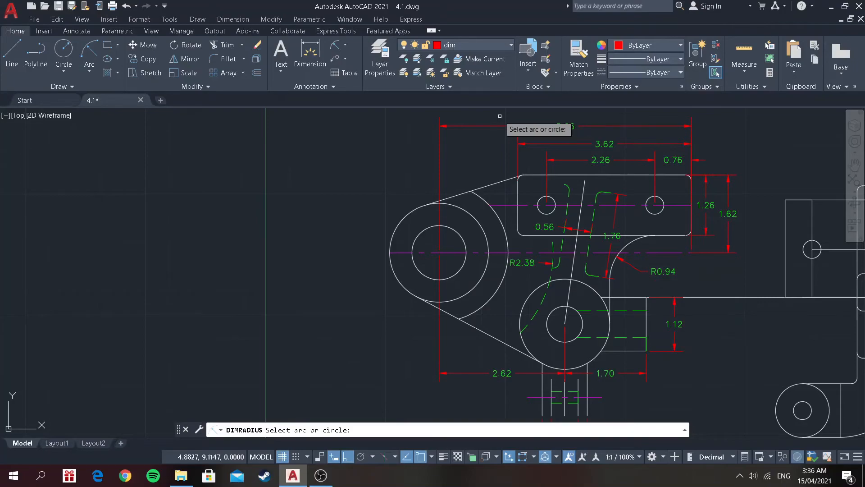
click(345, 44)
click(363, 172)
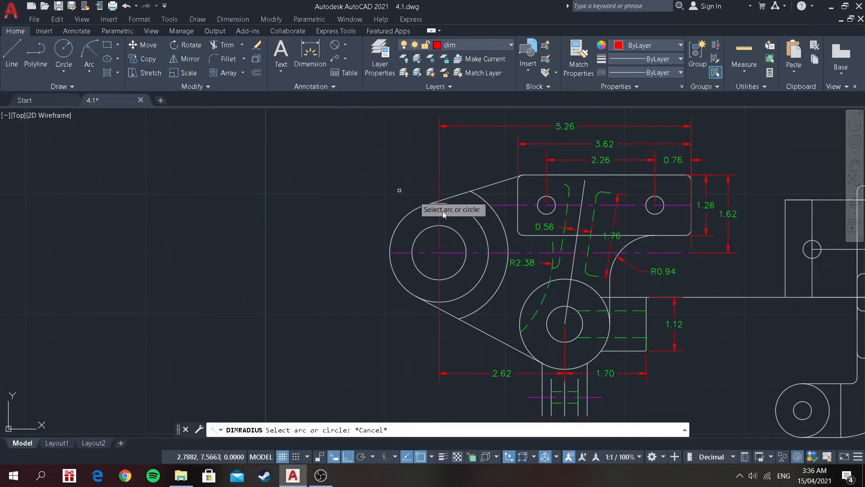
click(425, 229)
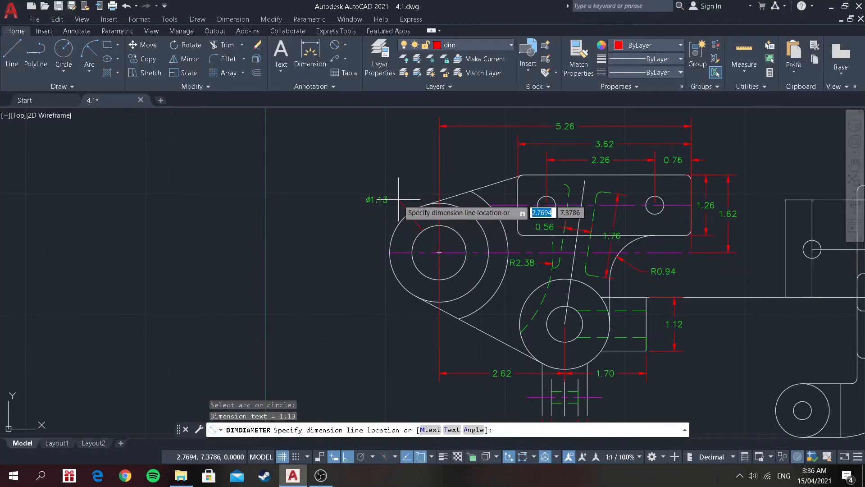
click(400, 202)
Add diameter dimensions to the left boss's outer circle and the larger concentric arc, with both texts at the lower left.
click(334, 45)
click(419, 292)
click(407, 300)
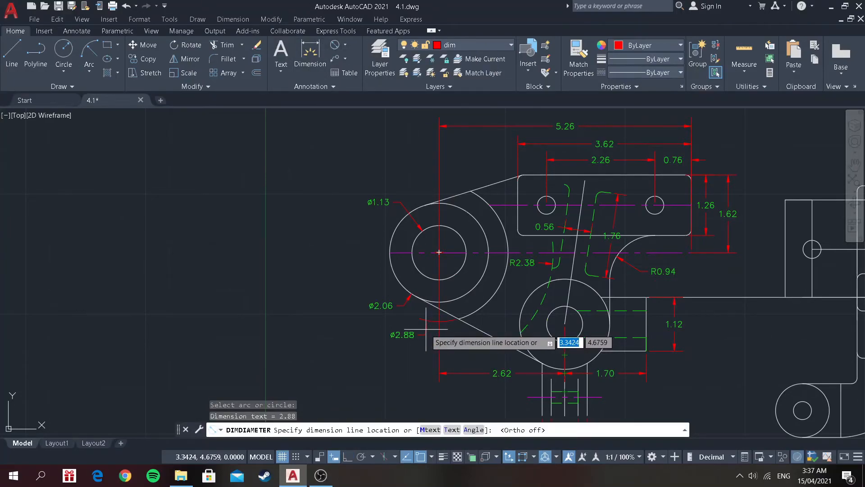
click(429, 329)
scroll(597, 278, down, 4)
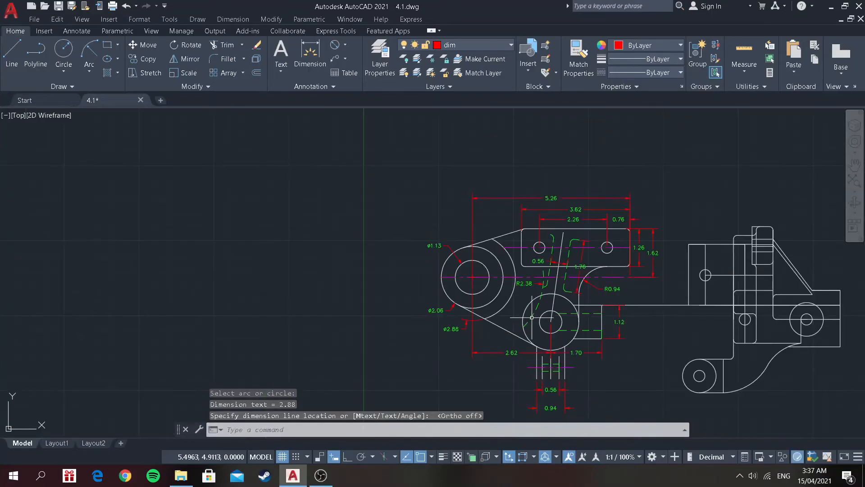
On the purple line layer, draw a horizontal centreline in the side view from the right edge through both circle centres, past the left edge.
scroll(599, 289, up, 2)
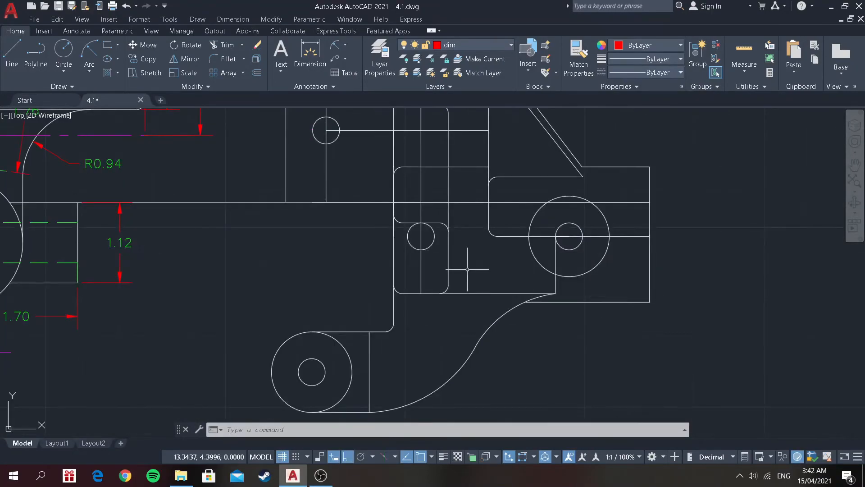
click(469, 44)
click(478, 110)
click(14, 56)
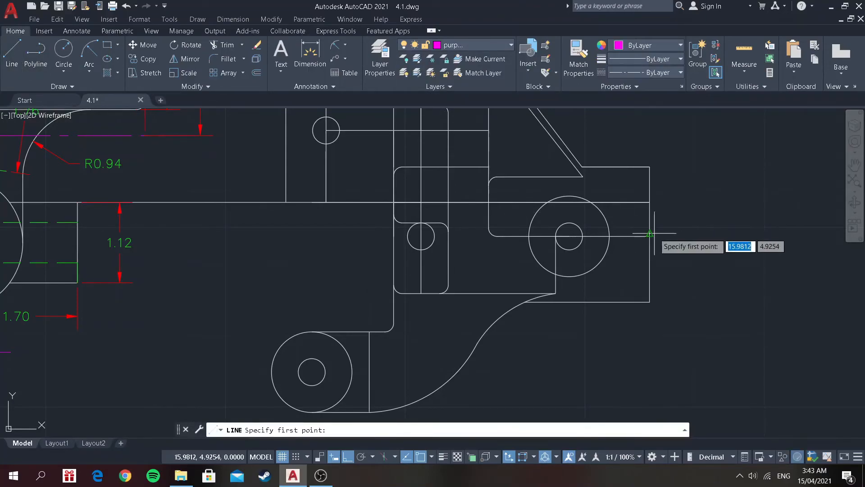
click(650, 235)
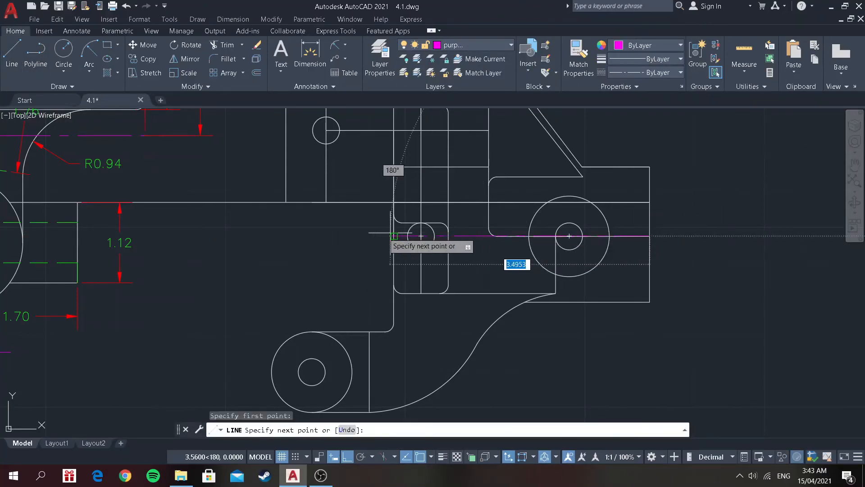
click(357, 234)
key(Return)
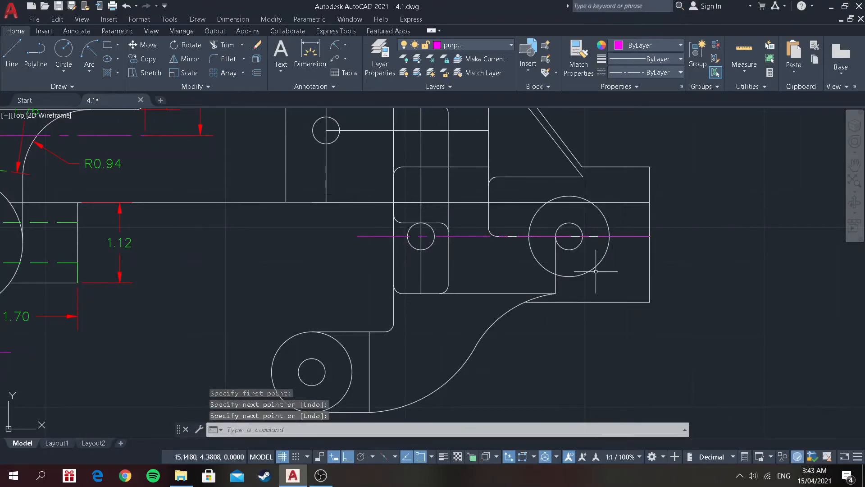
Make layer 0 current and turn off the purple line layer.
click(453, 49)
click(441, 58)
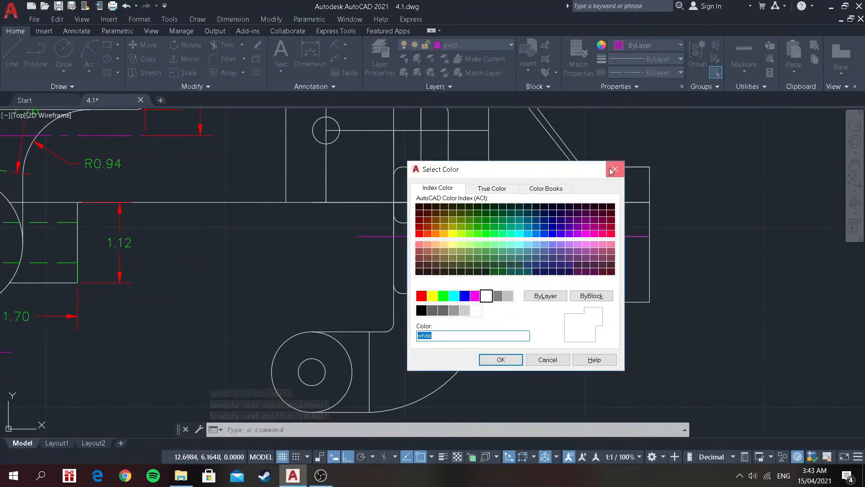
click(616, 171)
click(476, 47)
click(477, 53)
scroll(624, 216, up, 4)
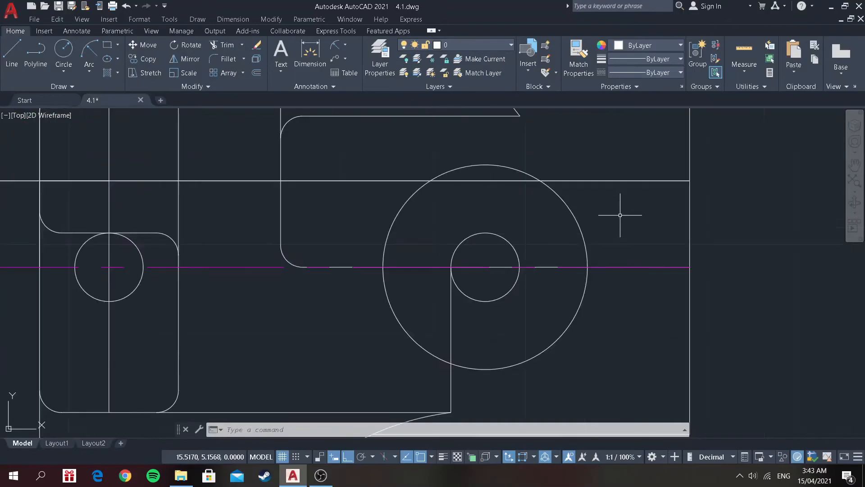
click(473, 44)
click(406, 111)
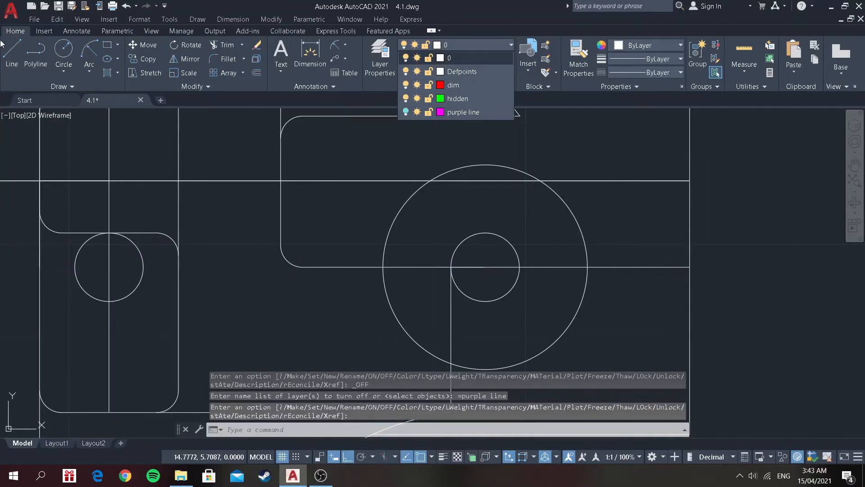
Erase the white horizontal line along the right circles' centreline and the overlapping duplicate of the small inner circle.
click(257, 45)
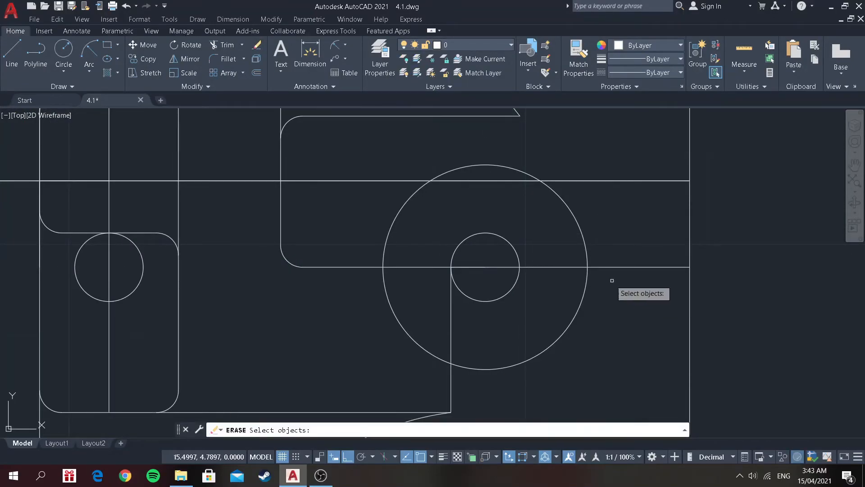
click(550, 266)
click(518, 262)
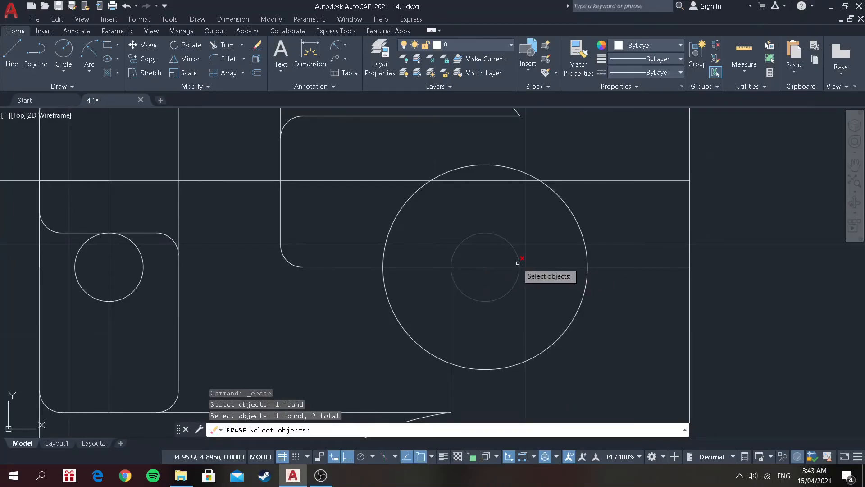
key(Return)
scroll(518, 263, down, 3)
Turn the purple line layer back on.
click(441, 46)
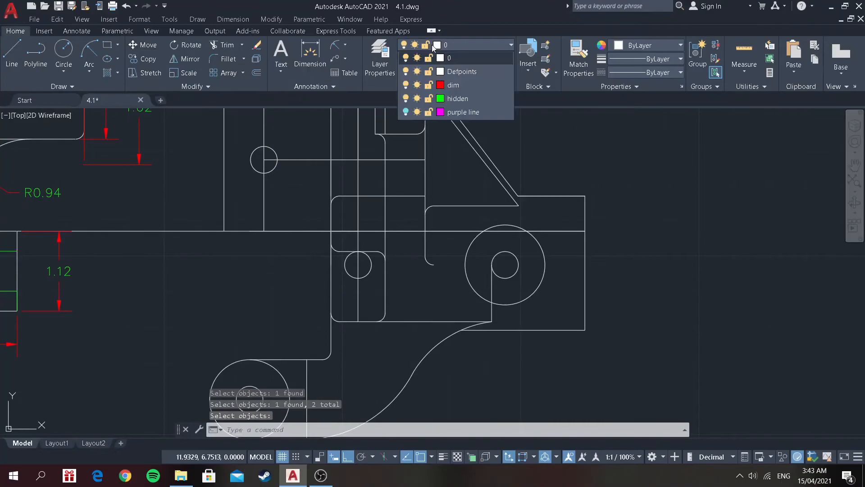
click(406, 112)
scroll(506, 182, down, 4)
click(589, 164)
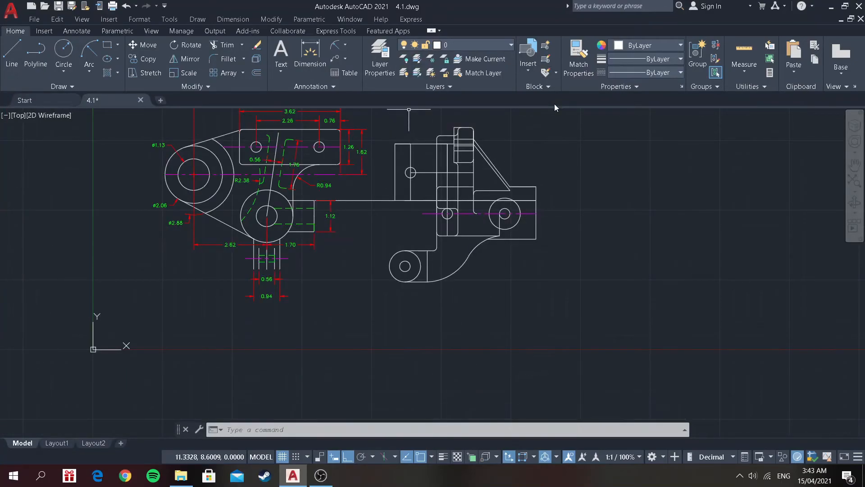
scroll(548, 143, up, 3)
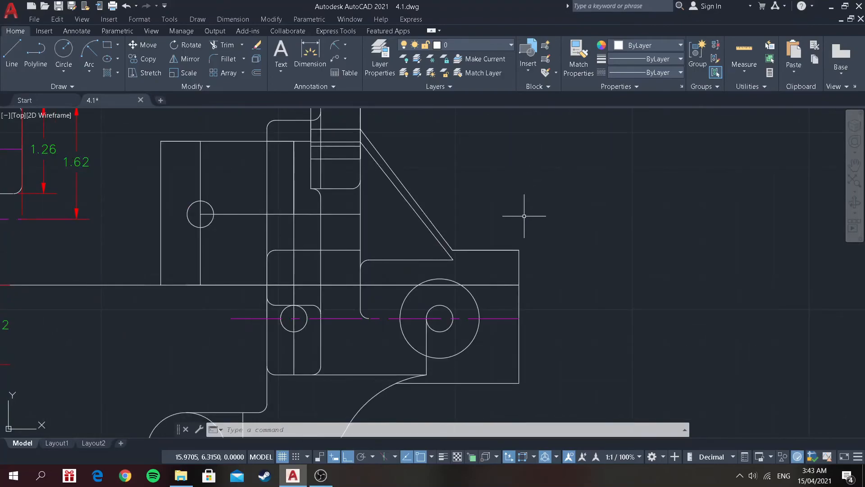
click(473, 44)
click(451, 99)
text(l)
key(Return)
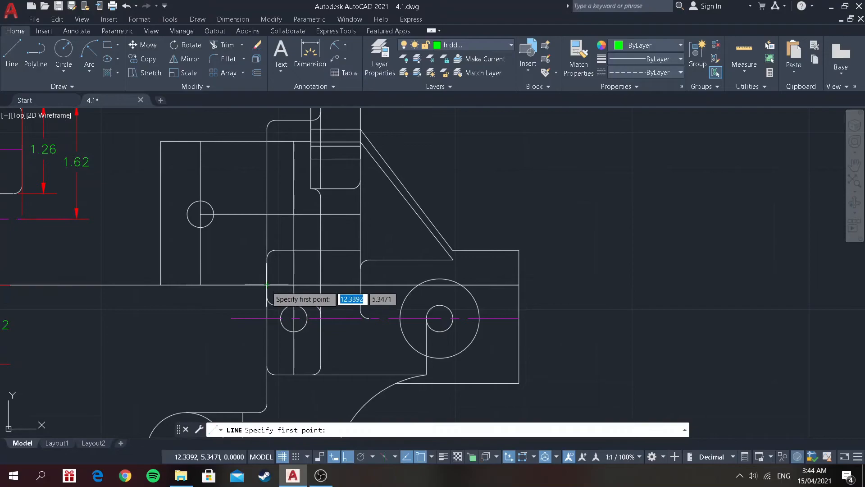
scroll(265, 295, up, 3)
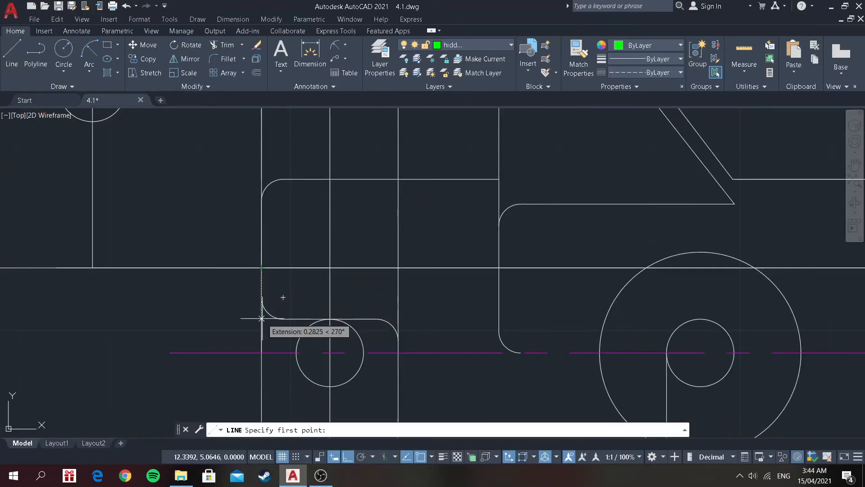
click(283, 297)
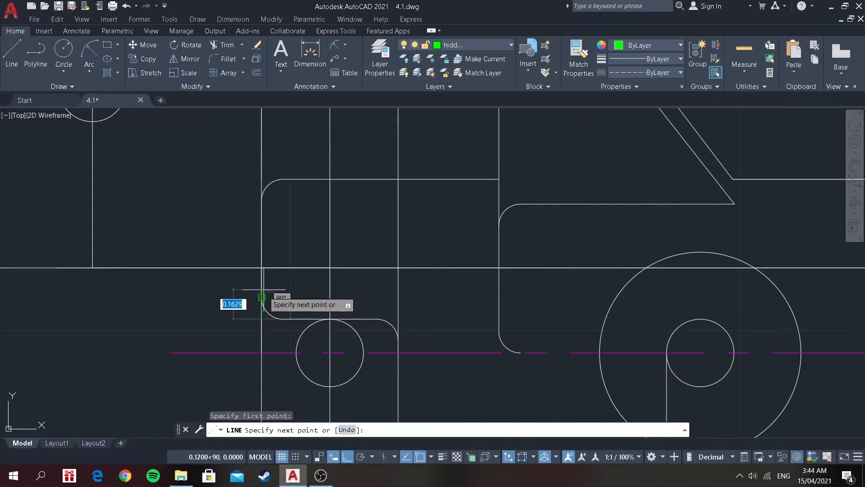
key(Escape)
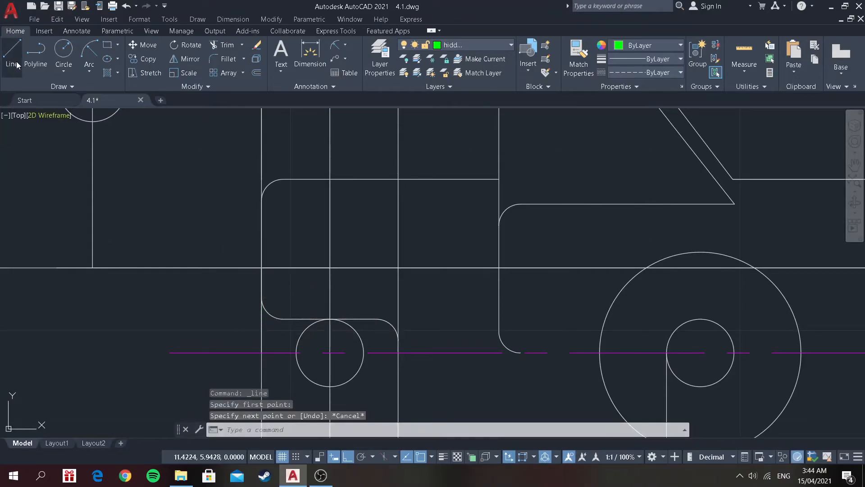
Try squaring off the filleted corner above the side view's left circle with a horizontal and a vertical line on layer 0.
click(488, 48)
click(482, 60)
click(12, 54)
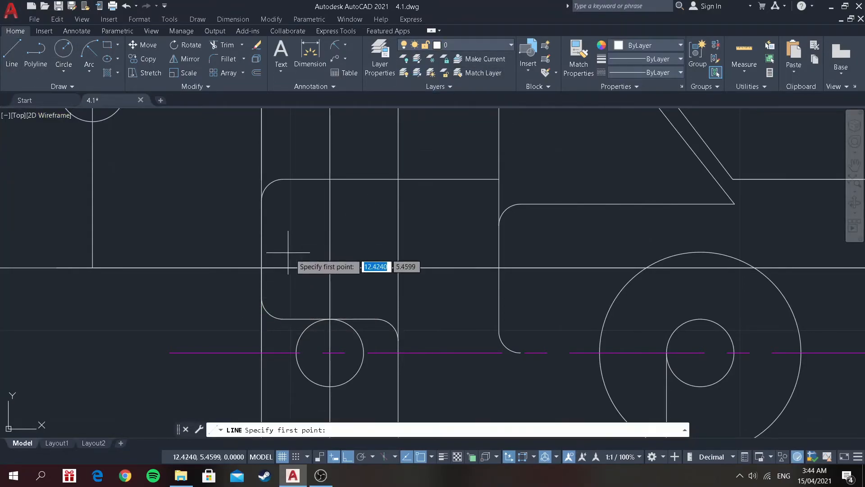
click(261, 268)
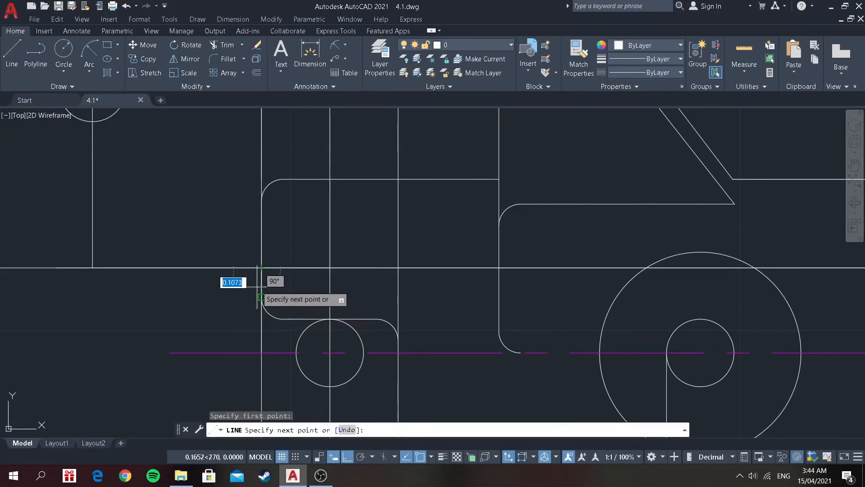
key(Escape)
key(space)
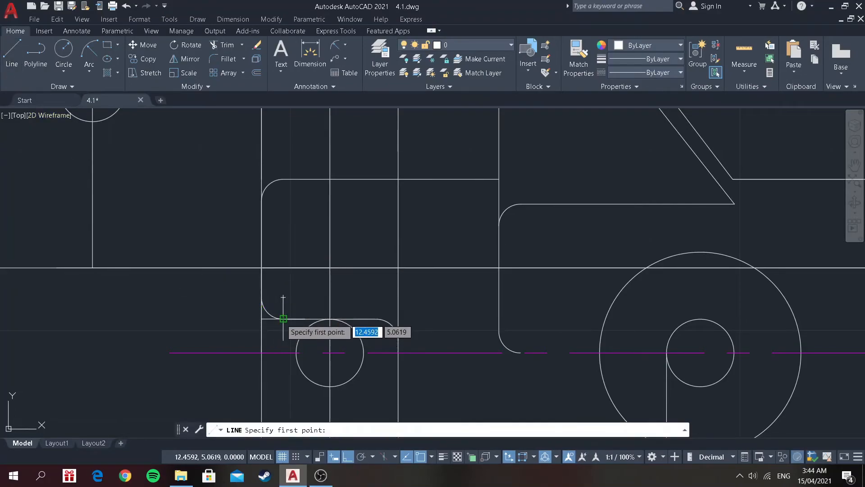
click(261, 319)
click(262, 319)
click(262, 268)
key(Escape)
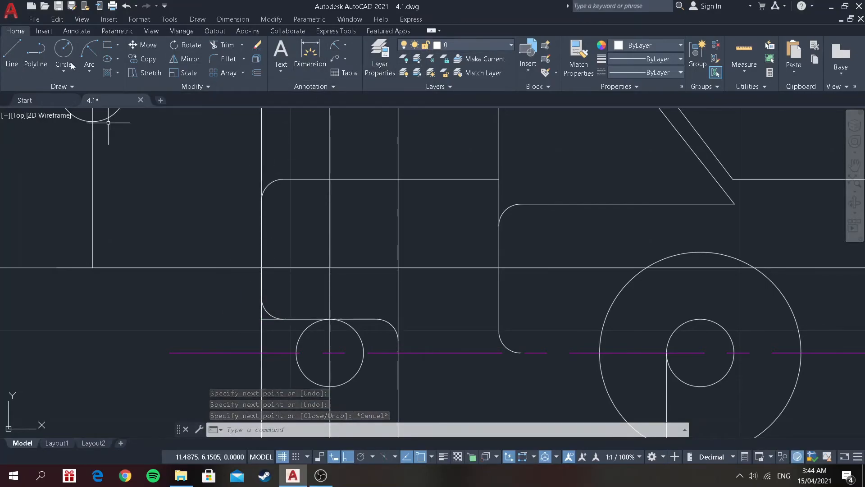
Try a horizontal line from the midpoint of the corner's vertical line towards the right edge, cancel it and undo the corner lines.
click(18, 64)
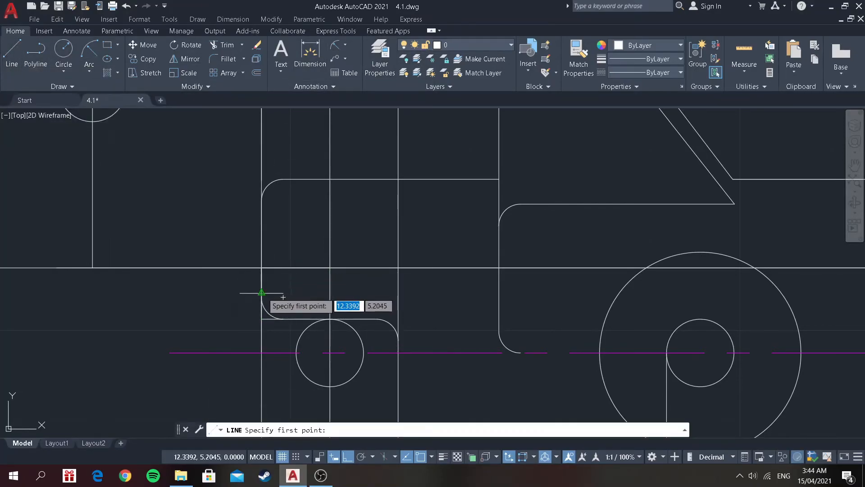
click(261, 293)
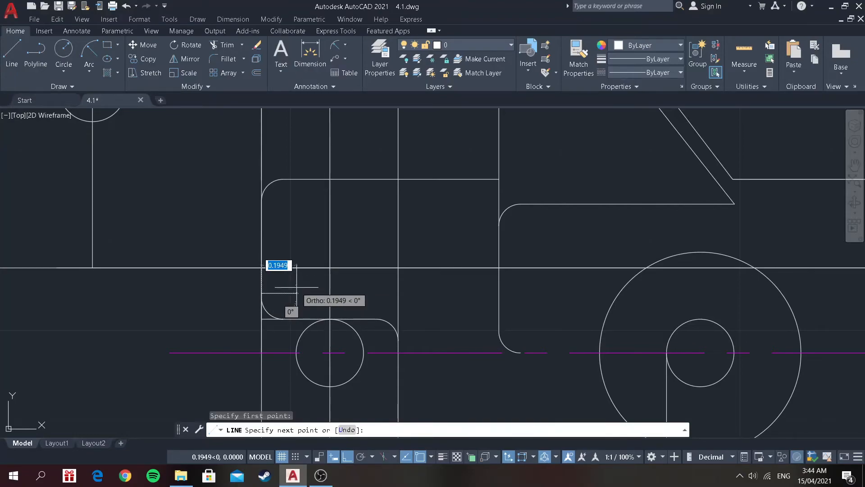
scroll(302, 286, down, 4)
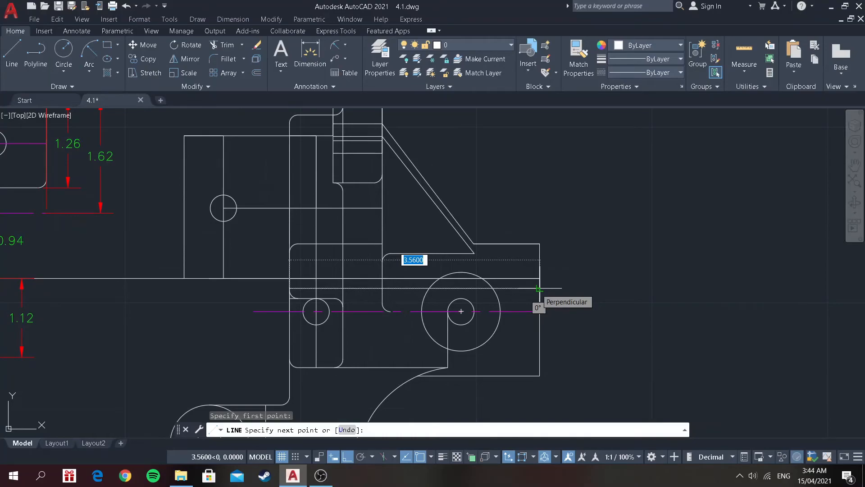
key(Escape)
scroll(255, 243, down, 2)
scroll(284, 307, up, 4)
key(ctrl+z)
key(ctrl+z)
key(ctrl+z)
Make the green hidden-line layer current.
click(469, 45)
click(494, 72)
Try starting a hidden line 0.04 below the long horizontal edge at the side view's left edge, and undo it.
click(12, 54)
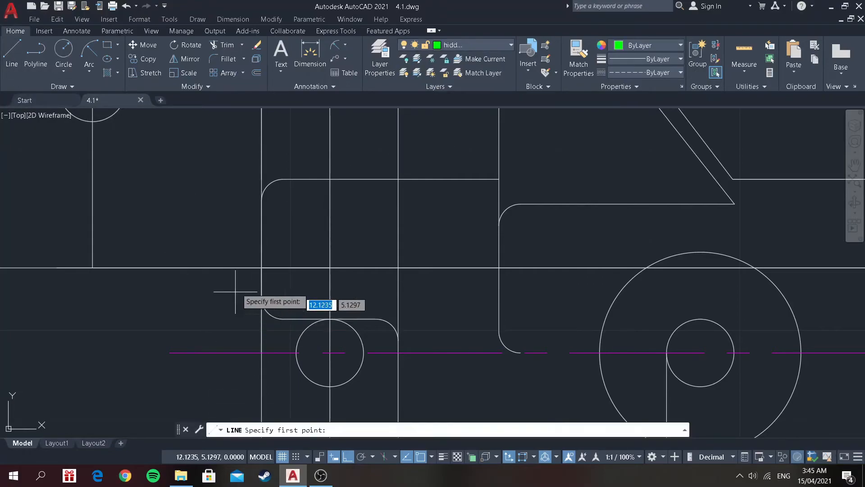
click(261, 268)
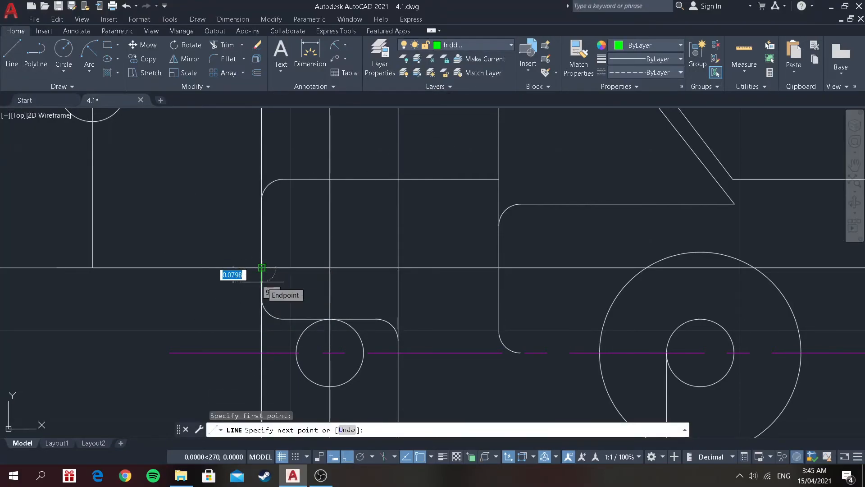
text(0.04)
key(Return)
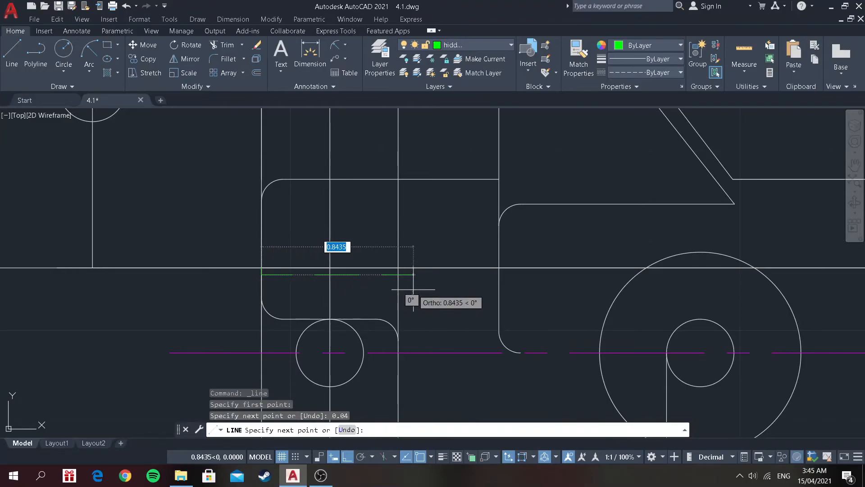
key(Escape)
key(ctrl+z)
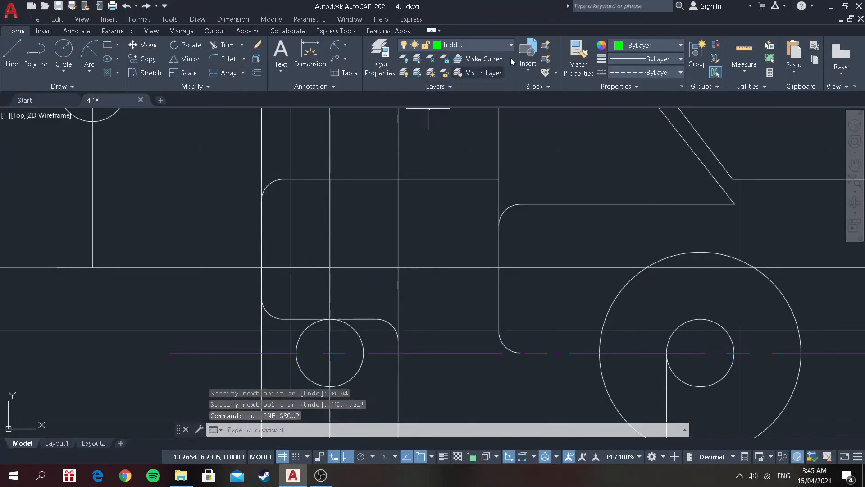
Try the hidden line with its start 0.05 below the long horizontal edge, and undo it.
click(13, 62)
click(262, 268)
text(0.05)
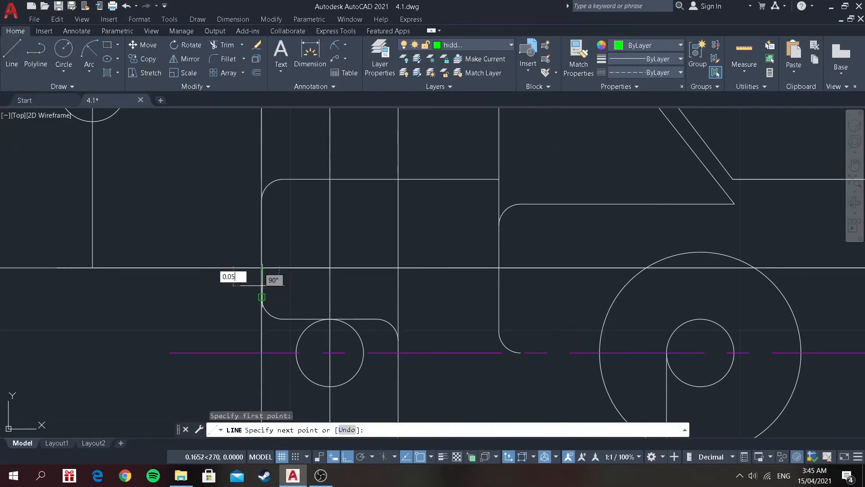
key(Return)
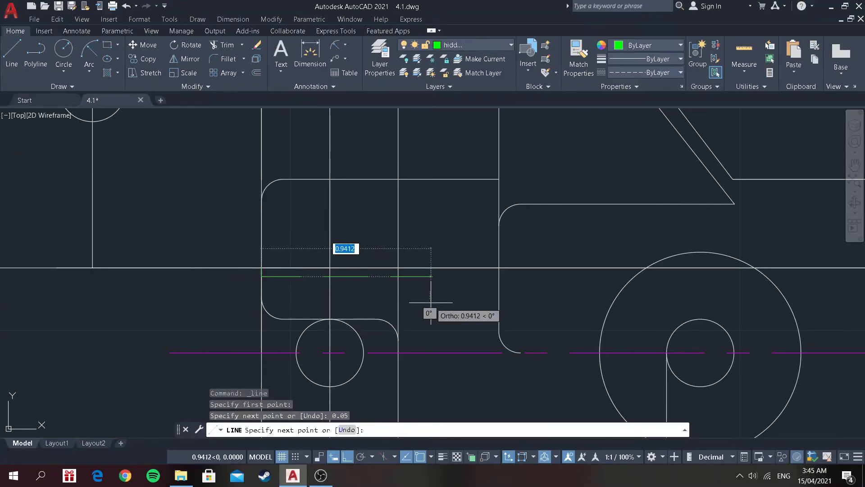
key(Escape)
key(ctrl+z)
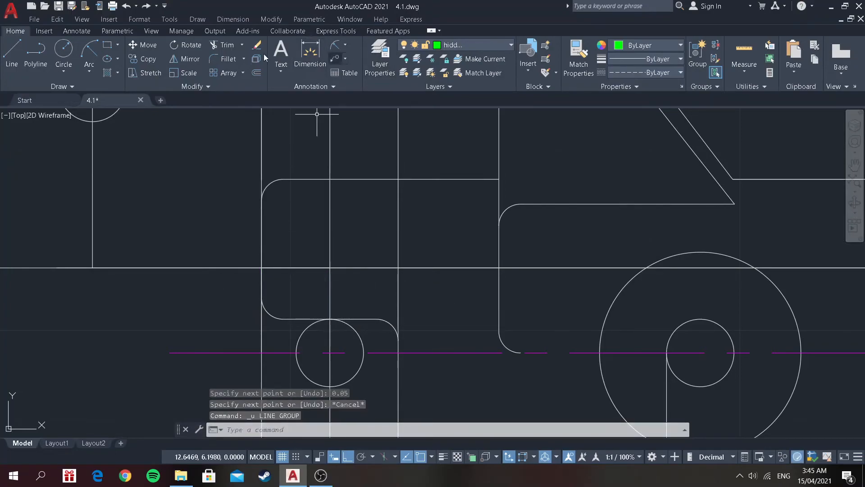
Try the hidden line with a 0.08 drop from the long horizontal edge, and undo it.
click(13, 56)
click(262, 298)
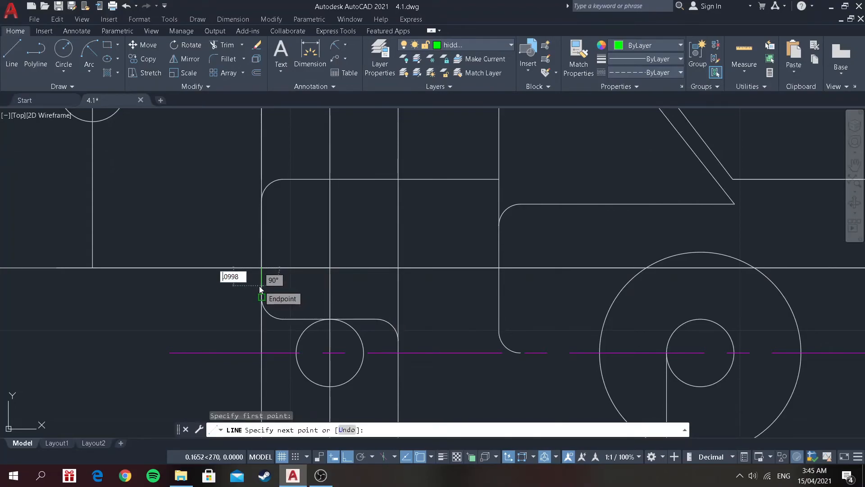
text(0.08)
key(Return)
scroll(382, 295, down, 2)
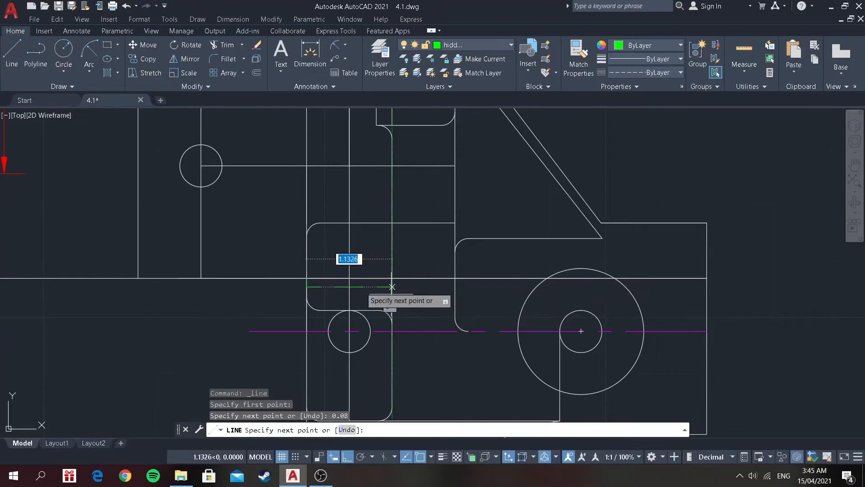
key(Escape)
key(ctrl+z)
Try the hidden line with a 0.10 drop from the long horizontal edge, and undo it.
click(10, 58)
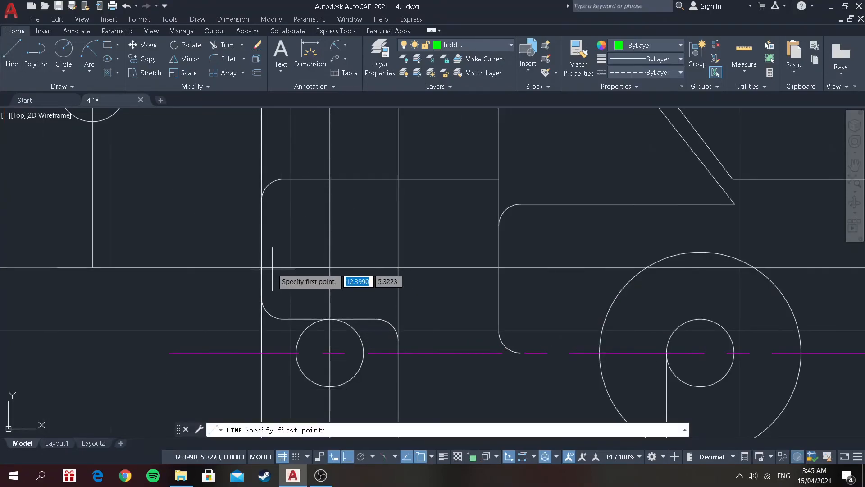
click(262, 297)
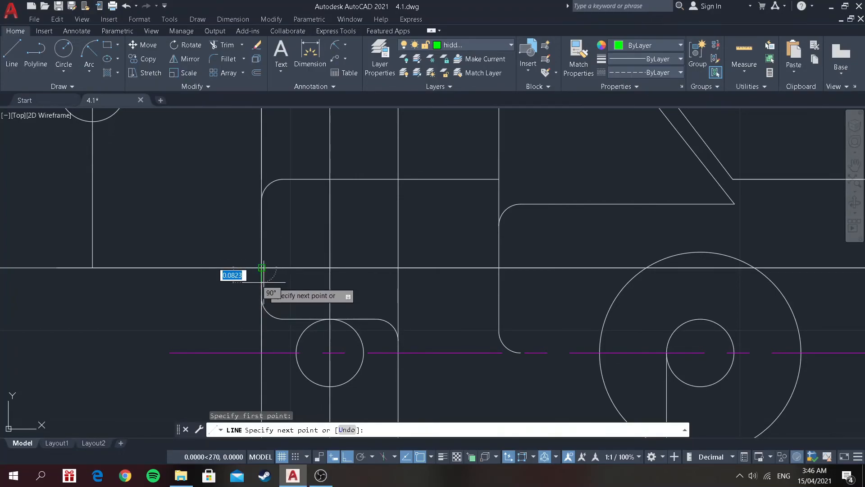
text(0.1)
key(Return)
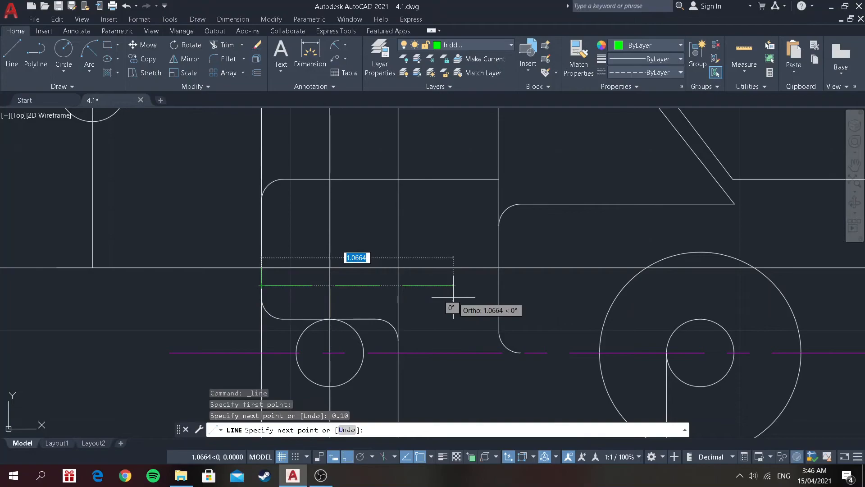
key(Escape)
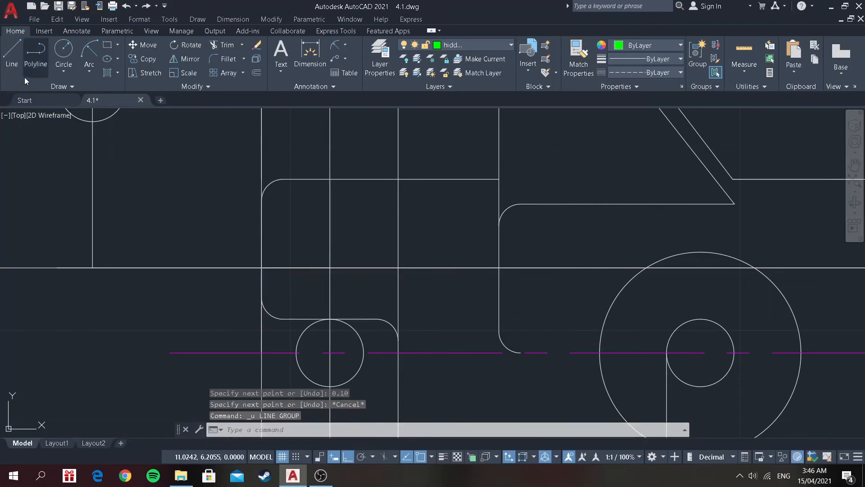
Draw a line 0.12 down from the long horizontal edge at the side view's left edge, continuing horizontally to its right edge.
click(13, 52)
click(261, 268)
text(0.1)
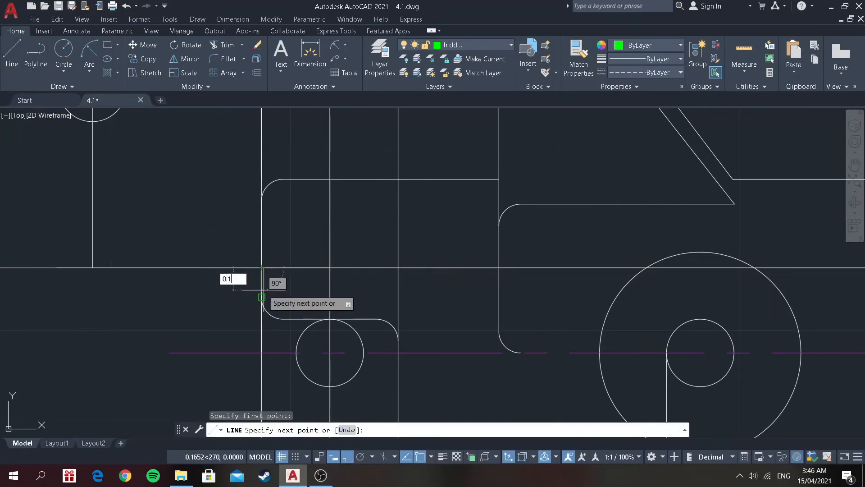
text(2)
key(Return)
scroll(527, 301, down, 2)
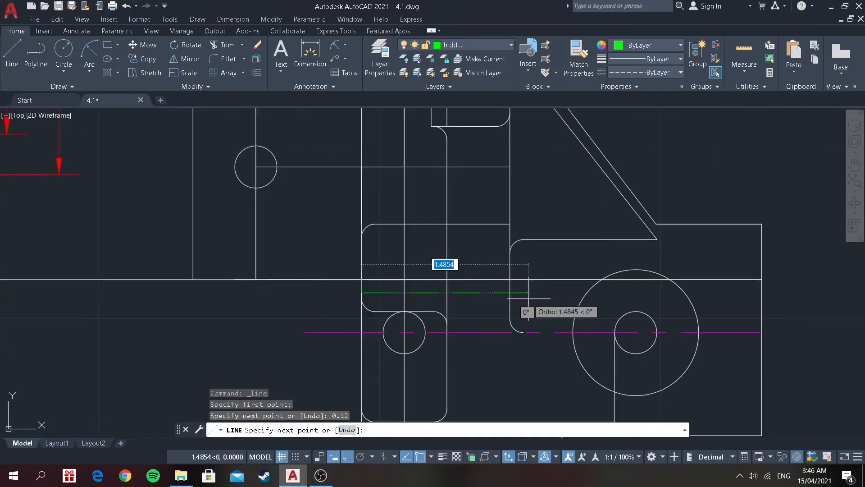
click(761, 293)
key(Return)
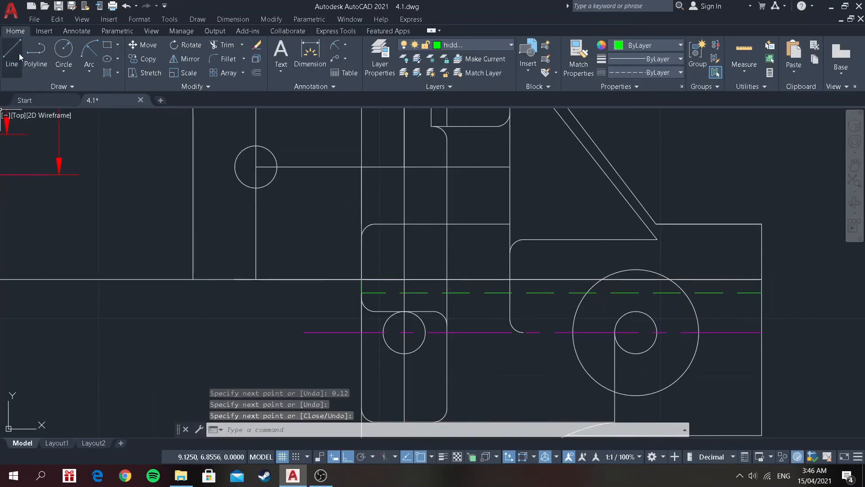
Trim away the short vertical green segment at the left end of the new hidden line.
scroll(394, 188, up, 2)
click(227, 45)
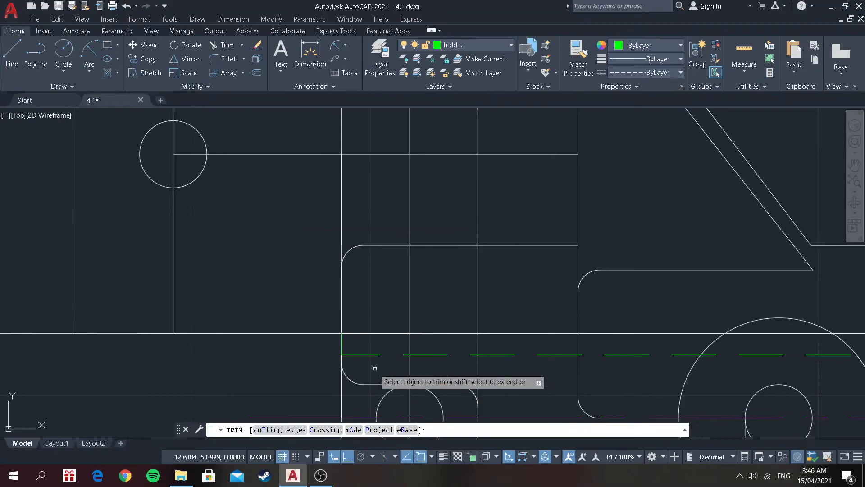
click(344, 345)
key(Escape)
Draw construction lines from the fillet's end to the square corner below the side view's left circle, and up to the centreline.
scroll(415, 328, down, 8)
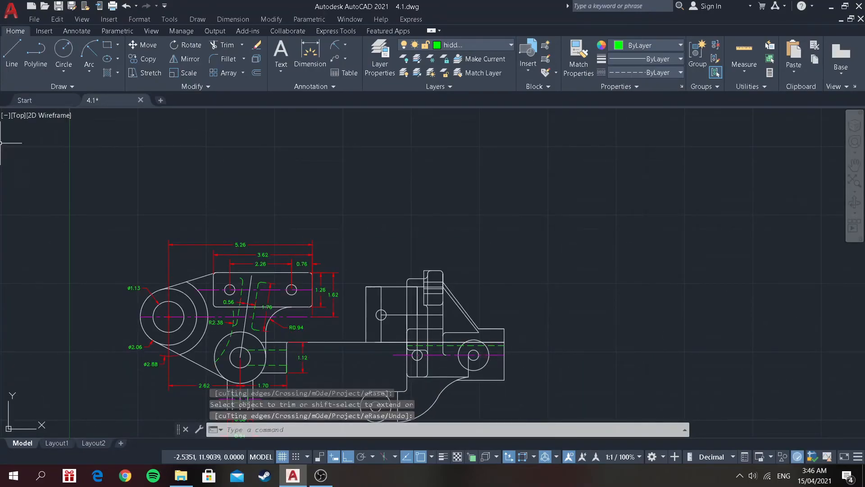
click(11, 63)
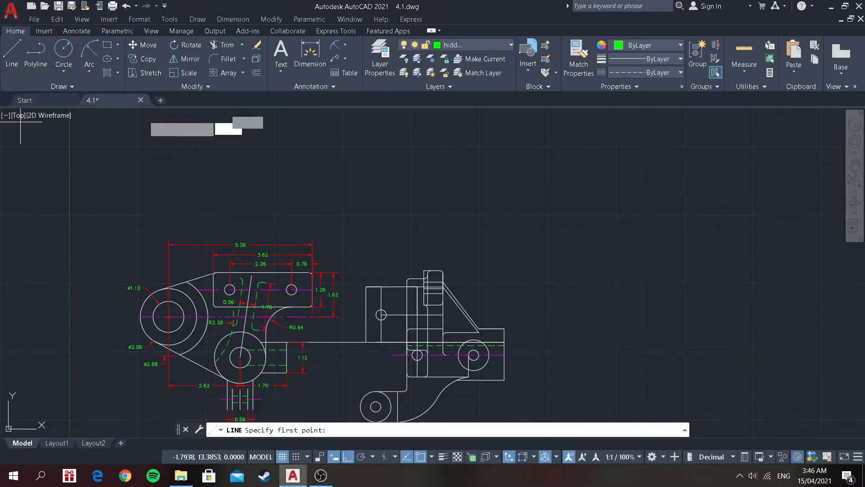
scroll(414, 361, up, 4)
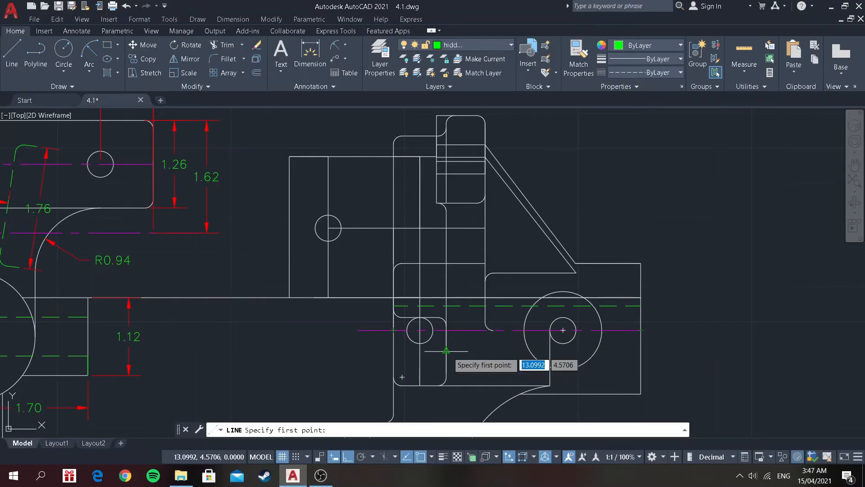
scroll(446, 350, up, 2)
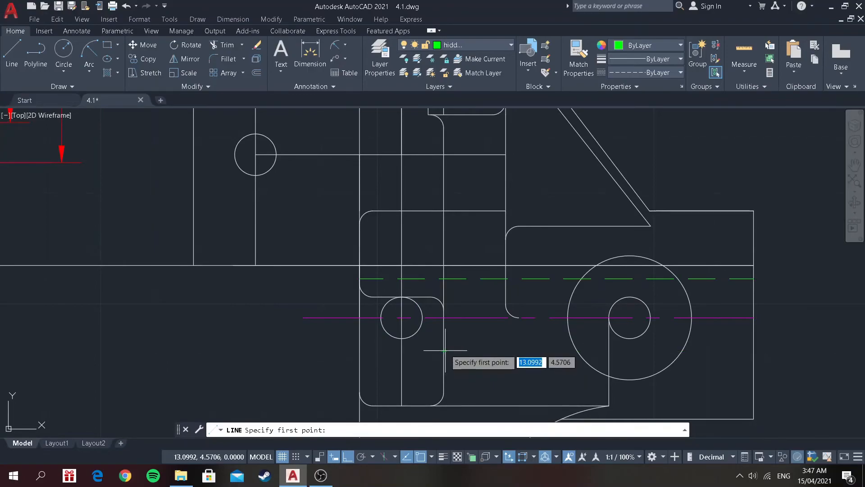
scroll(475, 372, down, 2)
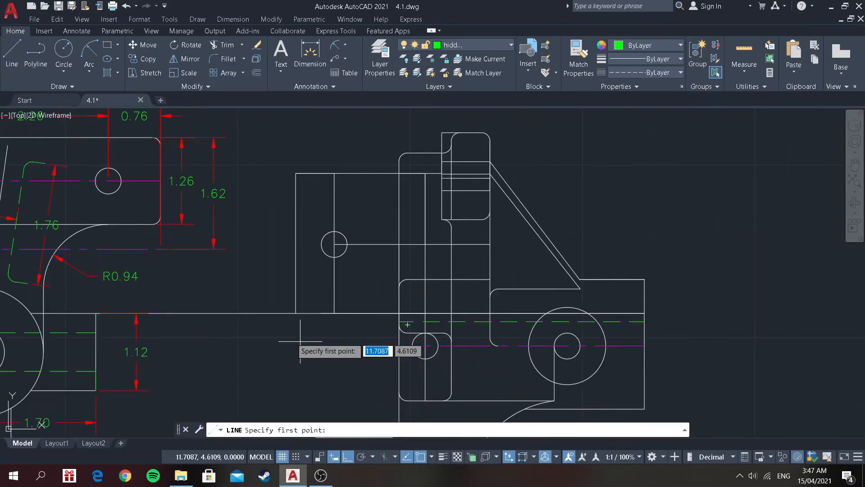
click(12, 50)
scroll(398, 405, up, 4)
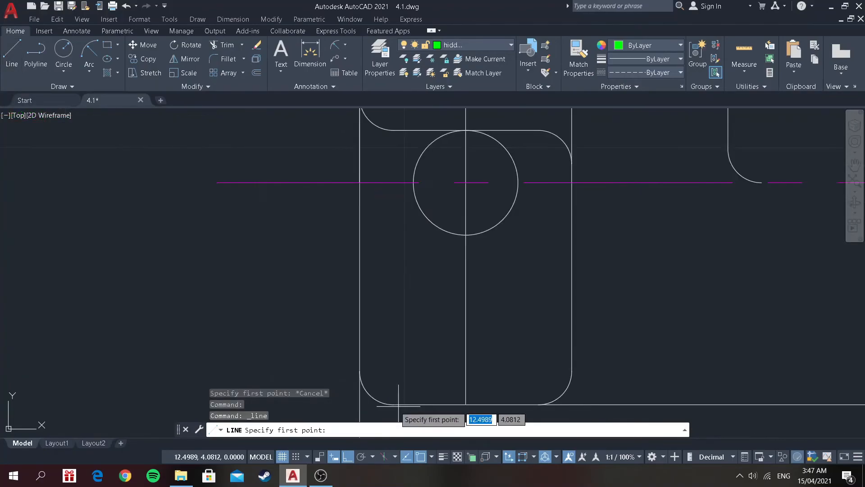
click(359, 404)
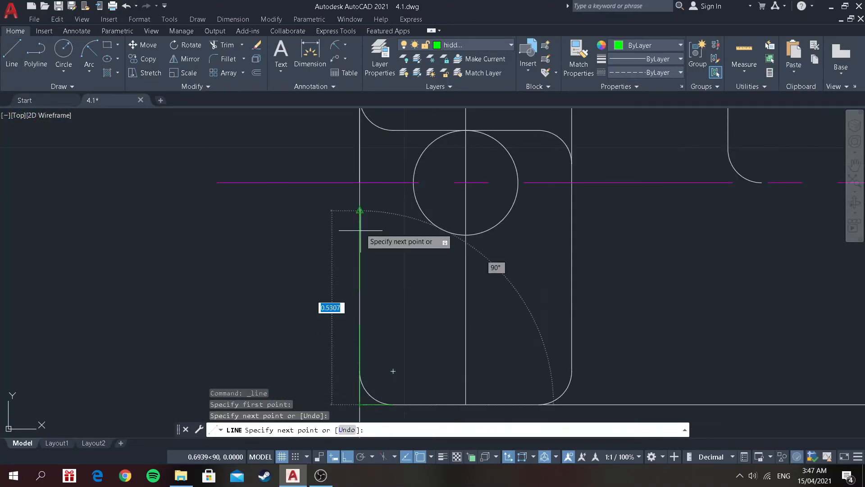
click(359, 183)
key(Escape)
Draw a horizontal hidden-layer line about 0.25 long rightwards from the midpoint of the vertical construction line.
click(11, 55)
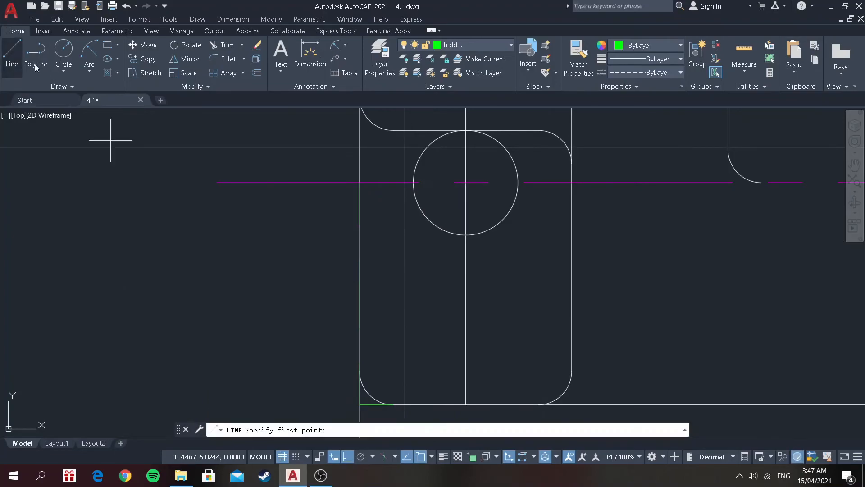
click(359, 294)
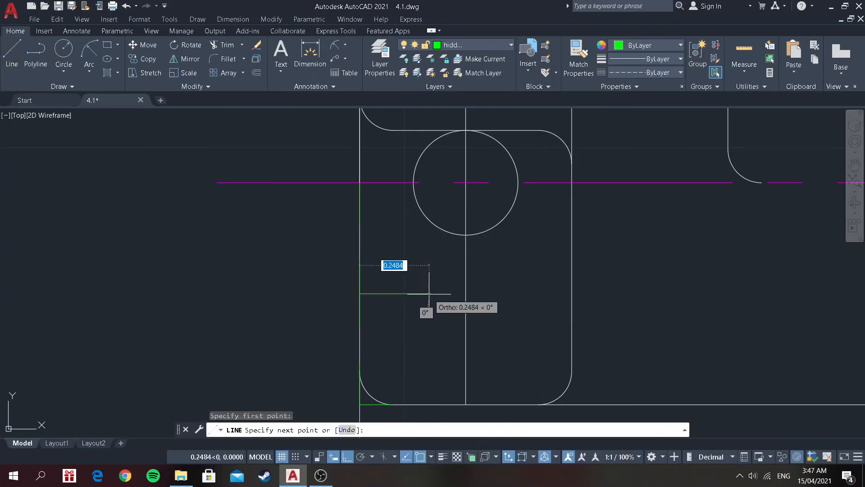
click(429, 294)
key(Escape)
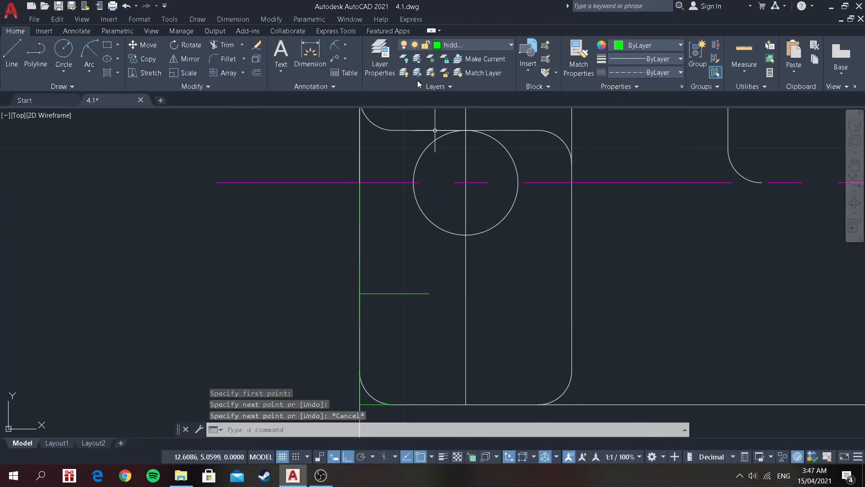
Make layer 0 current and draw a line over the short horizontal green line, between the same endpoints.
click(455, 45)
click(456, 58)
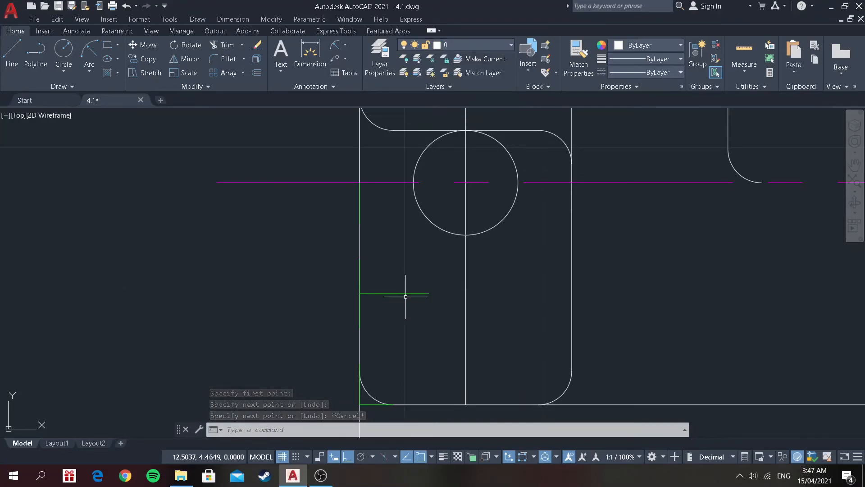
text(LINE)
key(Return)
click(359, 294)
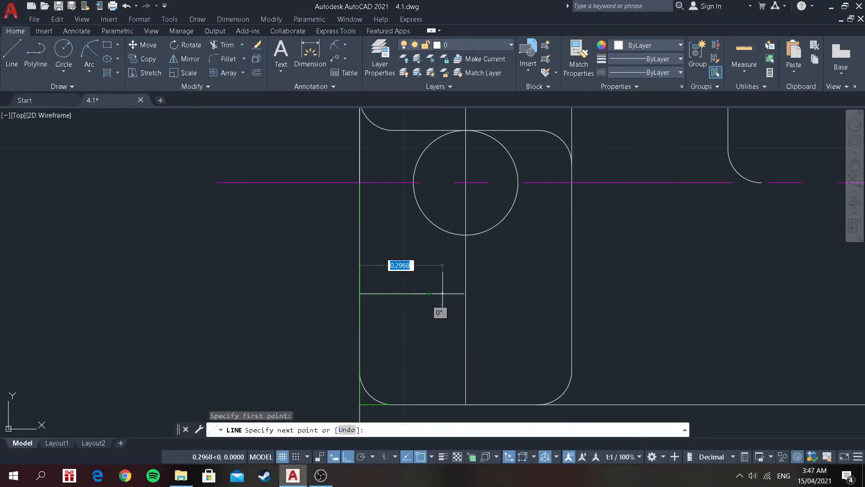
click(428, 293)
key(Return)
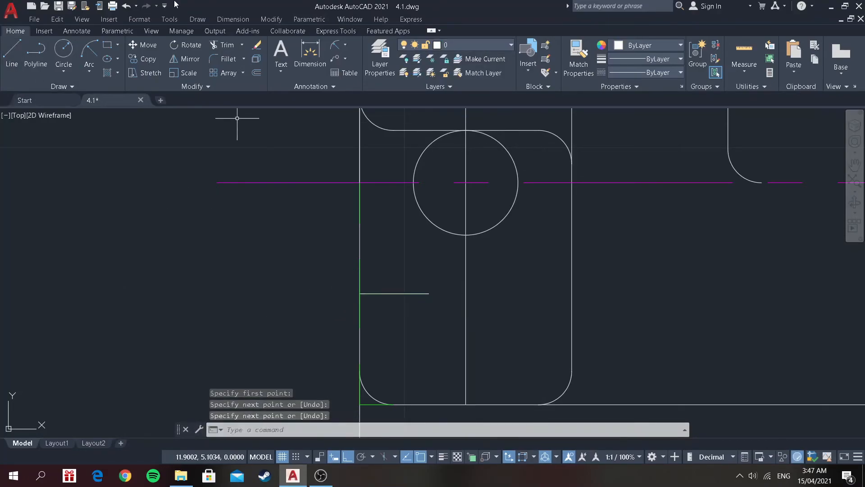
Erase the vertical and horizontal green construction lines at the corner below the left circle.
click(257, 45)
click(360, 200)
scroll(364, 306, down, 2)
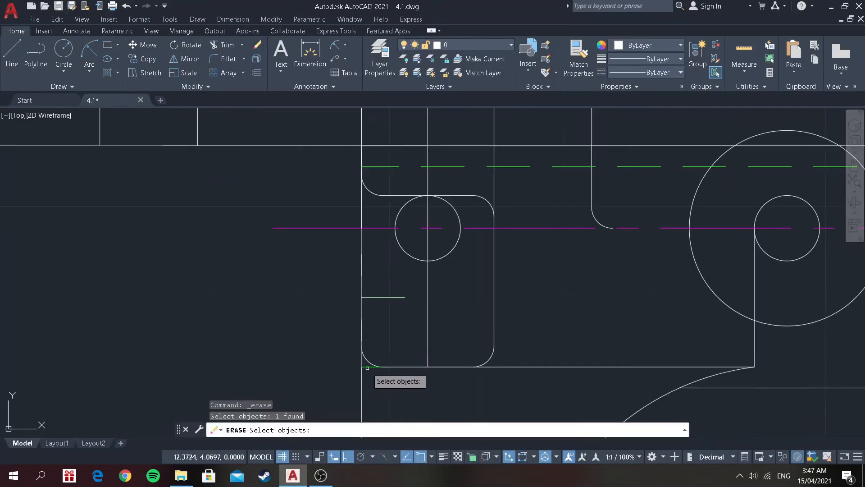
click(367, 368)
key(Return)
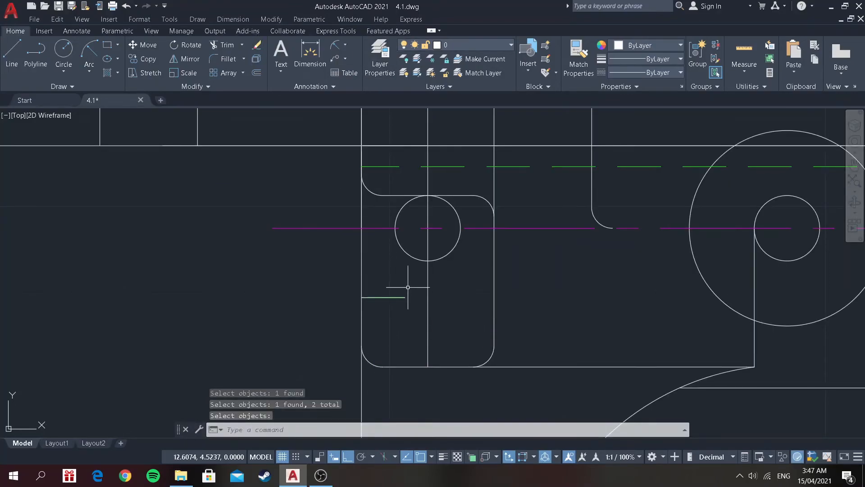
click(397, 311)
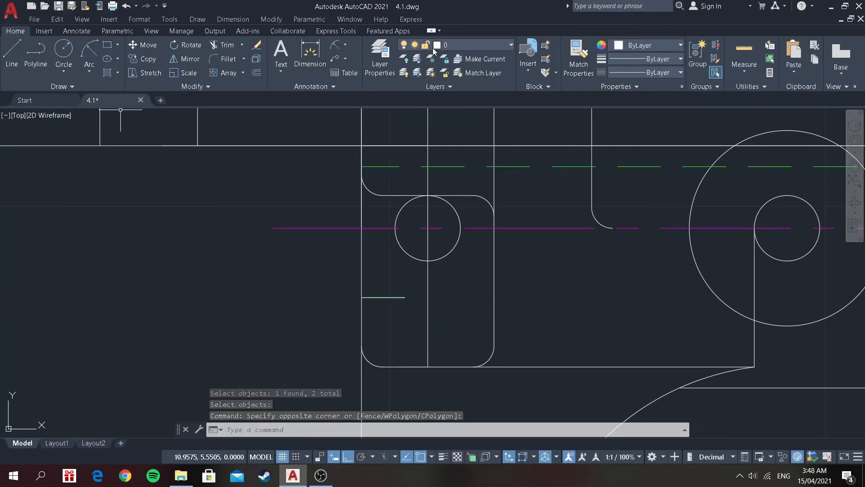
click(12, 54)
click(362, 297)
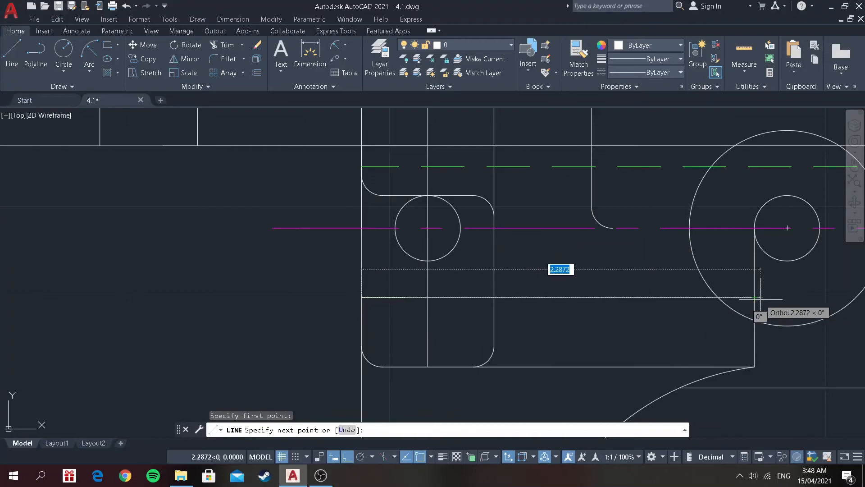
click(755, 297)
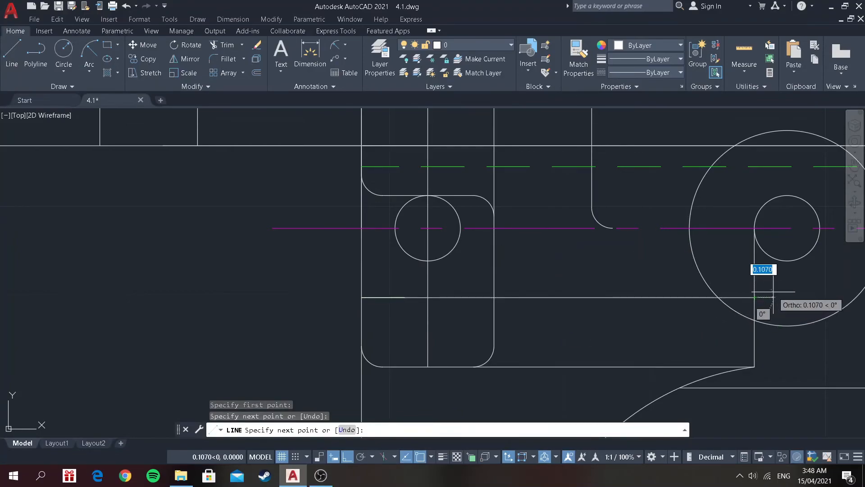
key(ctrl+z)
scroll(771, 291, down, 4)
scroll(838, 293, down, 2)
scroll(845, 300, up, 2)
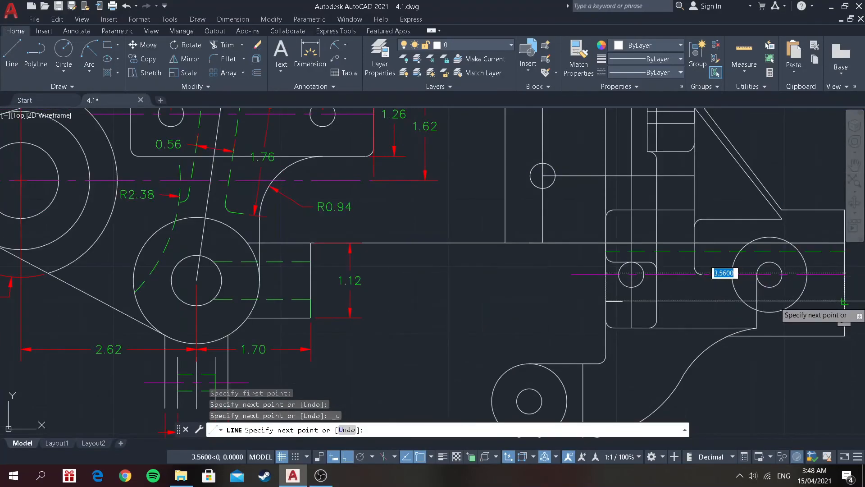
key(Return)
key(ctrl+z)
scroll(758, 301, up, 4)
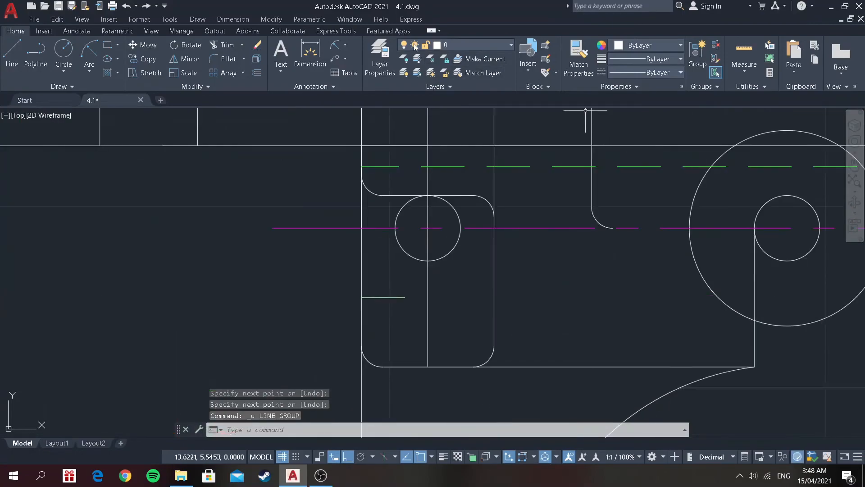
Make the hidden layer current and draw a horizontal line from the short line's outer end across to the side view's opposite vertical edge.
click(499, 46)
click(466, 92)
click(13, 54)
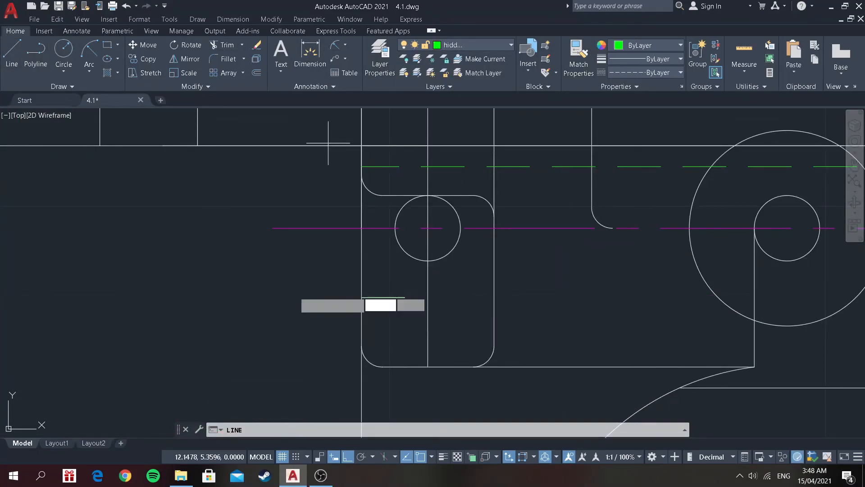
click(362, 297)
scroll(572, 338, down, 4)
scroll(644, 324, up, 2)
click(711, 341)
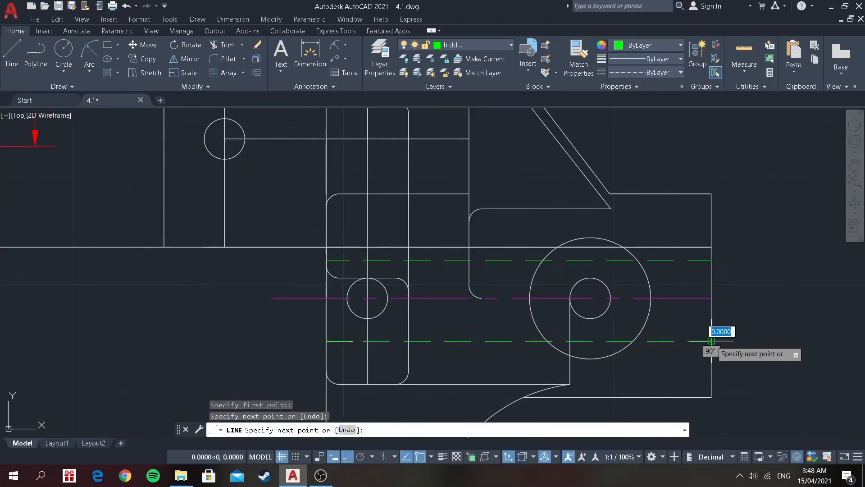
key(Return)
Make layer 0 current and turn off the hidden layer.
click(470, 48)
click(449, 58)
click(479, 44)
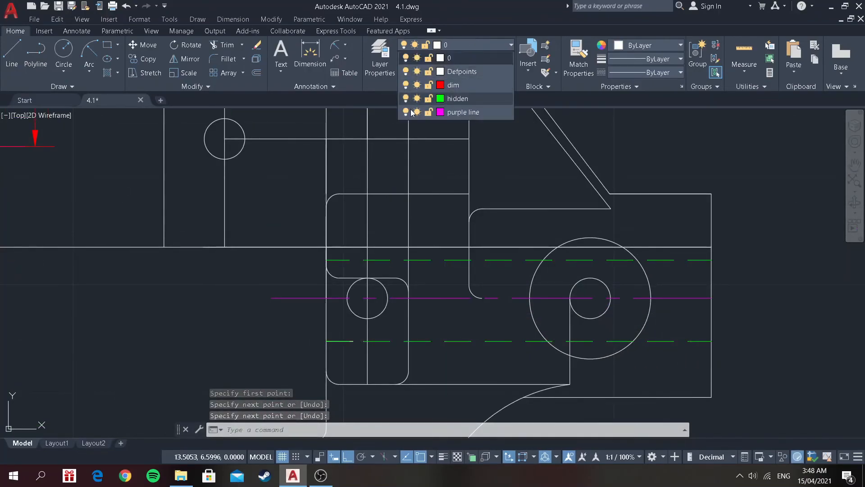
click(406, 98)
click(354, 281)
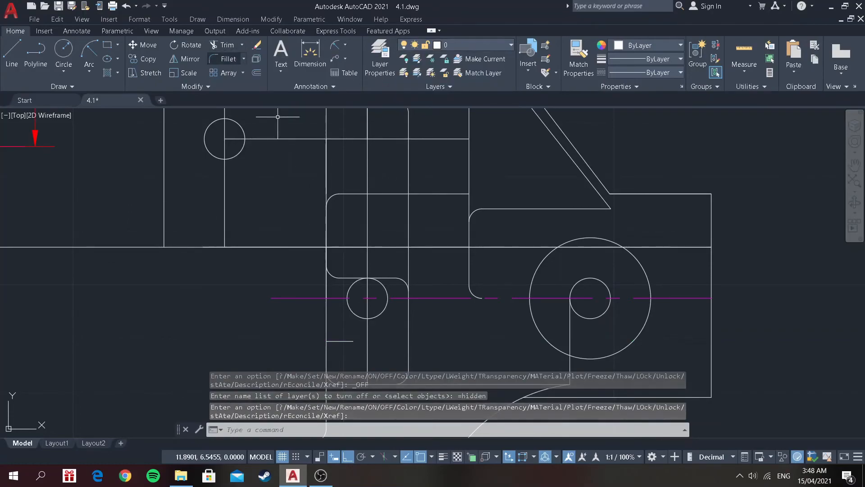
Erase the short white horizontal line below the side view's lower-left circle and turn the hidden layer back on.
click(355, 350)
click(340, 329)
key(Delete)
scroll(393, 148, down, 2)
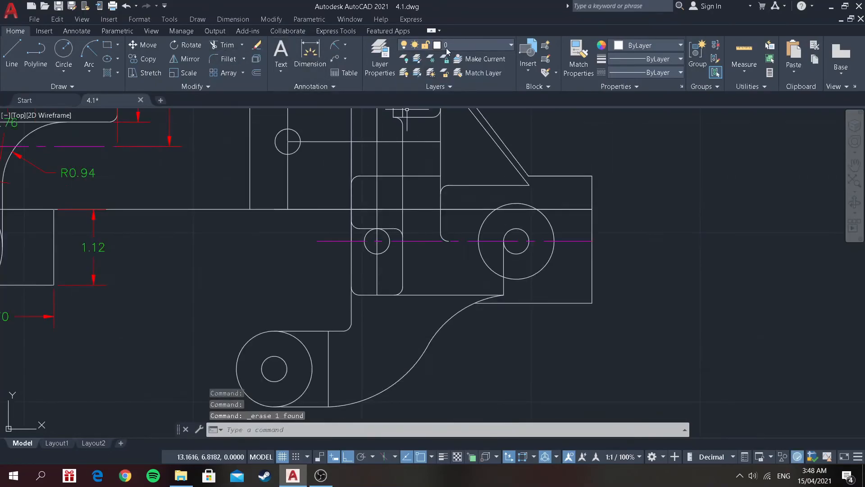
click(478, 44)
click(406, 98)
Make the hidden layer current and draw lines over the two upper horizontal white lines in the side view's rounded top block.
scroll(526, 251, down, 2)
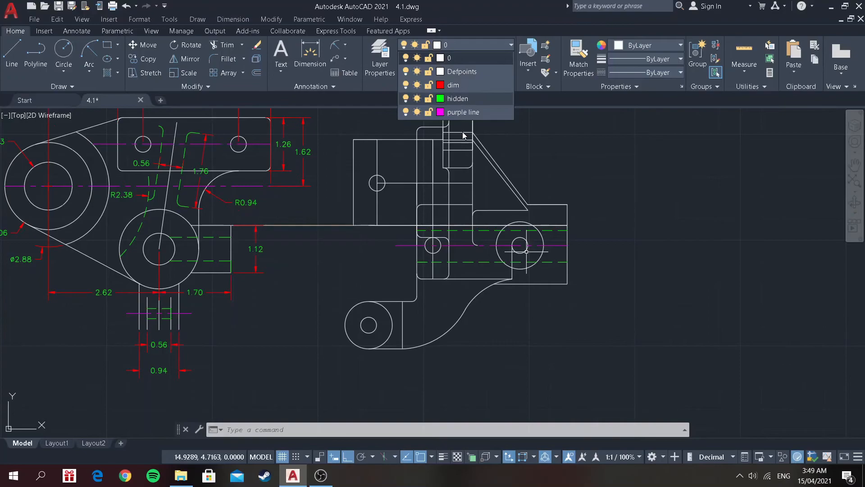
click(457, 99)
scroll(473, 127, up, 5)
click(2, 70)
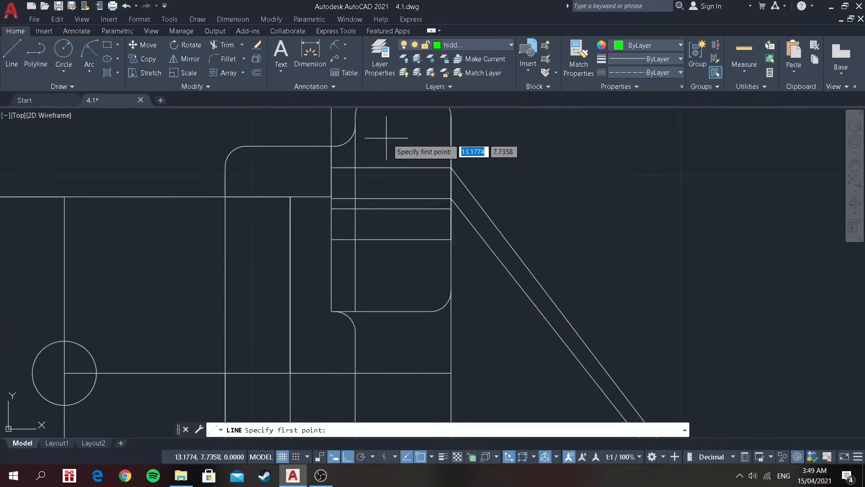
click(451, 168)
click(365, 168)
key(Return)
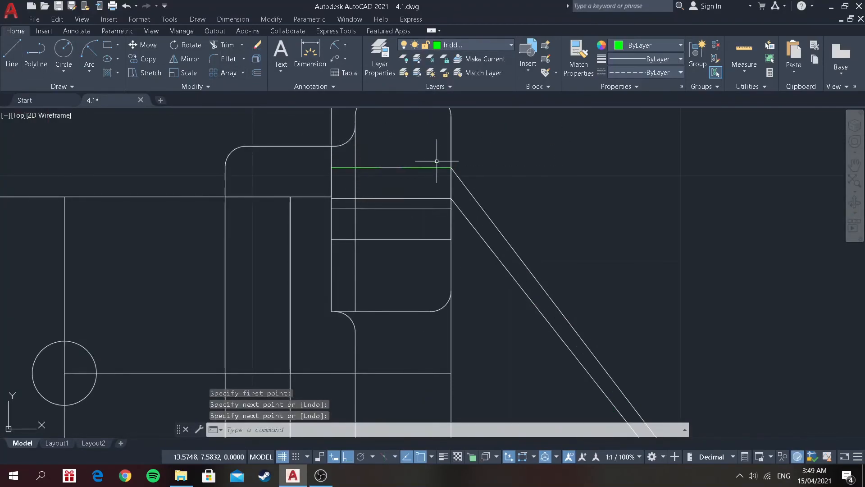
click(11, 55)
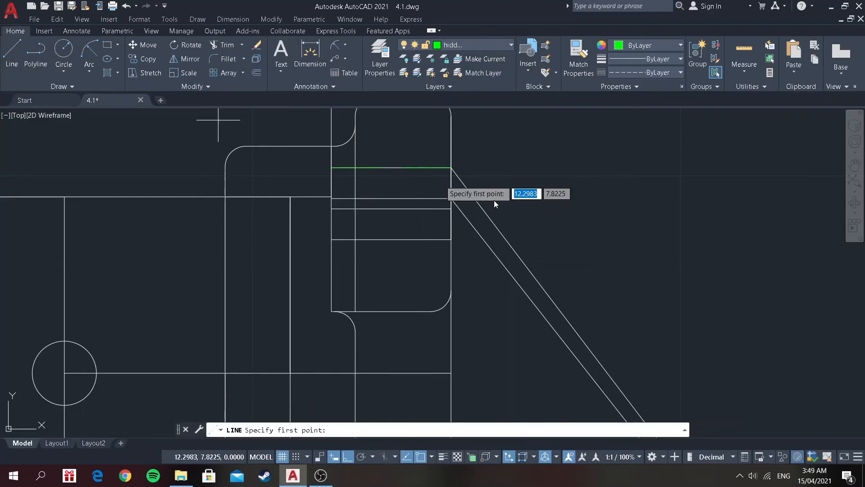
click(451, 198)
scroll(332, 198, up, 4)
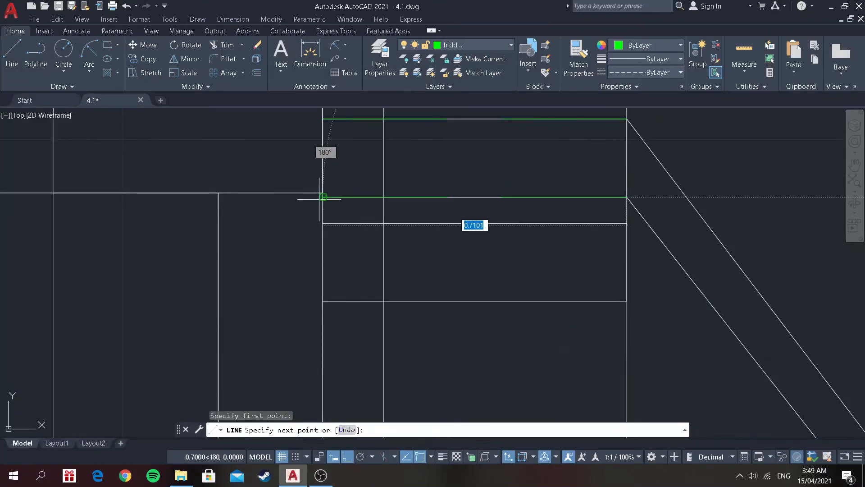
click(323, 197)
key(Return)
Draw hidden-layer lines over the two lower horizontal white lines in the side view's rounded top block.
click(11, 54)
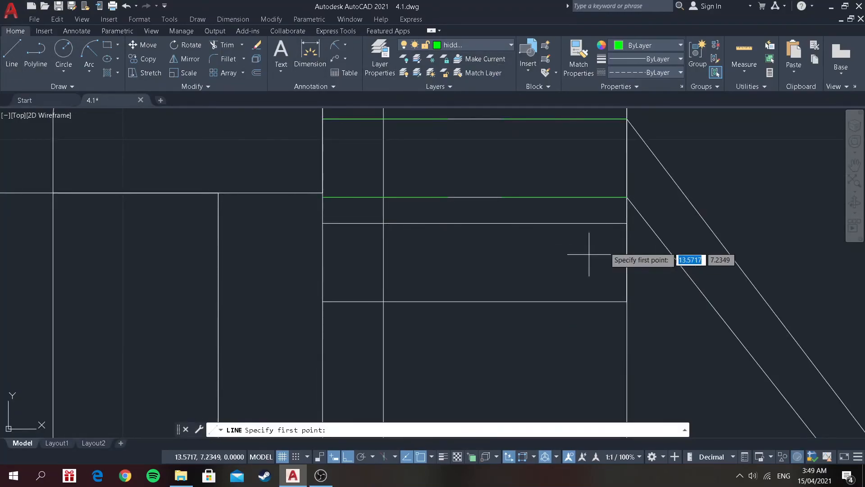
click(627, 223)
click(323, 222)
key(Return)
click(12, 54)
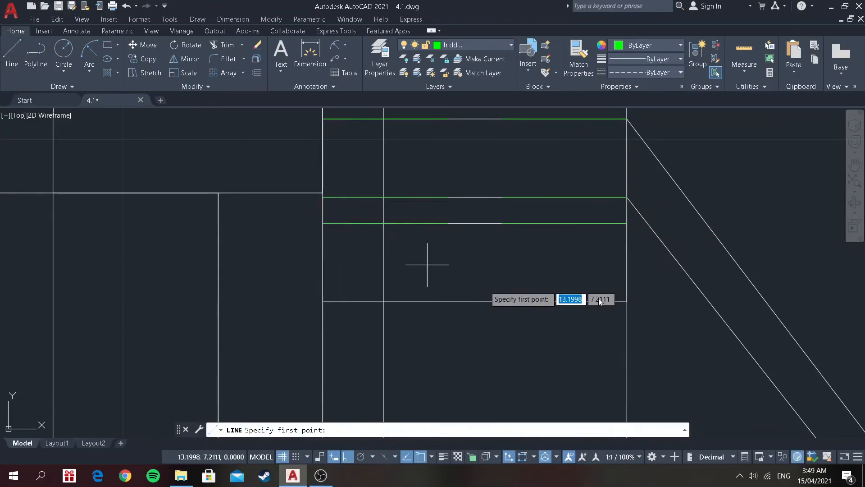
click(627, 301)
click(323, 301)
key(Return)
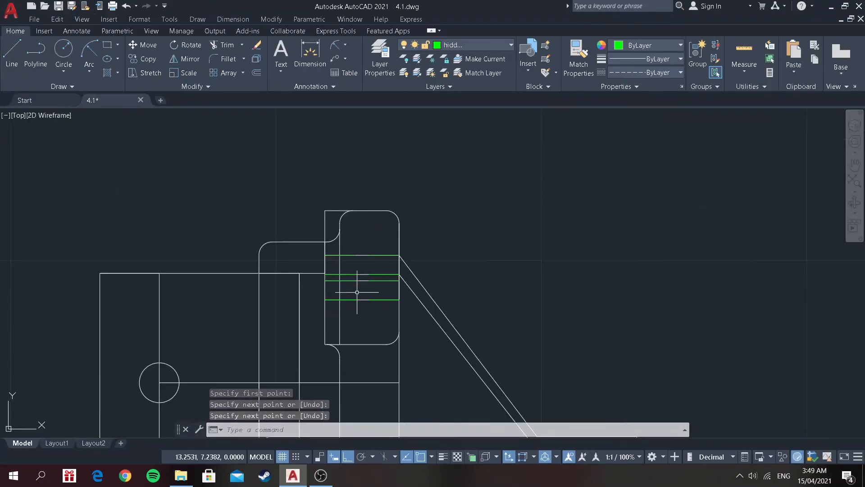
Draw a horizontal hidden line 1.30 long from the sloped rib's lower outer corner to the vertical edge on its left.
scroll(322, 297, down, 8)
scroll(346, 318, up, 2)
key(Return)
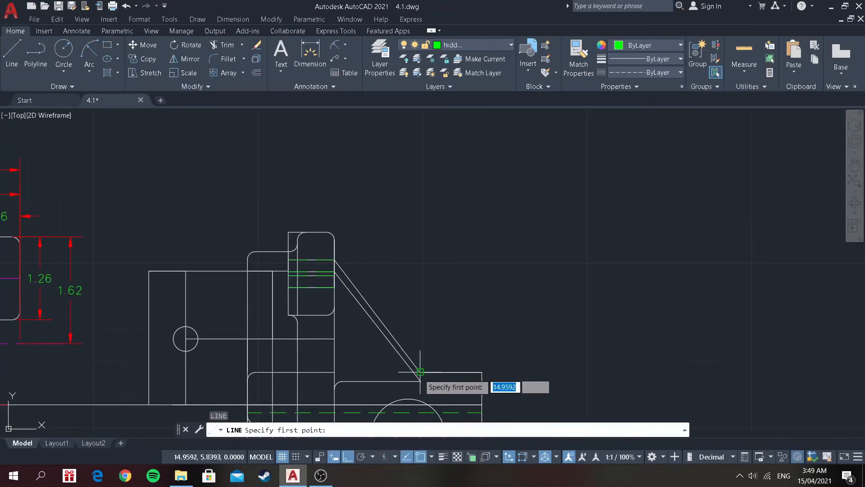
scroll(420, 371, up, 4)
click(420, 371)
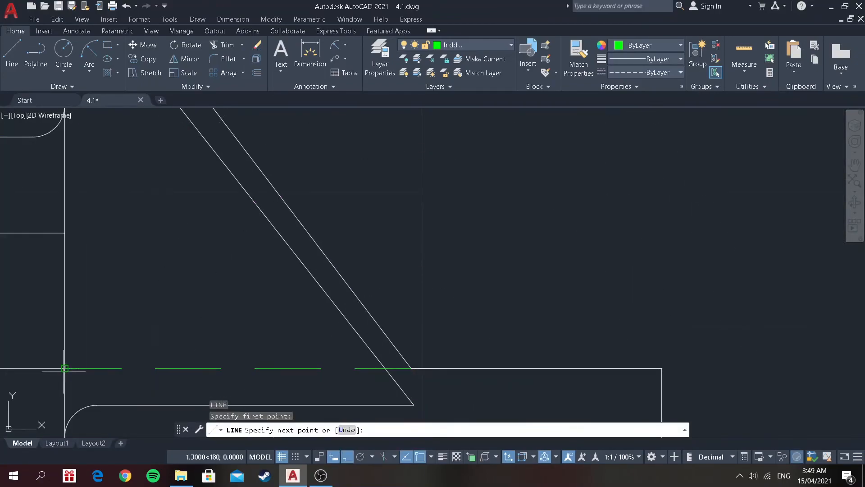
scroll(68, 363, down, 4)
scroll(88, 368, down, 4)
scroll(86, 368, up, 6)
scroll(72, 366, down, 6)
scroll(16, 368, up, 6)
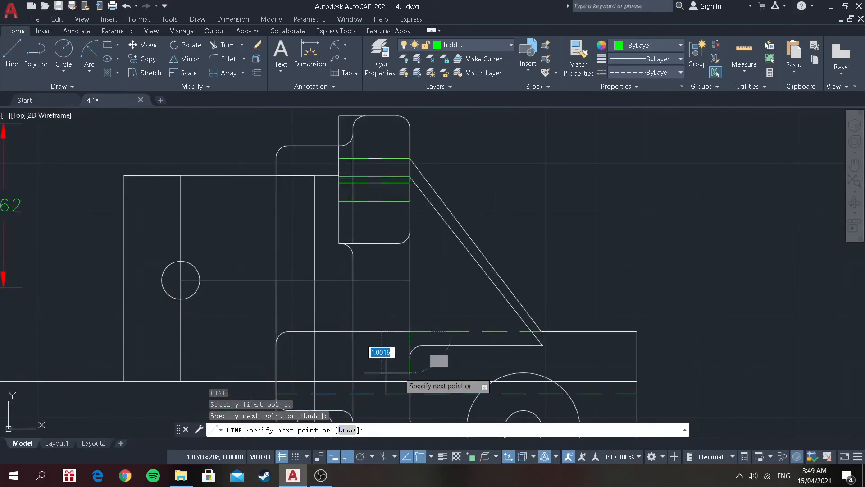
key(Return)
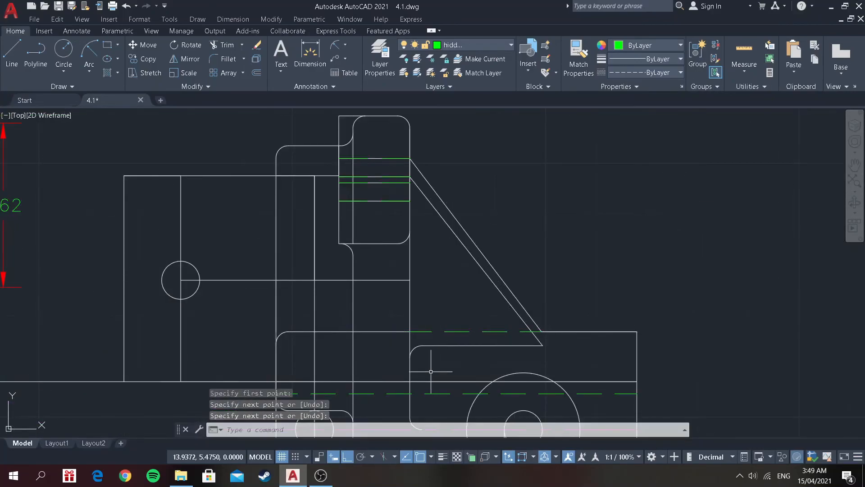
Draw hidden lines to the left block's outer edge from the lower fillet's end and, 1.88 long, from the point above on the block's inner vertical line.
click(12, 53)
click(286, 332)
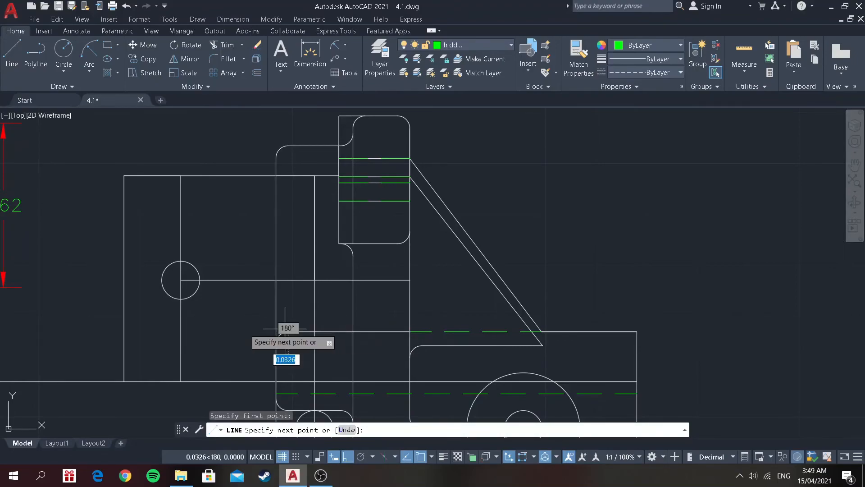
click(123, 331)
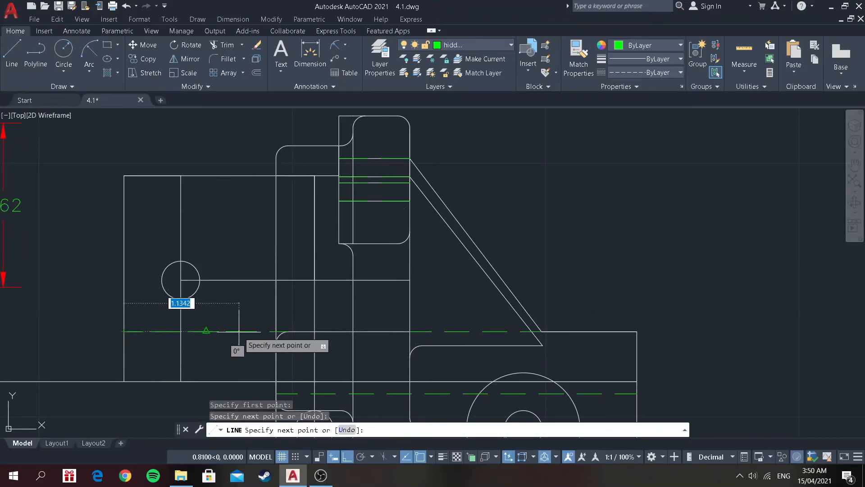
key(Return)
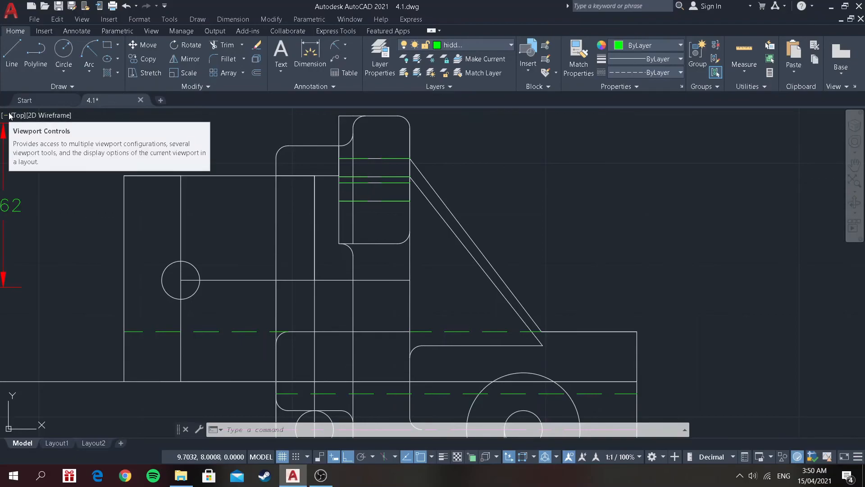
click(15, 52)
click(314, 227)
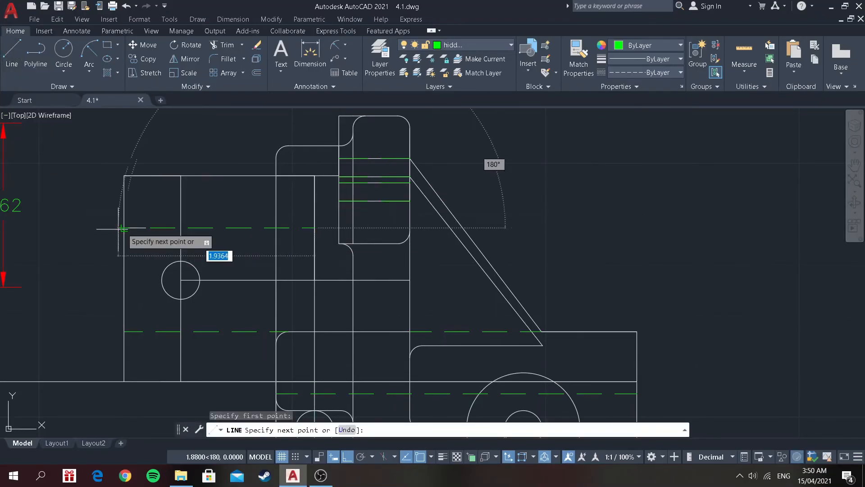
click(123, 228)
key(Return)
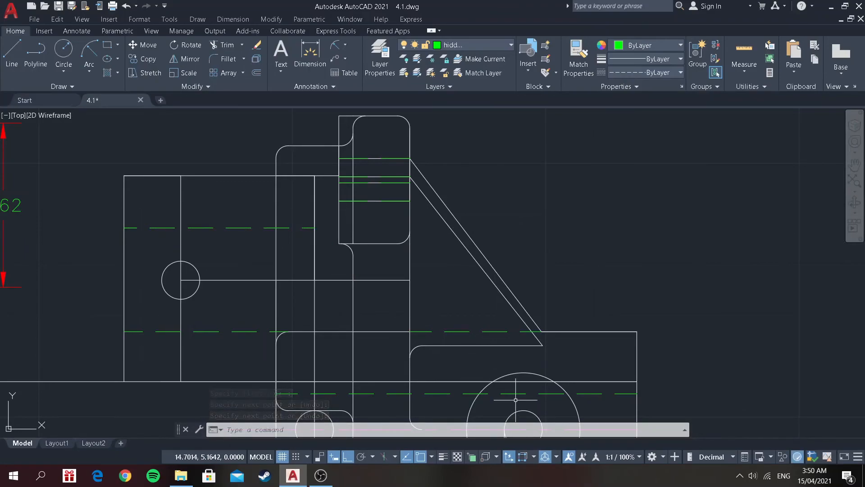
Set layer 0 as current and hide the objects on the hidden layer.
scroll(591, 295, down, 3)
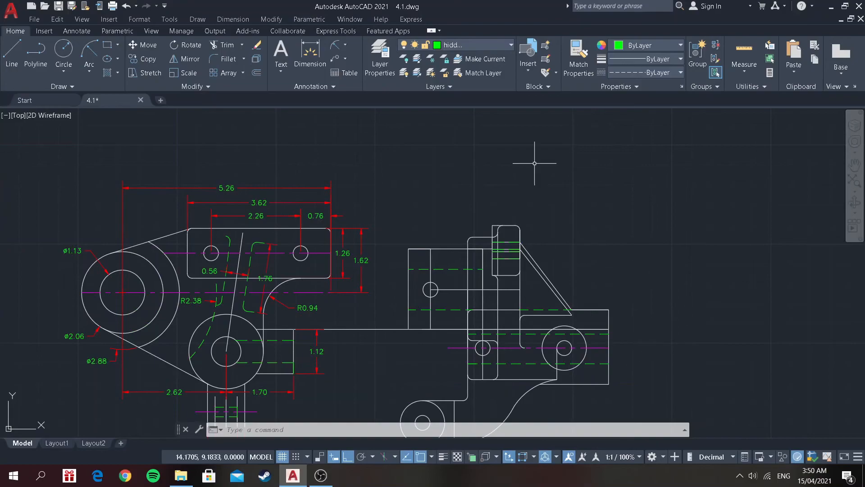
click(473, 45)
click(411, 100)
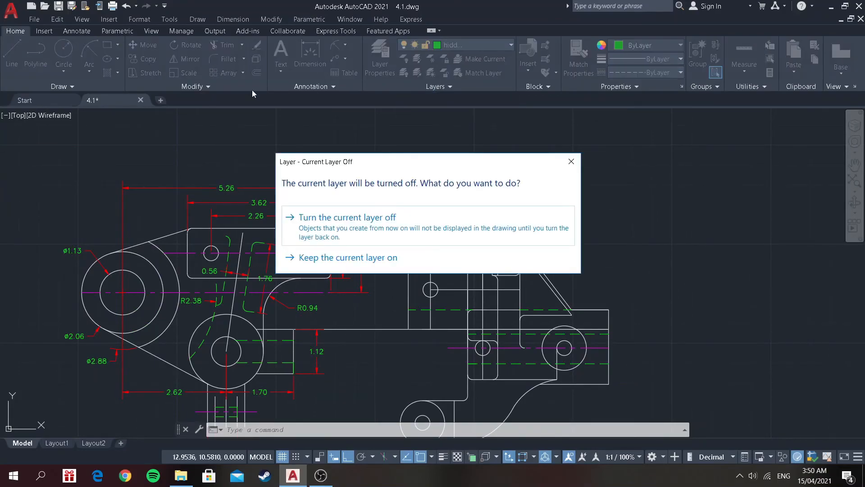
click(569, 164)
click(491, 46)
click(462, 55)
click(464, 44)
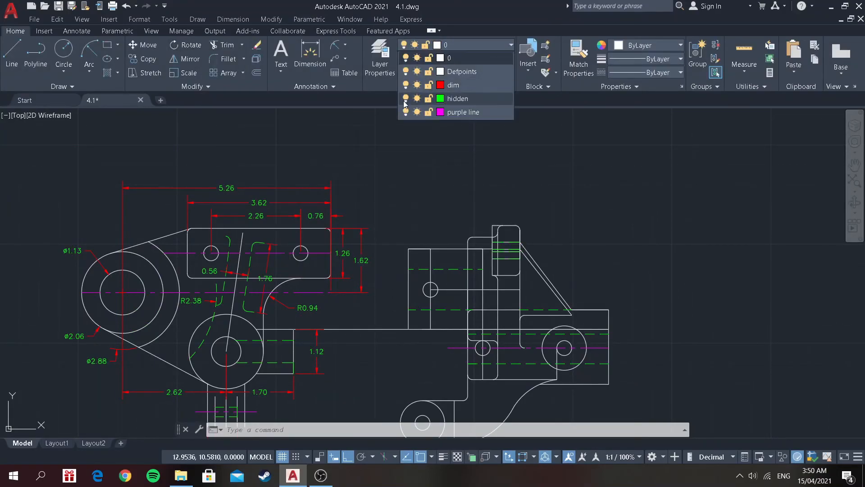
click(405, 99)
click(470, 54)
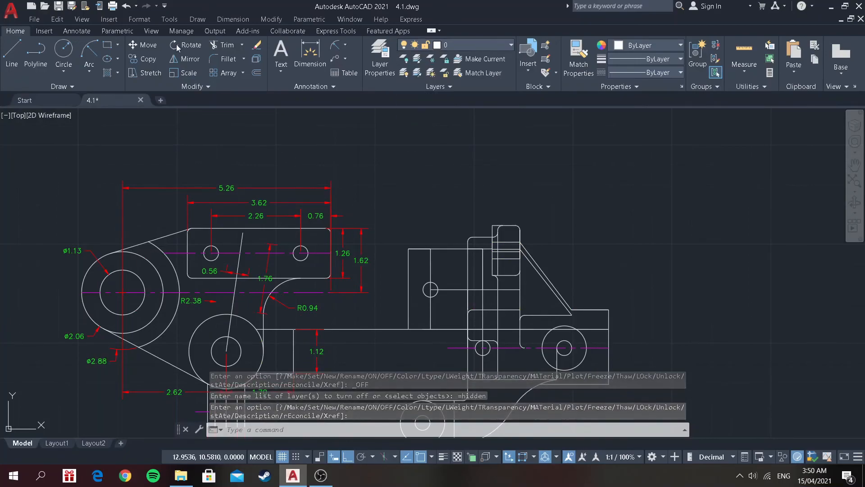
Erase the four white horizontal lines inside the side view's rounded top block and turn the hidden layer back on.
click(219, 44)
click(256, 45)
scroll(498, 244, up, 4)
click(596, 289)
click(493, 236)
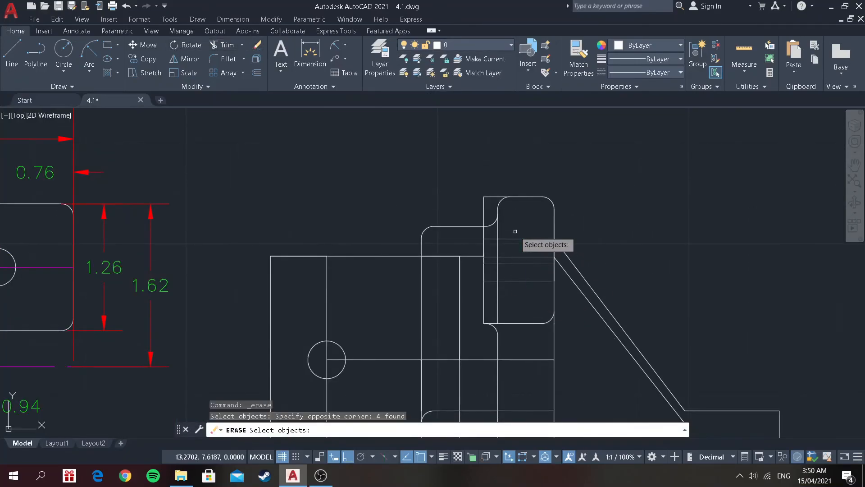
key(Return)
click(496, 46)
click(405, 98)
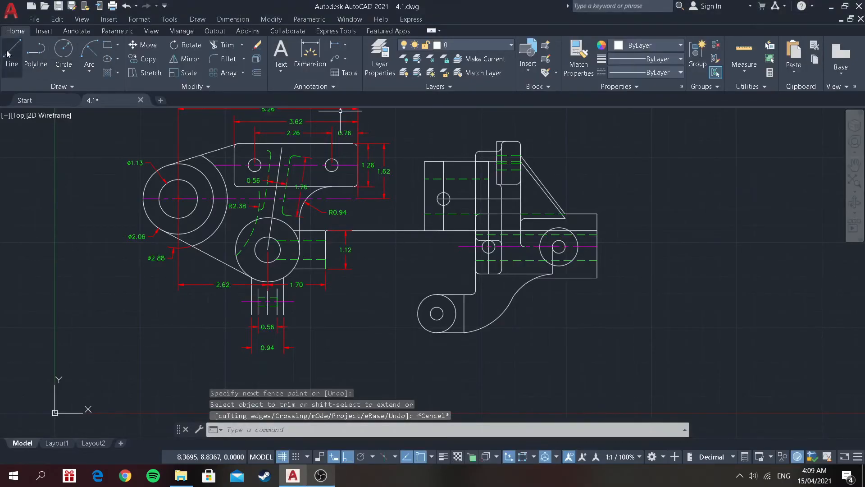
click(314, 55)
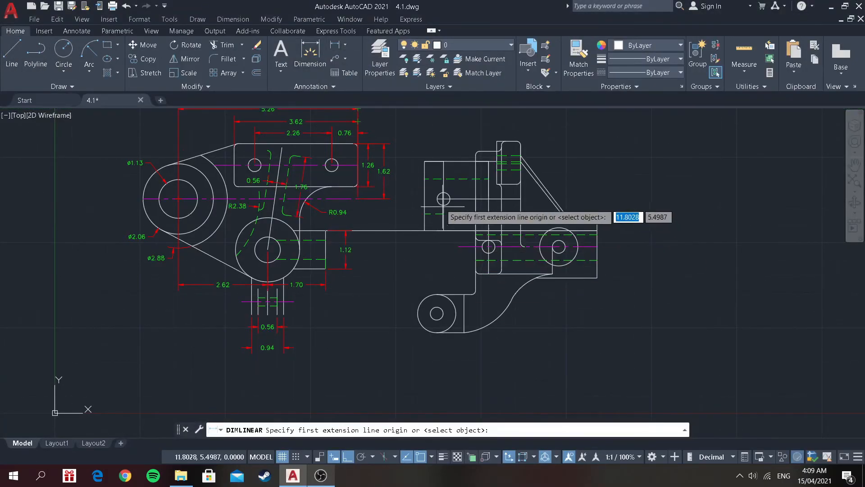
click(444, 198)
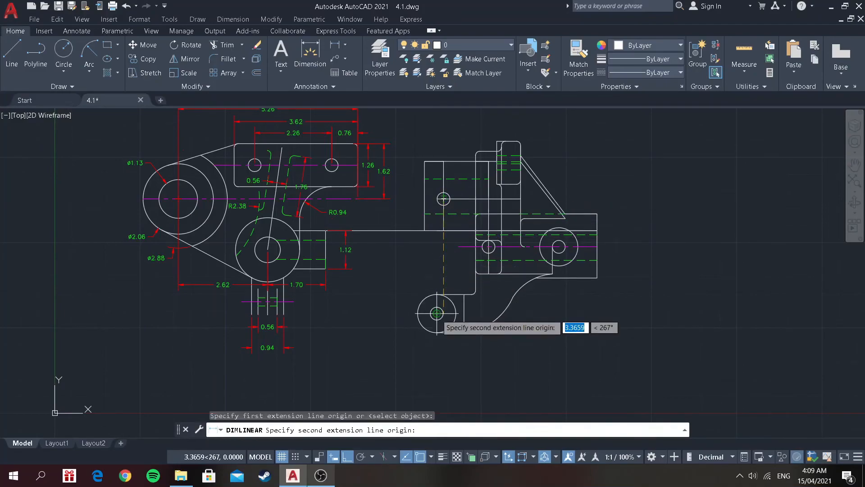
click(437, 312)
key(Escape)
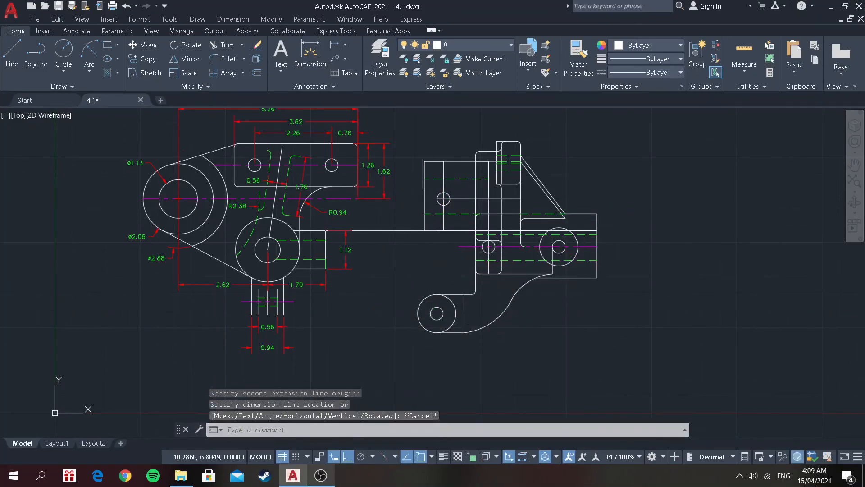
Make the dim layer current and dimension the vertical distance between the side view's left block hole centre and the lower boss centre.
scroll(425, 156, up, 4)
click(478, 45)
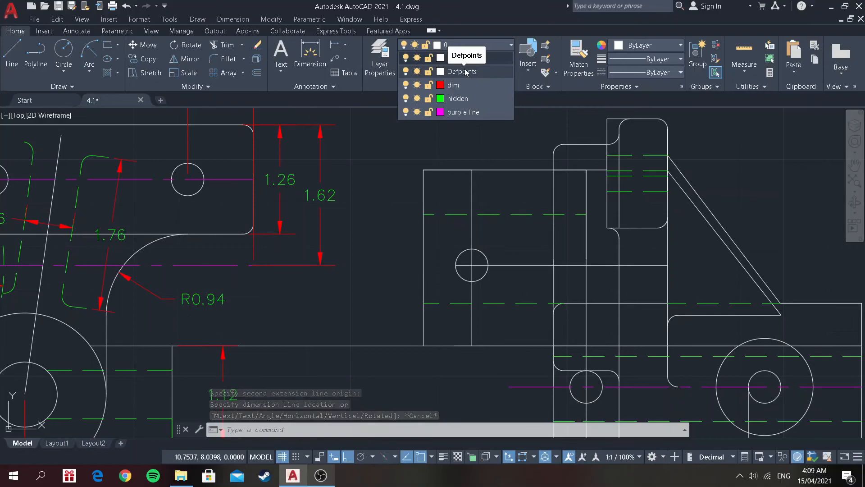
click(453, 85)
scroll(476, 148, down, 5)
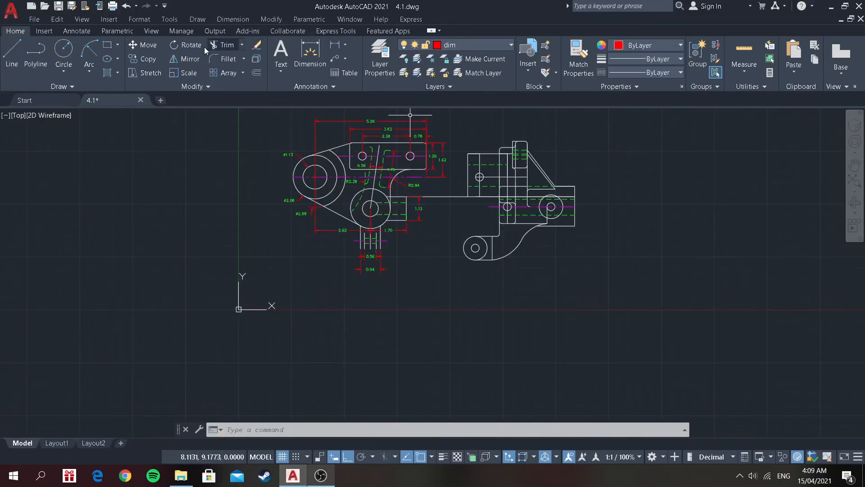
click(335, 45)
scroll(438, 146, up, 2)
click(504, 196)
click(499, 308)
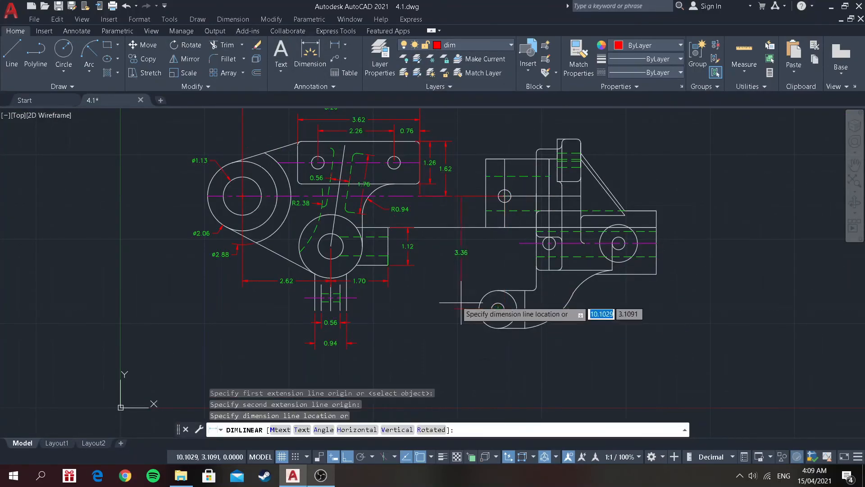
click(446, 282)
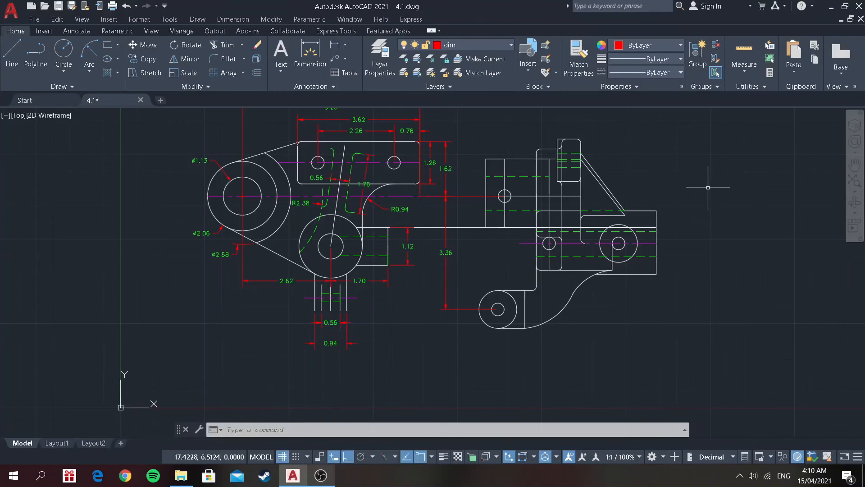
Dimension the side view's overall width from the left block's upper corner to the right block's outer edge, placing it above the view.
click(341, 46)
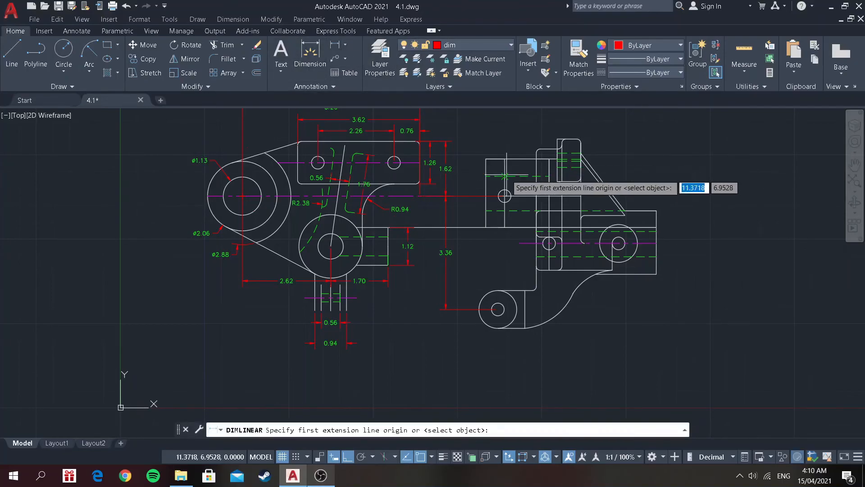
click(486, 158)
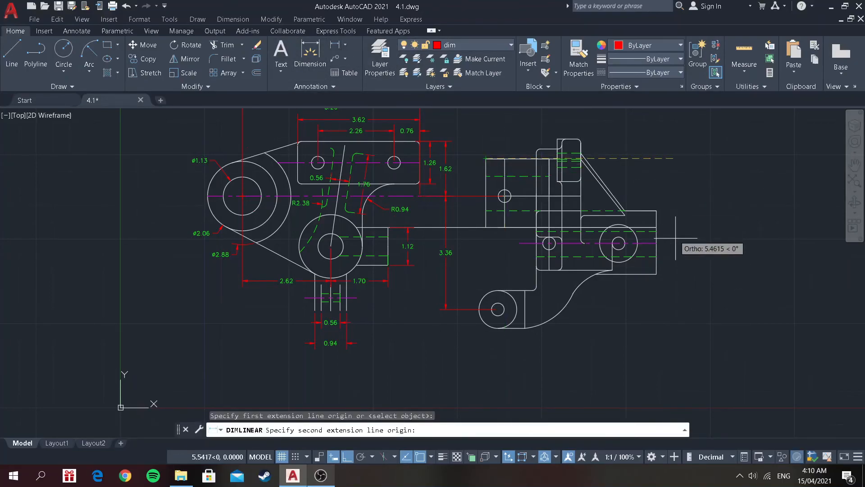
click(656, 210)
scroll(604, 140, down, 3)
scroll(649, 133, up, 3)
scroll(640, 126, up, 2)
scroll(636, 122, down, 4)
click(635, 122)
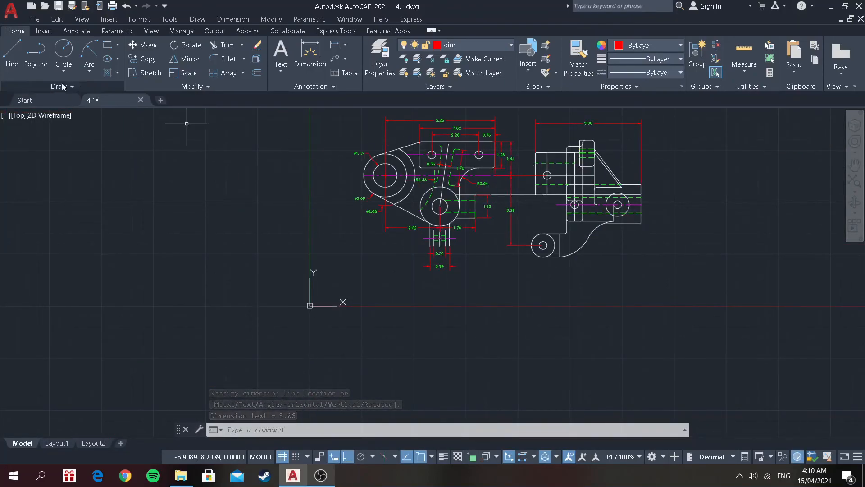
Add a linear dimension above the left block from its outer edge to the vertical line through its hole.
scroll(636, 126, up, 5)
click(439, 261)
click(14, 58)
click(334, 46)
click(383, 195)
click(411, 194)
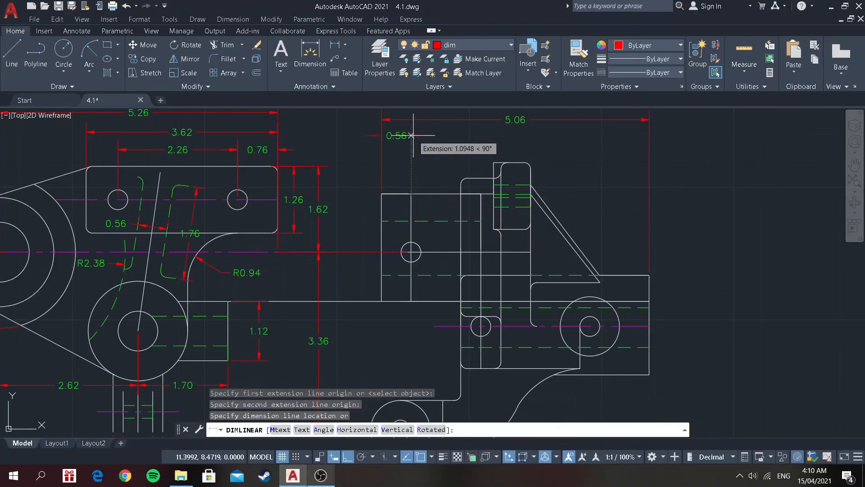
click(411, 164)
Try a linear dimension from the upright's left edge to the rounded top block, and undo it.
click(335, 45)
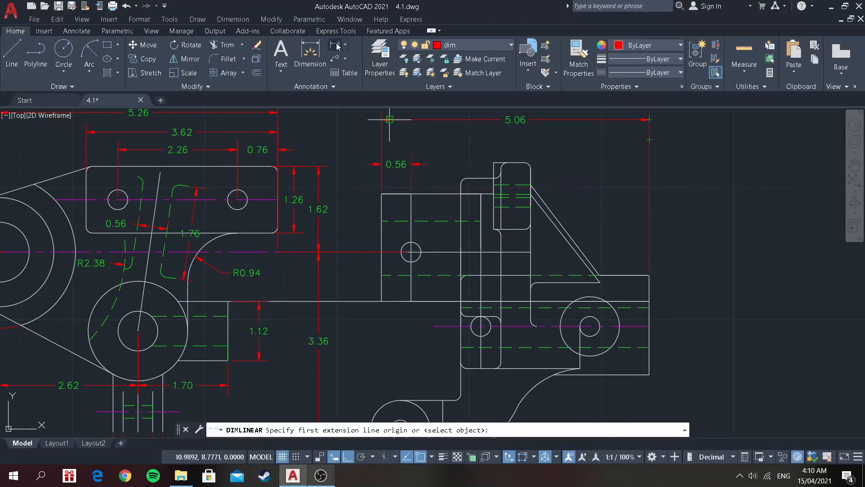
click(480, 177)
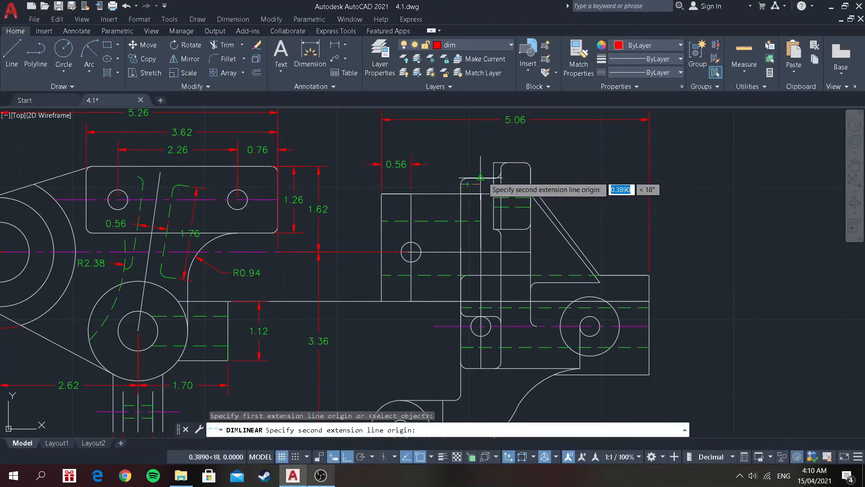
click(494, 171)
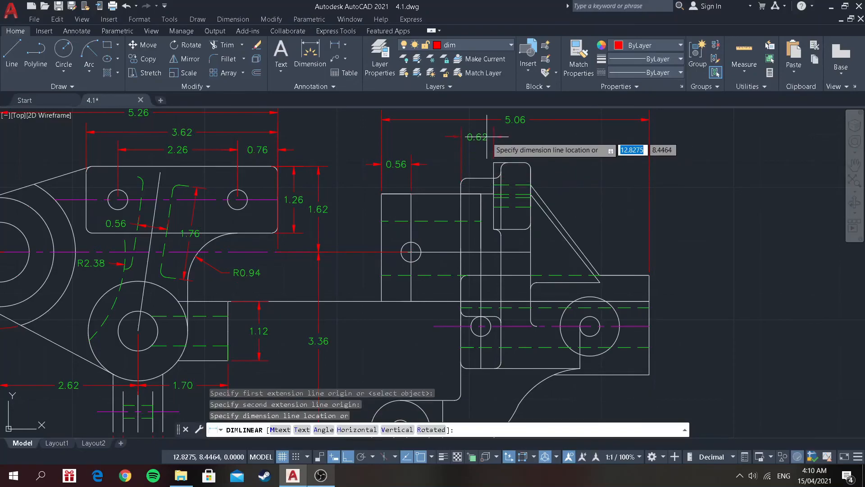
click(487, 136)
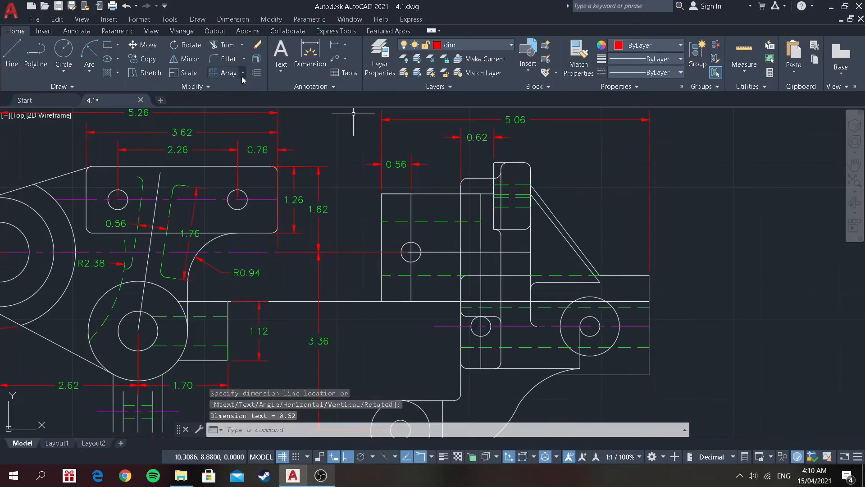
key(ctrl+z)
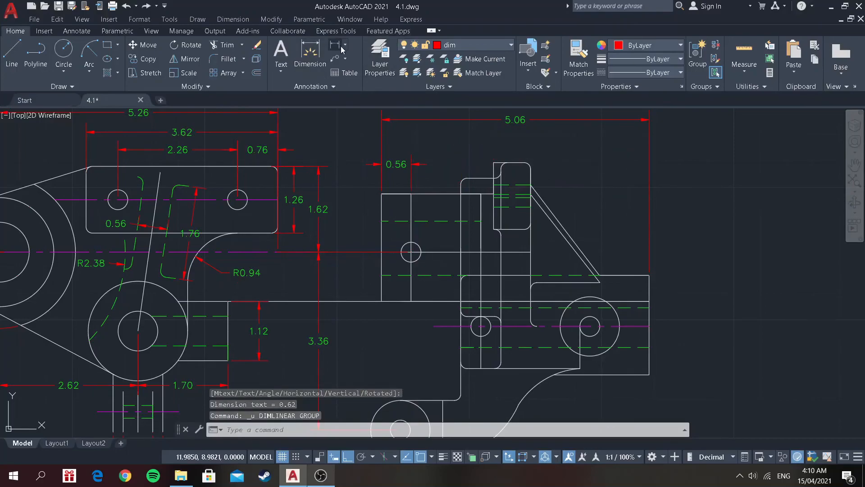
Dimension the horizontal offset from the upright's left edge to the rounded top block, and the top block's width, above the view.
click(336, 46)
click(460, 180)
click(494, 163)
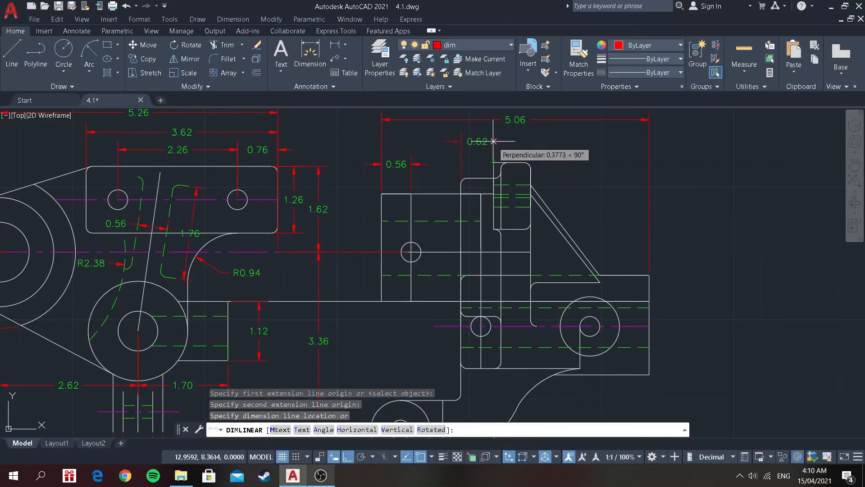
click(494, 141)
click(334, 47)
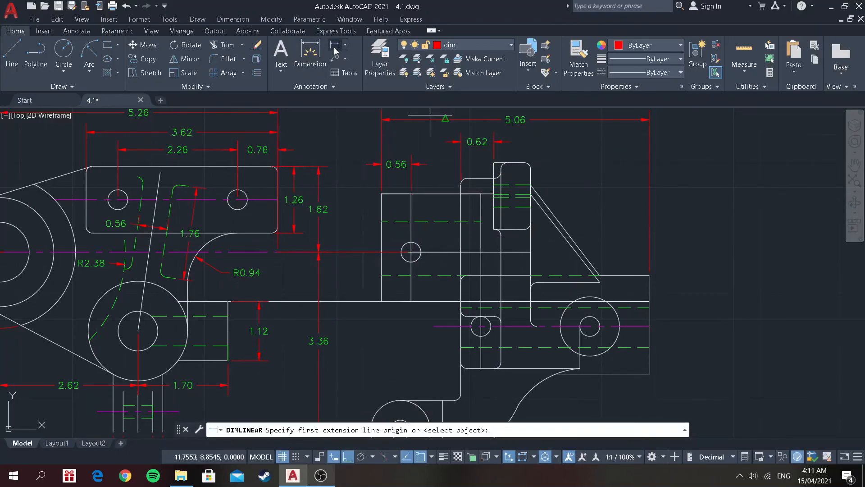
click(495, 163)
click(531, 170)
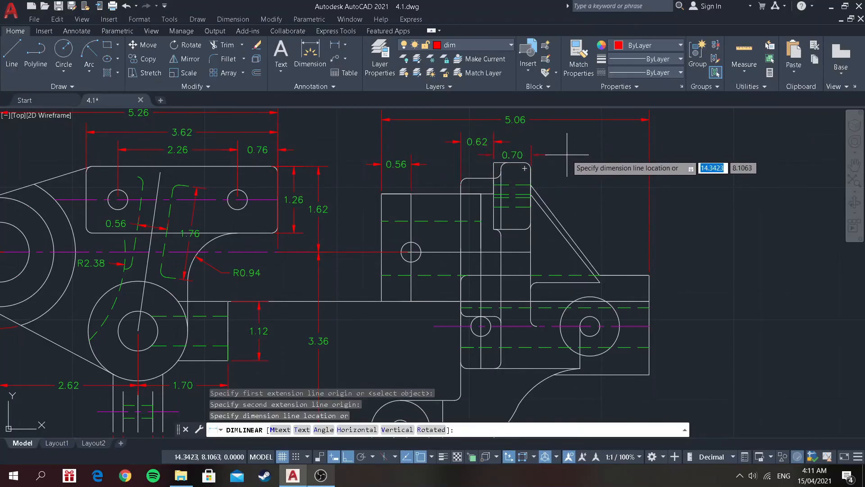
click(568, 153)
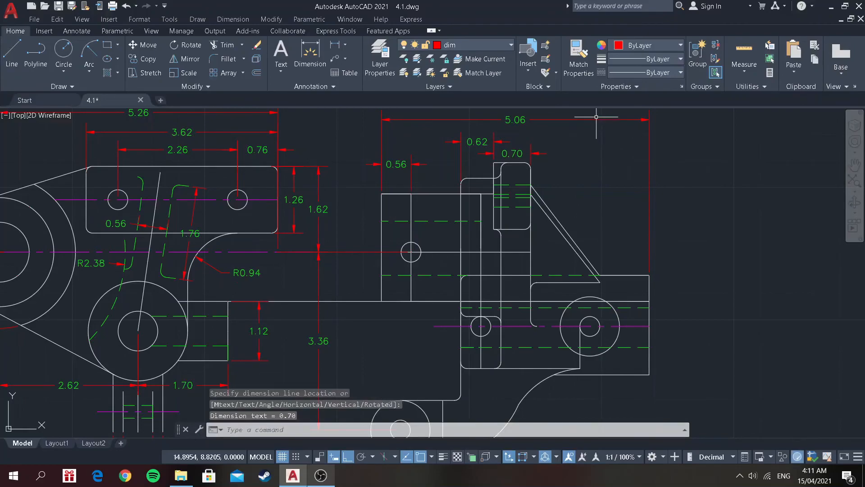
Dimension the horizontal distance from the top block's right edge to the sloped rib's lower outer corner, beside the block's width dimension.
click(334, 47)
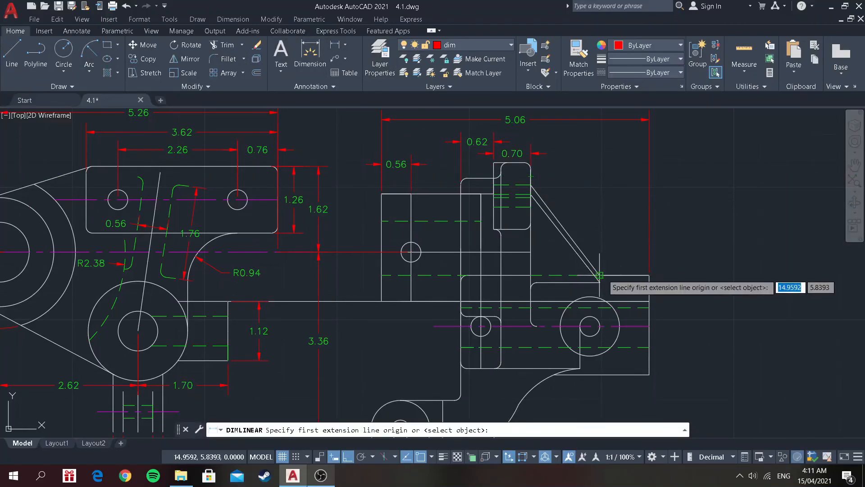
click(600, 275)
click(531, 169)
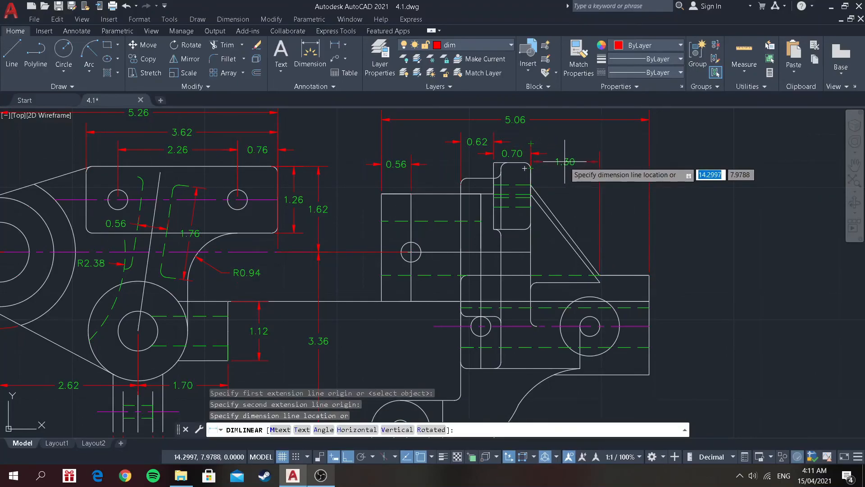
click(613, 161)
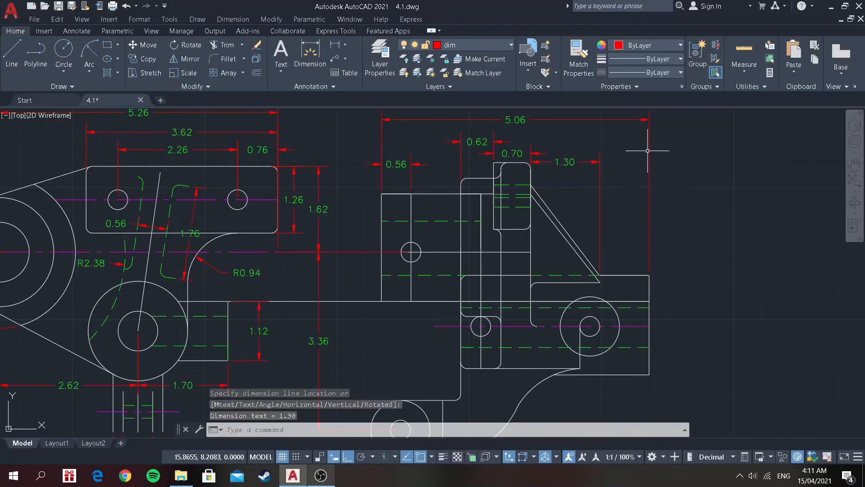
Dimension the upright's thickness between its two vertical edges just below the rounded top block.
click(335, 45)
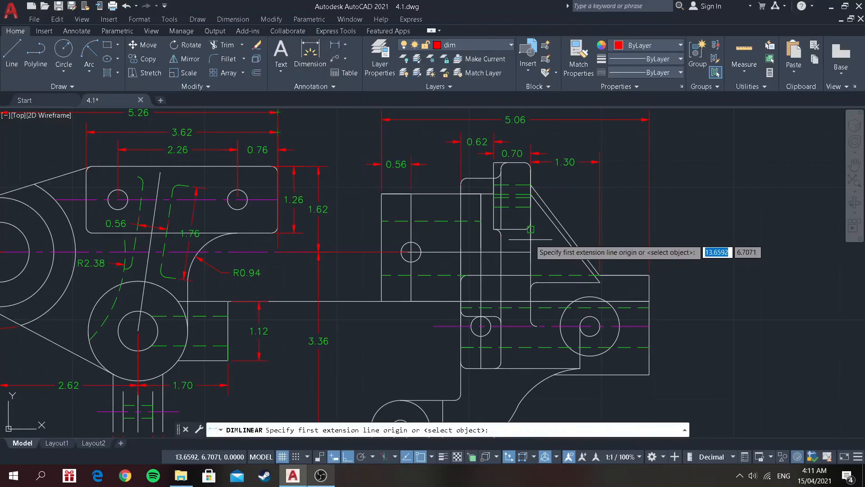
key(Escape)
key(Return)
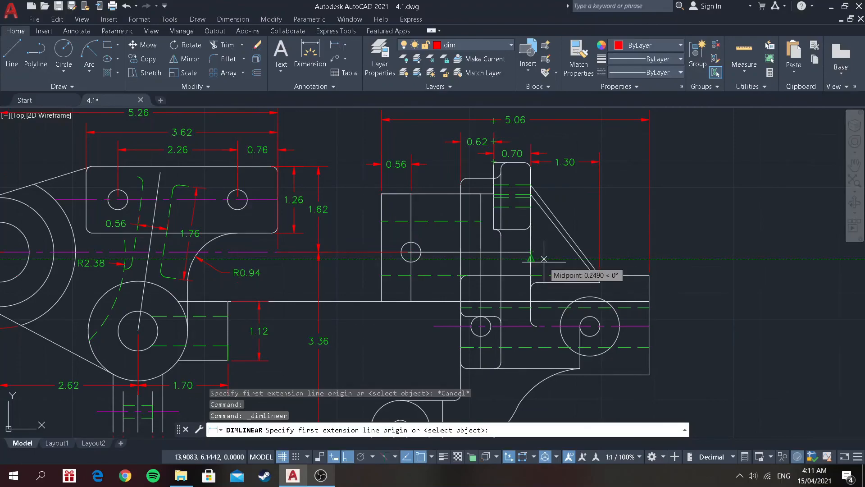
scroll(530, 268, up, 4)
click(519, 234)
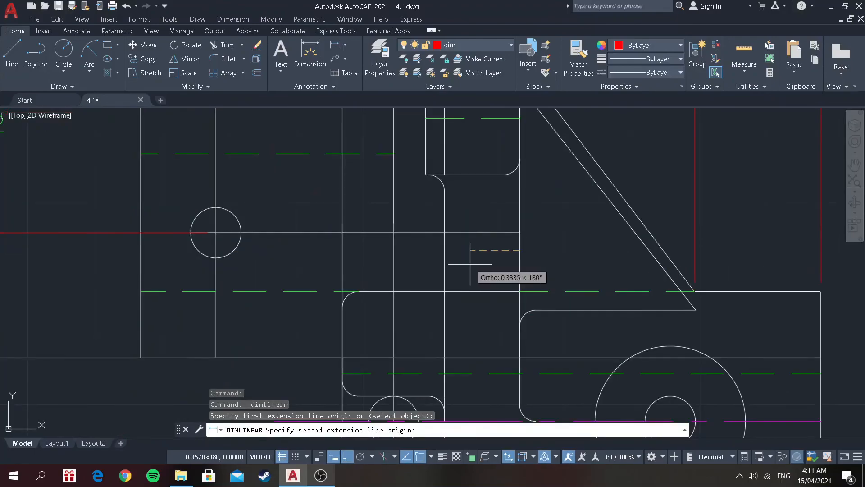
click(445, 253)
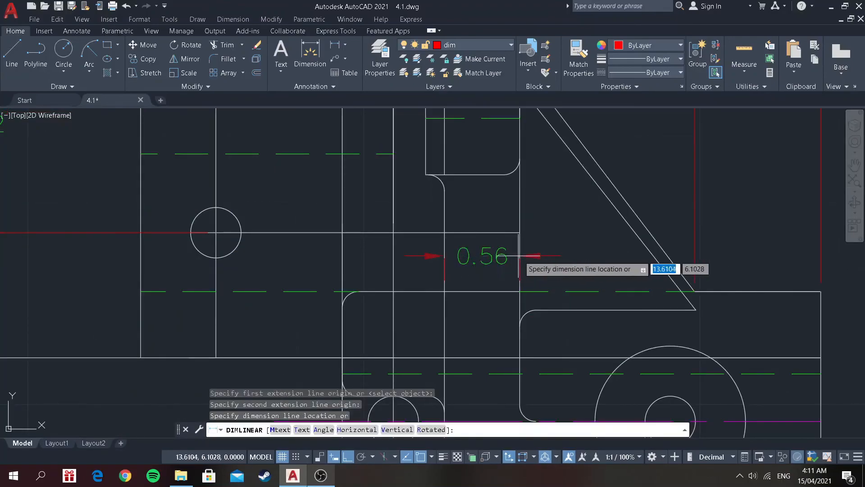
click(548, 253)
scroll(606, 222, down, 2)
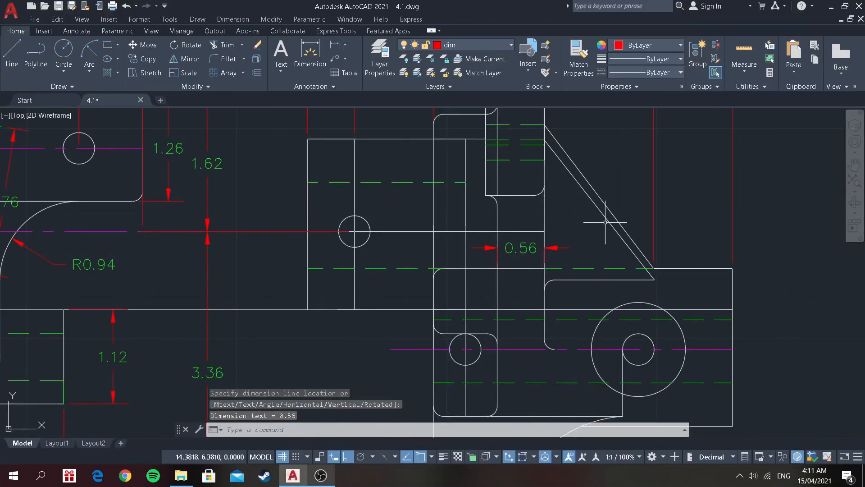
Dimension the left block's width from its outer edge to its inner vertical line, placing the dimension inside the block above the upper hidden line.
click(335, 45)
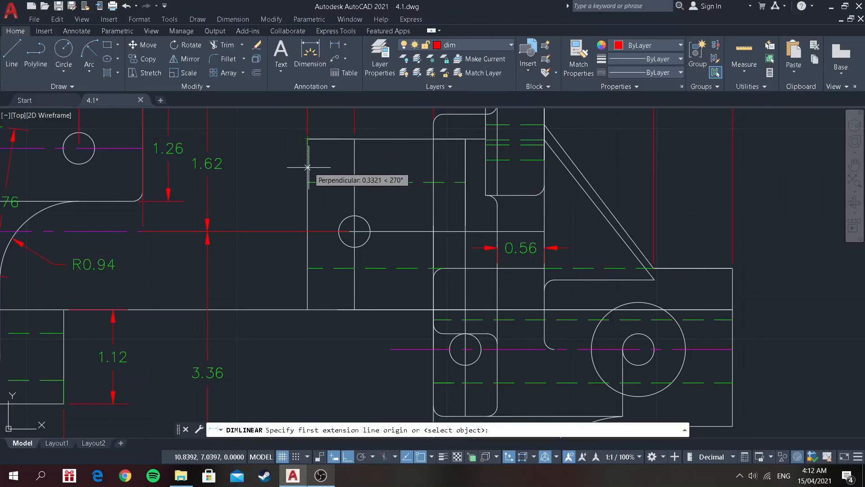
click(307, 167)
click(465, 169)
click(413, 168)
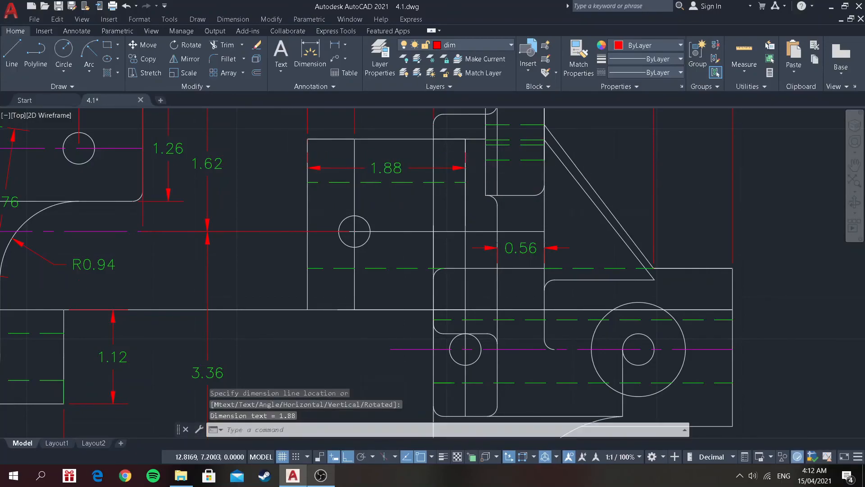
Try a vertical dimension of the right block's height beside its outer edge, and undo it.
scroll(474, 153, down, 3)
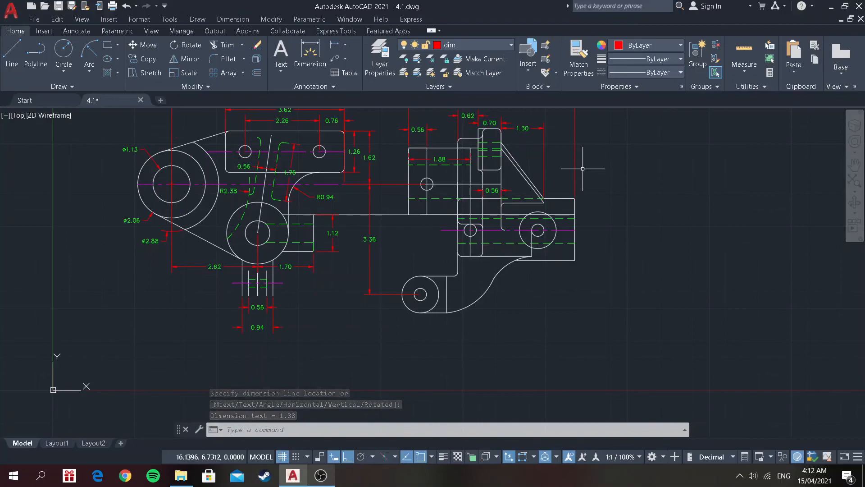
click(334, 45)
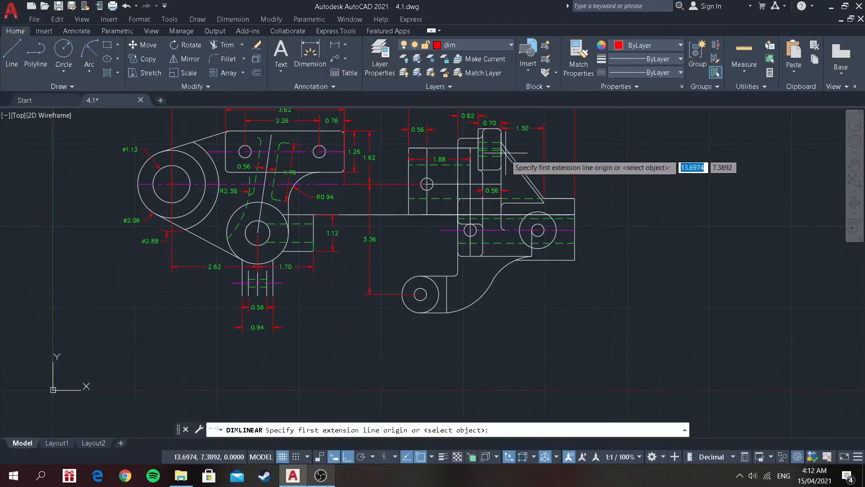
click(574, 199)
click(573, 255)
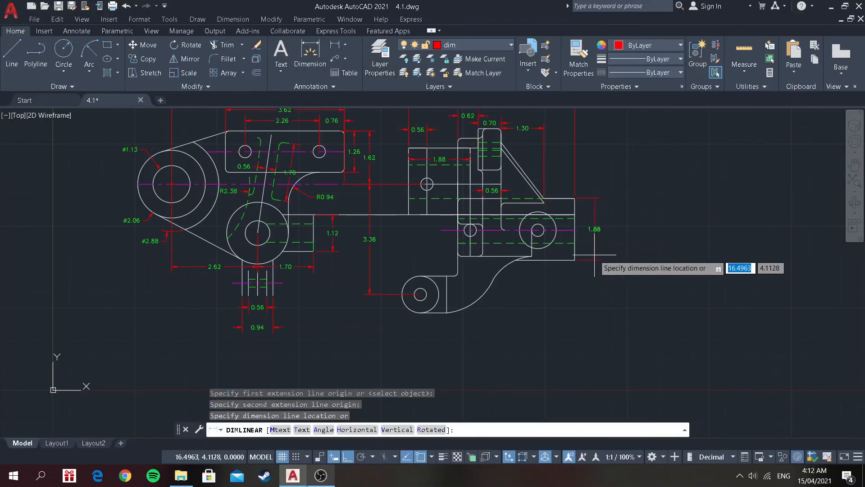
click(593, 255)
key(ctrl+z)
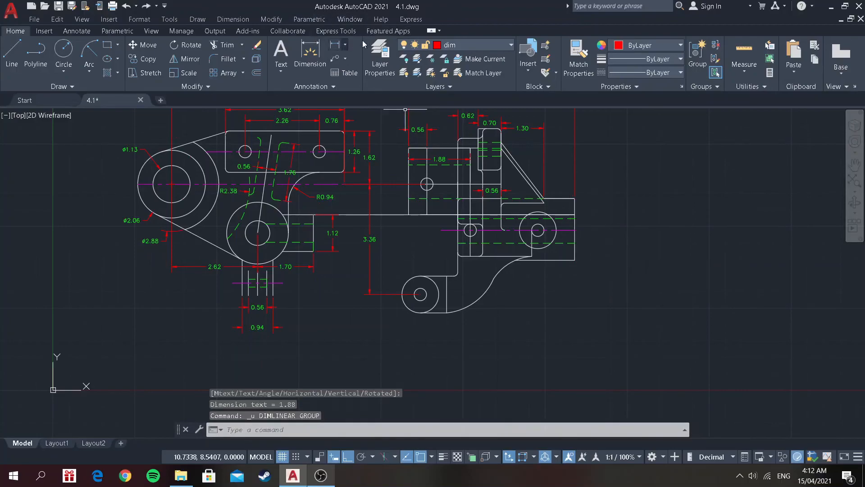
Try placing the right block's height dimension close to its outer edge, and undo it.
click(338, 46)
click(575, 199)
click(576, 259)
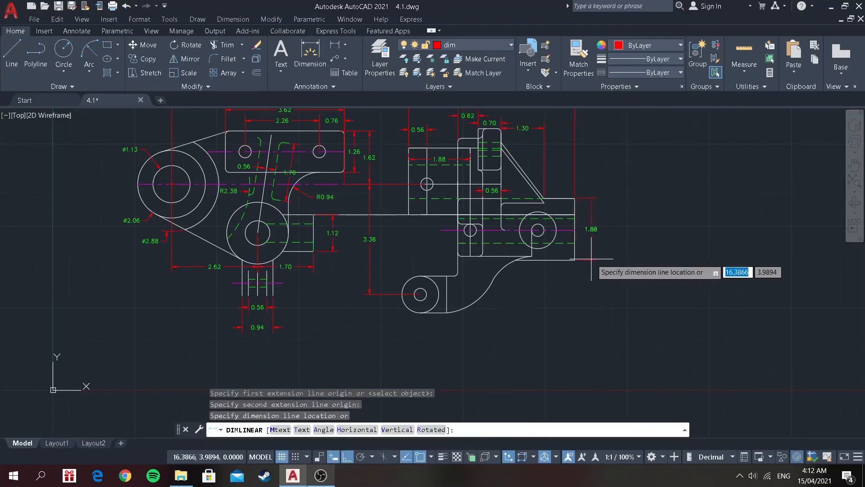
click(600, 257)
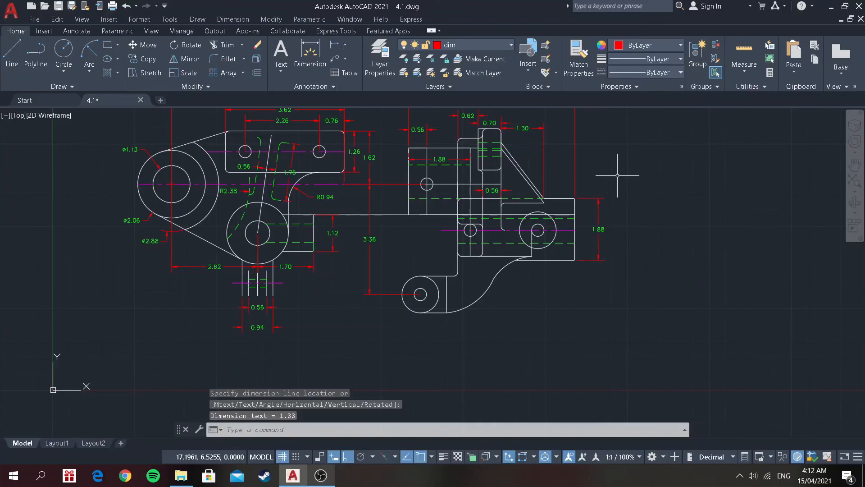
key(ctrl+z)
Dimension the right block's full height, placing the vertical dimension well clear of its outer edge.
click(333, 46)
click(574, 198)
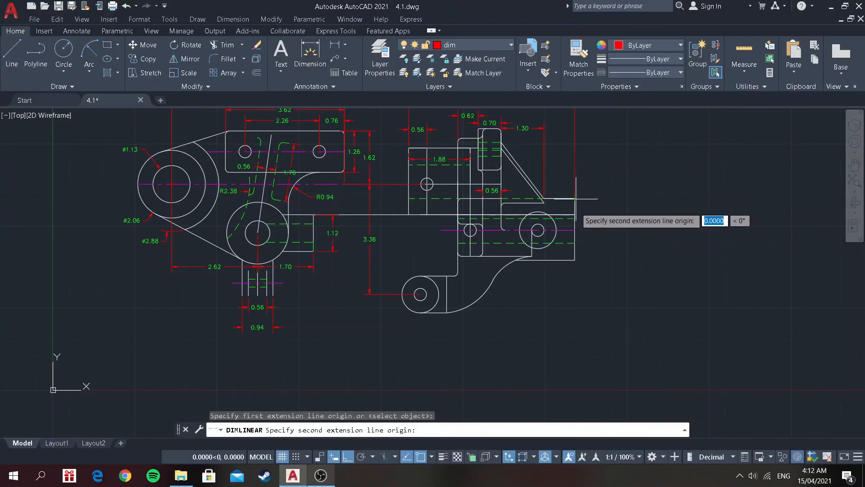
click(575, 259)
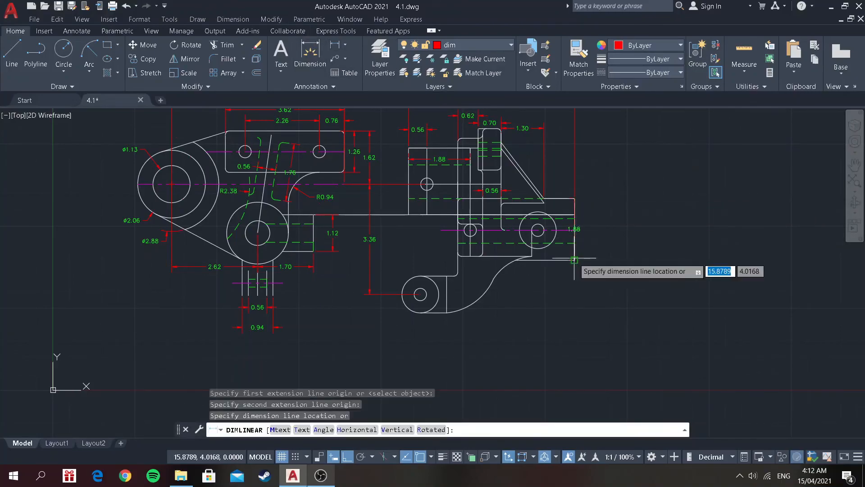
click(619, 257)
Add a 2.3 vertical dimension running down from the centreline at the right block's outer edge, placed between the block and its height dimension.
click(334, 45)
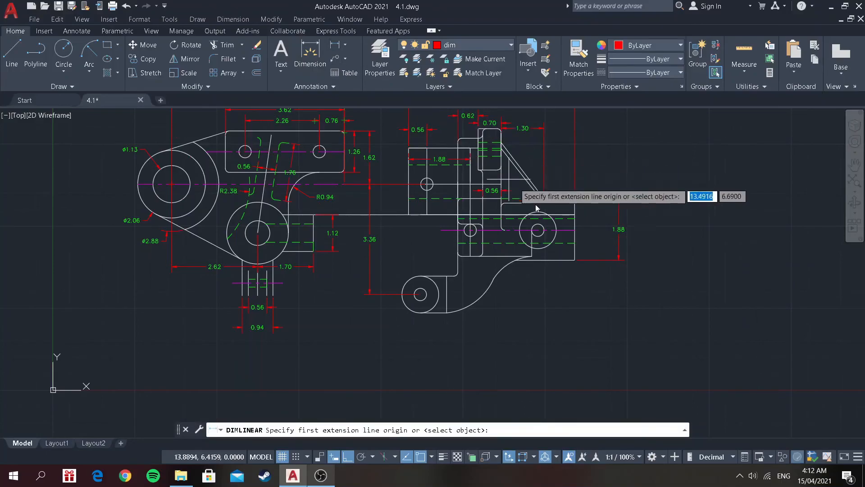
click(575, 230)
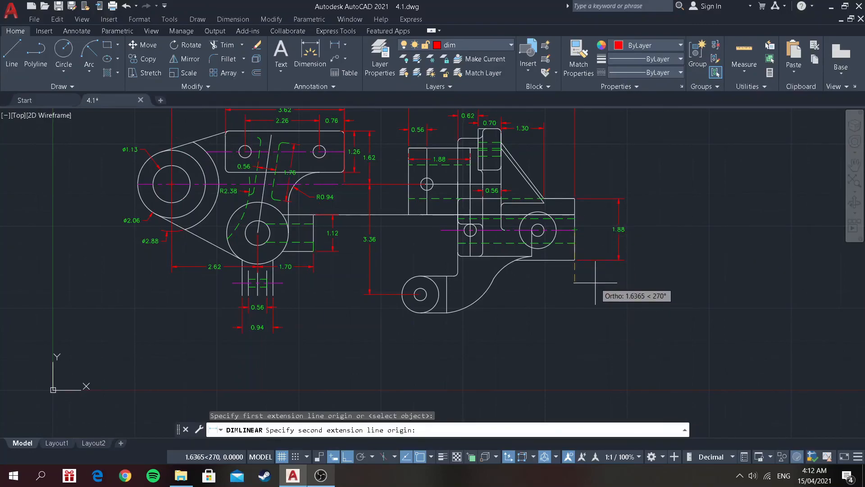
text(2.3)
key(Return)
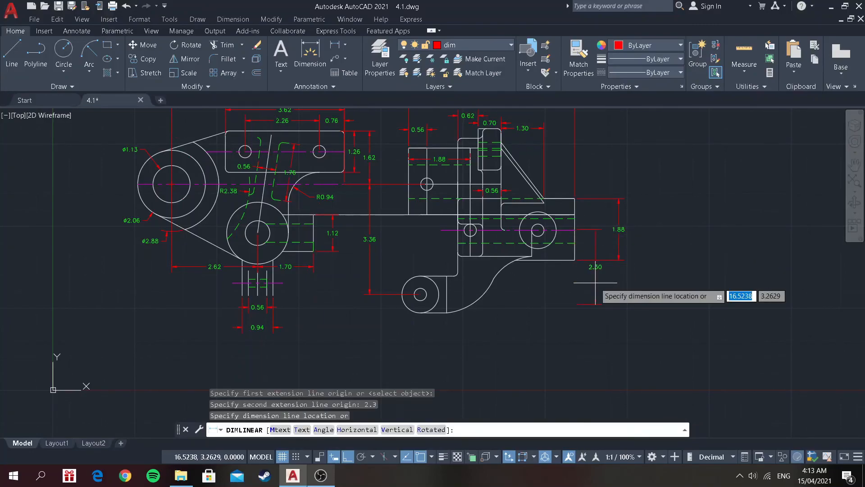
click(590, 284)
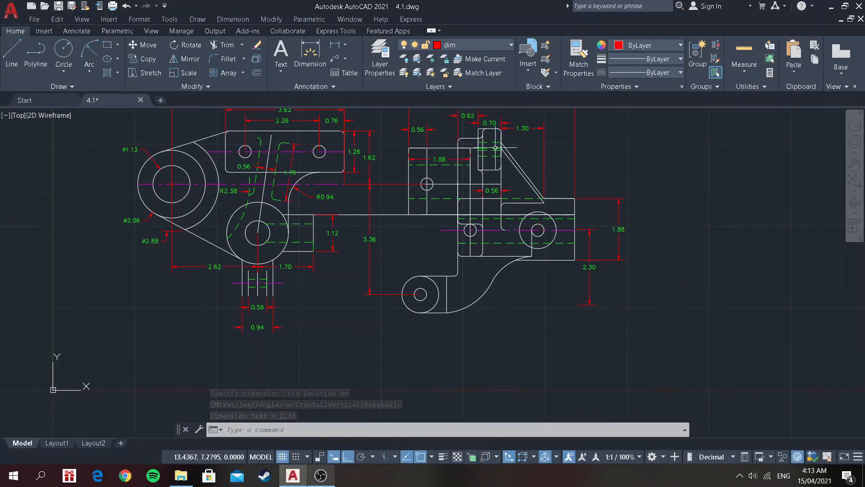
Dimension the horizontal distance from the right block's hole centre to its outer edge, just below the block.
click(334, 45)
click(538, 230)
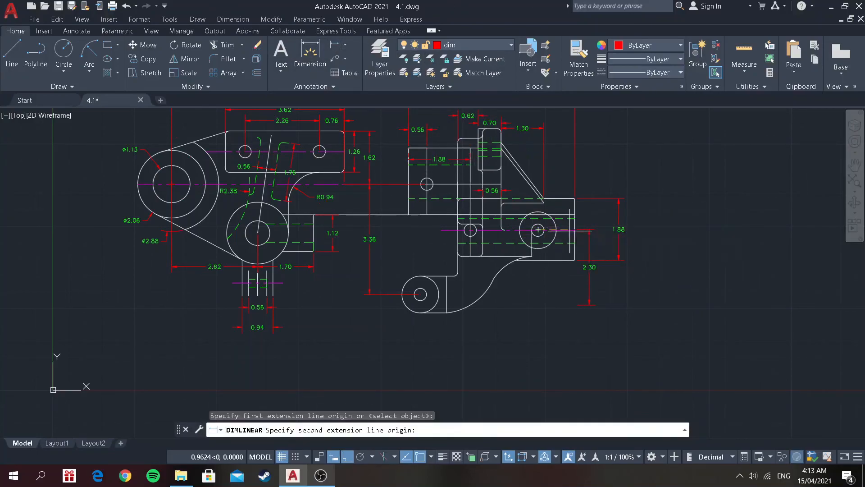
click(574, 260)
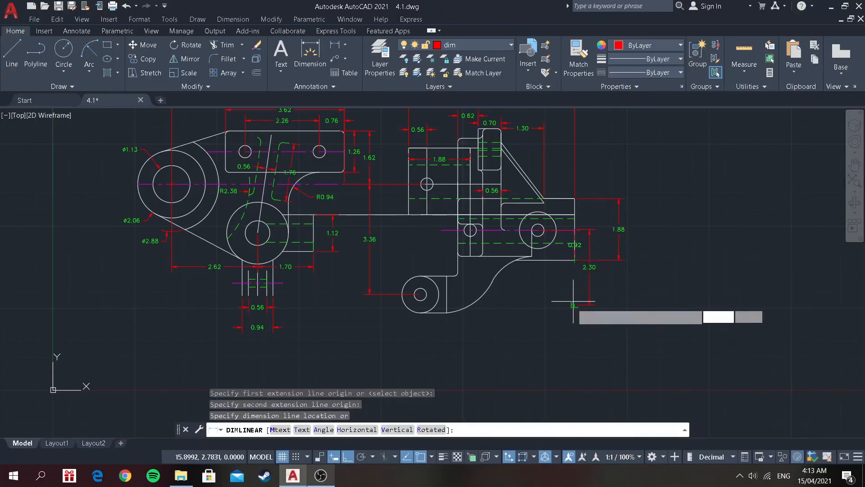
click(568, 278)
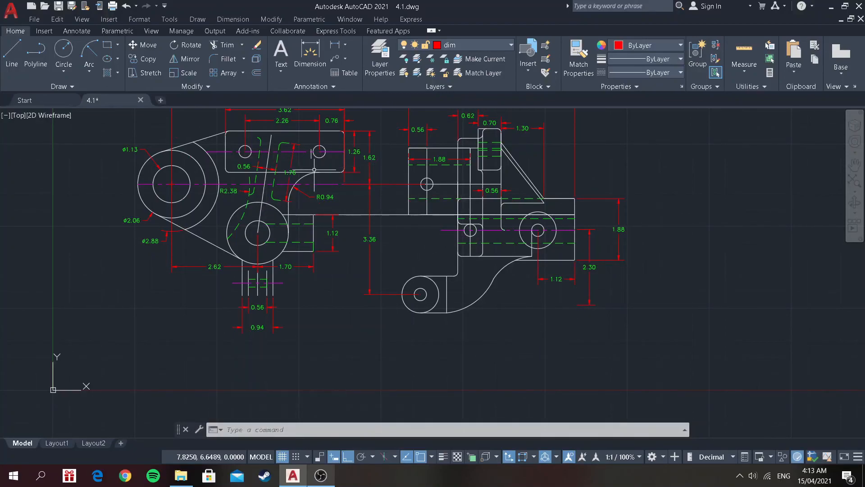
Dimension the horizontal distance from the lower boss's centre to the right block's outer edge, placing it below the side view.
click(310, 54)
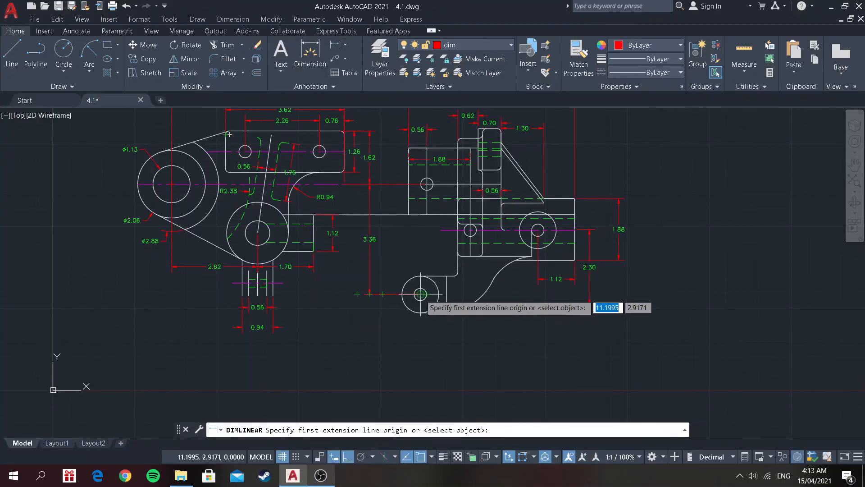
click(420, 294)
click(575, 260)
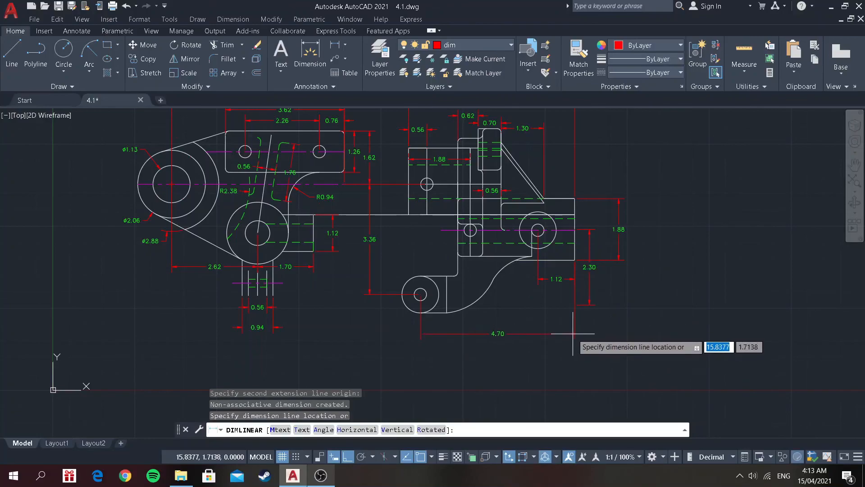
click(573, 334)
Dimension the horizontal distance from the lower boss's centre to the vertical line beside it, above the overall lower dimension.
click(335, 44)
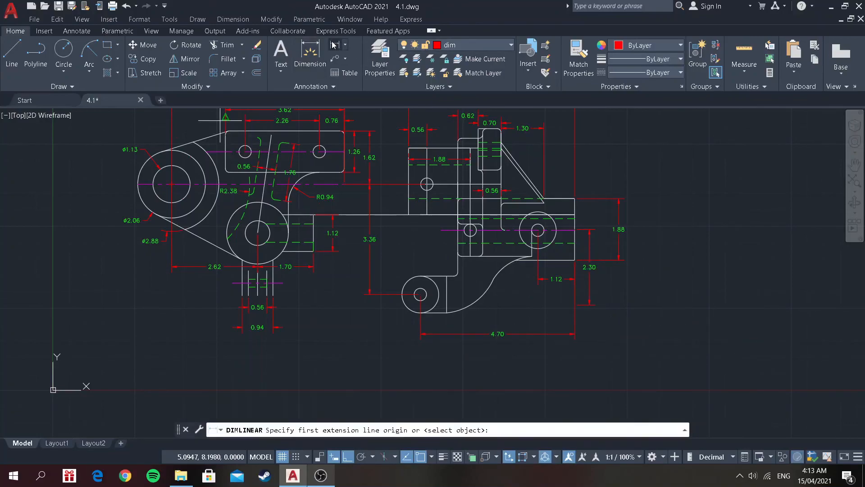
click(420, 295)
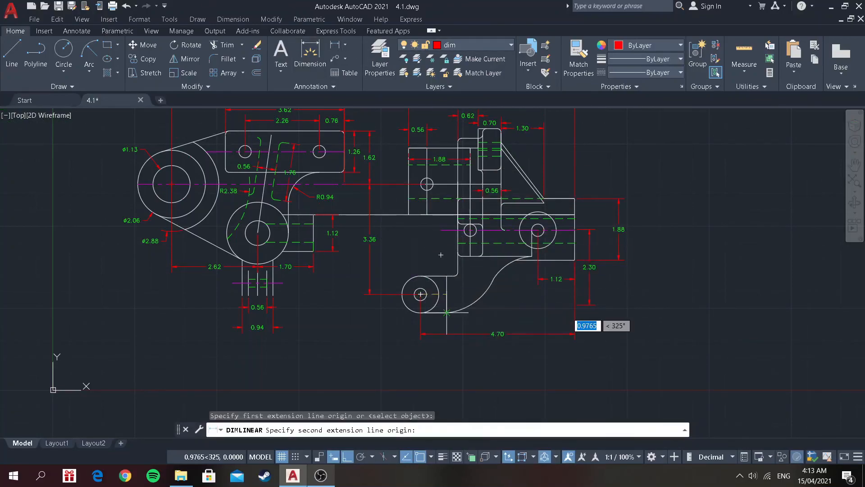
click(446, 311)
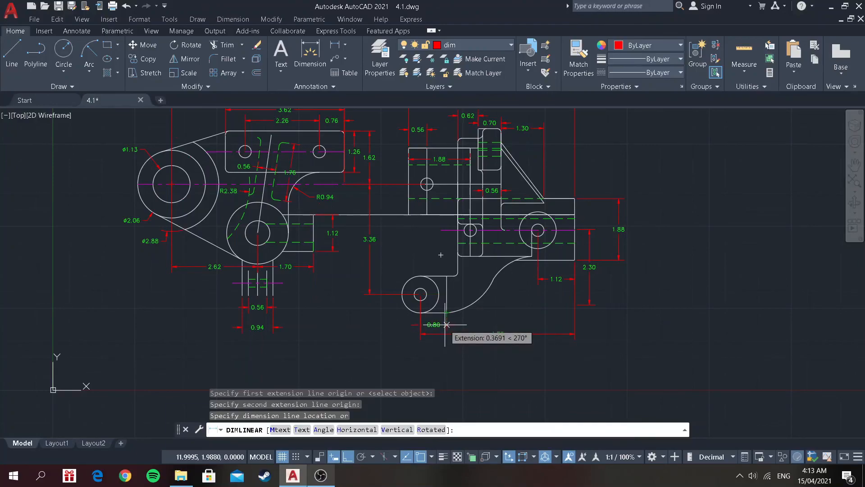
click(446, 321)
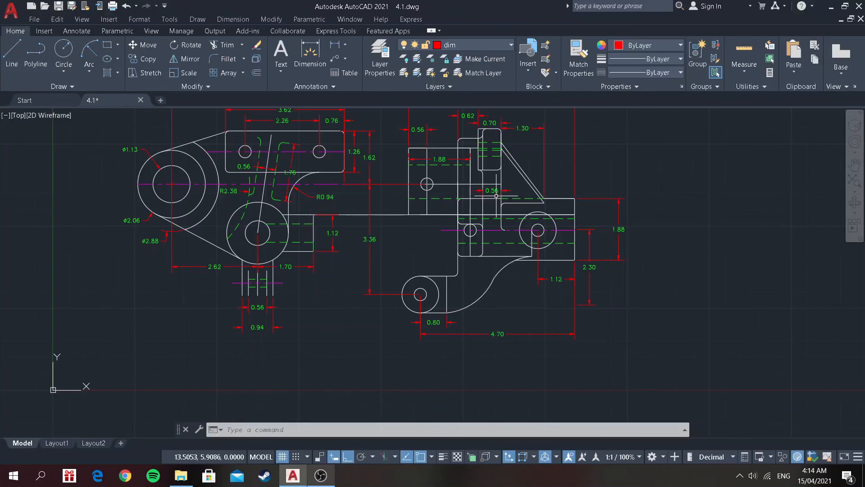
scroll(548, 262, down, 2)
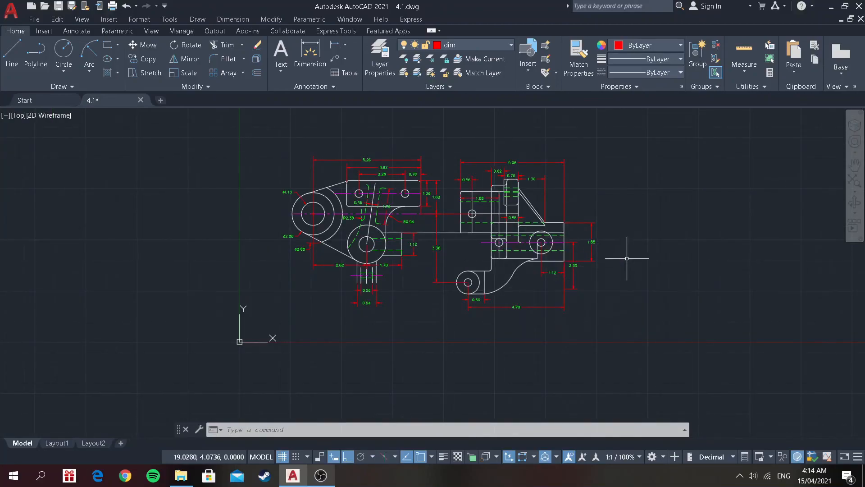
scroll(541, 259, up, 2)
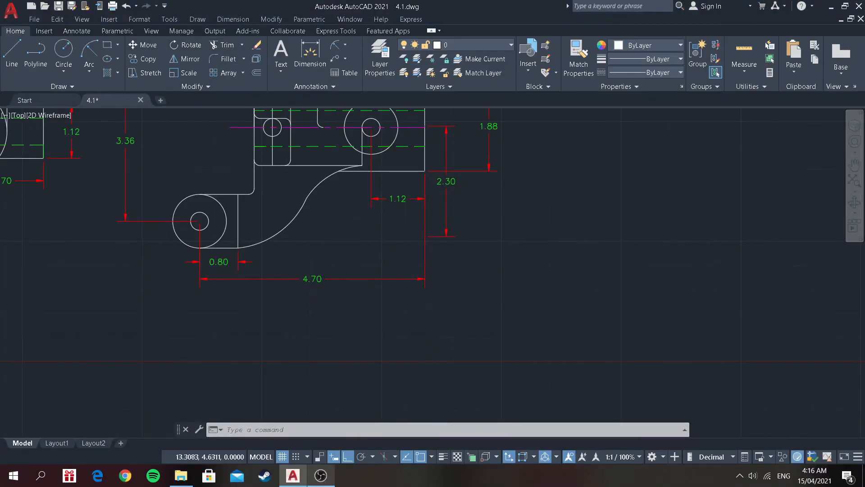
Try a radius dimension on the upper arc of the curved arm on layer 0, and undo it.
scroll(377, 139, down, 3)
scroll(225, 138, up, 3)
click(345, 44)
click(363, 176)
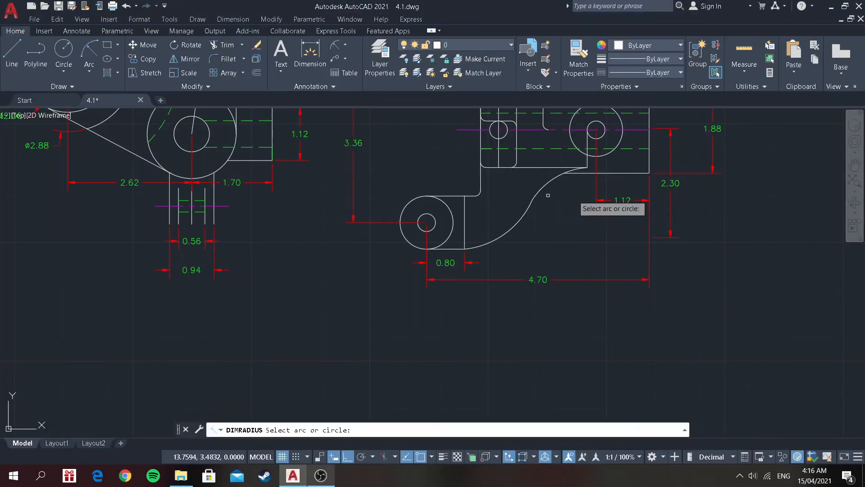
click(543, 188)
scroll(551, 188, up, 4)
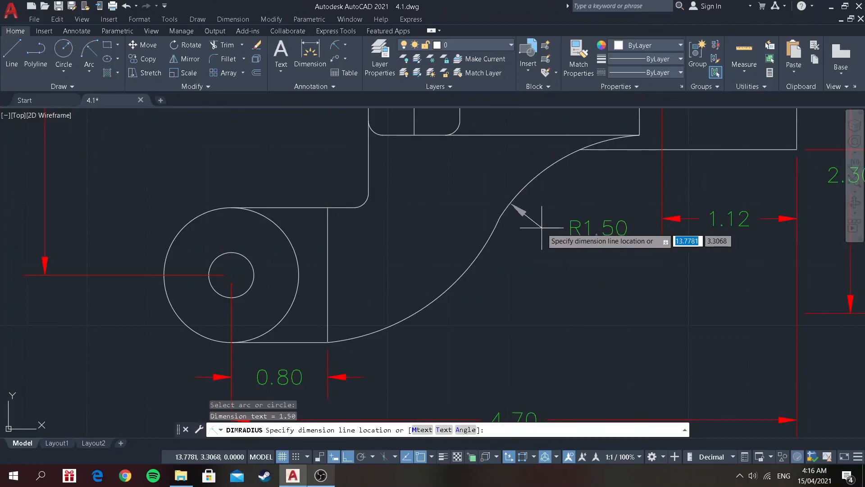
click(546, 223)
key(Escape)
key(ctrl+z)
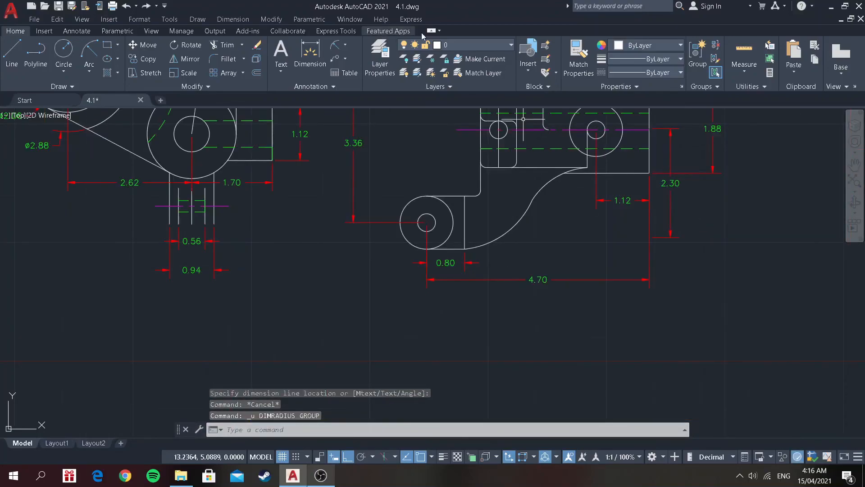
Make dim the current layer and add a radius dimension to the curved arm's upper arc, placed outside the curve.
click(477, 45)
click(487, 87)
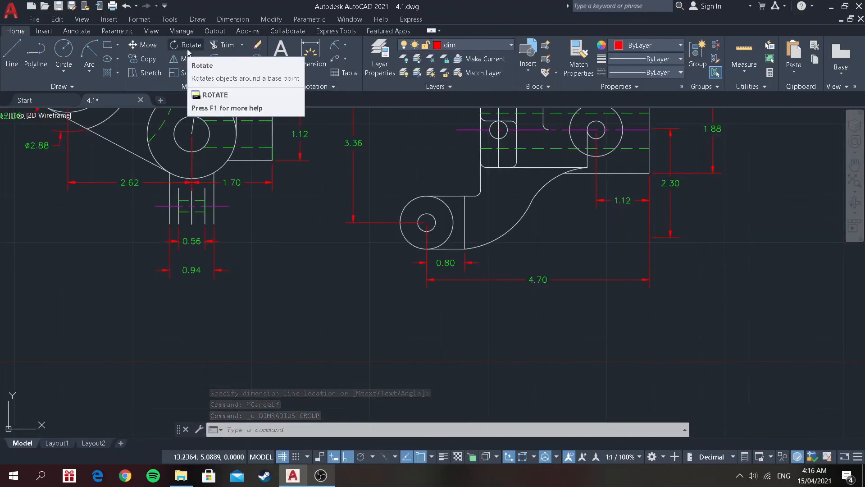
click(336, 44)
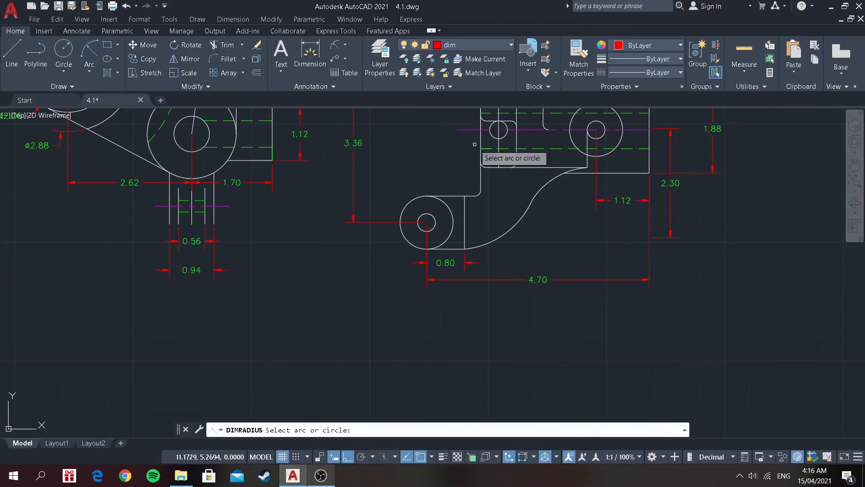
click(533, 196)
scroll(552, 198, up, 4)
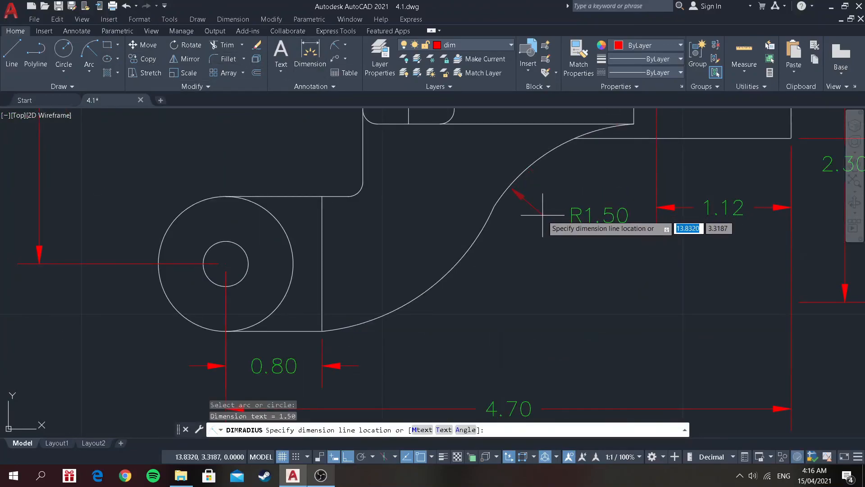
click(543, 216)
Add a radius dimension to the curved arm's lower arc, with its text on the inner side above the boss.
click(332, 47)
click(441, 275)
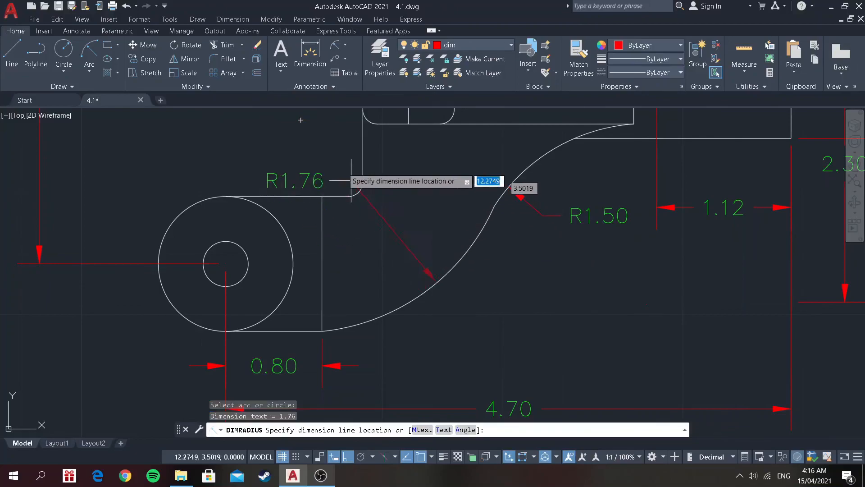
click(332, 156)
scroll(515, 154, down, 5)
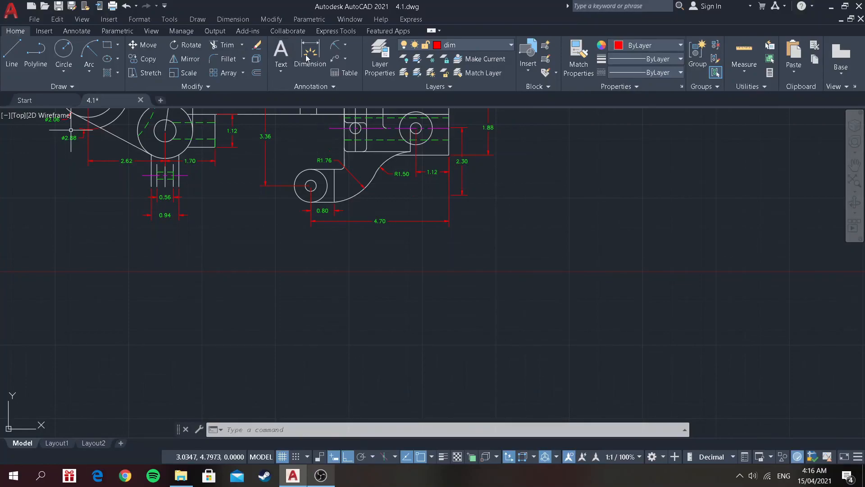
Add a diameter dimension to the lower boss's outer circle, with its text outside at the lower left of the circle.
click(345, 44)
click(365, 179)
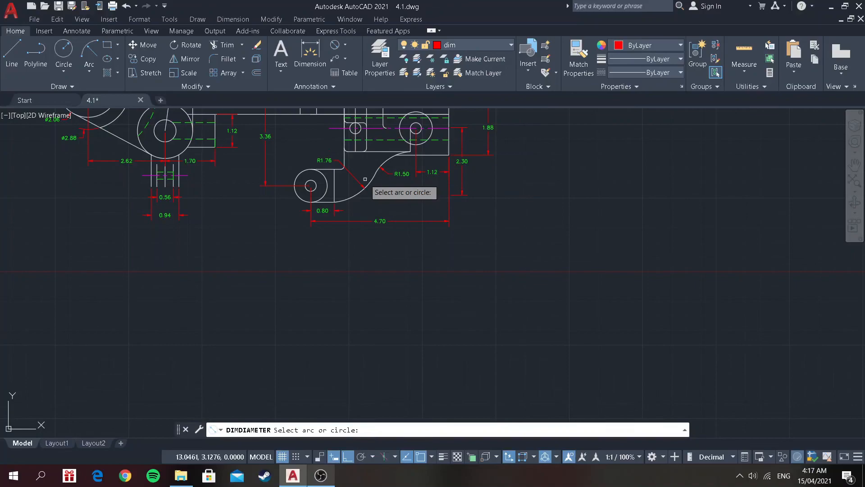
click(299, 196)
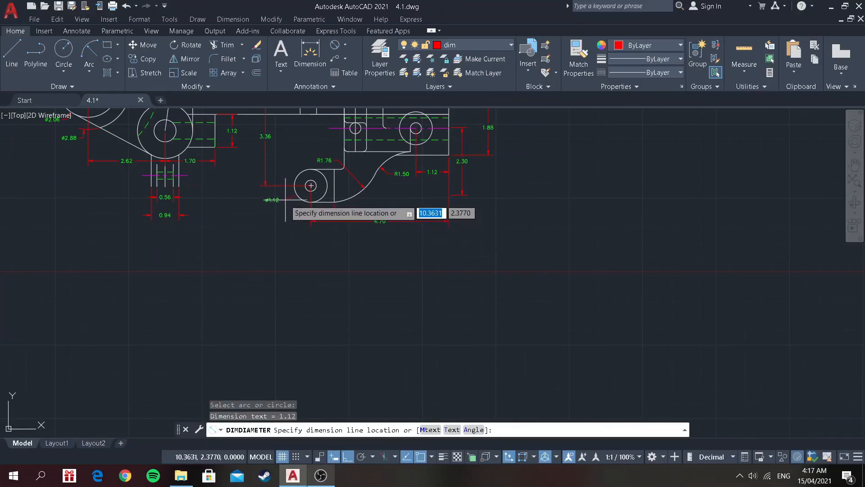
click(280, 206)
middle_drag(280, 206, 315, 297)
scroll(491, 219, down, 3)
mouse_move(361, 153)
middle_down()
mouse_move(492, 219)
mouse_move(312, 145)
middle_up()
scroll(448, 187, up, 3)
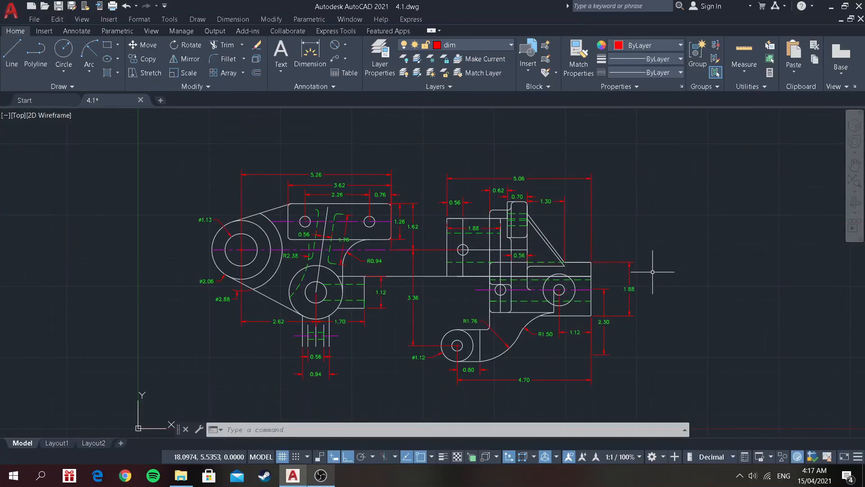